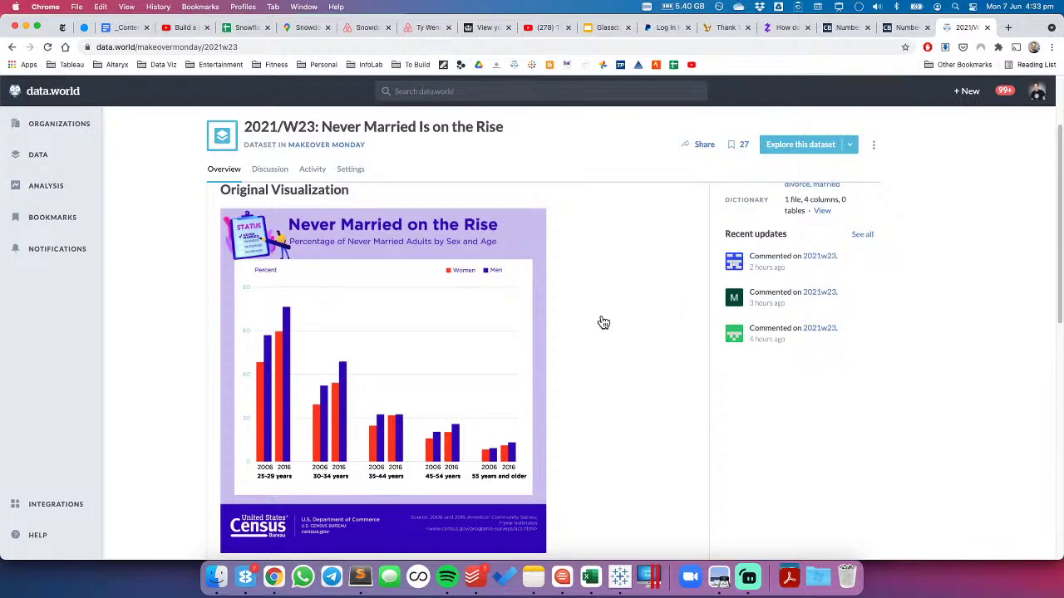
Examine the original visualization and the Never Married.xlsx data preview on the dataset page
scroll(600, 323, down, 5)
scroll(598, 323, down, 3)
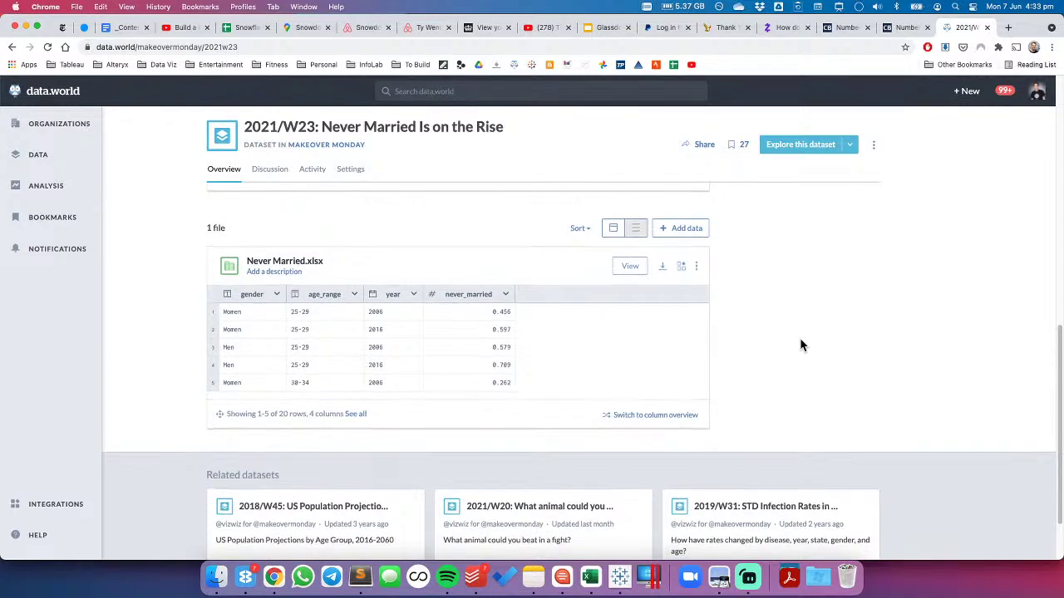
scroll(804, 347, up, 8)
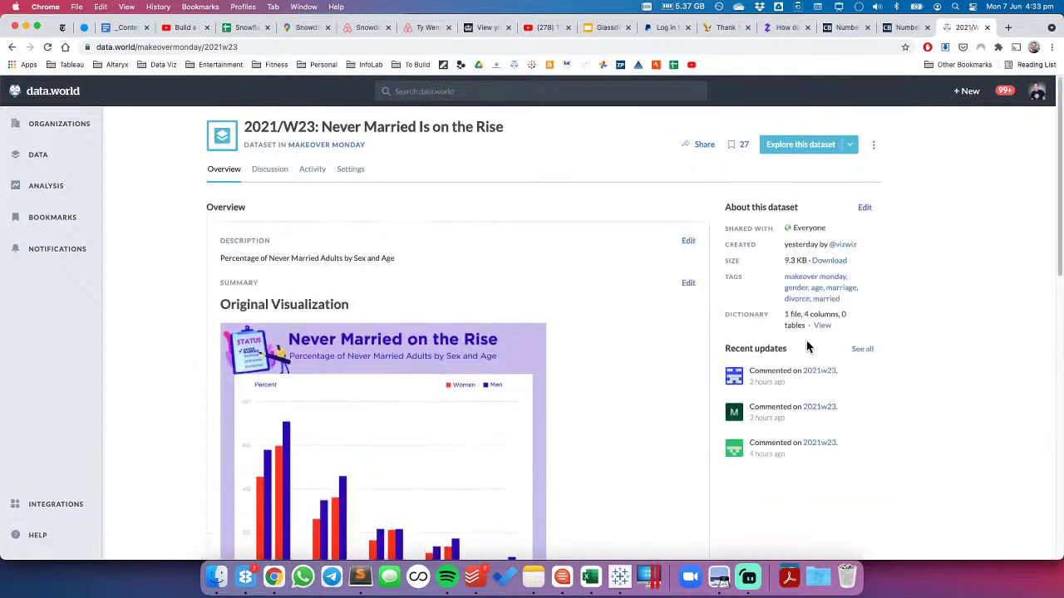
Examine Figure 5, Percent Never Married by Sex and Age, in the Census Bureau PDF report
click(906, 28)
scroll(732, 280, up, 1)
scroll(732, 280, up, 1)
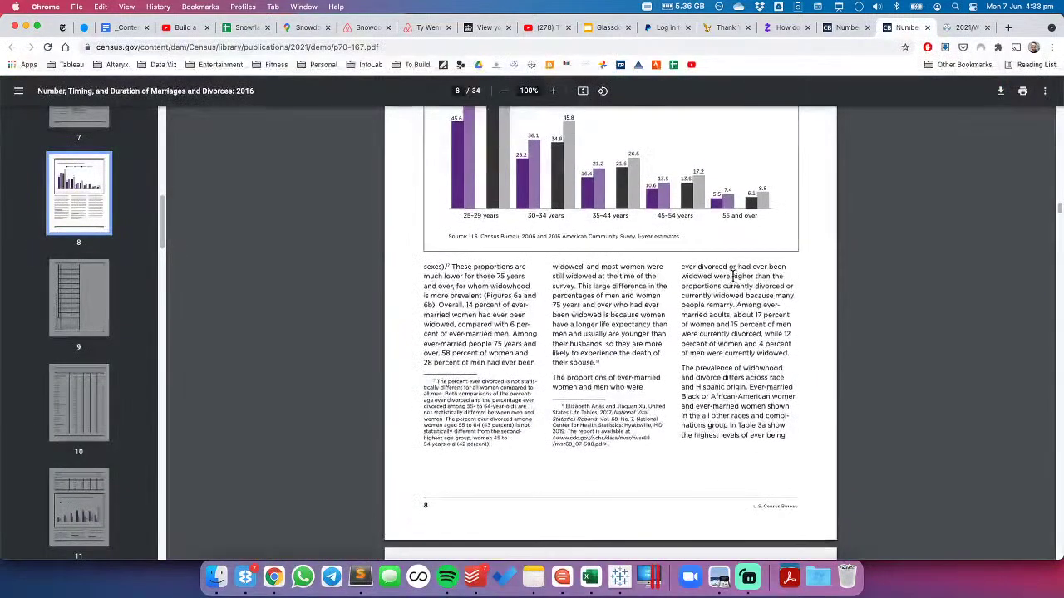
scroll(731, 275, up, 8)
scroll(731, 274, up, 1)
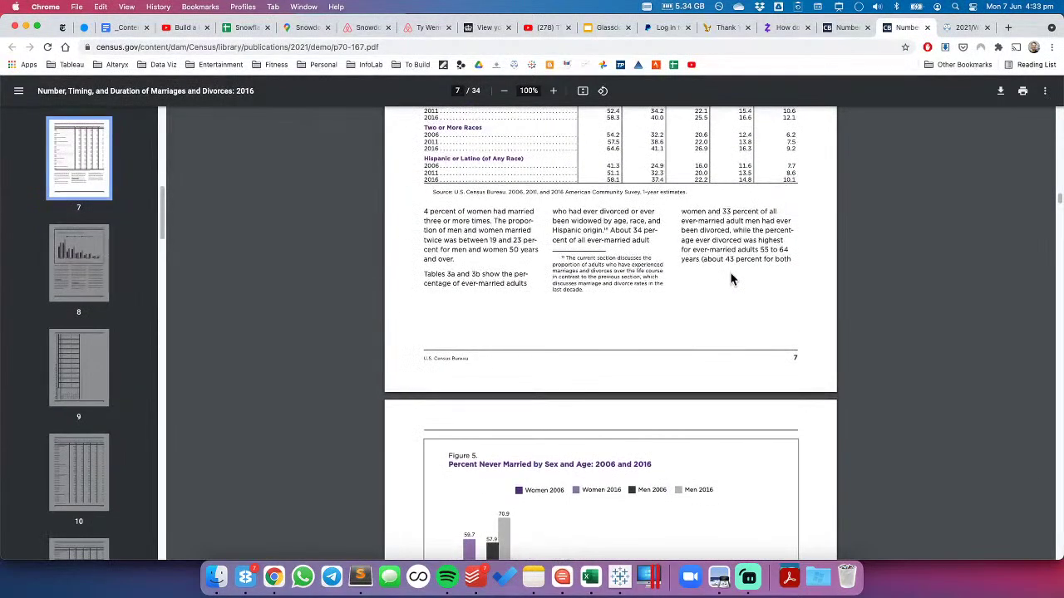
scroll(731, 280, down, 8)
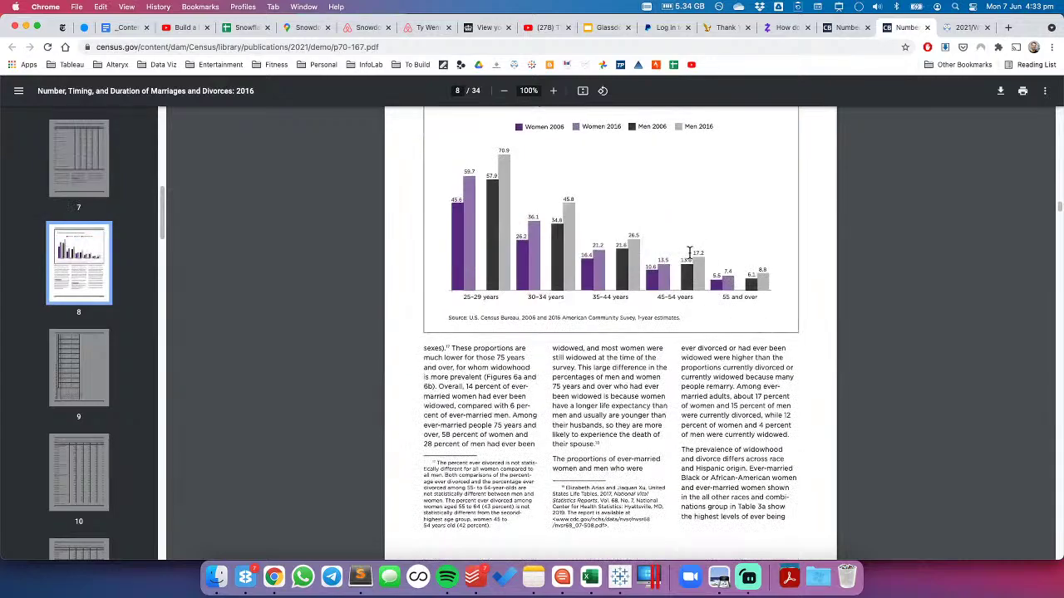
scroll(605, 290, up, 4)
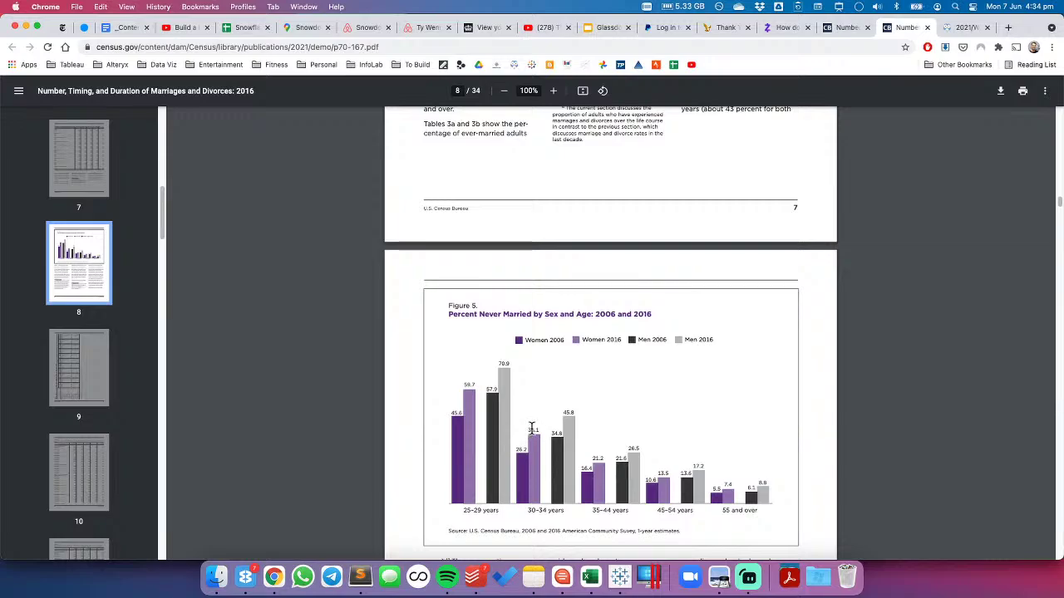
Review Table 1 on women never married and the text on the page before it in the report
scroll(532, 427, up, 5)
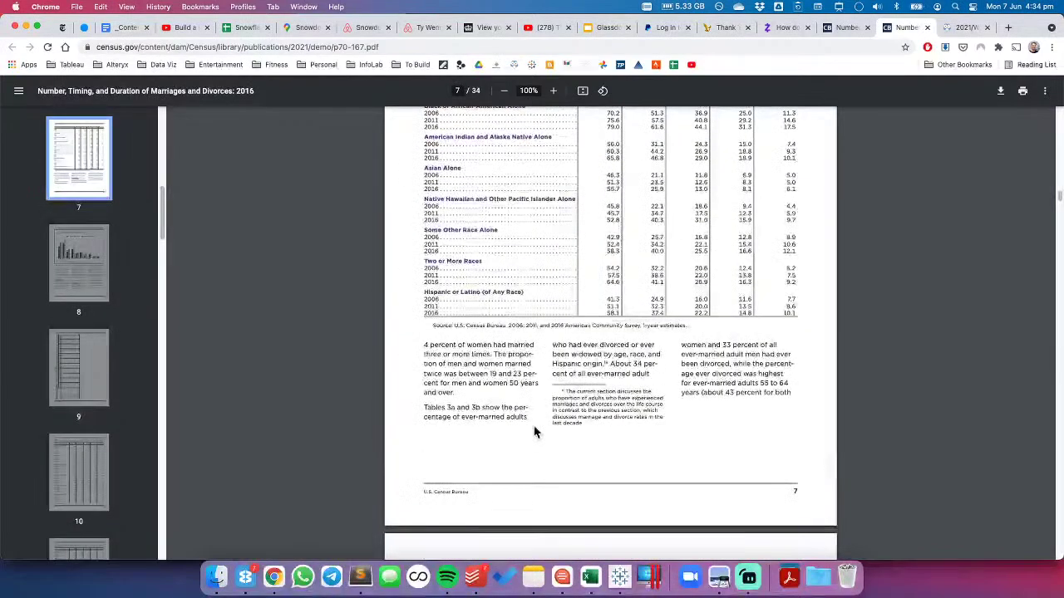
scroll(534, 431, up, 5)
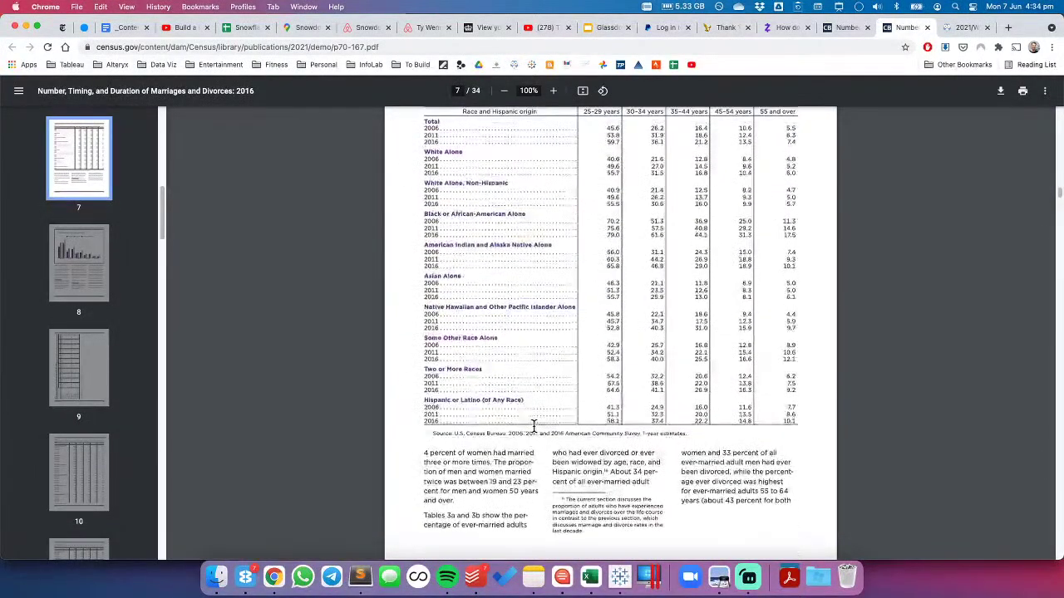
scroll(535, 426, up, 2)
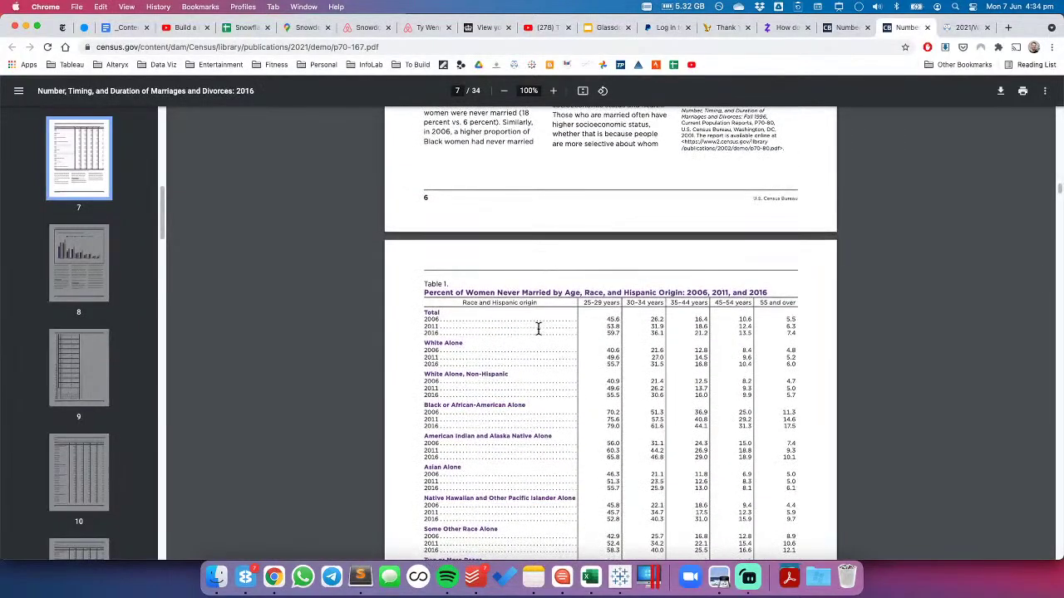
scroll(585, 363, up, 4)
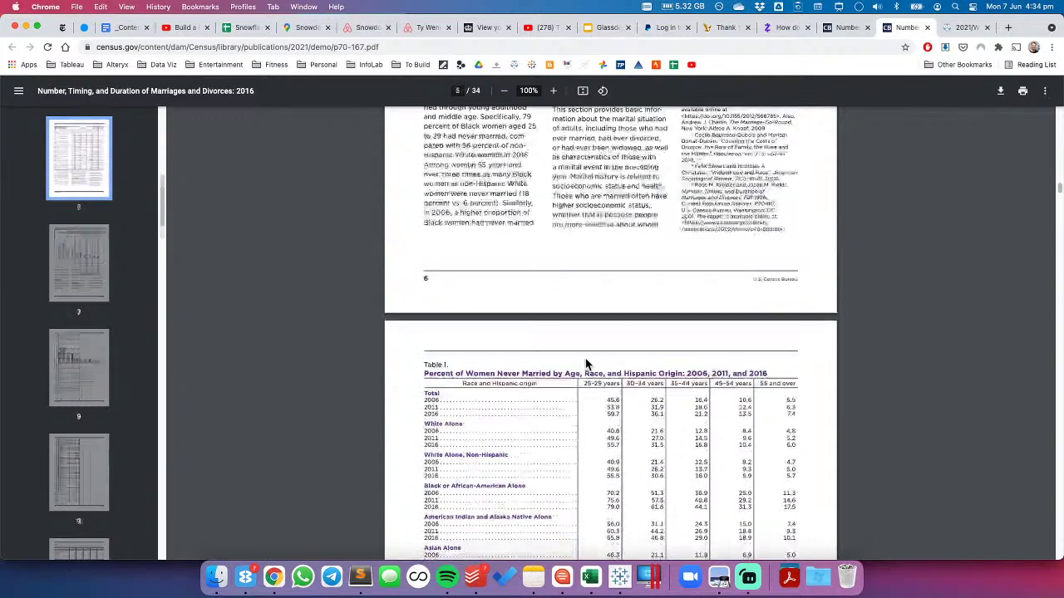
scroll(585, 363, up, 3)
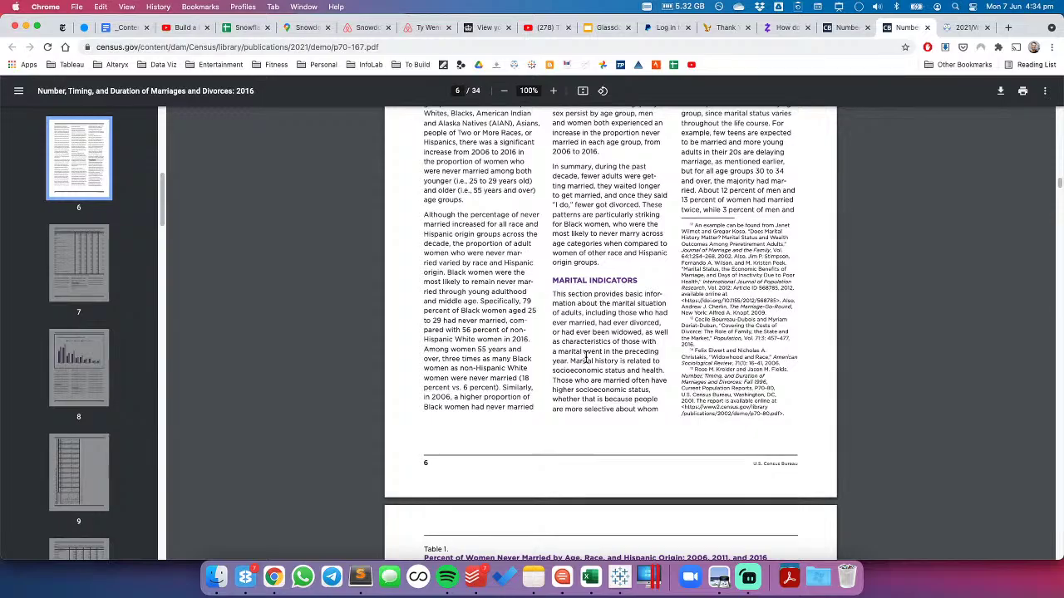
scroll(587, 357, up, 3)
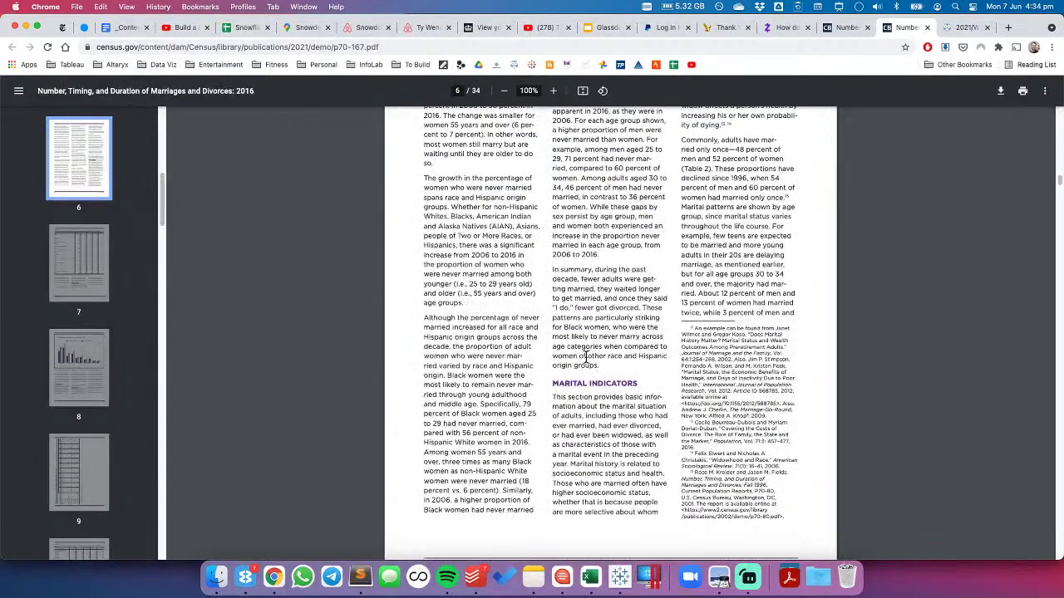
scroll(587, 358, up, 1)
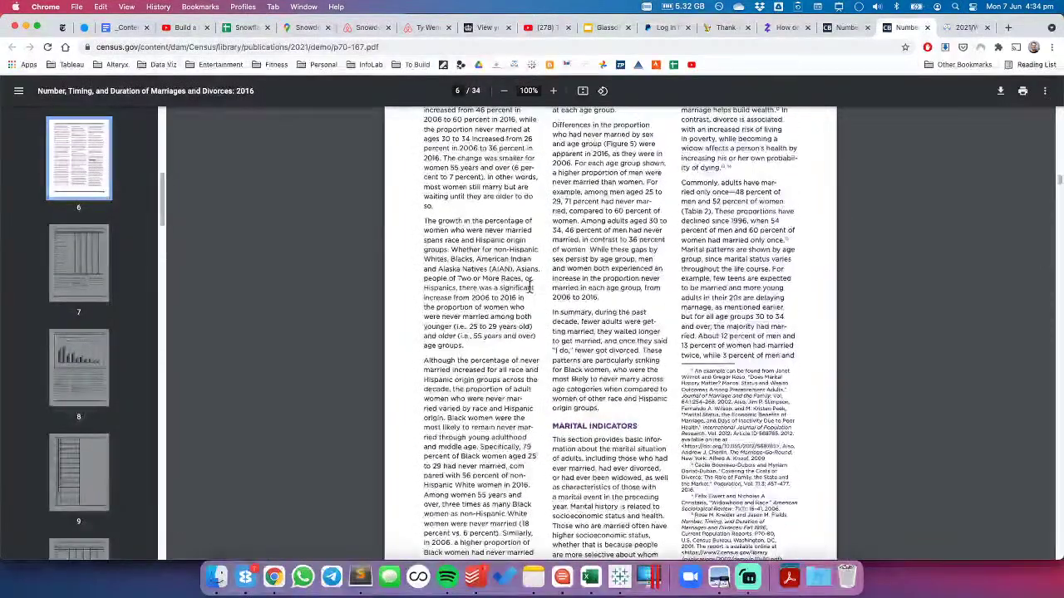
Highlight the page 6 paragraph about the growth in never-married women, and read the text around it
drag(425, 221, 535, 354)
scroll(534, 349, up, 1)
scroll(534, 349, up, 5)
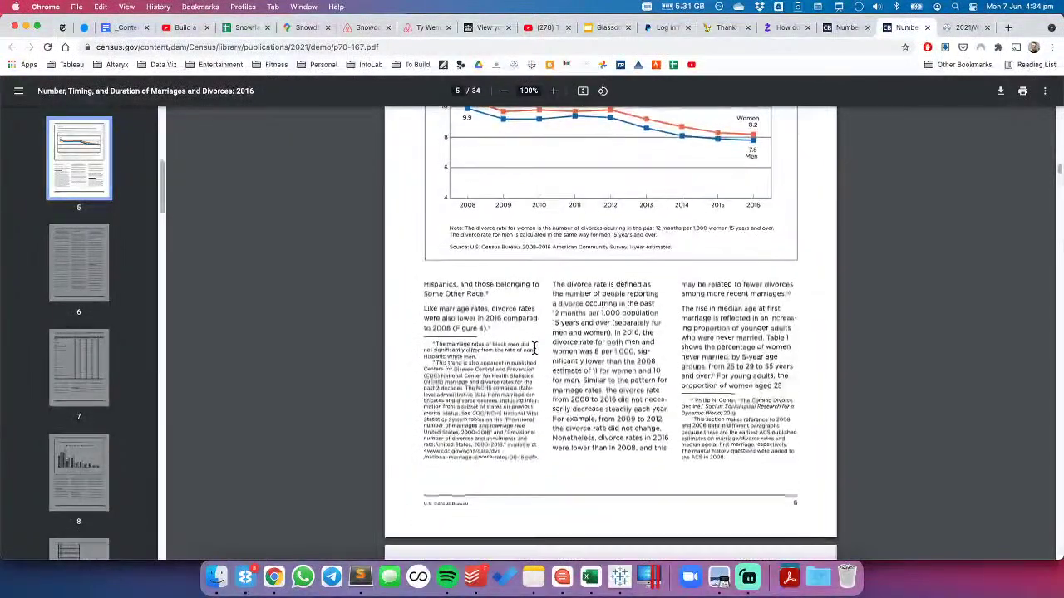
scroll(534, 349, down, 1)
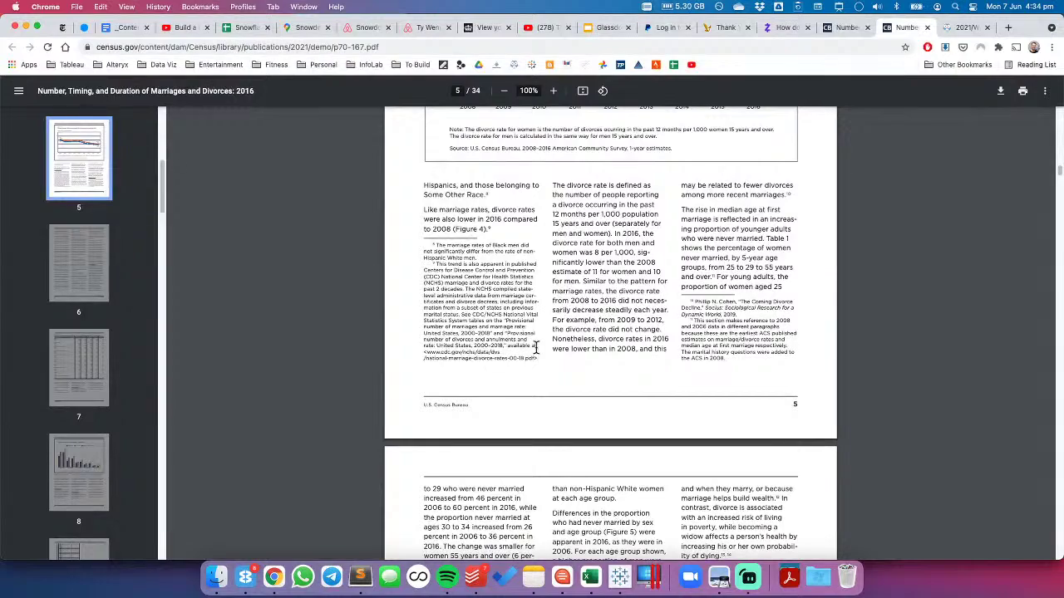
scroll(536, 347, down, 3)
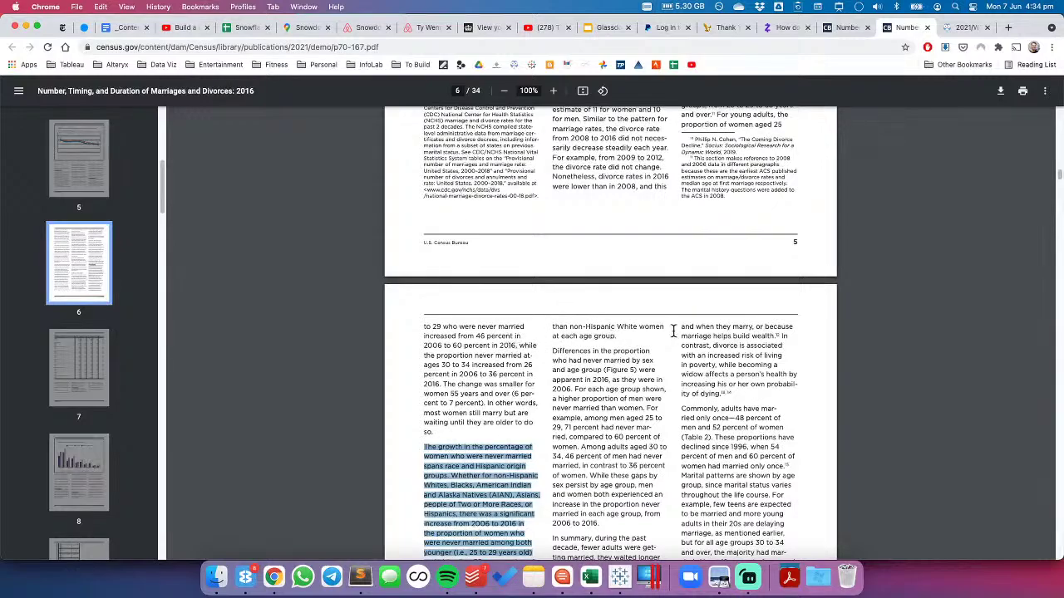
Revisit the original visualization on the data.world dataset page and switch to Tableau
click(971, 26)
scroll(662, 275, down, 2)
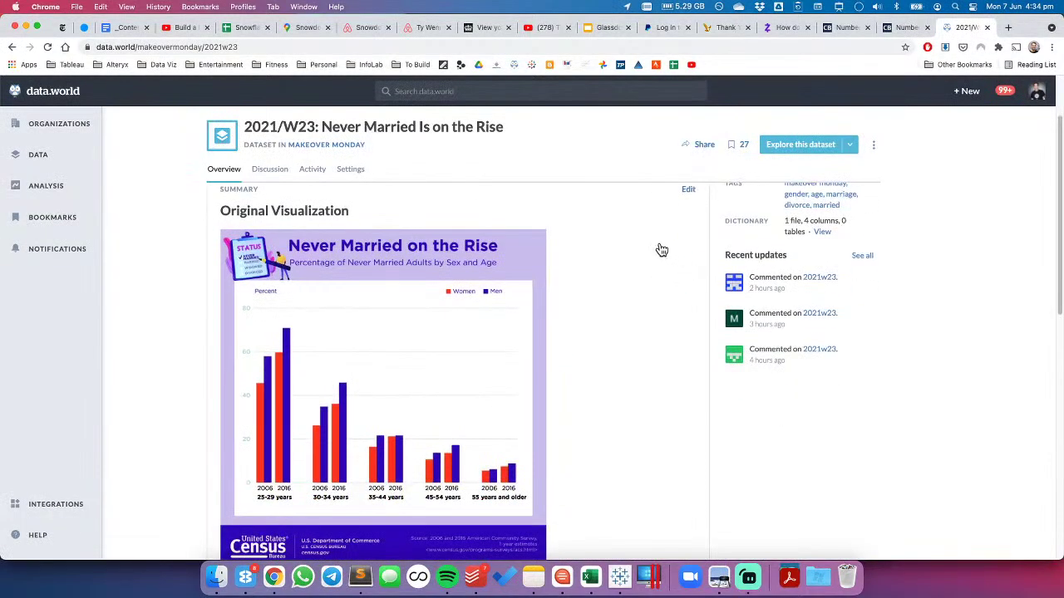
click(619, 576)
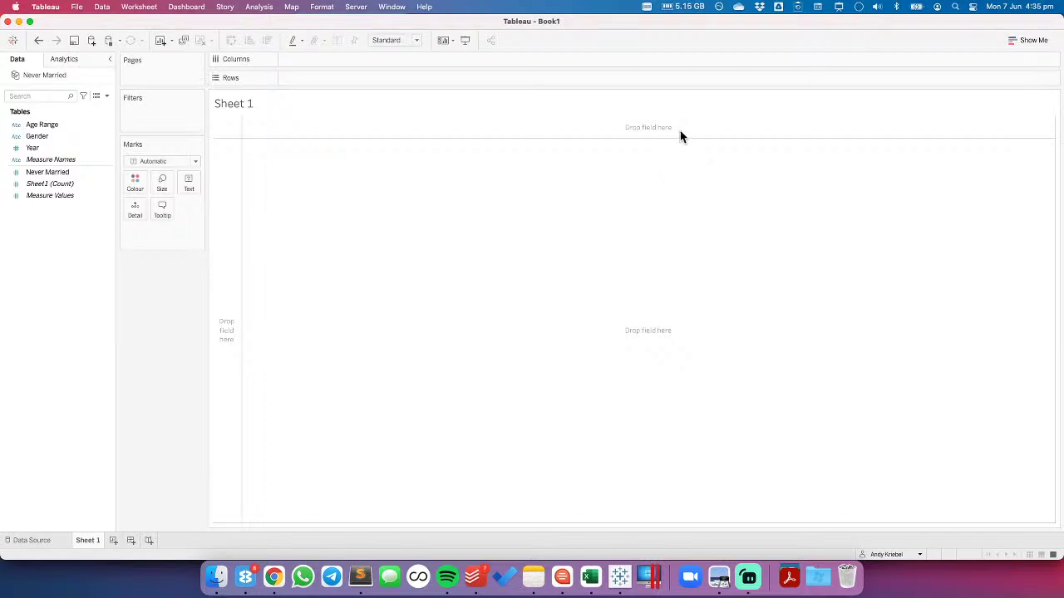
click(839, 7)
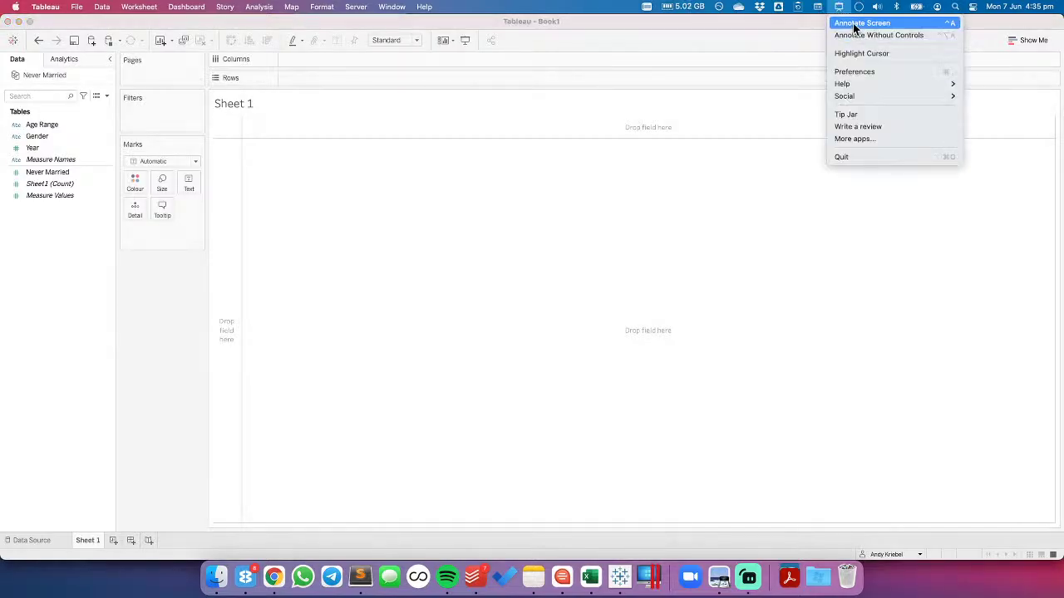
click(852, 53)
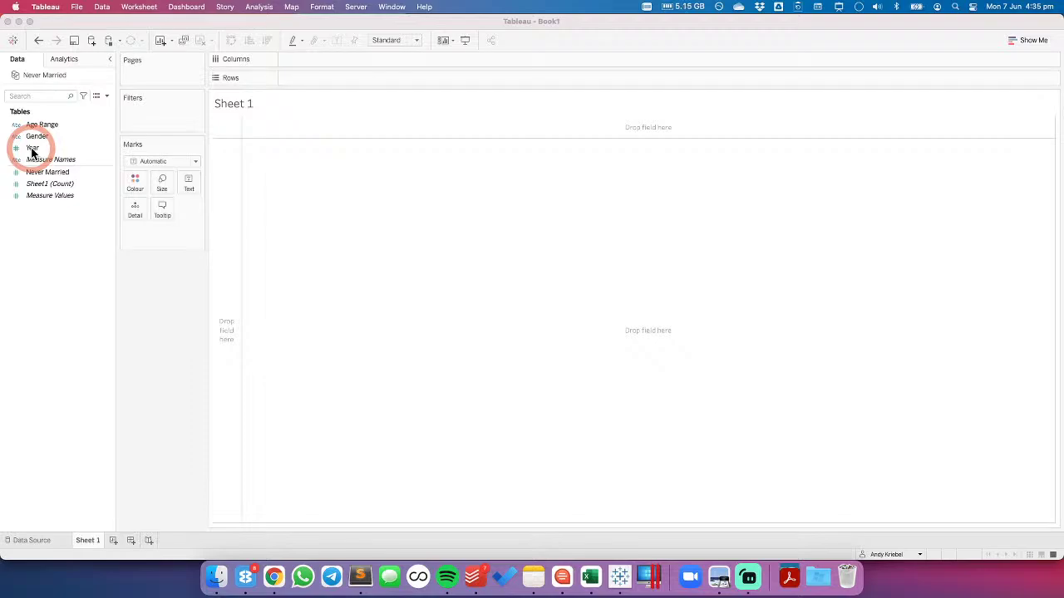
right_click(32, 149)
click(40, 149)
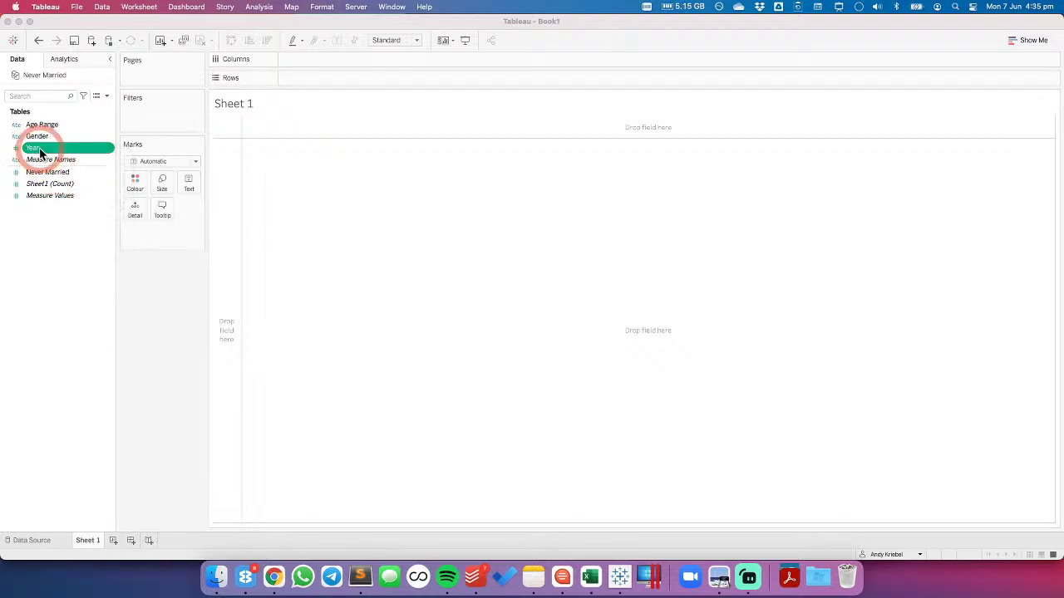
click(839, 7)
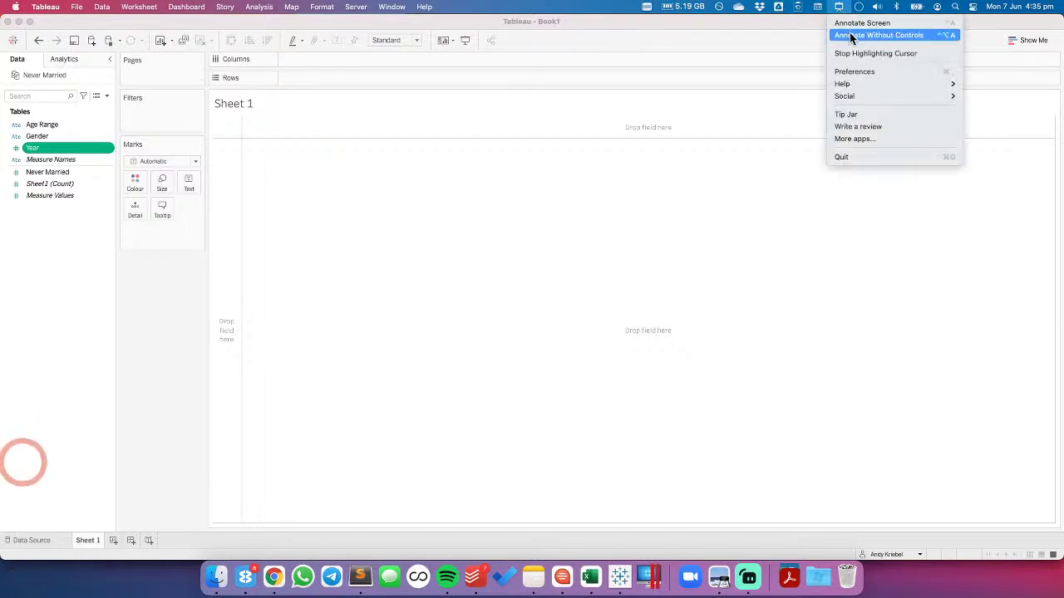
click(853, 54)
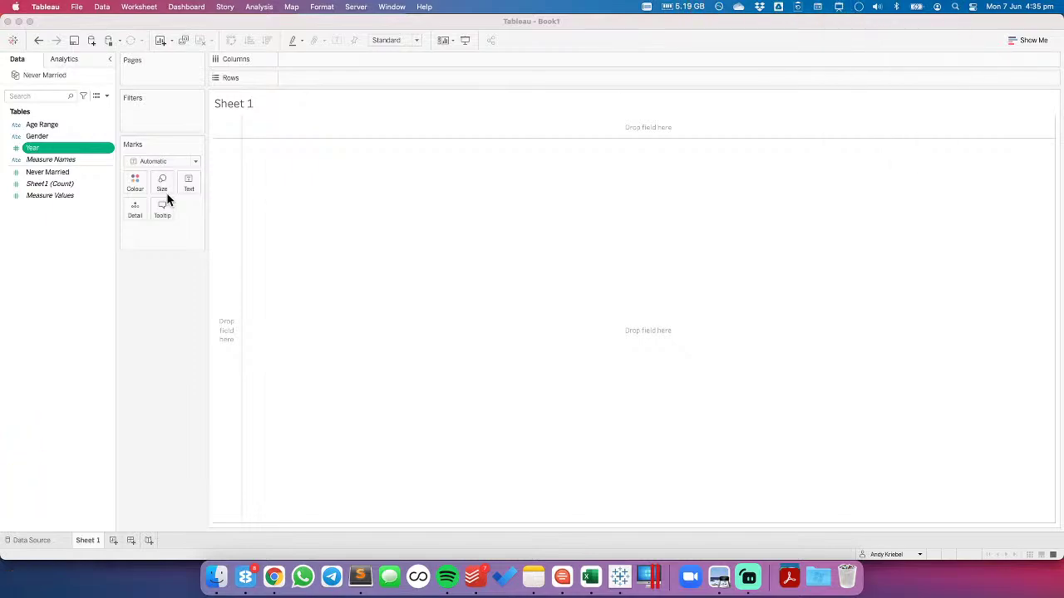
right_click(34, 148)
key(Escape)
click(62, 230)
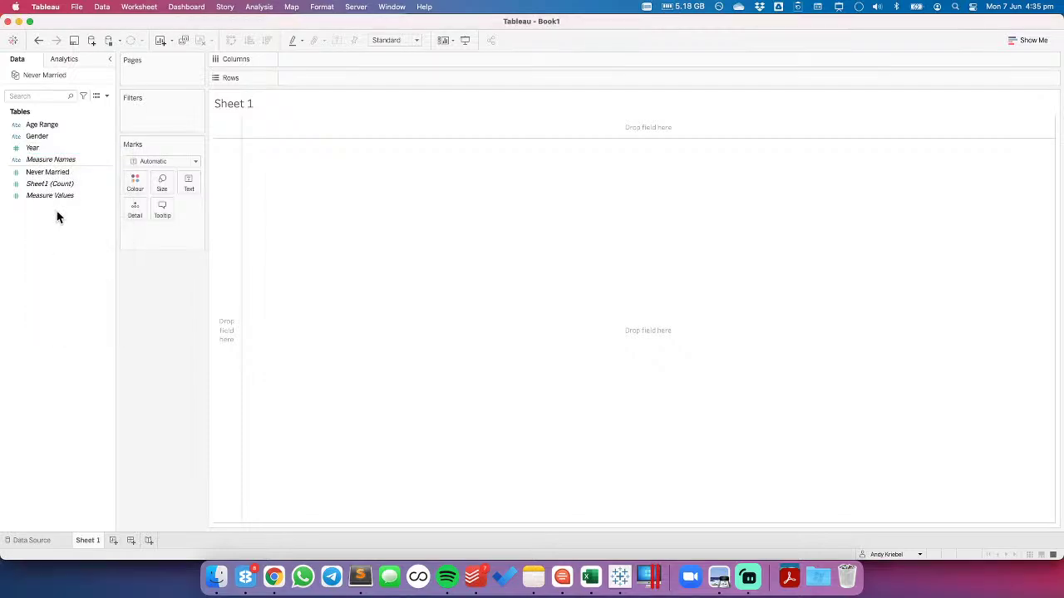
Try the Year field as discrete on Rows, and undo the conversion
click(109, 149)
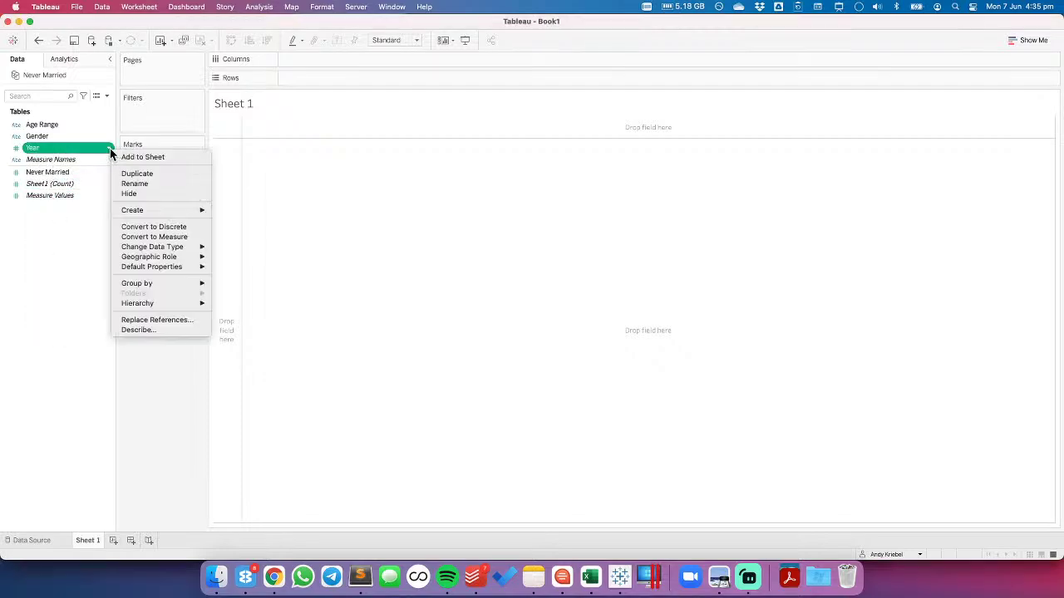
click(139, 228)
drag(38, 148, 348, 193)
drag(291, 78, 61, 222)
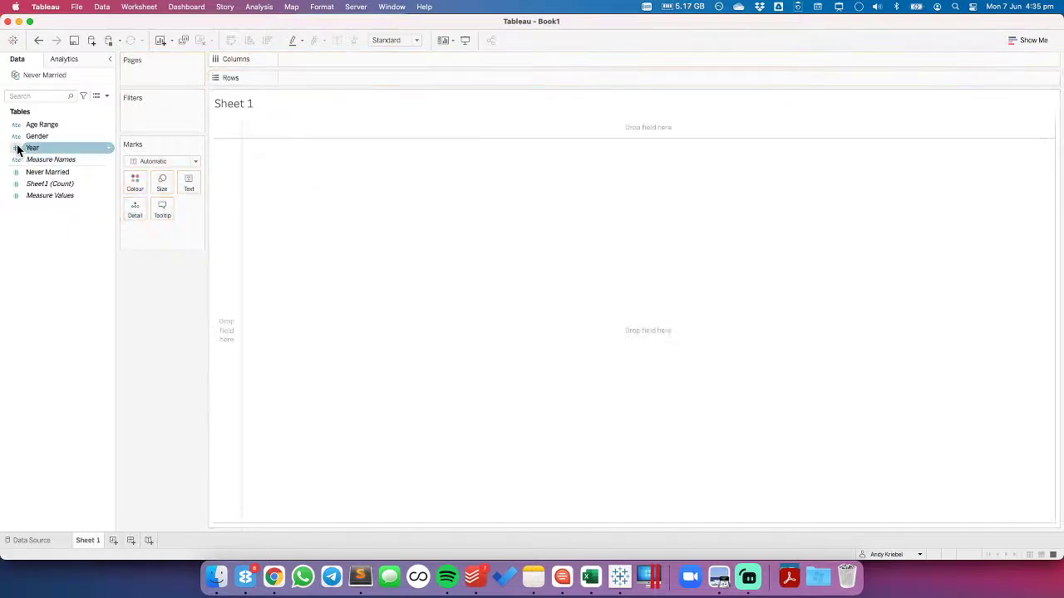
click(38, 41)
click(38, 41)
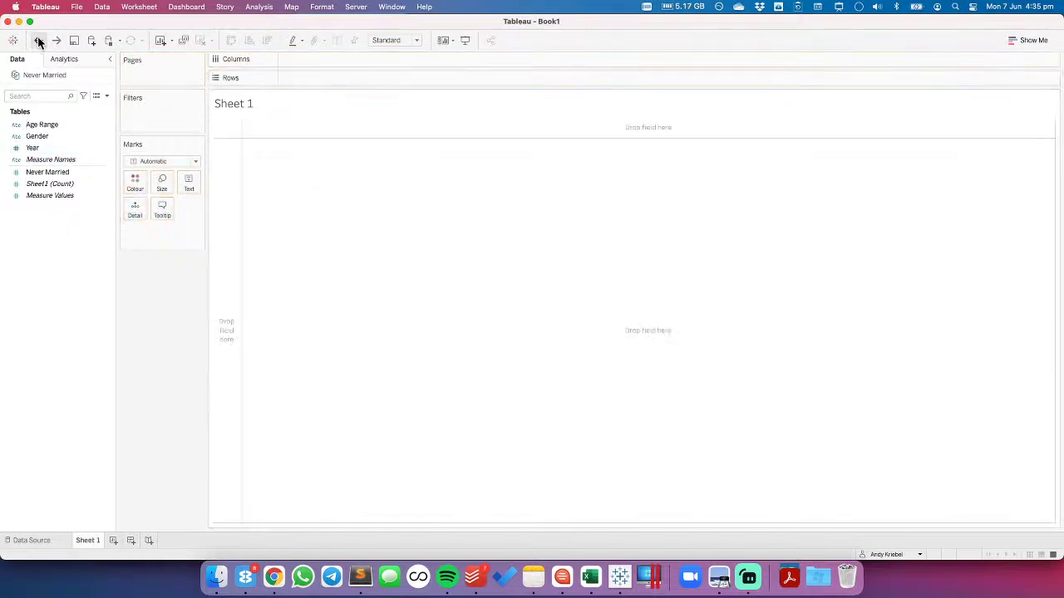
Try the Year field as a Date on Rows, remove it, and set its data type back to Number (whole)
click(16, 148)
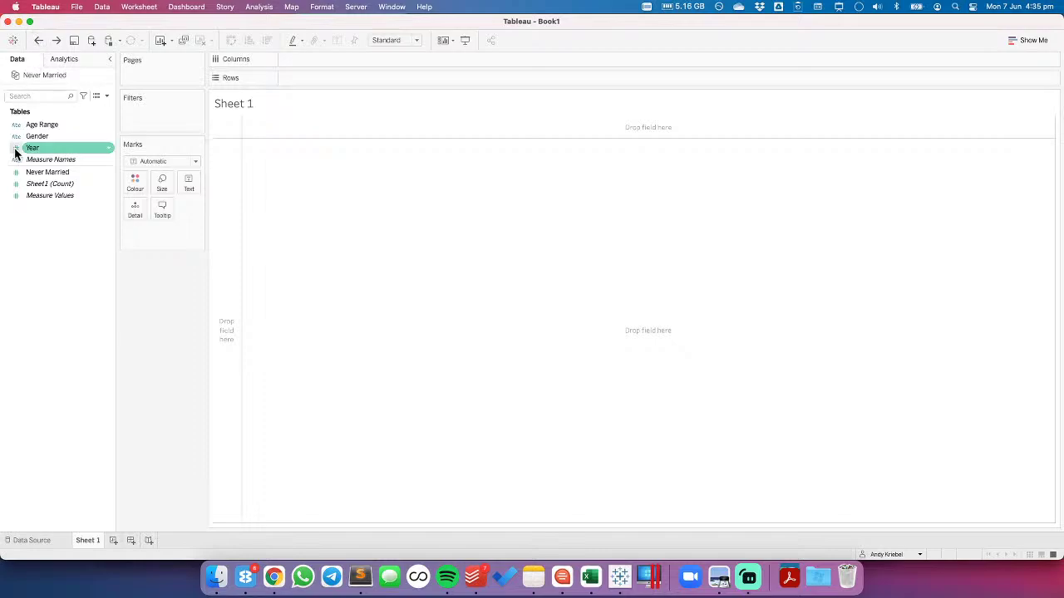
click(42, 192)
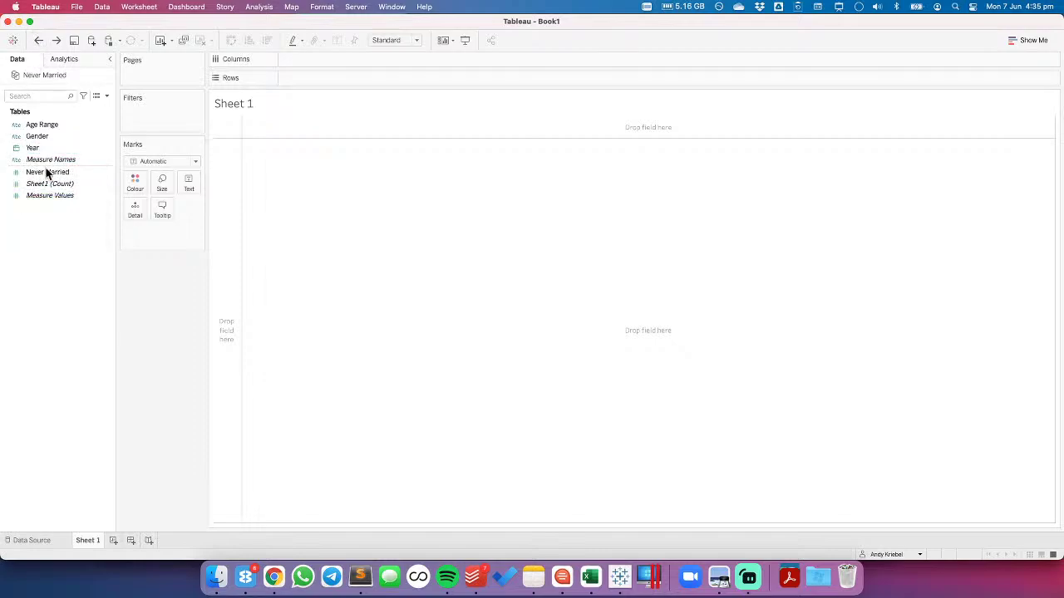
drag(41, 147, 228, 181)
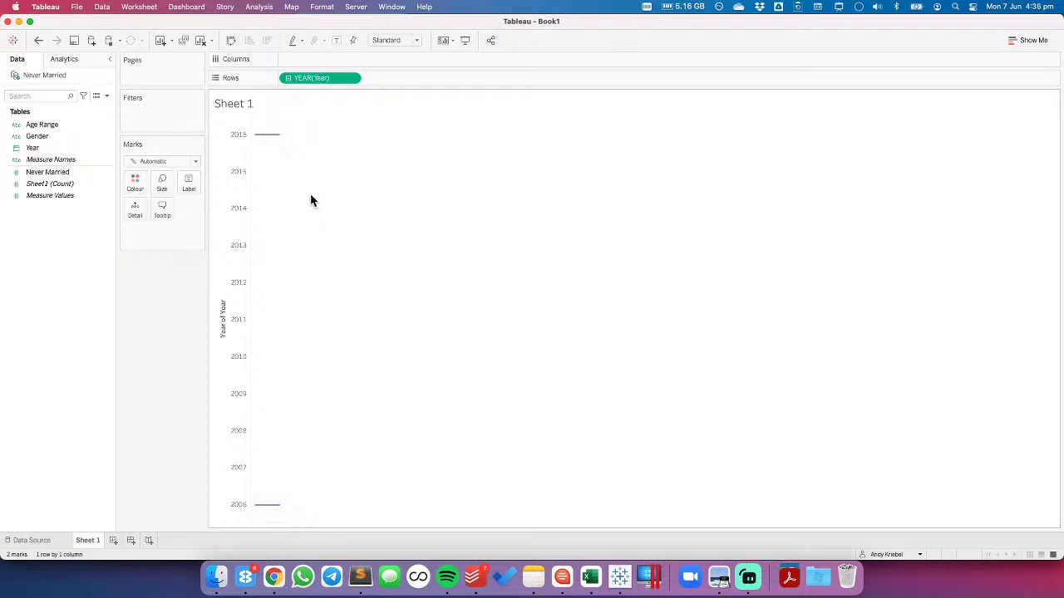
drag(316, 78, 72, 185)
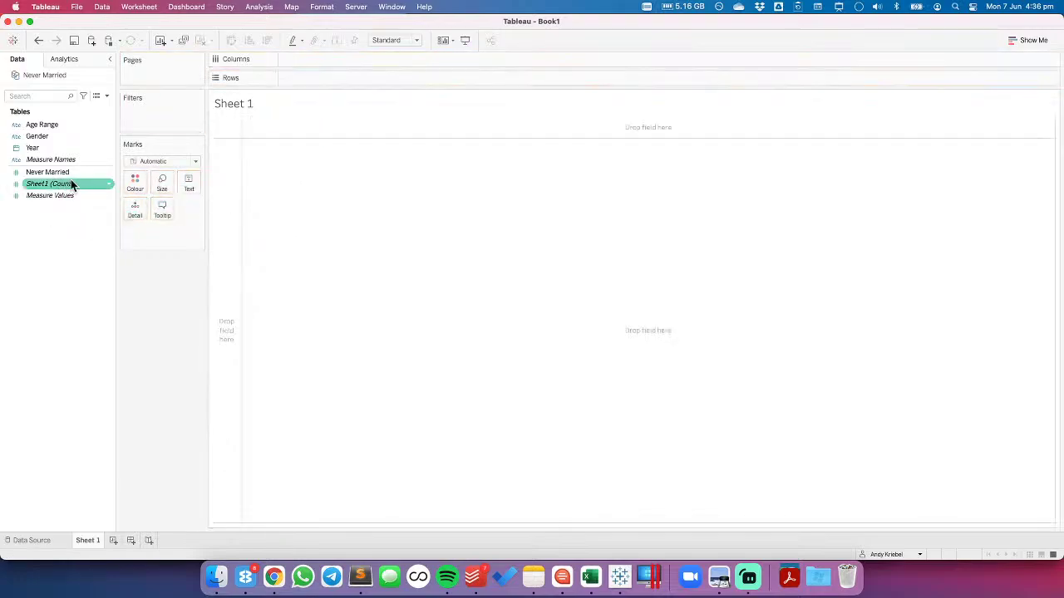
click(16, 148)
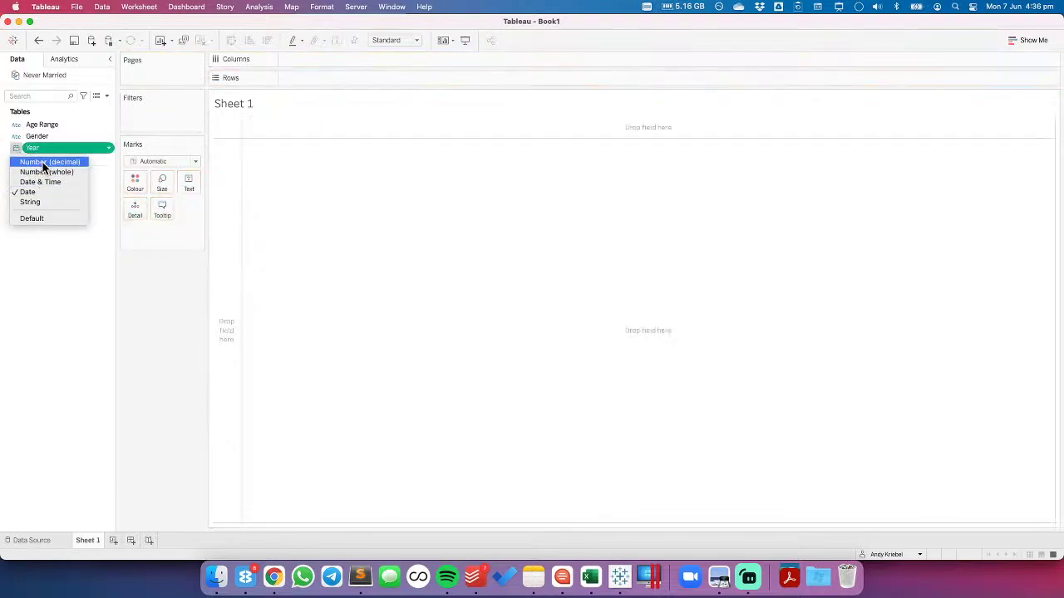
click(46, 172)
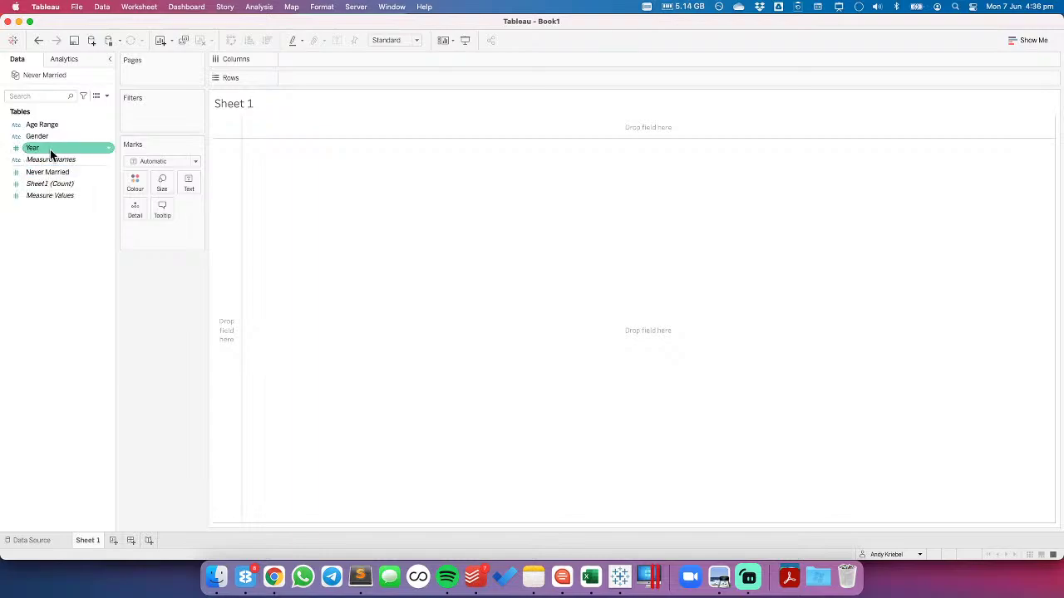
Convert the Year field in the data source to discrete
right_click(49, 148)
click(75, 229)
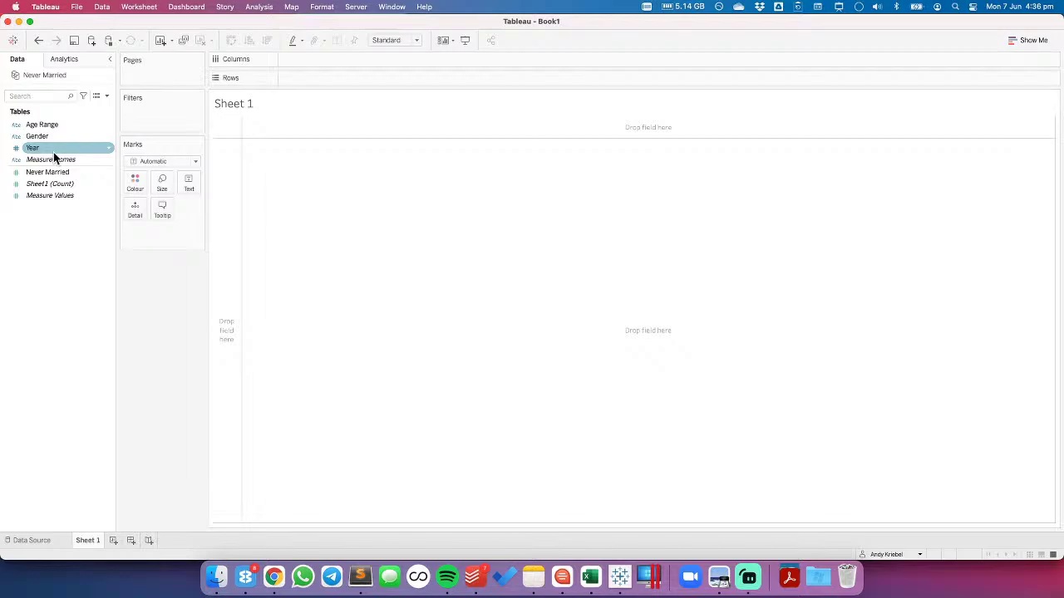
Build a bar chart with the sum of Never Married on Rows and Age Range followed by Year on Columns
key(super+Tab)
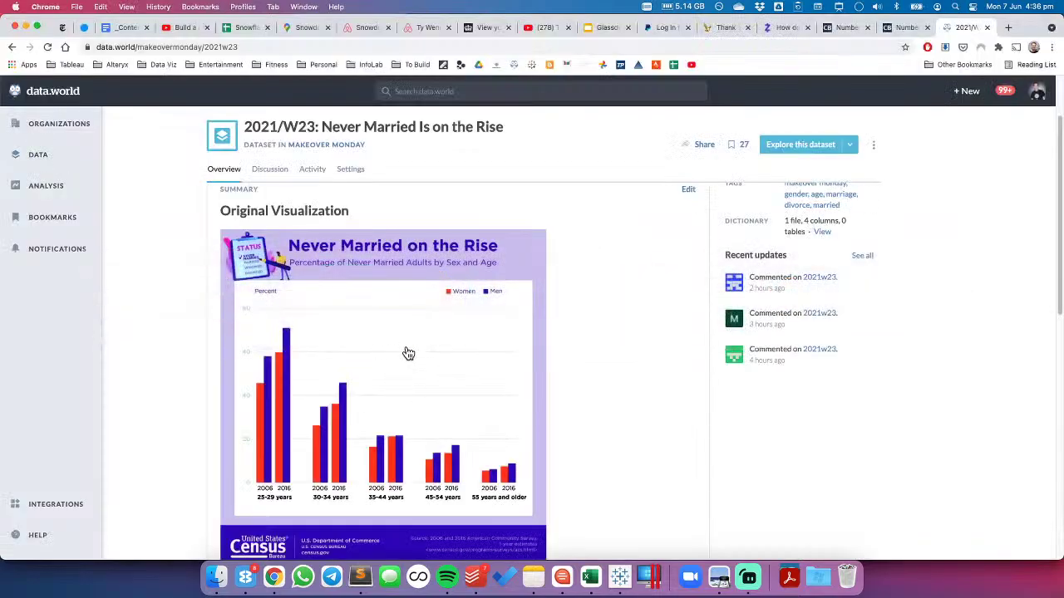
key(super+Tab)
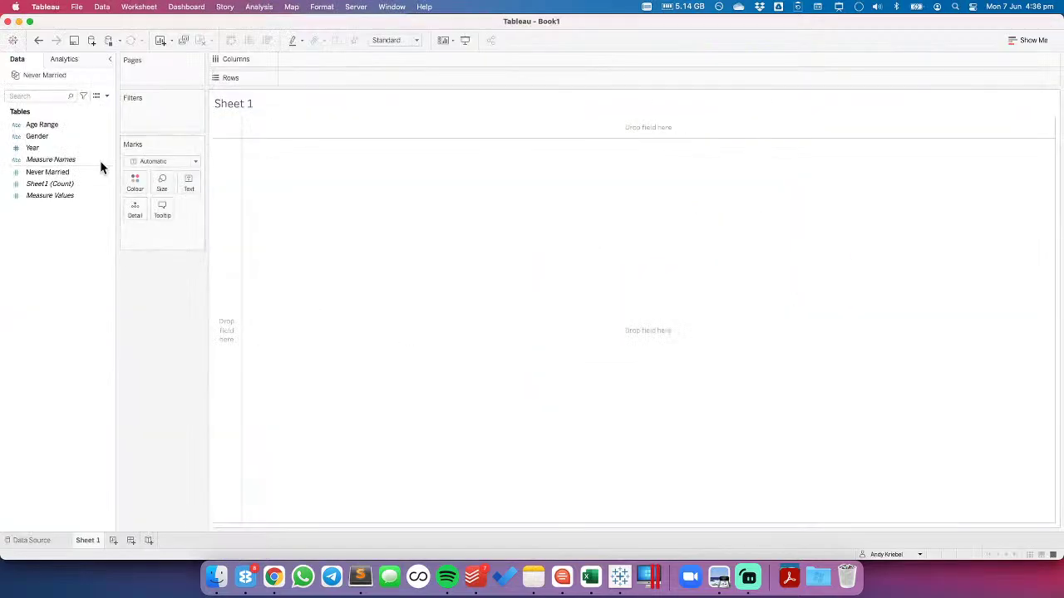
drag(53, 176, 219, 194)
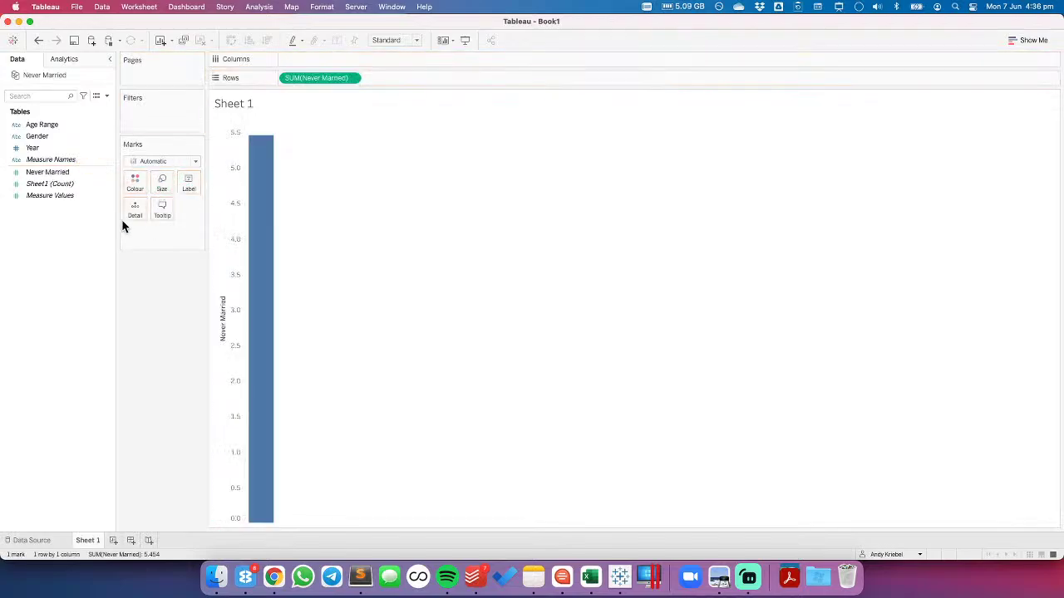
drag(65, 131, 364, 68)
key(super+Tab)
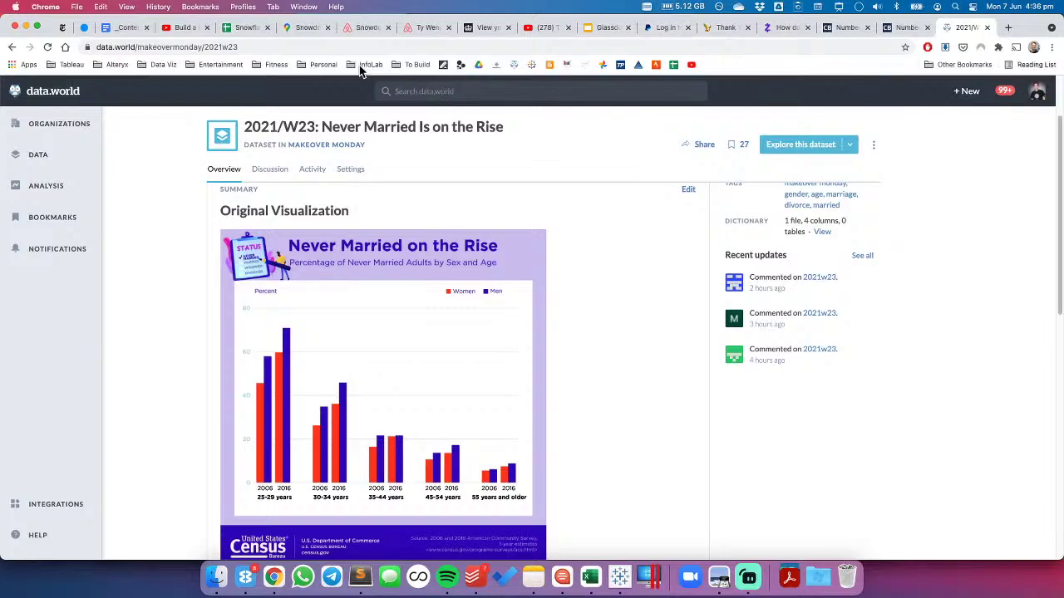
key(super+Tab)
drag(41, 148, 382, 59)
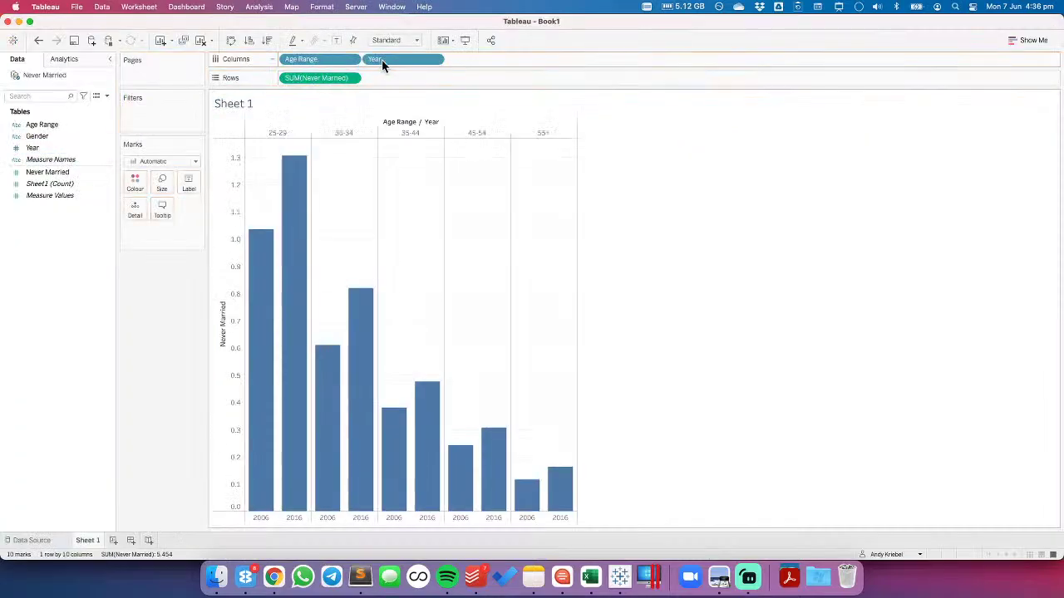
Add Gender after Year on Columns with Women sorted before Men, and colour the bars by Gender
key(super+Tab)
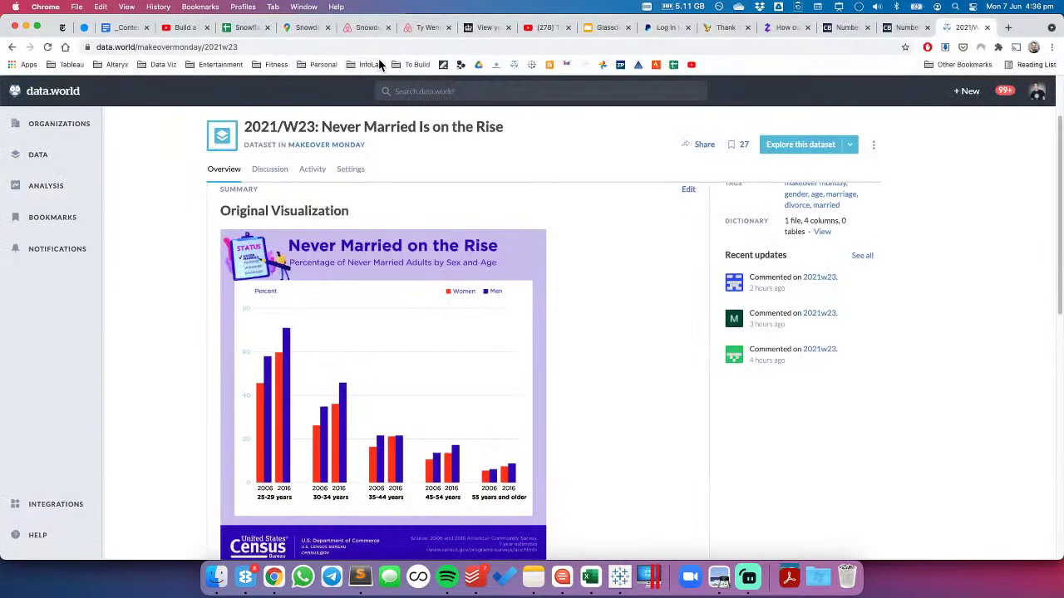
key(super+Tab)
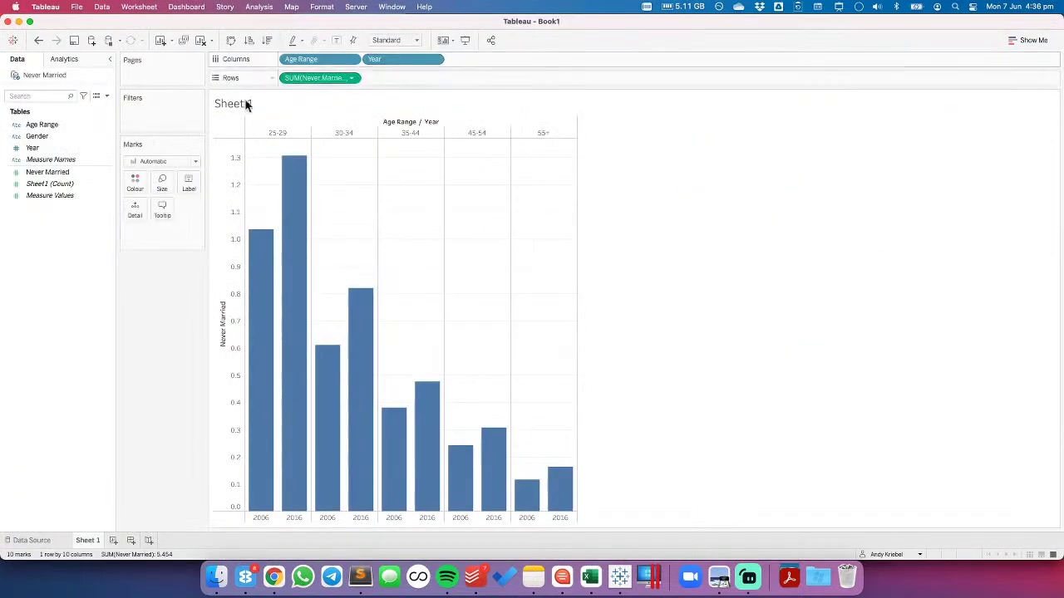
drag(36, 136, 511, 59)
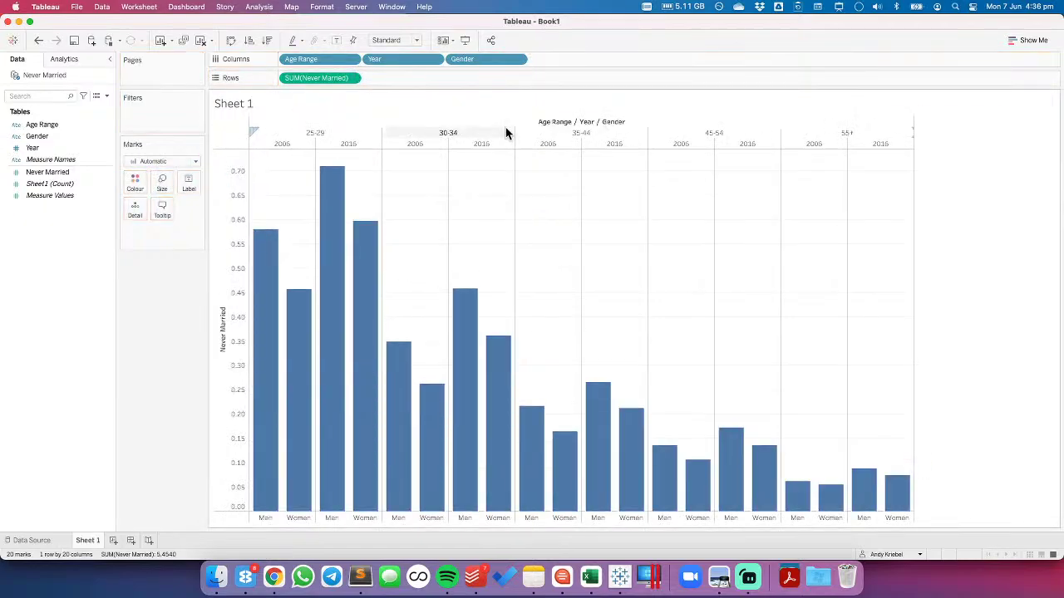
click(252, 517)
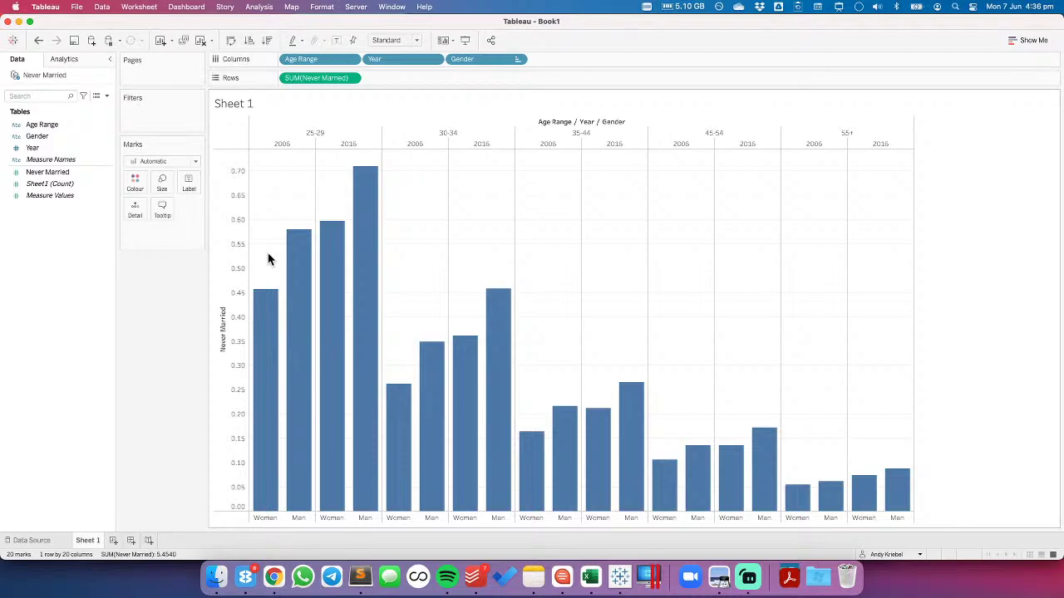
drag(25, 136, 138, 186)
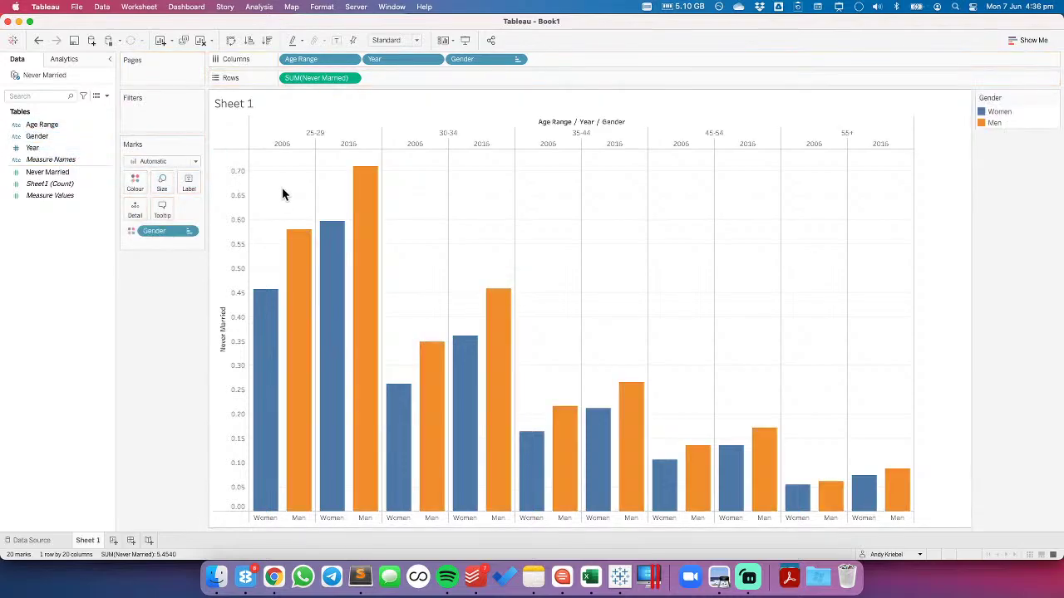
Compare the chart with the original visualization, and reorder Columns to Age Range, Gender, Year
key(super+Tab)
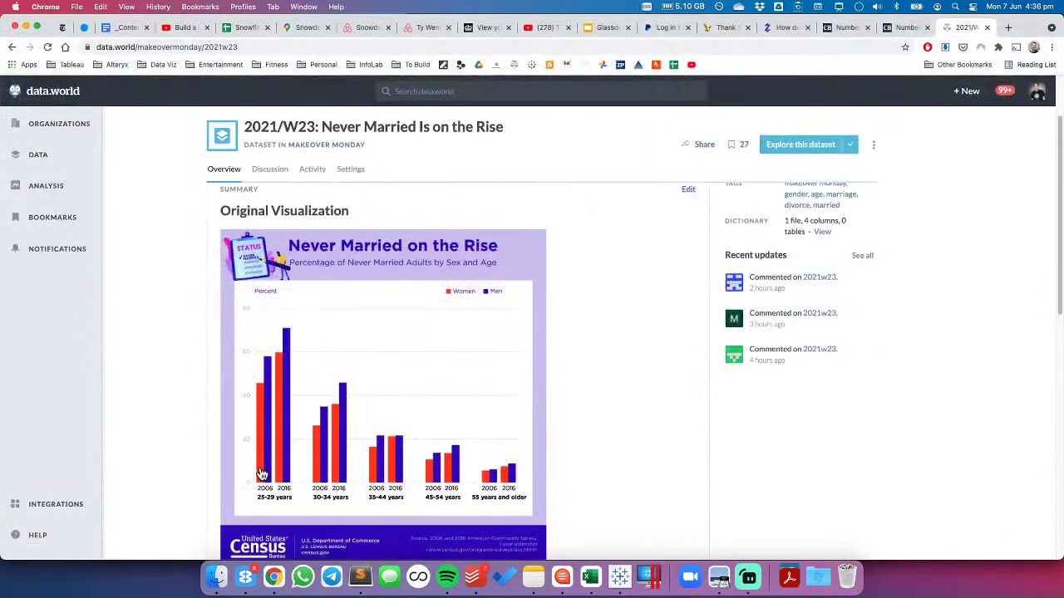
key(super+Tab)
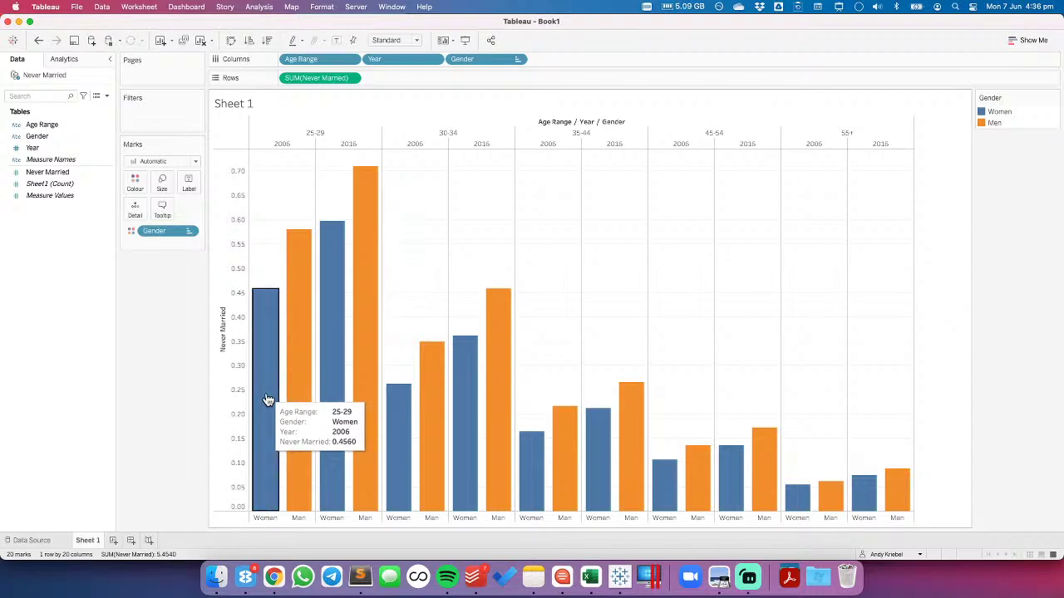
click(266, 404)
click(297, 388)
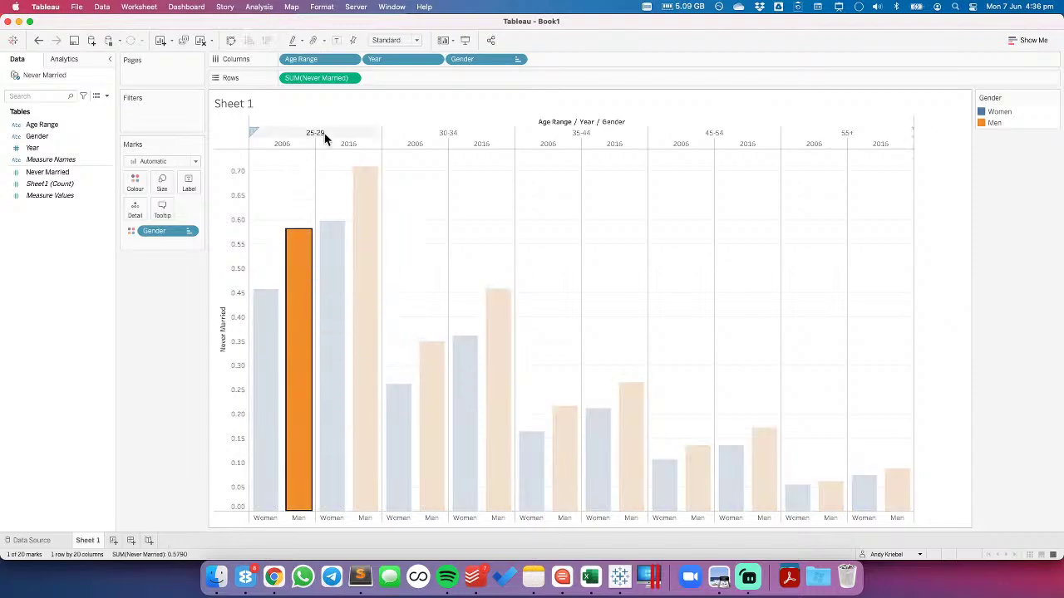
click(290, 174)
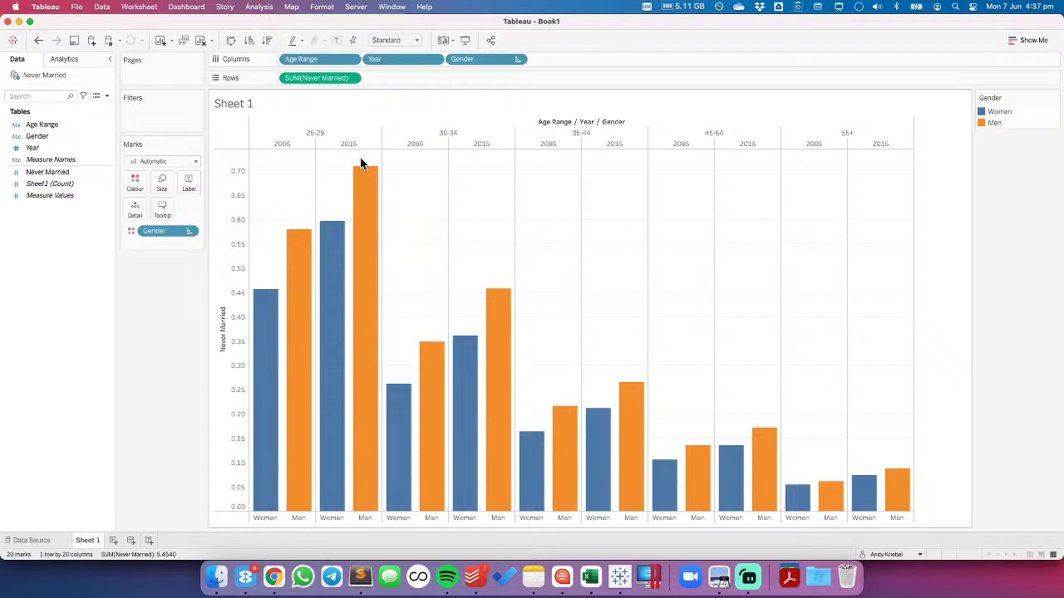
drag(467, 59, 359, 62)
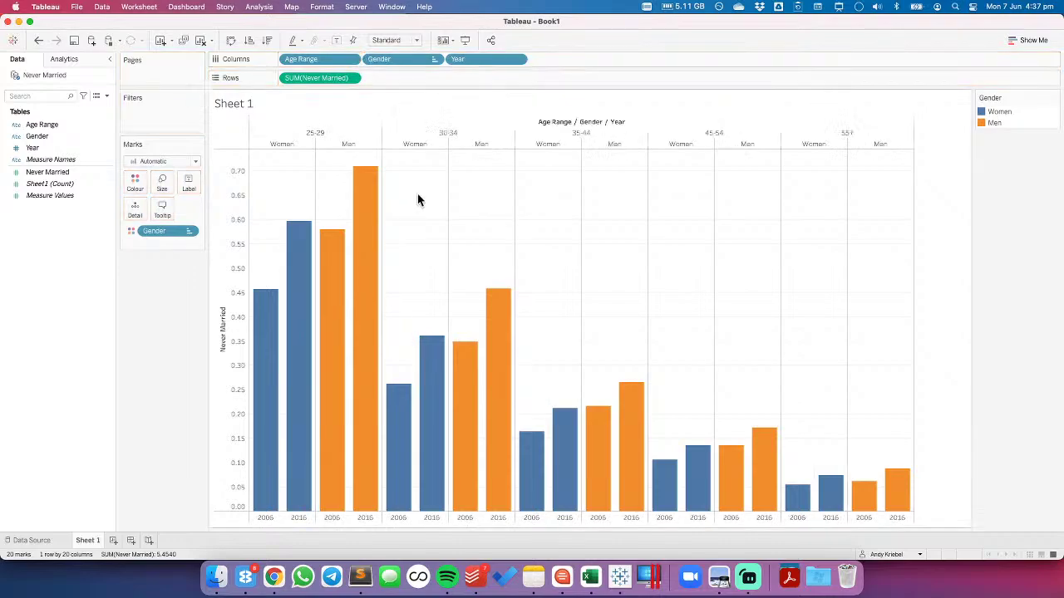
mouse_move(268, 359)
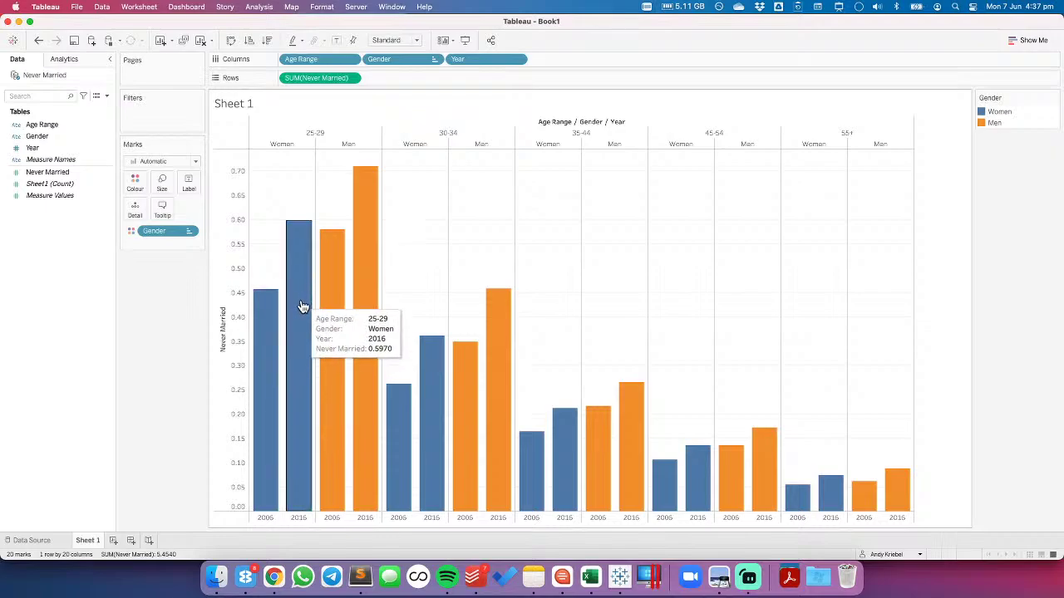
mouse_move(329, 317)
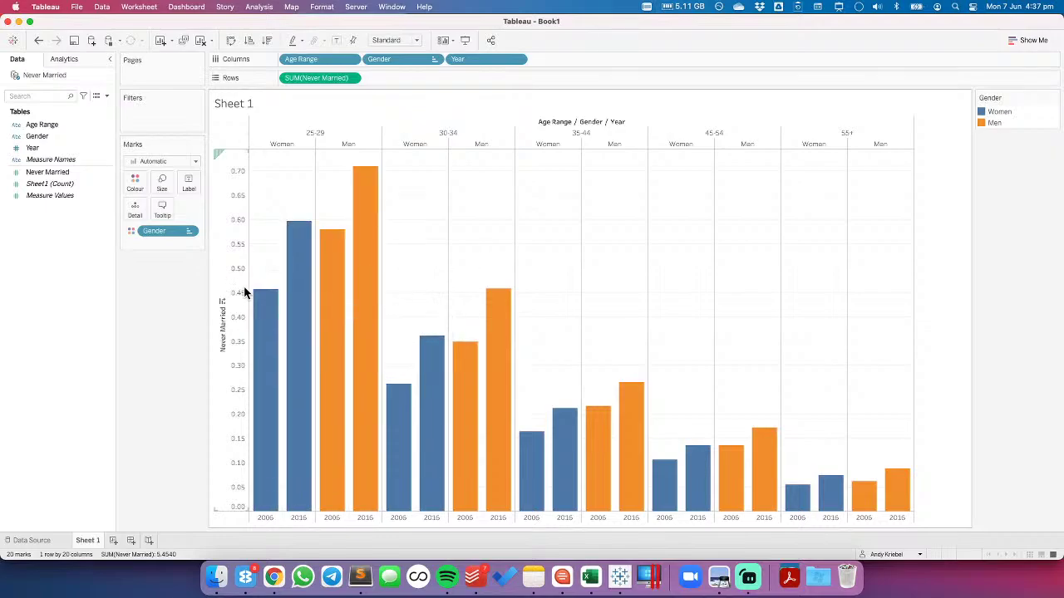
Show mark labels on the bars and set Never Married's default number format to Percentage with 1 decimal place
click(337, 41)
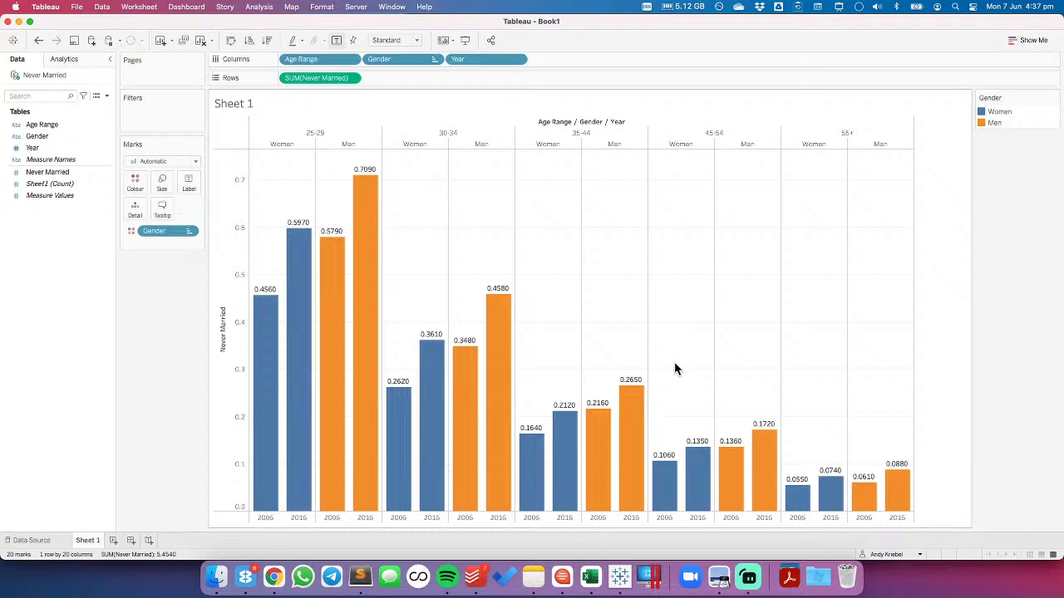
click(45, 174)
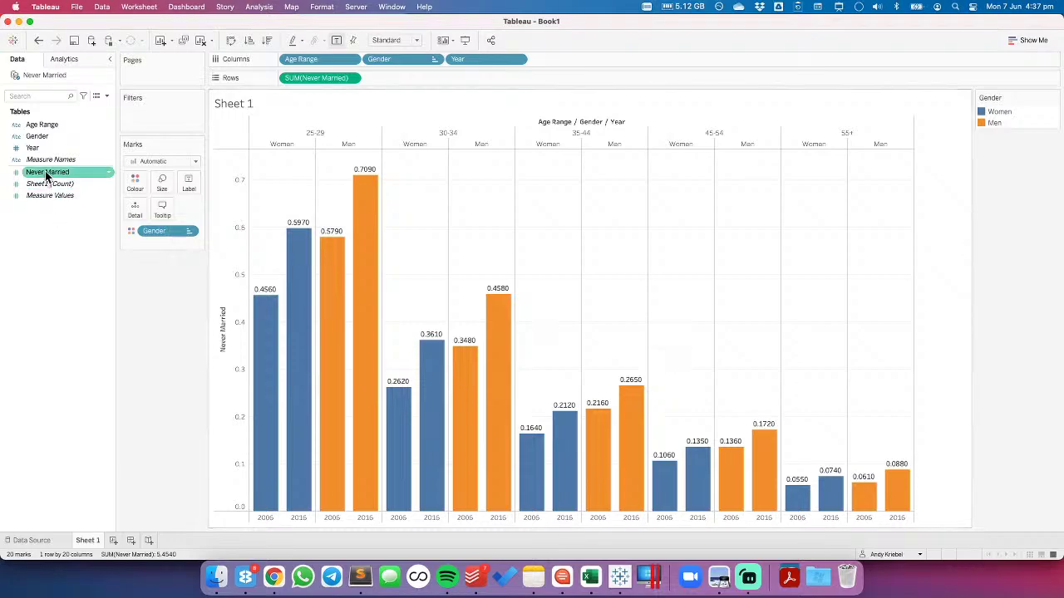
right_click(49, 177)
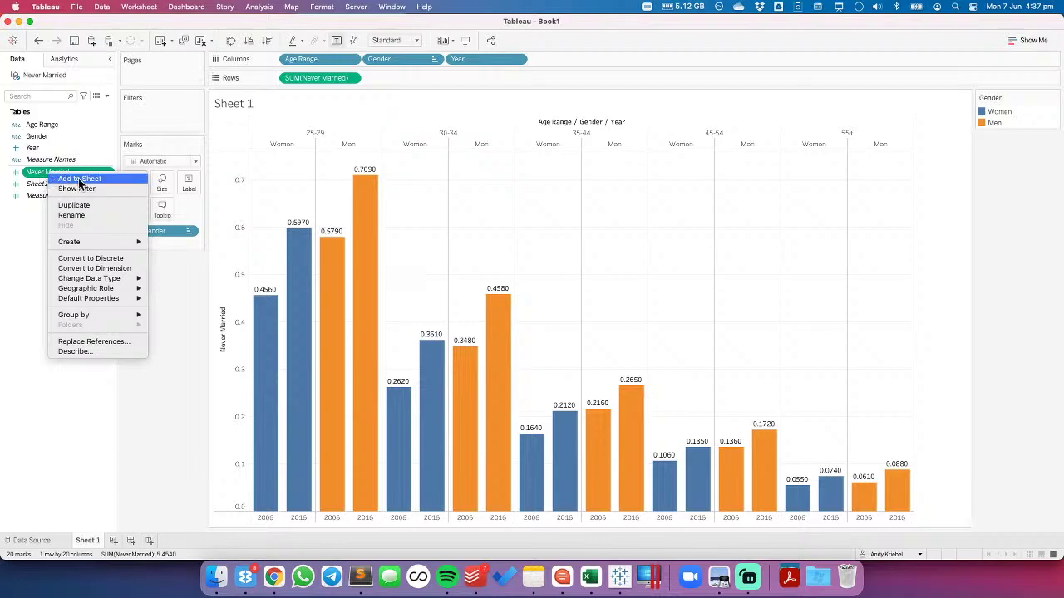
mouse_move(133, 298)
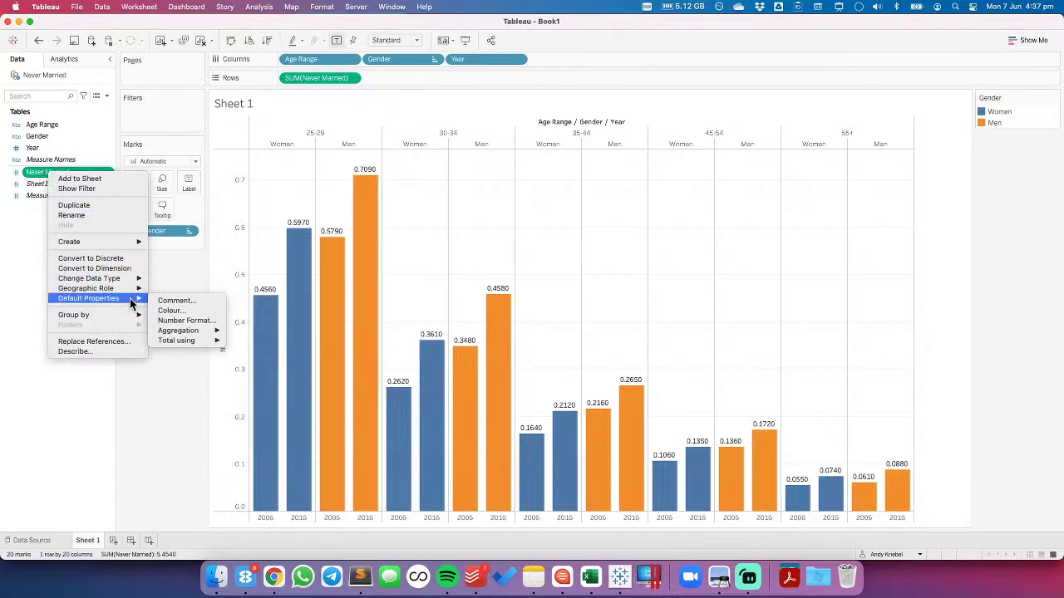
click(186, 321)
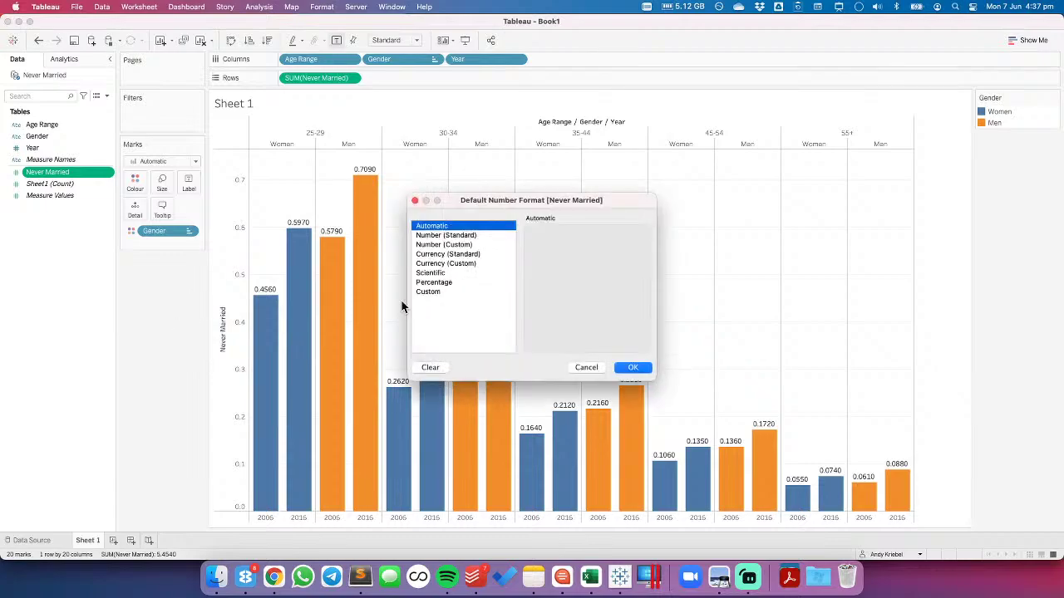
click(462, 282)
click(558, 247)
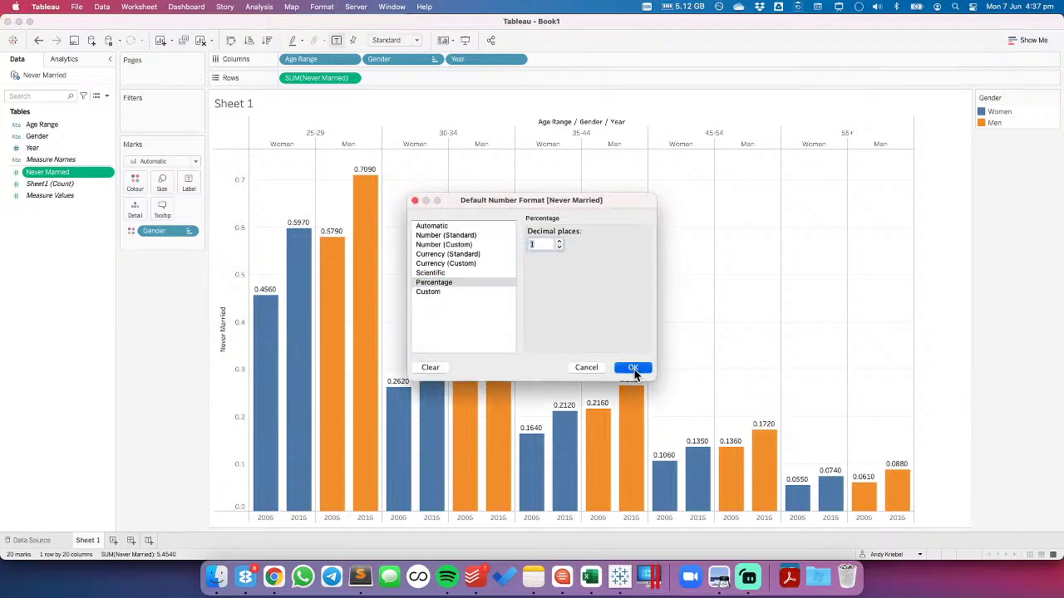
click(633, 368)
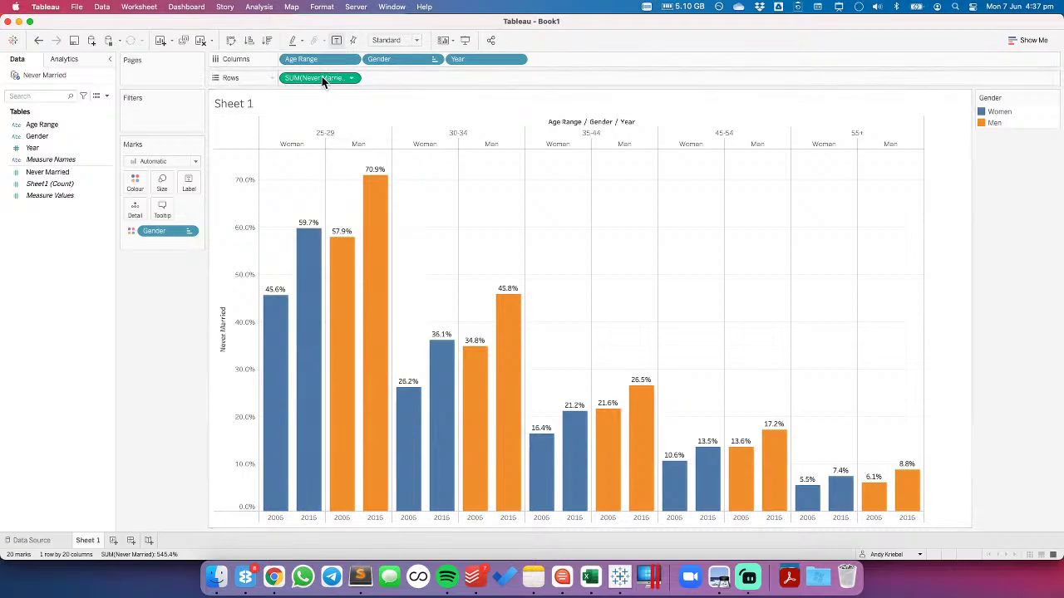
Rename Sheet 1 as "Bar Chart" and duplicate the worksheet
double_click(90, 541)
text(Bar Chart)
key(Return)
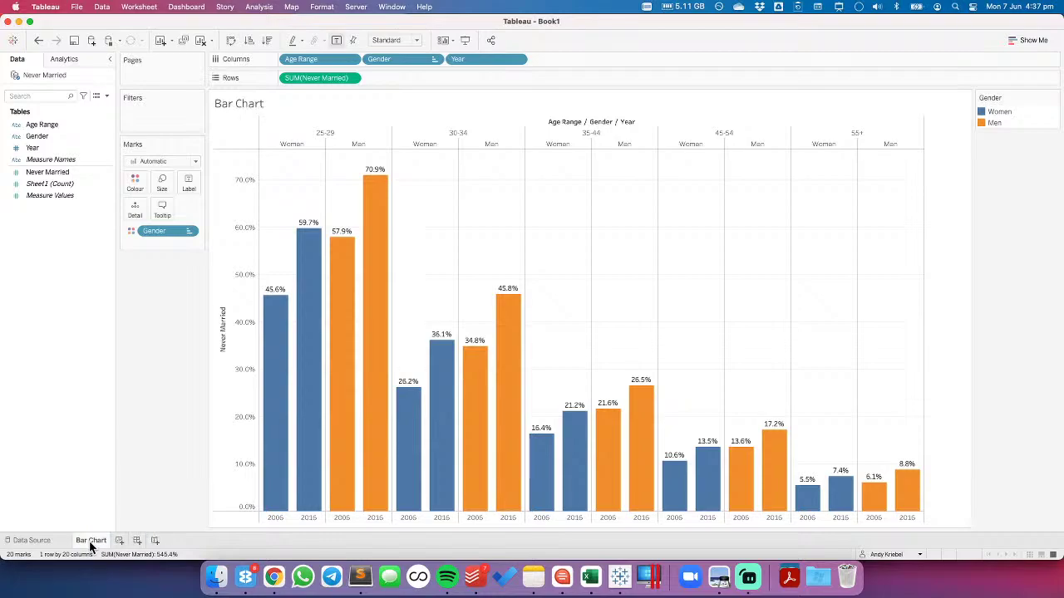
right_click(90, 541)
click(156, 434)
Add a Difference From table calculation to Never Married, computed along the specific dimension Year only and relative to Previous
click(351, 78)
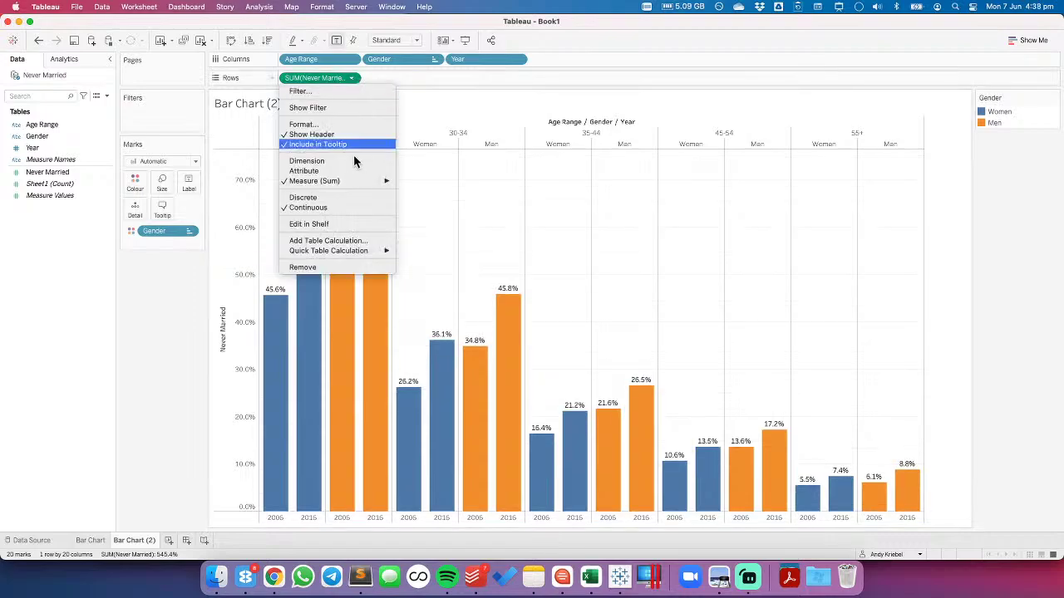
click(359, 246)
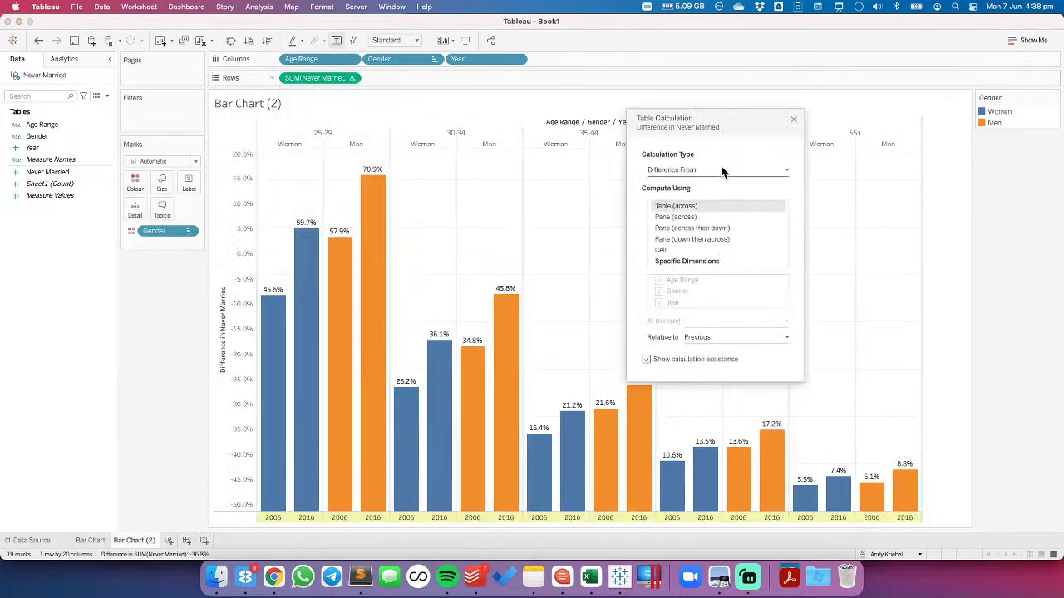
click(684, 217)
click(685, 262)
mouse_move(686, 292)
mouse_down()
mouse_move(681, 302)
mouse_move(681, 292)
mouse_up()
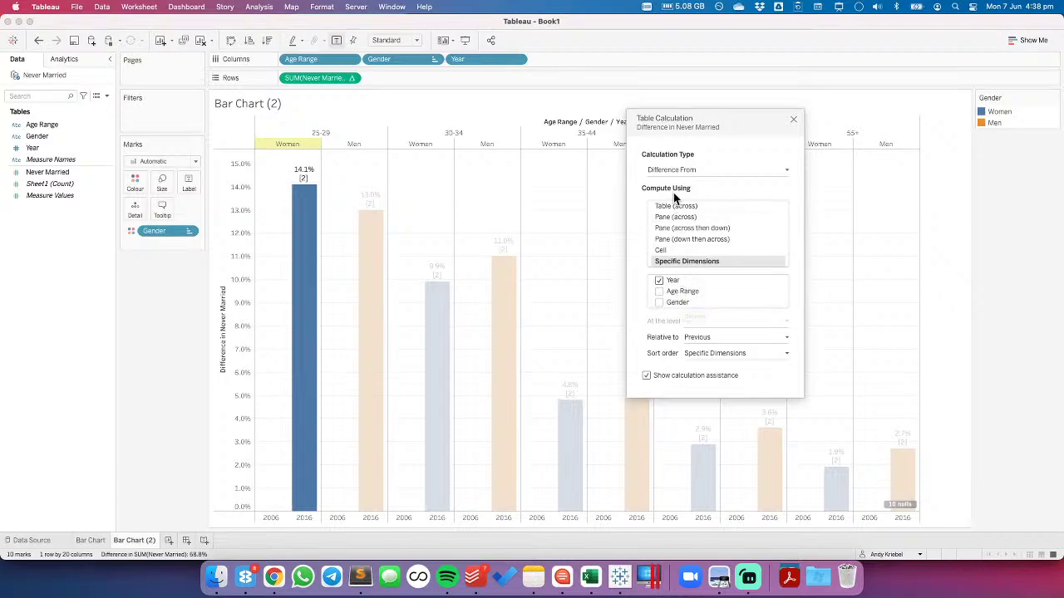
click(658, 280)
click(659, 280)
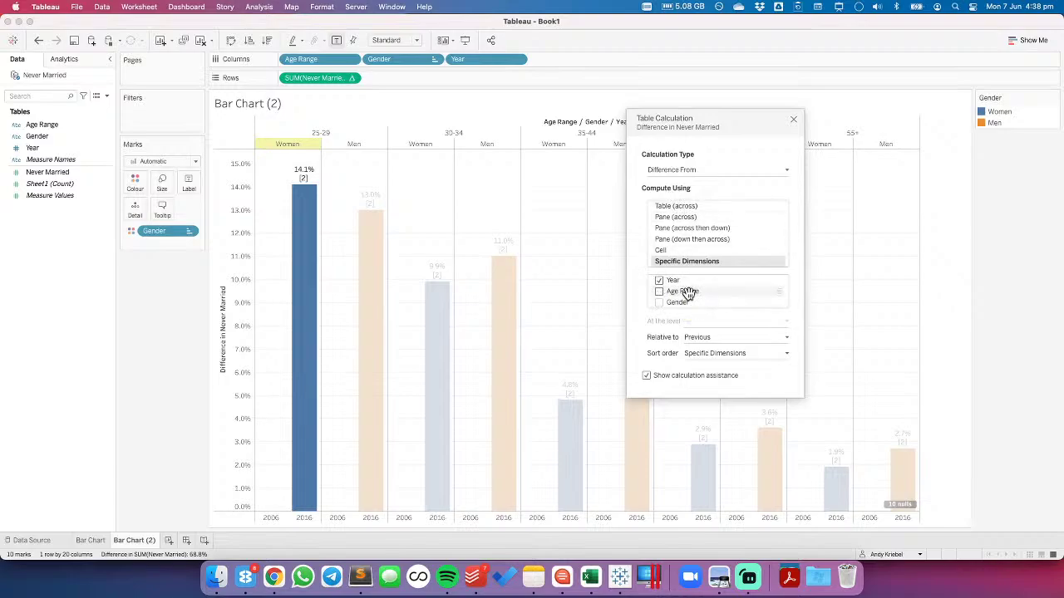
click(793, 121)
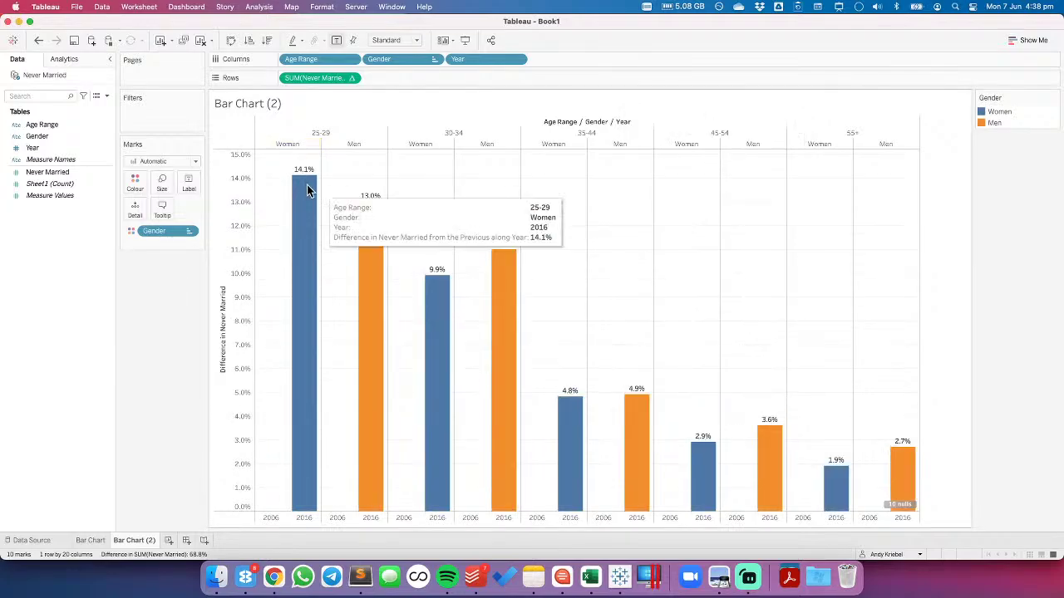
Compare the duplicate with the original bar chart sheet, and rename the duplicate as "Change 2006-2016"
click(90, 540)
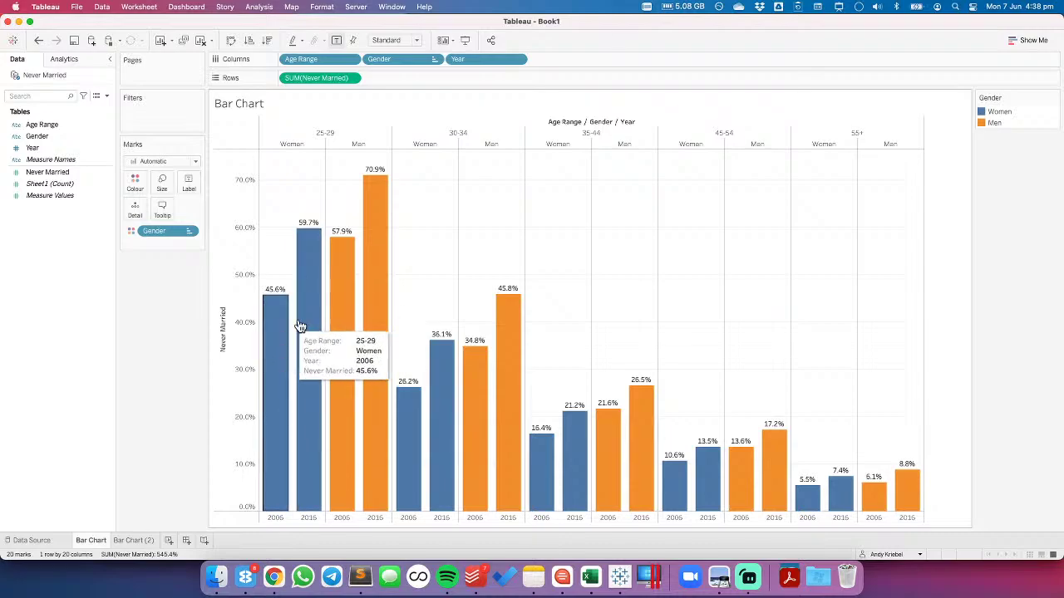
click(133, 540)
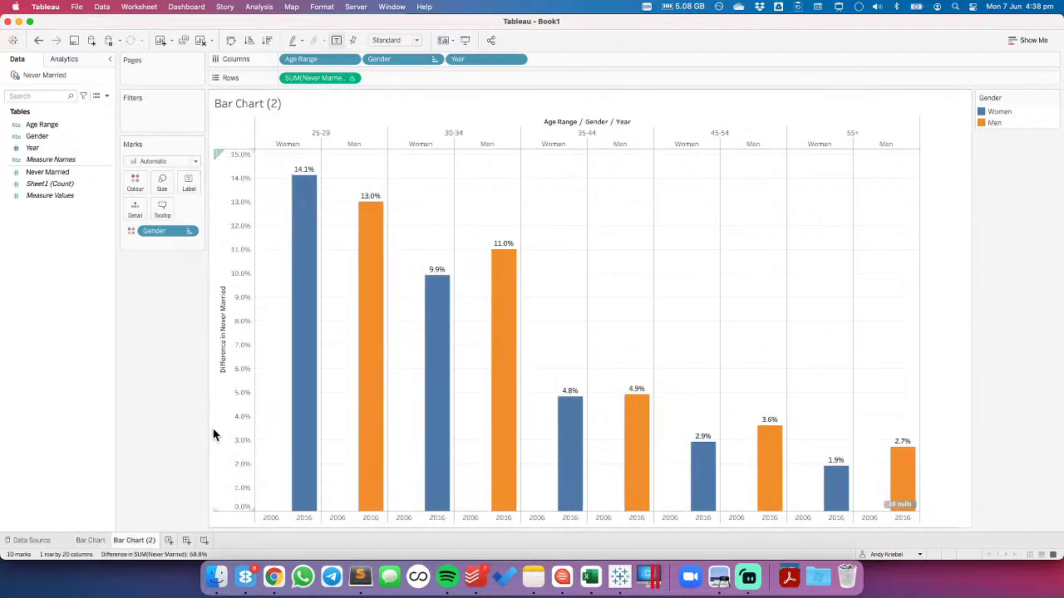
double_click(135, 540)
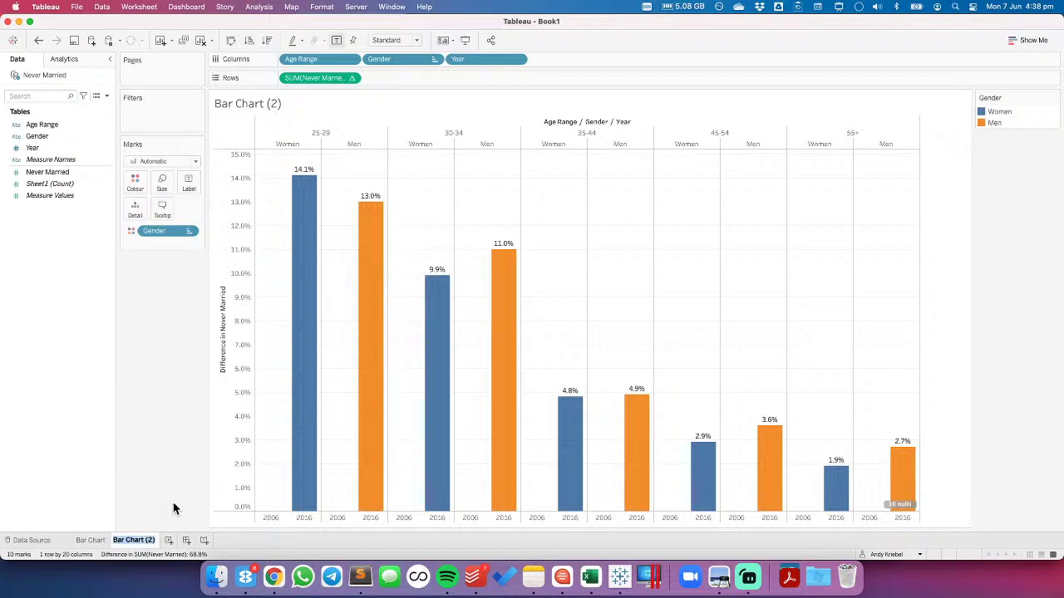
text(Change 2006-2016)
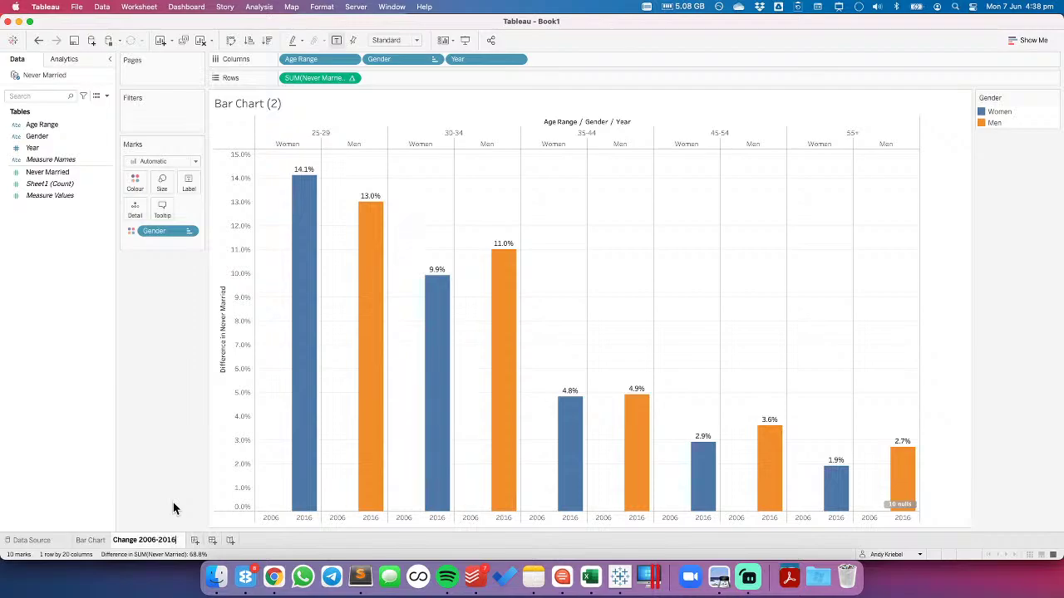
key(Return)
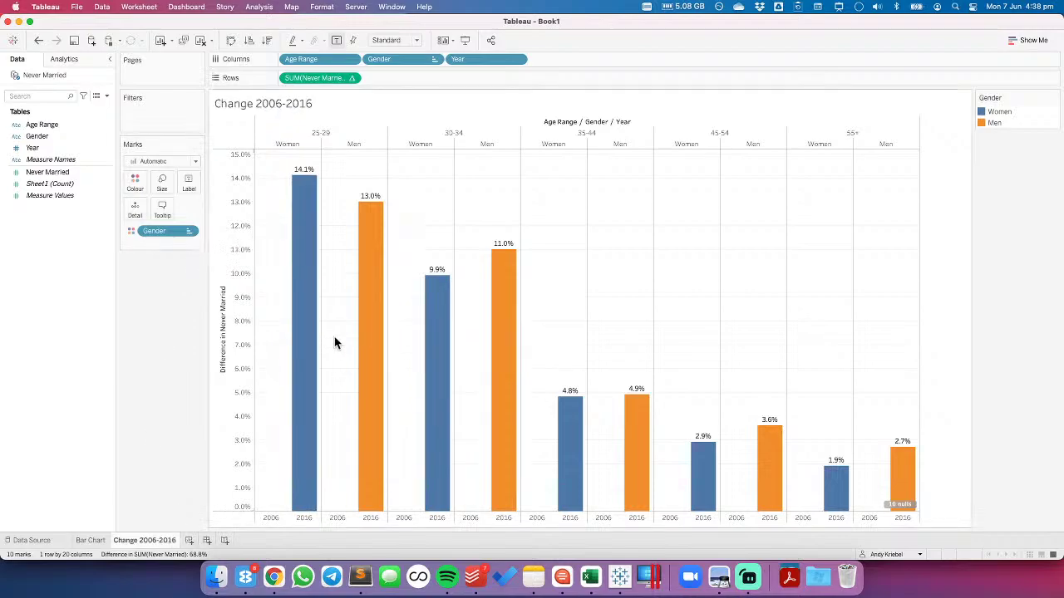
Try moving Year from Columns to Detail and aligning the mark labels vertically to the top, and undo both changes
drag(467, 64, 137, 213)
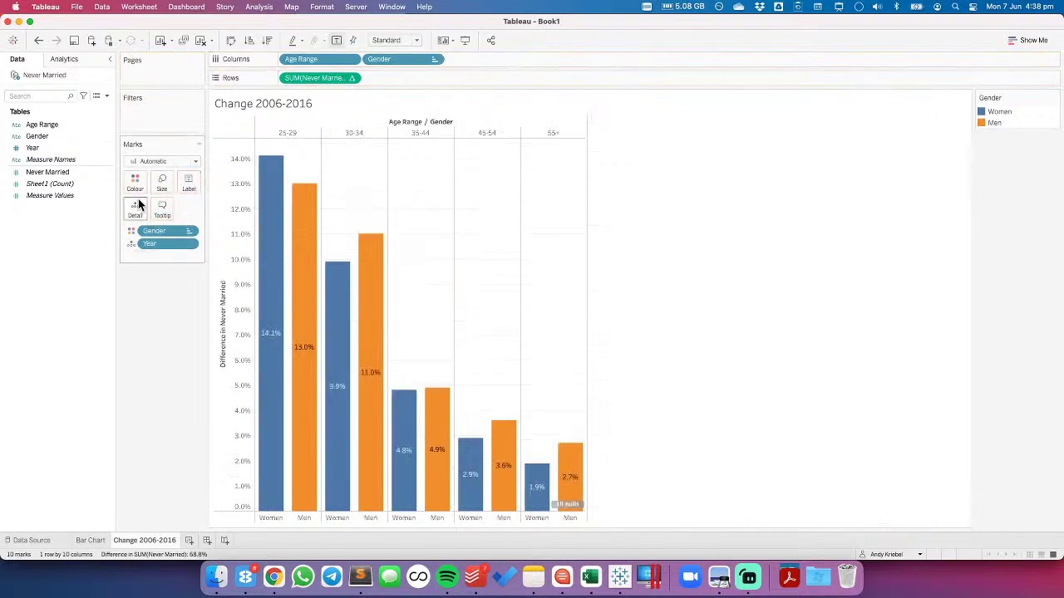
click(188, 186)
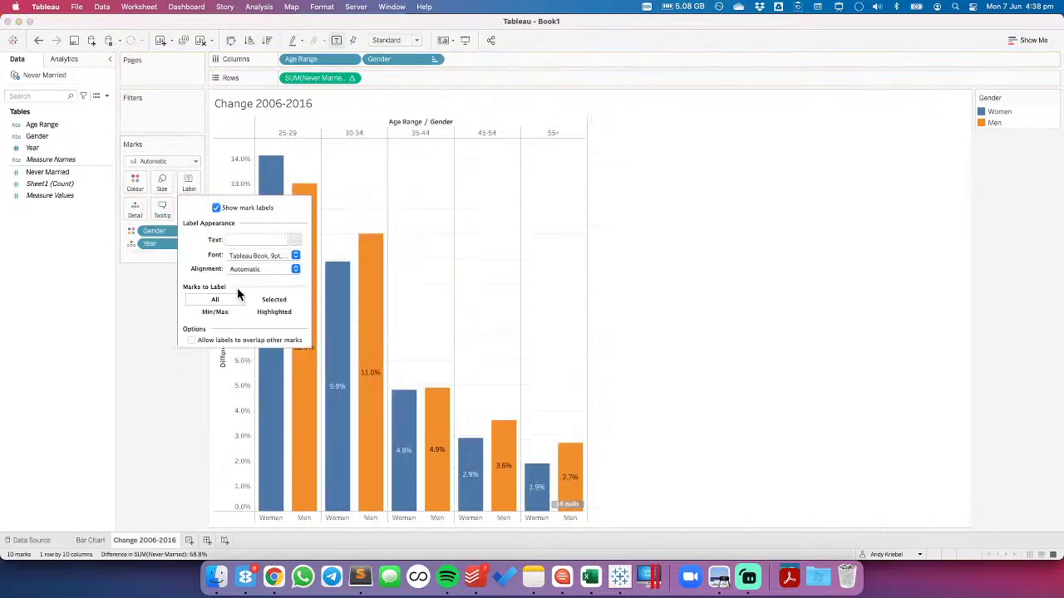
click(240, 270)
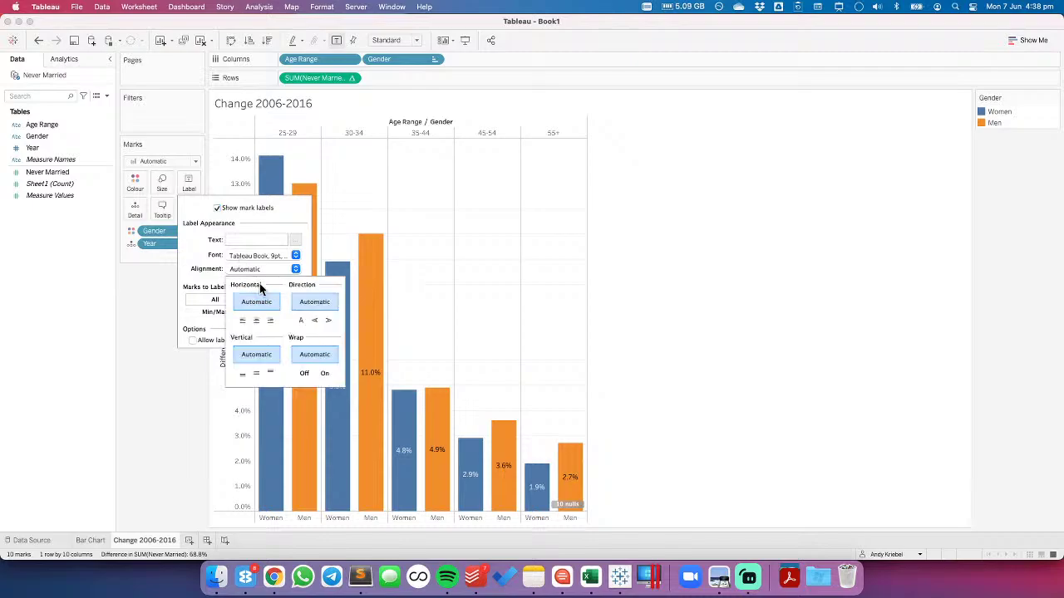
click(270, 372)
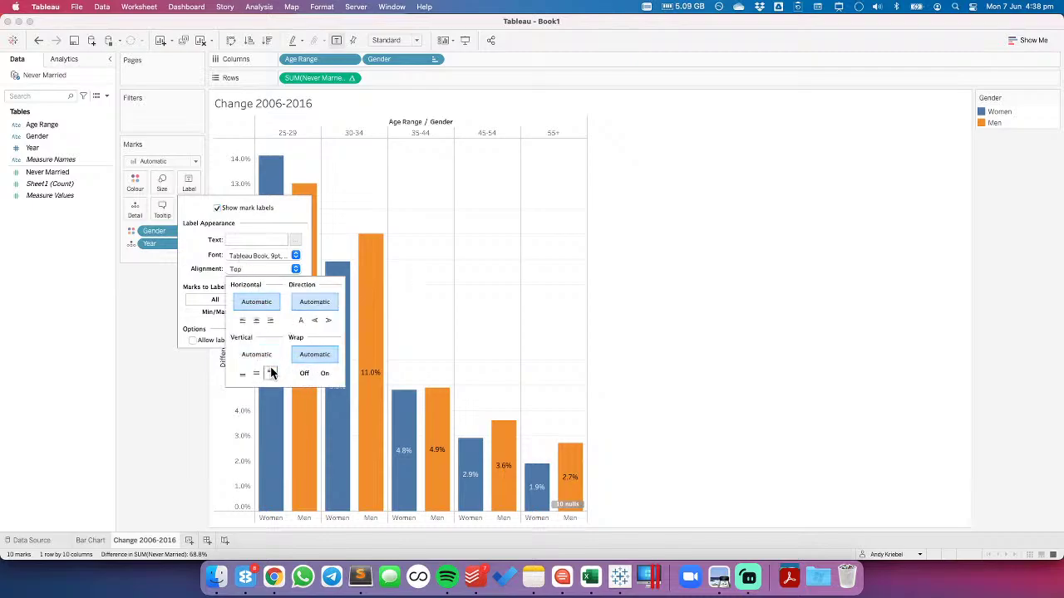
click(39, 44)
mouse_move(272, 335)
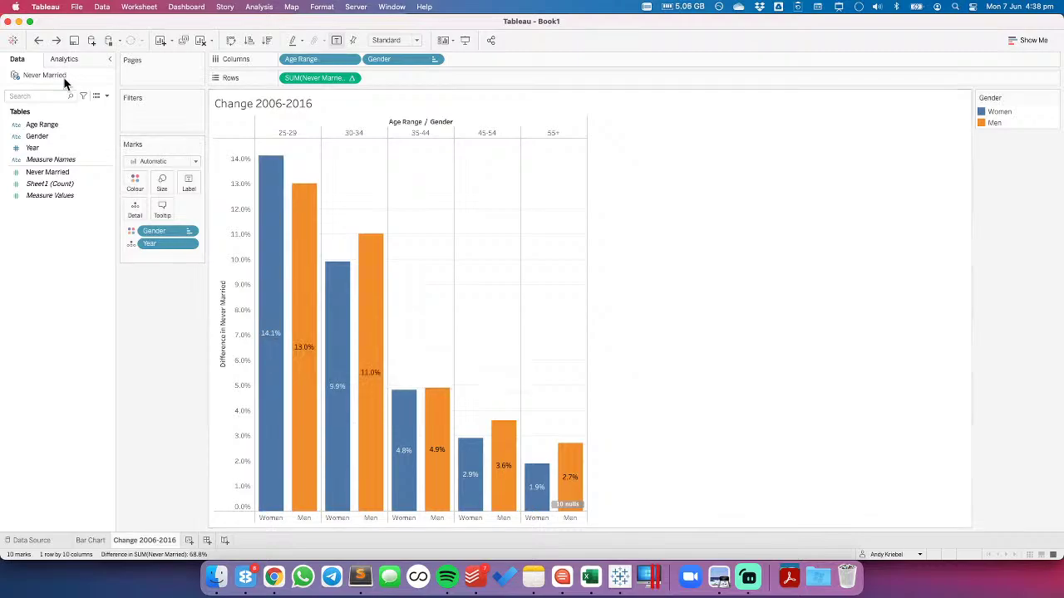
click(39, 42)
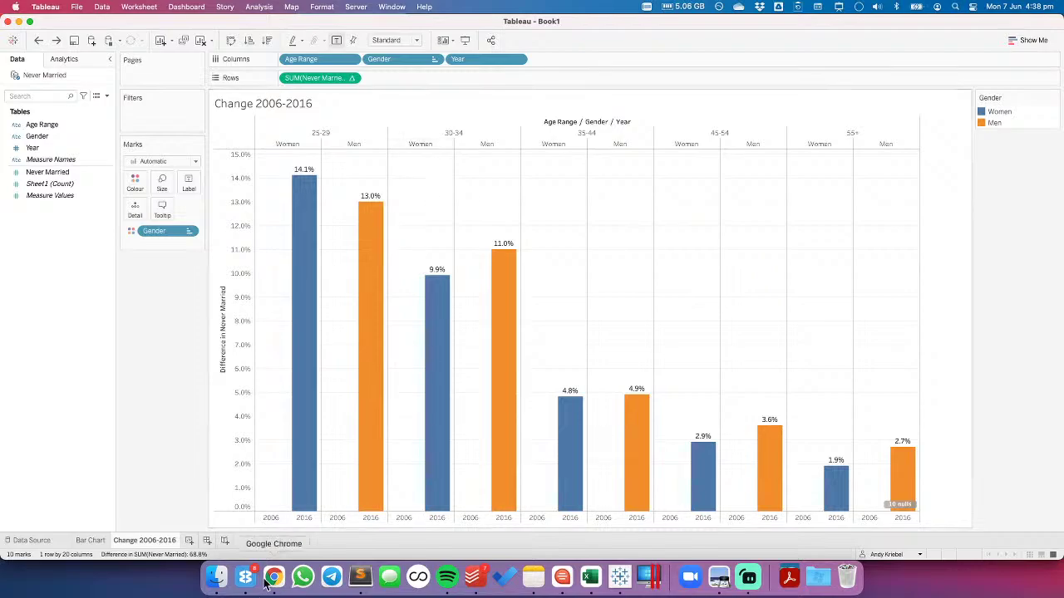
Try hiding the 2006 column from the view, and undo it
right_click(272, 518)
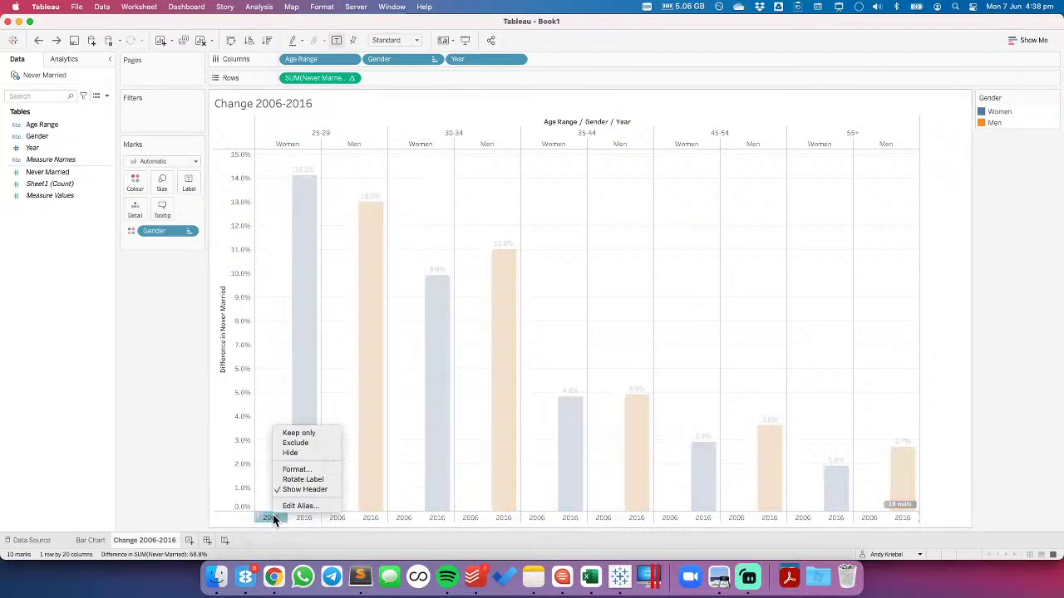
click(301, 453)
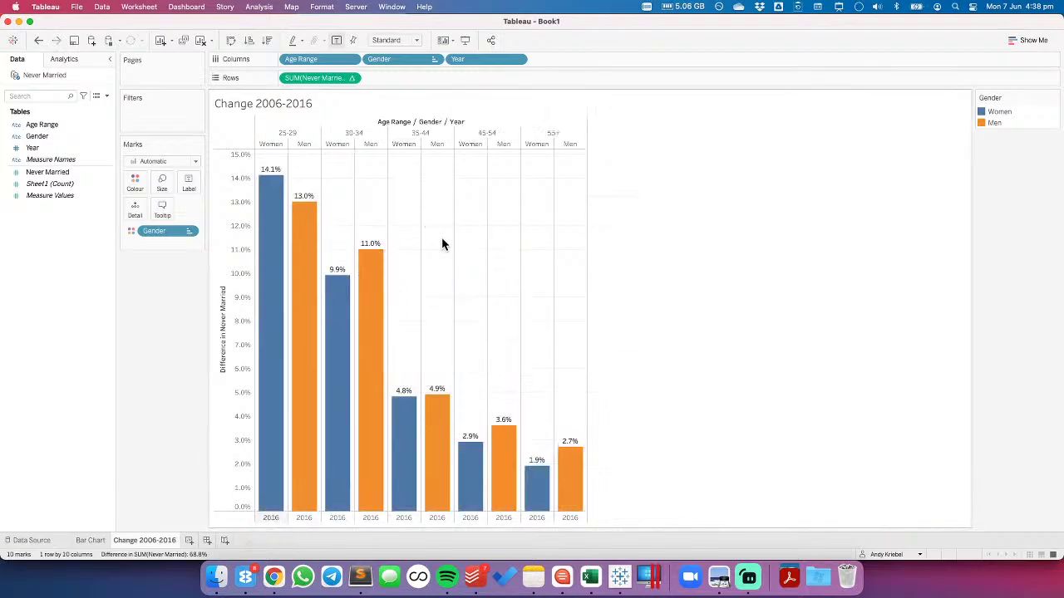
click(36, 45)
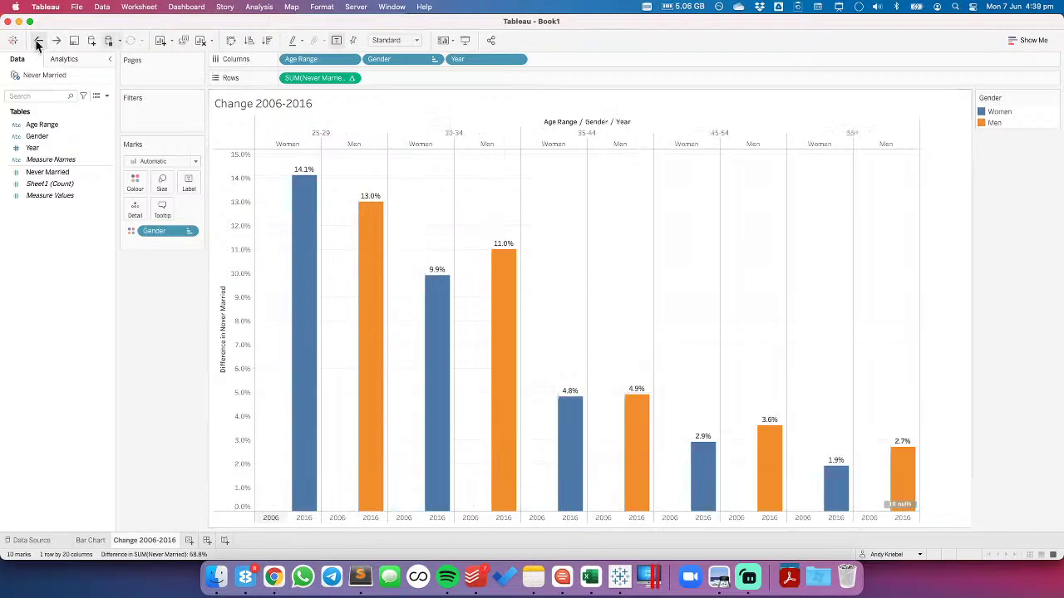
Try excluding the 25-29 Women bar with Year moved to Detail, and undo back to the layout with Year on Columns
drag(469, 59, 135, 207)
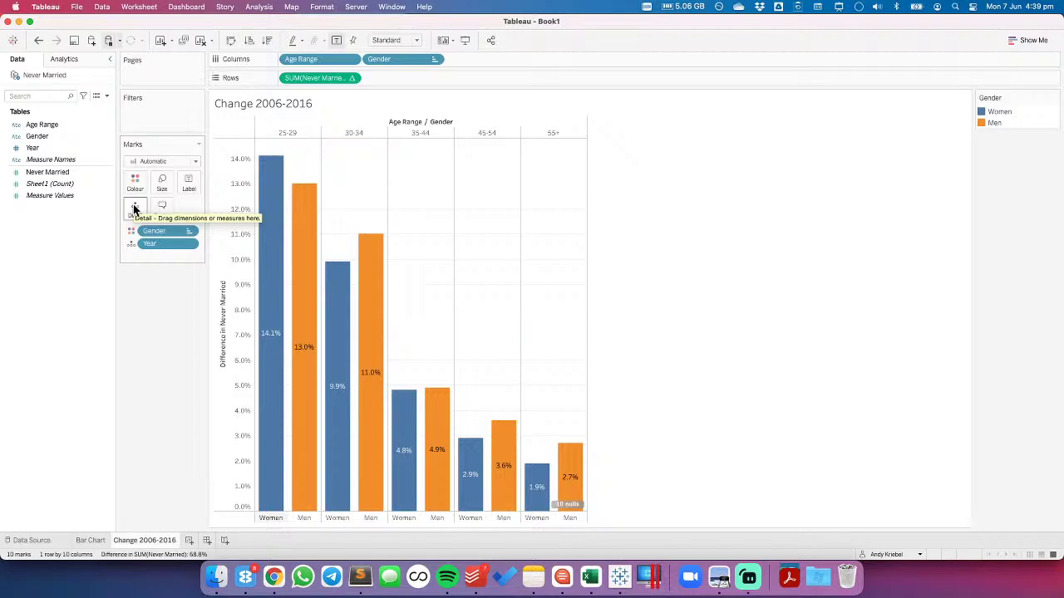
mouse_move(276, 339)
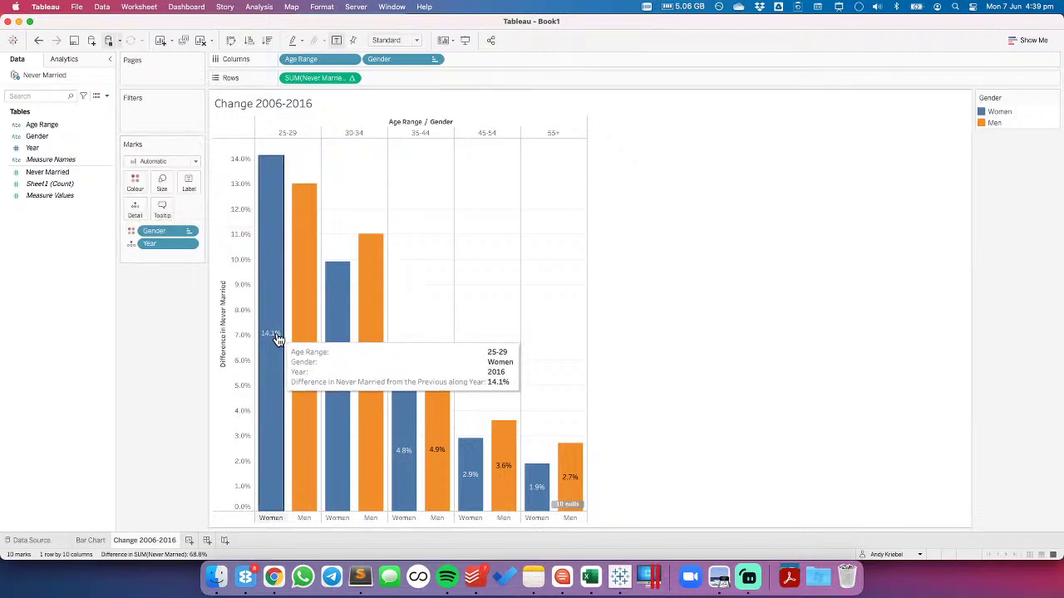
drag(278, 338, 269, 176)
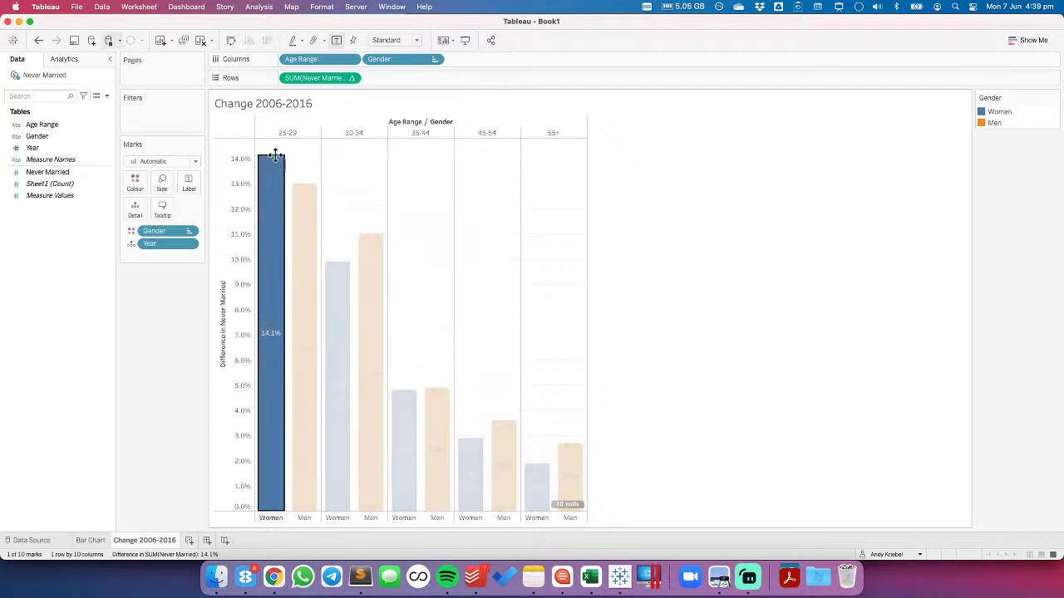
mouse_move(270, 150)
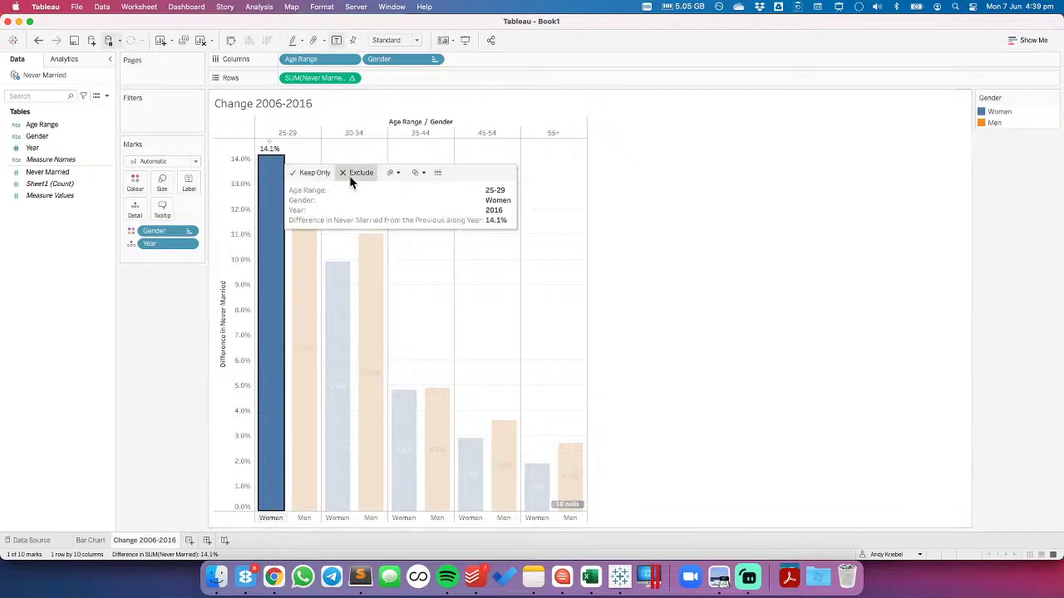
click(349, 175)
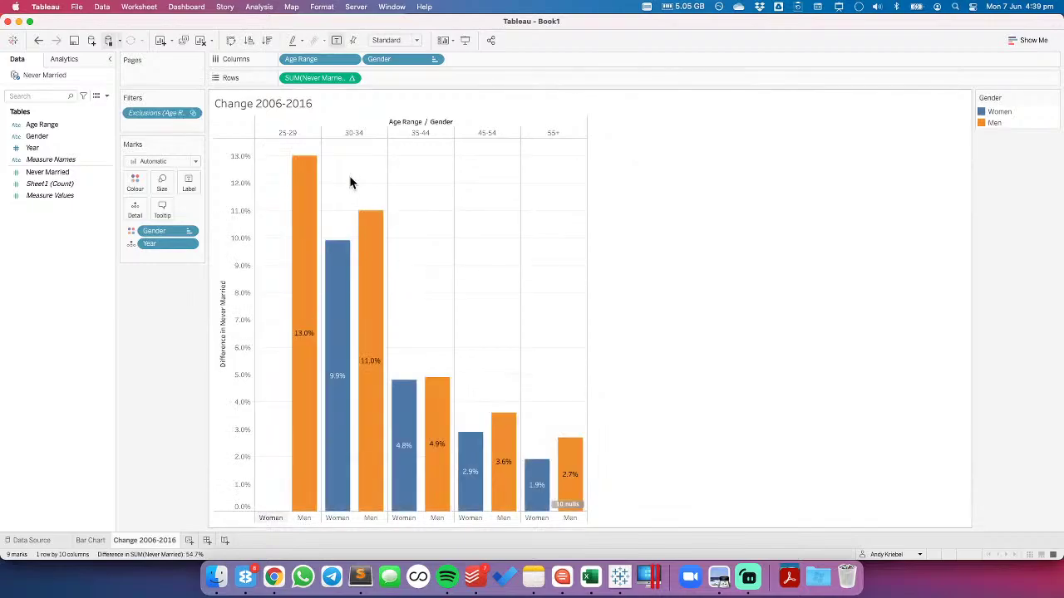
click(39, 39)
click(38, 41)
click(38, 42)
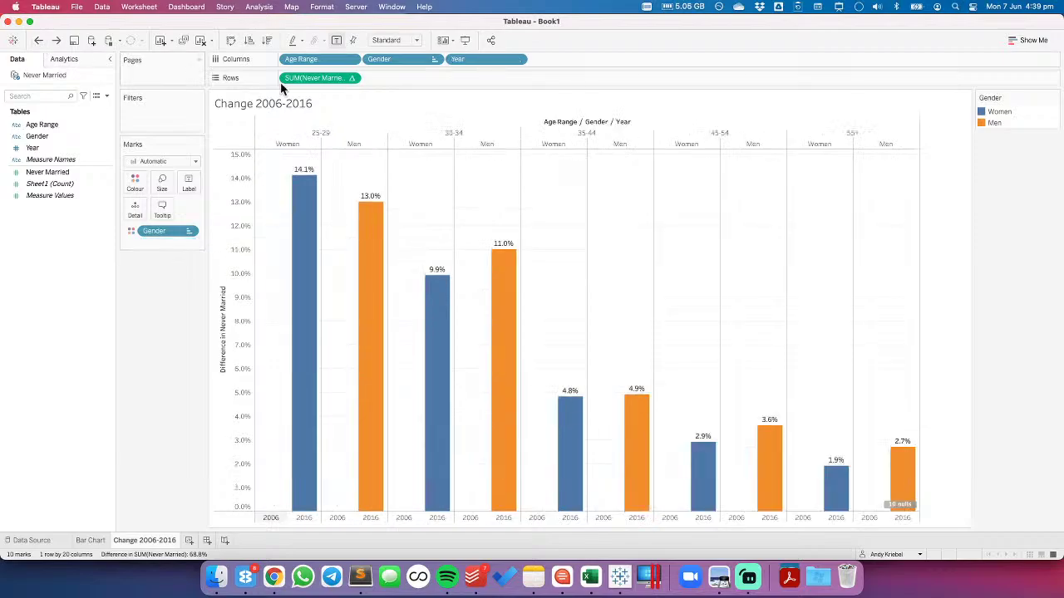
Hide the 2006 column and move Year from Columns to Detail on the Marks card
right_click(271, 517)
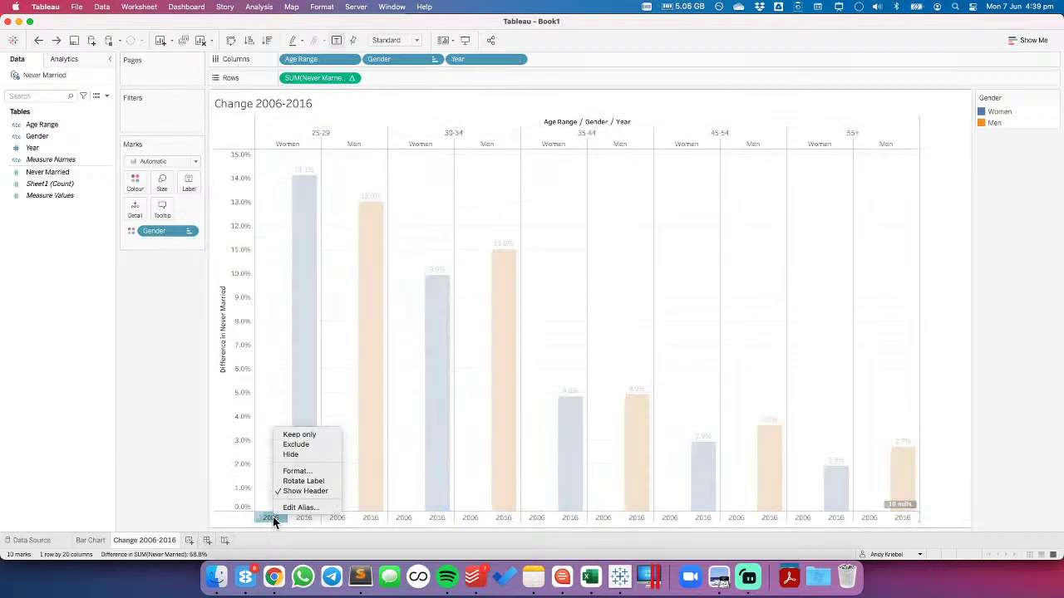
click(305, 455)
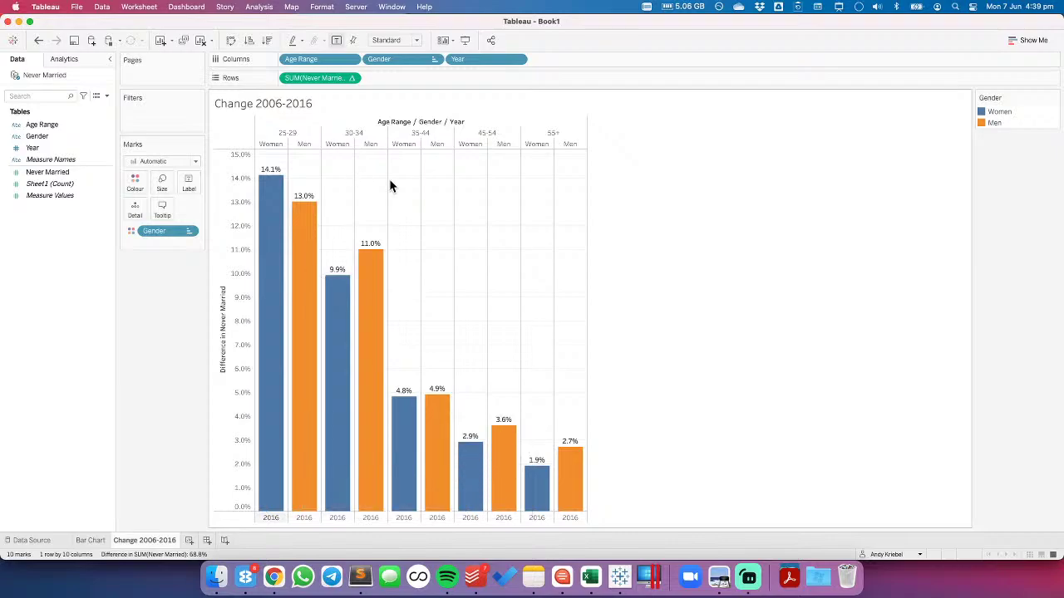
drag(465, 57, 130, 209)
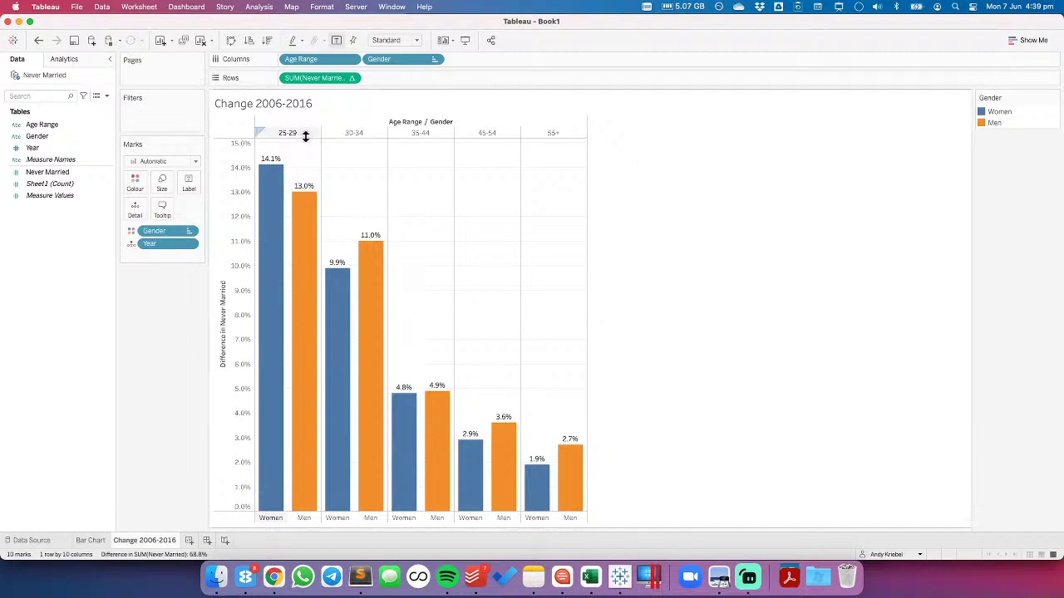
Fit the chart to Entire View and swap rows and columns to make the bars horizontal
click(385, 40)
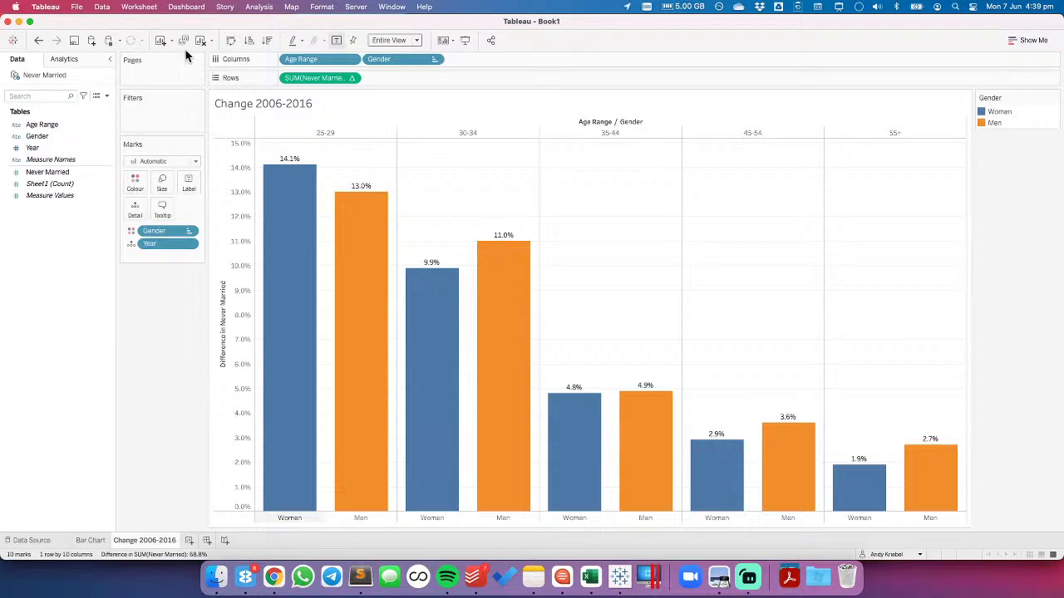
click(231, 40)
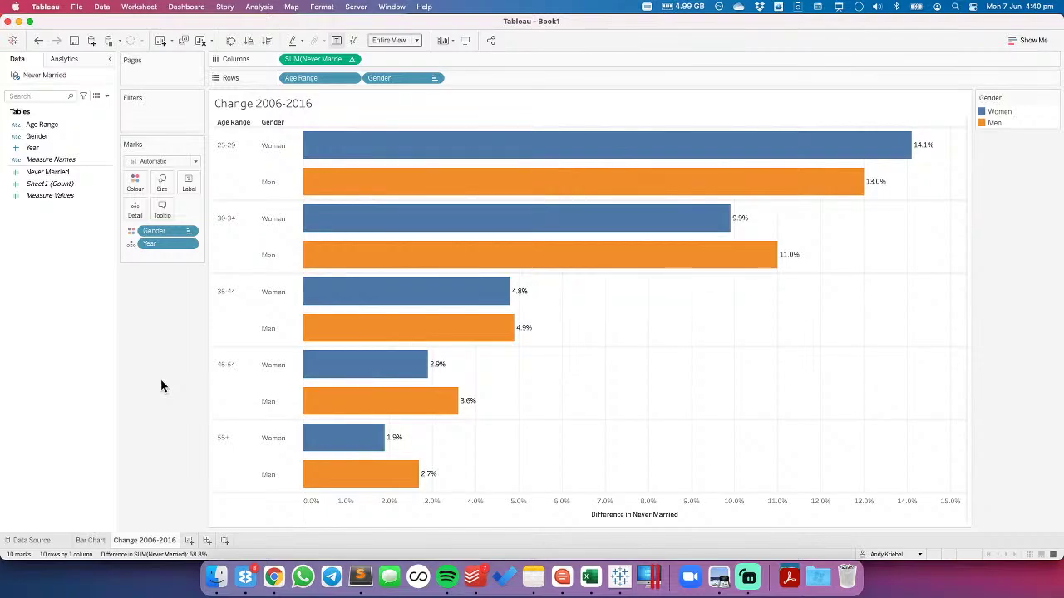
Rotate the Age Range row labels and hide the field labels for rows
right_click(232, 179)
click(255, 229)
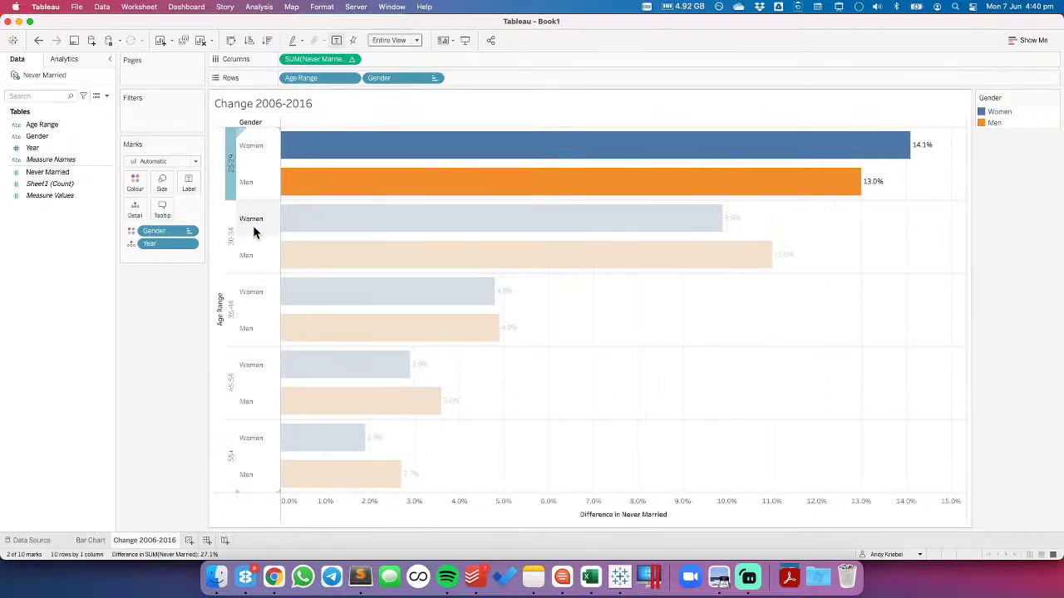
right_click(221, 319)
click(261, 359)
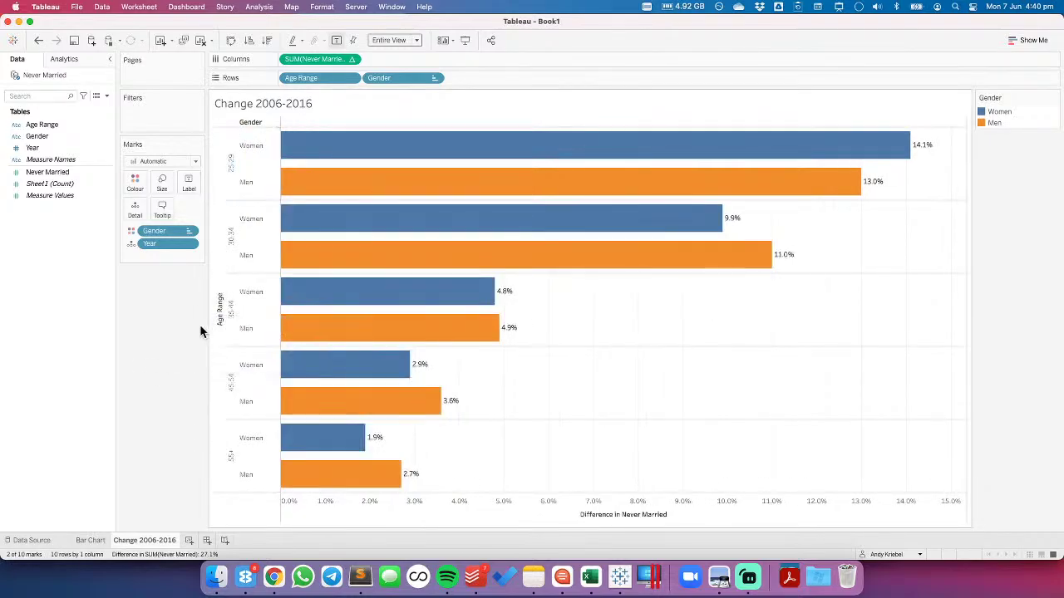
Format the Age Range header font as 12 pt bold and slightly widen the header column
right_click(221, 162)
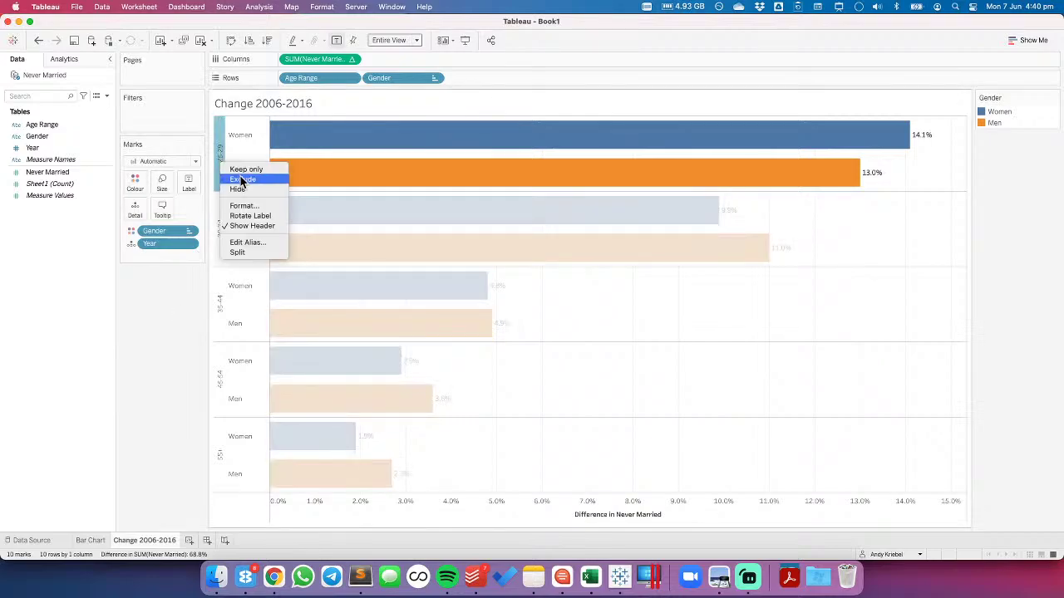
click(247, 205)
click(79, 126)
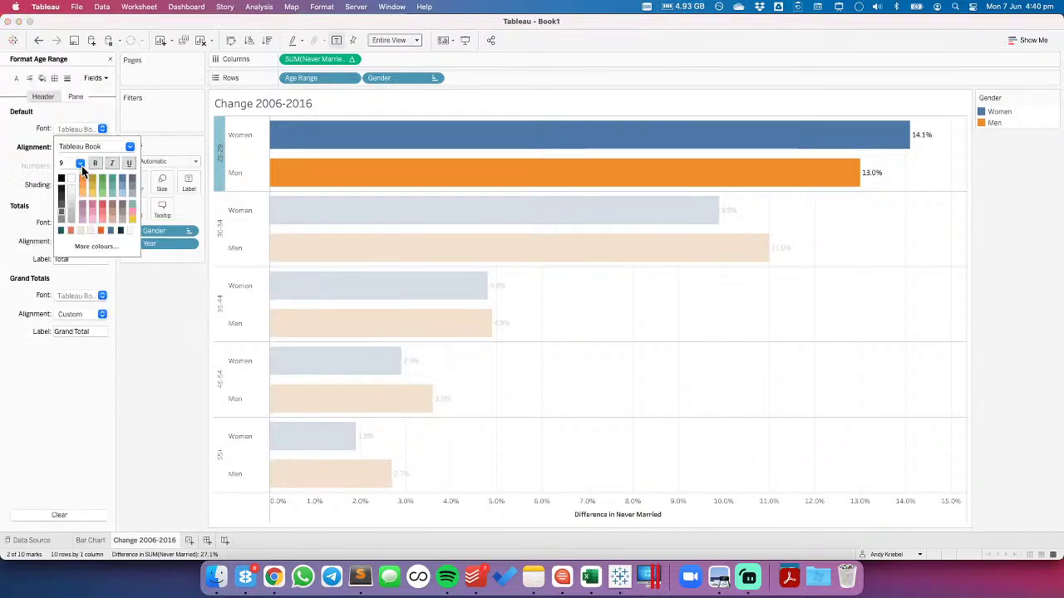
click(75, 163)
click(73, 202)
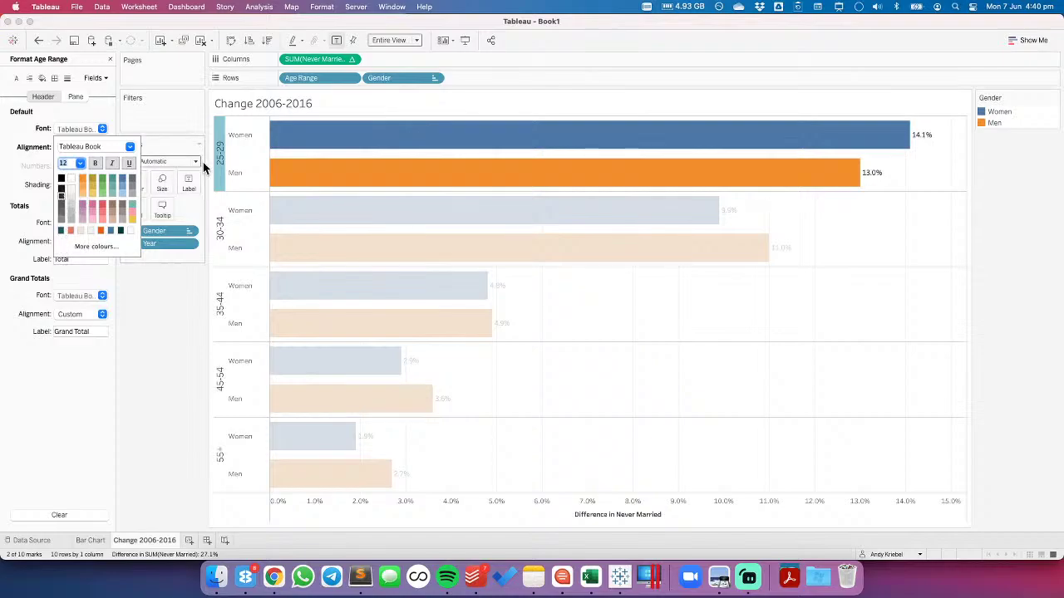
click(95, 163)
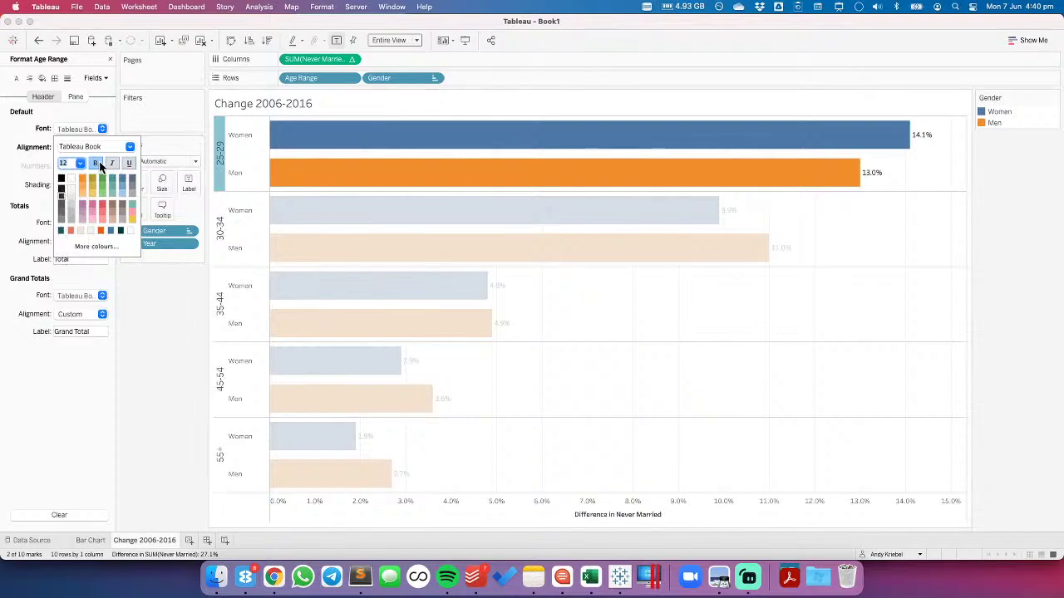
click(224, 170)
drag(225, 171, 237, 173)
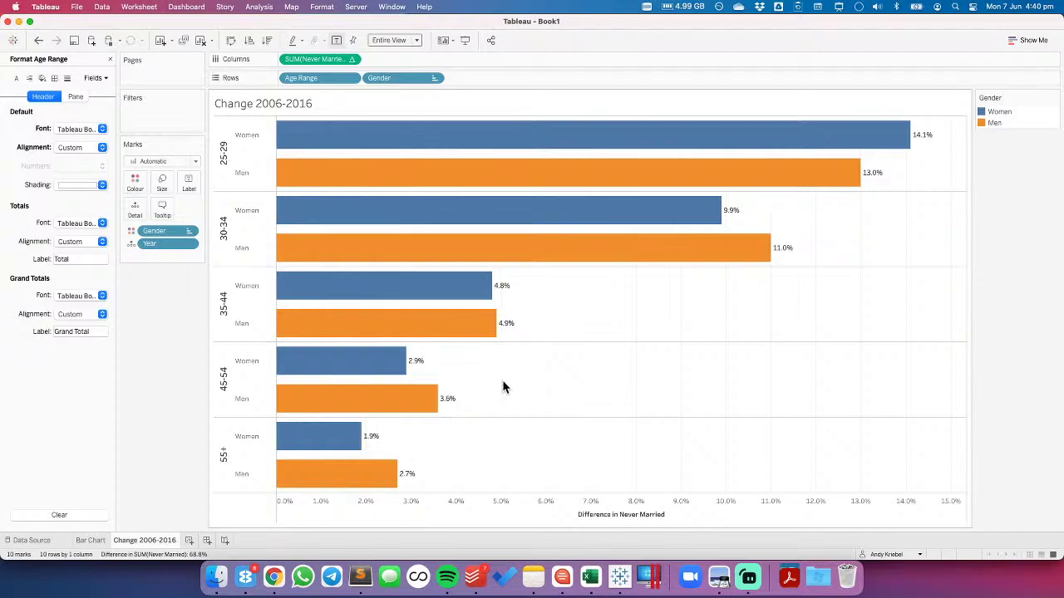
Recolour Gender from the Orange to Aqua palette, with a medium teal for Women and a lighter orange for Men
double_click(1026, 124)
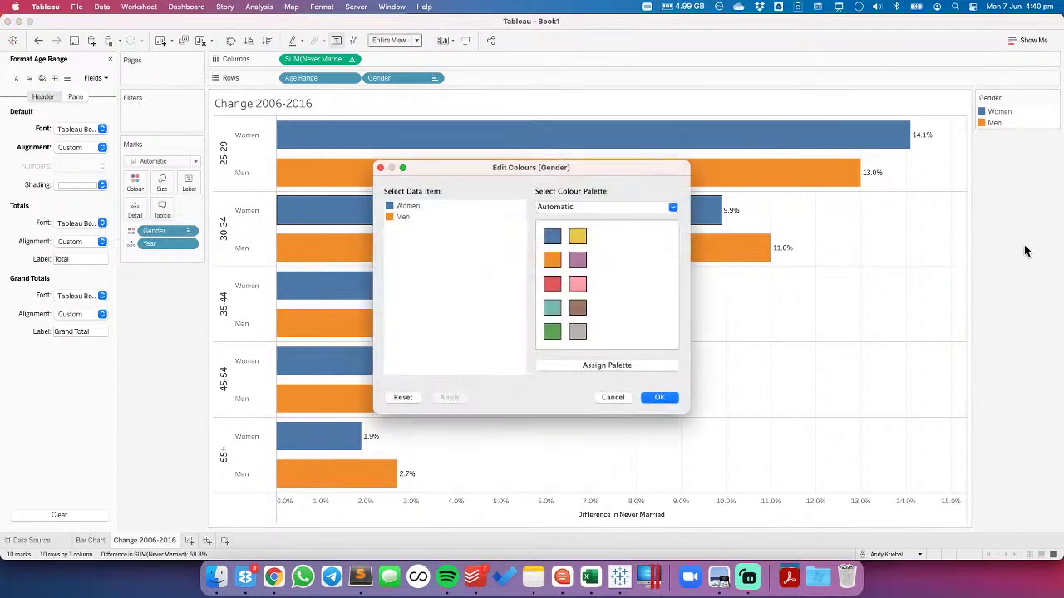
click(616, 206)
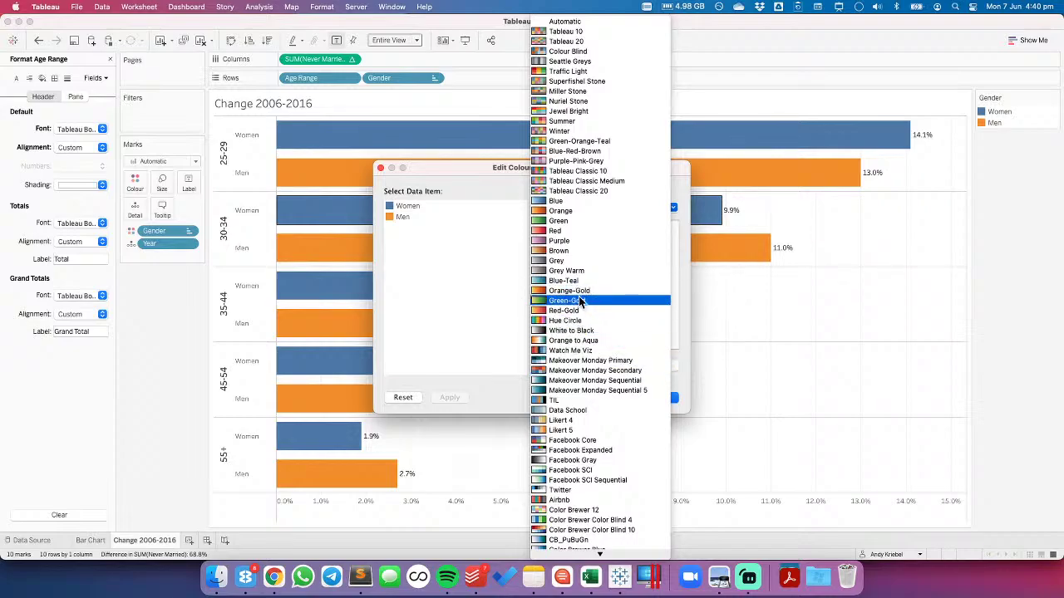
click(591, 341)
click(407, 207)
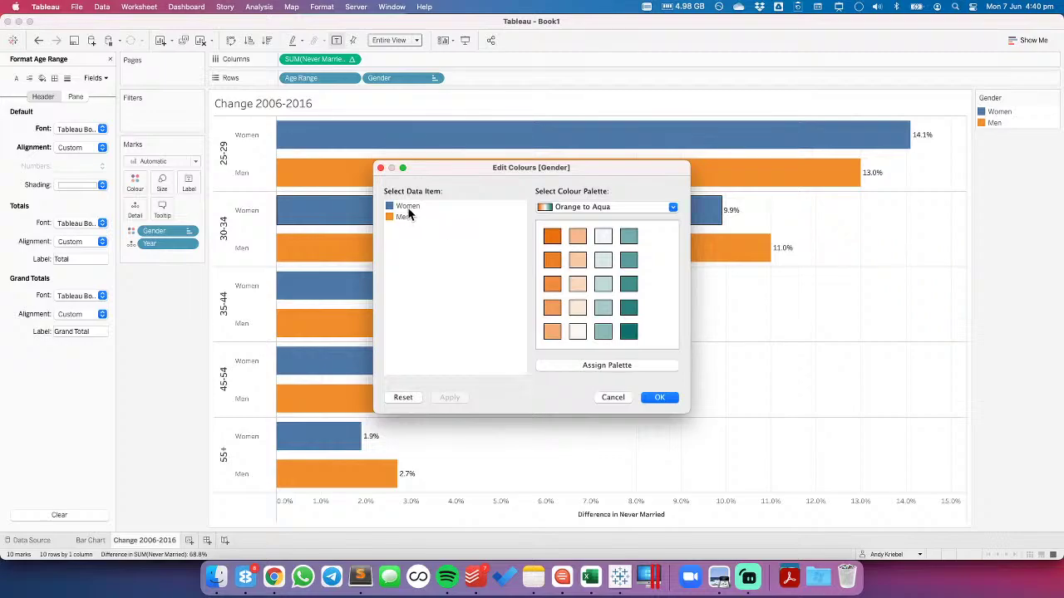
click(628, 260)
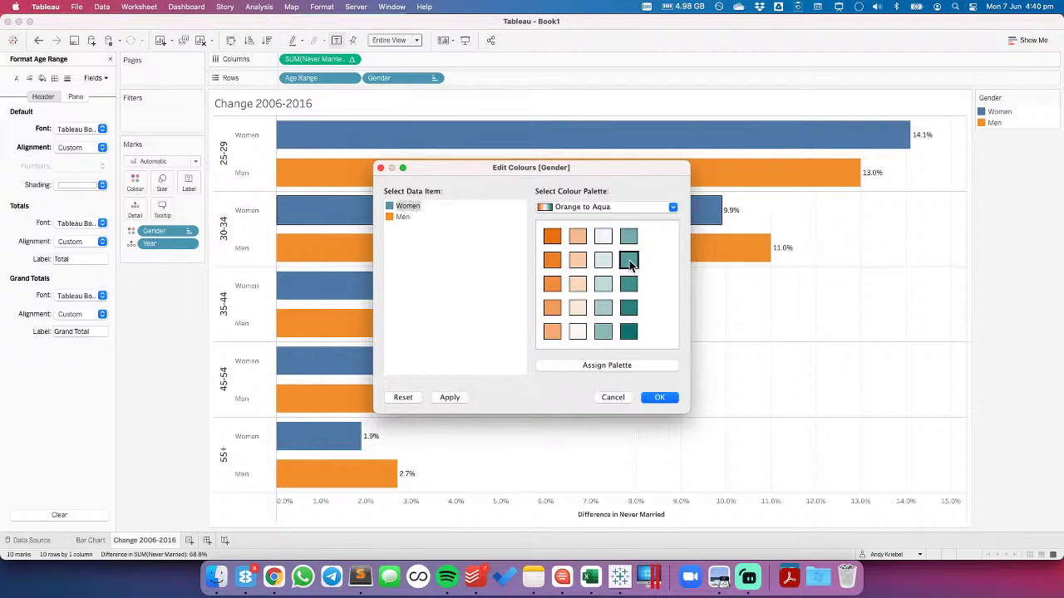
click(403, 219)
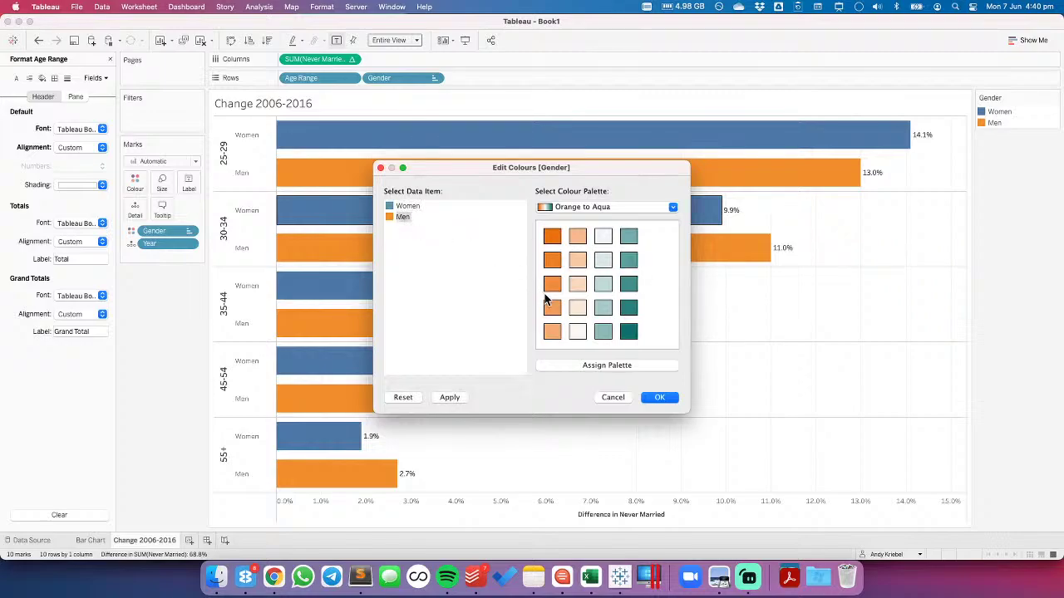
click(660, 397)
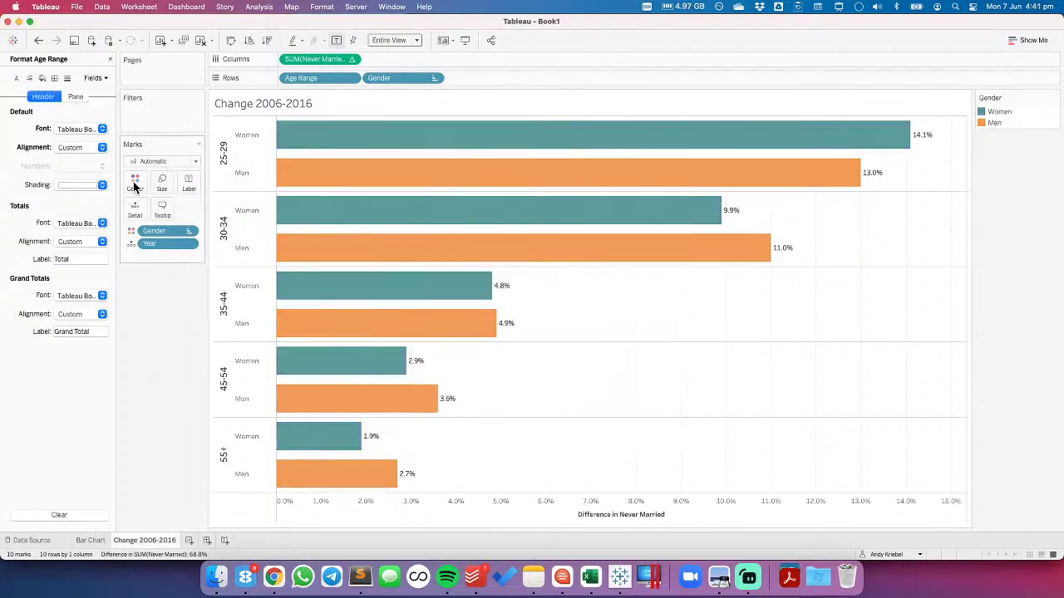
Recolour Gender with the Orange to Aqua palette, using a darker teal for Women and a deeper orange for Men, and close the formatting pane
double_click(1022, 127)
click(554, 207)
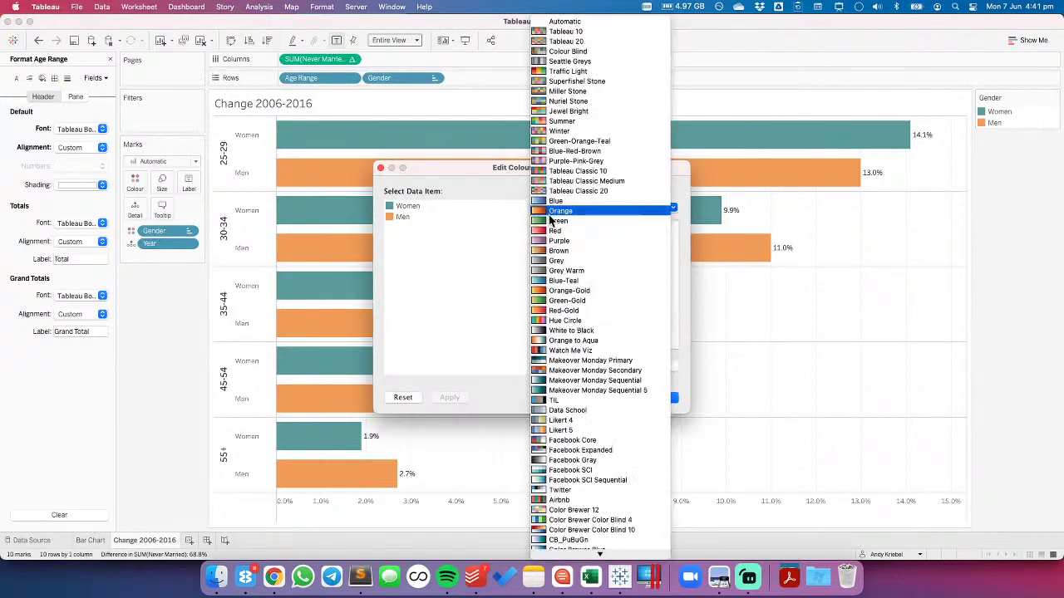
click(582, 341)
click(407, 206)
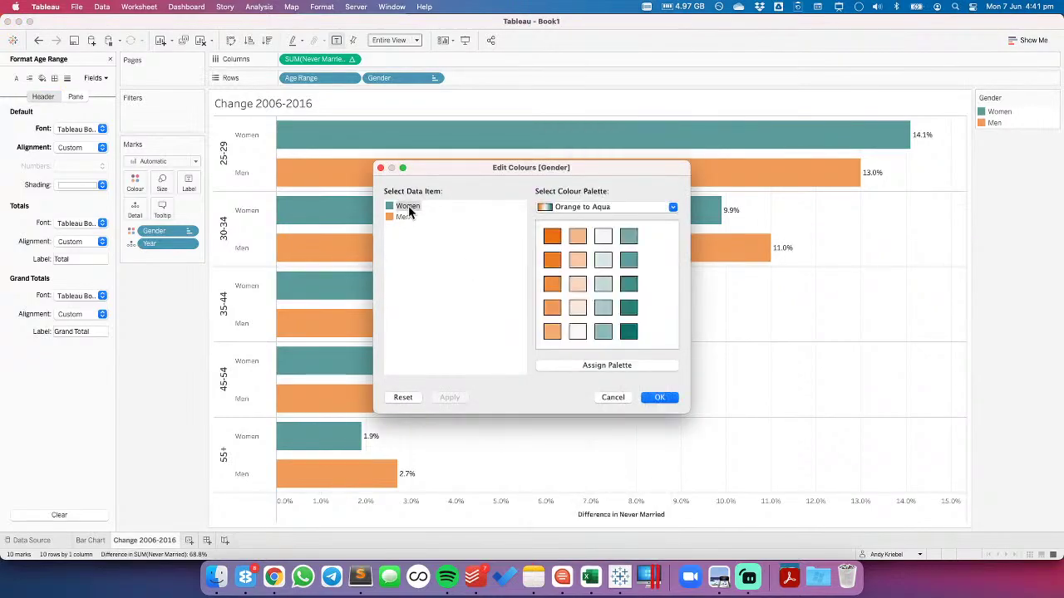
click(621, 314)
click(403, 217)
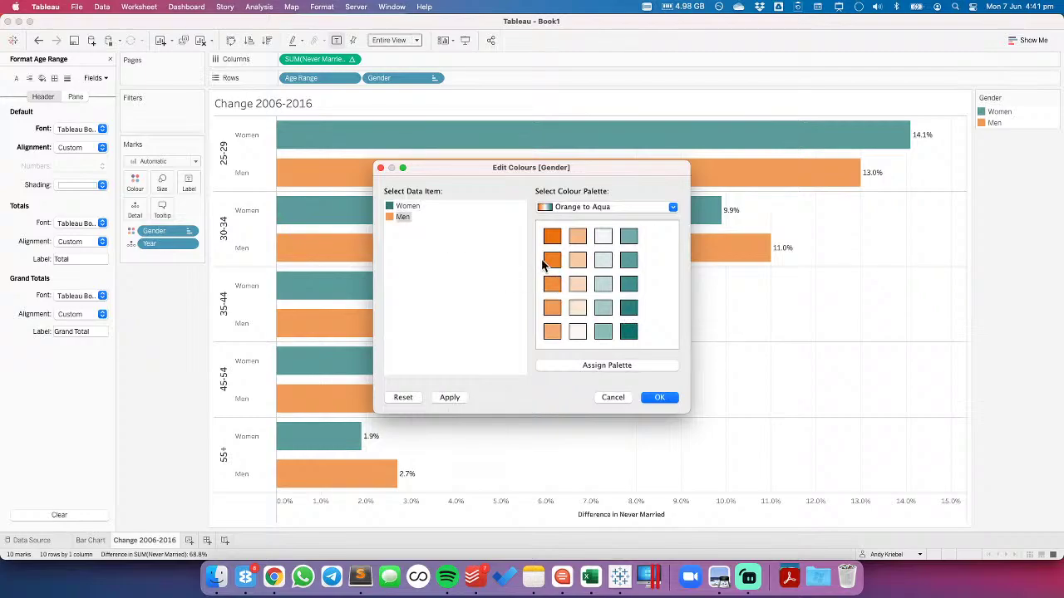
click(656, 397)
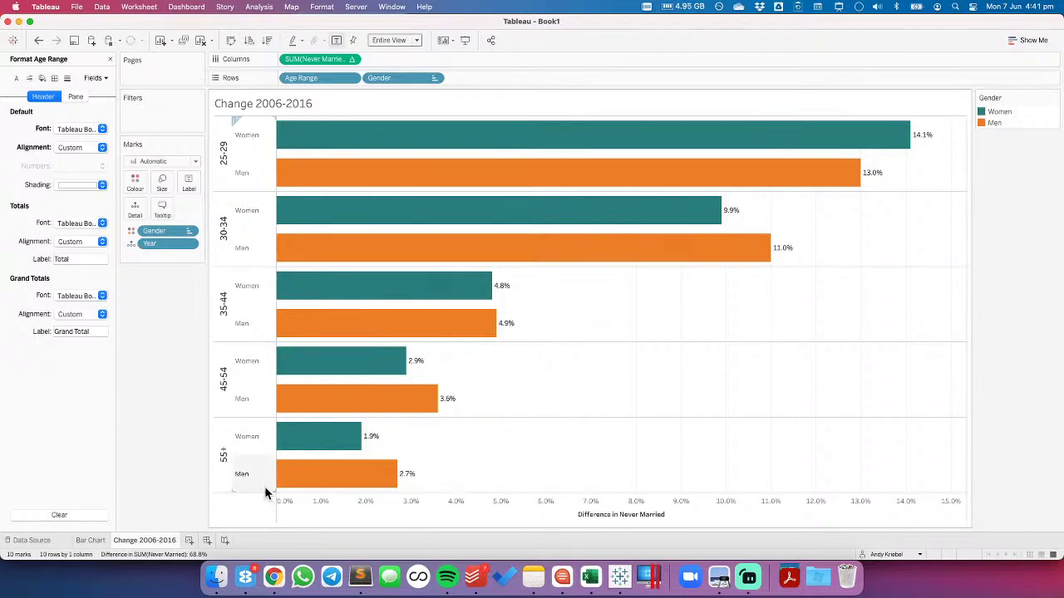
click(110, 59)
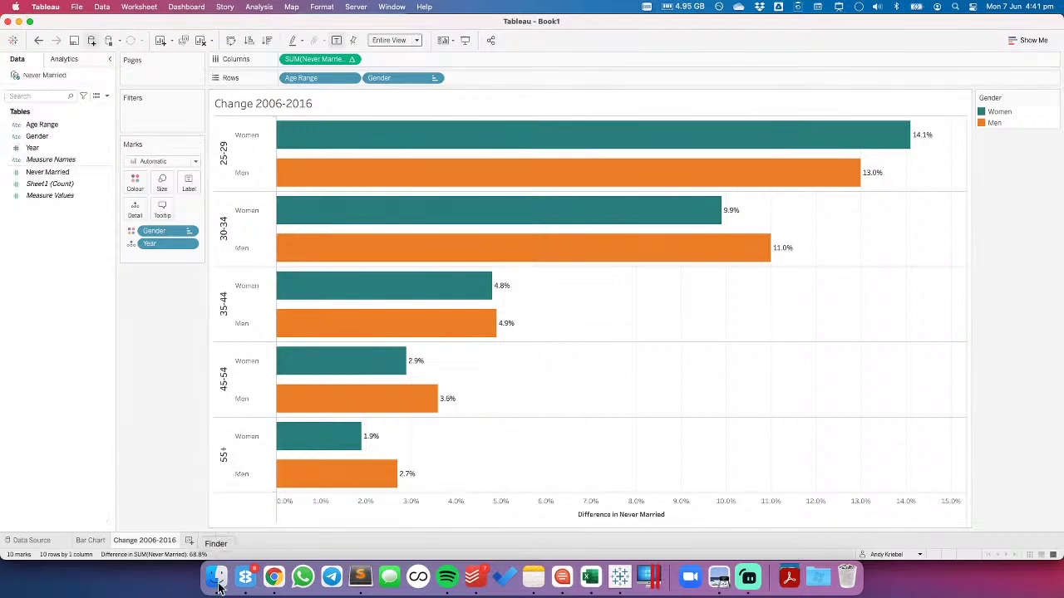
Duplicate the Bar Chart worksheet and place the copy after the Change 2006-2016 sheet
click(94, 541)
right_click(94, 541)
click(125, 434)
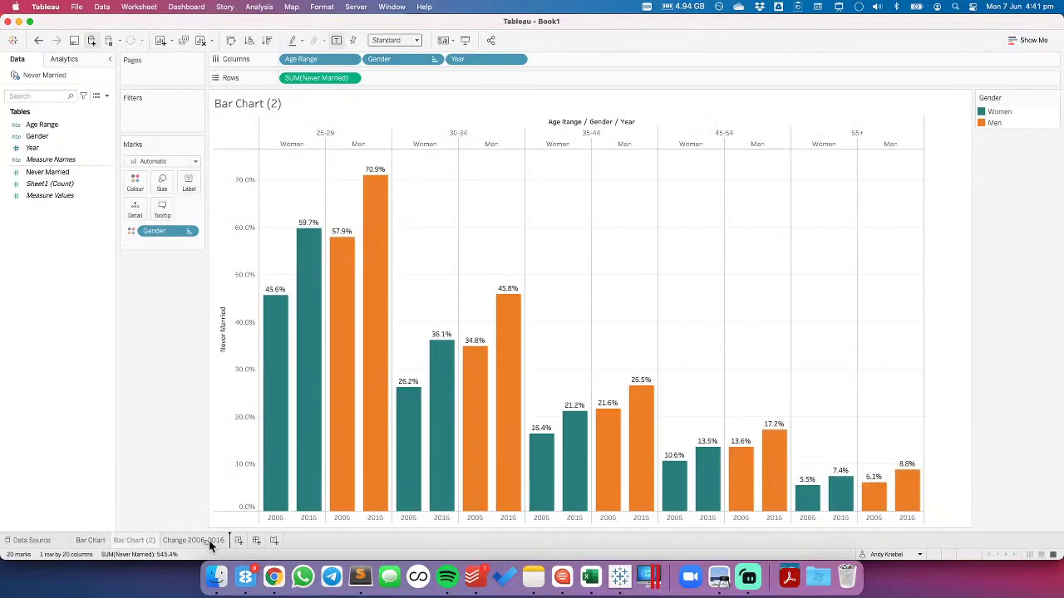
drag(209, 540, 208, 540)
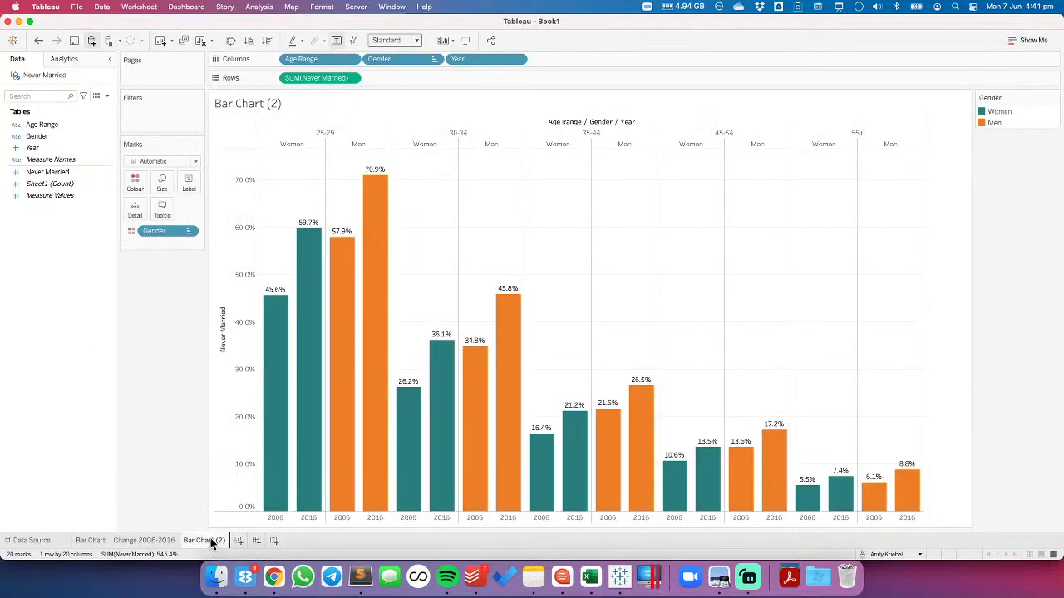
Change the duplicated chart's mark type to Line and turn off its mark labels
click(155, 161)
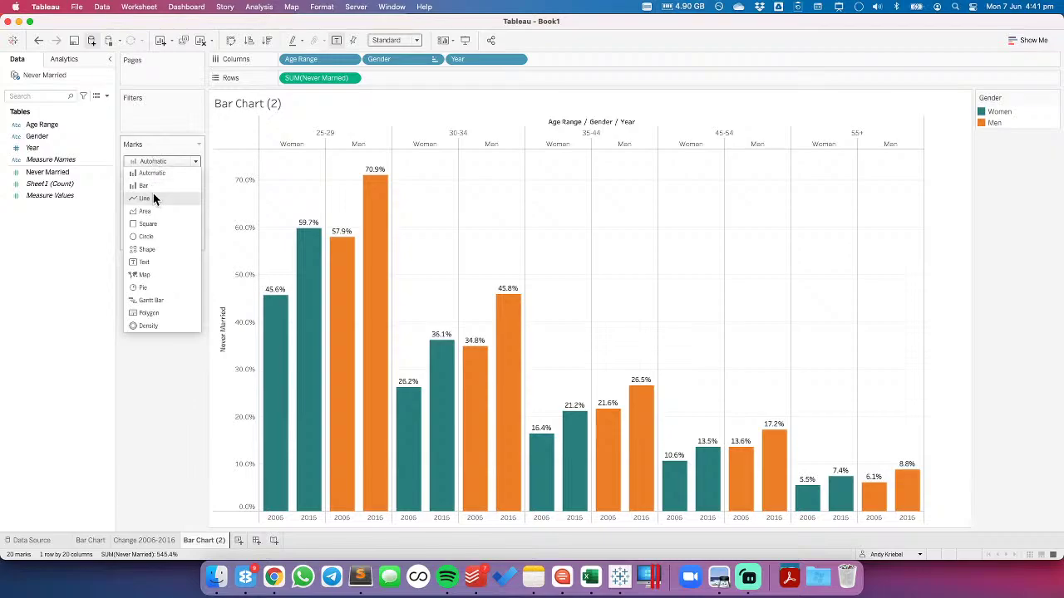
click(153, 192)
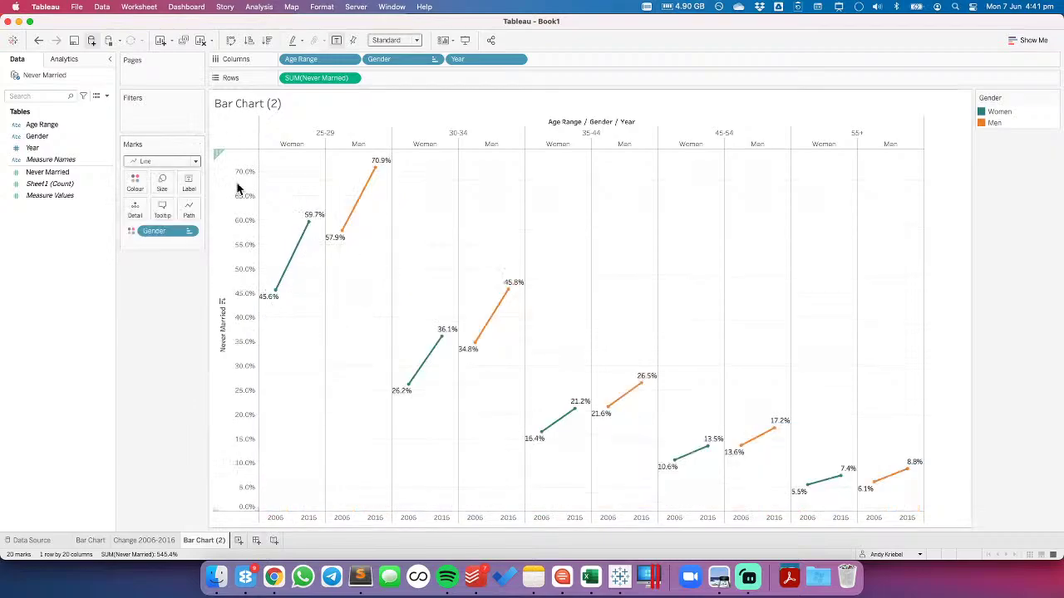
click(337, 41)
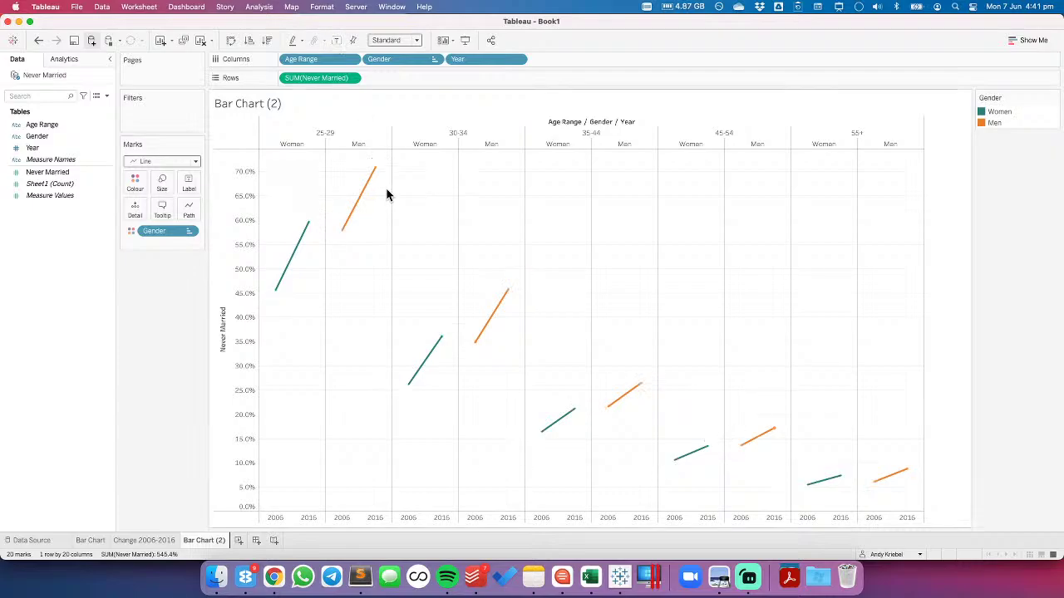
Move Gender from Columns to Detail and fit the line chart to Entire View
drag(397, 64, 135, 204)
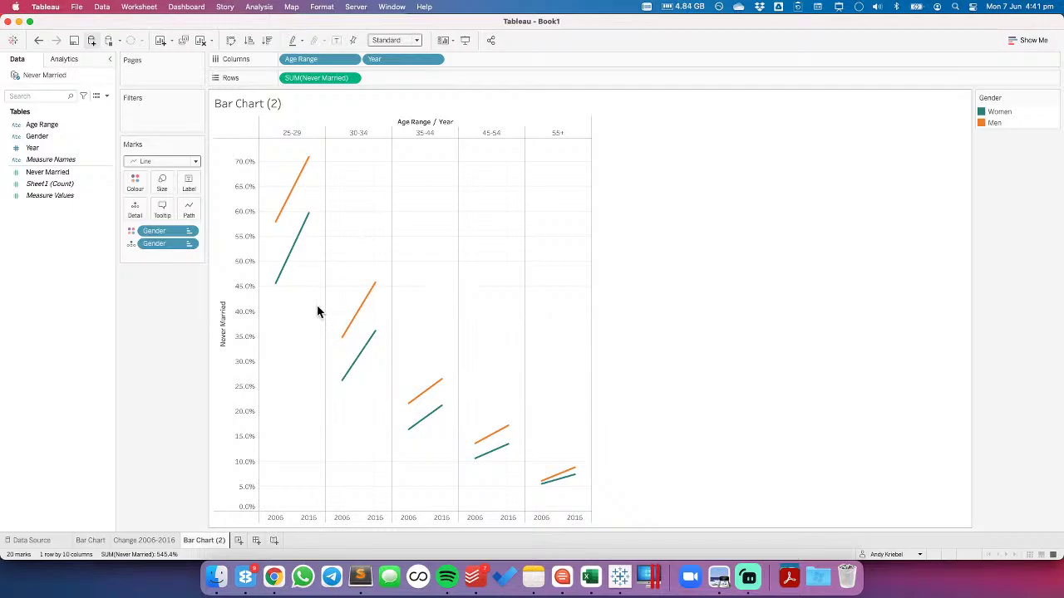
click(394, 40)
click(392, 78)
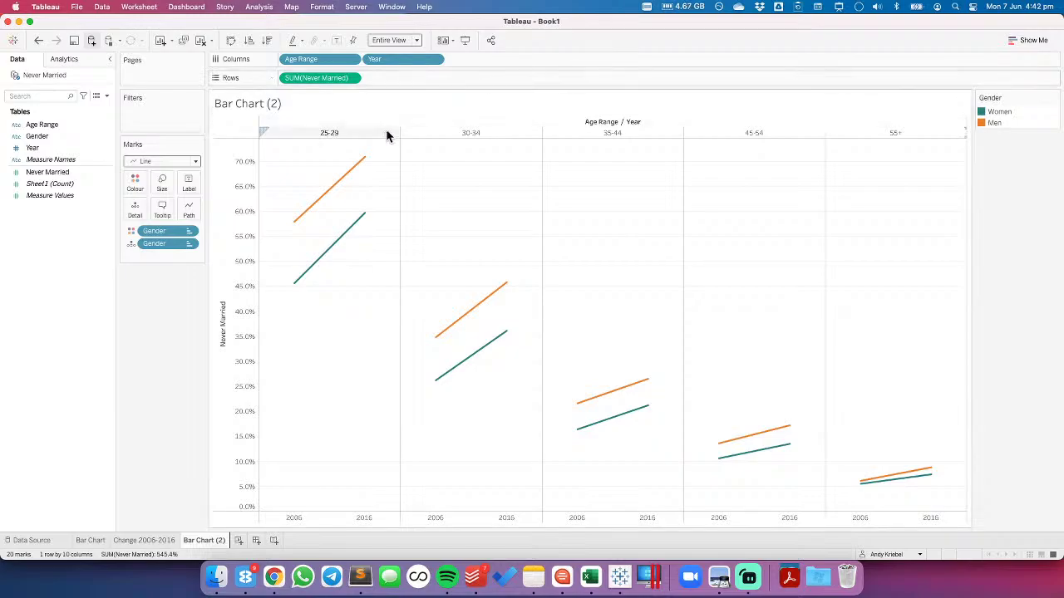
Show mark labels only at the end of each line and allow them to overlap other marks
click(196, 186)
click(216, 209)
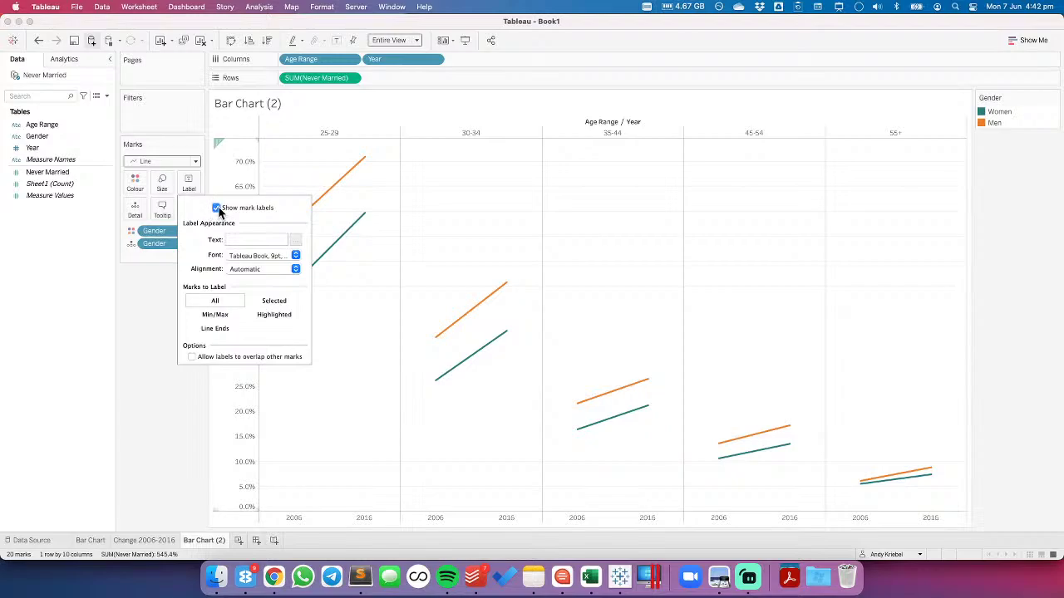
click(214, 329)
click(192, 358)
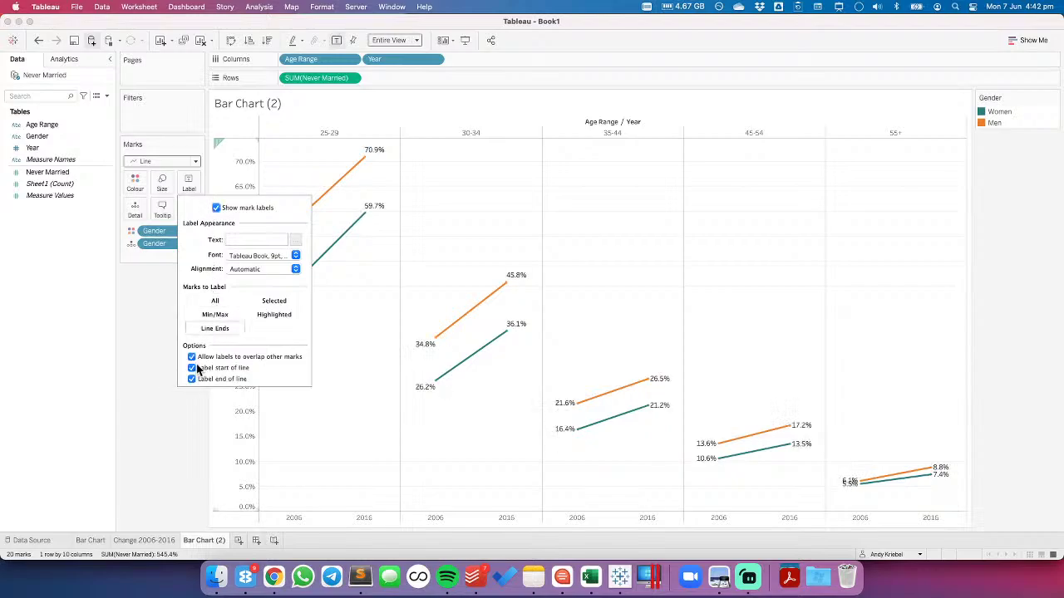
click(192, 368)
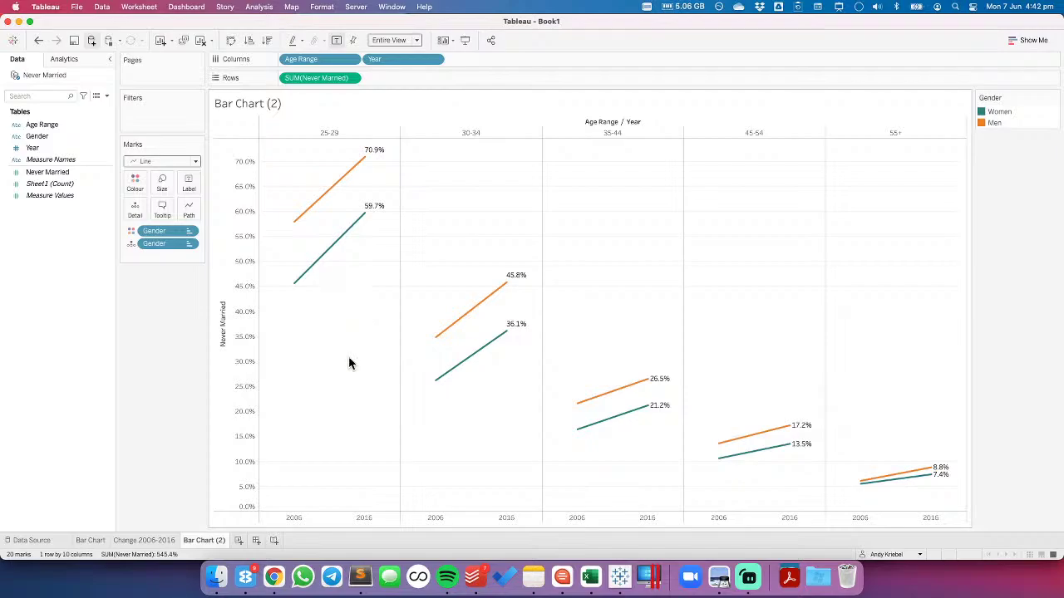
Rename the duplicated worksheet as Slope Graph
double_click(218, 539)
text(Slope Graph)
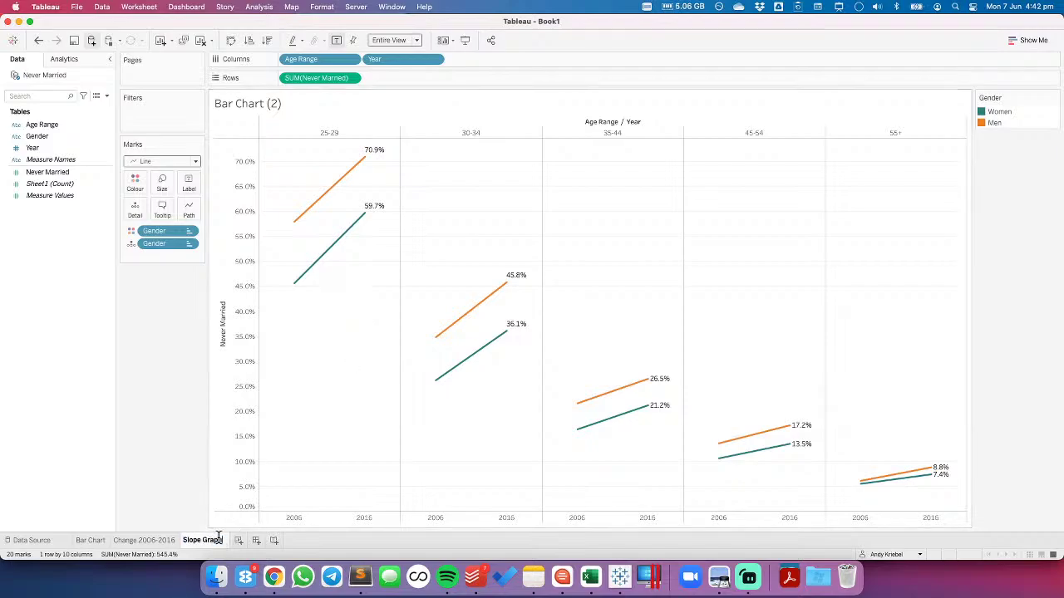
key(Return)
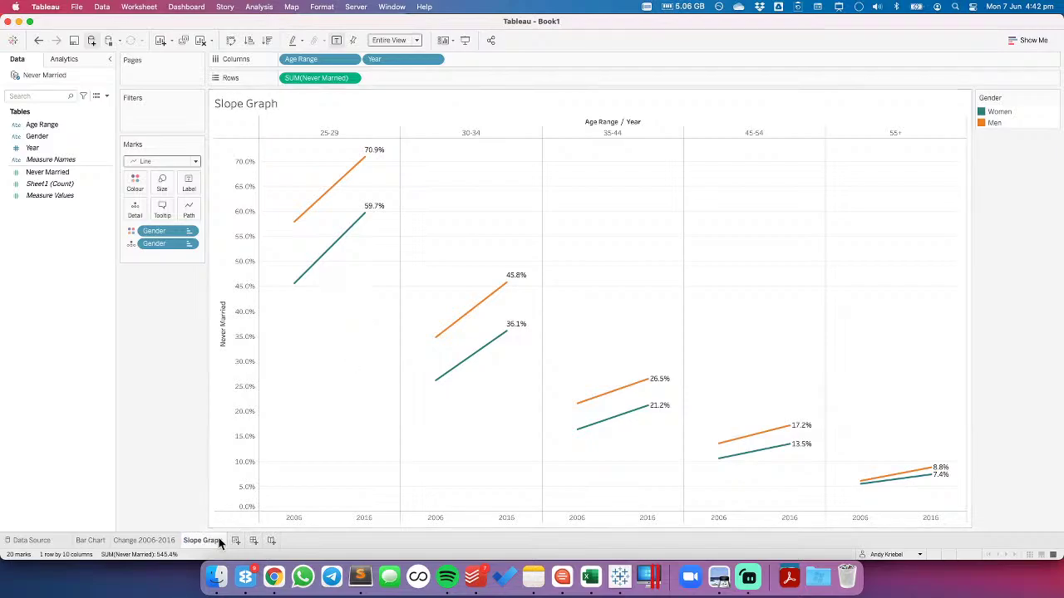
Try moving Age Range from Columns to Detail, and undo the move
drag(313, 56, 146, 209)
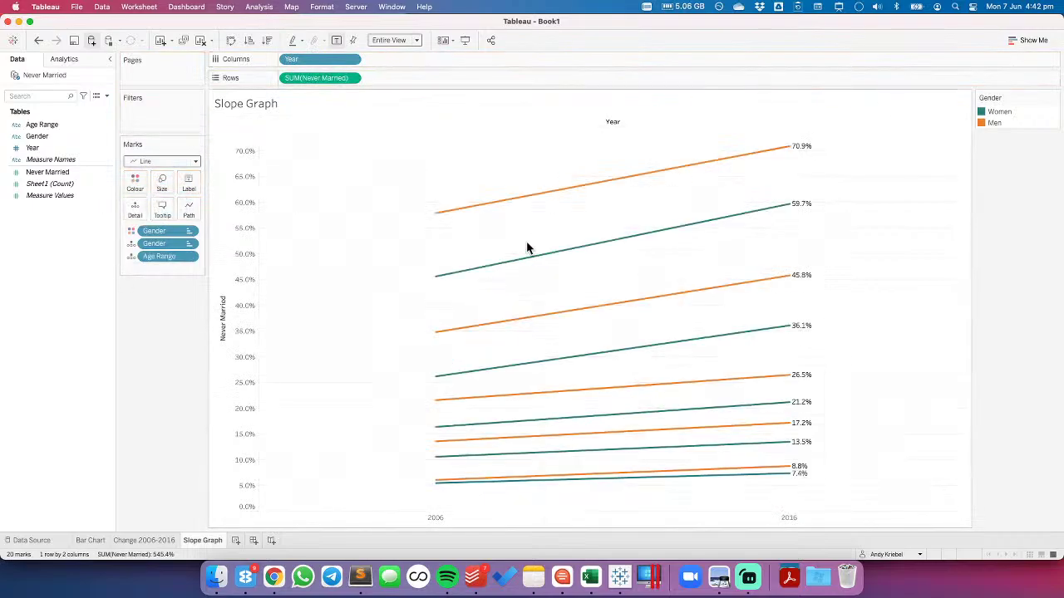
click(38, 40)
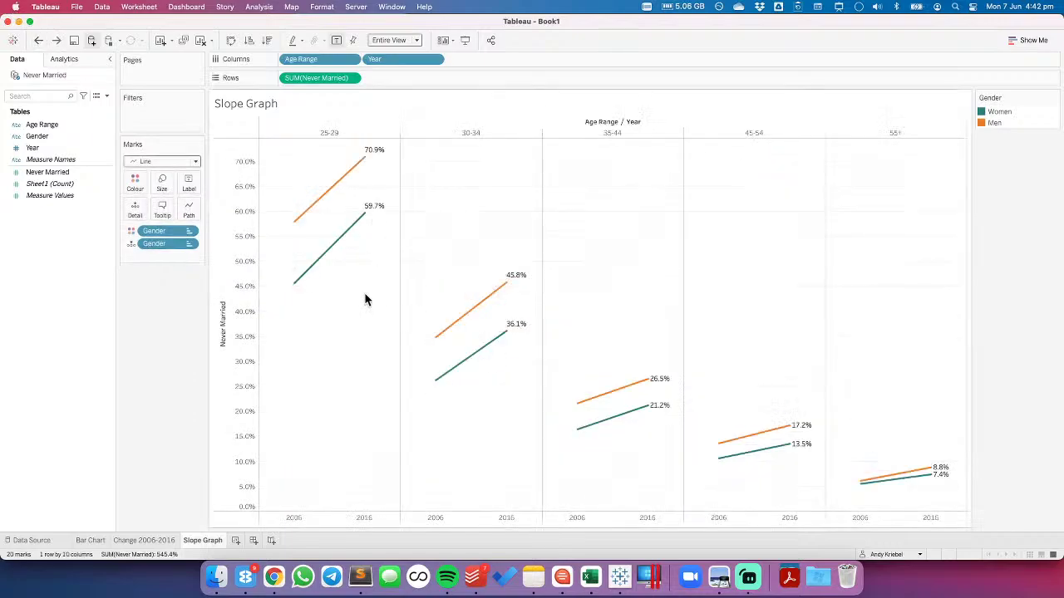
Duplicate the Slope Graph worksheet and change the copy's mark type to Bar
right_click(205, 538)
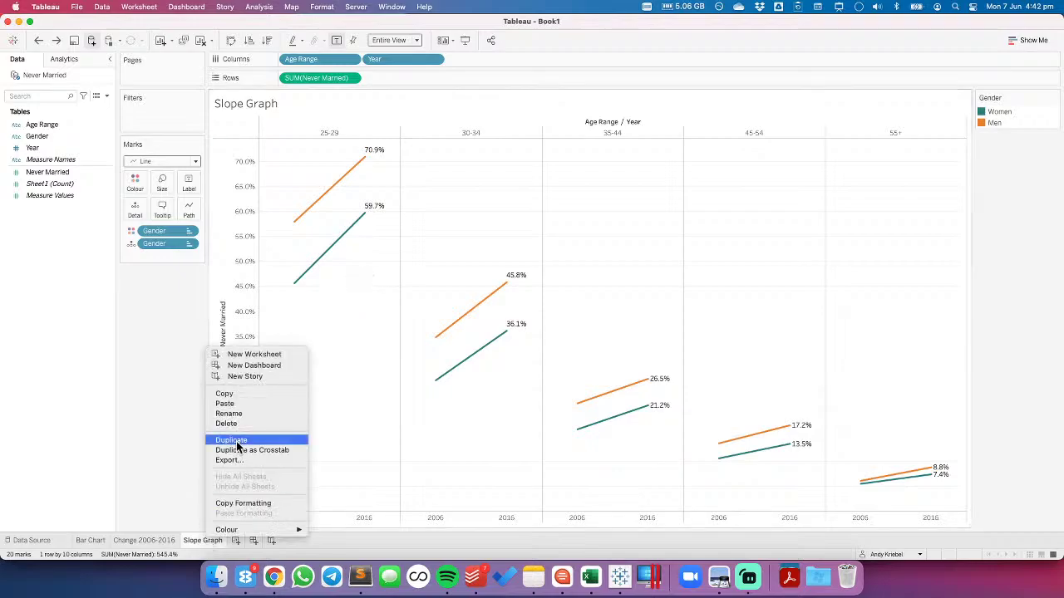
click(329, 186)
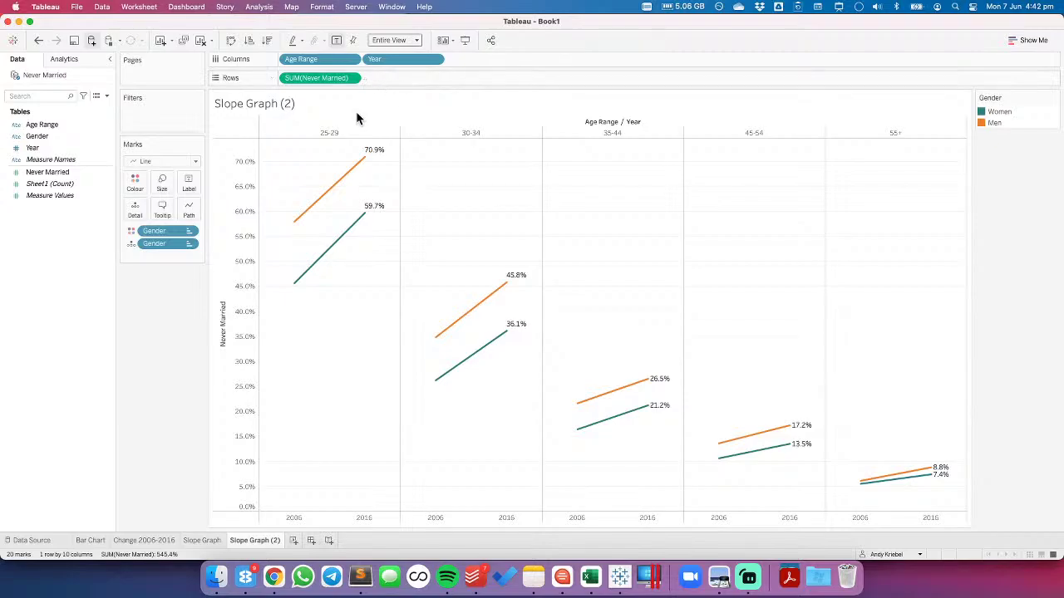
click(148, 161)
click(150, 185)
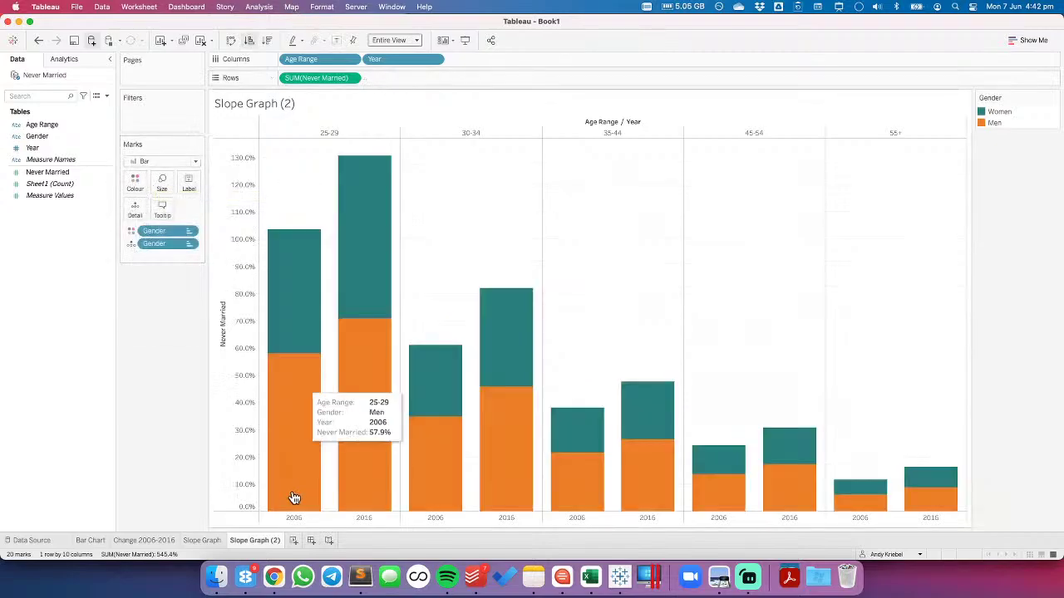
Turn off mark stacking and switch the Gender field on Detail to Size to form bars within bars
click(261, 9)
mouse_move(298, 48)
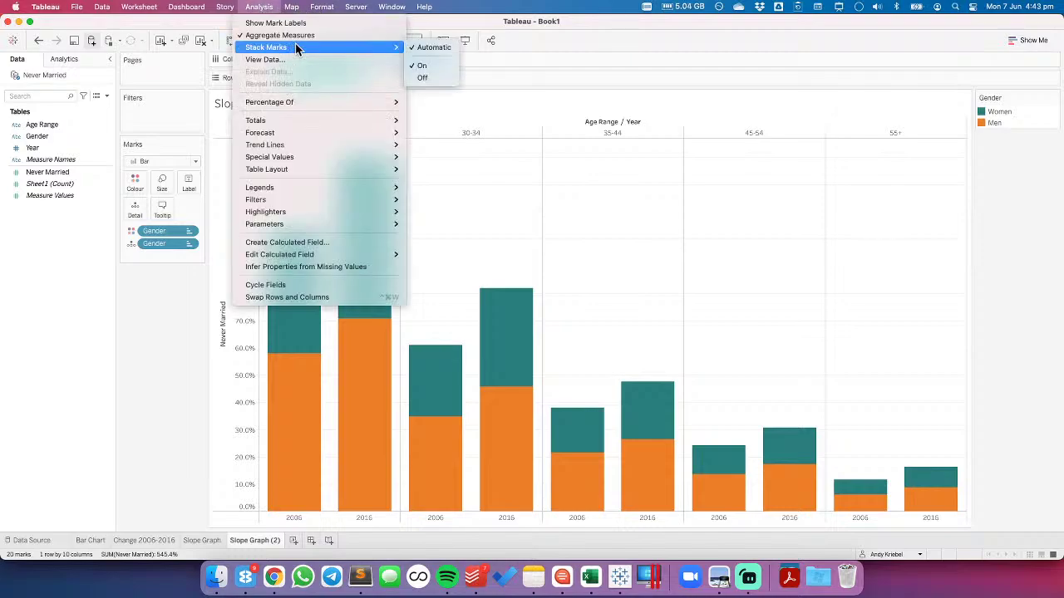
click(423, 78)
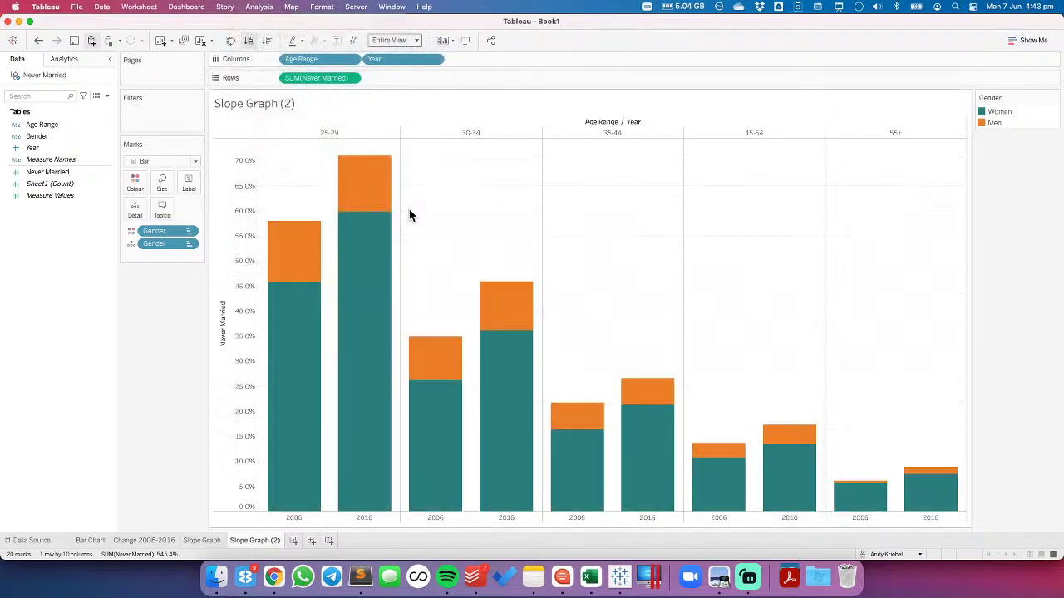
click(131, 244)
click(157, 279)
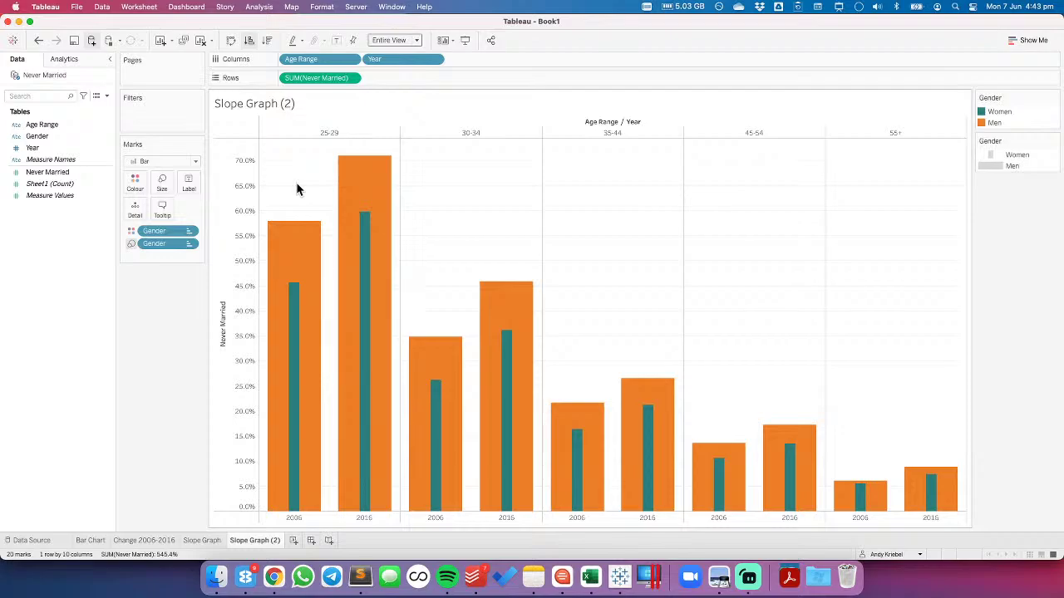
Rename the bar-in-bar worksheet as Men vs. Women Bar in Bar
double_click(257, 541)
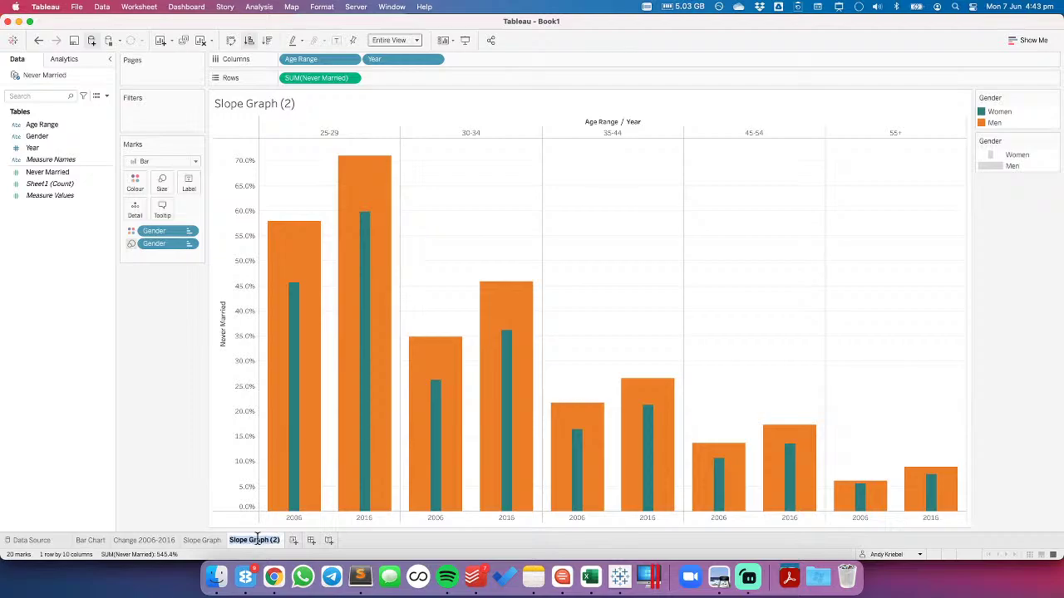
text(Men vs. Women Bar in Ba)
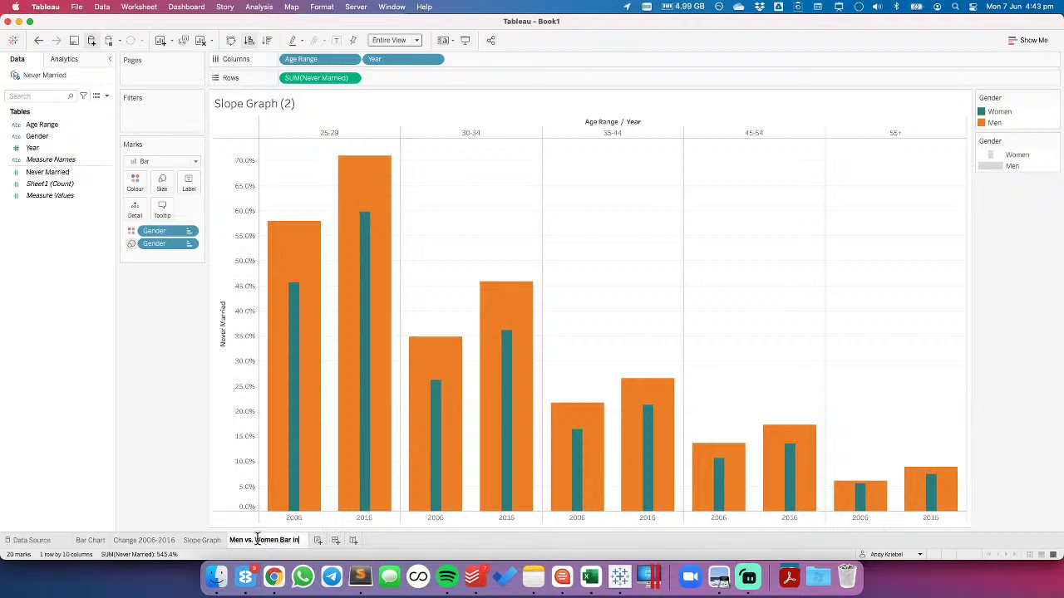
text(r)
key(Return)
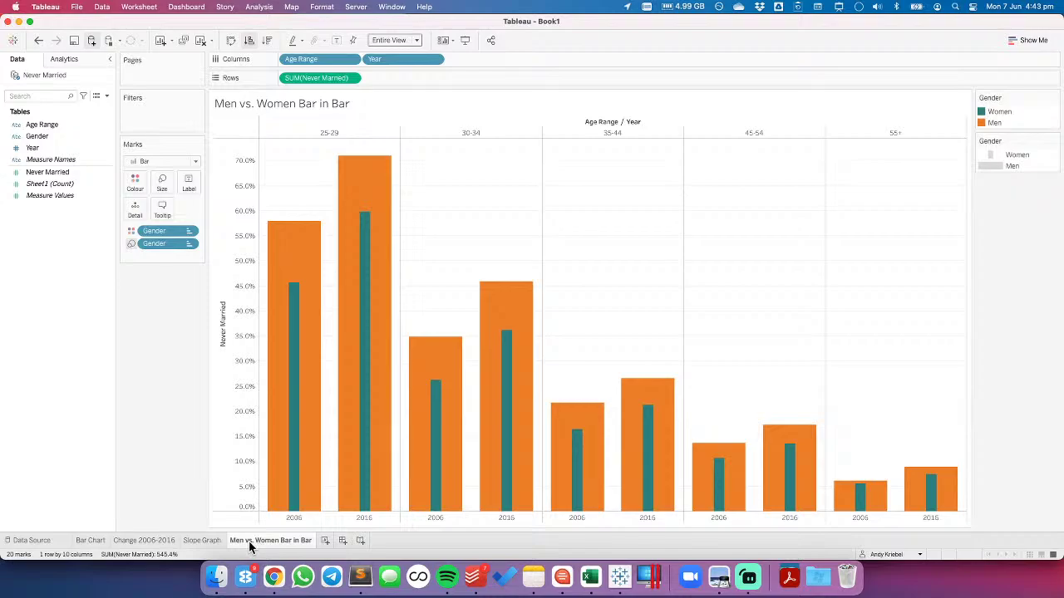
Duplicate the Men vs. Women Bar in Bar worksheet and exchange Gender and Year, putting Gender on Columns and Year on Colour and Size
right_click(255, 542)
click(282, 440)
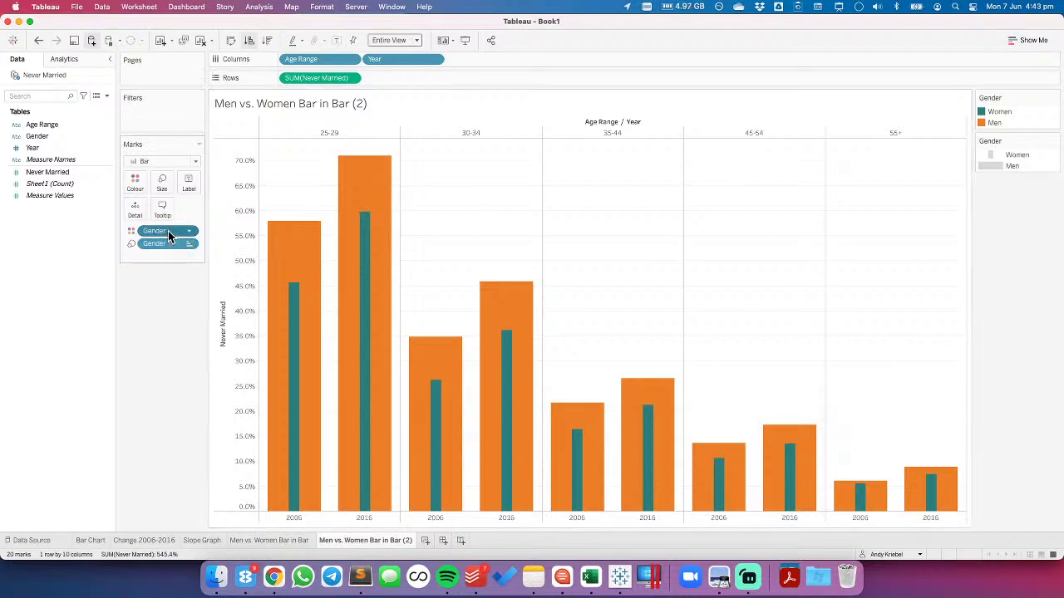
right_click(392, 60)
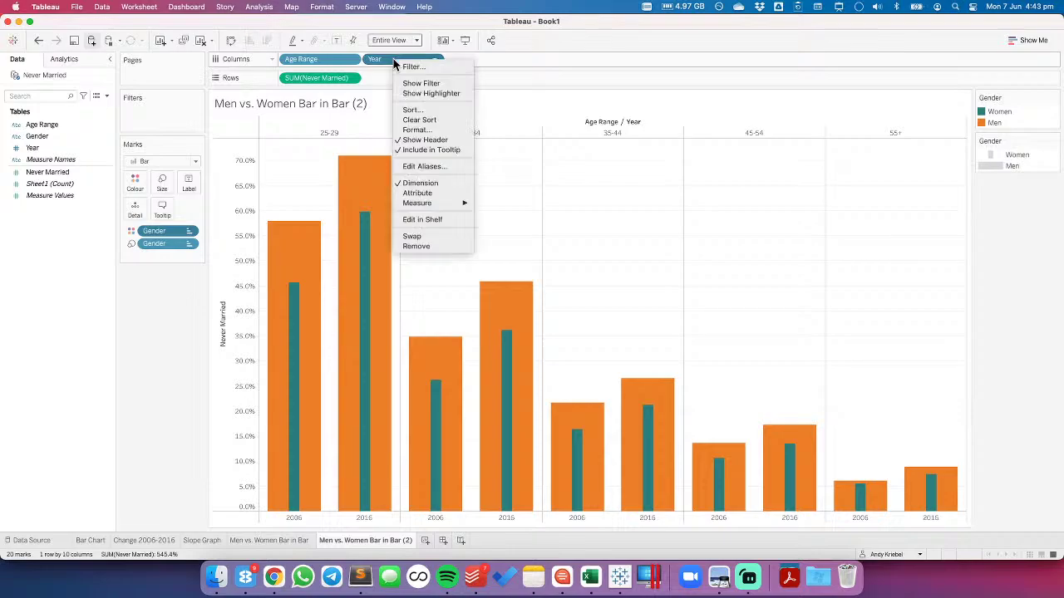
click(426, 236)
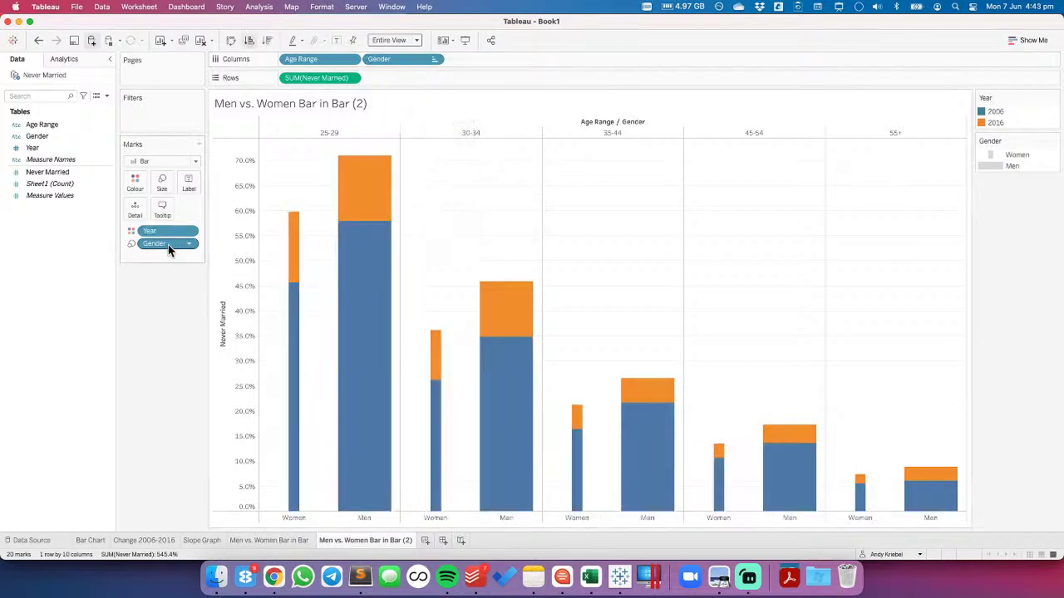
drag(164, 245, 162, 185)
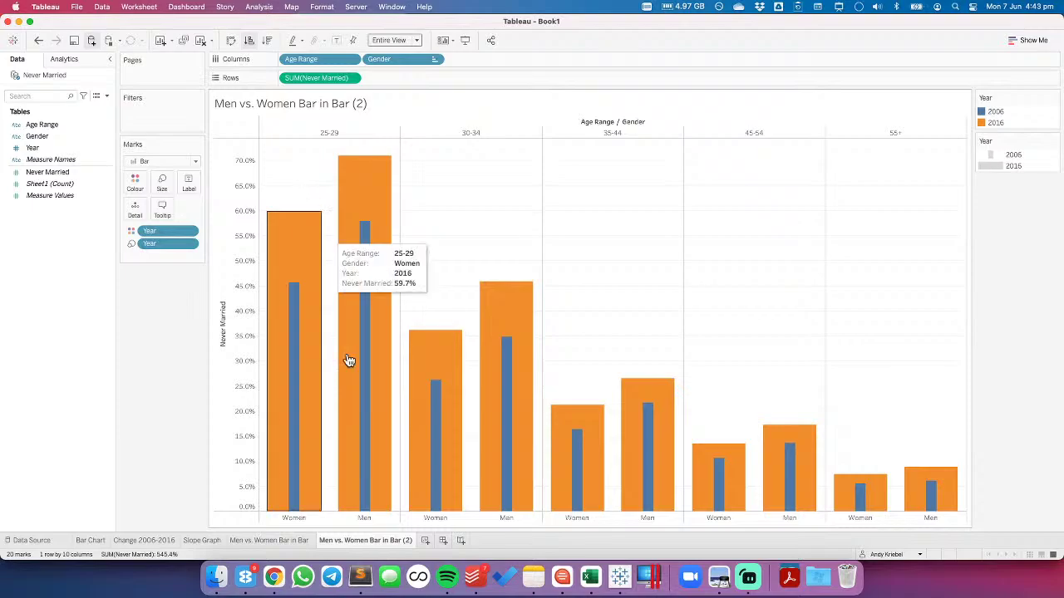
Inspect the 2006 bar for Women aged 25-29 and compare the new chart with the Bar Chart worksheet
mouse_move(294, 376)
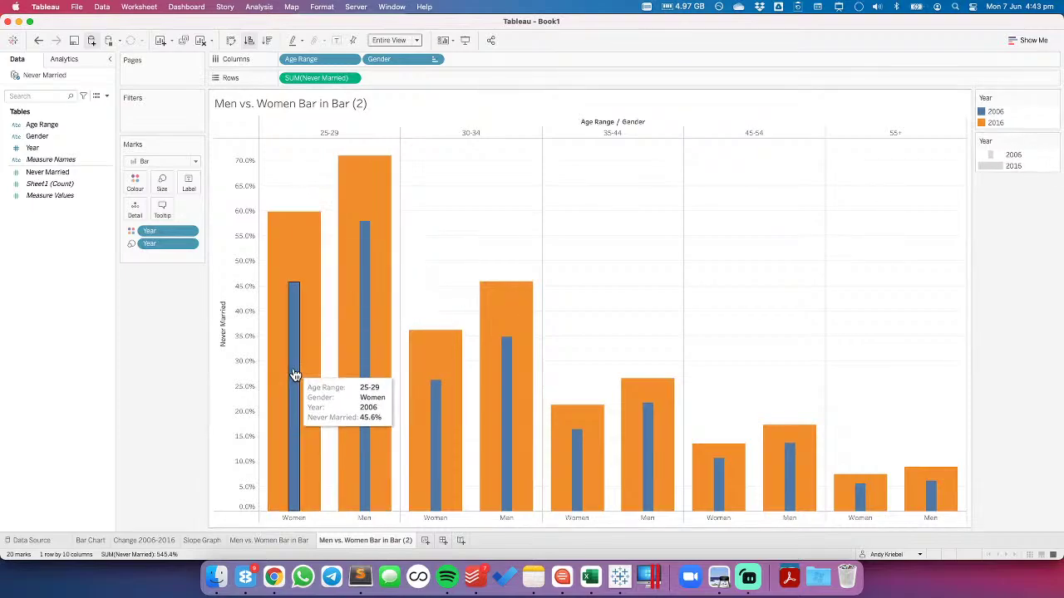
click(93, 541)
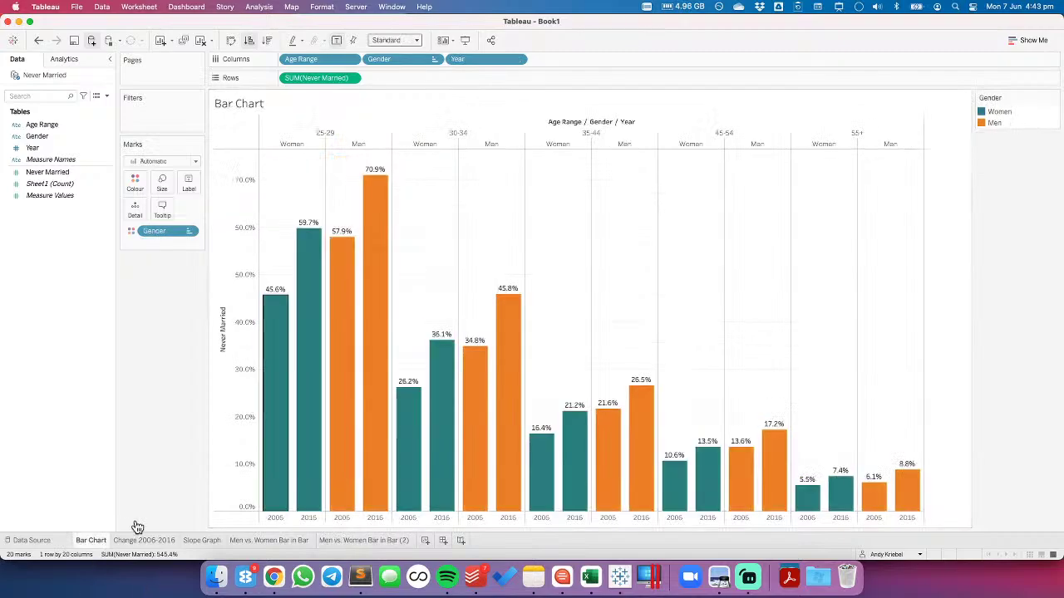
click(361, 541)
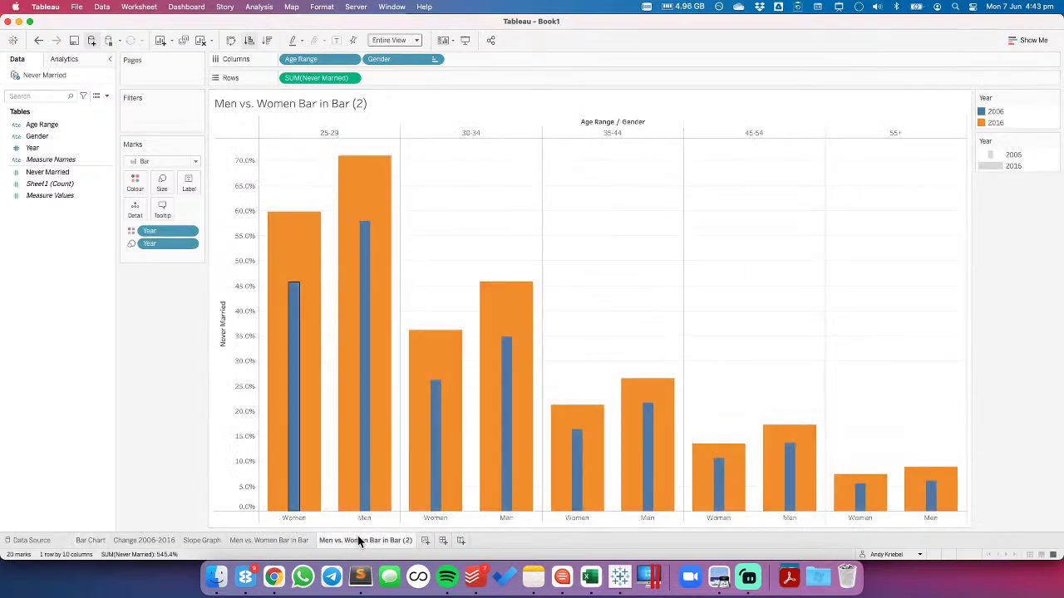
Rename the duplicated bar-in-bar worksheet as 2006-2016 Bar in Bar
mouse_move(360, 541)
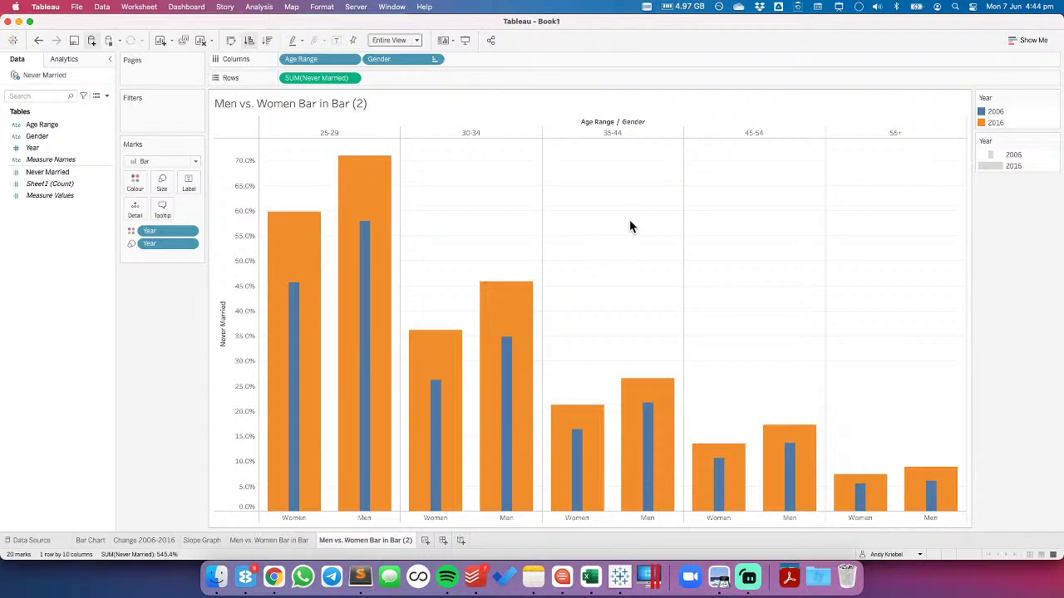
double_click(370, 540)
key(Return)
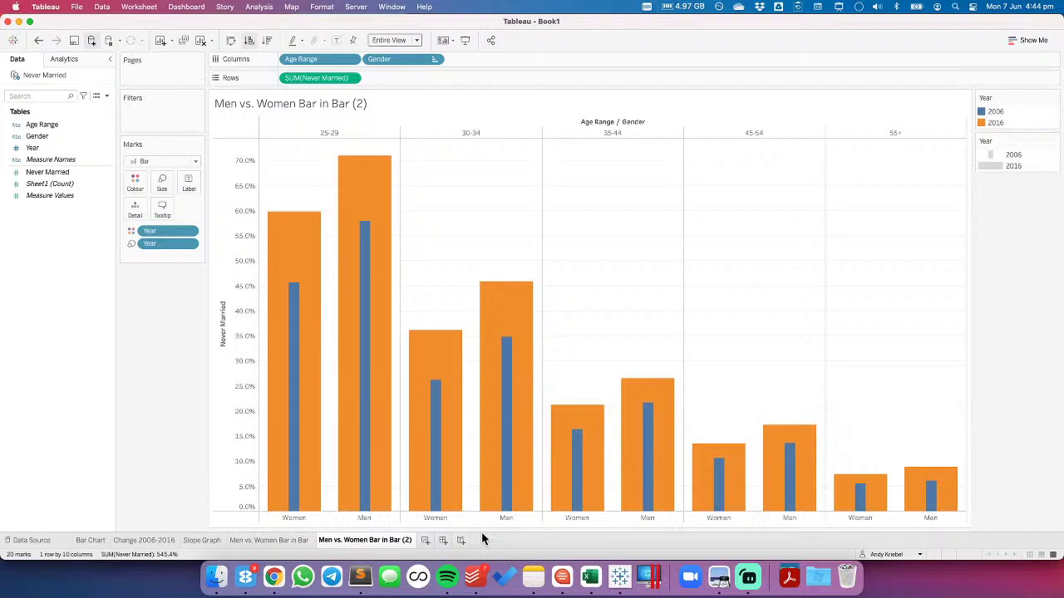
double_click(411, 540)
text(YoY Change)
key(BackSpace)
key(BackSpace)
key(BackSpace)
key(BackSpace)
key(BackSpace)
key(BackSpace)
key(BackSpace)
key(BackSpace)
key(BackSpace)
key(BackSpace)
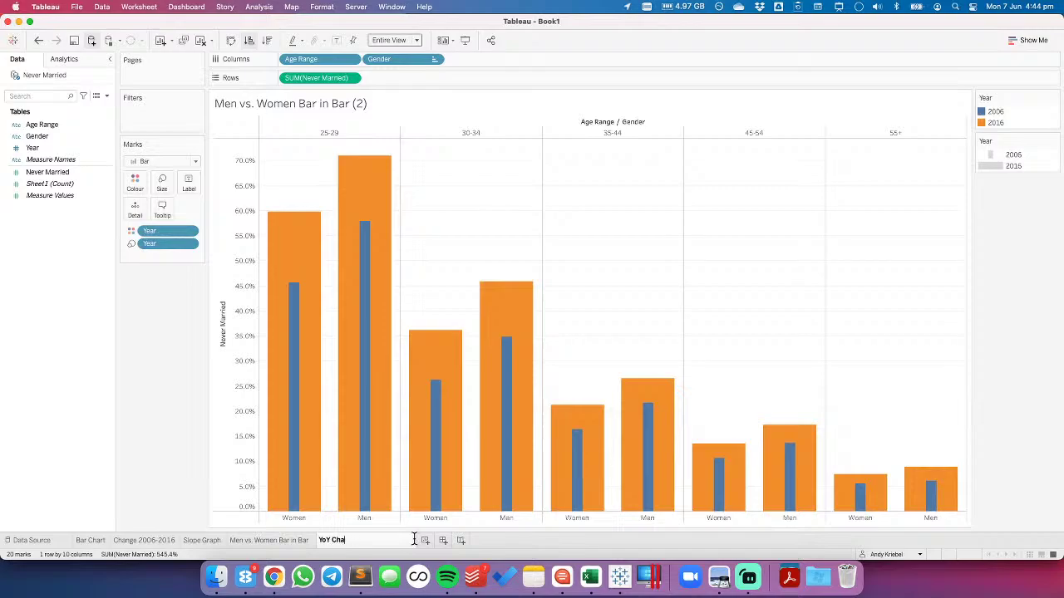
text(2006-2016 Bar in Bar)
key(Return)
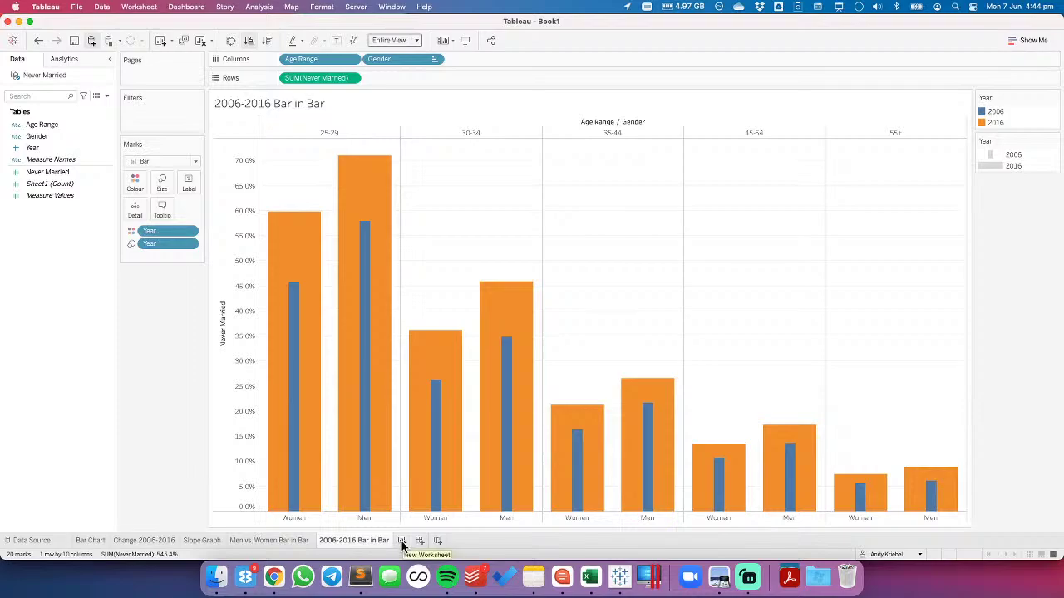
Add a new worksheet and define a calculated field named 2006 with the formula INT([Year]=2006)*[Never Married]
click(402, 541)
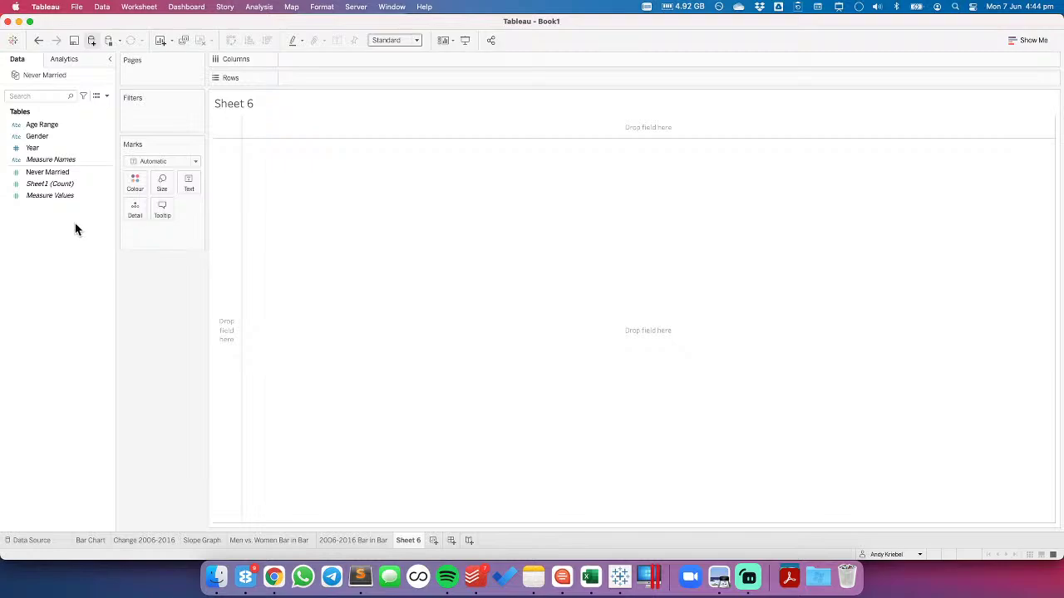
click(64, 183)
click(56, 172)
right_click(47, 241)
click(81, 245)
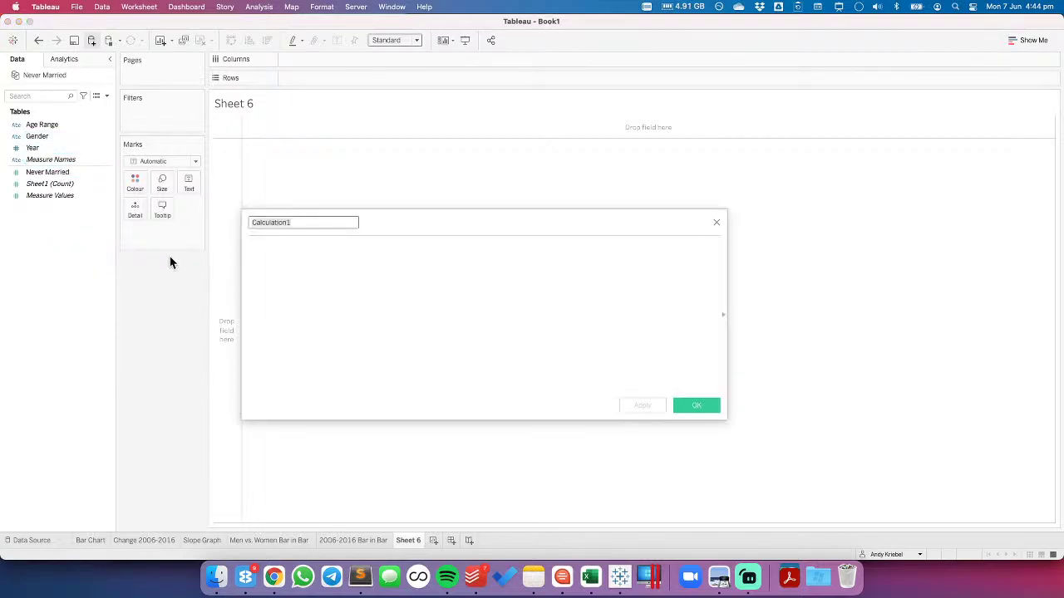
text(2006)
key(Tab)
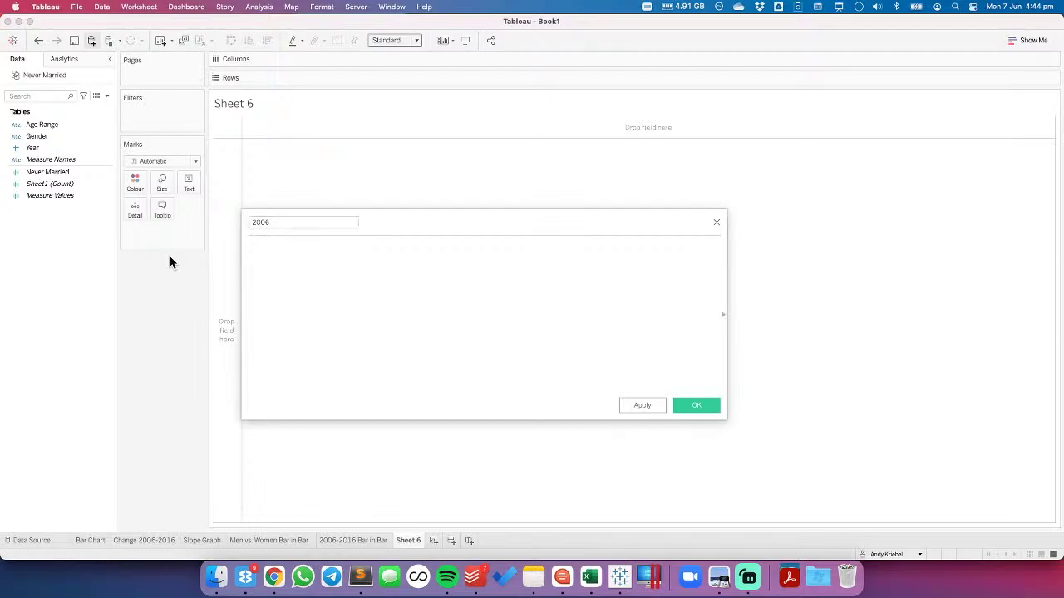
text(INT()
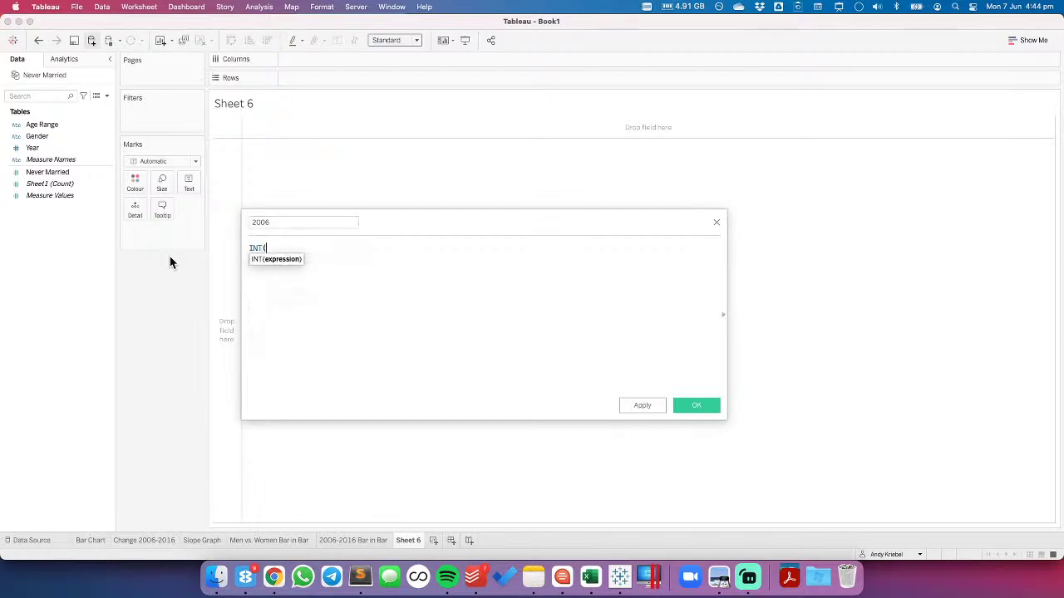
text([Year])
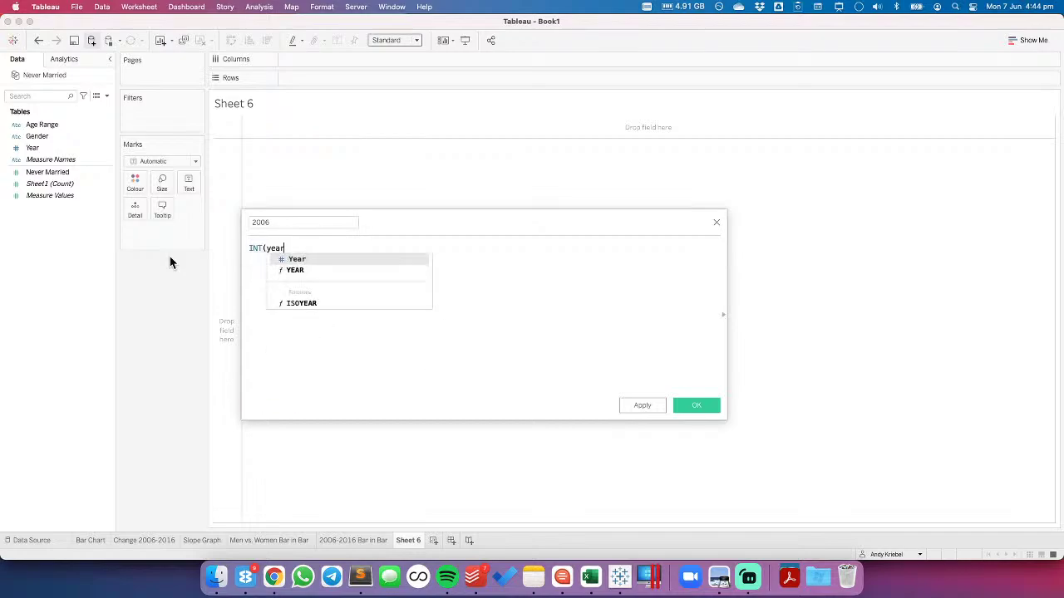
text(=200)
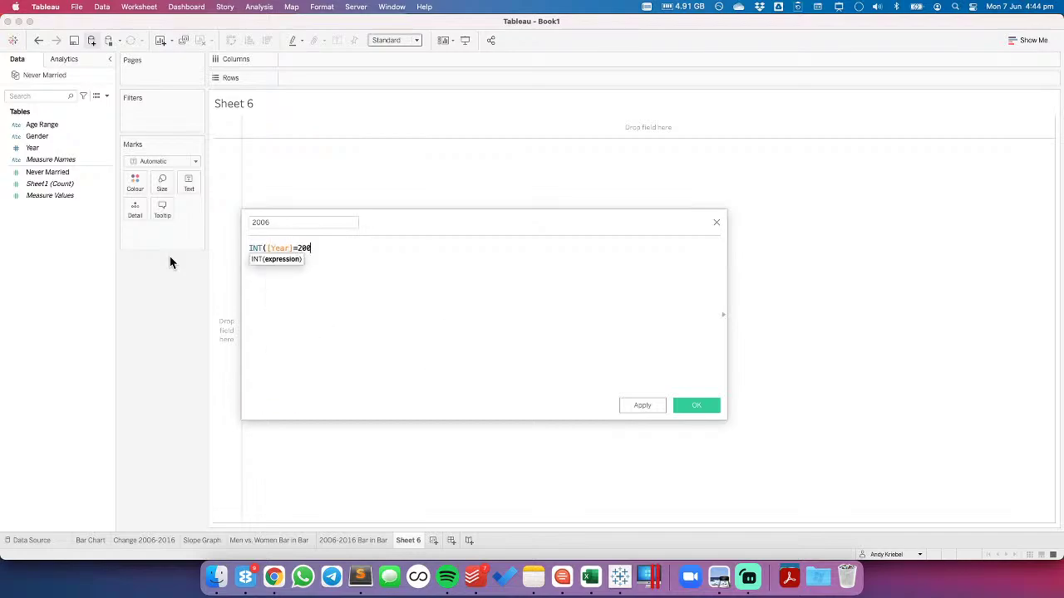
text(6)*)
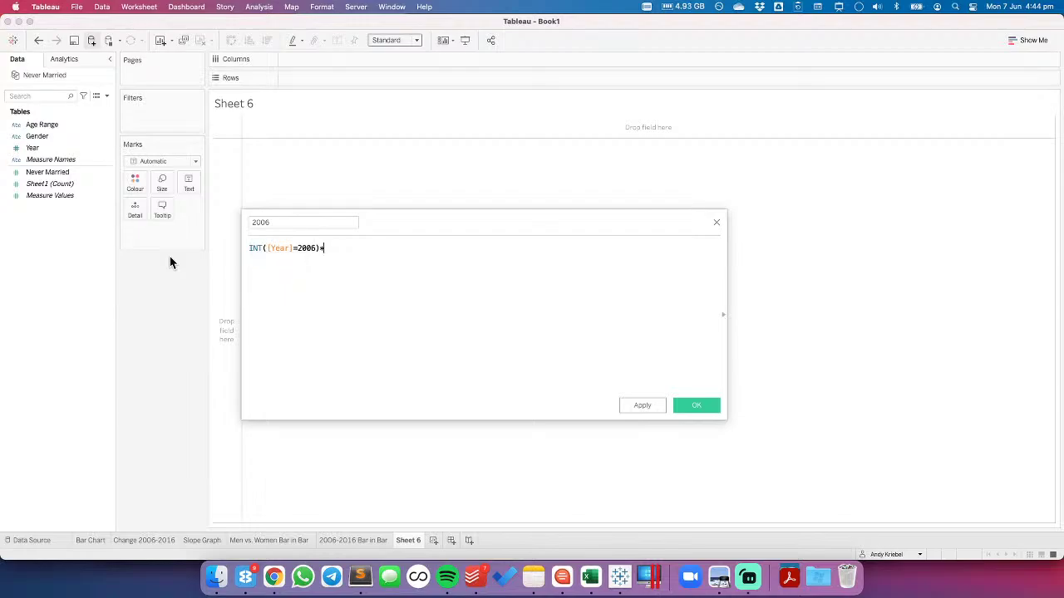
text([Never Married])
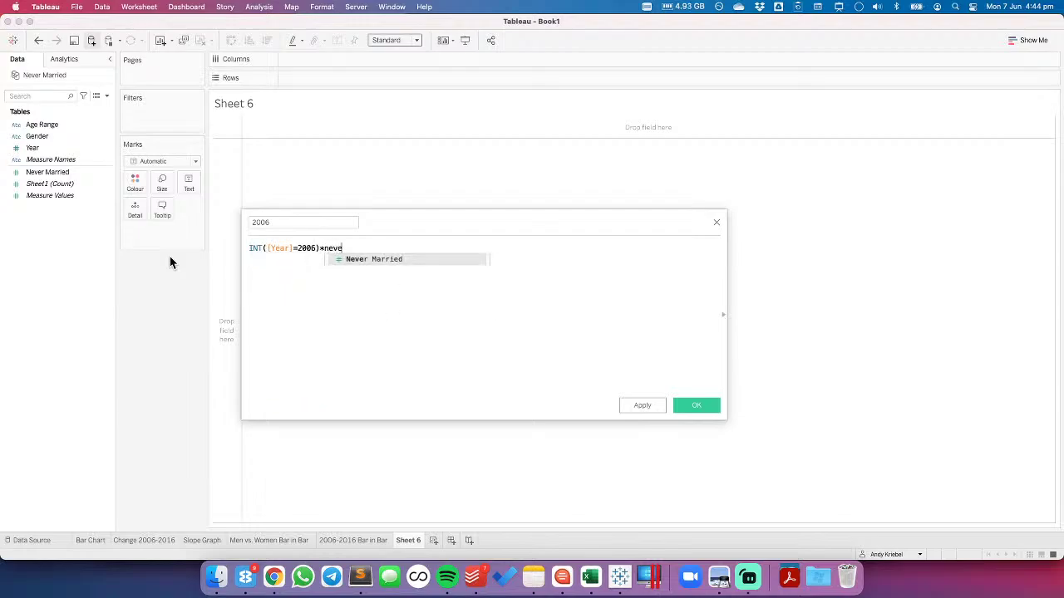
Review the INT([Year]=2006) part of the formula and save the 2006 calculated field
drag(267, 248, 316, 249)
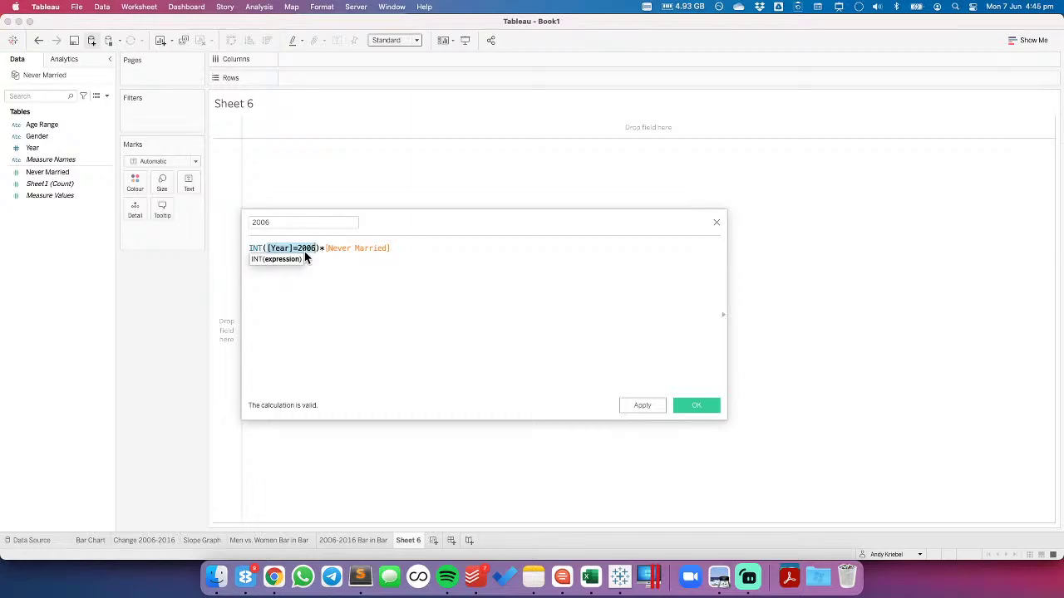
click(250, 248)
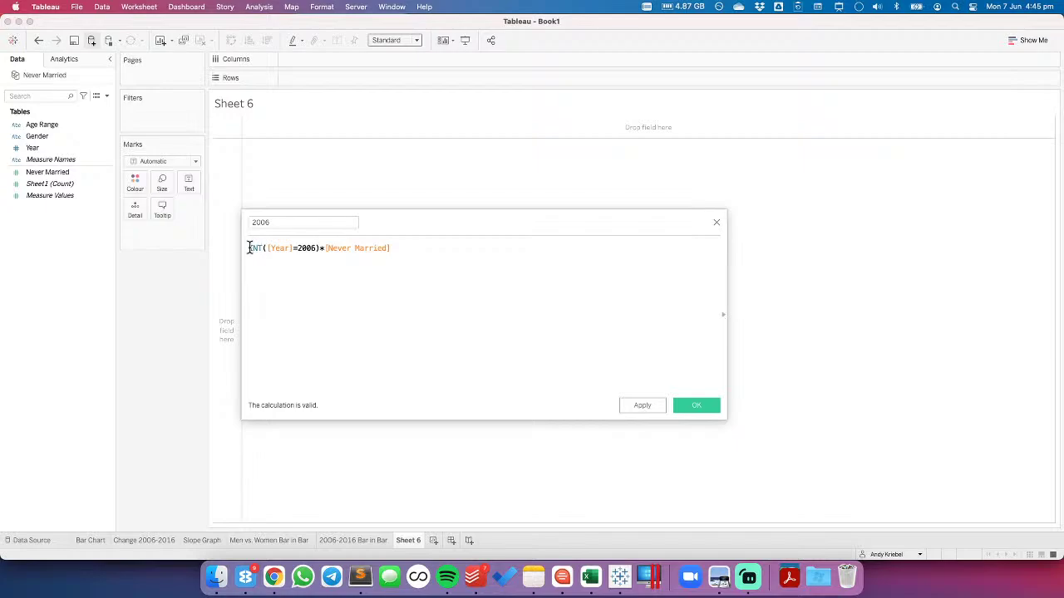
drag(249, 248, 320, 248)
click(340, 272)
drag(313, 248, 475, 327)
click(519, 322)
click(695, 404)
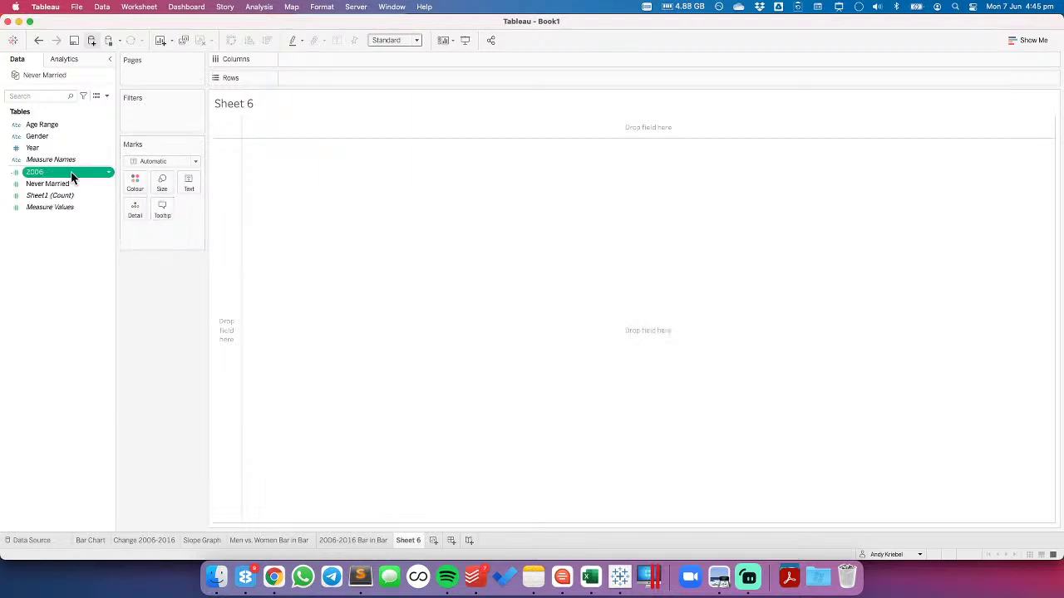
Duplicate the 2006 calculated field, rename the copy 2016 and change the year in its formula to 2016
right_click(64, 173)
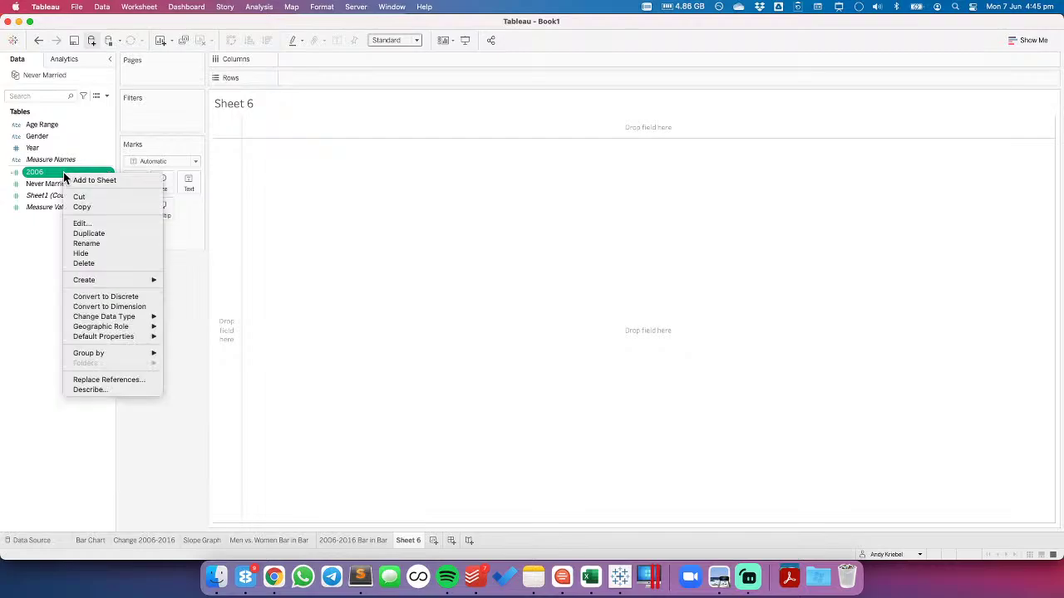
click(90, 234)
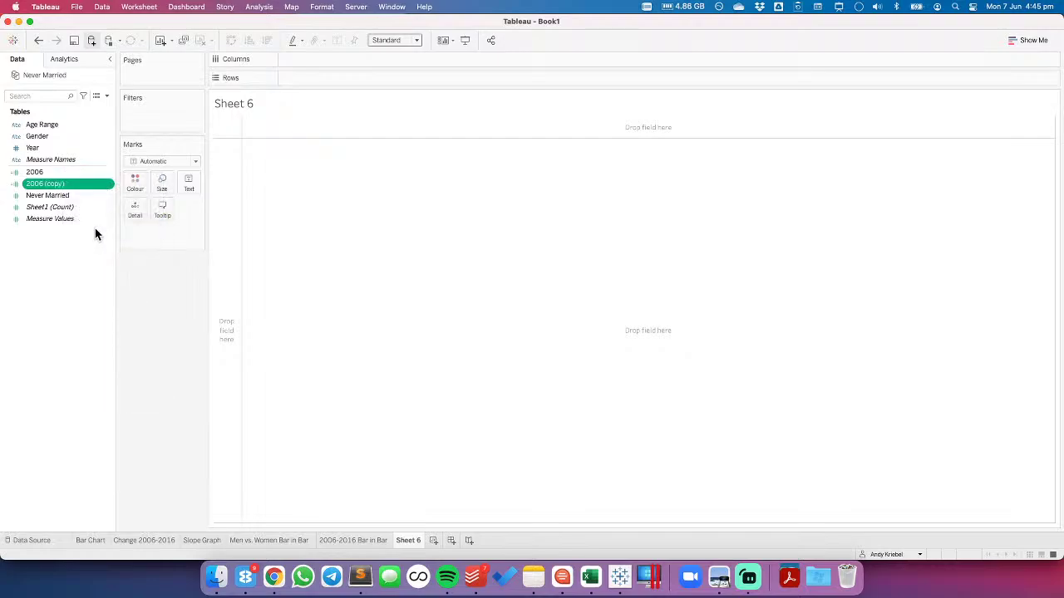
right_click(59, 185)
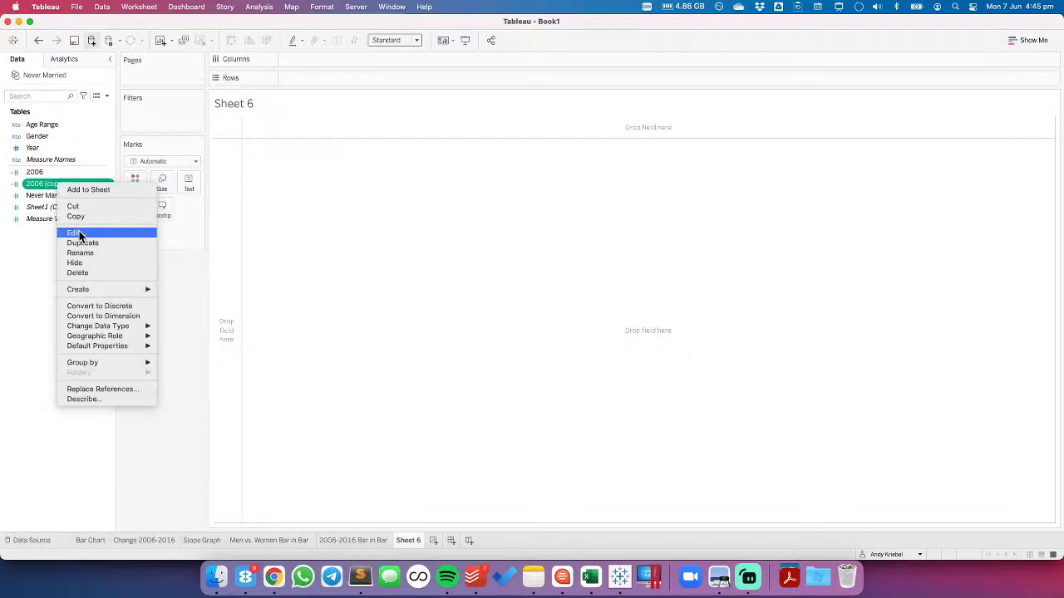
click(76, 230)
drag(298, 225, 254, 222)
text(2016)
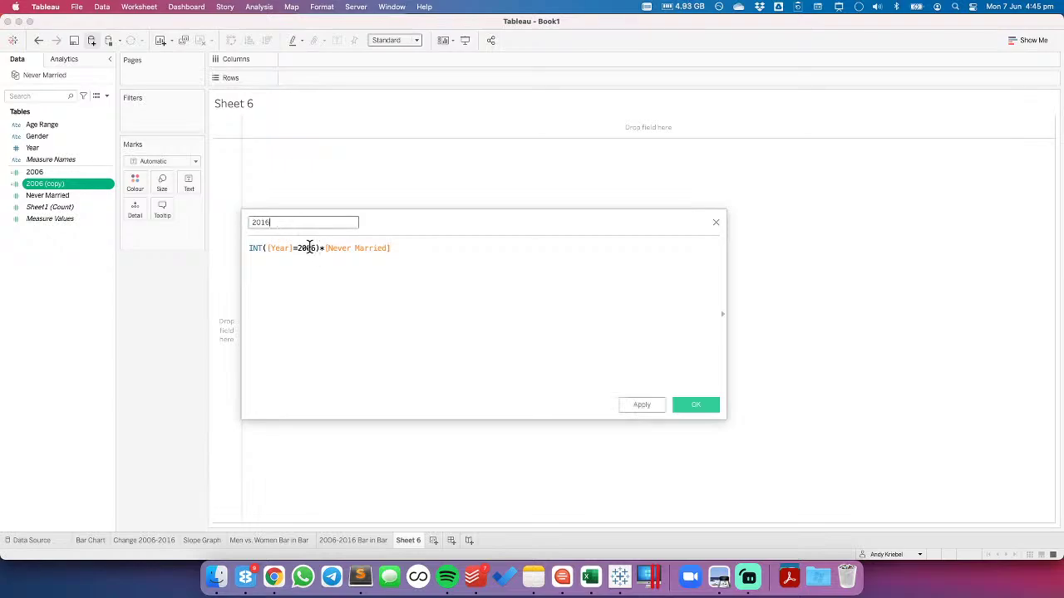
click(312, 248)
key(BackSpace)
text(1)
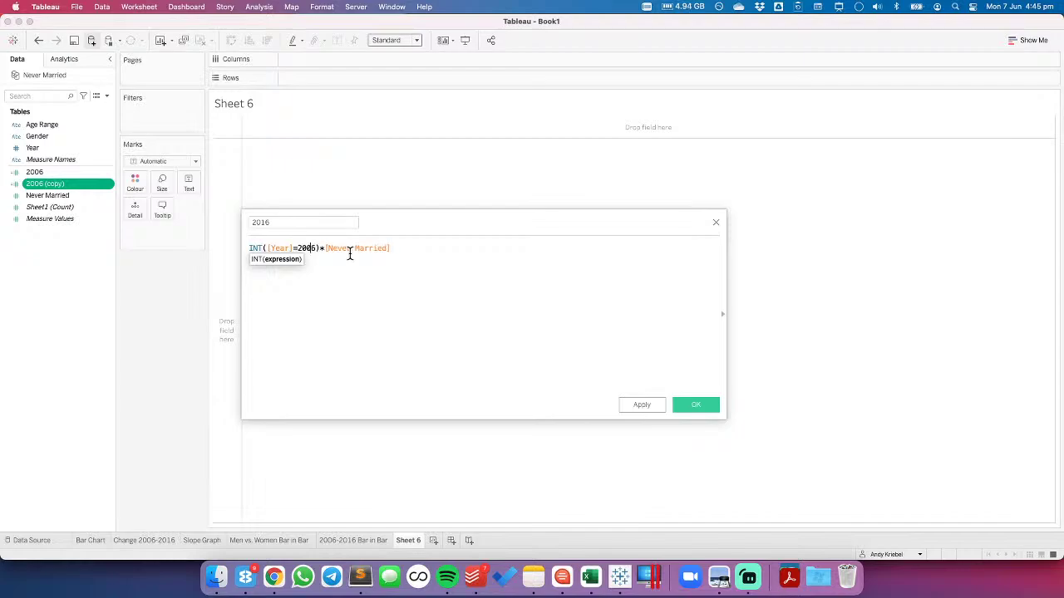
click(686, 402)
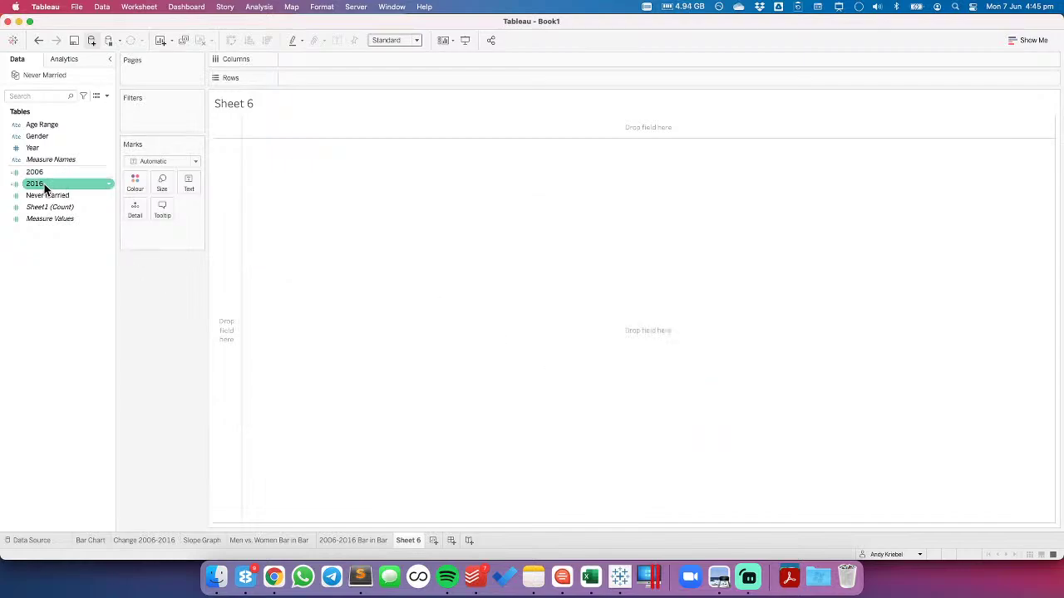
Build a scatterplot with 2006 on Columns, 2016 on Rows, Gender on Colour and Age Range on Detail
mouse_move(38, 174)
mouse_down()
mouse_move(154, 142)
mouse_move(308, 75)
mouse_move(308, 61)
mouse_move(64, 188)
mouse_move(325, 83)
mouse_move(309, 83)
mouse_up()
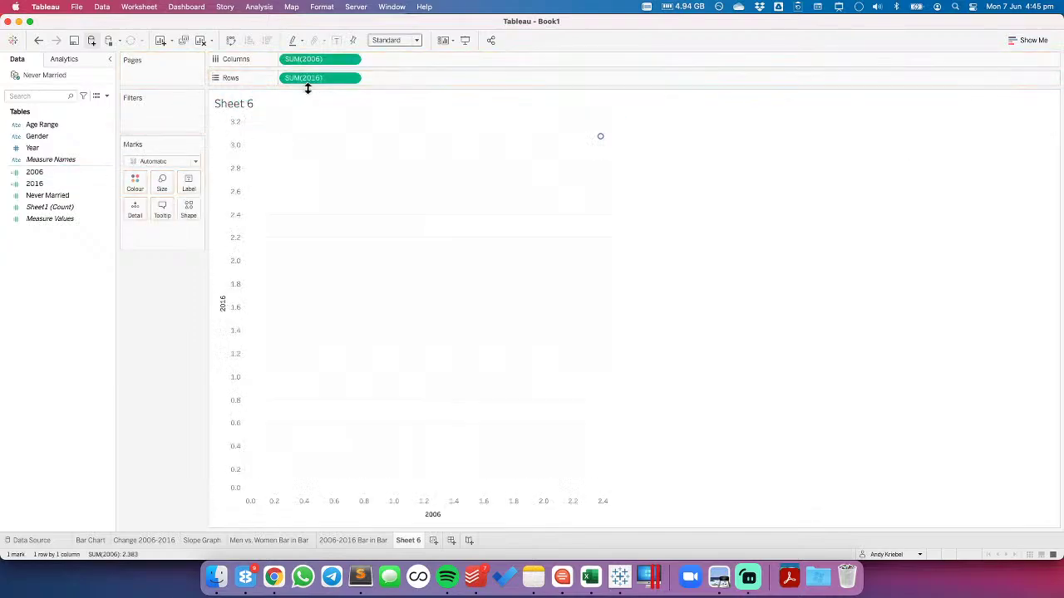
click(48, 138)
drag(46, 139, 136, 181)
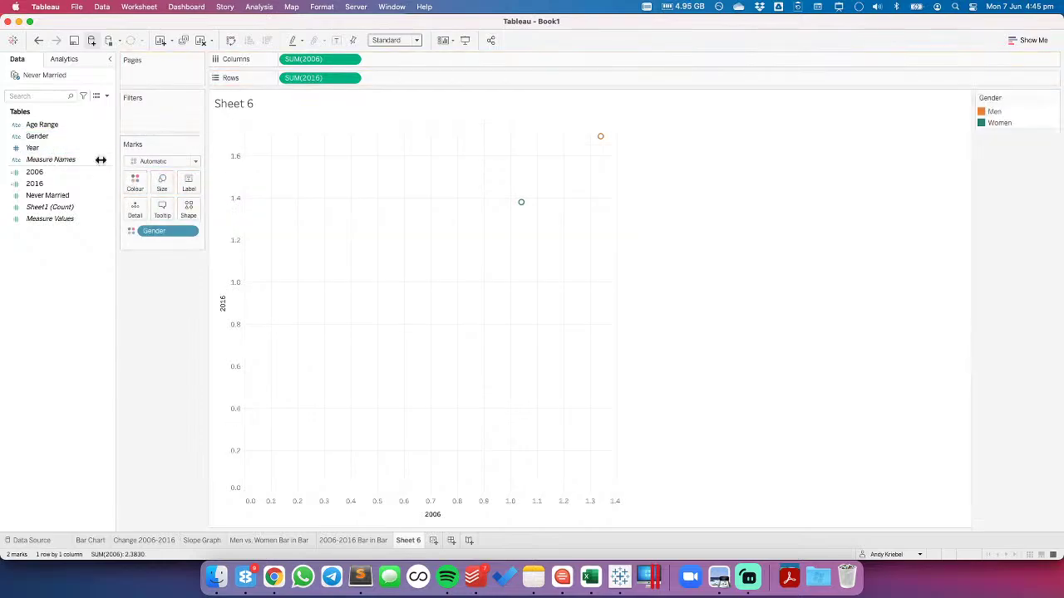
drag(42, 126, 131, 214)
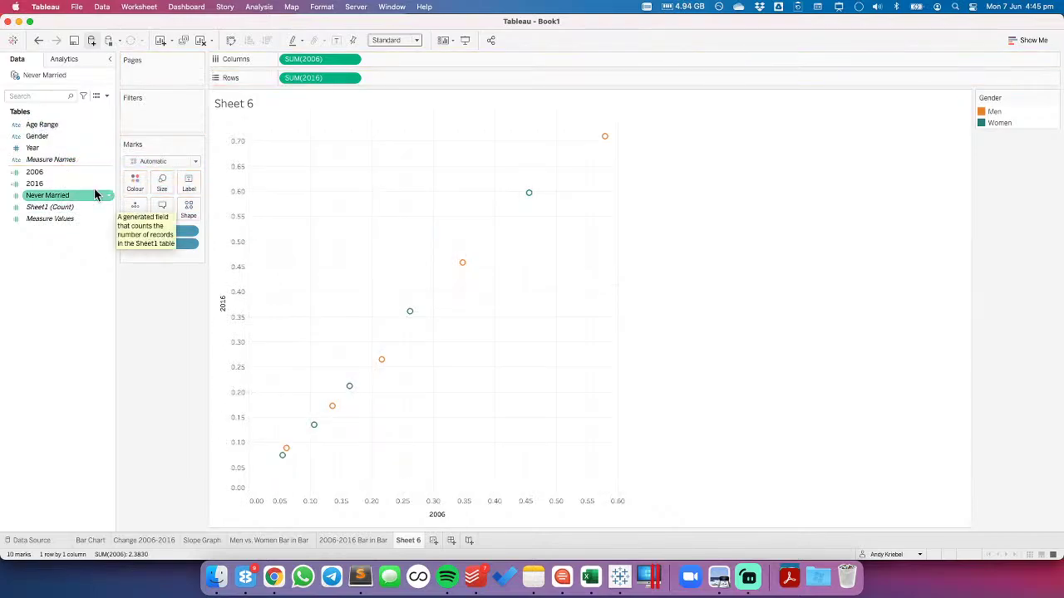
Try connecting the scatterplot points by adding Year to the marks and testing the Line and Area mark types
click(151, 162)
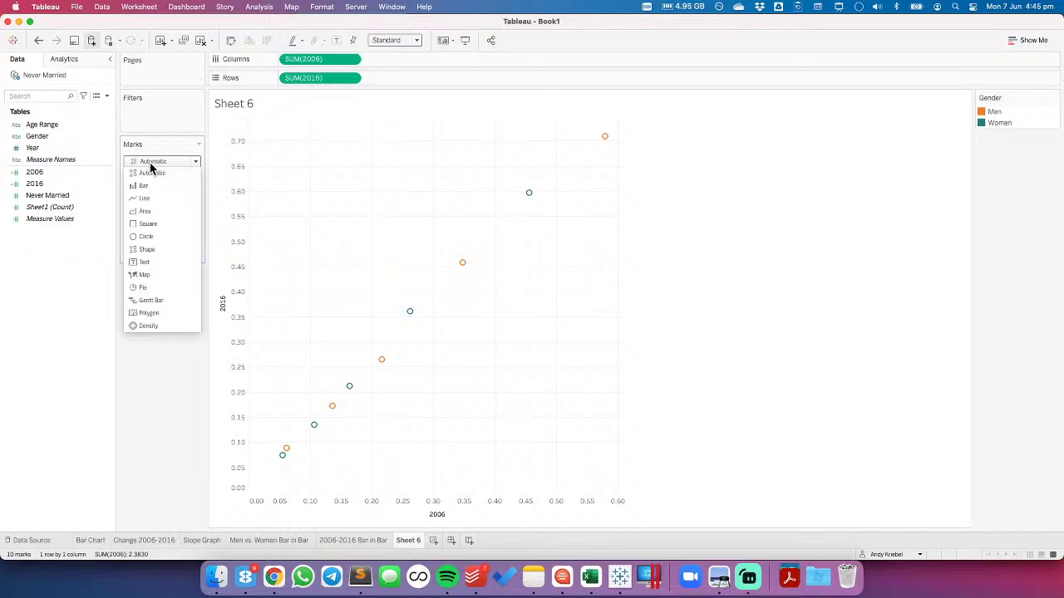
click(71, 147)
drag(72, 147, 138, 211)
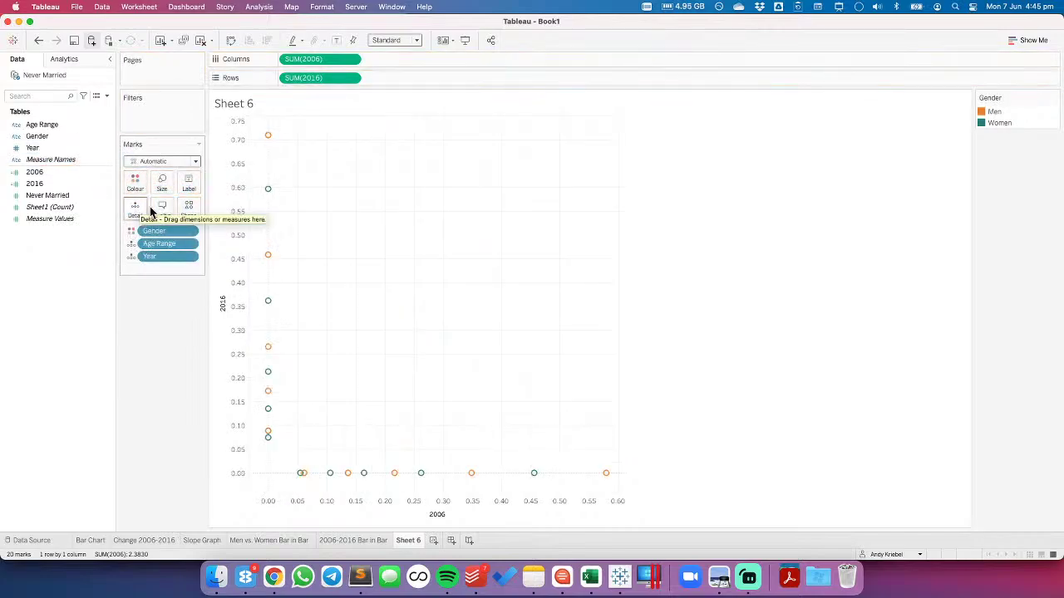
click(153, 164)
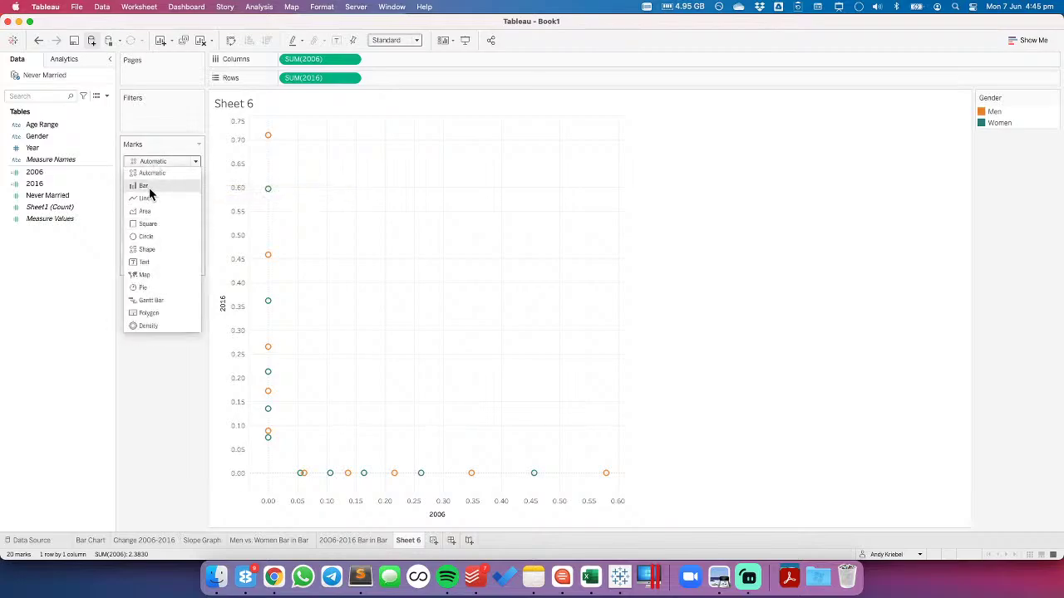
click(150, 198)
drag(149, 257, 189, 211)
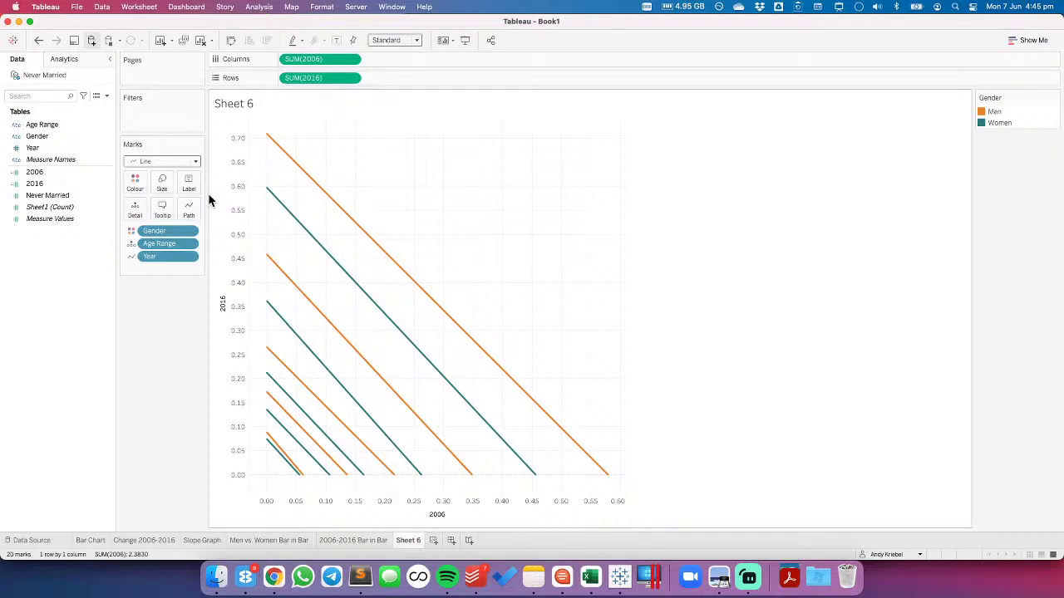
click(146, 161)
click(147, 212)
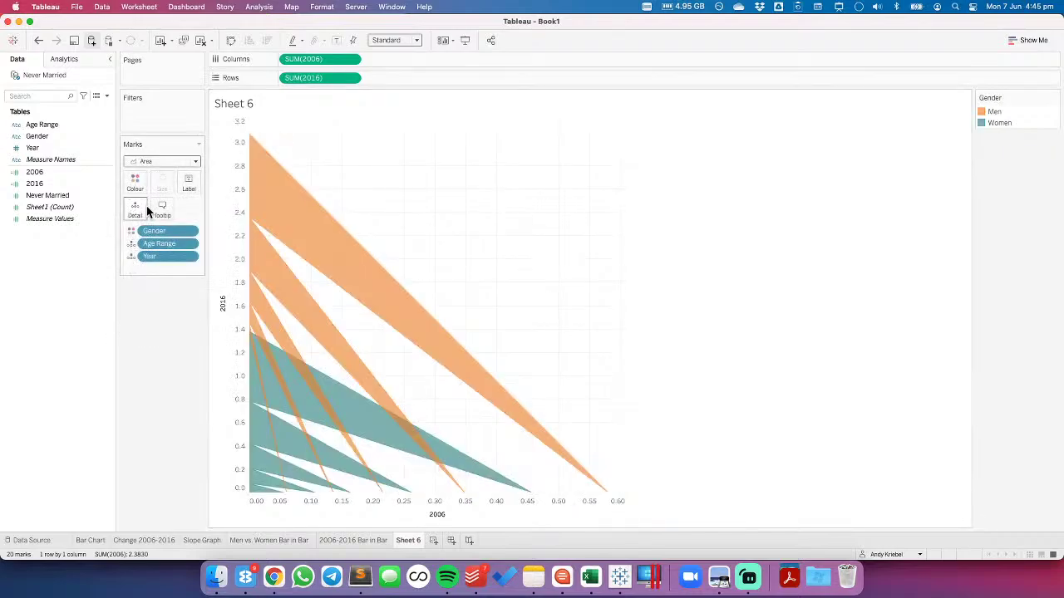
drag(152, 245, 161, 270)
Undo the mark type experiments and the addition of Year to restore the plain scatterplot
click(37, 41)
click(38, 42)
click(38, 42)
click(38, 42)
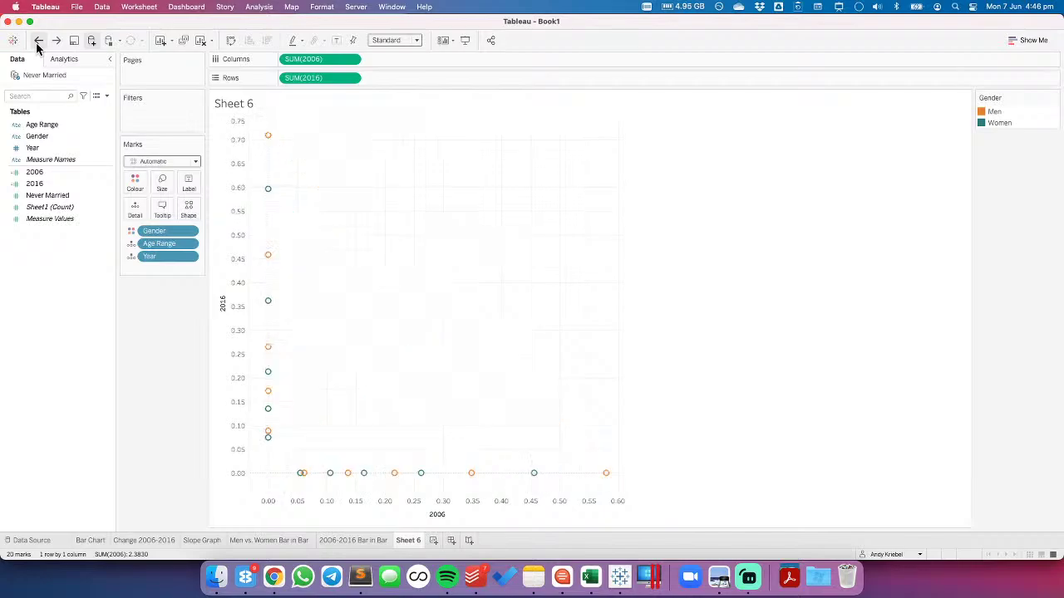
click(37, 42)
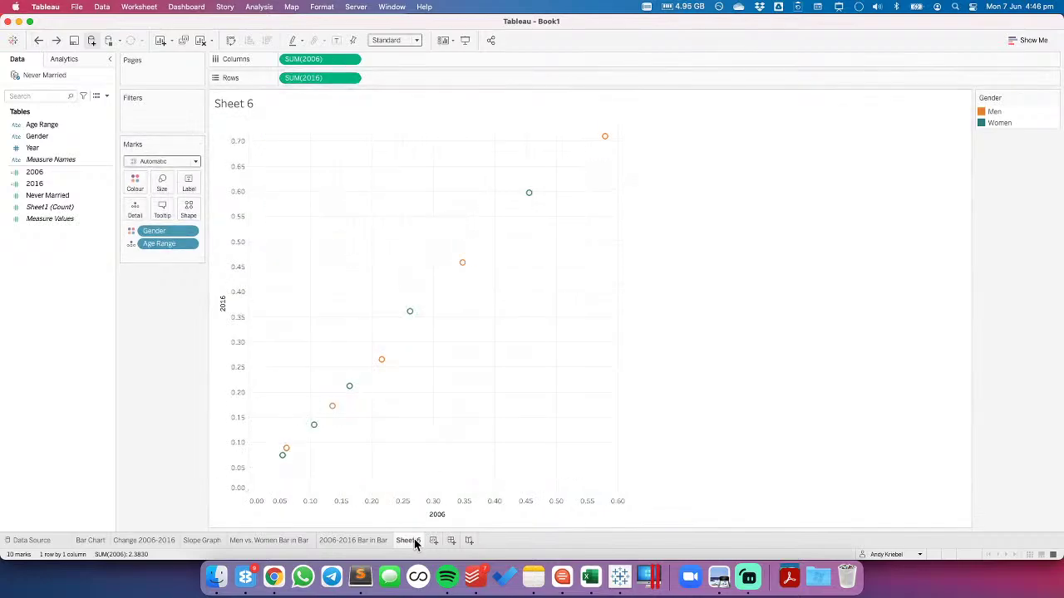
Rename the worksheet as Scatterplot (not useful) and colour its sheet tab red
text(Scatterplot (not useful))
key(Return)
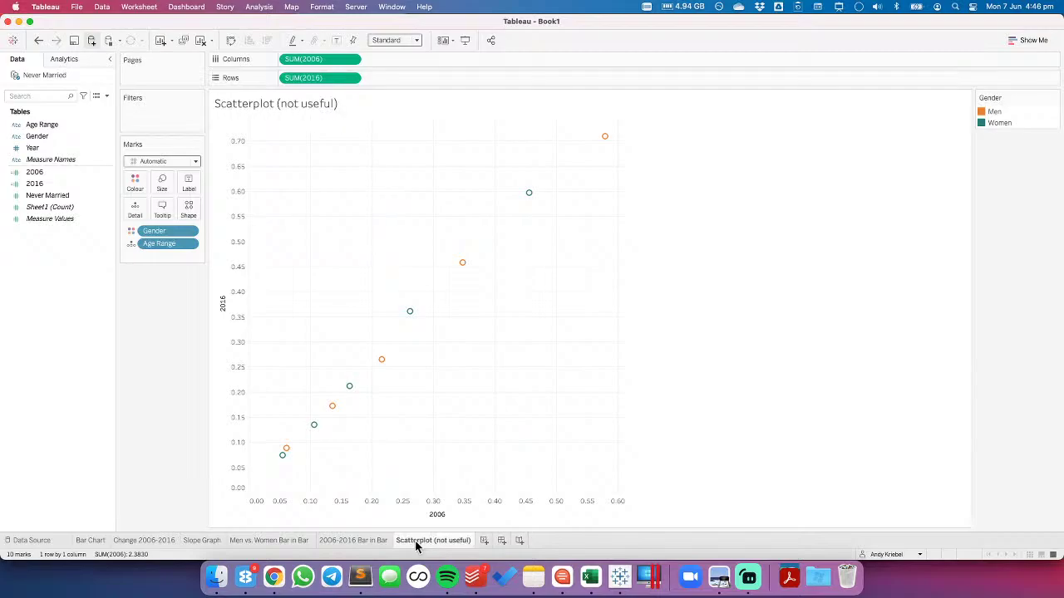
right_click(415, 540)
mouse_move(511, 530)
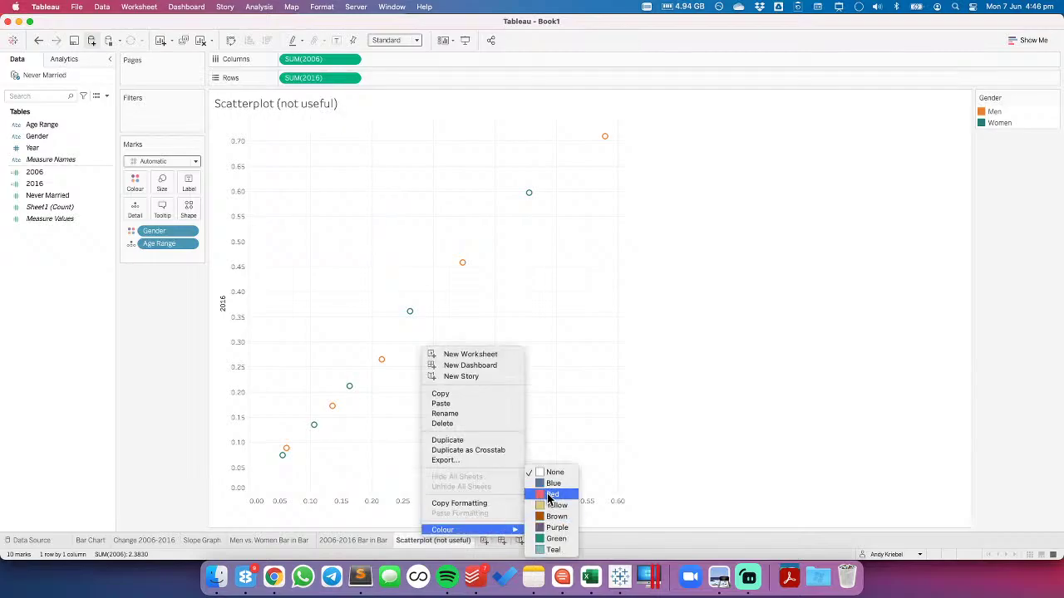
click(549, 495)
Add a new worksheet and place Never Married on Columns
click(484, 540)
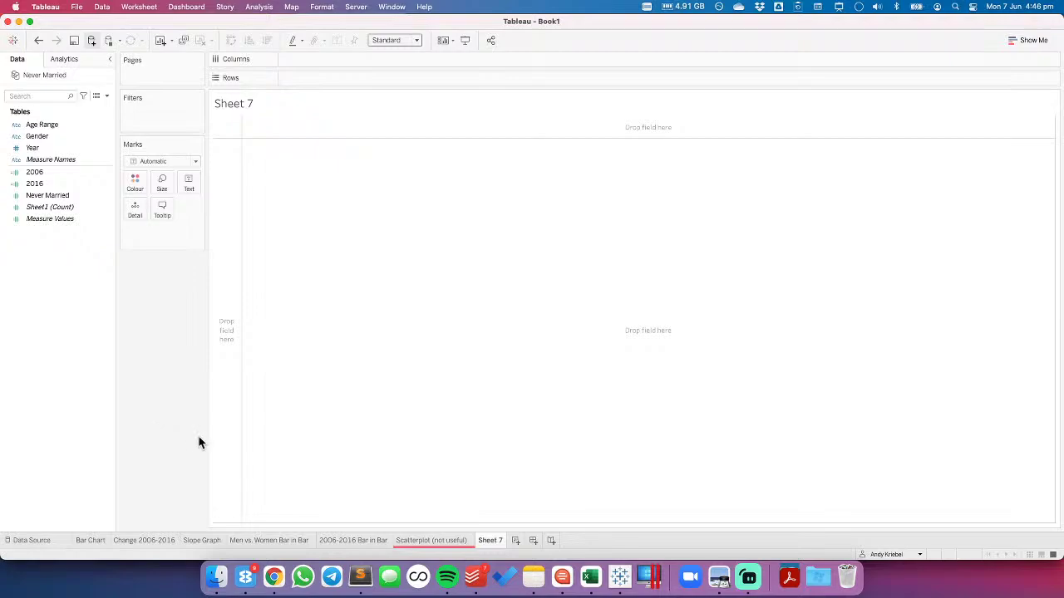
click(58, 125)
mouse_move(58, 125)
mouse_down()
mouse_move(389, 54)
mouse_move(62, 137)
mouse_up()
drag(48, 197, 333, 65)
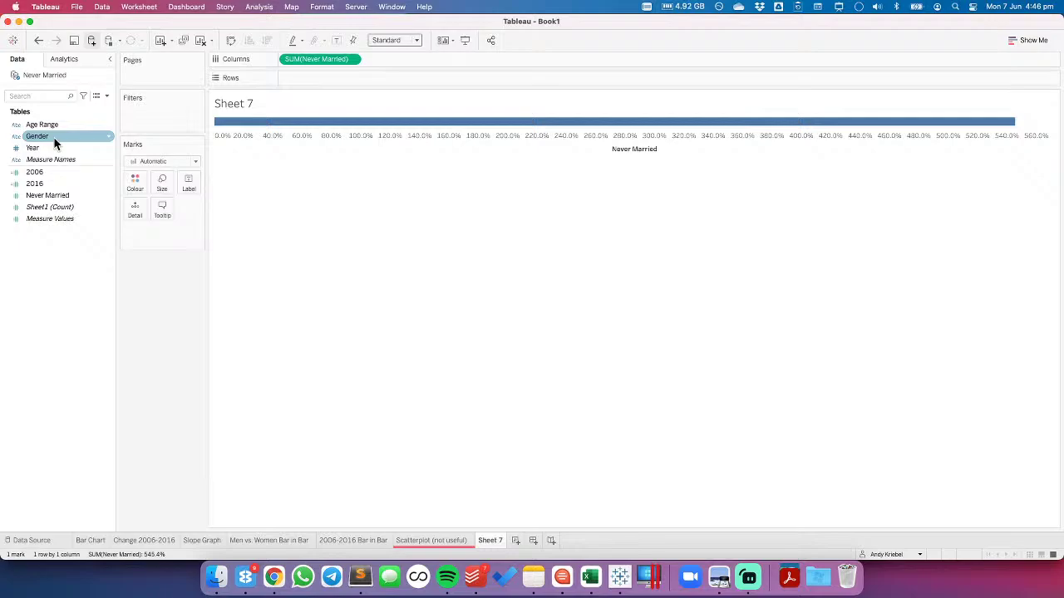
Colour the Never Married marks by Gender and change the mark type to Circle
drag(55, 144, 136, 181)
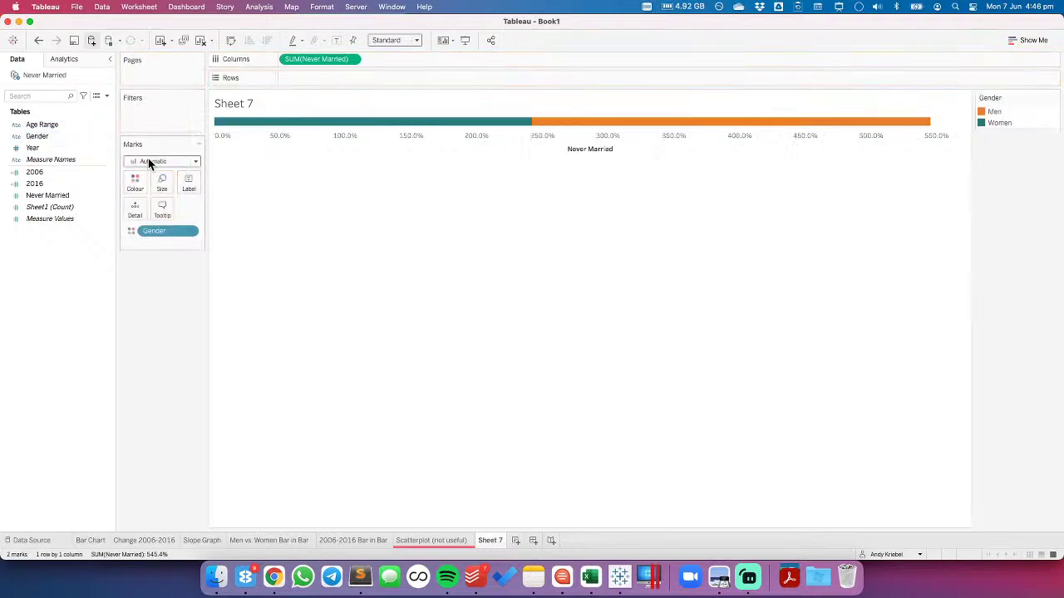
click(148, 161)
click(147, 237)
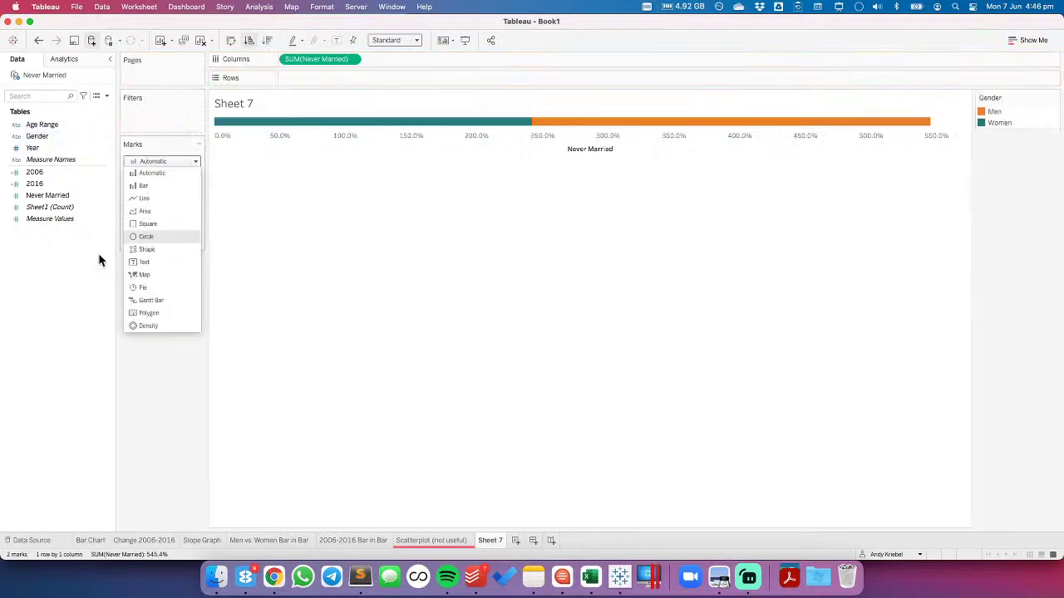
Place Age Range on Rows and Year on Columns ahead of Never Married
click(57, 124)
drag(56, 124, 291, 86)
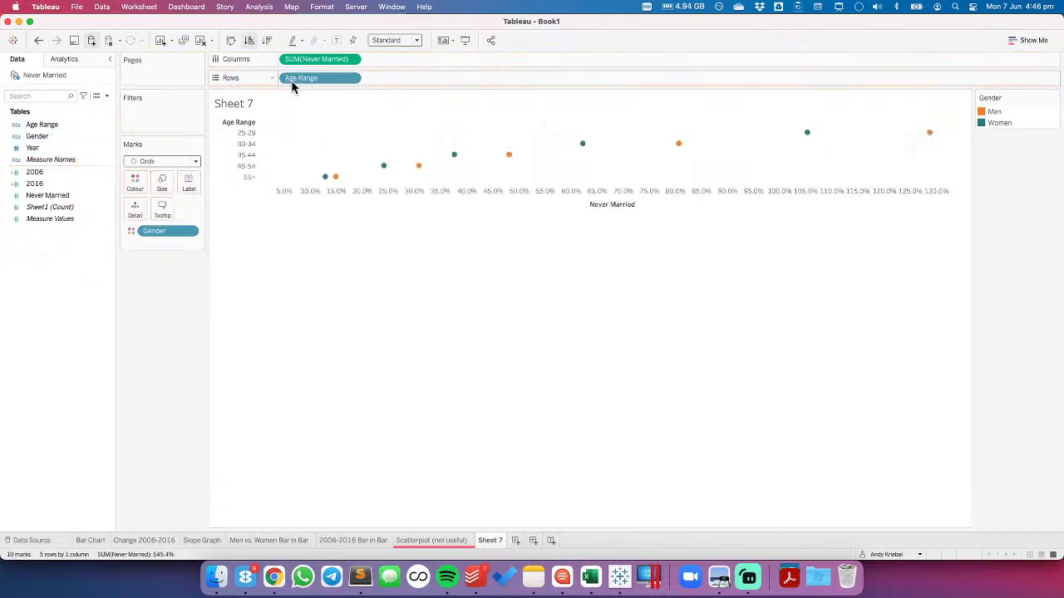
drag(34, 147, 287, 65)
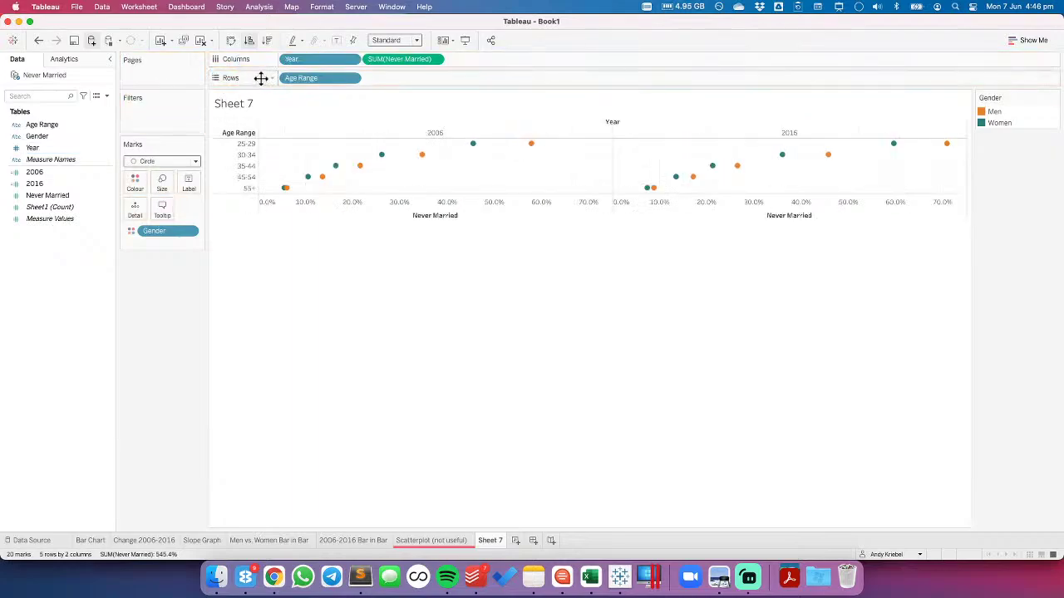
Duplicate Never Married on Columns and show the copy as lines with Gender on Path
drag(394, 59, 461, 56)
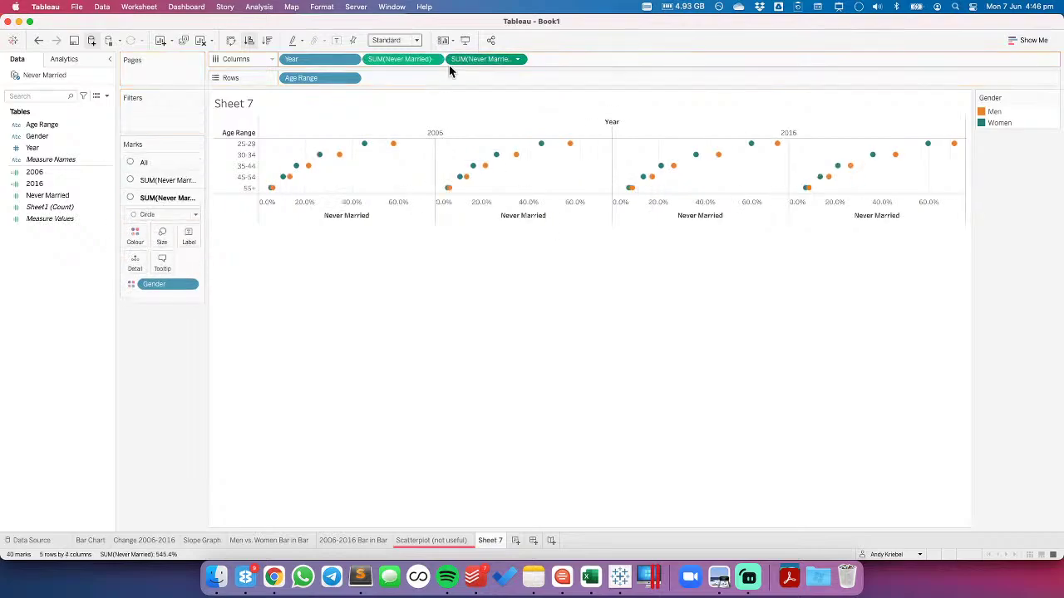
click(159, 214)
click(157, 260)
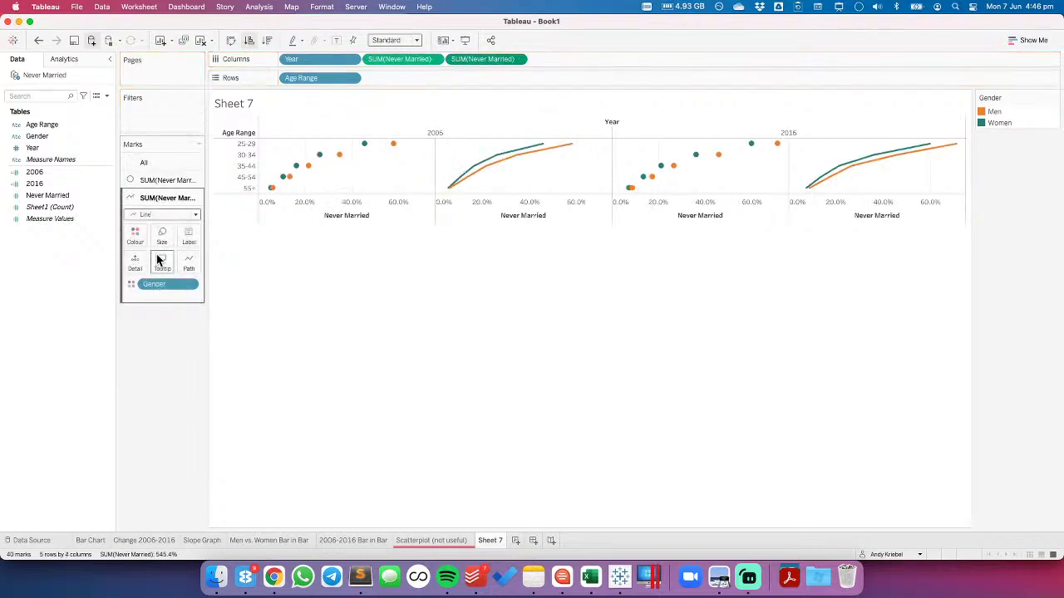
drag(157, 285, 187, 270)
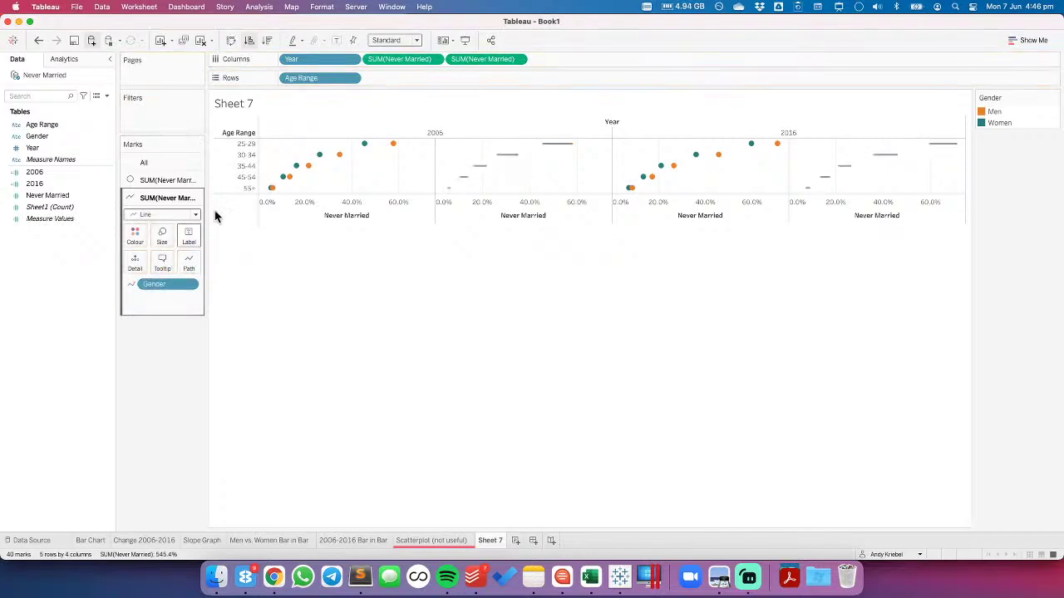
Combine the two Never Married measures into a synchronised dual axis with the line marks moved to the back
click(518, 62)
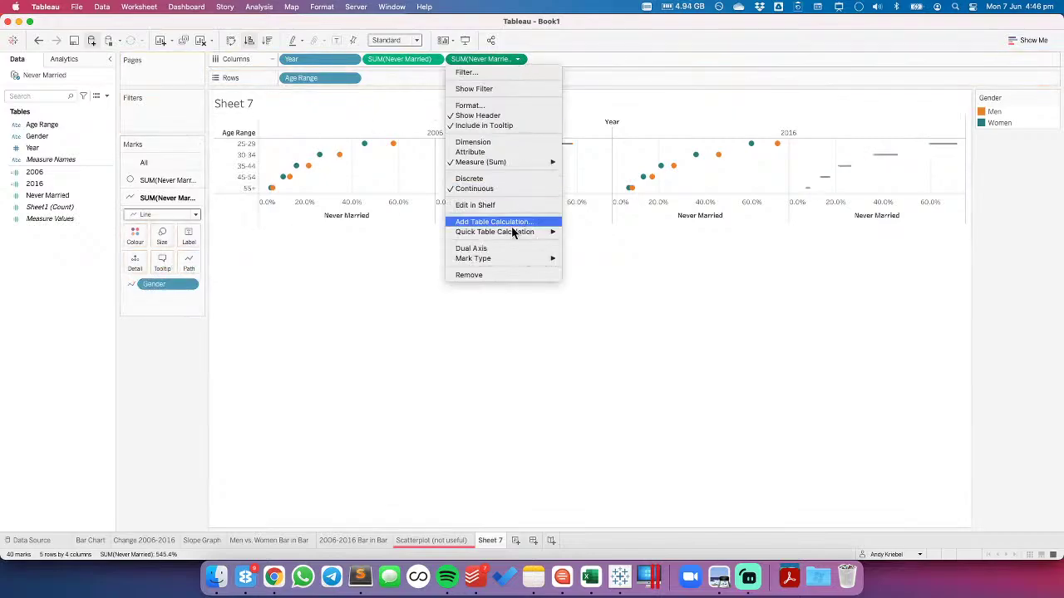
click(500, 245)
right_click(376, 162)
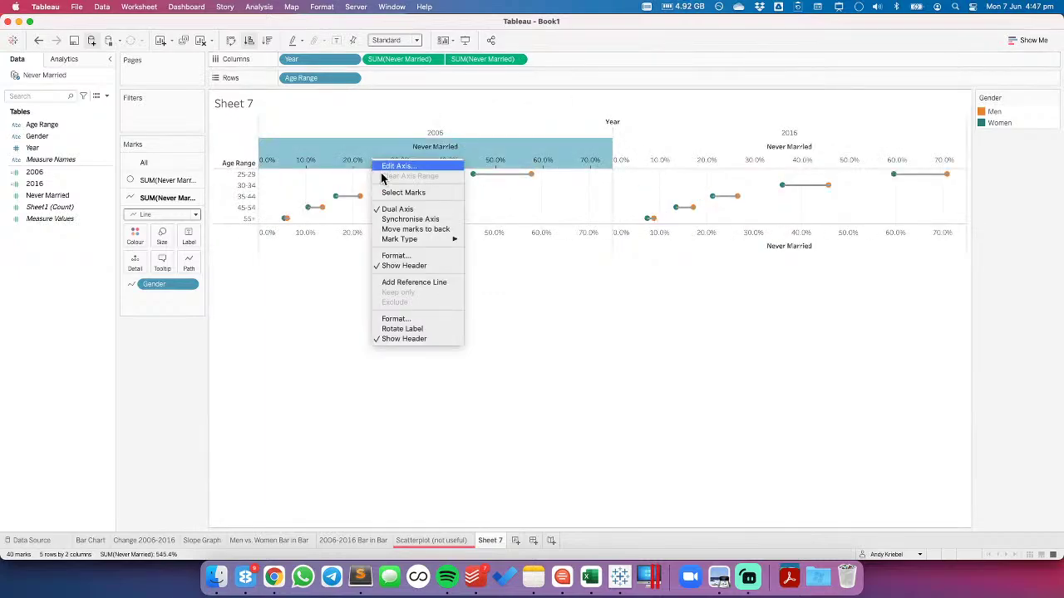
click(410, 217)
right_click(366, 164)
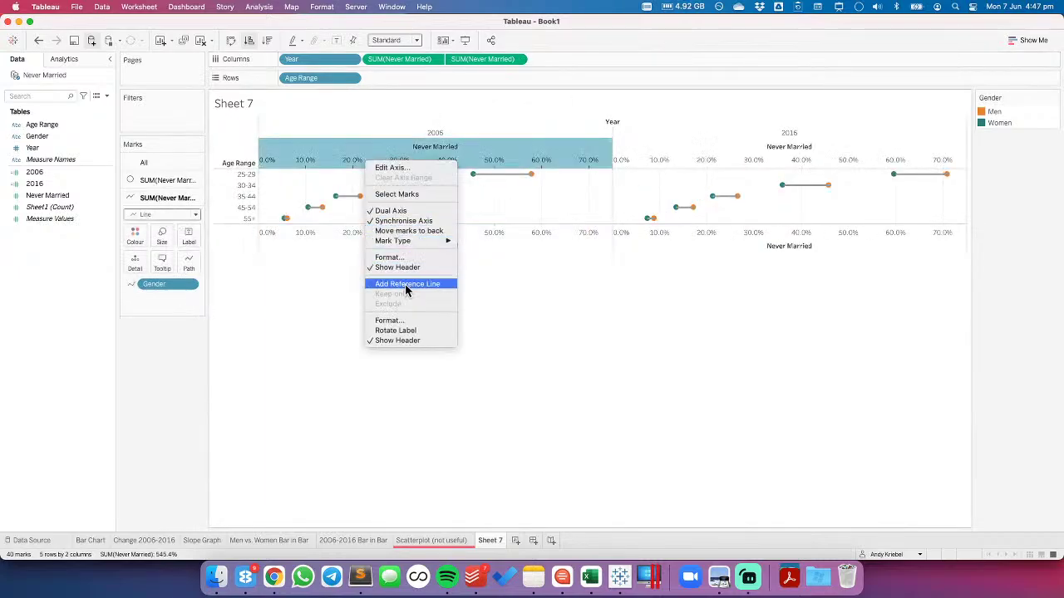
click(400, 231)
Hide the upper Never Married axis header and the Year field label above the columns
right_click(389, 153)
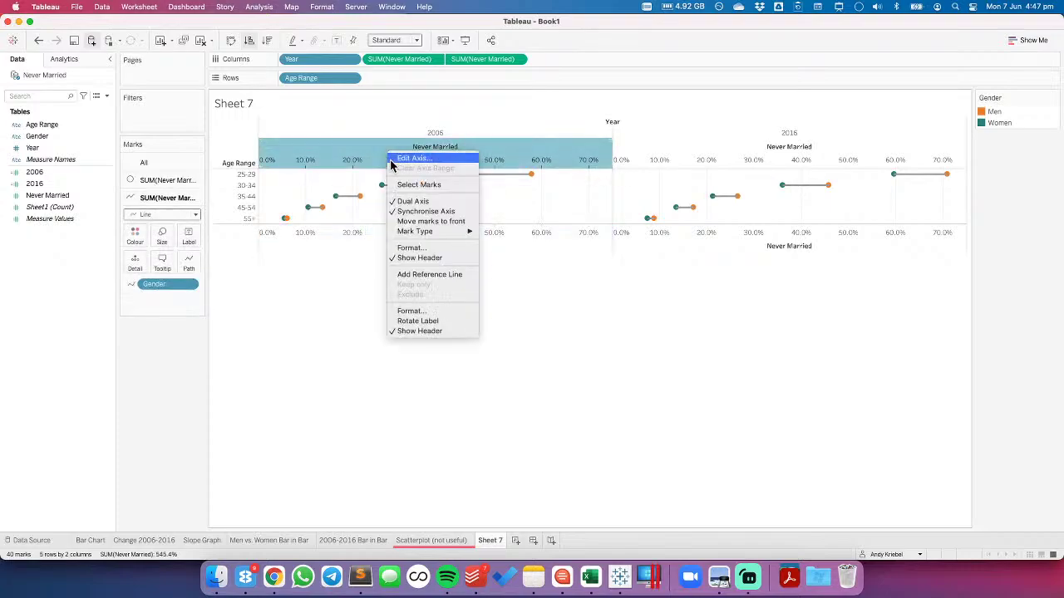
click(424, 258)
click(449, 282)
right_click(613, 124)
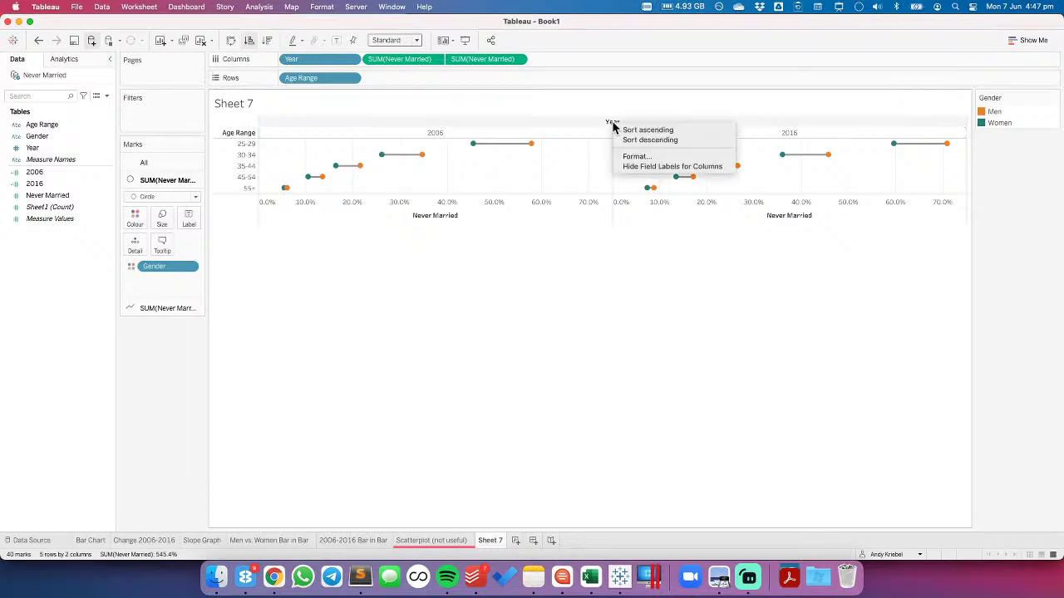
click(630, 167)
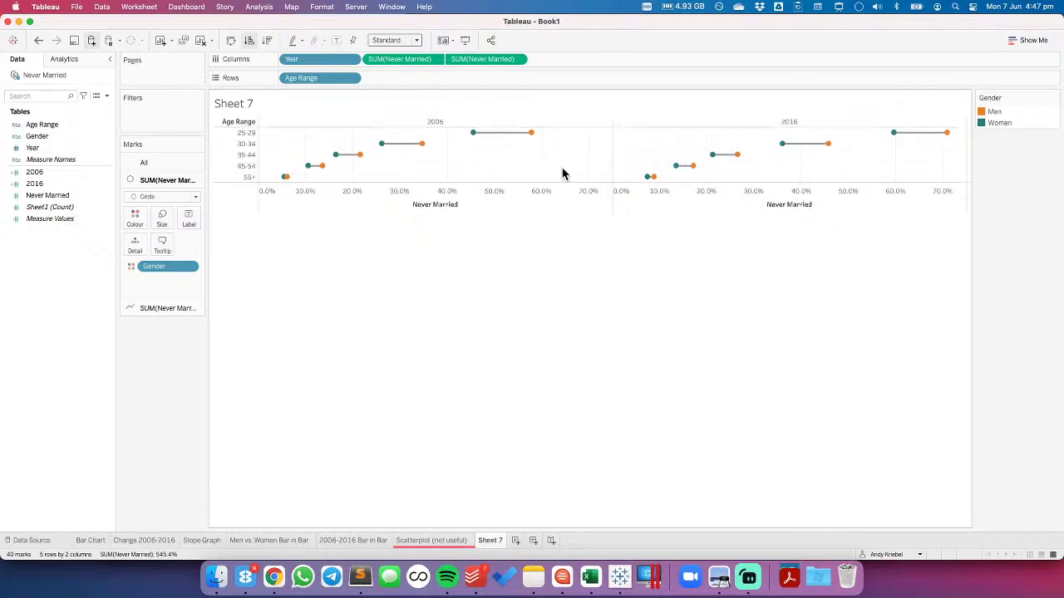
Rename the worksheet Sheet 7 as Dumbell MvW
double_click(490, 541)
text(D)
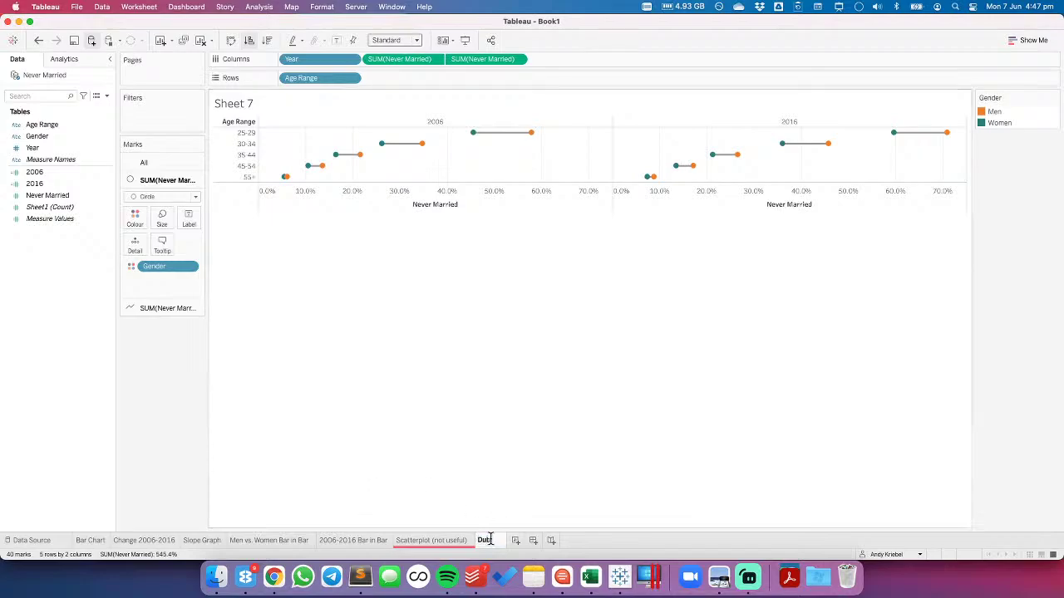
text(umbell Mv)
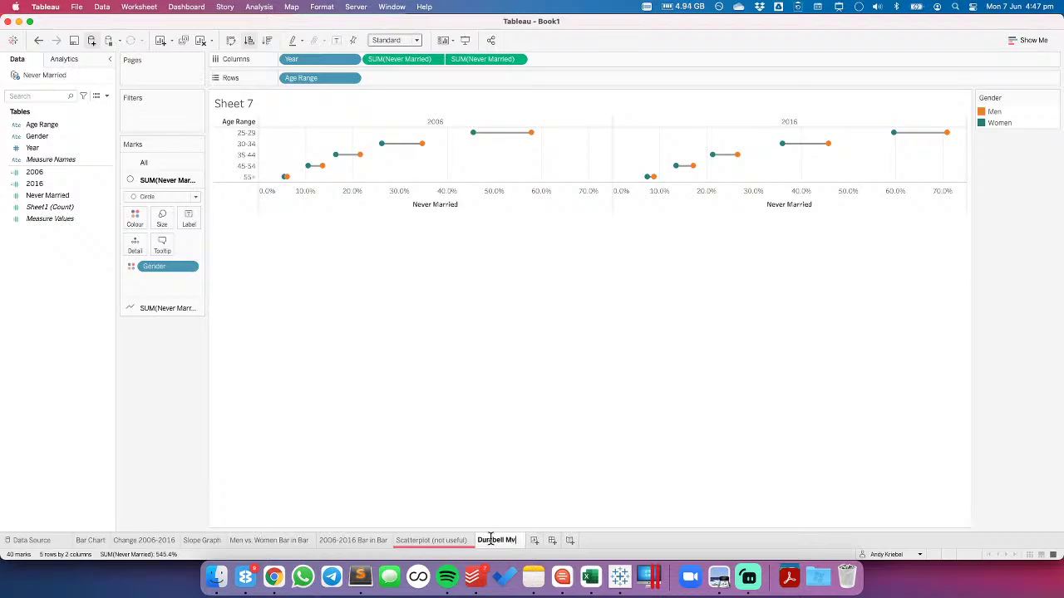
text(W)
key(Return)
Duplicate the Dumbell MvW worksheet and name the copy Dumbell 2006v2016
right_click(490, 538)
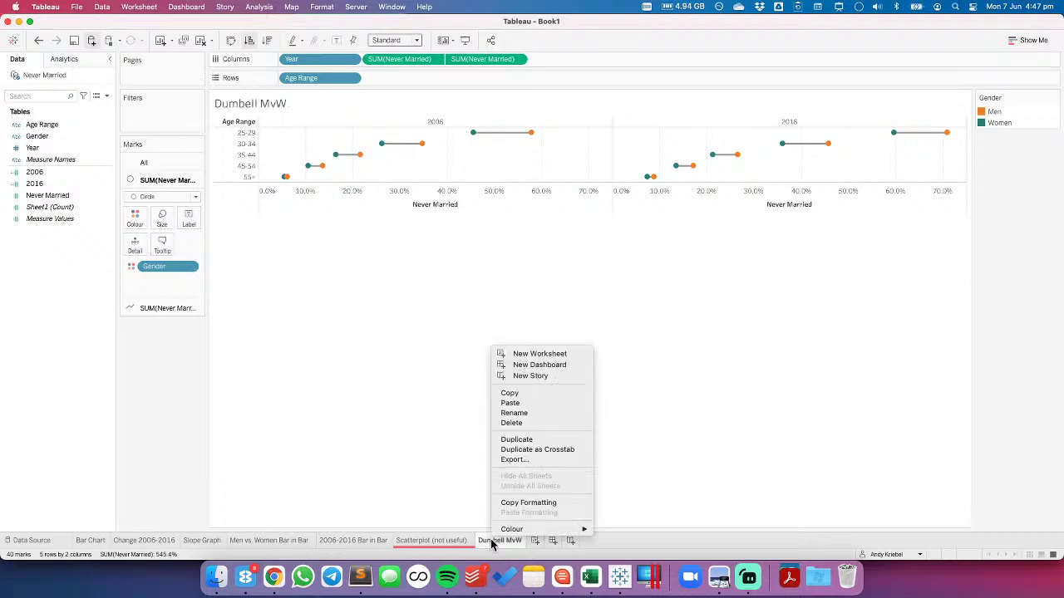
click(541, 443)
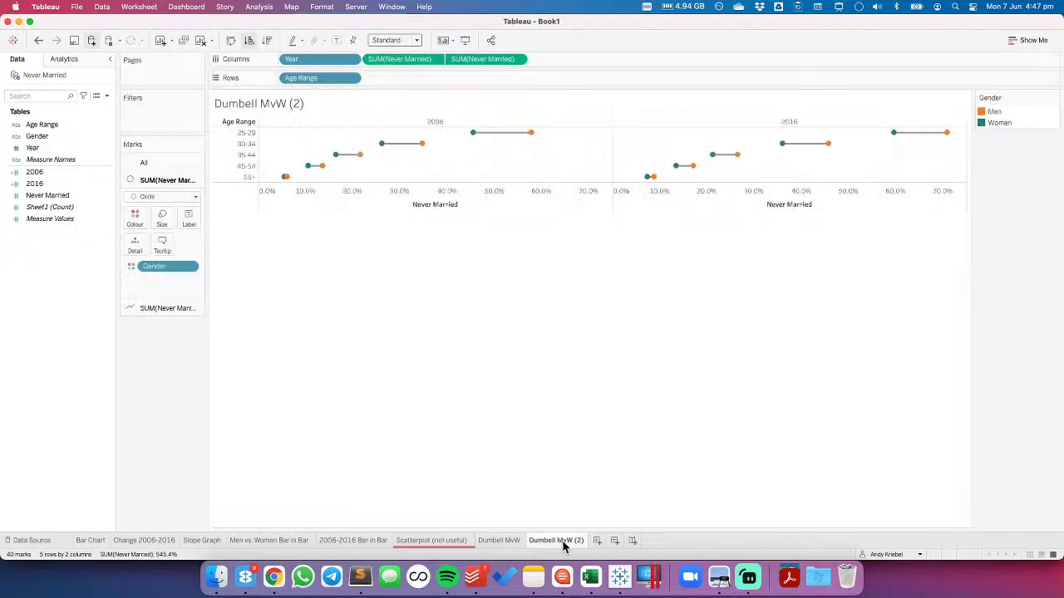
text(Dumbell 2006v2016)
key(Return)
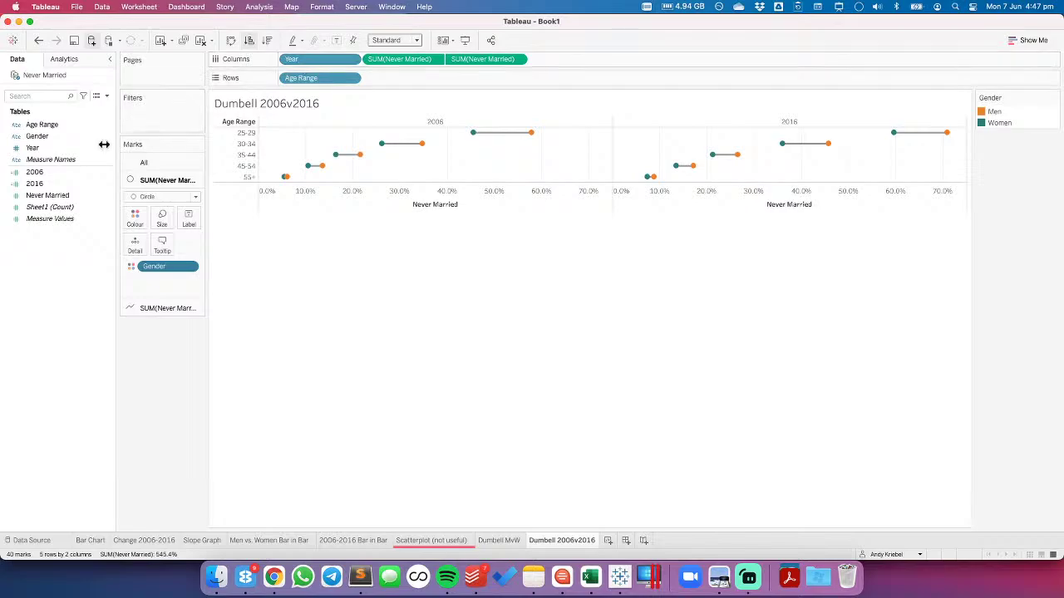
Restructure the copied chart with Gender on Columns and Year on both the line's Path and the circles' Colour
click(297, 64)
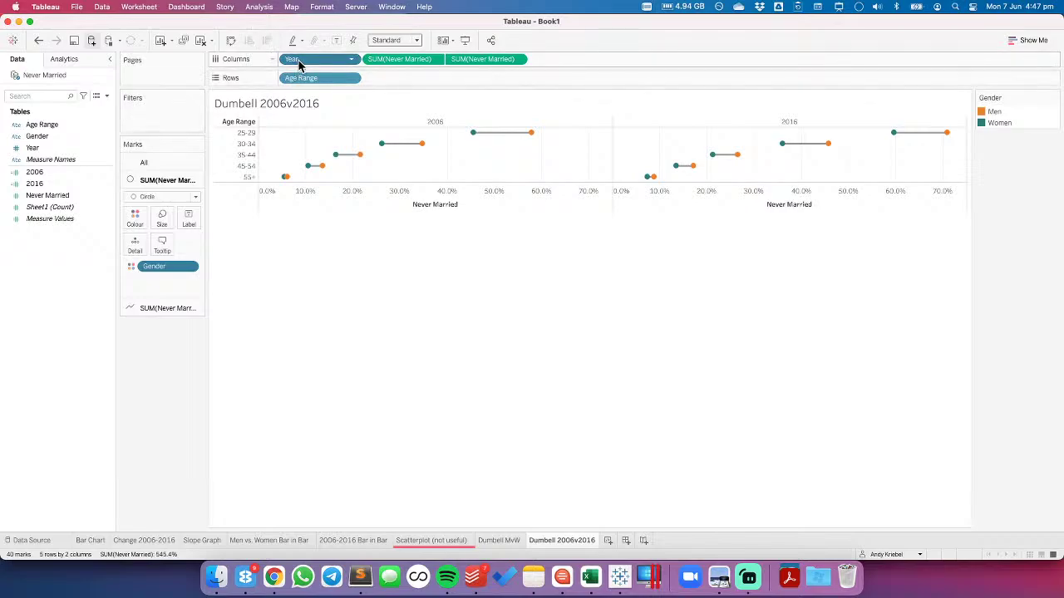
click(163, 309)
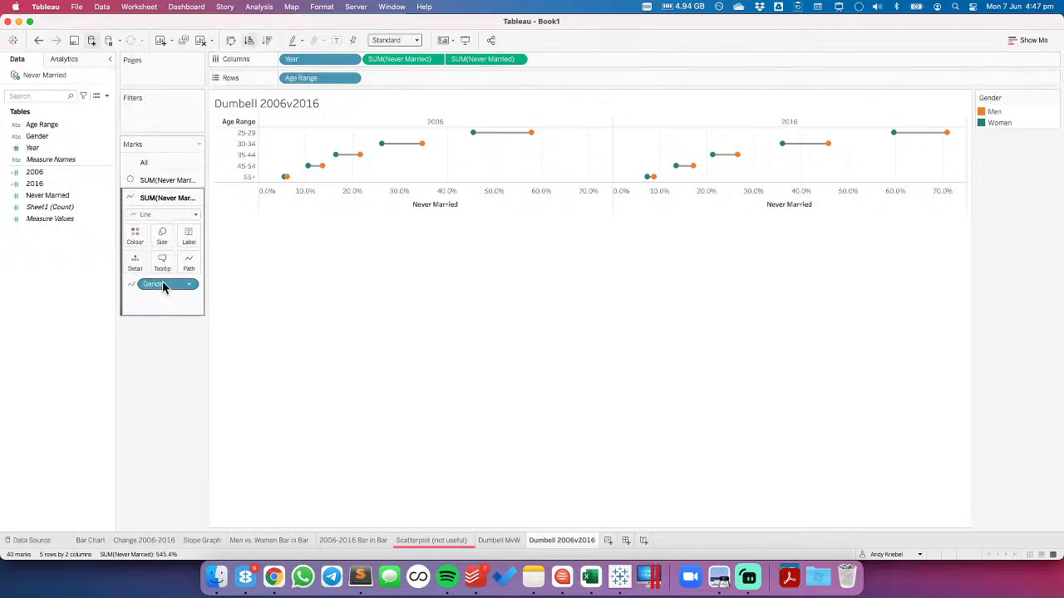
right_click(313, 63)
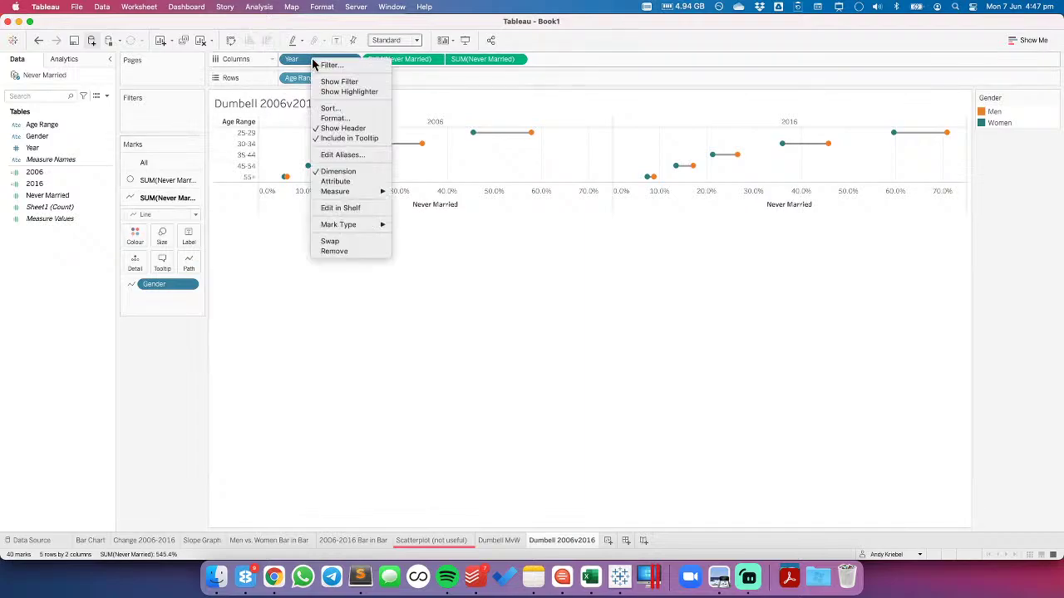
click(301, 298)
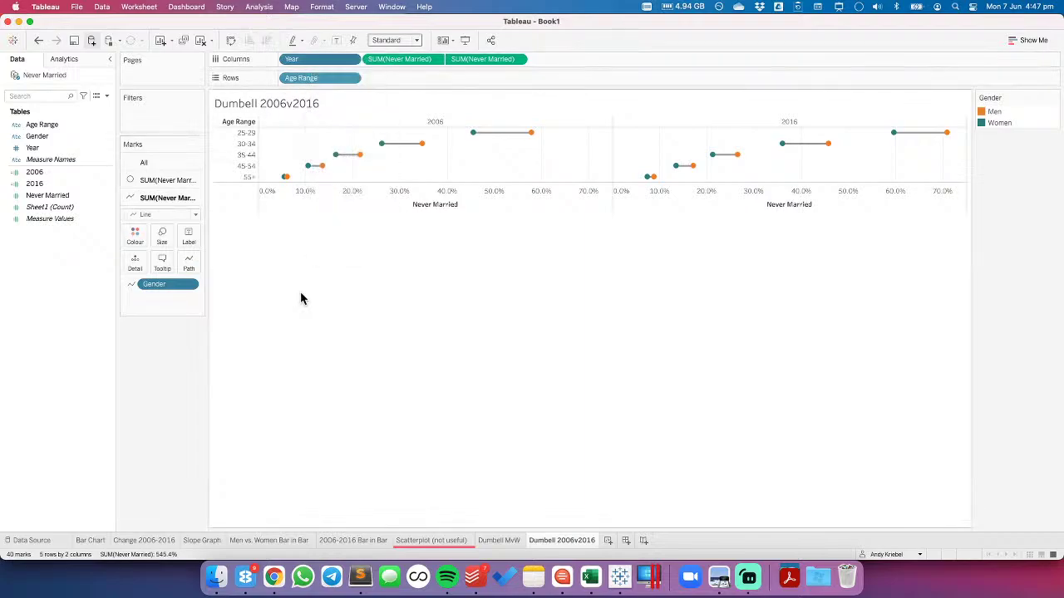
key(super+z)
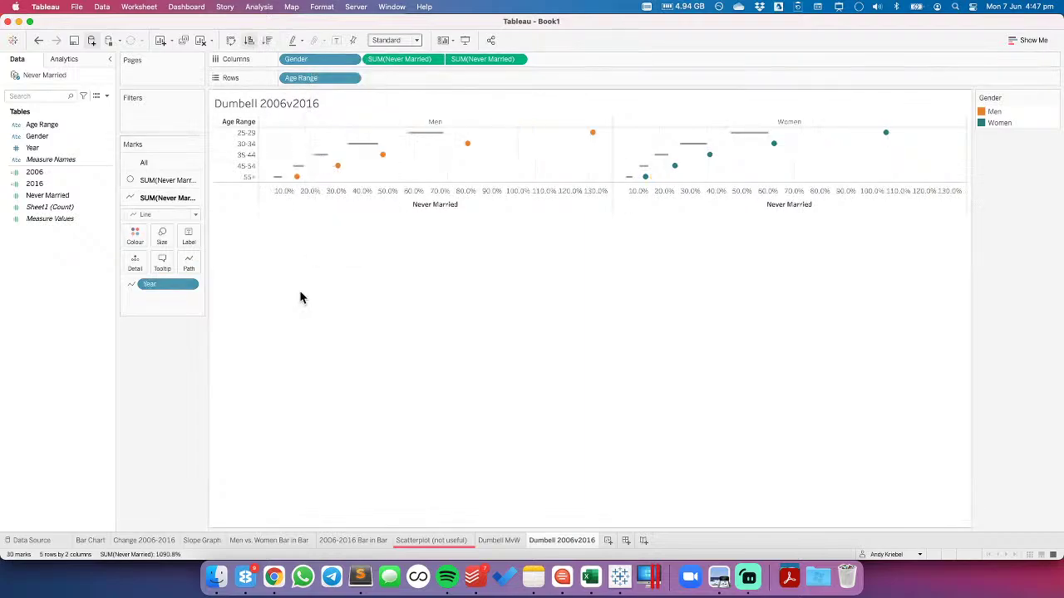
click(160, 181)
drag(33, 147, 135, 218)
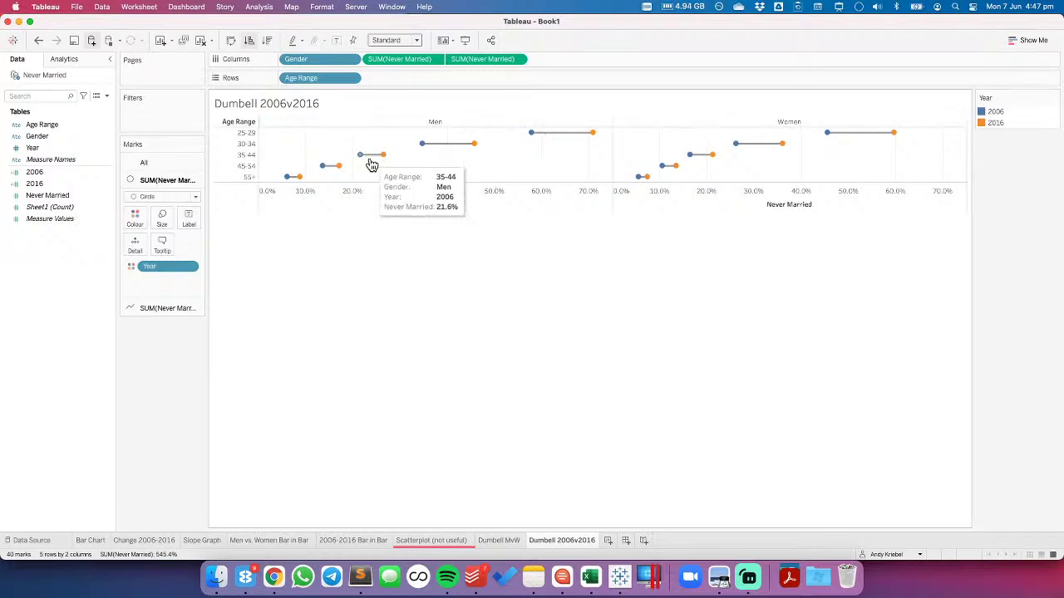
Rename the Dumbell MvW worksheet as Dumbell Men vs. Women
click(494, 541)
click(555, 541)
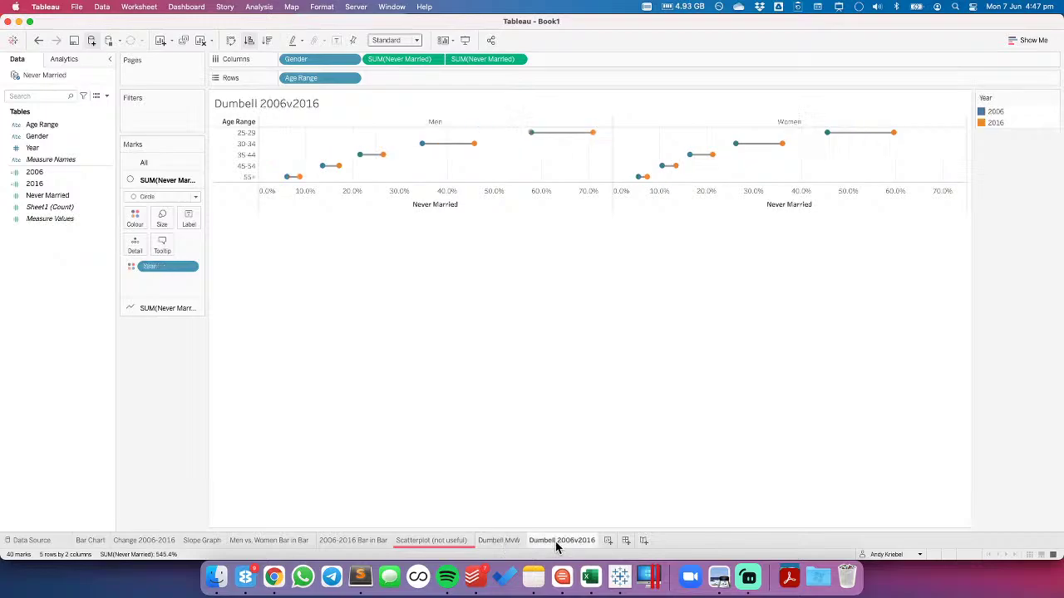
click(505, 541)
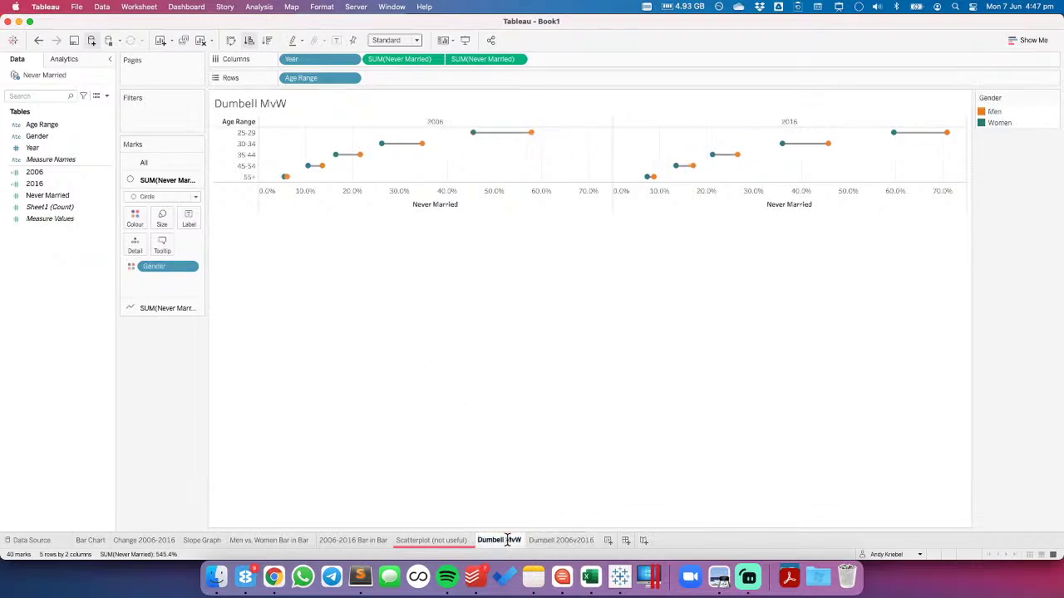
mouse_move(545, 543)
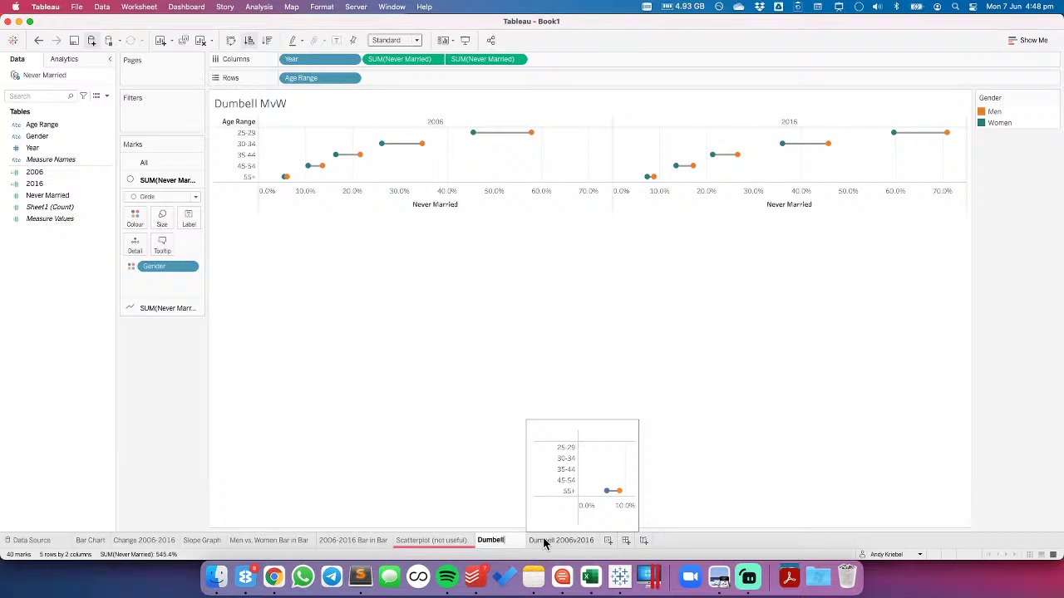
text(vs. Wom)
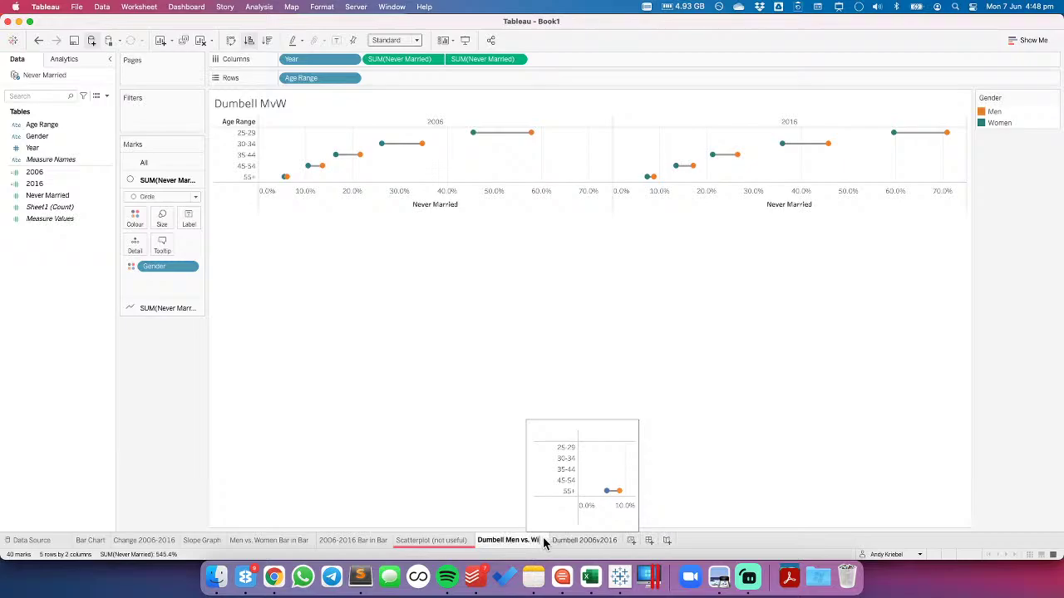
text(en)
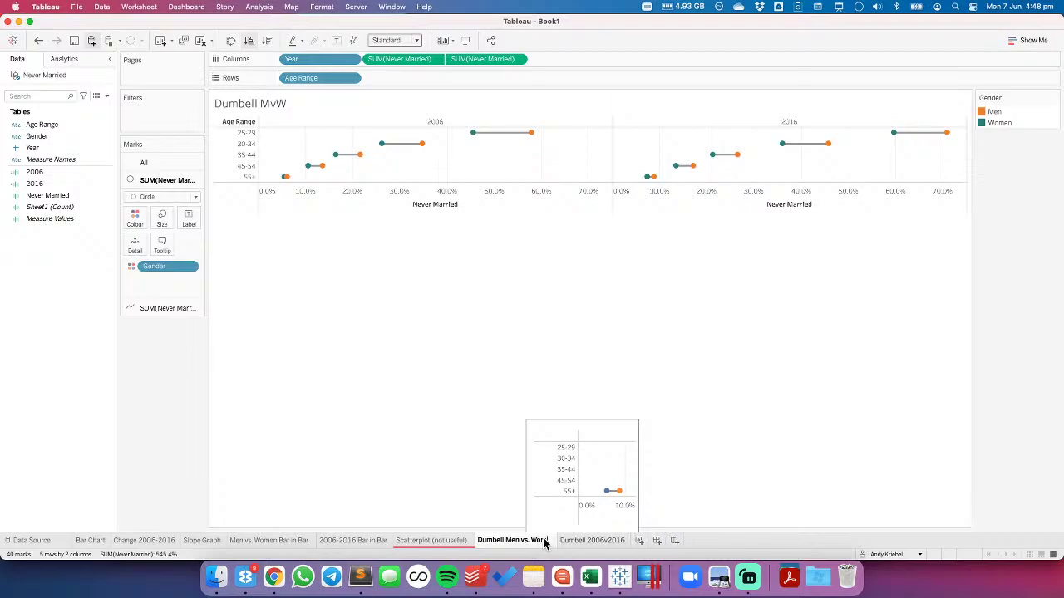
key(Return)
Try changing the spelling of Dumbell to Dumbbell in the Dumbell 2006v2016 worksheet's name
click(574, 540)
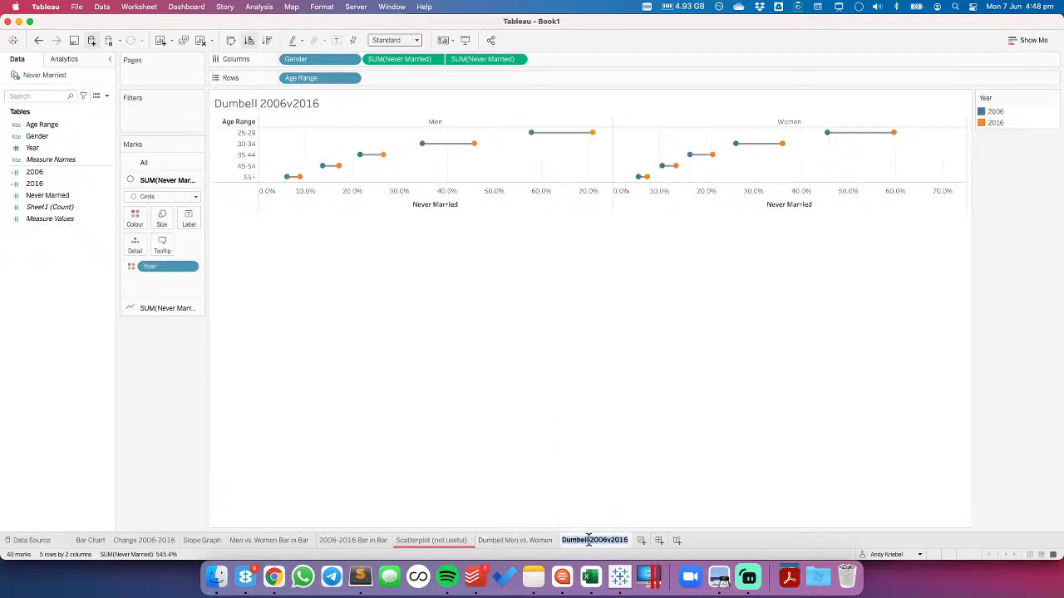
text(b)
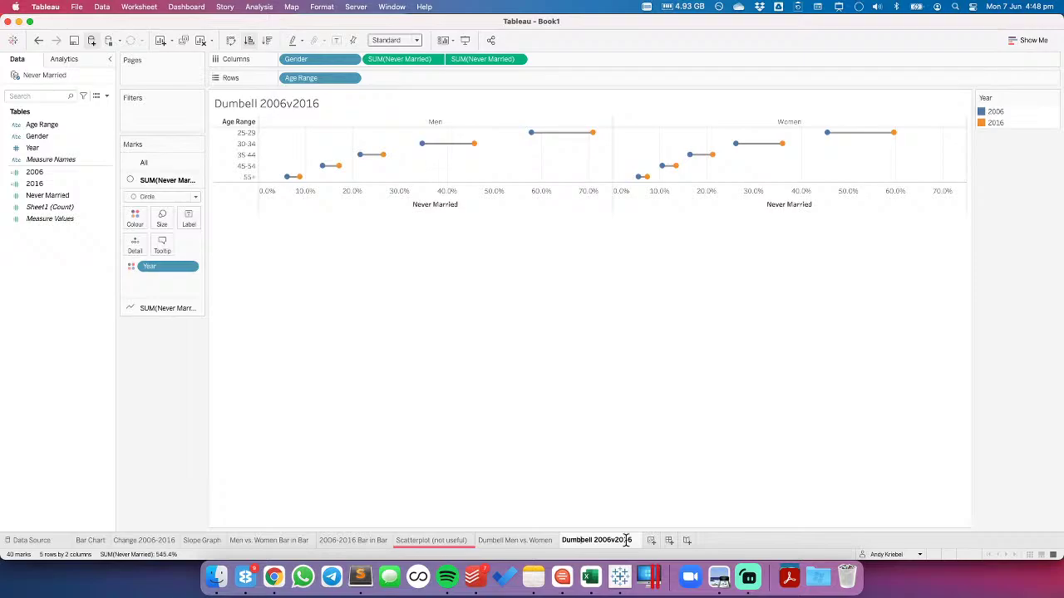
key(BackSpace)
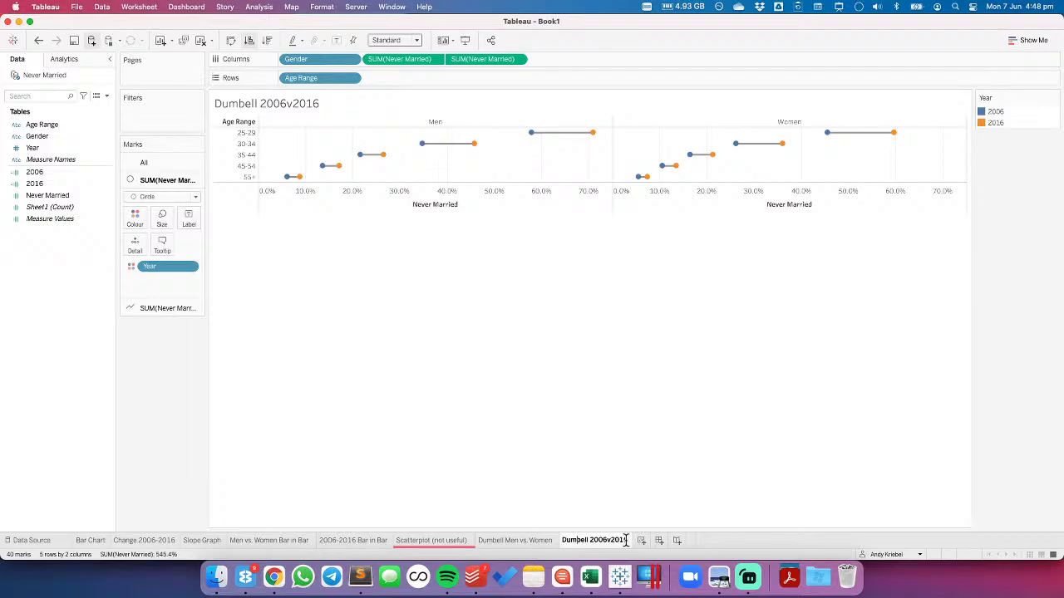
key(Return)
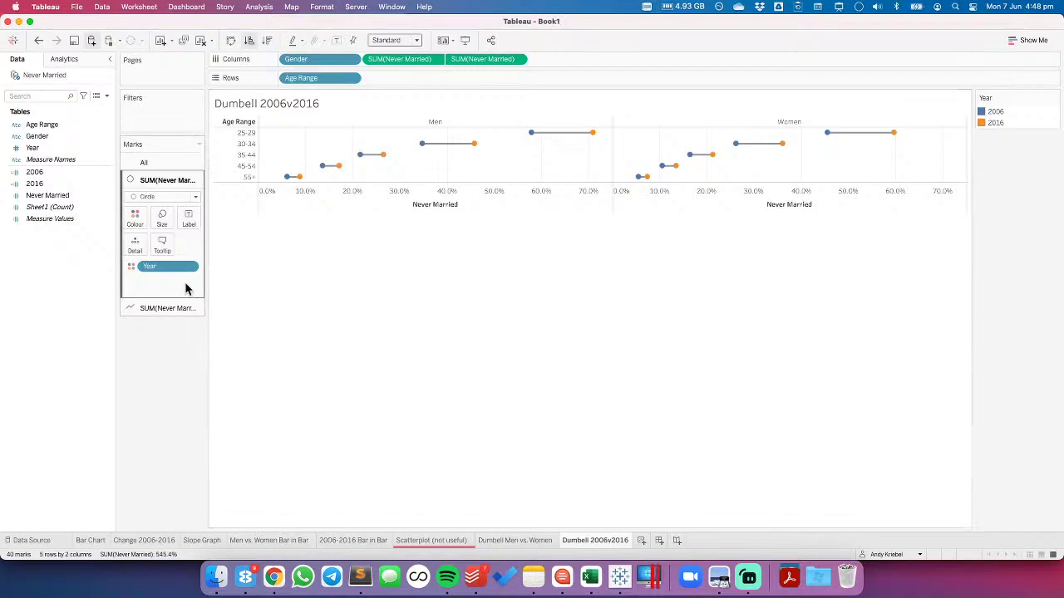
Use the Watch Me Viz palette to colour 2016 orange and 2006 blue in the Year legend
double_click(1037, 124)
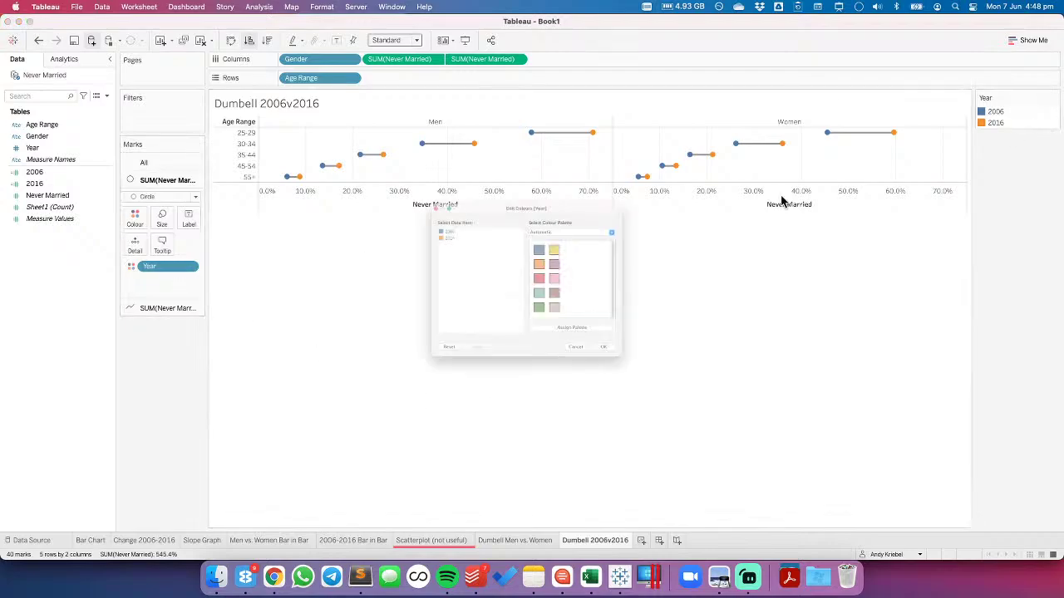
click(632, 211)
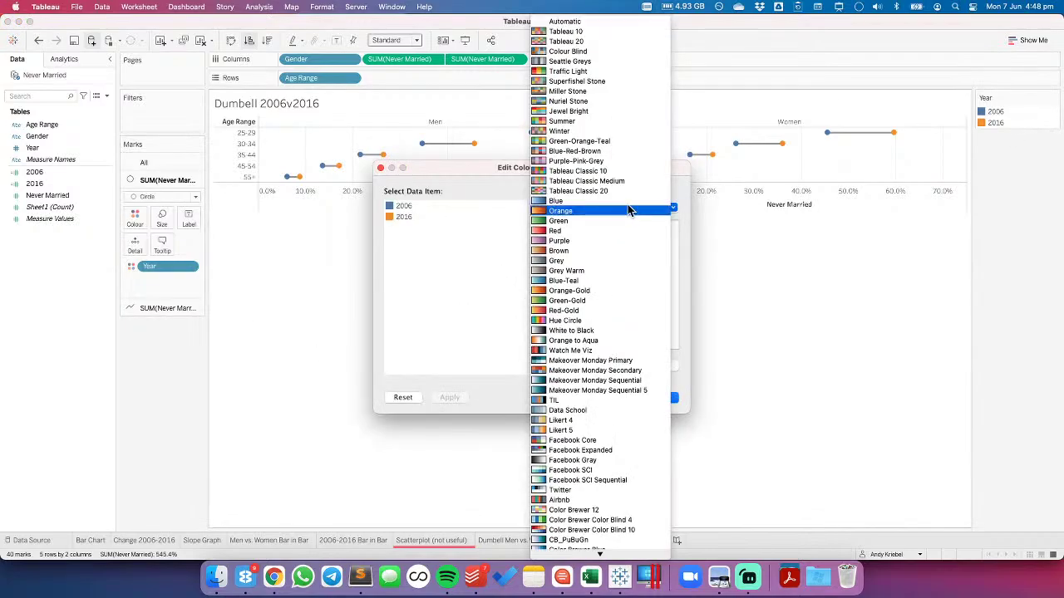
click(595, 353)
click(404, 216)
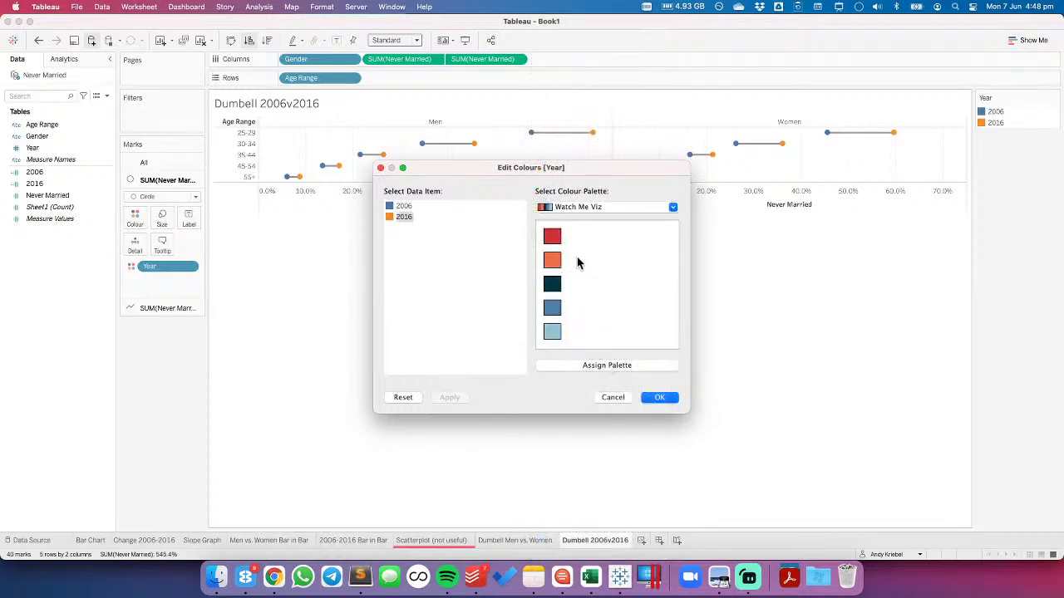
click(552, 261)
click(403, 205)
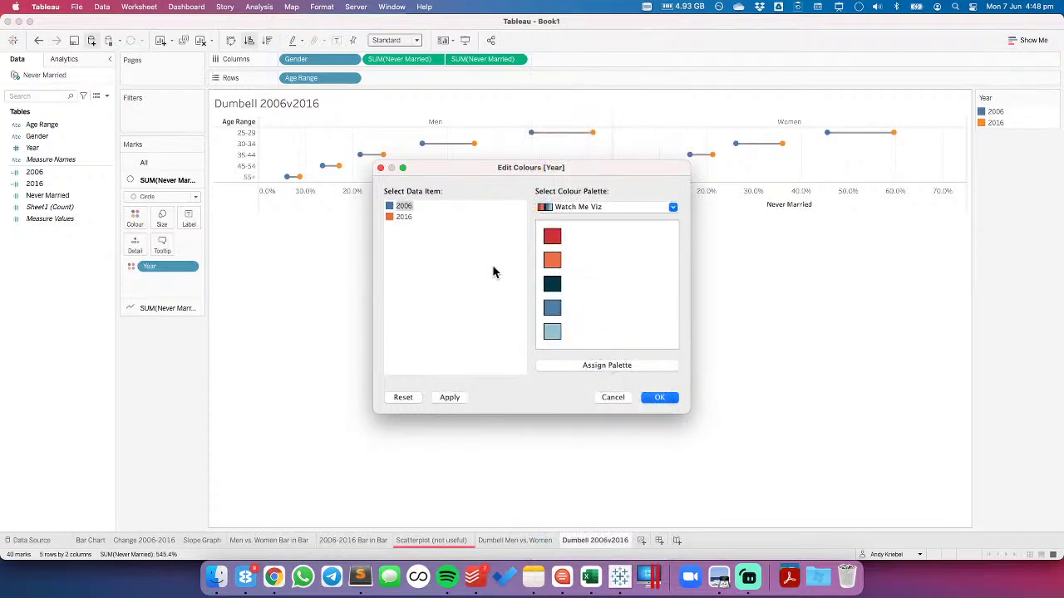
click(552, 308)
click(658, 398)
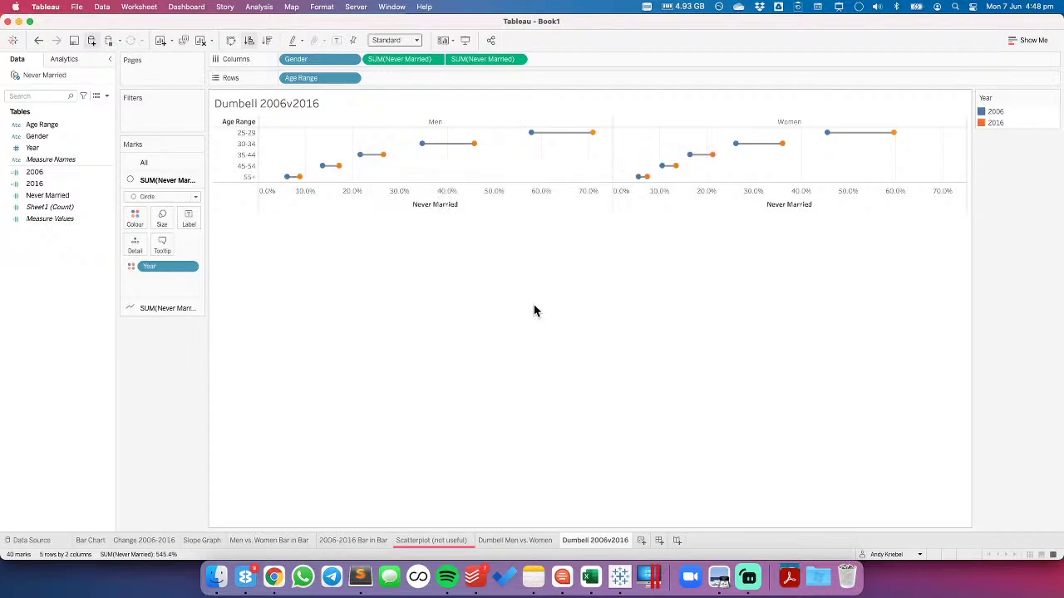
Try to duplicate the Dumbell 2006v2016 worksheet
right_click(609, 540)
click(635, 438)
key(super+Tab)
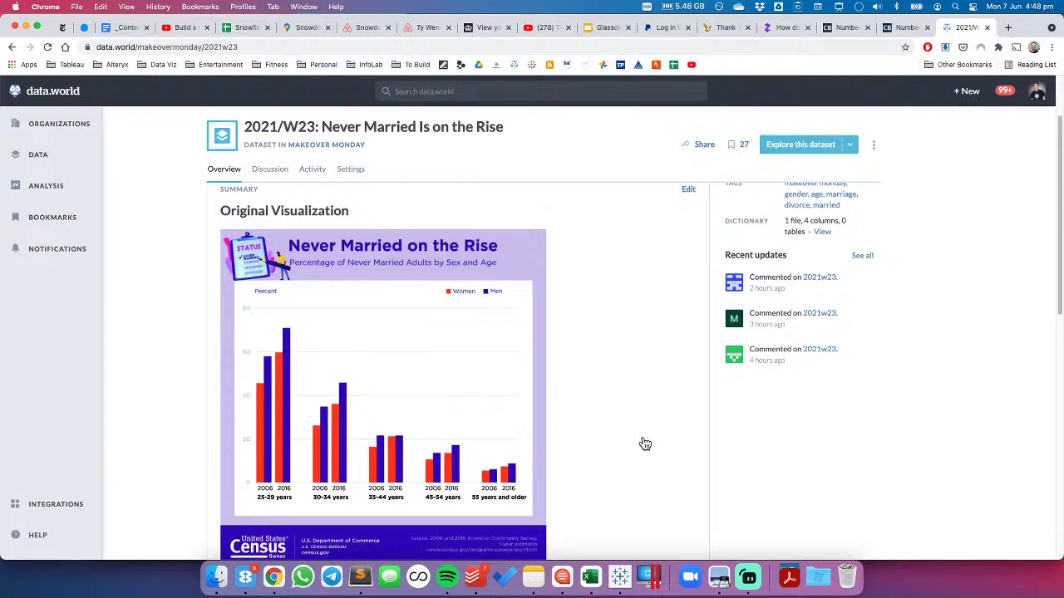
key(super+Tab)
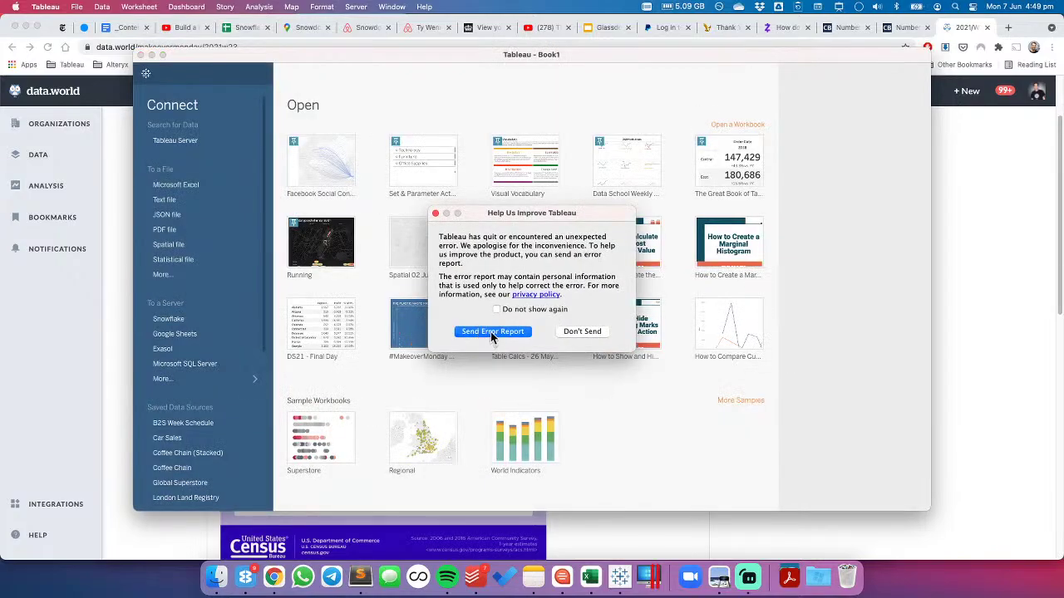
Send the error report and restore the recovered Book1 workbook in a maximised window
click(493, 332)
click(641, 370)
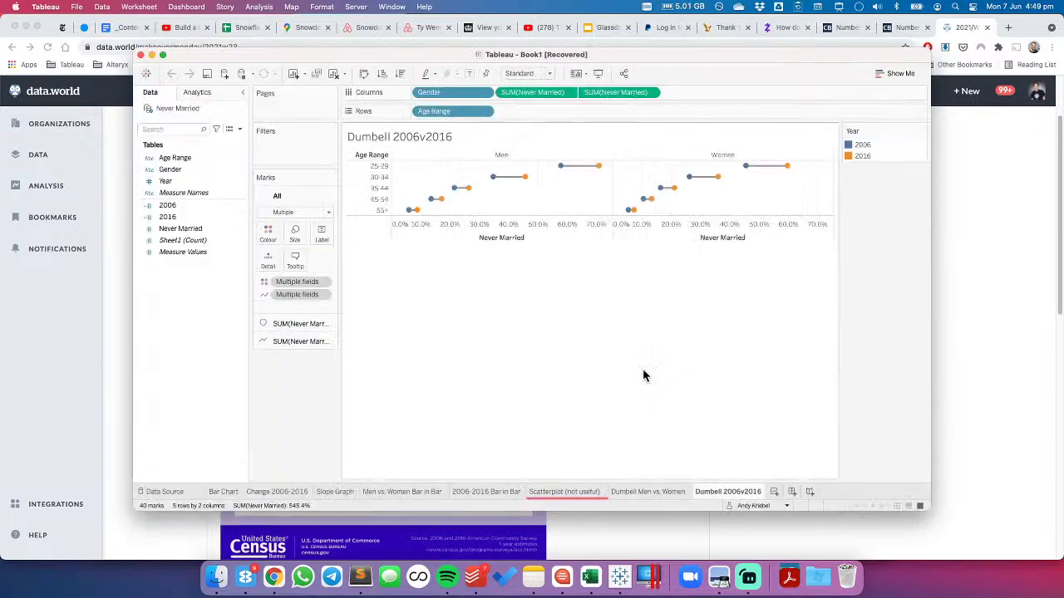
double_click(455, 56)
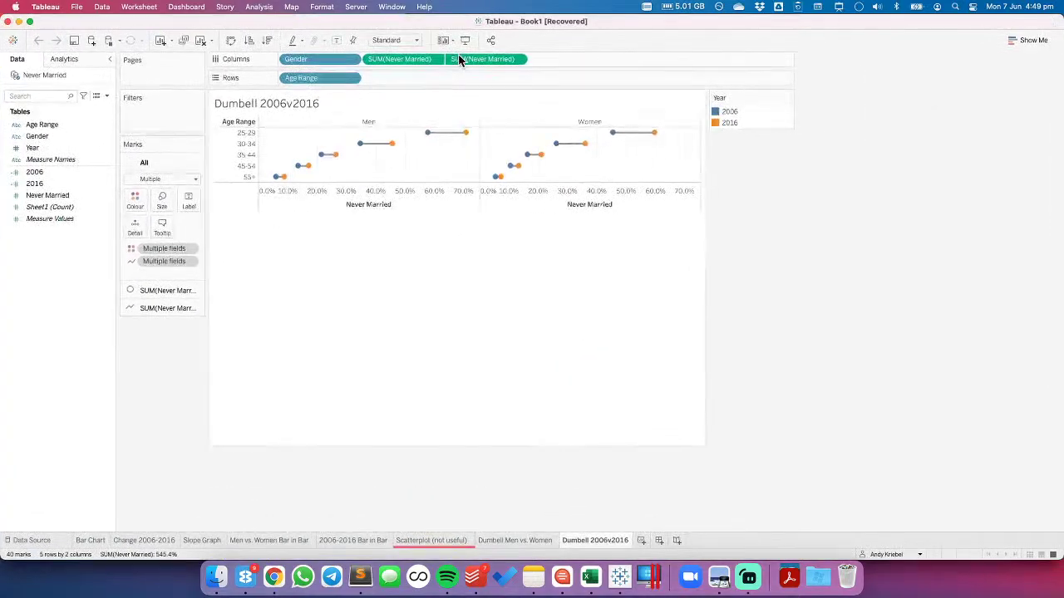
Start saving the workbook in the 2021 folder of Makeover Monday, using an existing #MakeoverMonday file name as the base
click(73, 40)
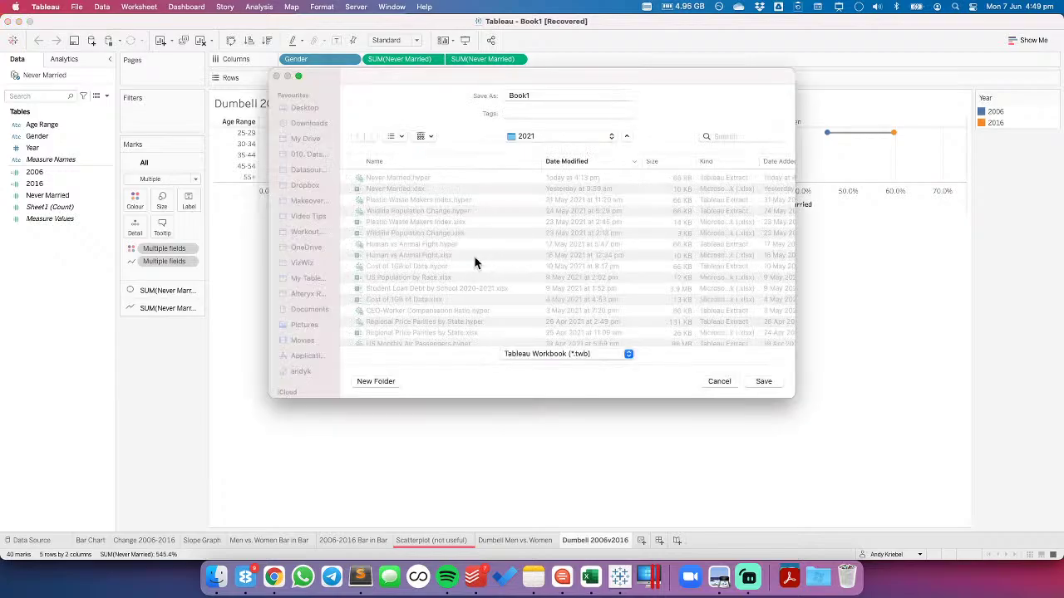
click(309, 202)
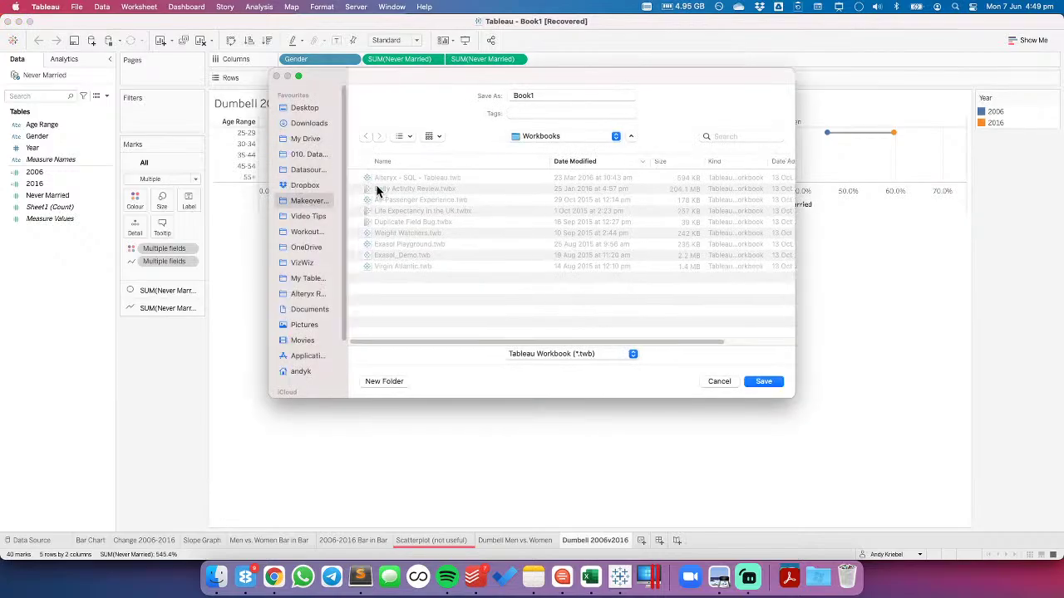
click(368, 180)
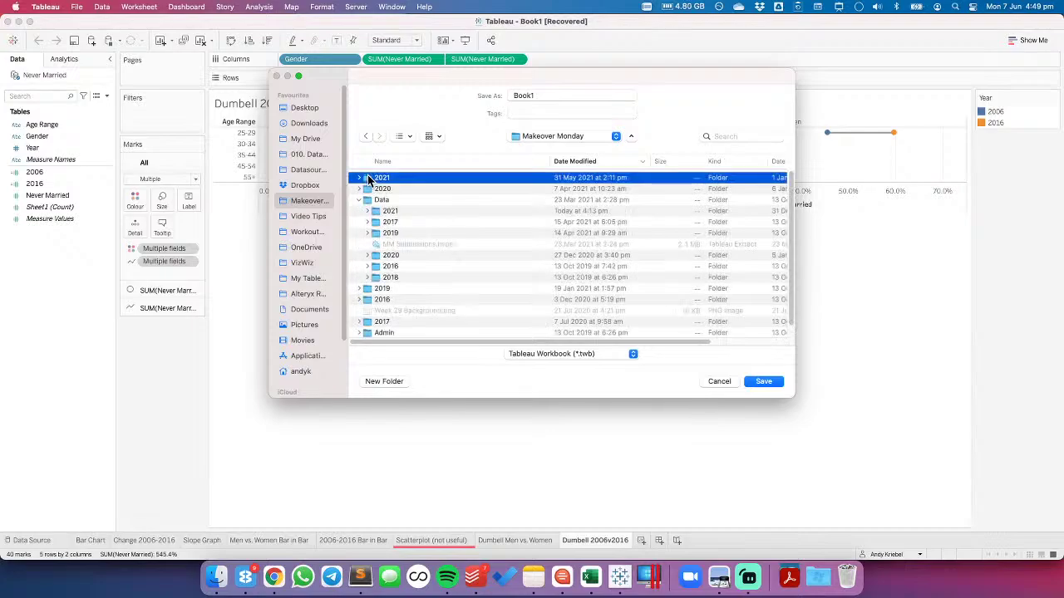
double_click(425, 179)
click(436, 178)
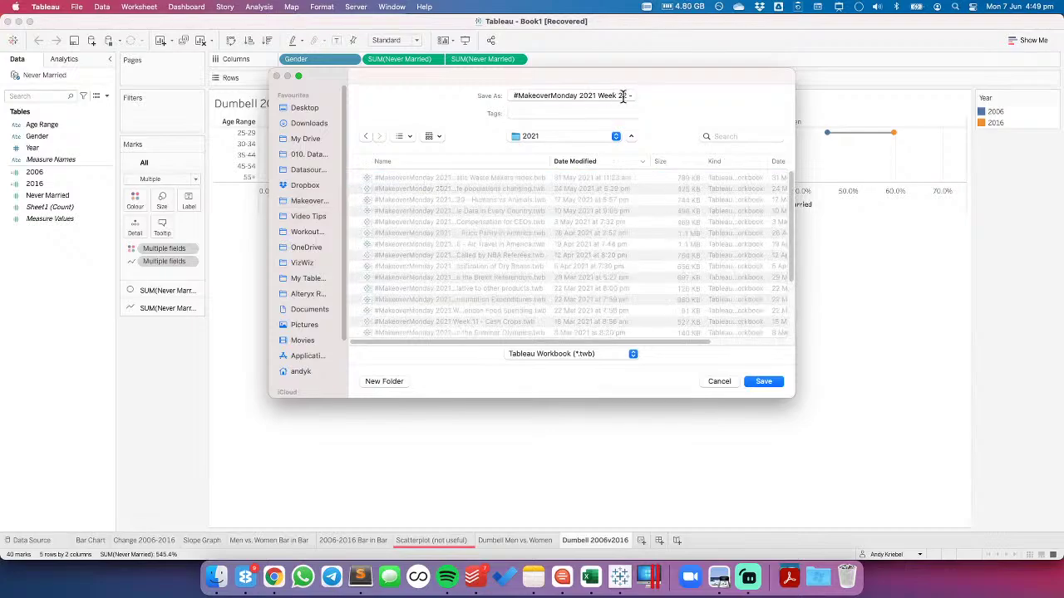
Enter the file name "#MakeoverMonday 2021 Week 23 - Never Married Is on the Rise"
triple_click(622, 95)
text(#MakeoverMonday 2021 Week 23)
text(- Never)
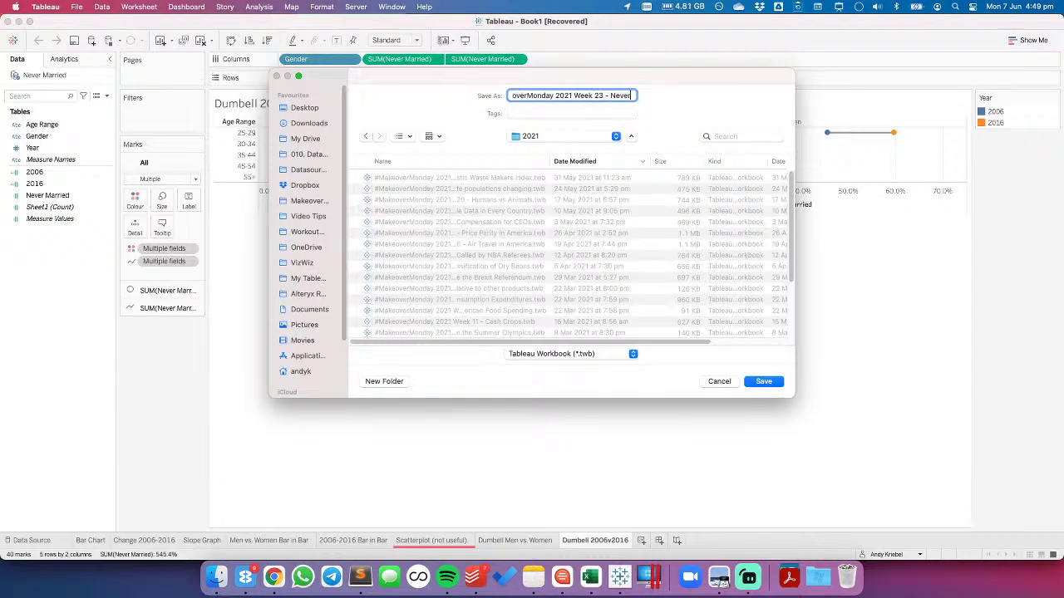
text( Married Is o)
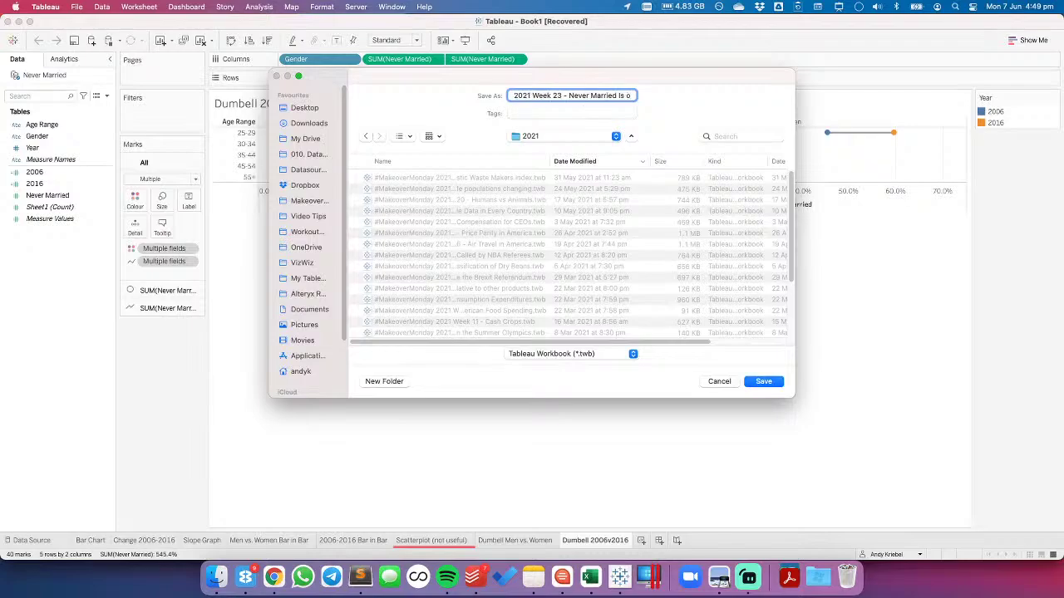
text(n the Rise)
Check the dataset title in Chrome, change the file name's ending to "Never married is on the rise" and save the workbook
key(super+Tab)
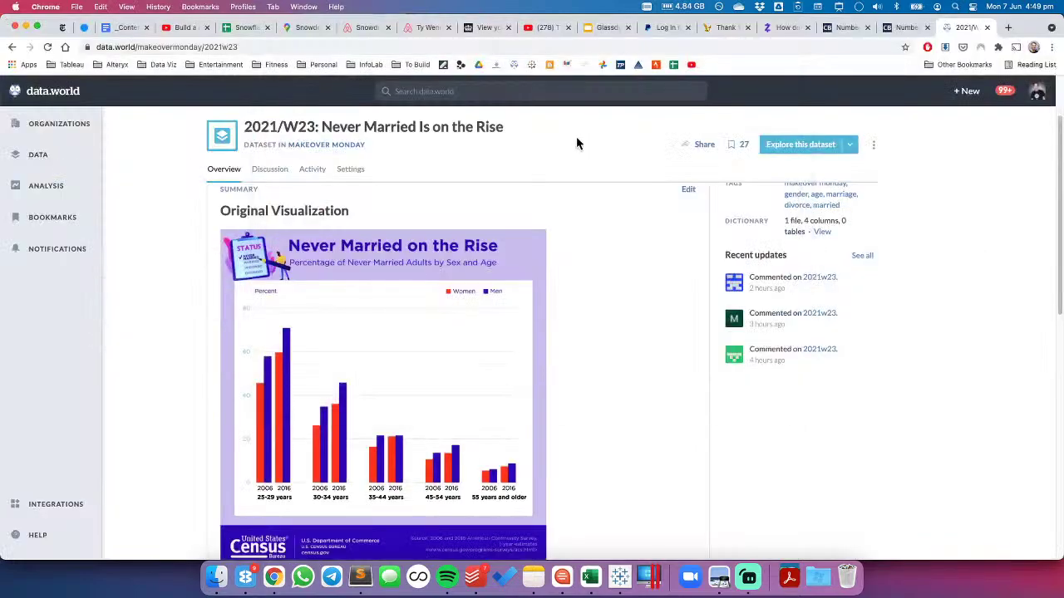
key(super+Tab)
key(BackSpace)
text(on the Ris)
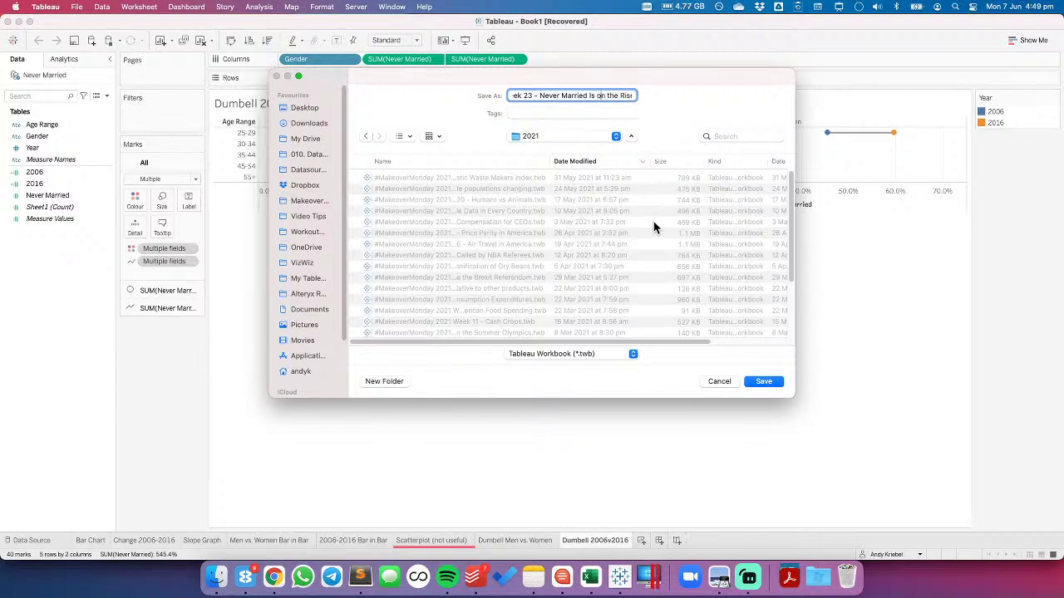
click(567, 94)
key(BackSpace)
text(m)
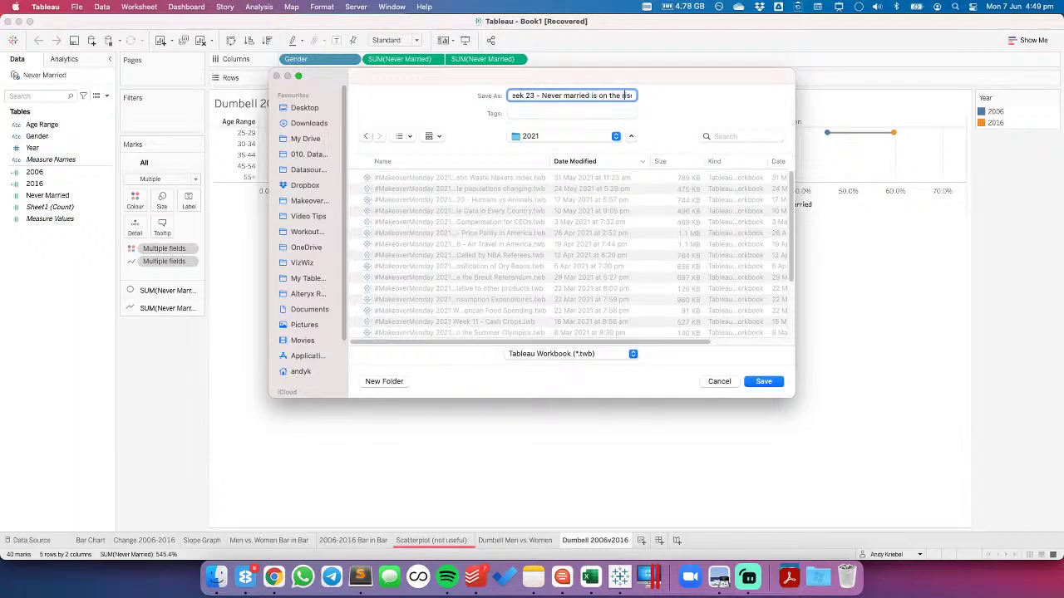
click(764, 382)
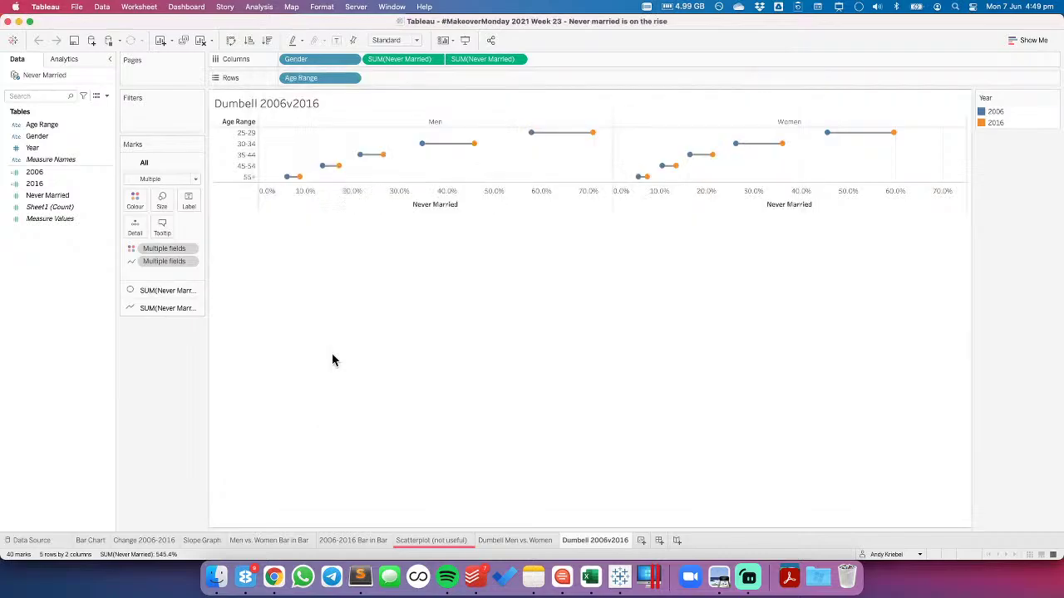
Recolour the Year legend from the Watch Me Viz palette, with blue for 2006 and orange for 2016
double_click(1022, 130)
click(562, 209)
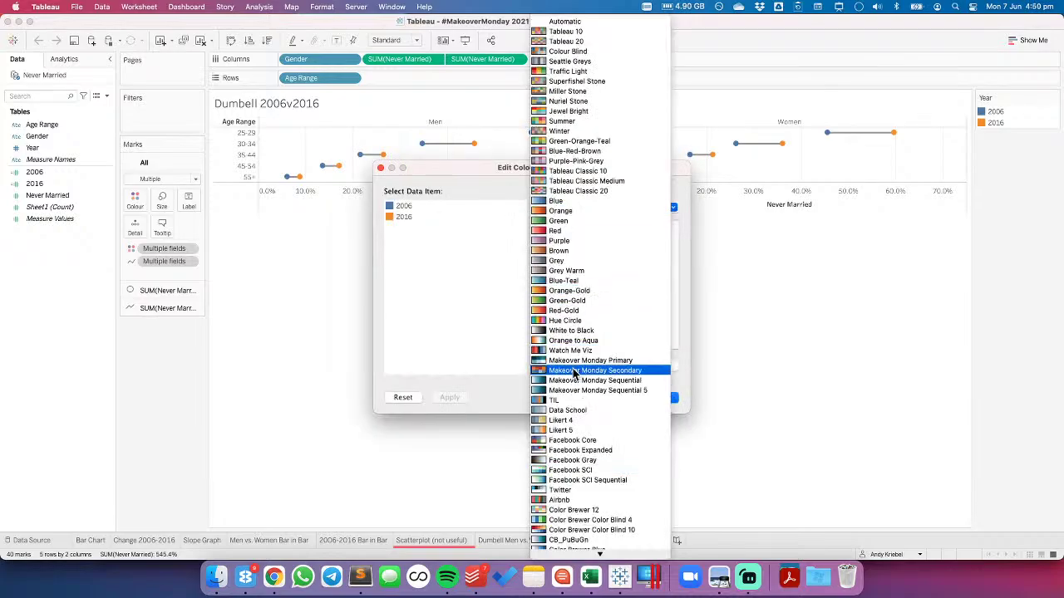
click(574, 350)
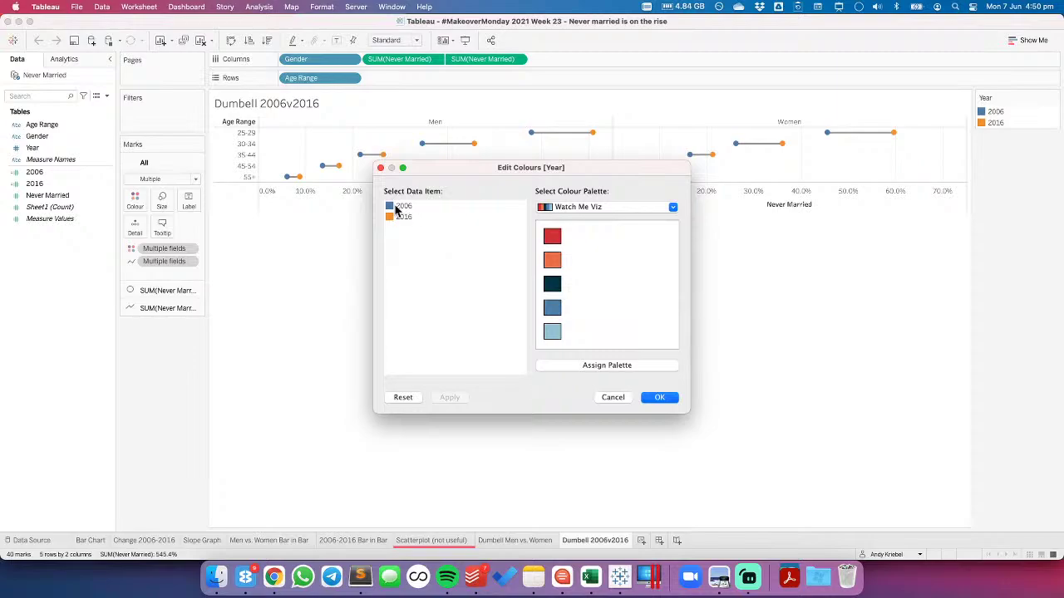
click(400, 207)
click(552, 308)
click(405, 217)
click(552, 237)
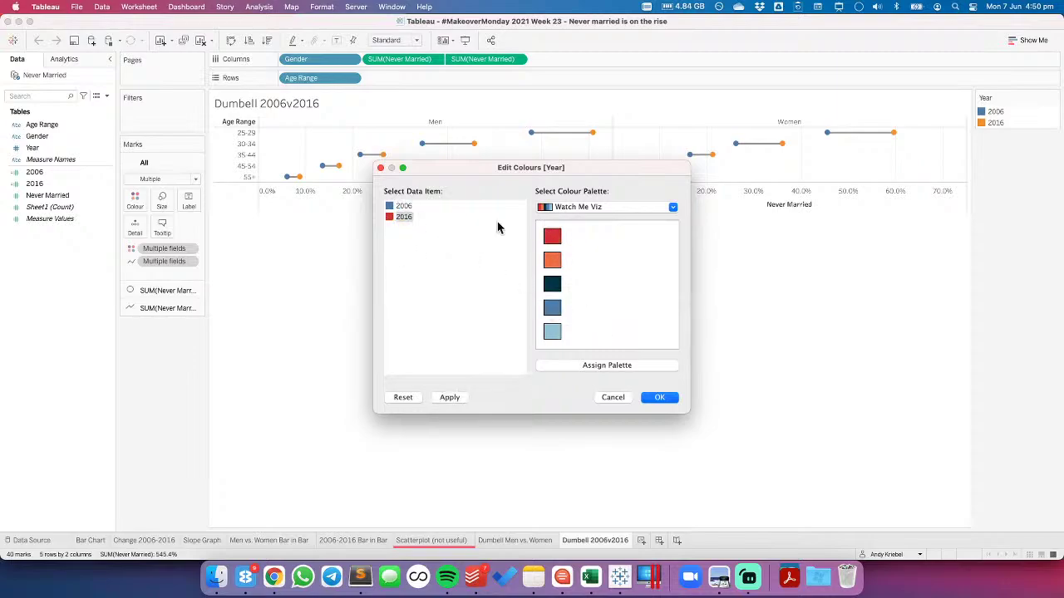
click(553, 262)
click(659, 397)
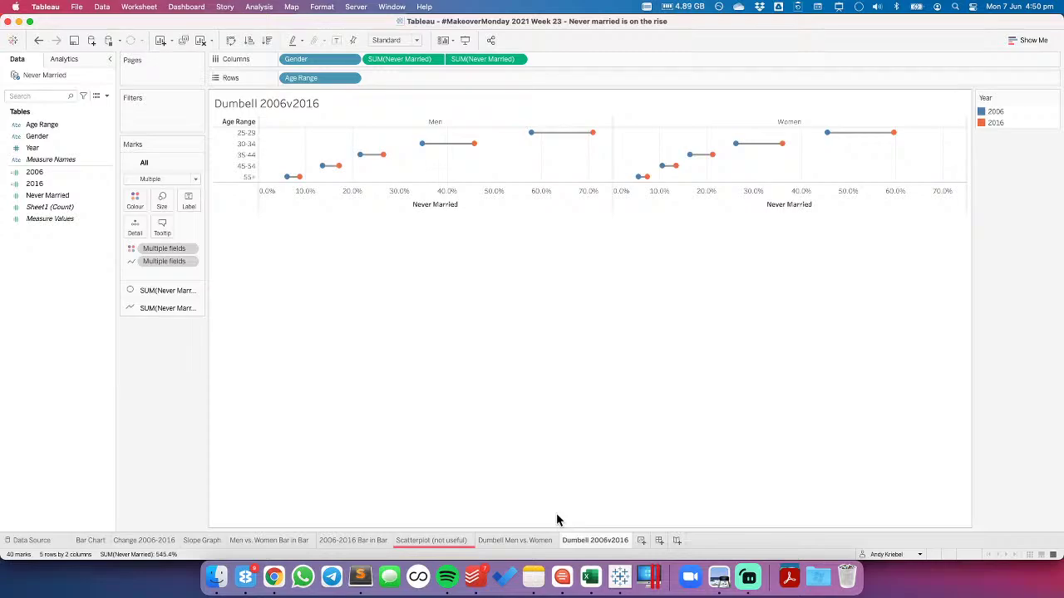
Duplicate the Dumbell 2006v2016 worksheet, then make the copy's connecting lines nearly full thickness and its rows taller
right_click(608, 540)
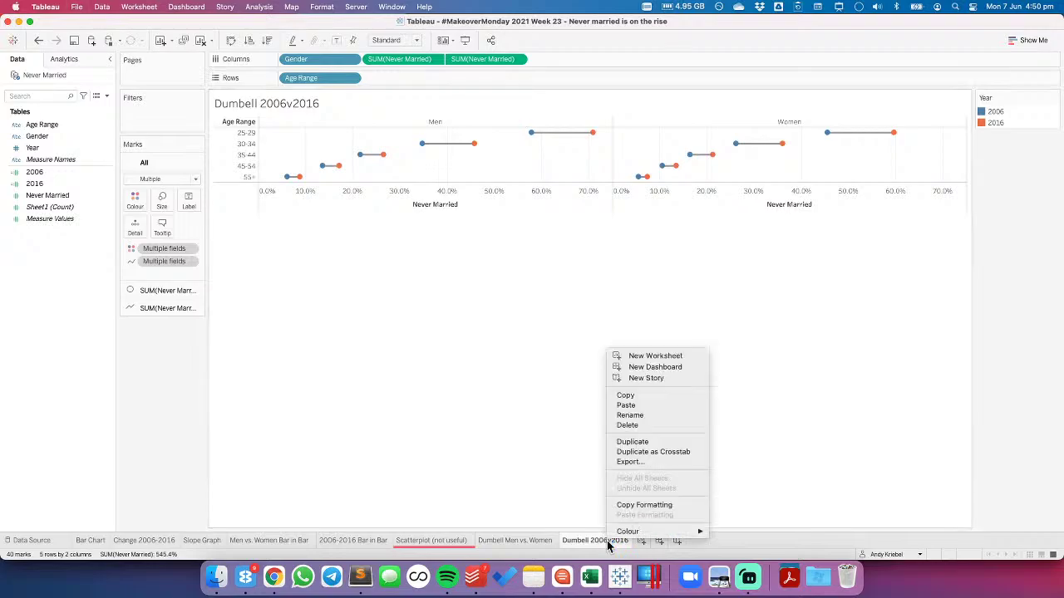
click(638, 449)
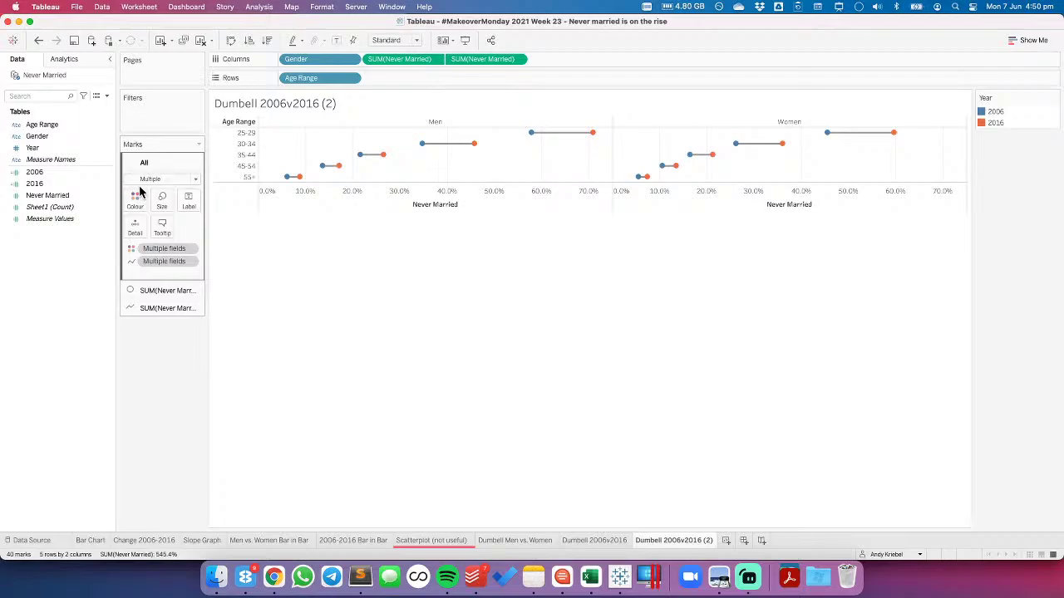
click(157, 308)
click(162, 240)
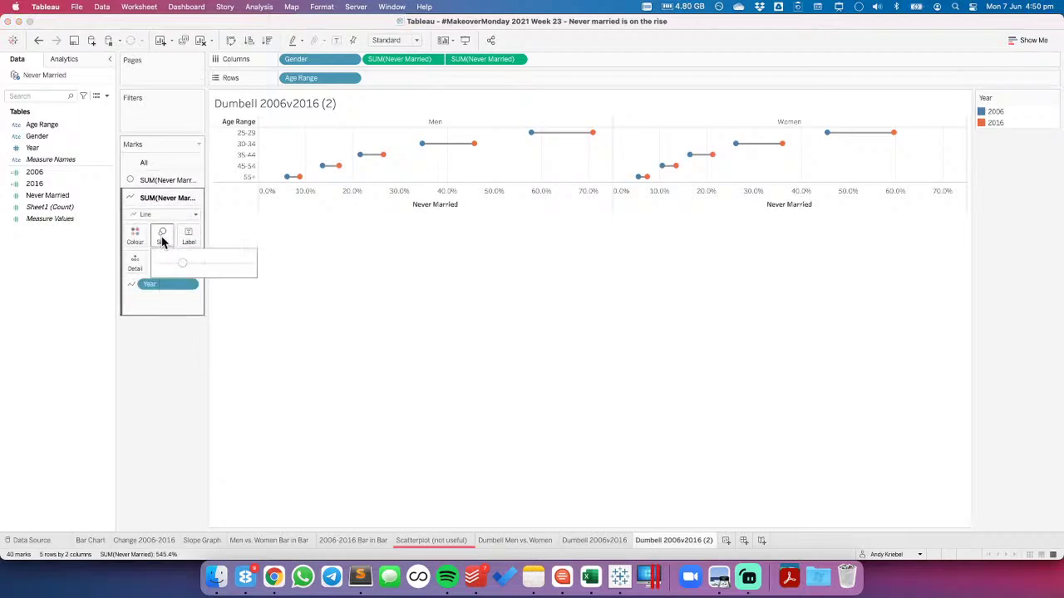
drag(182, 263, 242, 266)
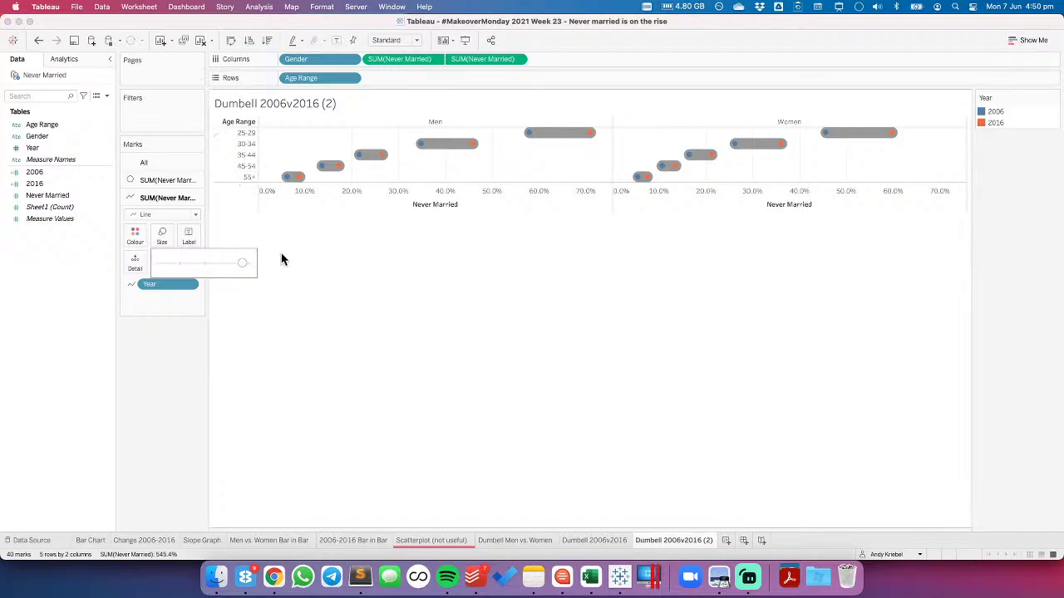
click(241, 182)
drag(237, 171, 237, 182)
Shrink the circle marks so they fit inside the thick lines and give them a white border
click(160, 180)
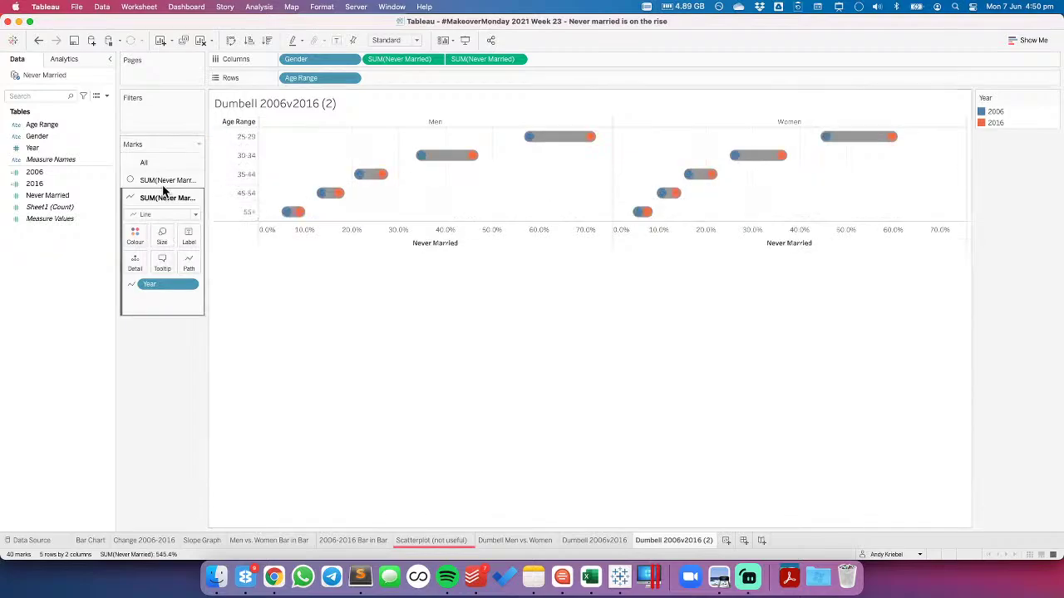
click(163, 223)
drag(184, 248, 173, 250)
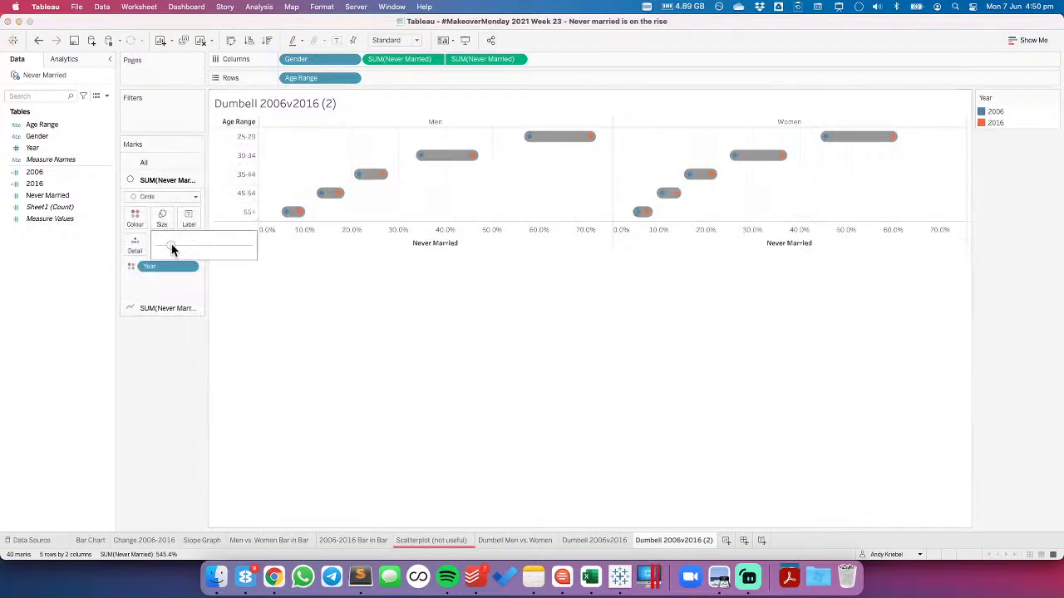
click(134, 218)
click(182, 311)
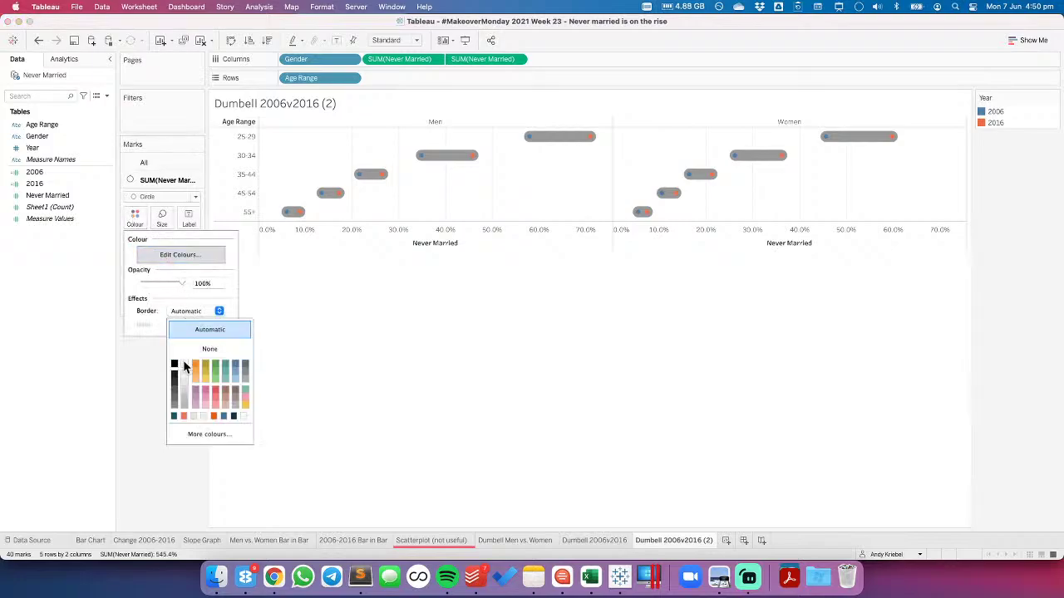
click(179, 364)
click(330, 336)
Change the colour of the thick connecting lines to light grey
click(170, 309)
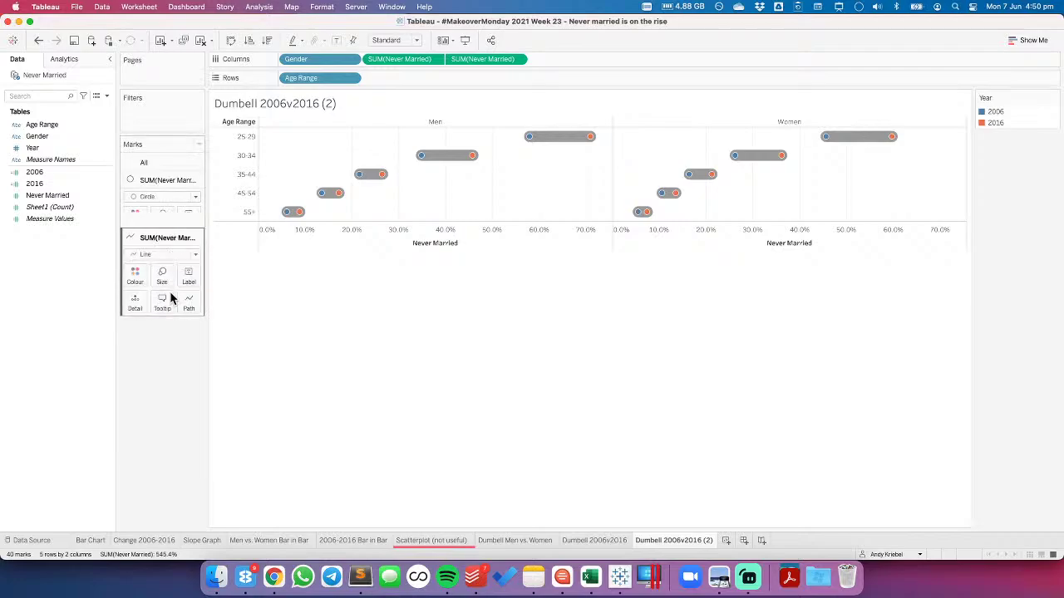
click(133, 240)
click(151, 293)
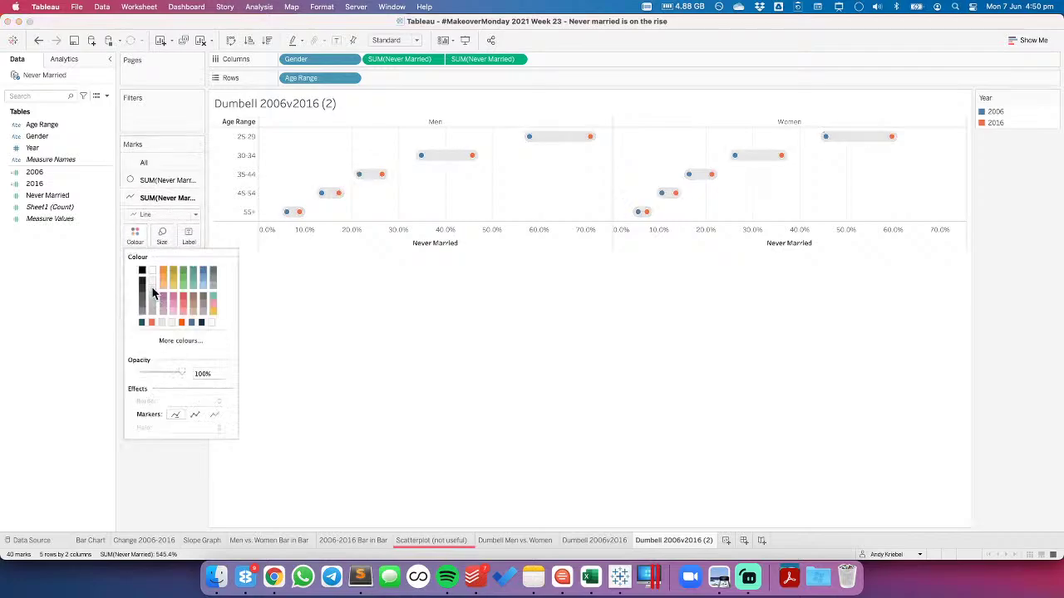
click(407, 343)
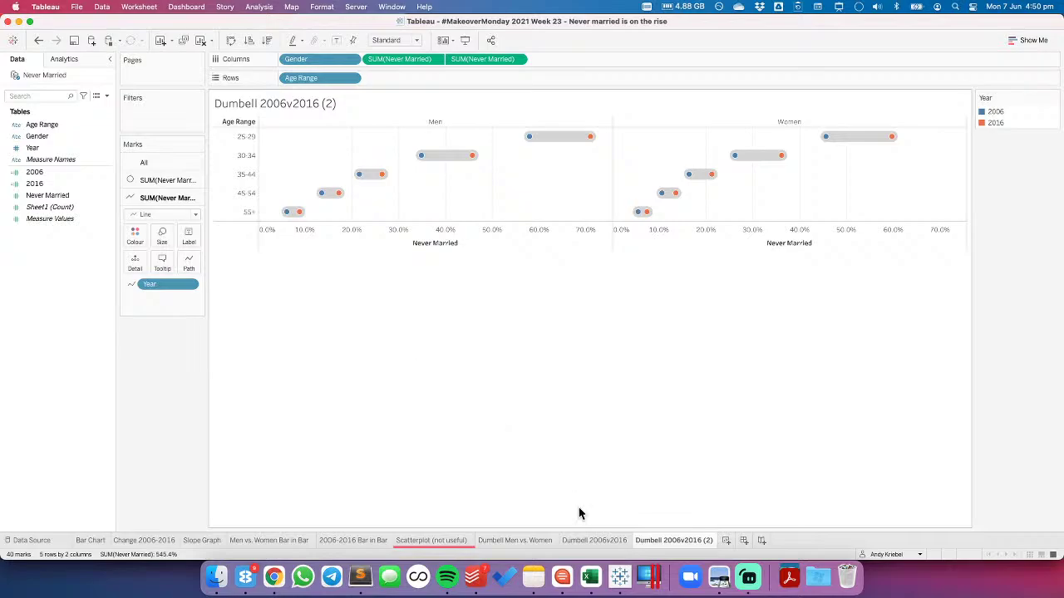
Rename the Dumbell 2006v2016 (2) worksheet as "Peas in a Pod" and add a new blank worksheet
click(607, 540)
click(673, 540)
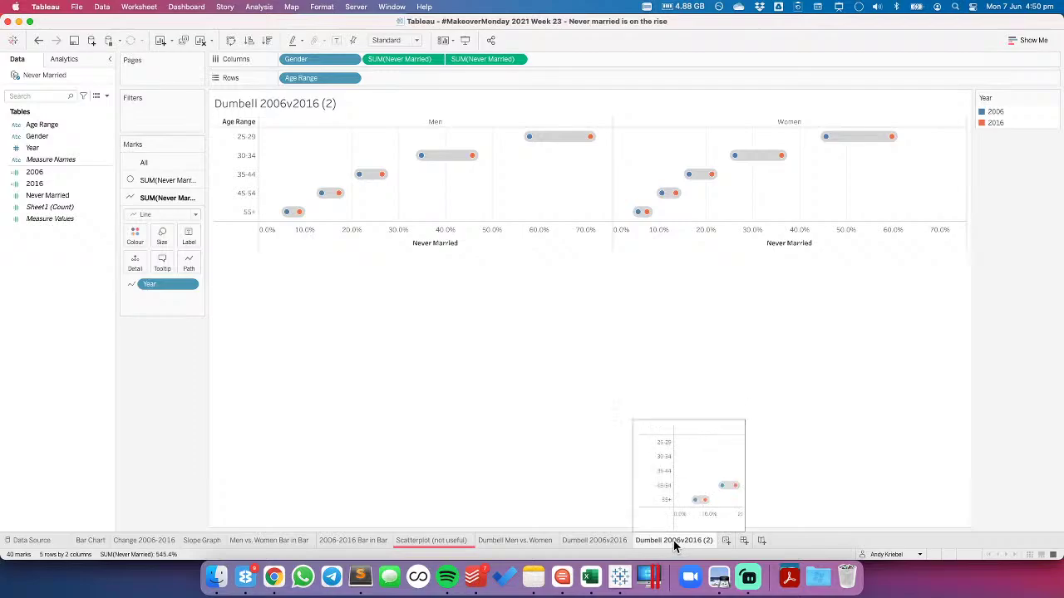
double_click(673, 540)
text(Peas)
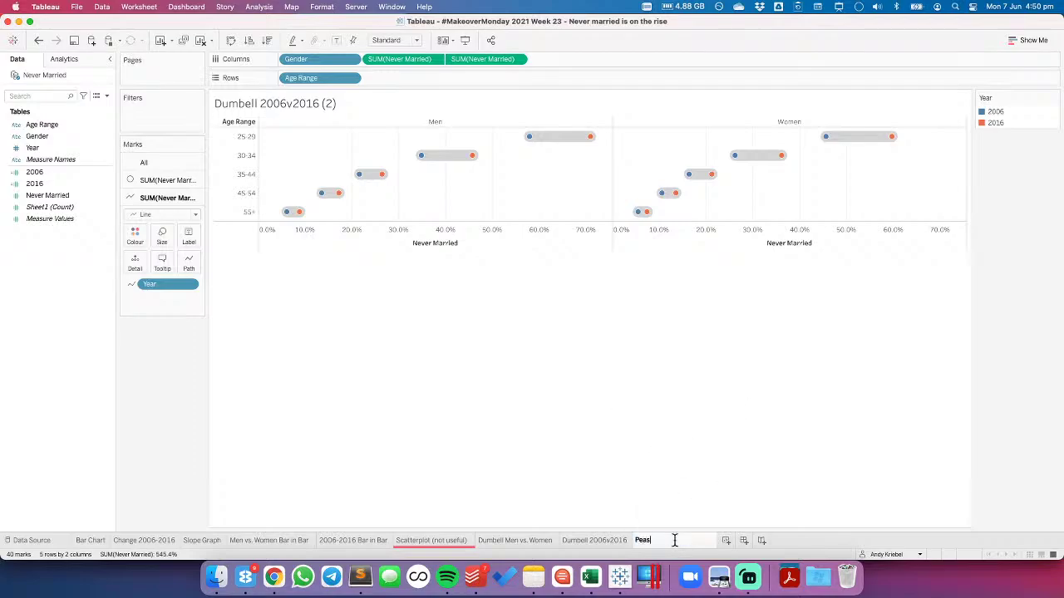
text( in a Pod)
key(Return)
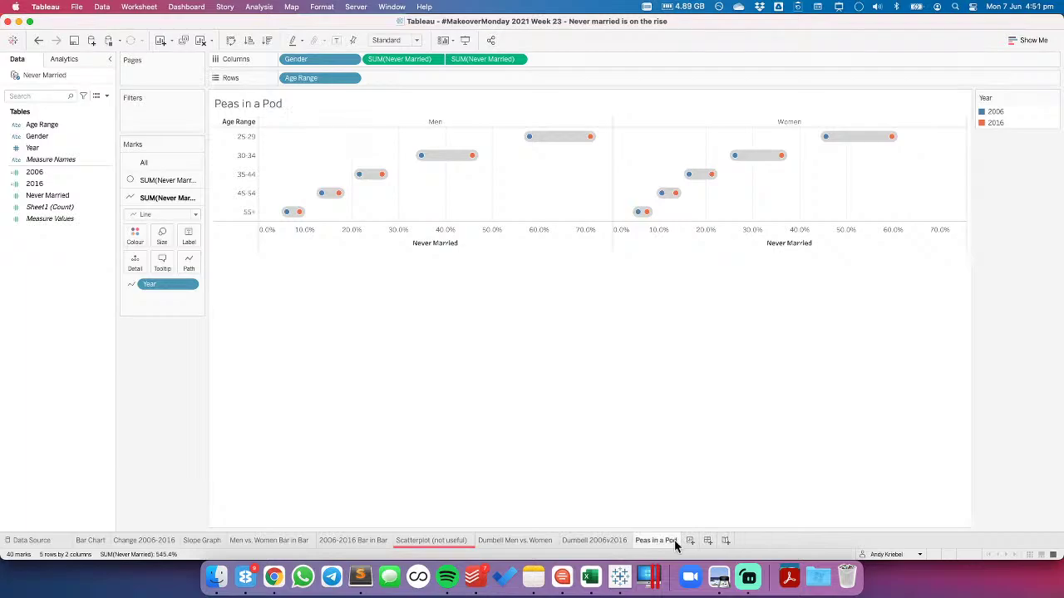
mouse_move(674, 540)
click(691, 541)
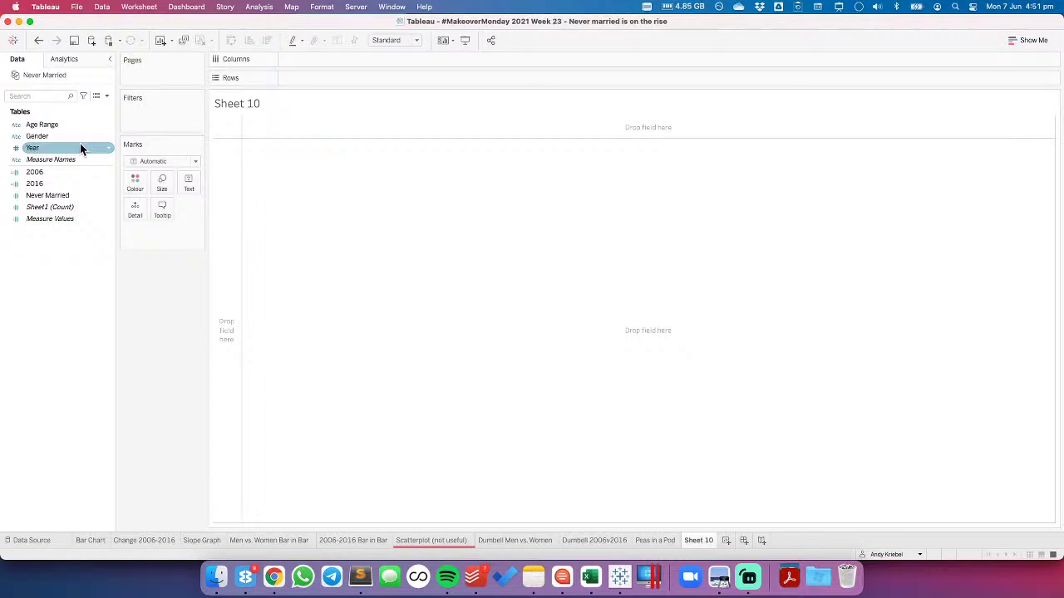
Duplicate the Bar Chart worksheet and name the copy "Bar Chart w/ Change"
click(91, 540)
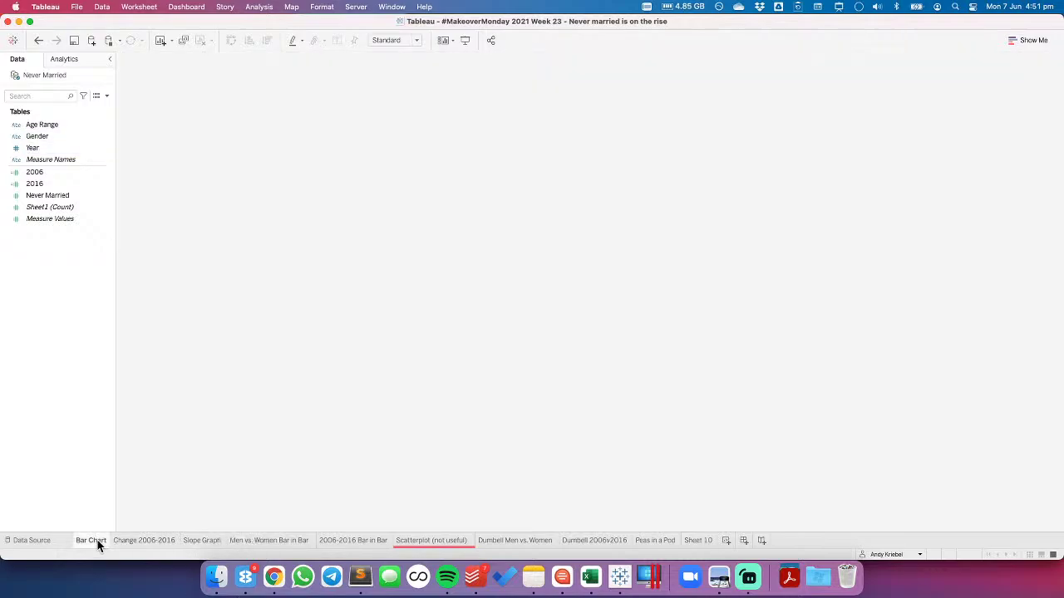
right_click(98, 545)
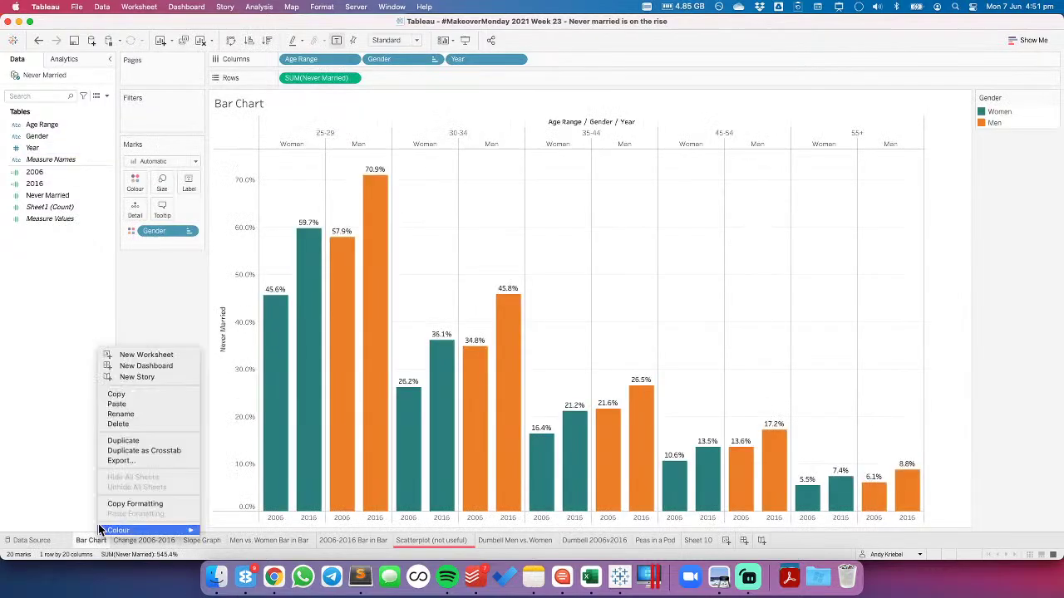
click(125, 441)
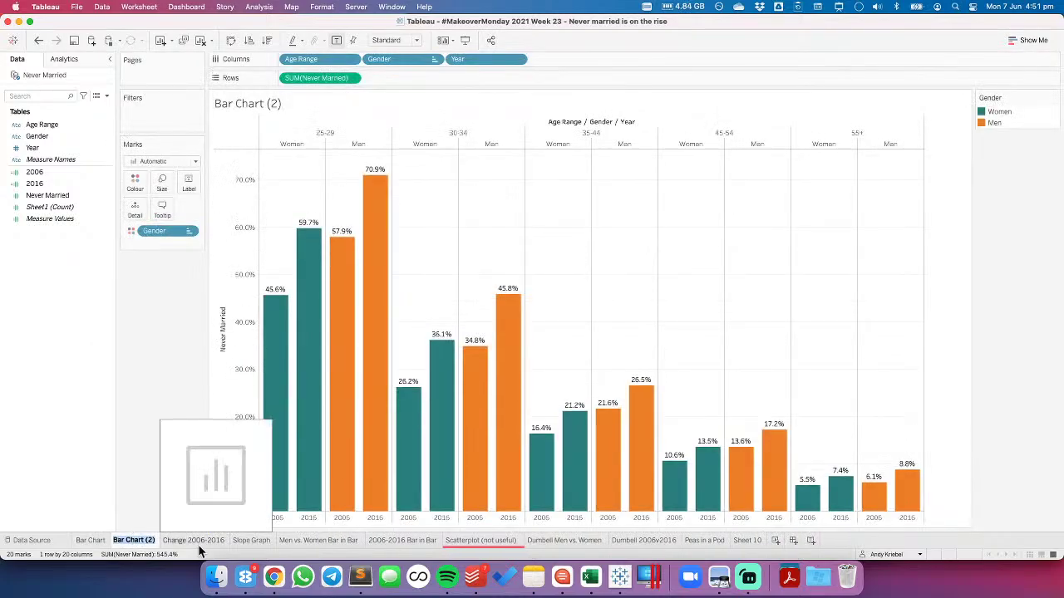
text(Bar C)
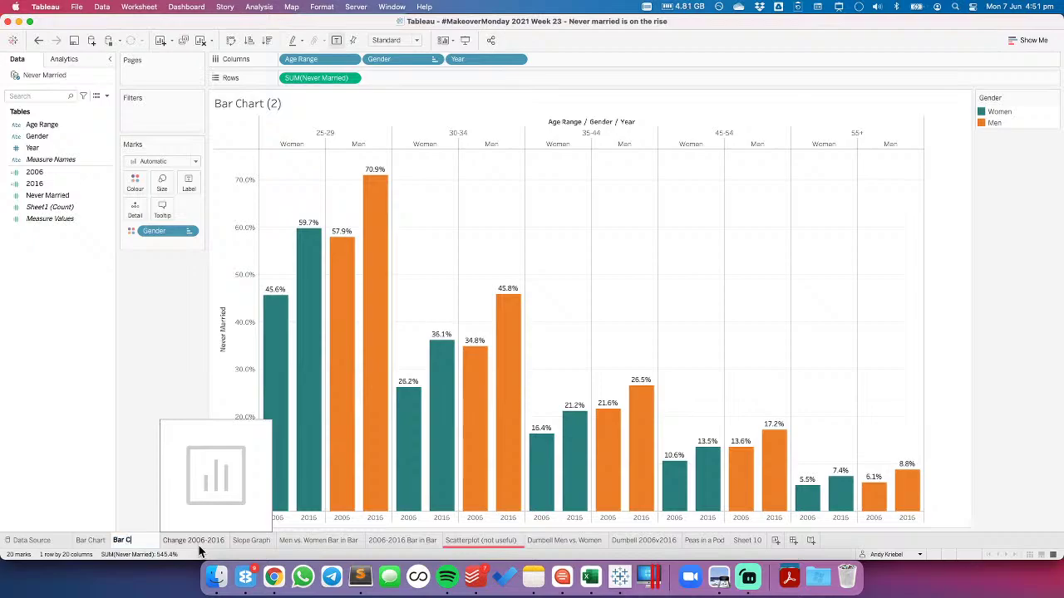
text(hart w/ Change)
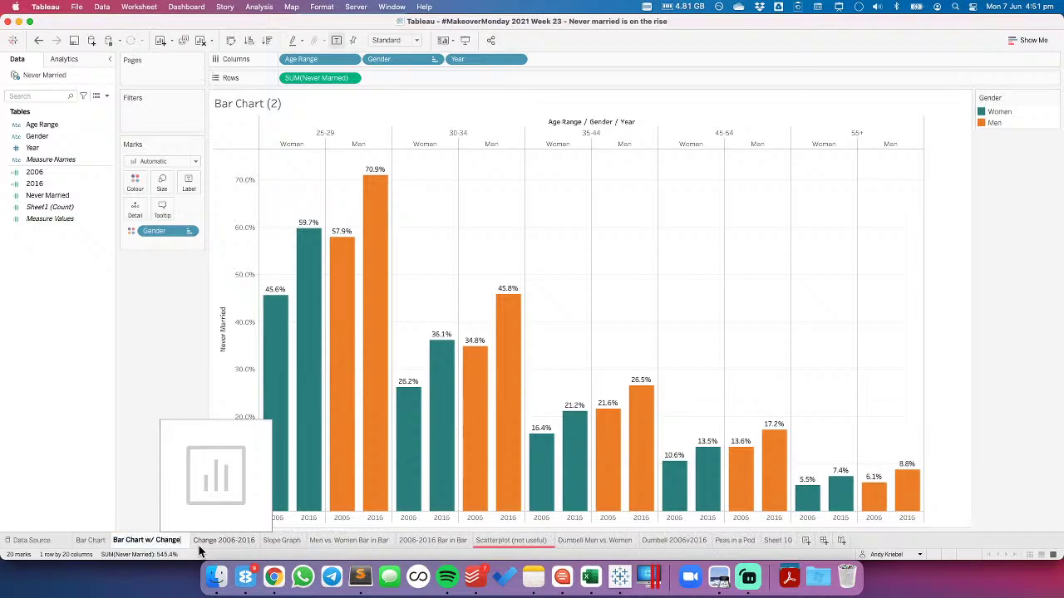
key(Return)
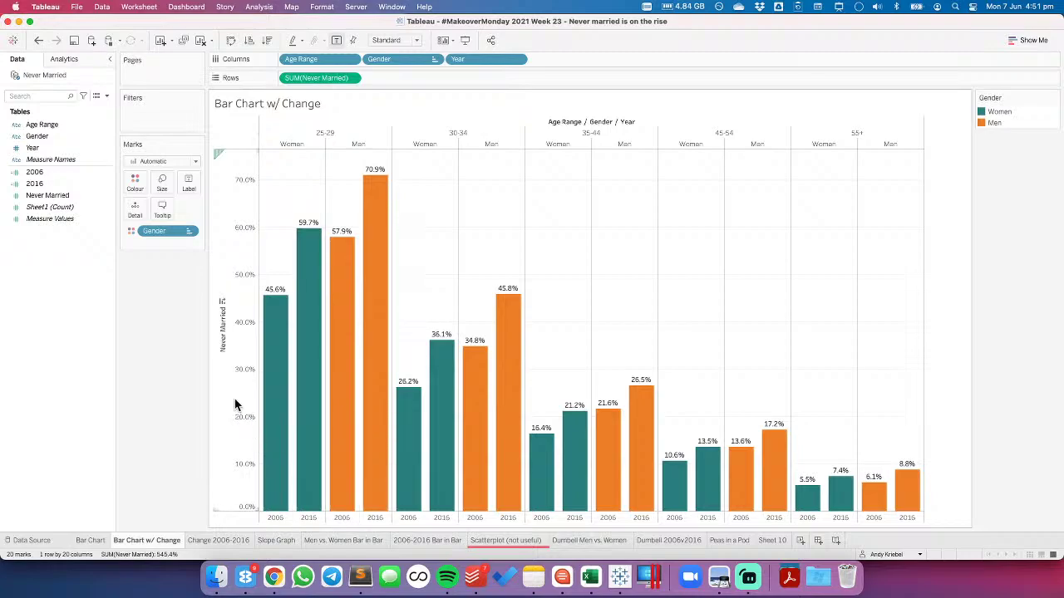
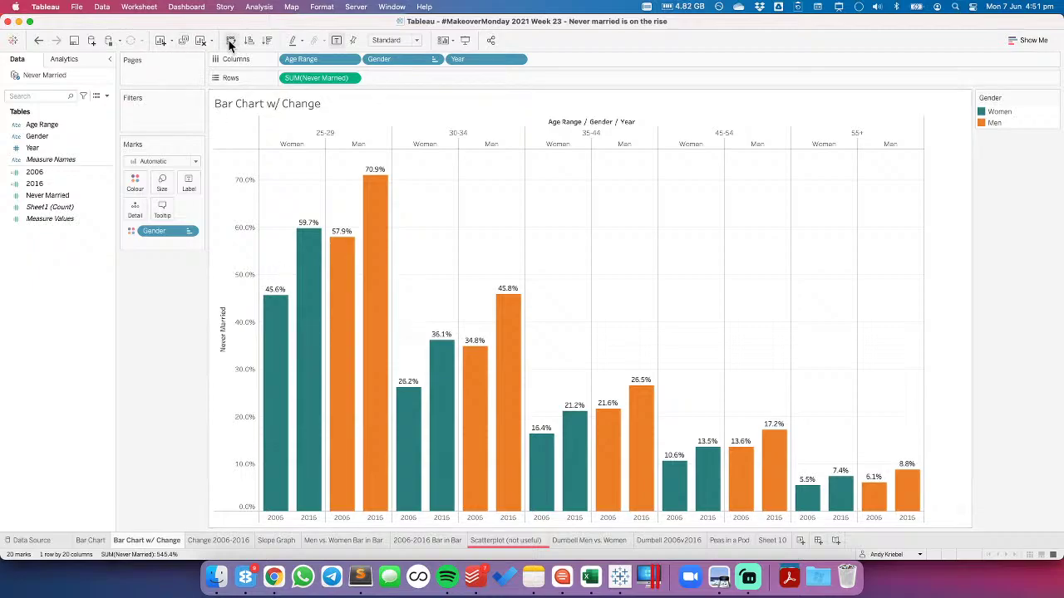
Swap the chart's rows and columns to get horizontal bars and fit the chart to Entire View
mouse_move(139, 545)
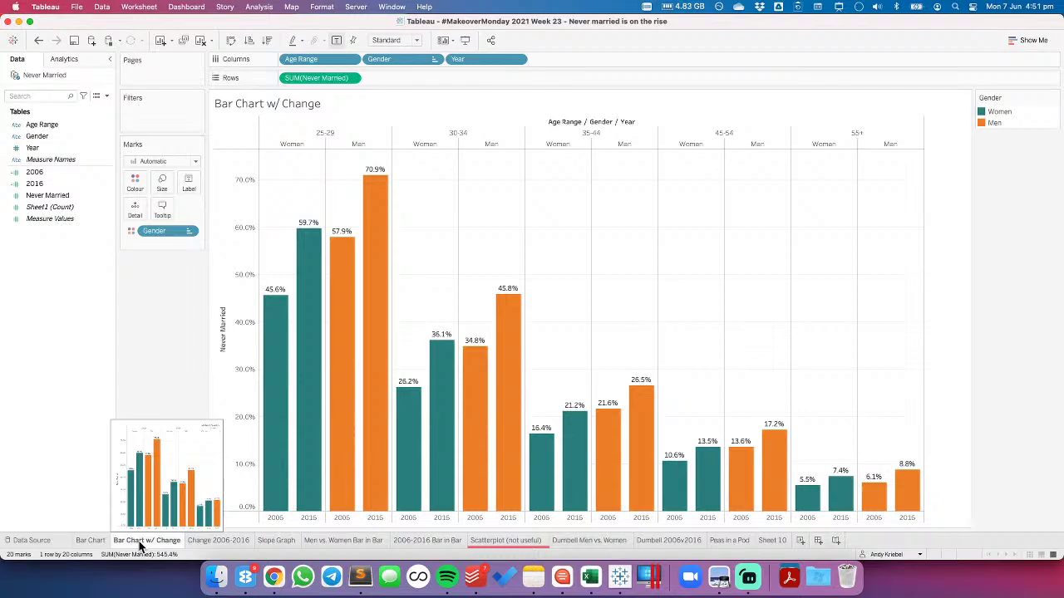
right_click(141, 546)
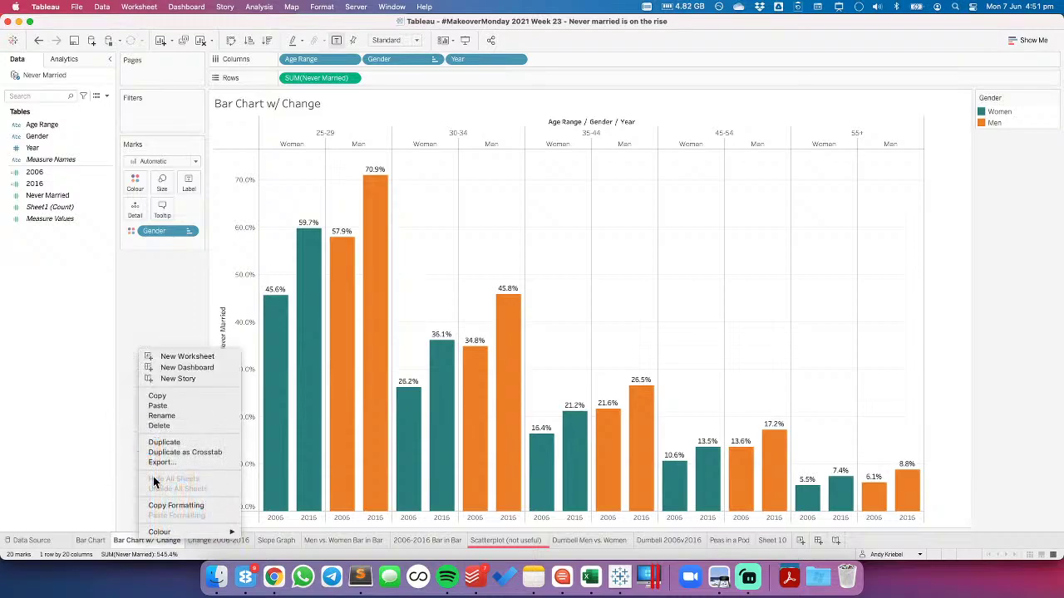
click(147, 307)
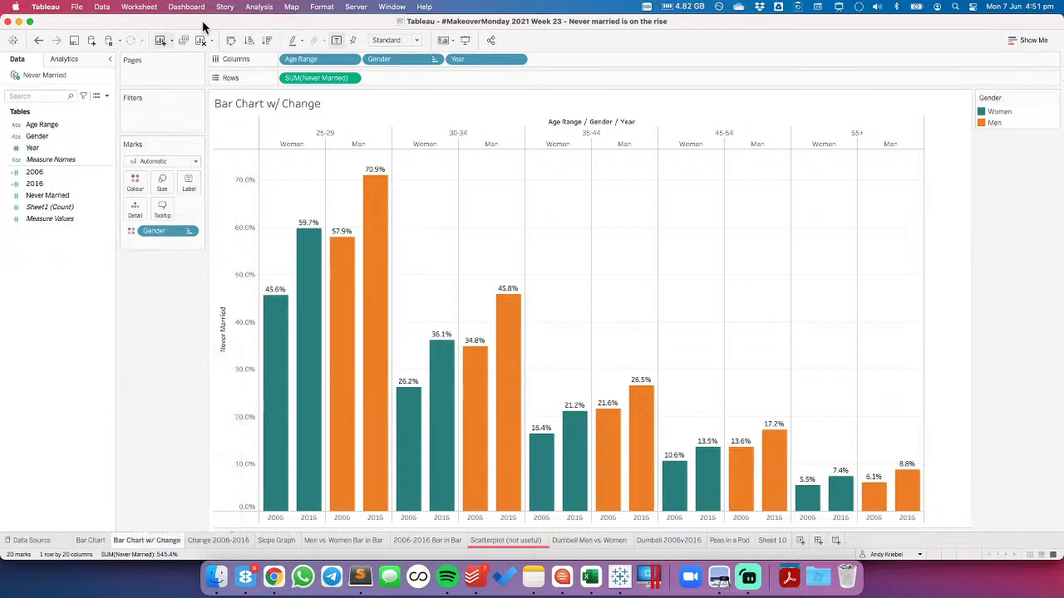
click(231, 39)
click(393, 40)
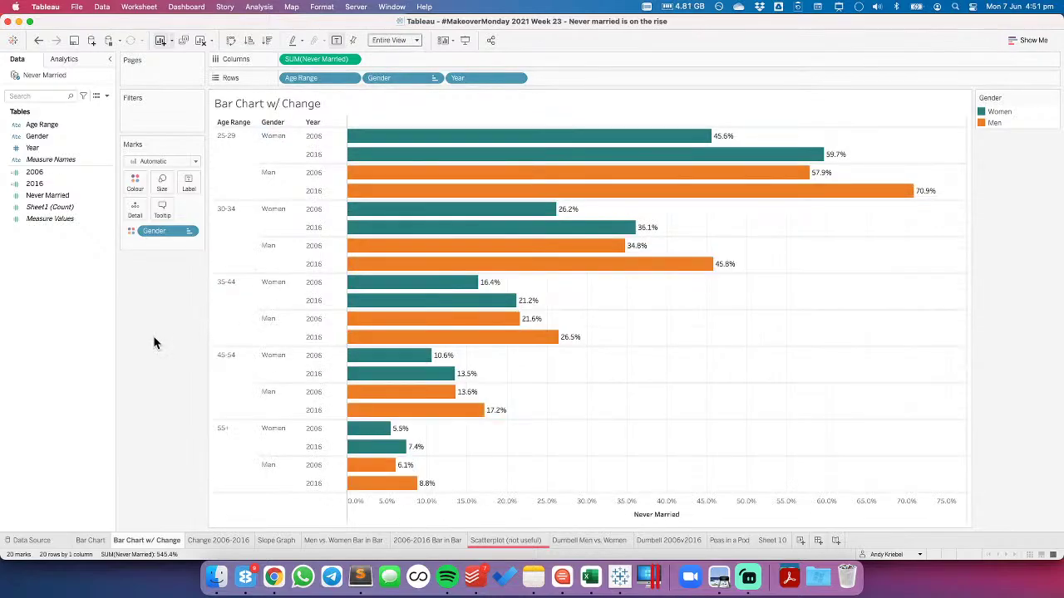
Add the 2016 measure as a dual axis alongside Never Married and show all marks as bars
click(47, 184)
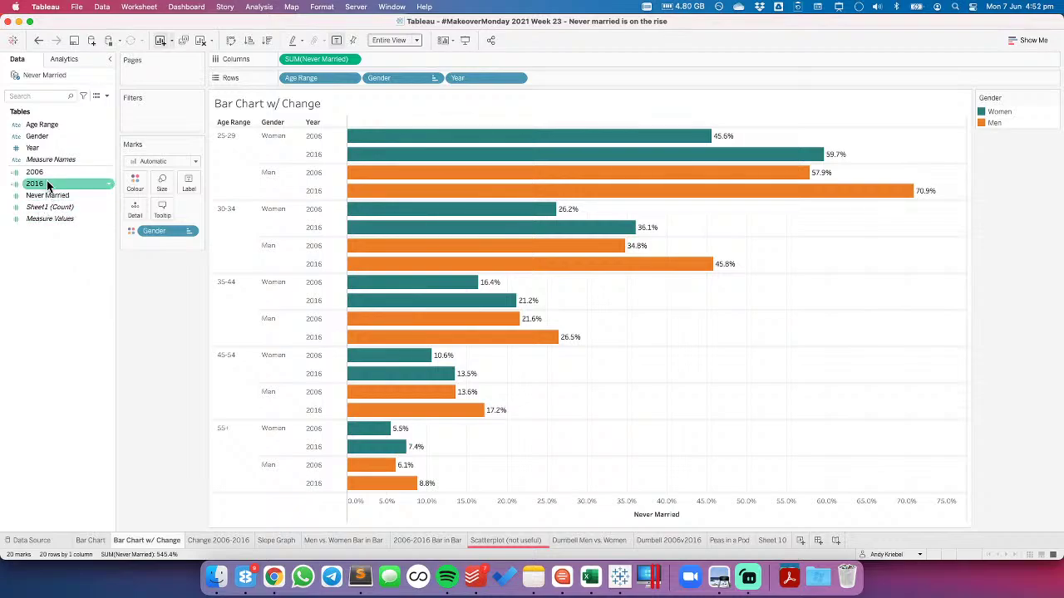
drag(48, 187, 416, 134)
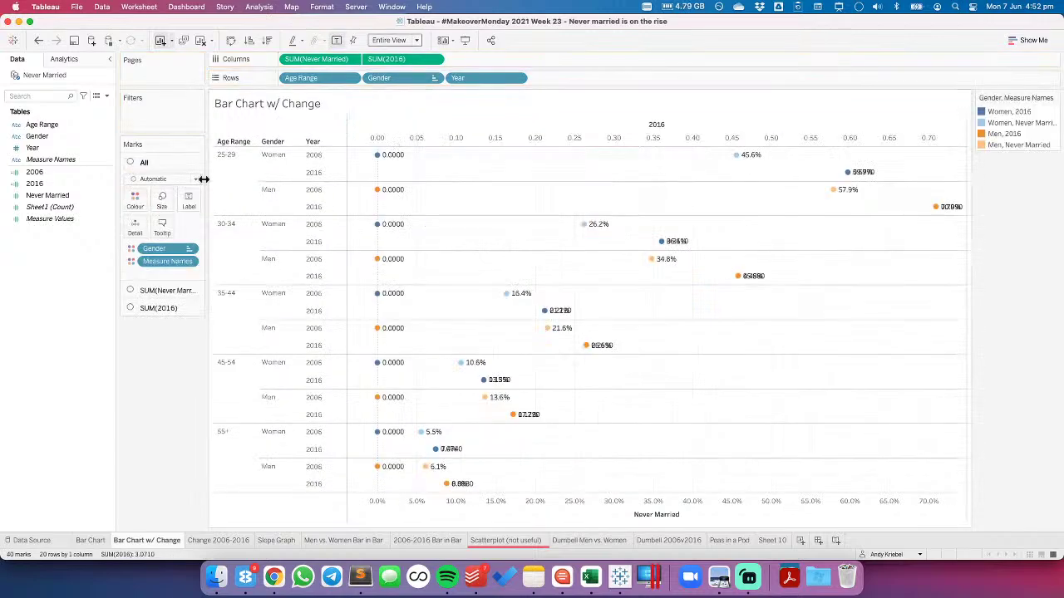
click(170, 179)
click(160, 204)
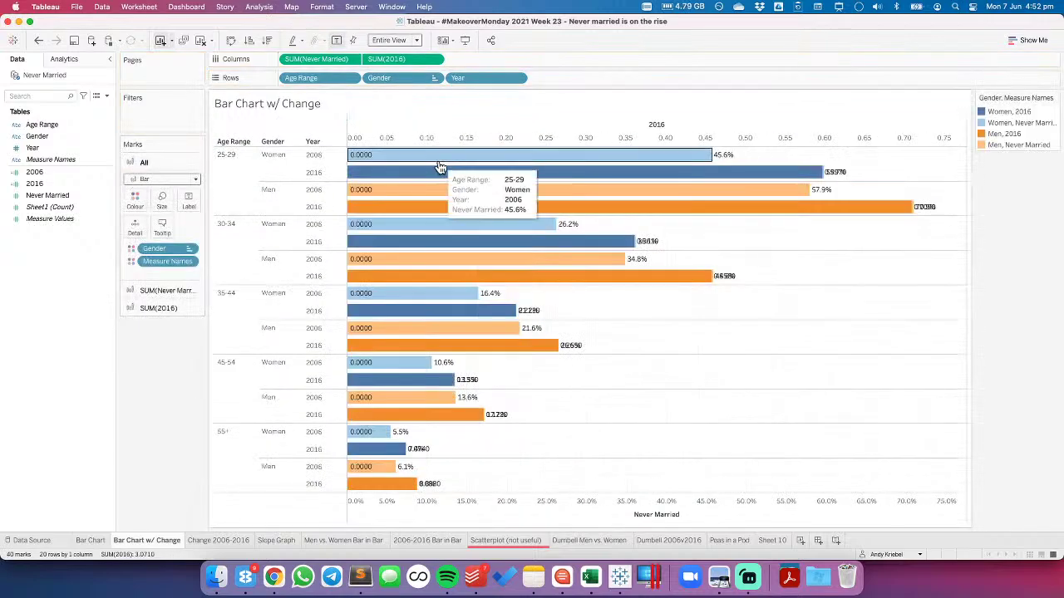
Try splitting the bars by moving Measure Names from colour to Rows, between Gender and Year
drag(167, 261, 121, 333)
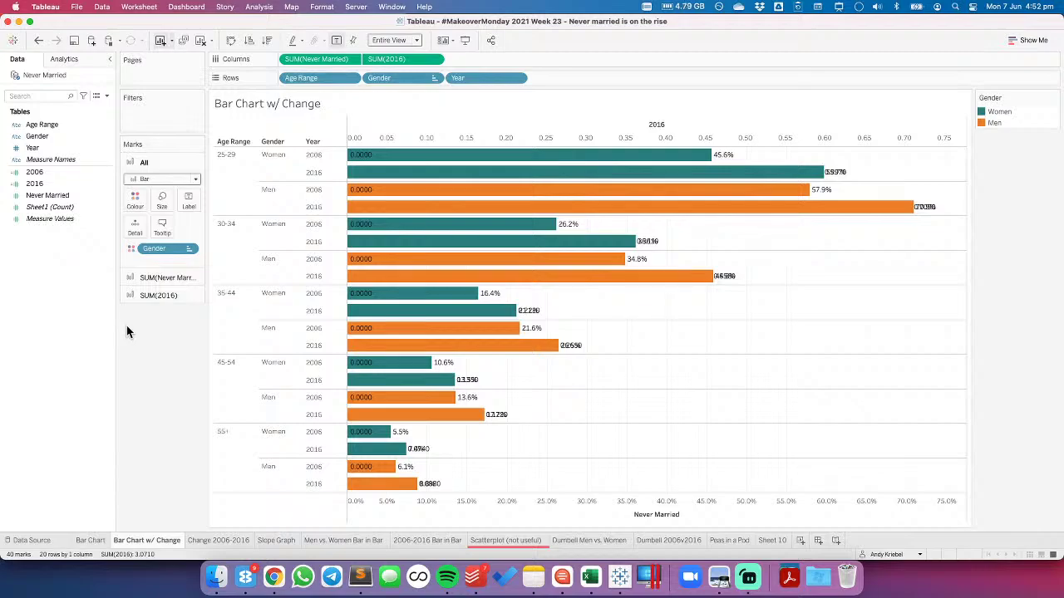
click(38, 40)
drag(147, 261, 558, 84)
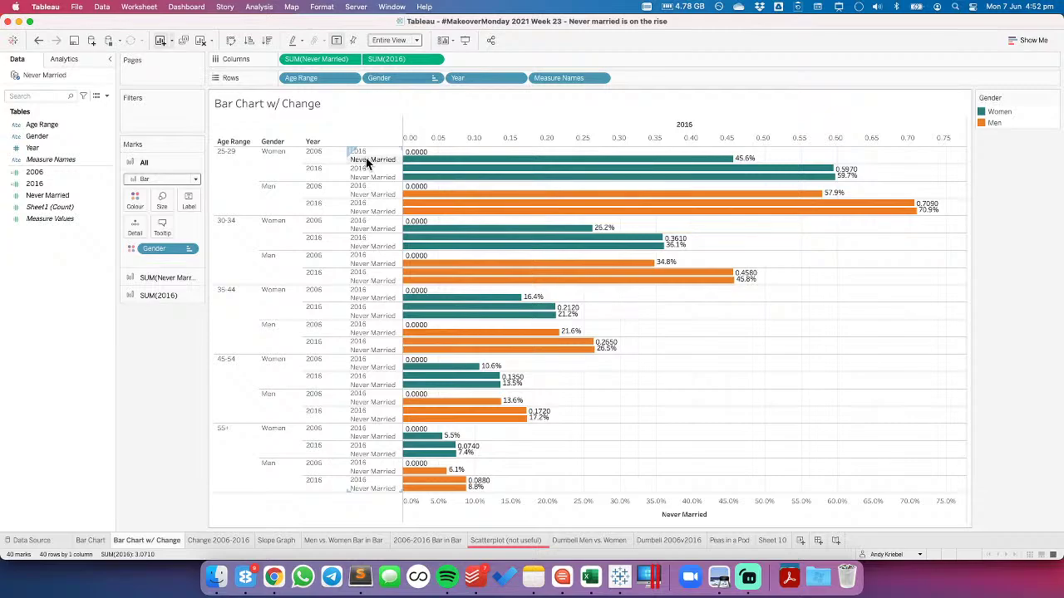
drag(553, 78, 450, 80)
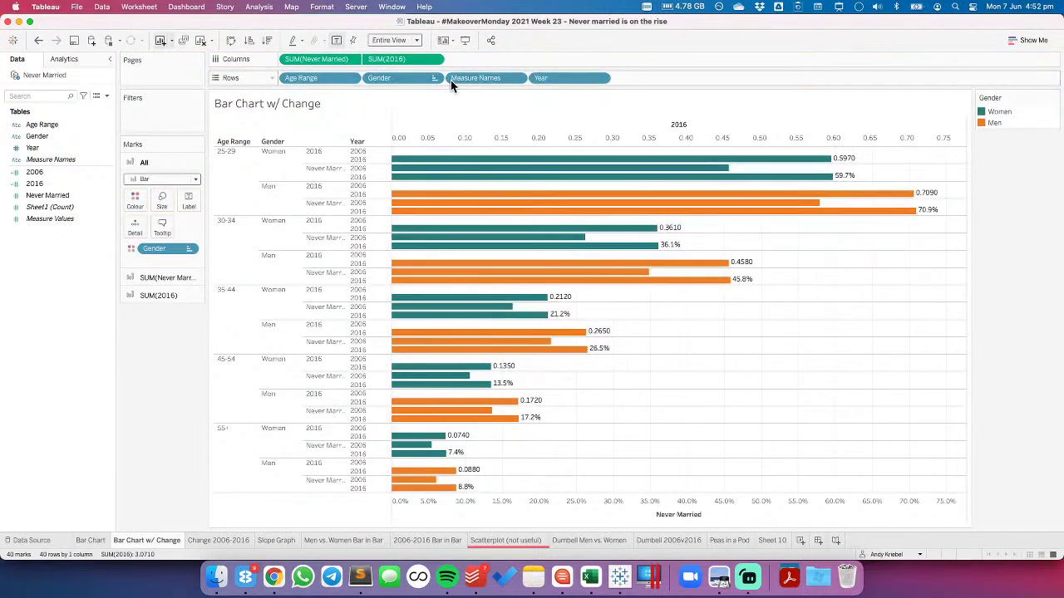
mouse_move(540, 77)
mouse_down()
mouse_move(513, 20)
mouse_move(545, 78)
mouse_up()
drag(475, 79, 416, 51)
Clear the worksheet and place Gender, Age Range and Year in Rows
click(200, 42)
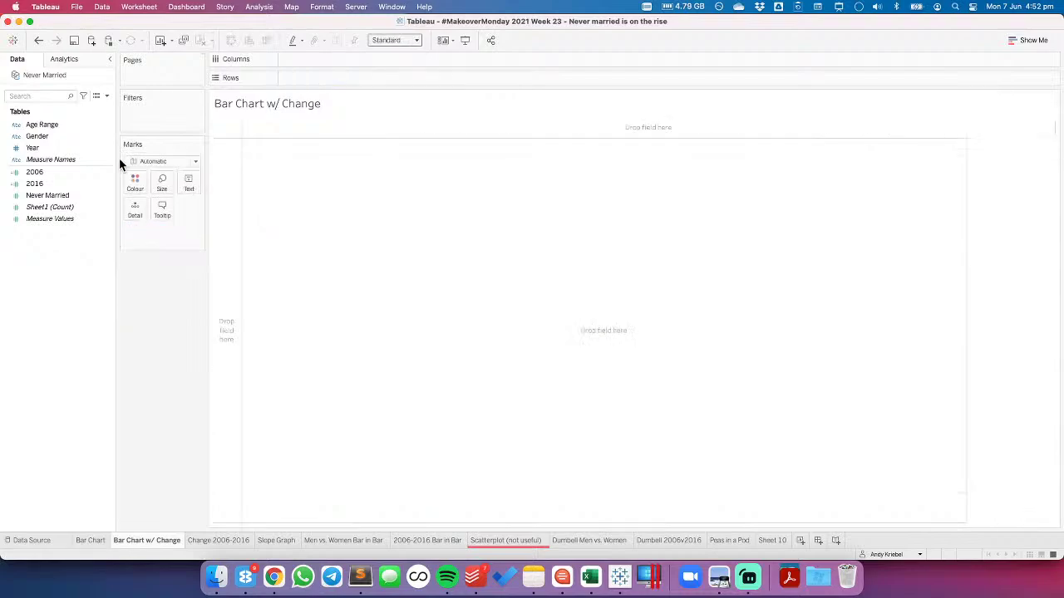
drag(42, 146, 227, 177)
drag(50, 135, 287, 81)
drag(60, 124, 363, 82)
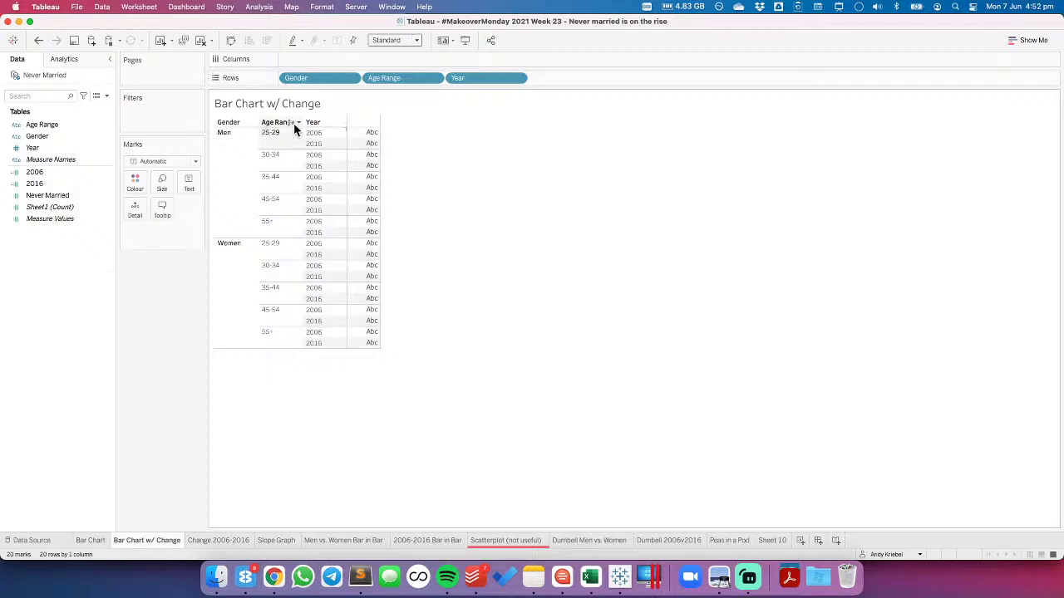
Replace Year in Rows with the 2016 and 2006 measures as bars on one shared axis, coloured by Measure Names
click(95, 541)
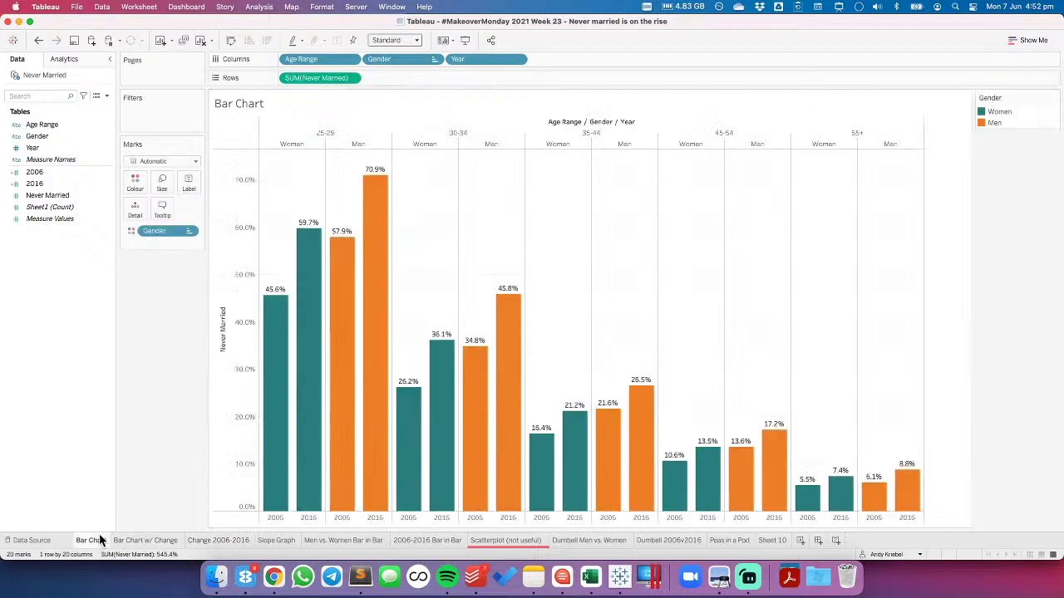
click(141, 541)
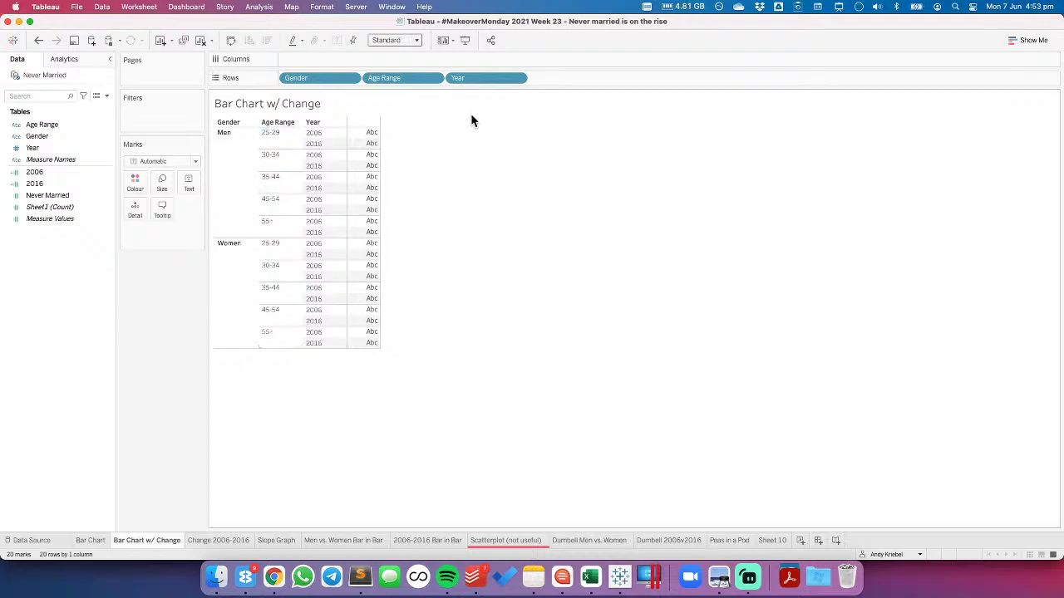
drag(467, 79, 68, 270)
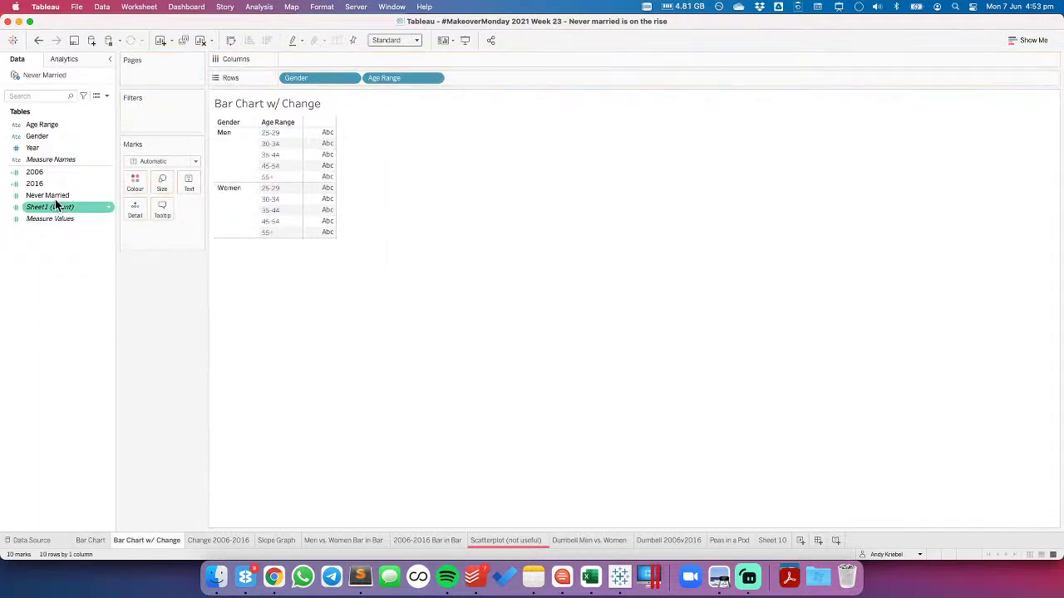
drag(41, 189, 458, 63)
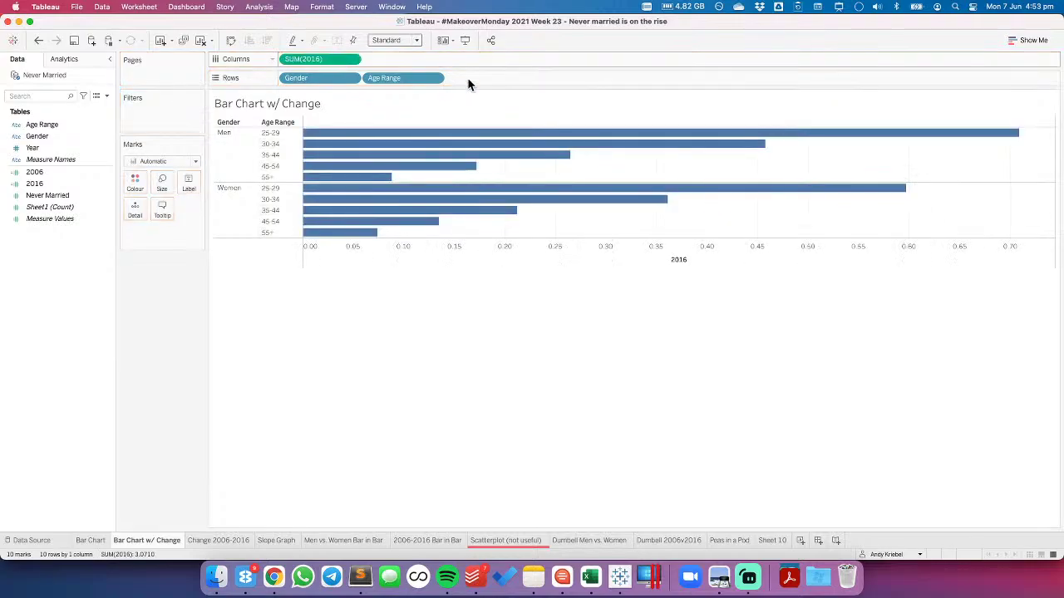
drag(34, 172, 413, 259)
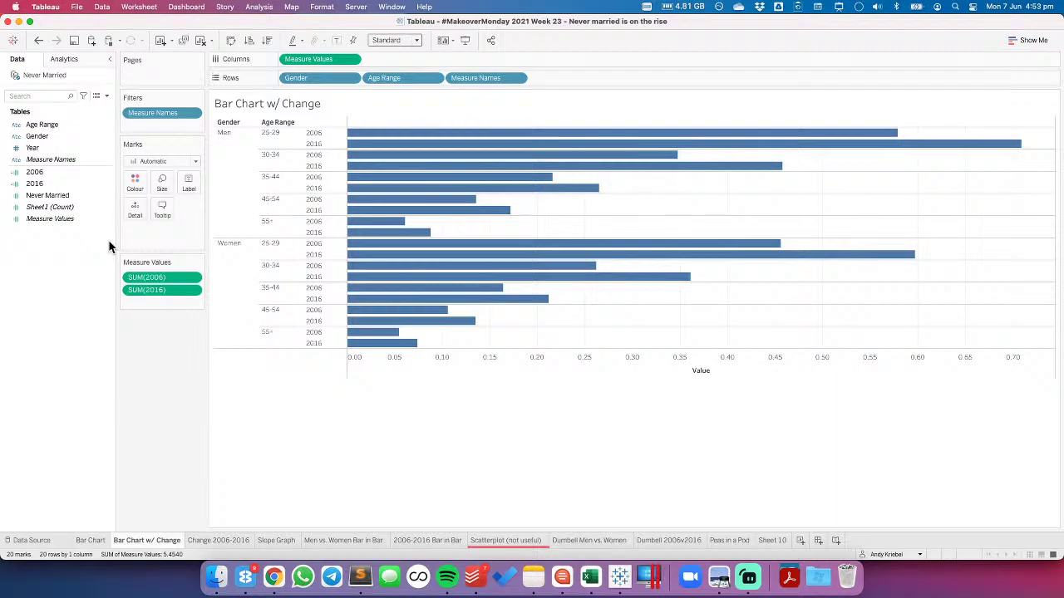
drag(48, 159, 132, 182)
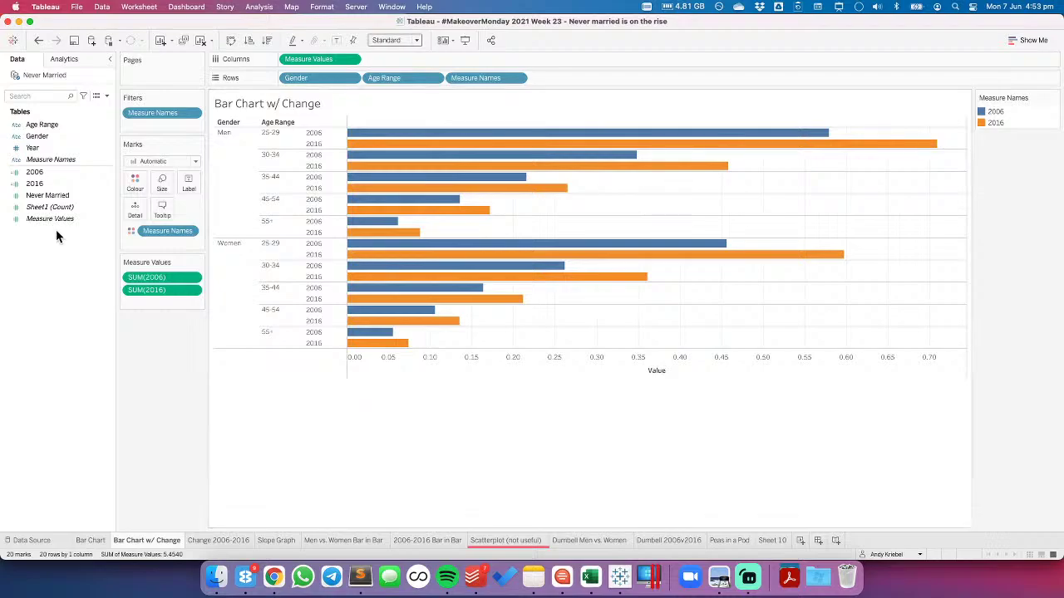
Duplicate the 2016 measure and add the copy to the chart as a synchronised dual axis
right_click(46, 188)
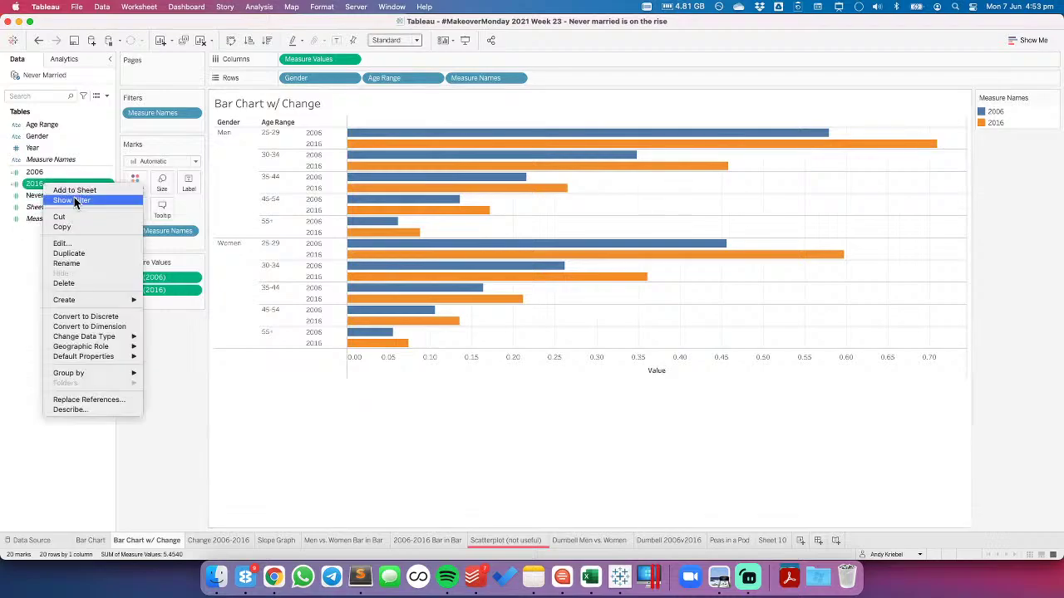
click(73, 251)
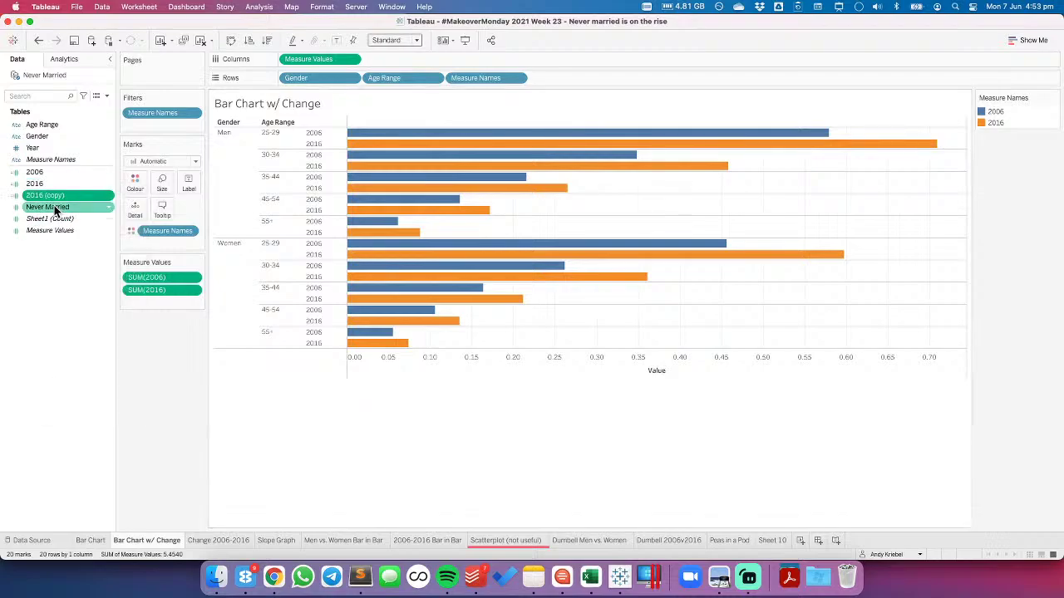
drag(37, 195, 401, 123)
right_click(413, 137)
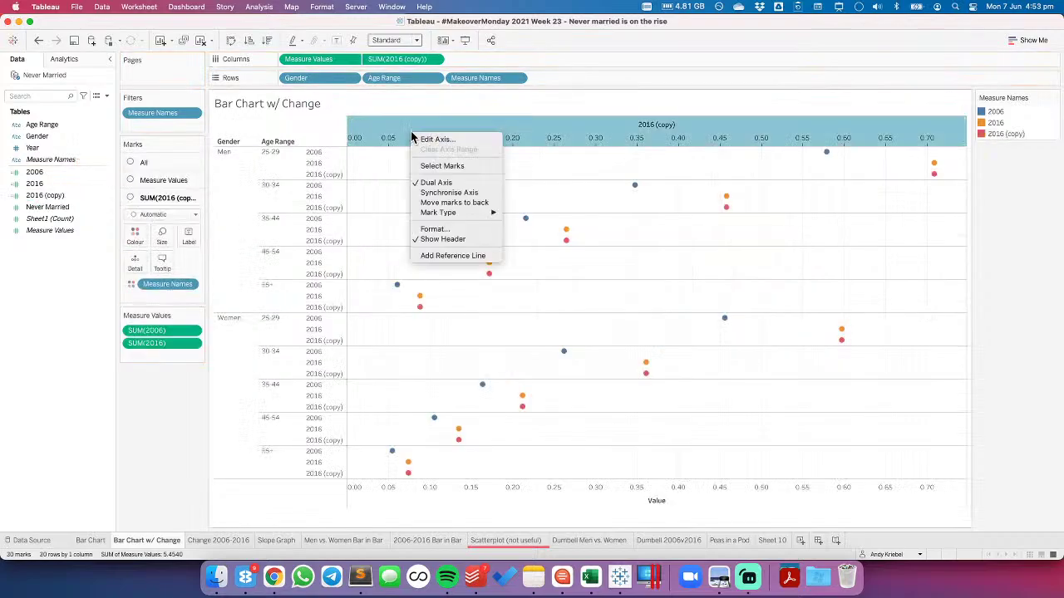
click(444, 190)
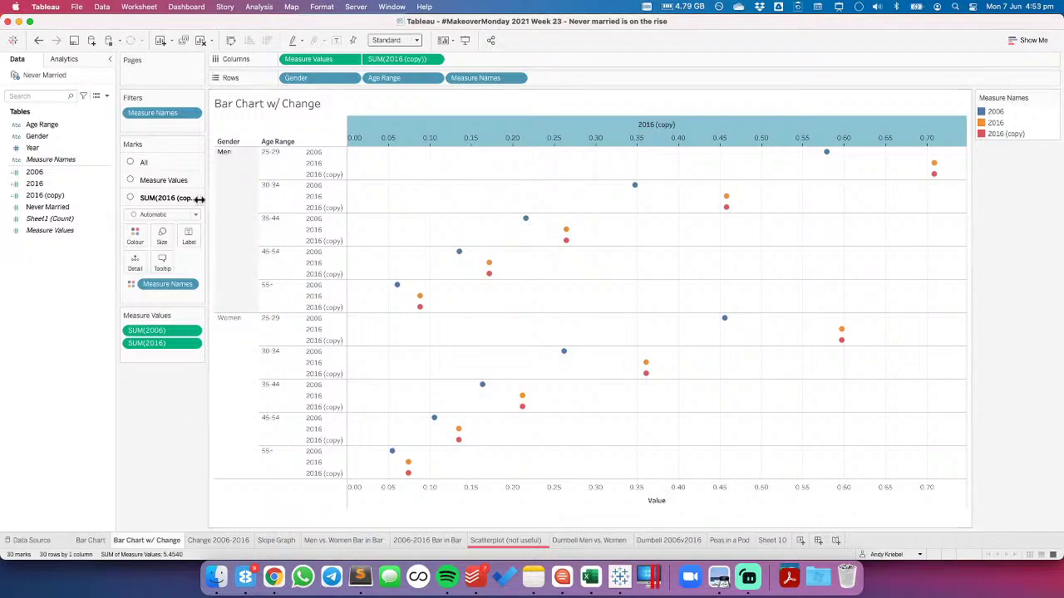
Change the Measure Values mark type to Bar
click(148, 180)
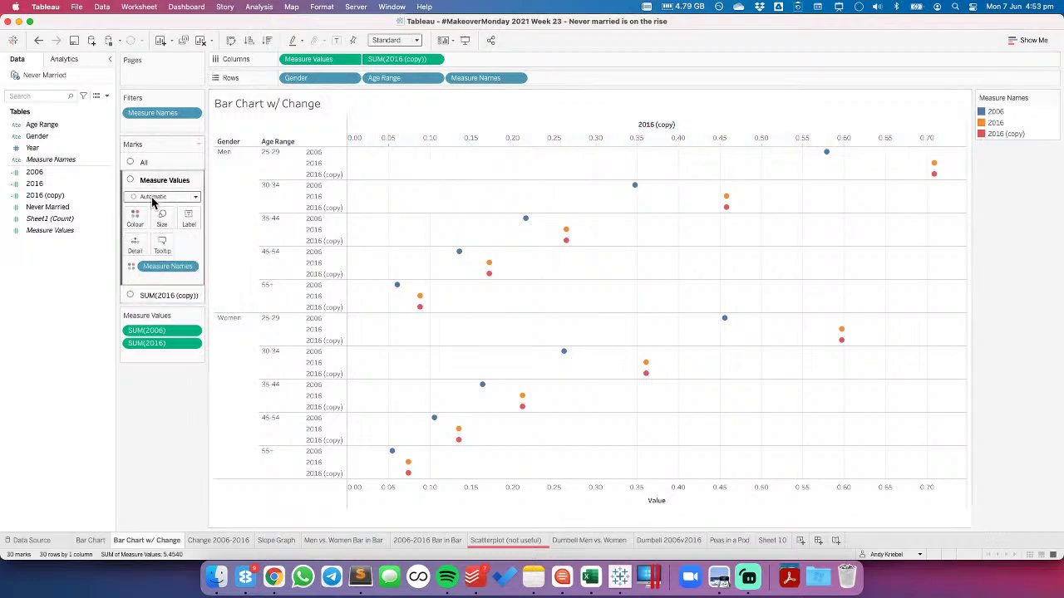
click(155, 198)
click(147, 219)
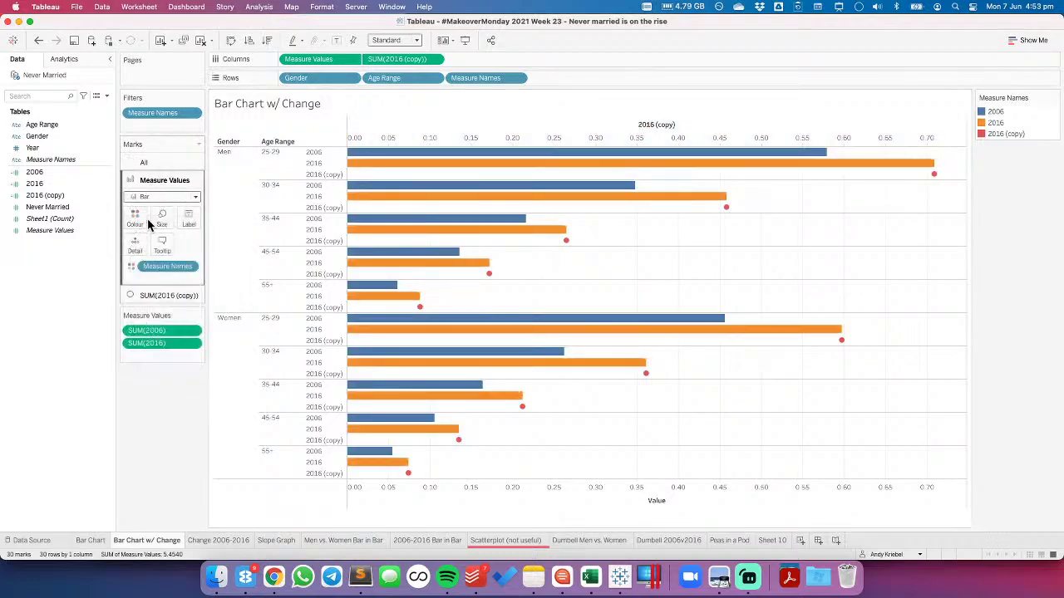
Change the mark type of the 2016 (copy) measure to Gantt Bar, keeping it coloured by Measure Names
click(152, 296)
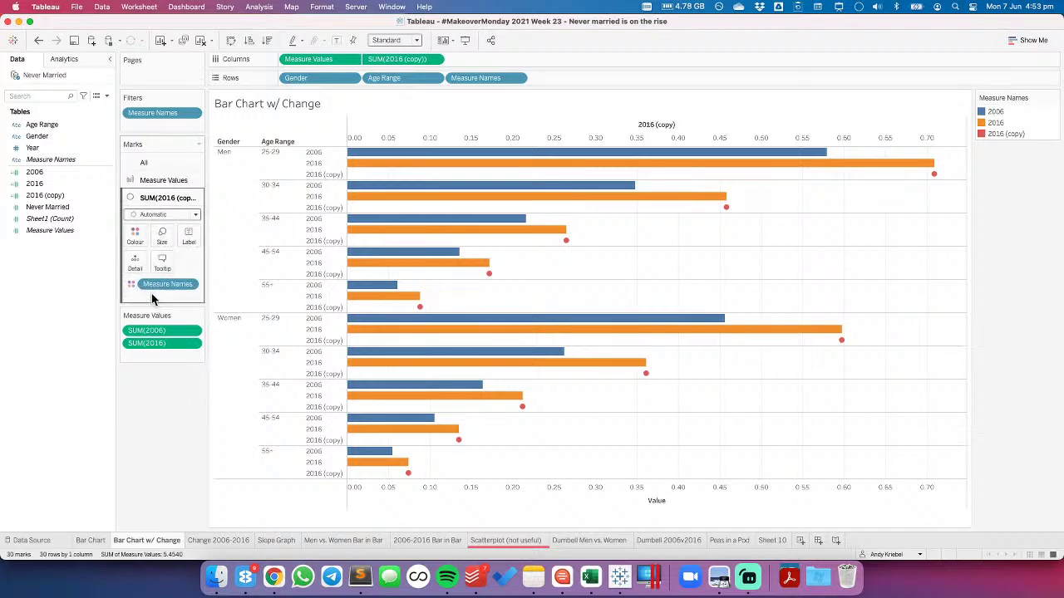
click(153, 215)
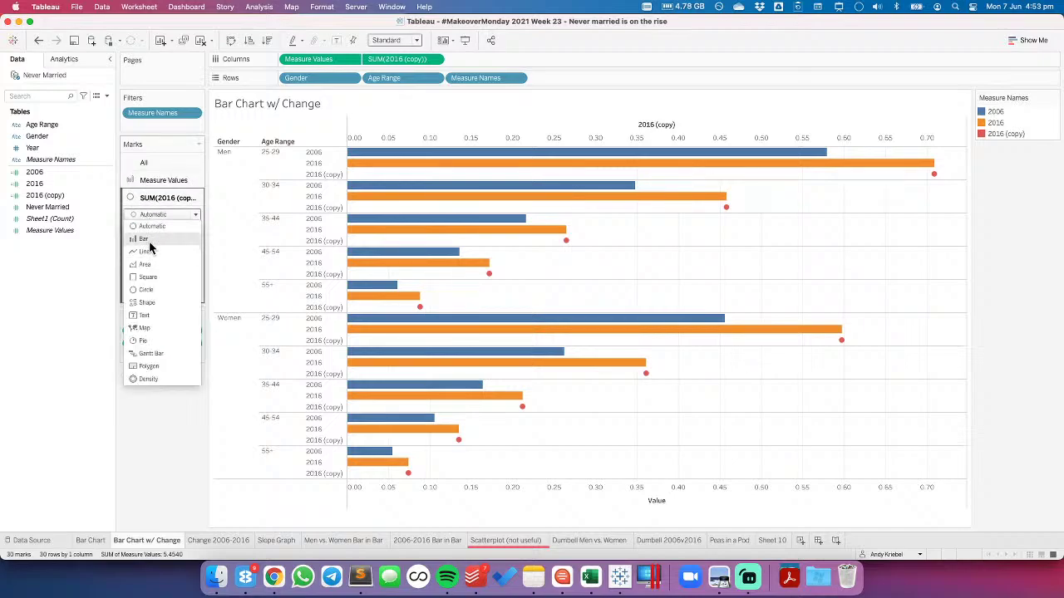
key(Return)
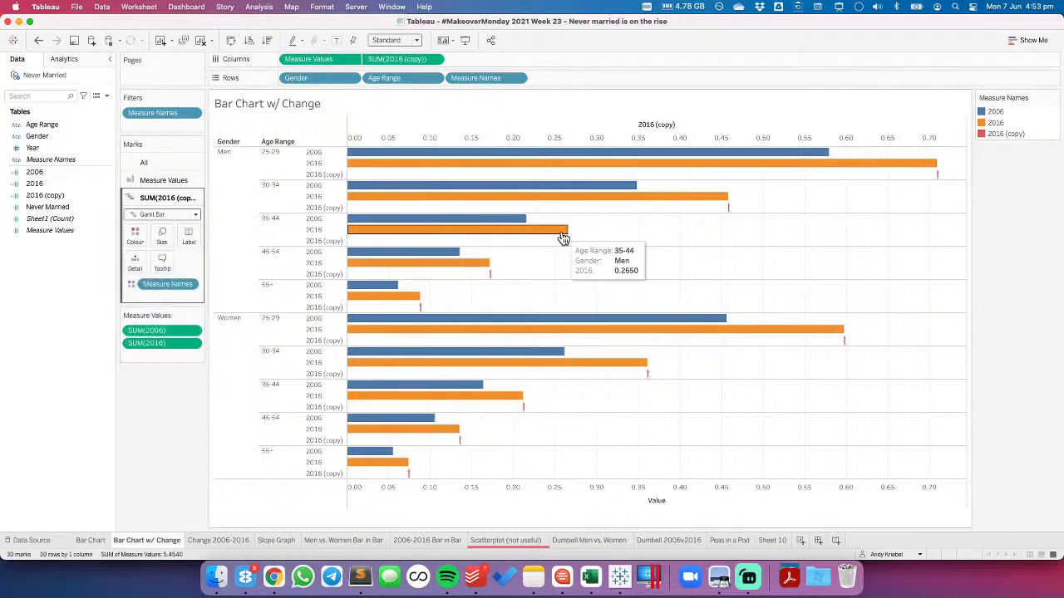
drag(167, 284, 153, 359)
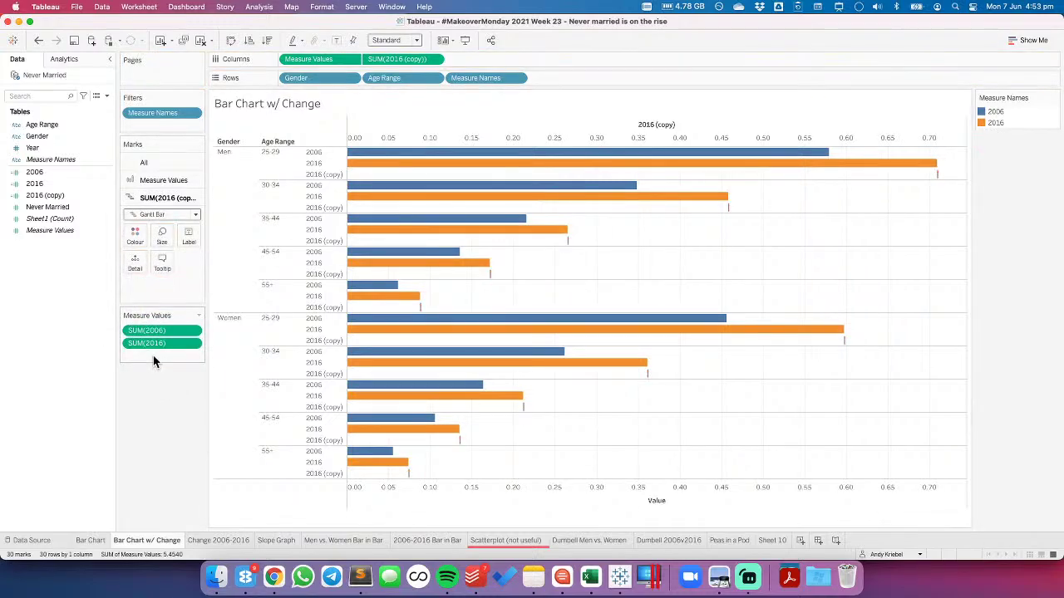
click(38, 40)
Create a calculated field named Change with the formula [2006]-[2016]
right_click(55, 274)
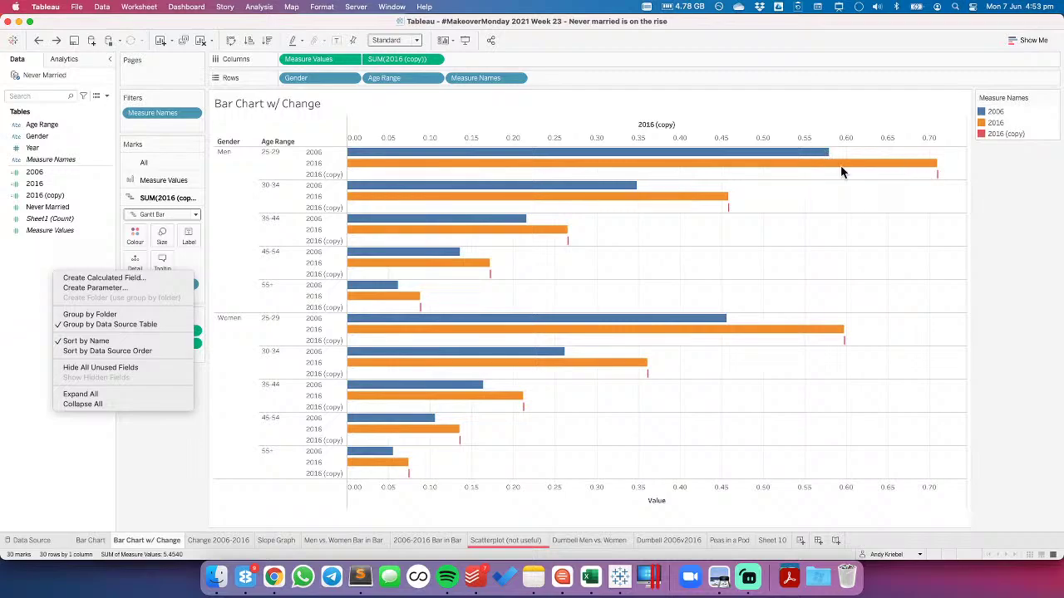
click(83, 278)
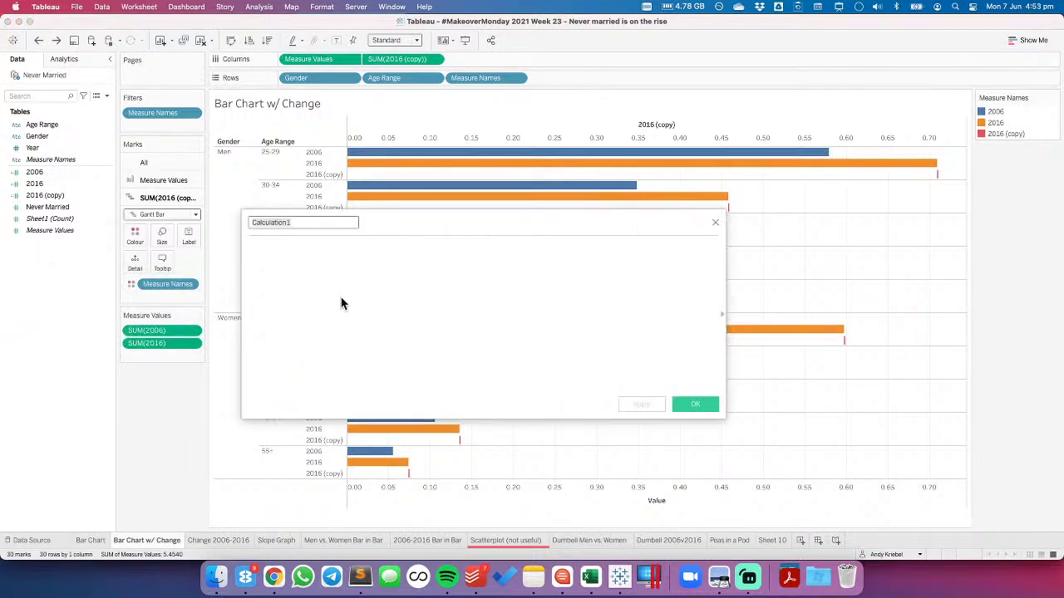
text(Change)
drag(46, 174, 400, 291)
text(-)
drag(81, 180, 394, 261)
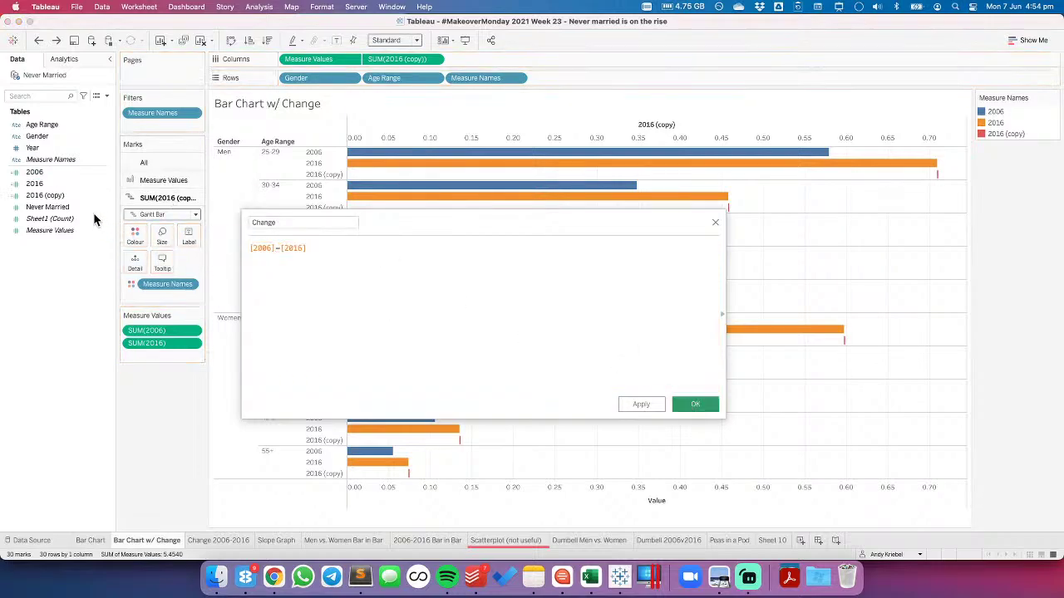
key(Return)
Size the 2016 (copy) Gantt bars by Change and reduce their thickness to thin lines
drag(37, 207, 162, 237)
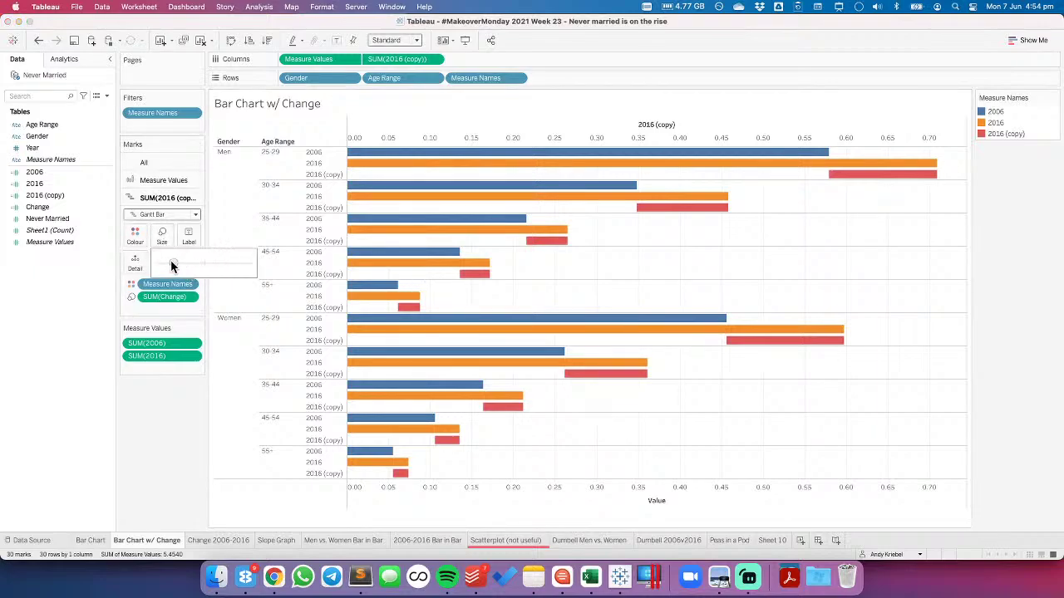
drag(174, 266, 171, 265)
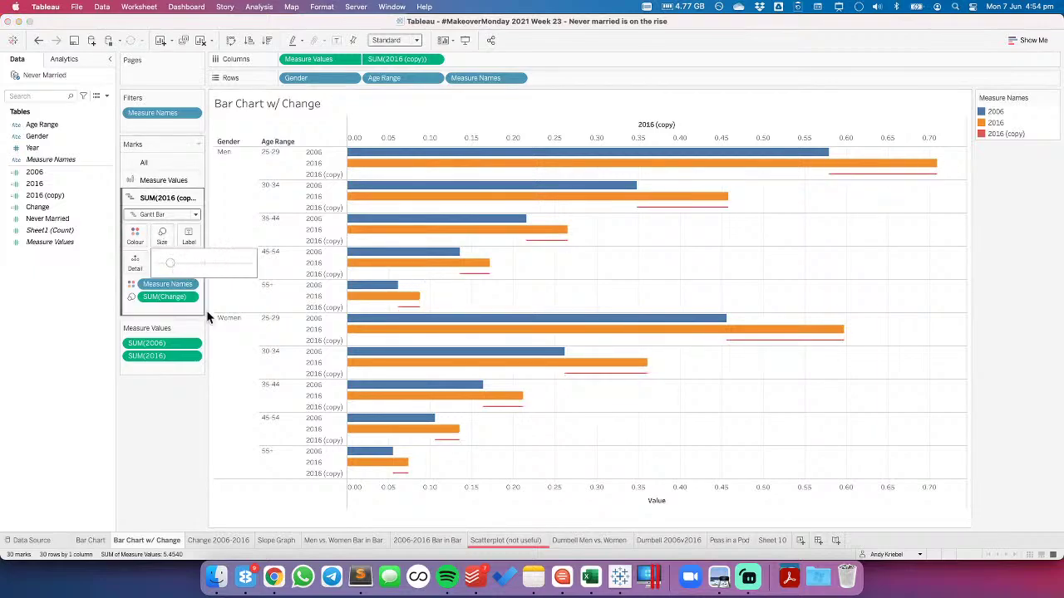
Hide the Measure Names row header and the 2016 (copy) axis header
click(518, 79)
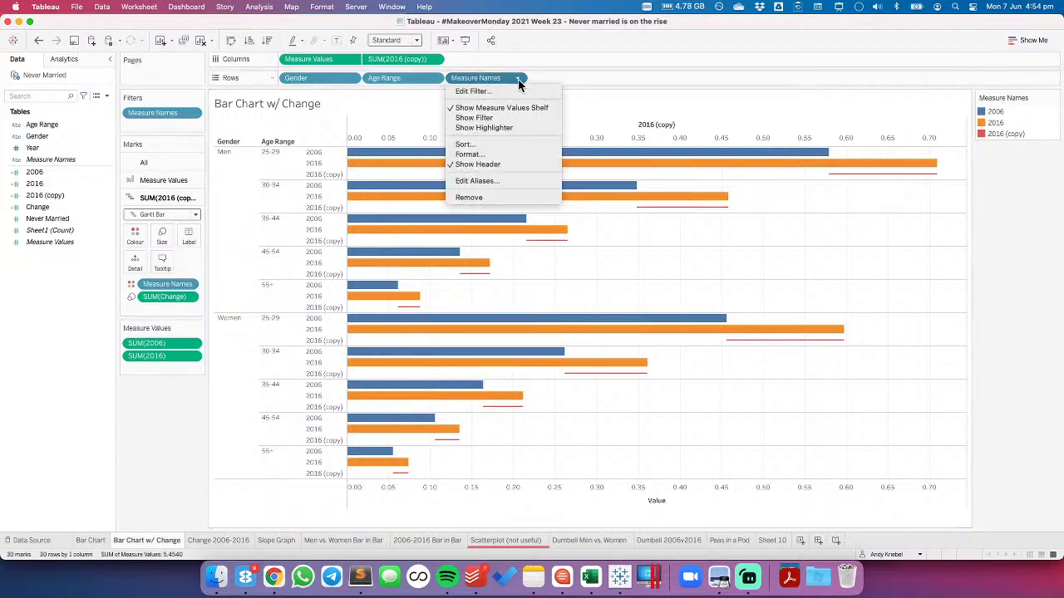
click(493, 166)
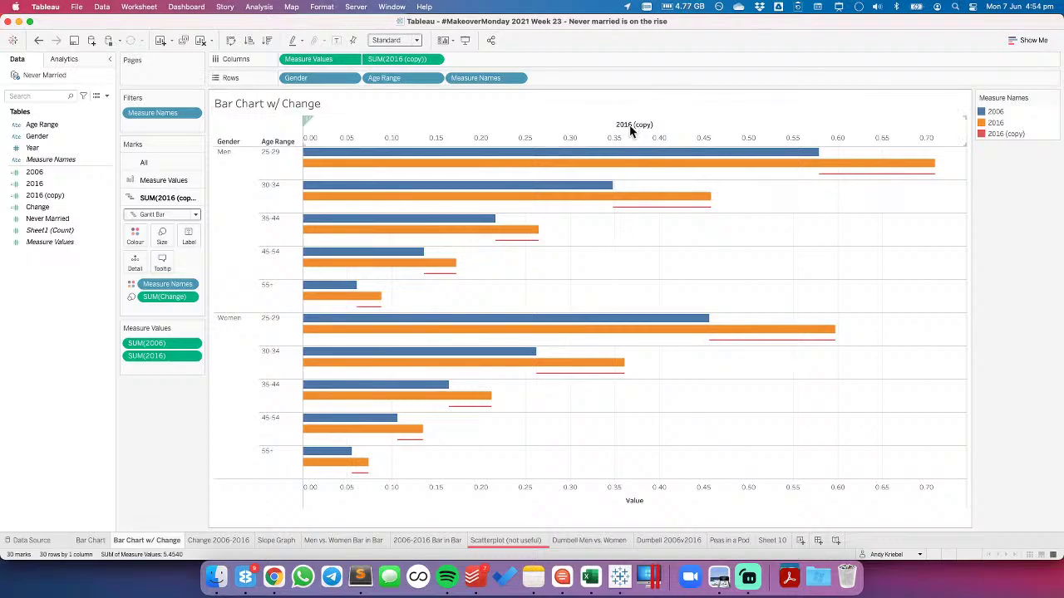
right_click(590, 140)
click(624, 242)
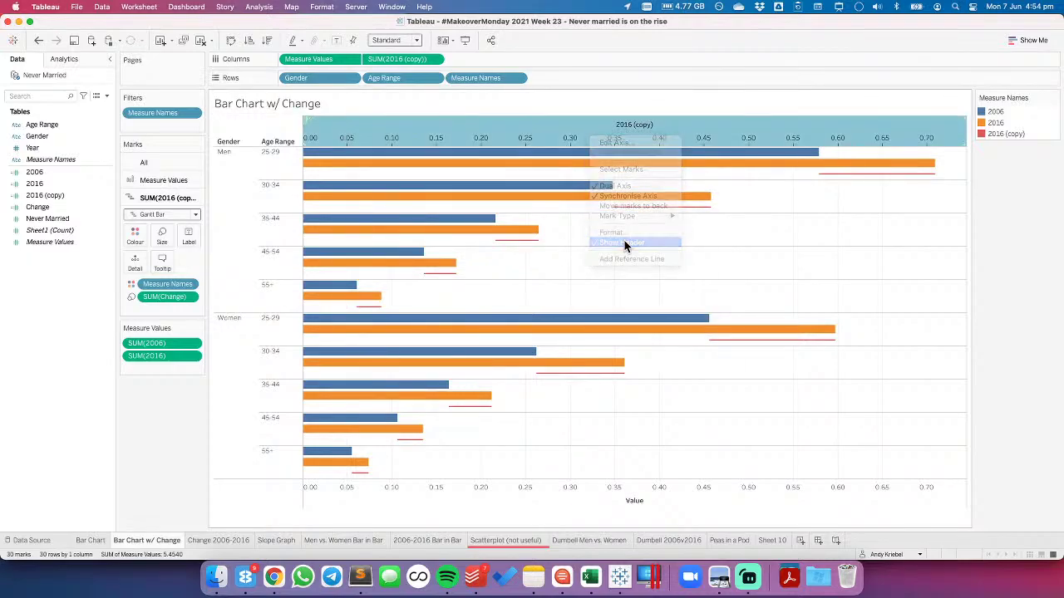
Exclude the 2016 (copy) measure from the tooltip of the Gantt bars
mouse_move(837, 164)
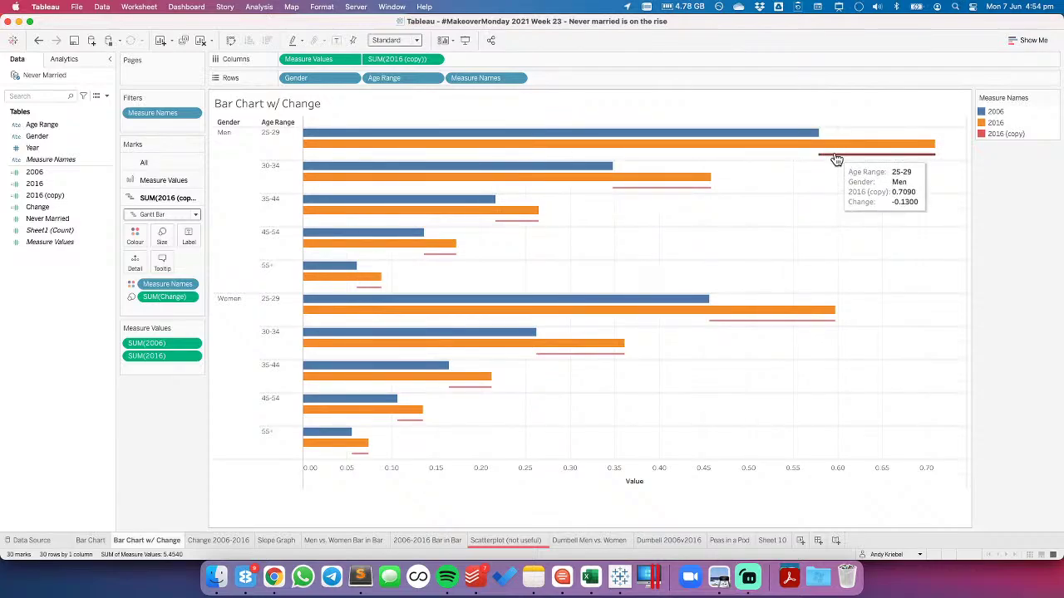
click(434, 59)
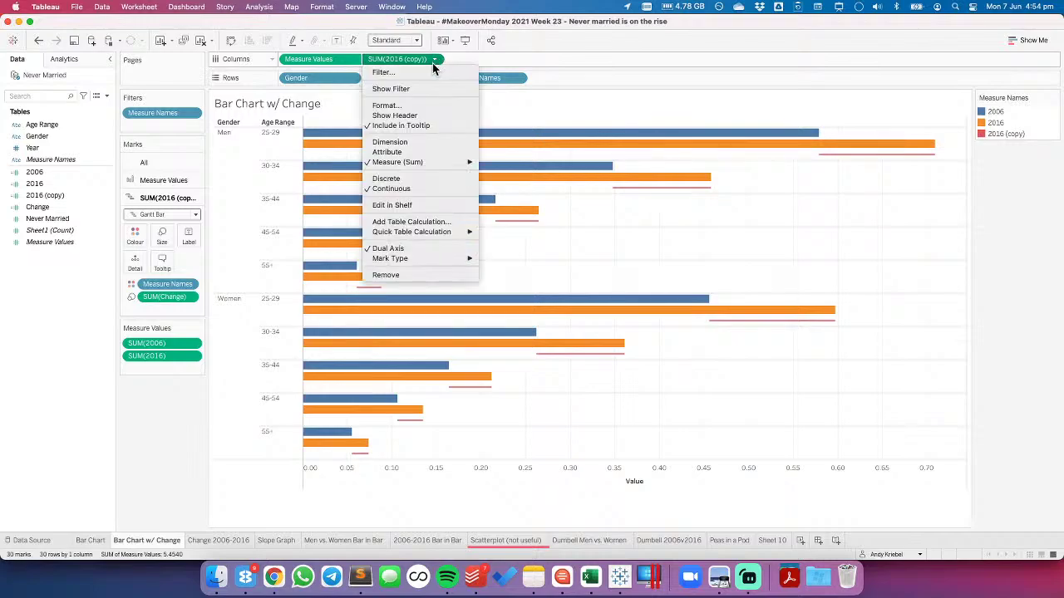
click(414, 123)
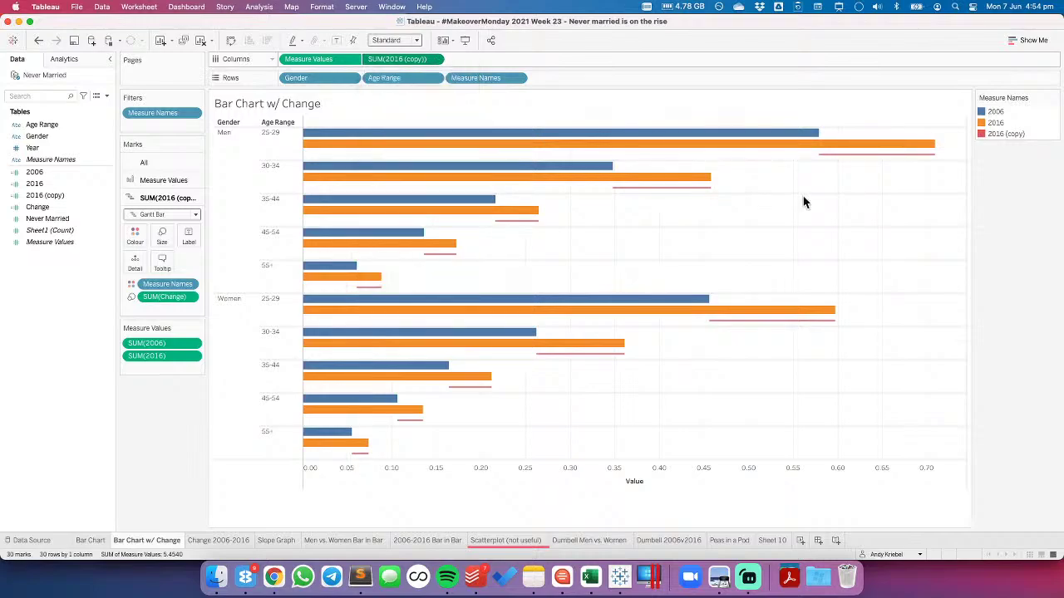
mouse_move(801, 137)
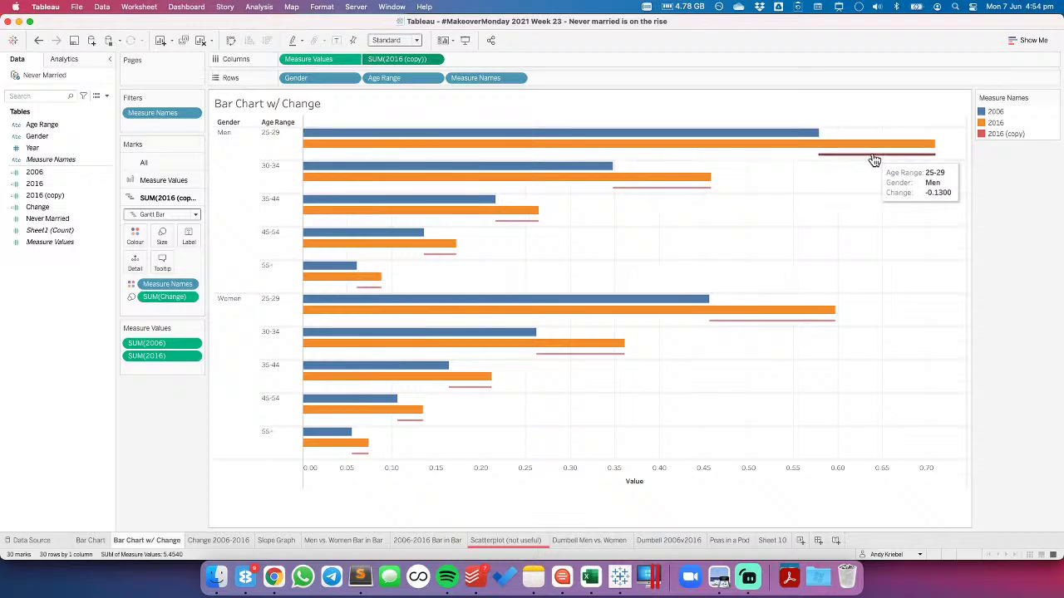
Set the default number format of 2006, 2016 and Change to Percentage with 1 decimal place
click(57, 173)
super+click(57, 184)
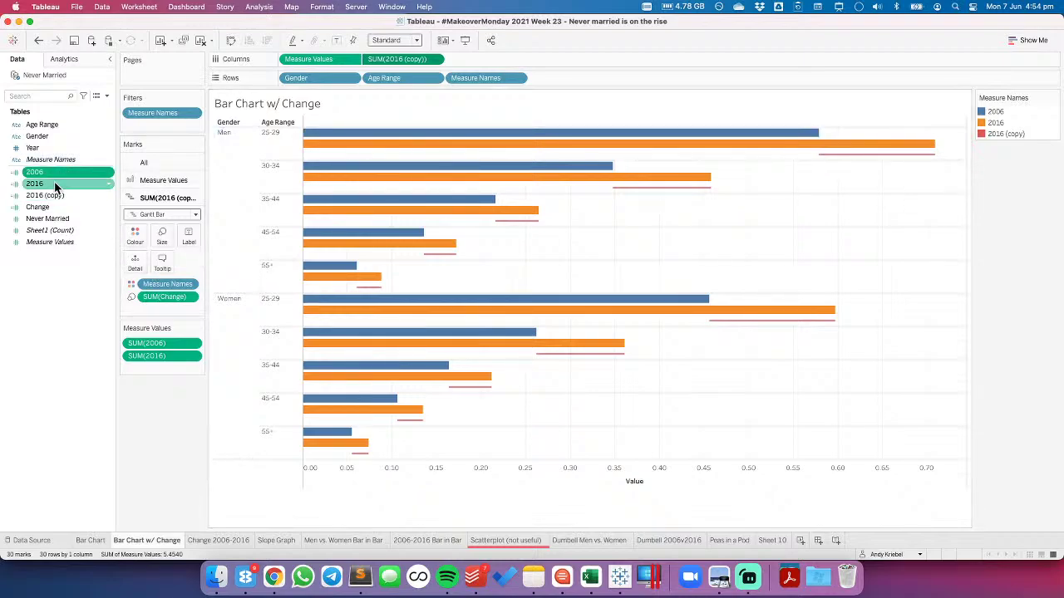
super+click(53, 207)
right_click(53, 209)
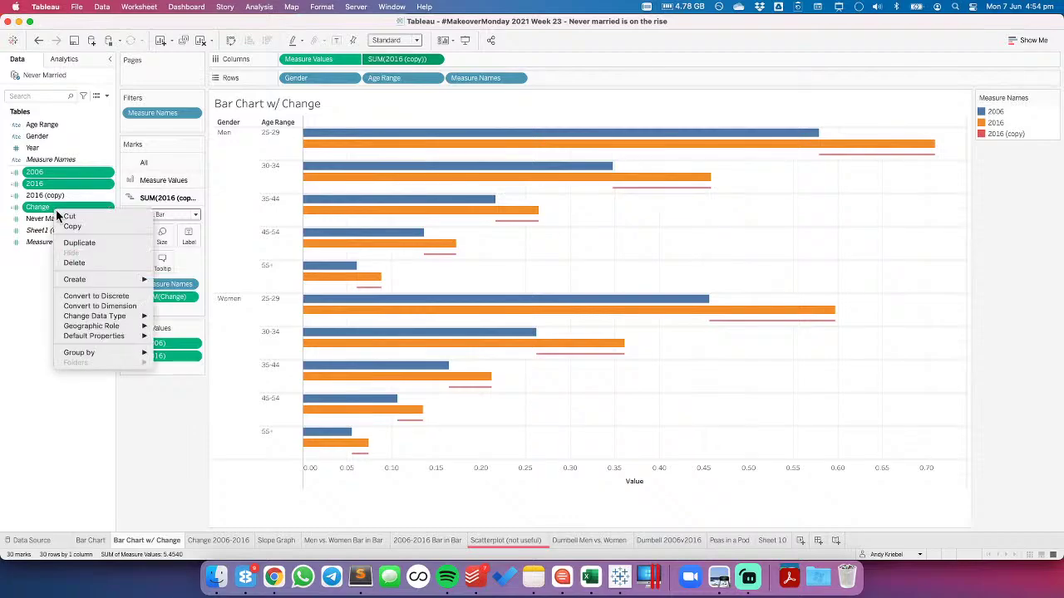
mouse_move(125, 336)
click(193, 338)
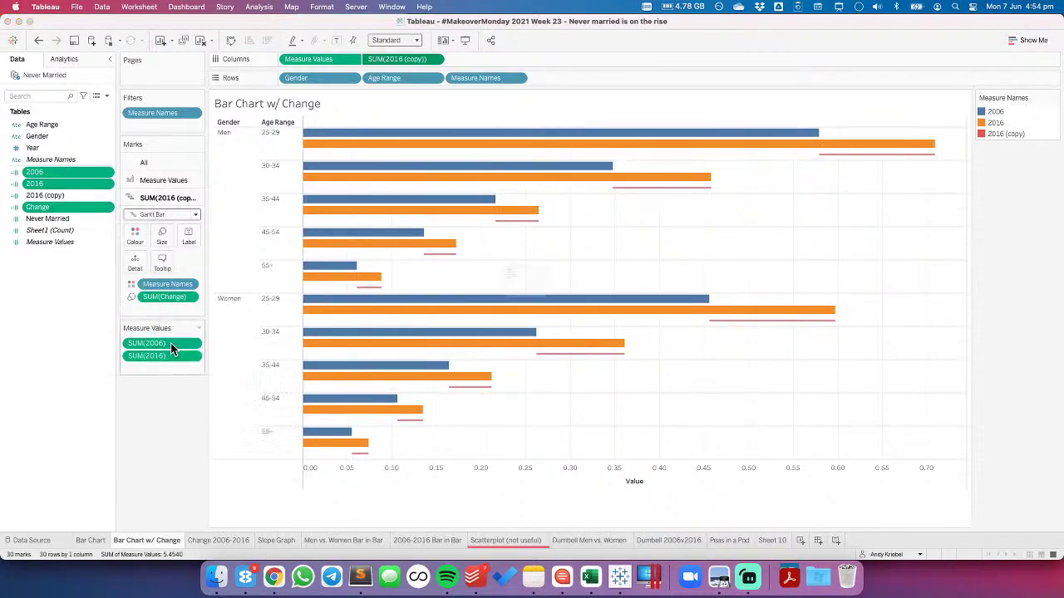
click(449, 283)
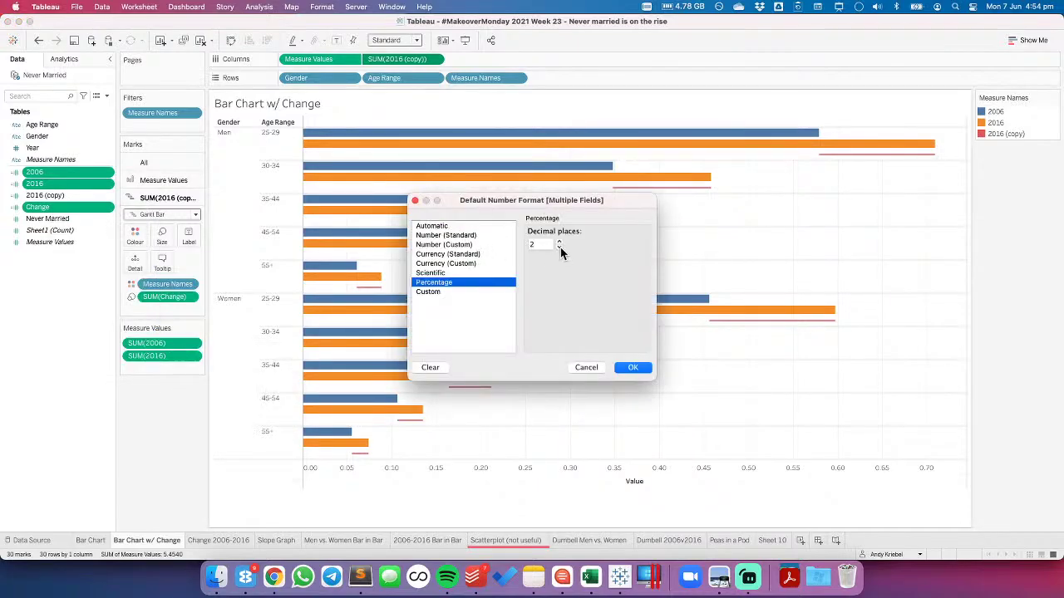
click(560, 247)
click(632, 367)
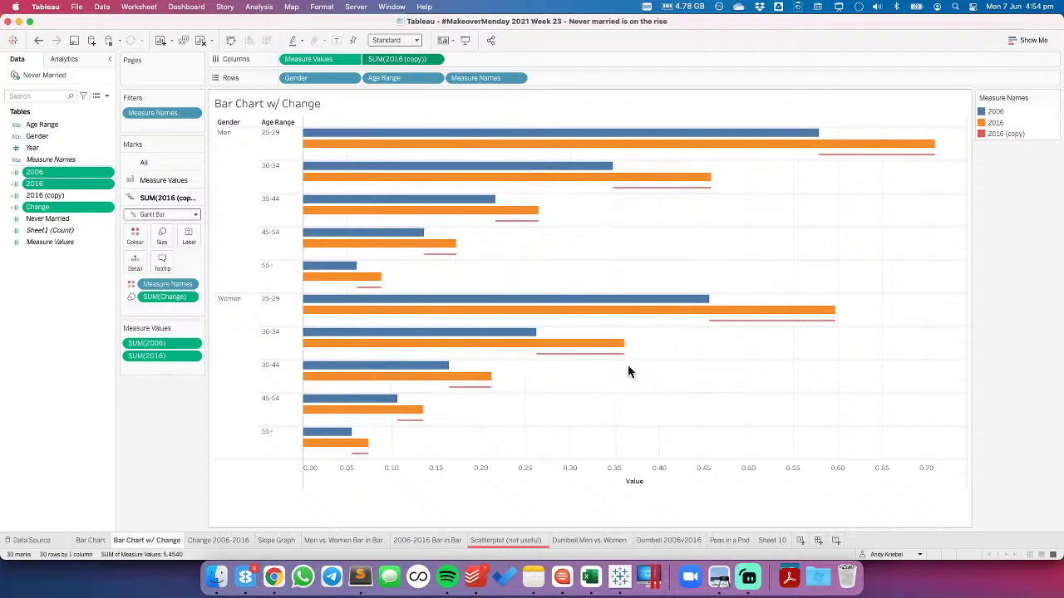
click(886, 165)
mouse_move(788, 135)
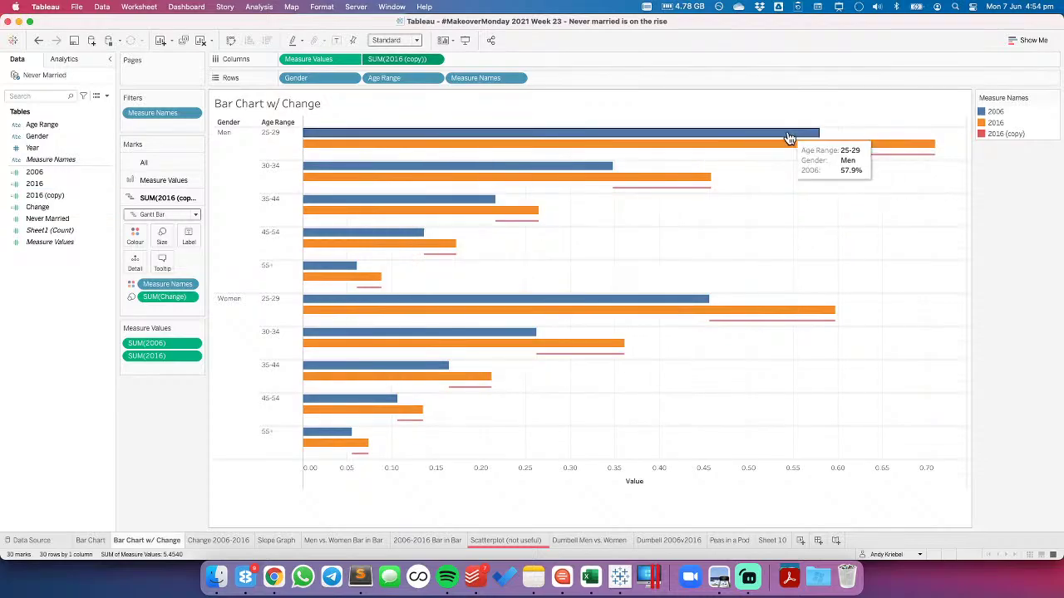
mouse_move(622, 195)
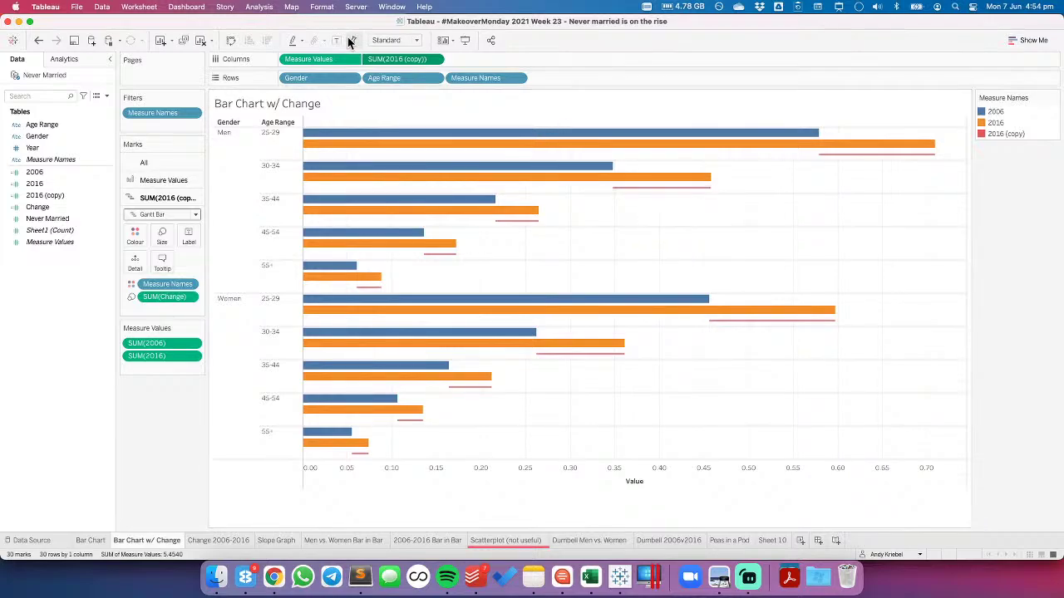
Try placing Age Range before Gender in Rows and restore the original order
drag(315, 76, 440, 77)
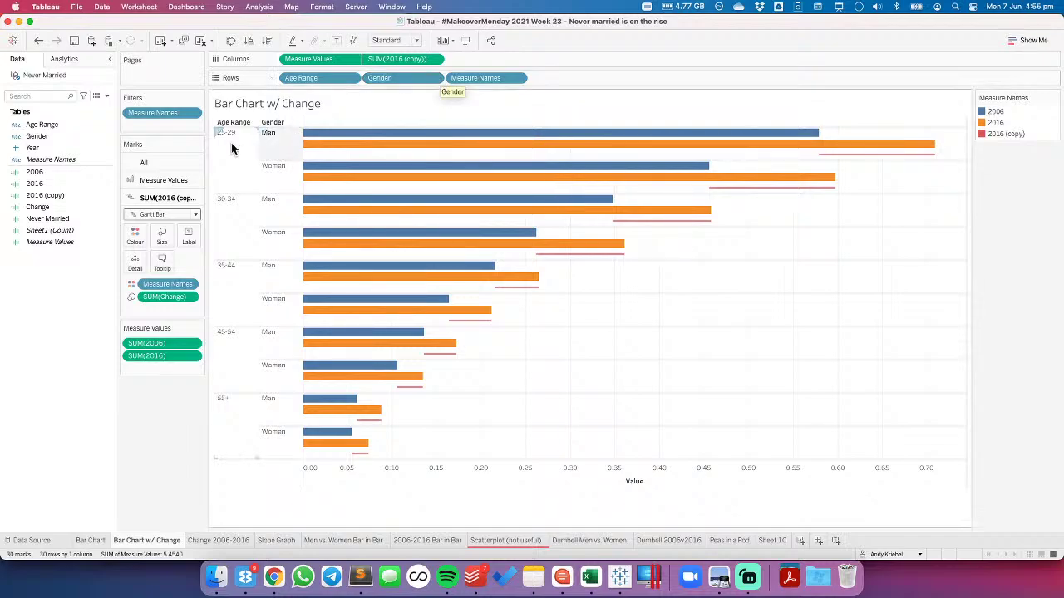
drag(379, 78, 289, 82)
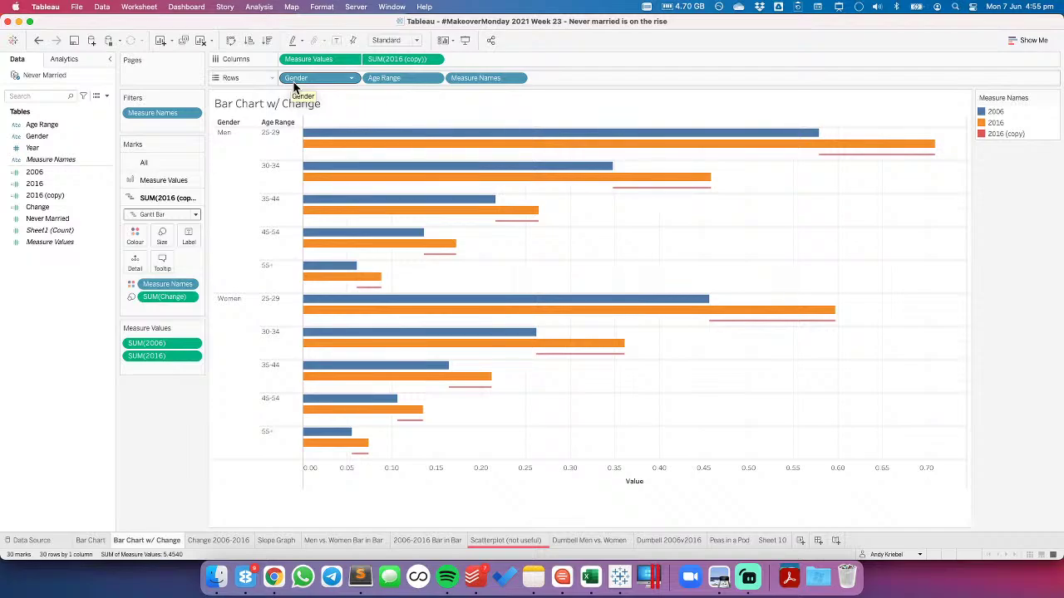
Rotate the Gender header labels and hide the field labels for rows
right_click(229, 186)
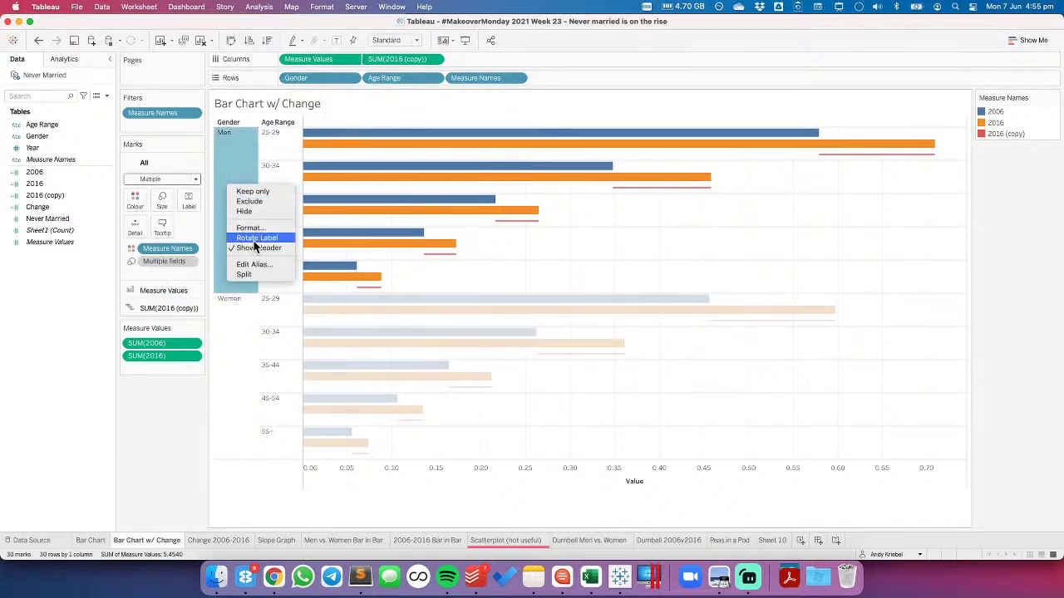
click(547, 270)
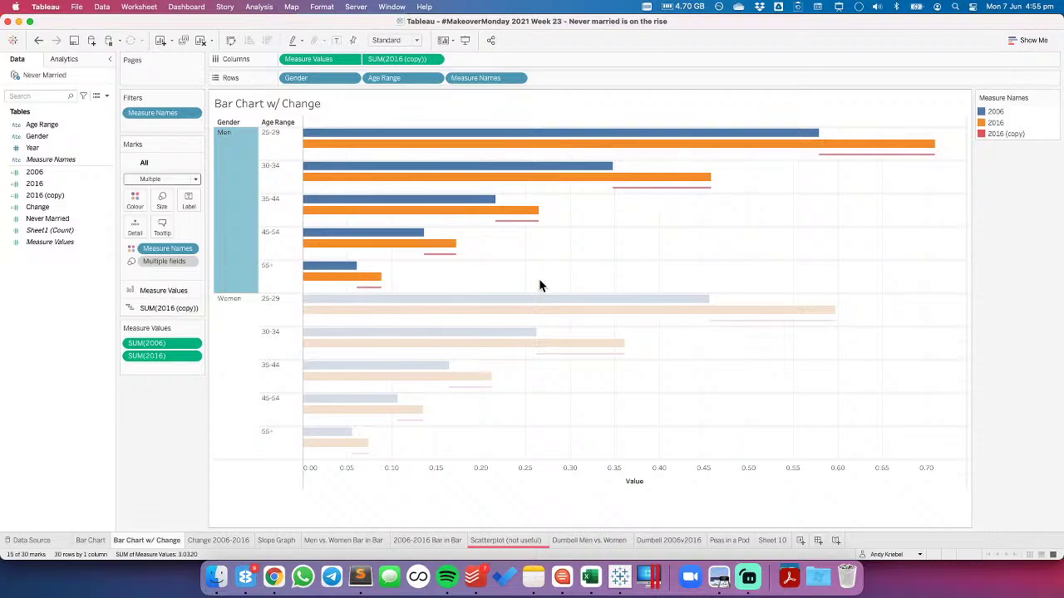
click(532, 283)
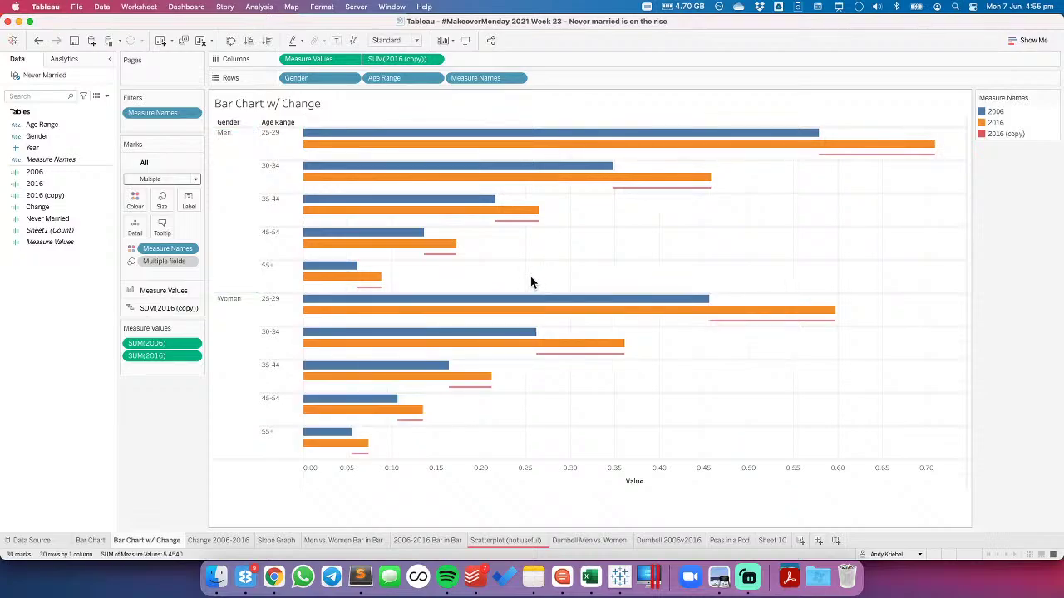
right_click(241, 197)
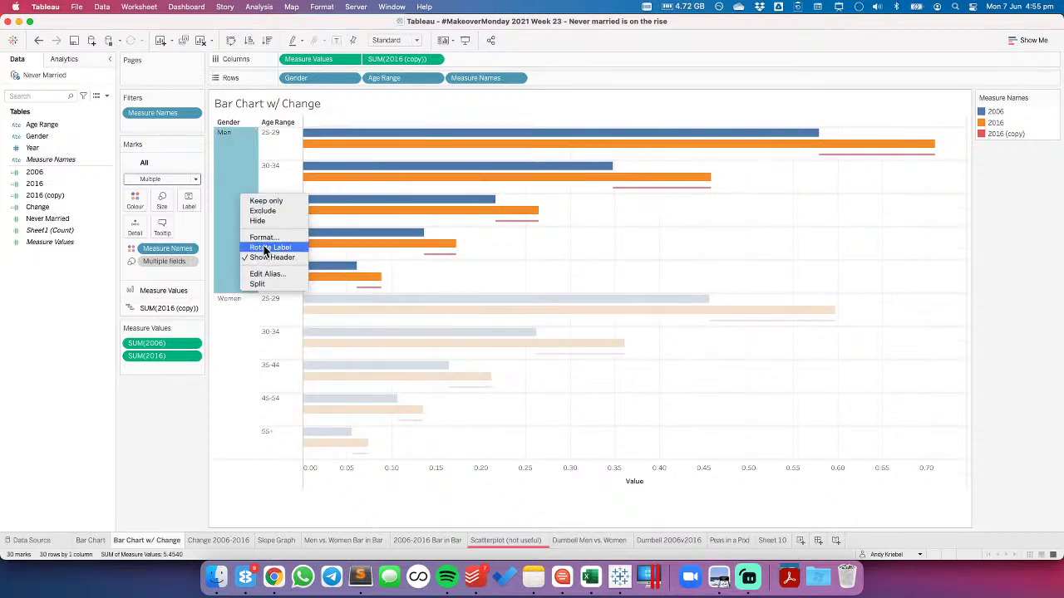
click(265, 247)
right_click(220, 237)
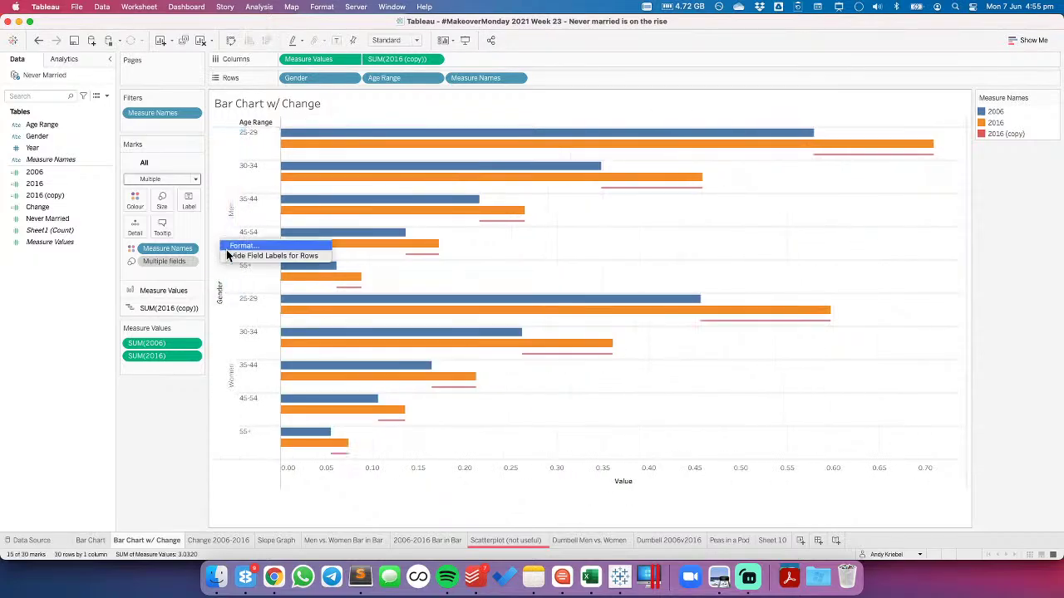
click(250, 255)
Set the font size of the Gender header labels to 14
right_click(221, 236)
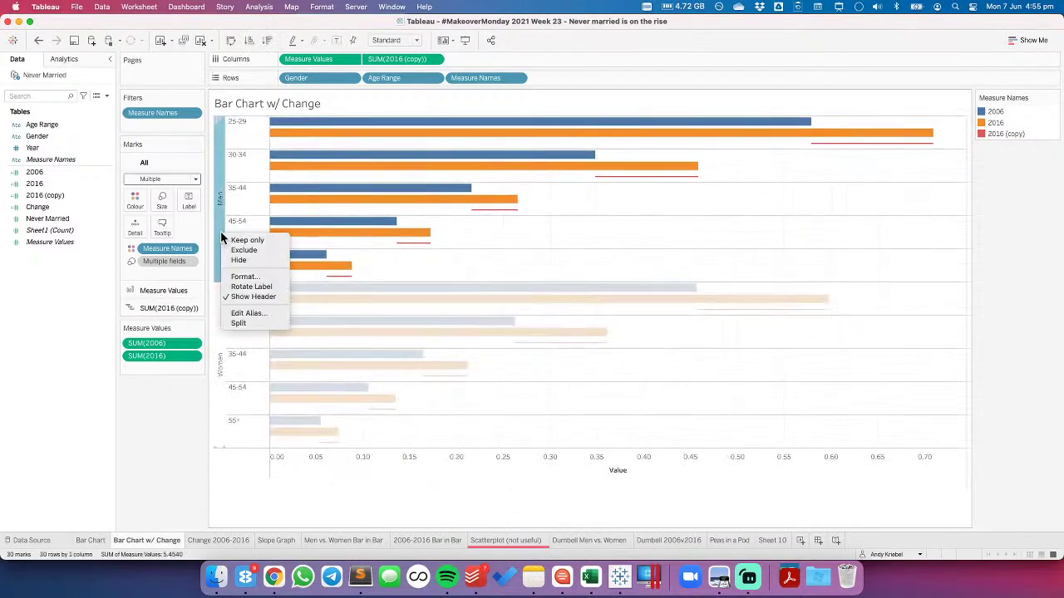
click(244, 276)
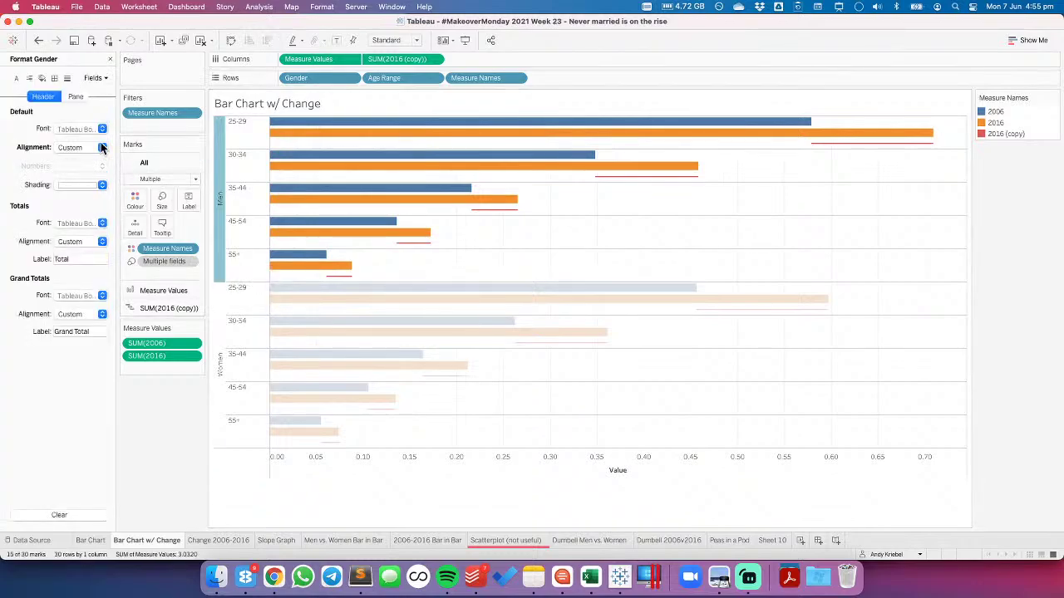
click(102, 129)
click(80, 163)
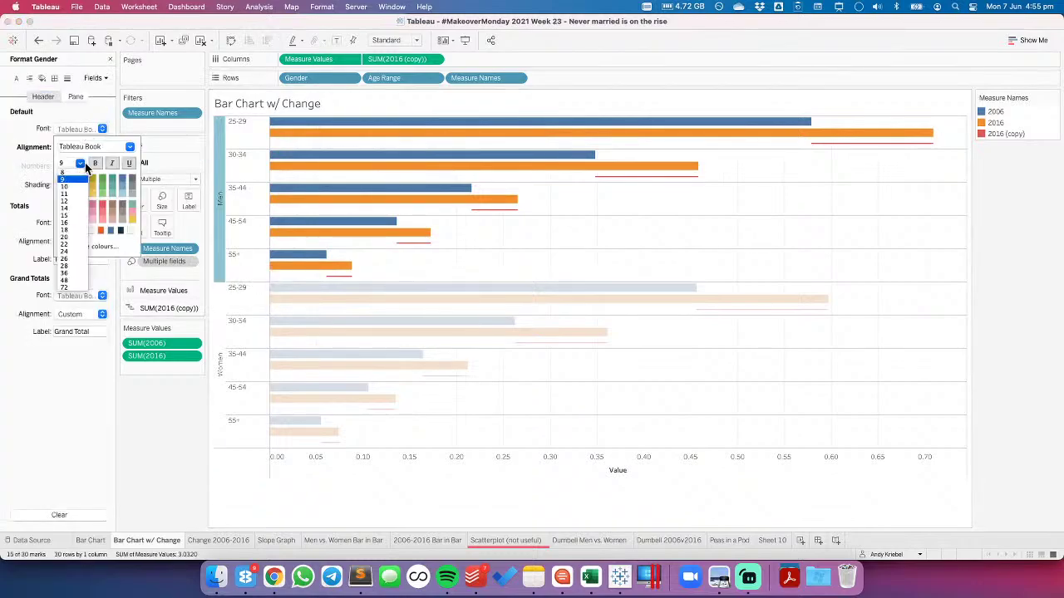
click(73, 208)
click(511, 275)
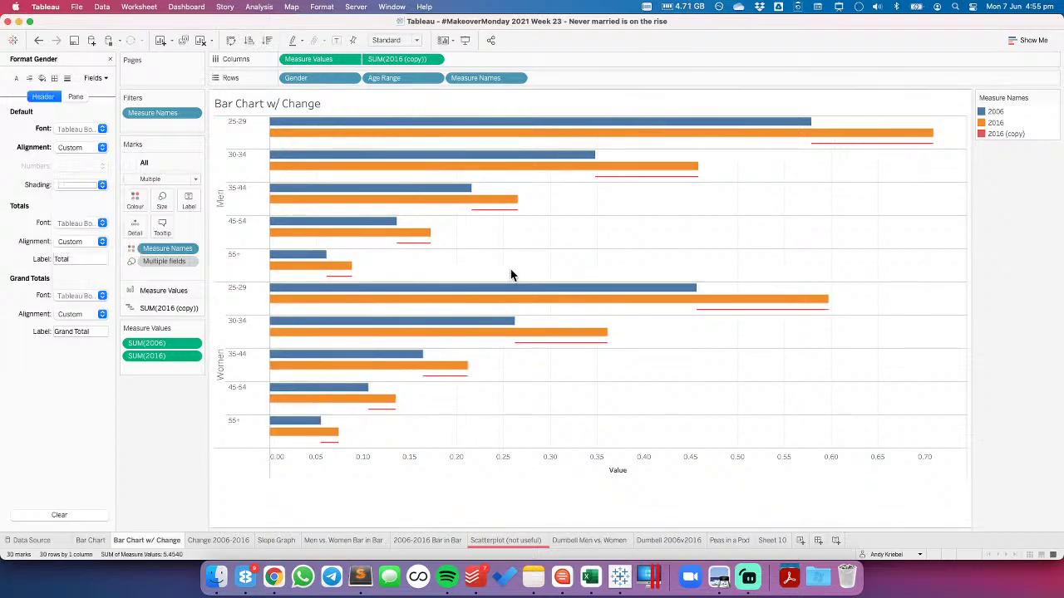
Set the font for all text in the workbook to Raleway
click(322, 6)
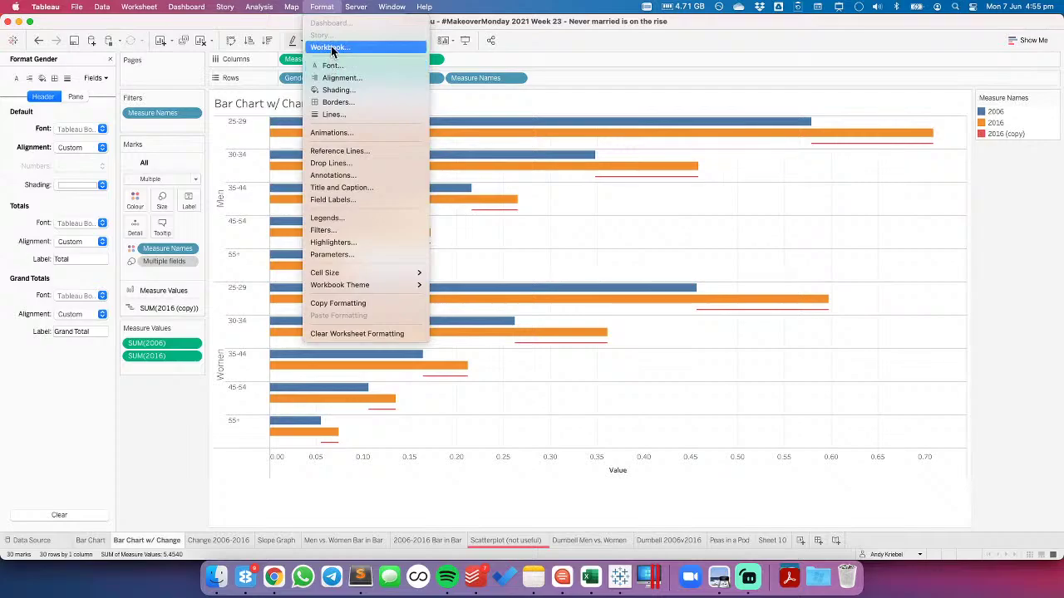
click(332, 48)
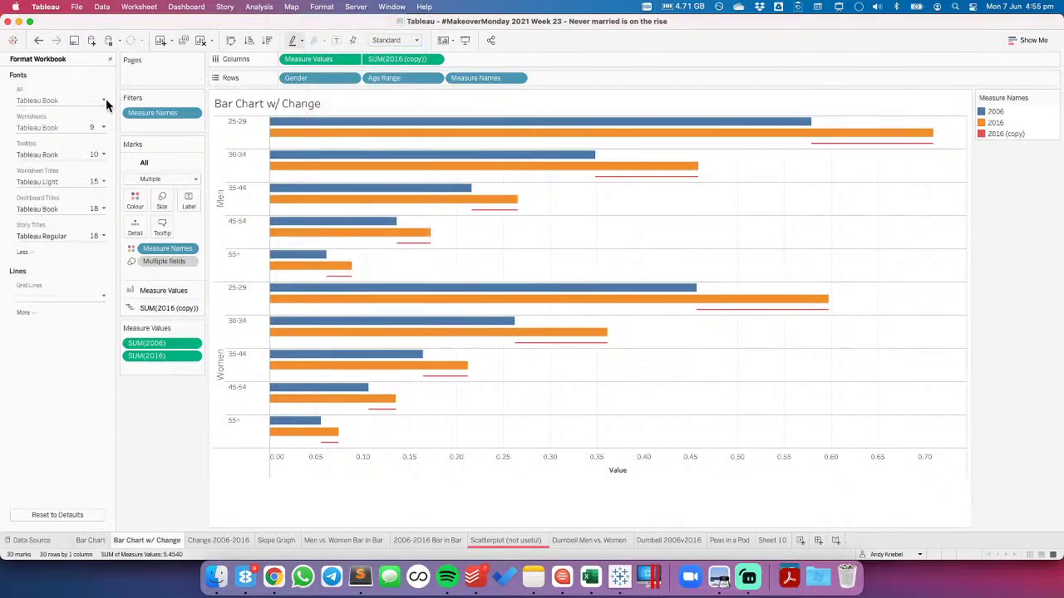
click(104, 102)
click(100, 121)
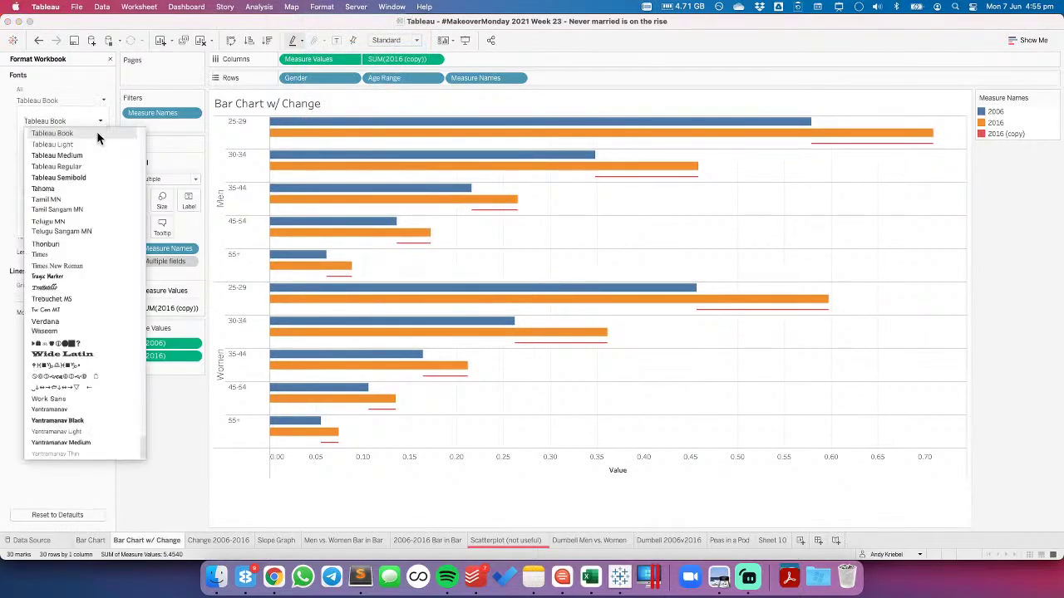
scroll(83, 257, up, 10)
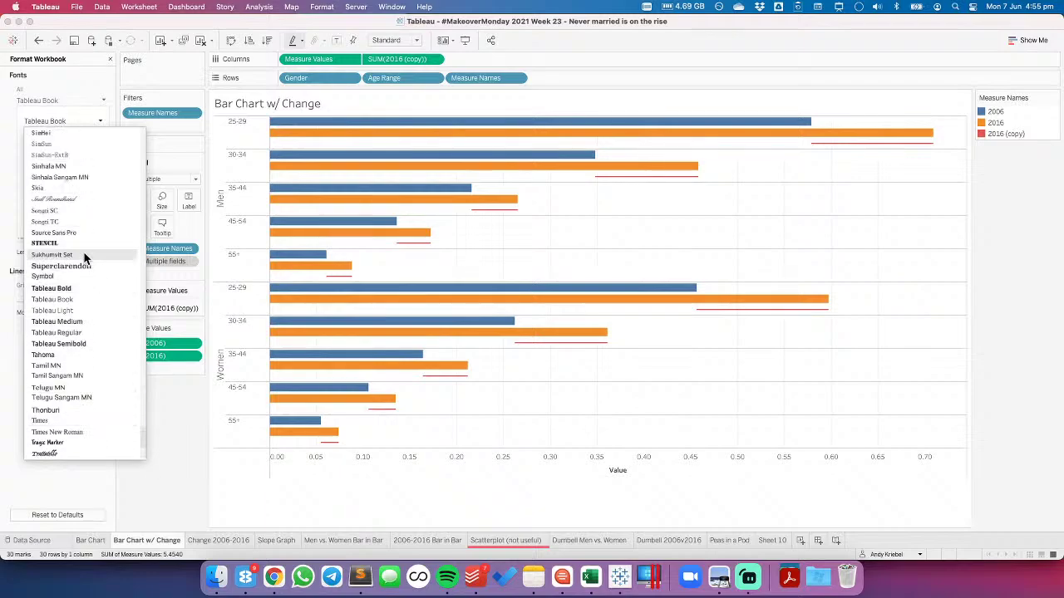
scroll(83, 258, up, 10)
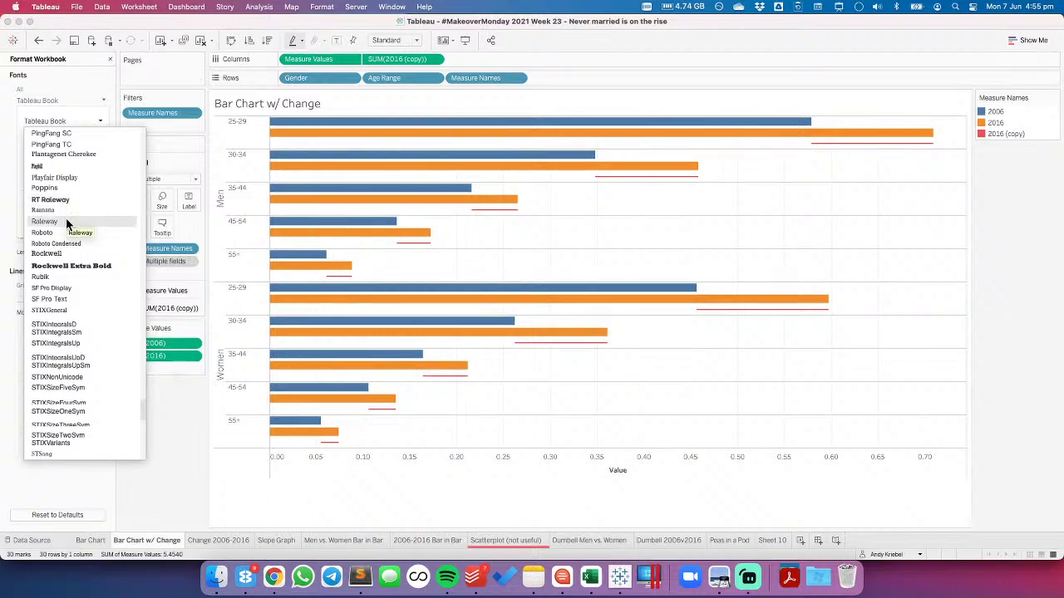
click(66, 222)
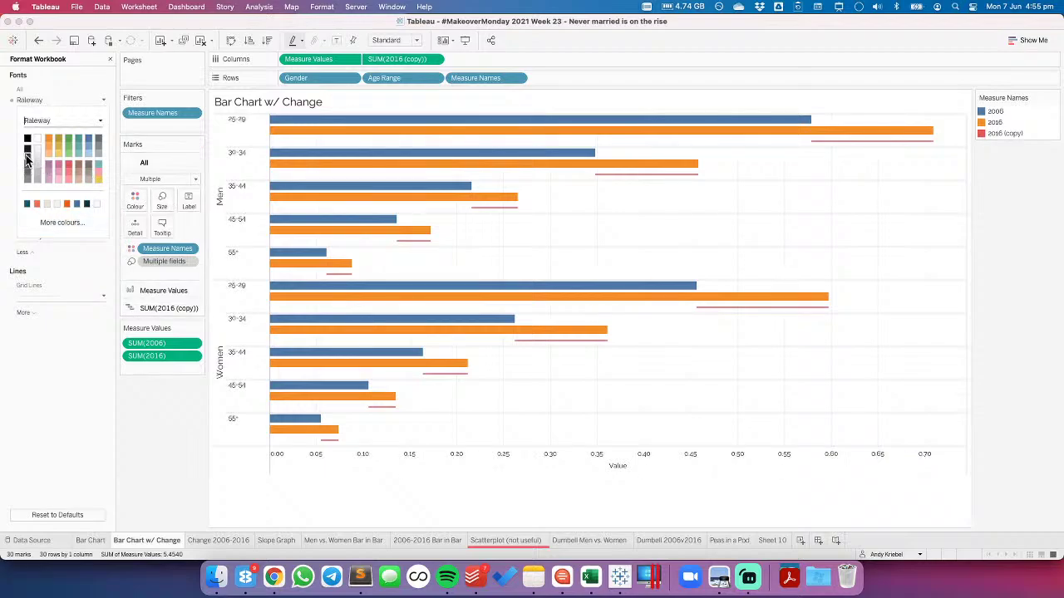
mouse_move(602, 284)
click(540, 248)
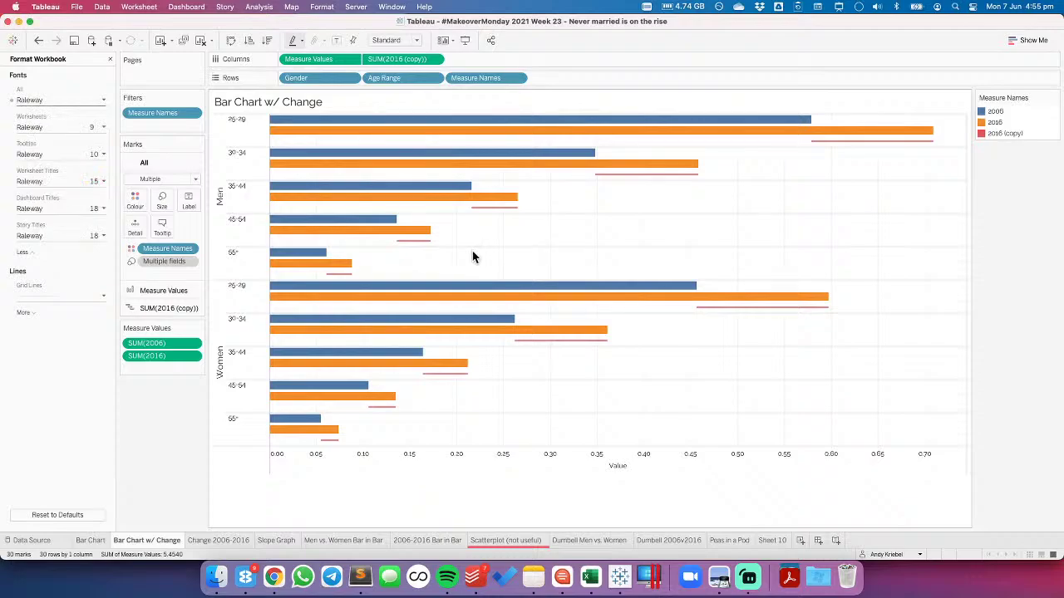
Make the Gender header labels bold and slightly widen the Gender header column
right_click(224, 216)
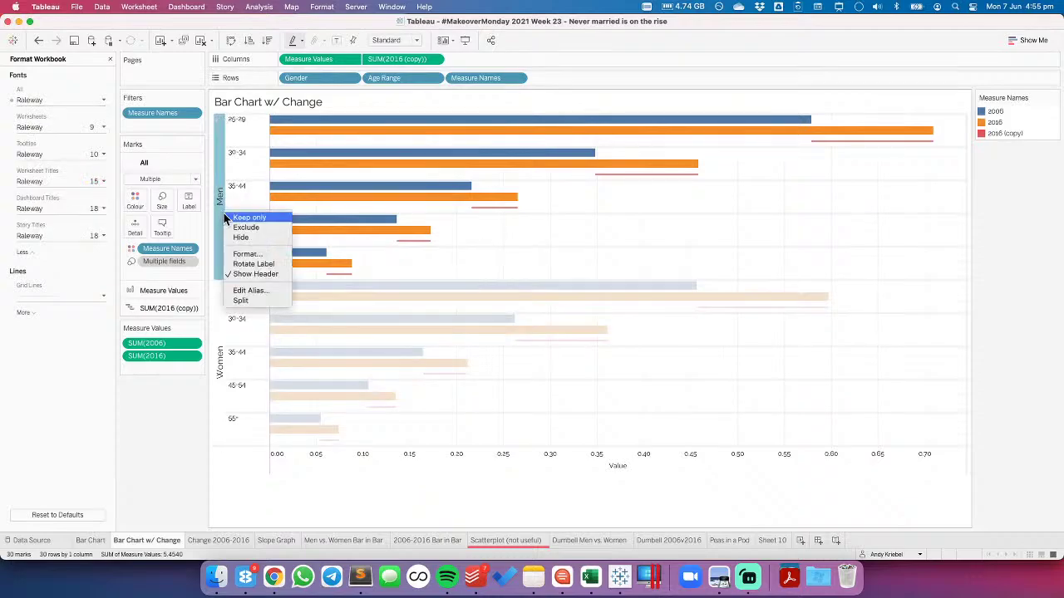
click(256, 251)
click(71, 129)
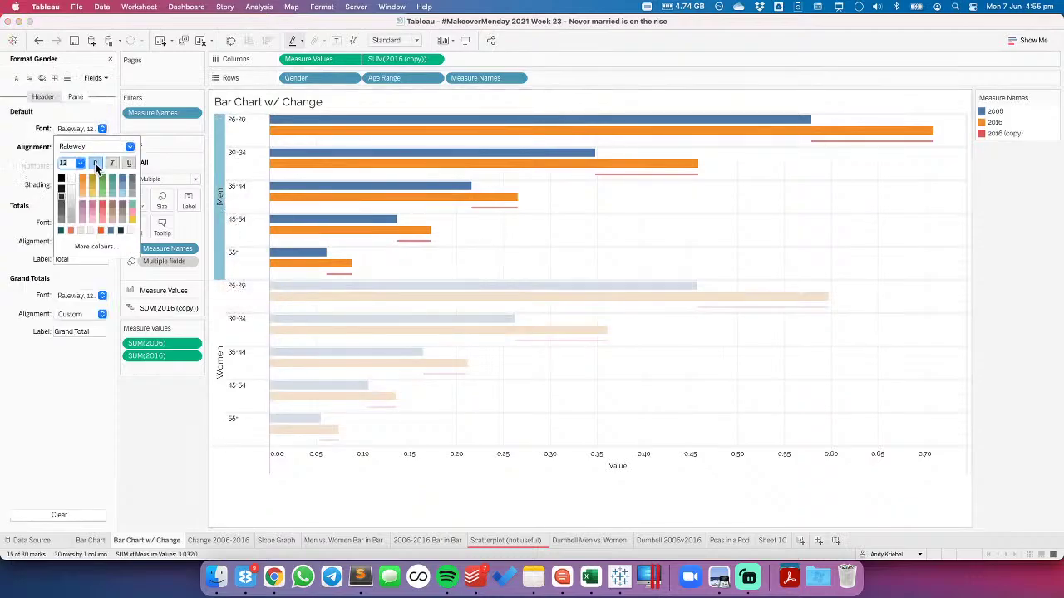
click(419, 278)
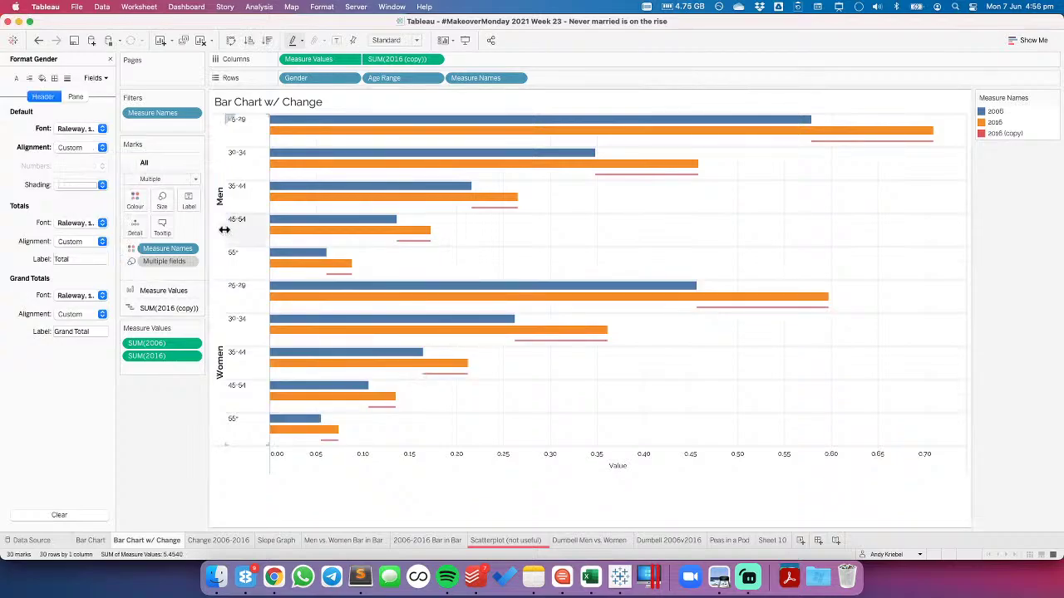
drag(227, 230, 234, 233)
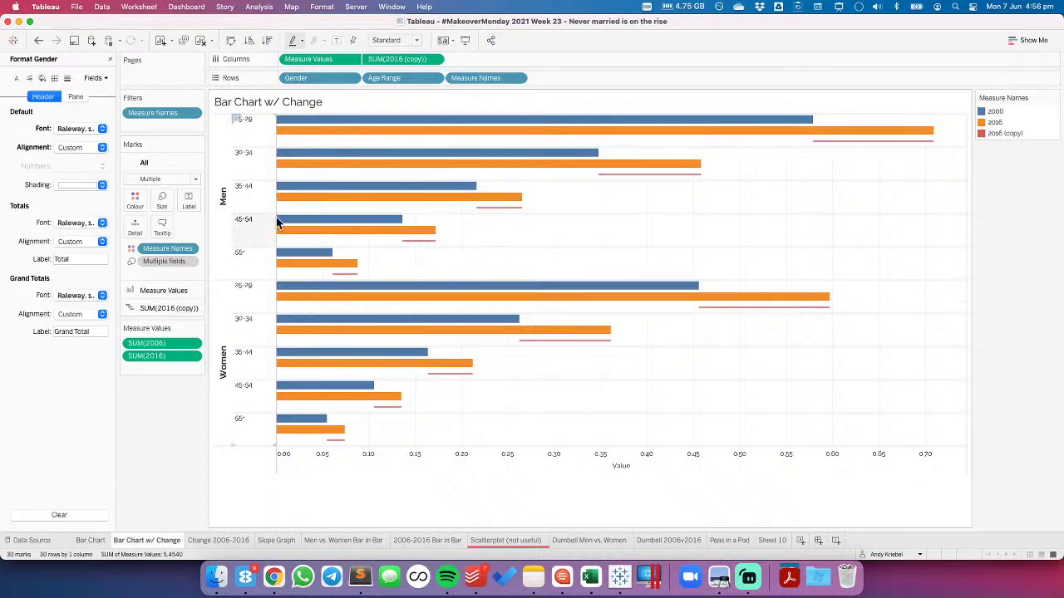
Set the vertical alignment of the Age Range header labels to Middle
mouse_move(317, 165)
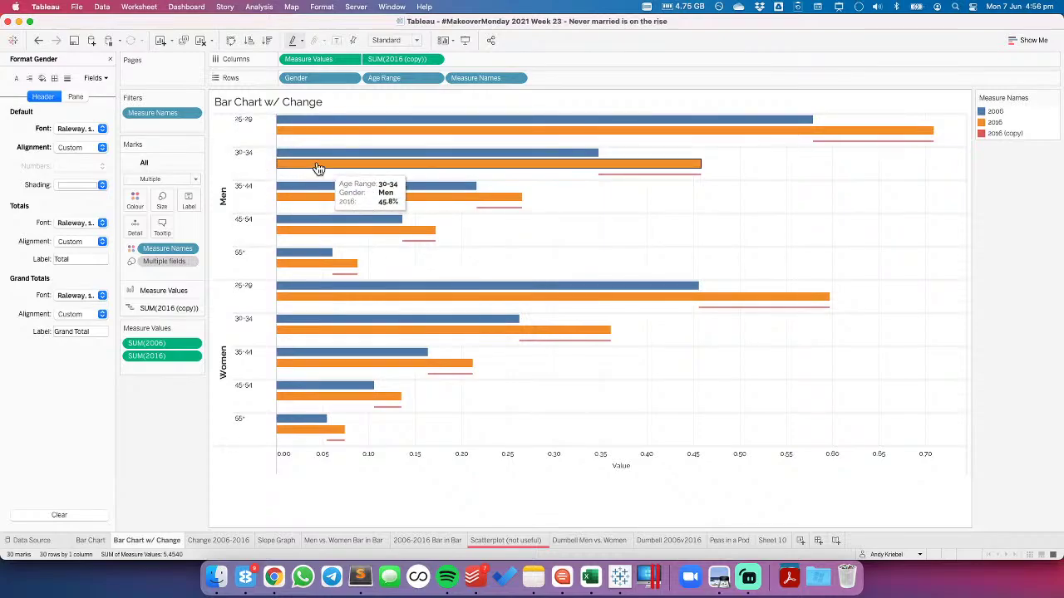
right_click(259, 125)
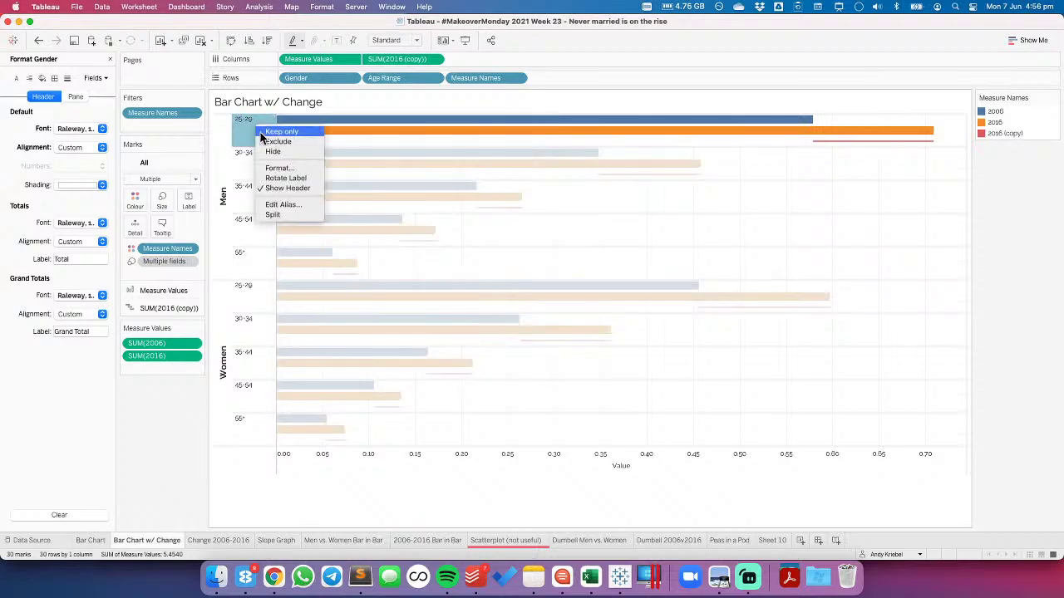
click(389, 141)
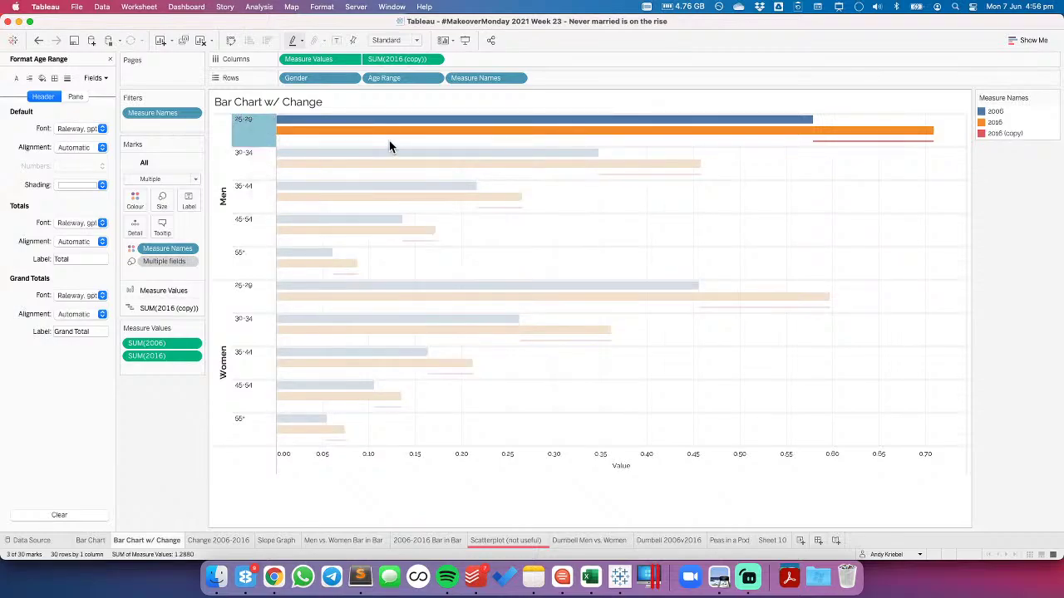
right_click(254, 131)
click(268, 172)
click(76, 147)
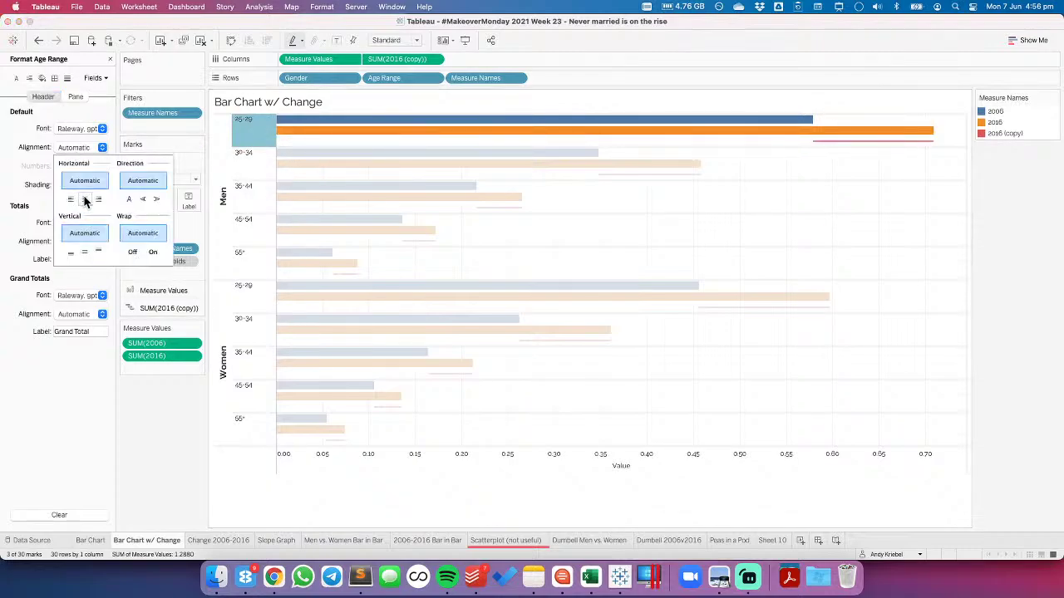
click(84, 253)
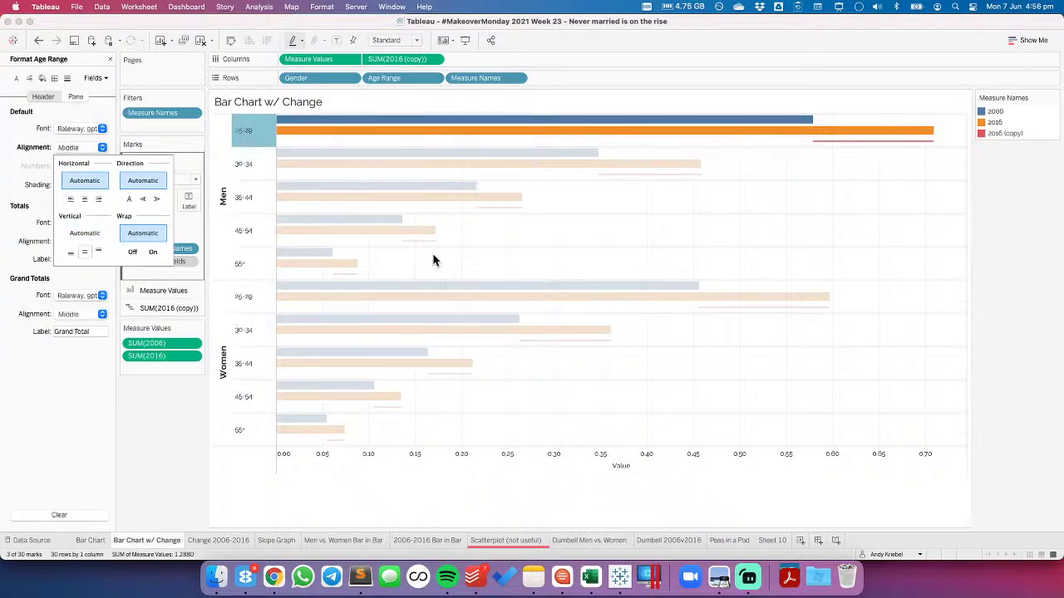
click(486, 240)
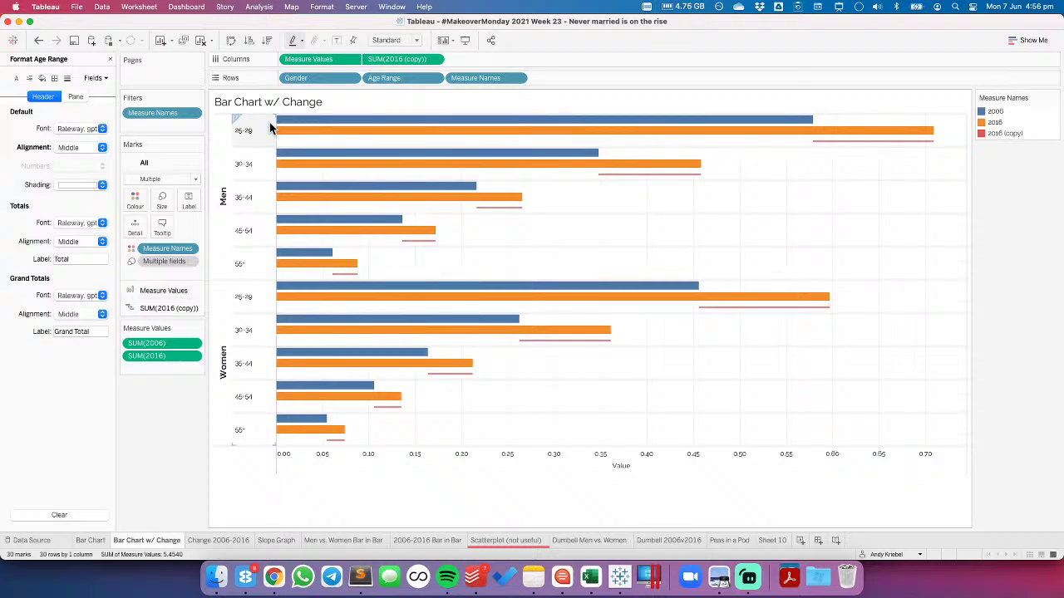
Narrow the Age Range row header column in the Bar Chart w/ Change view and close the Age Range formatting pane
drag(277, 141, 262, 141)
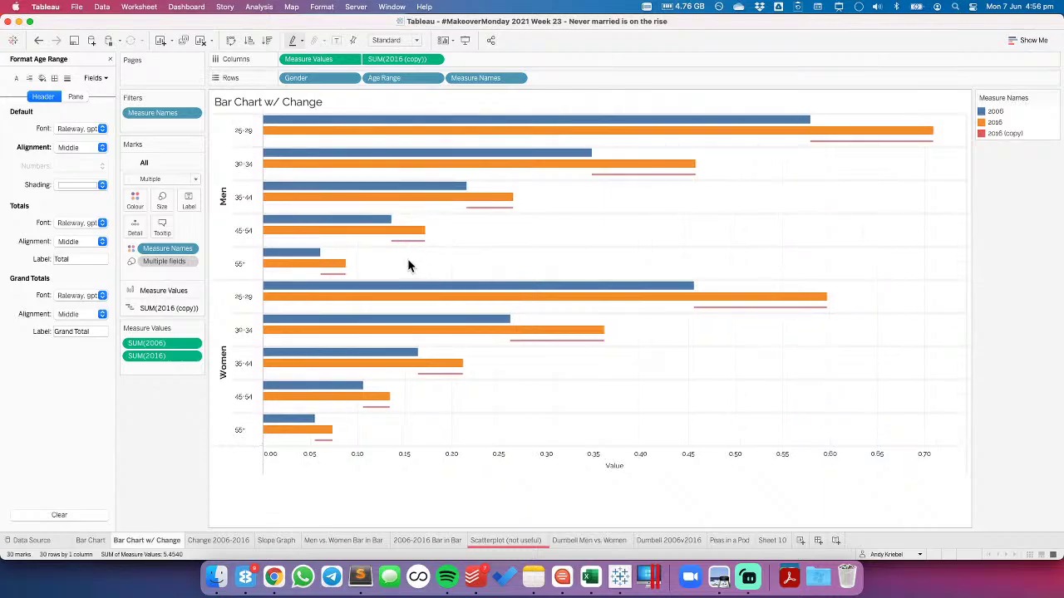
click(108, 59)
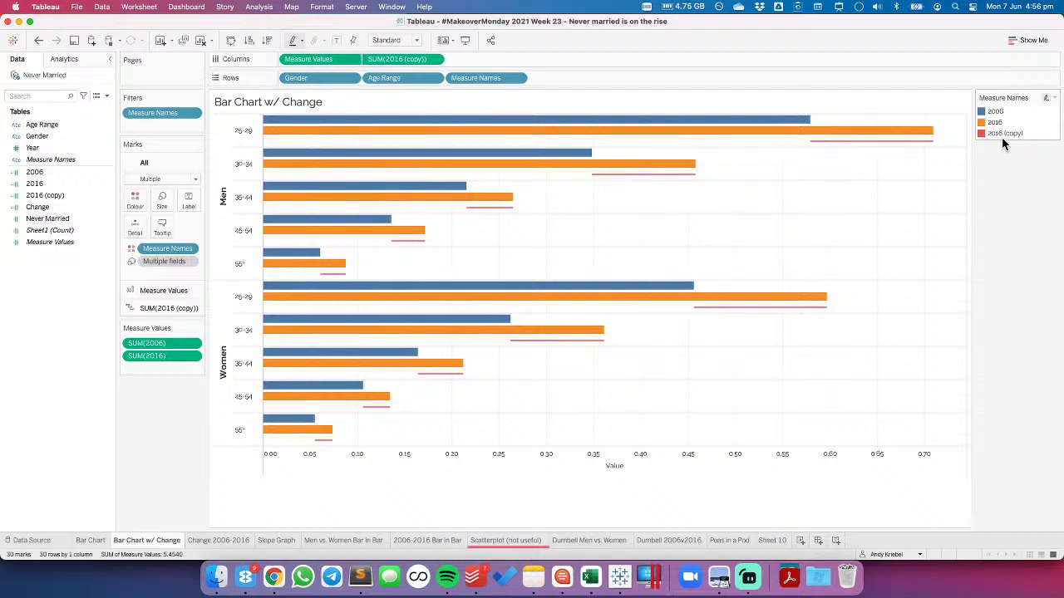
Add Gender to Colour for all marks and place it above Measure Names so shades are grouped by gender
mouse_move(330, 124)
drag(38, 135, 130, 221)
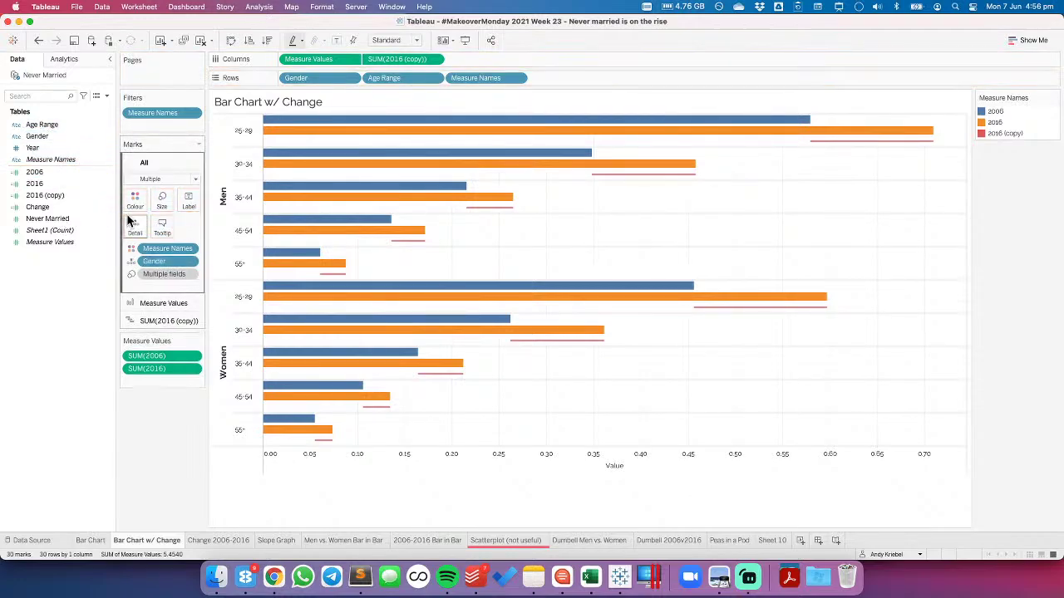
click(131, 262)
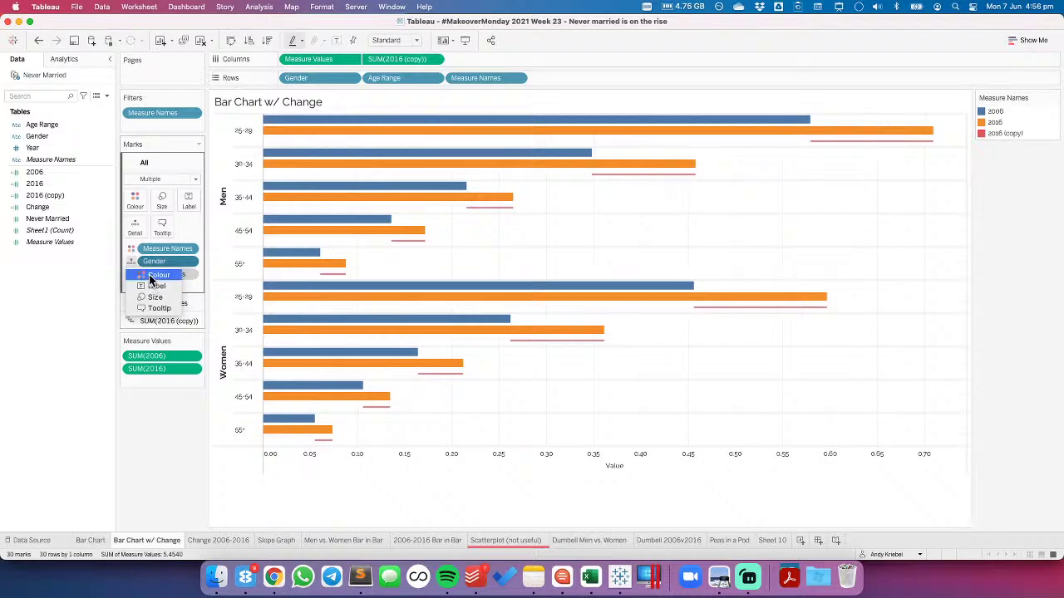
click(149, 274)
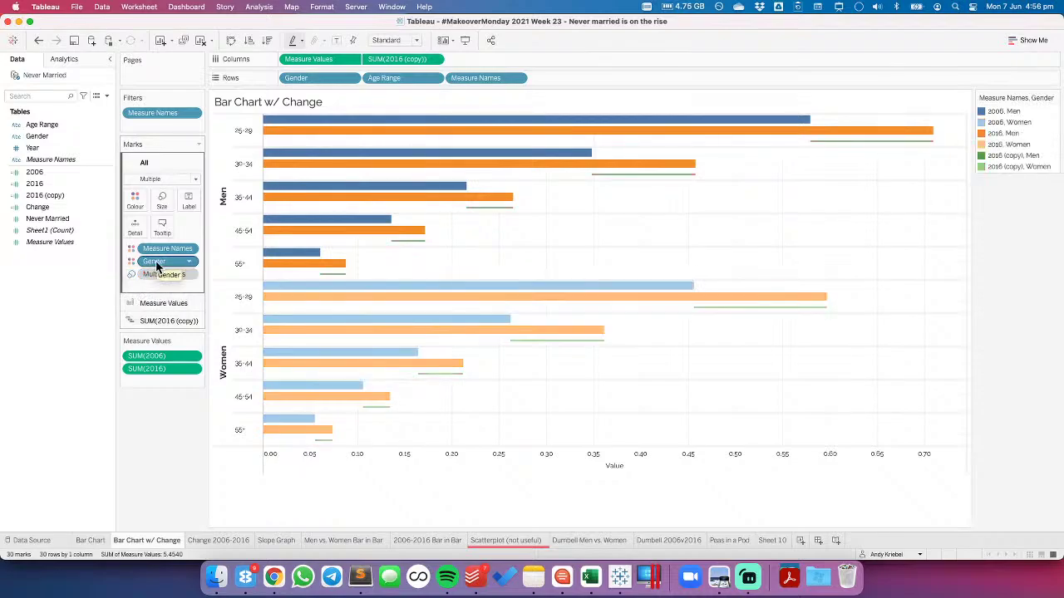
drag(156, 266, 154, 250)
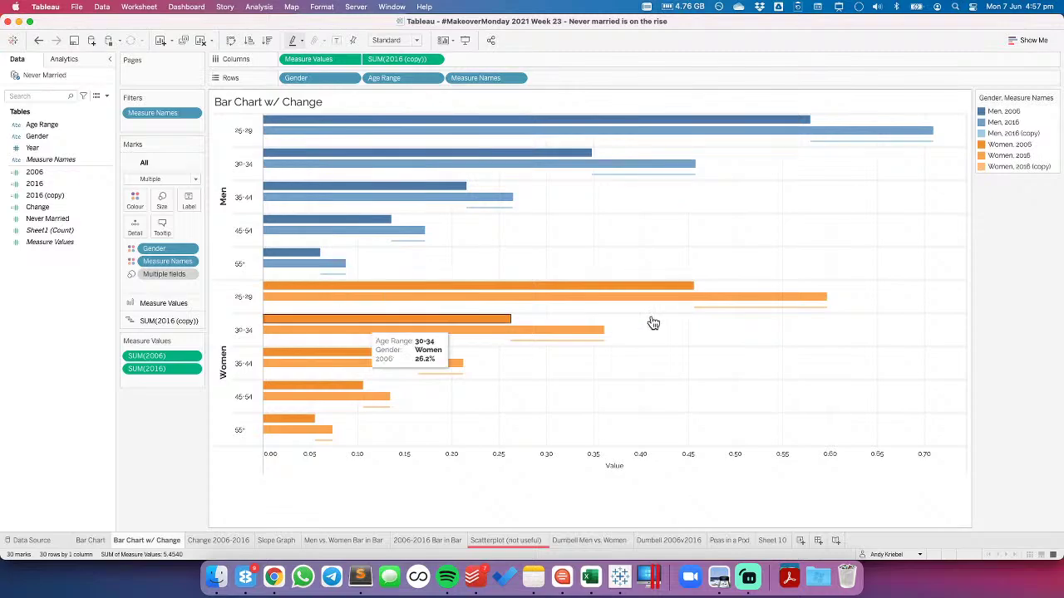
Edit the colours of the Gender, Measure Names legend and choose the Orange to Aqua palette
double_click(1049, 155)
click(557, 210)
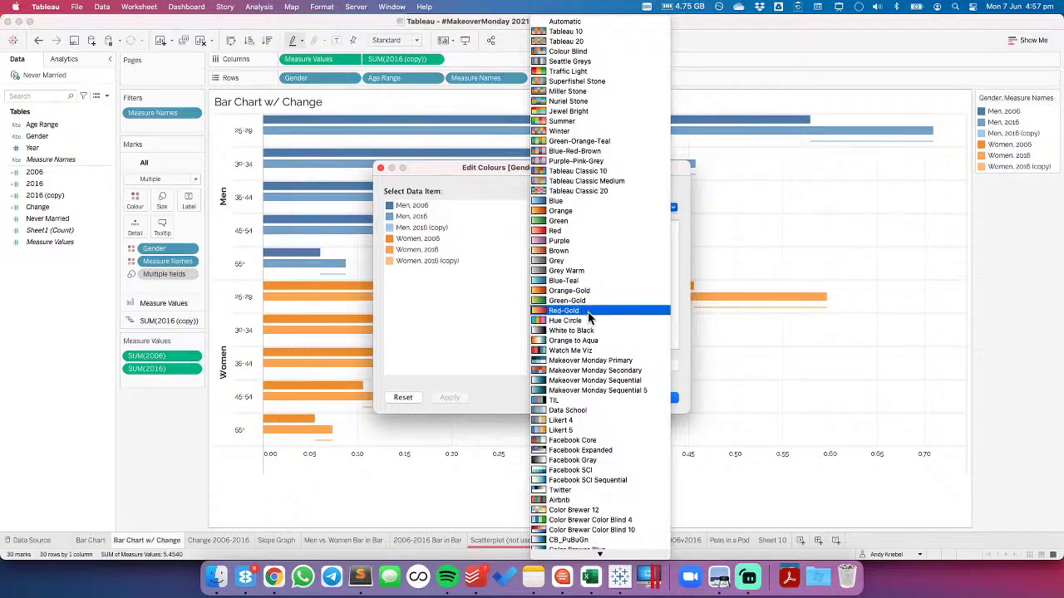
scroll(588, 316, down, 10)
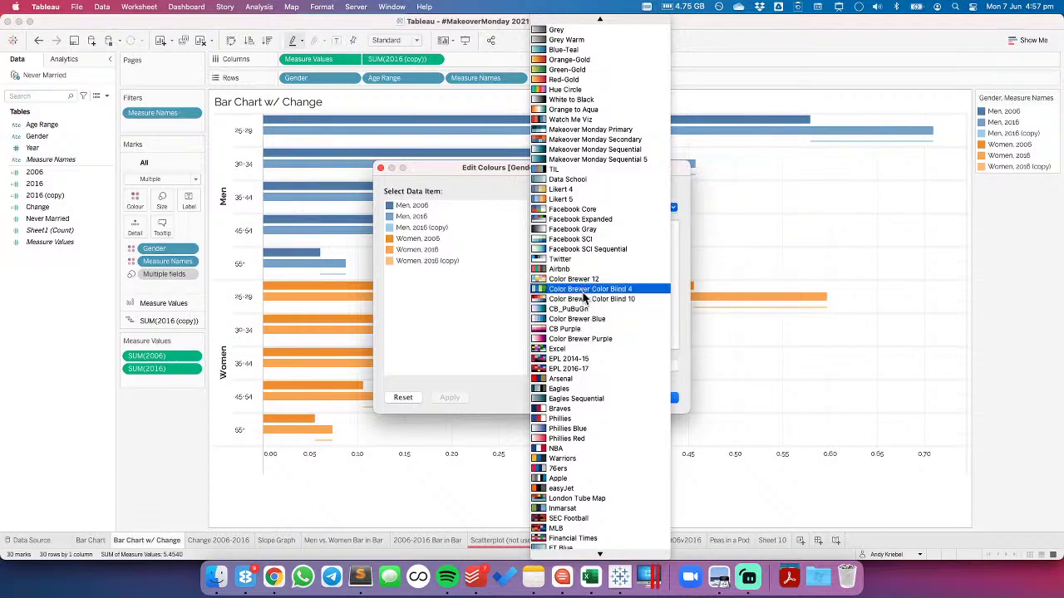
scroll(586, 369, down, 7)
scroll(586, 370, down, 5)
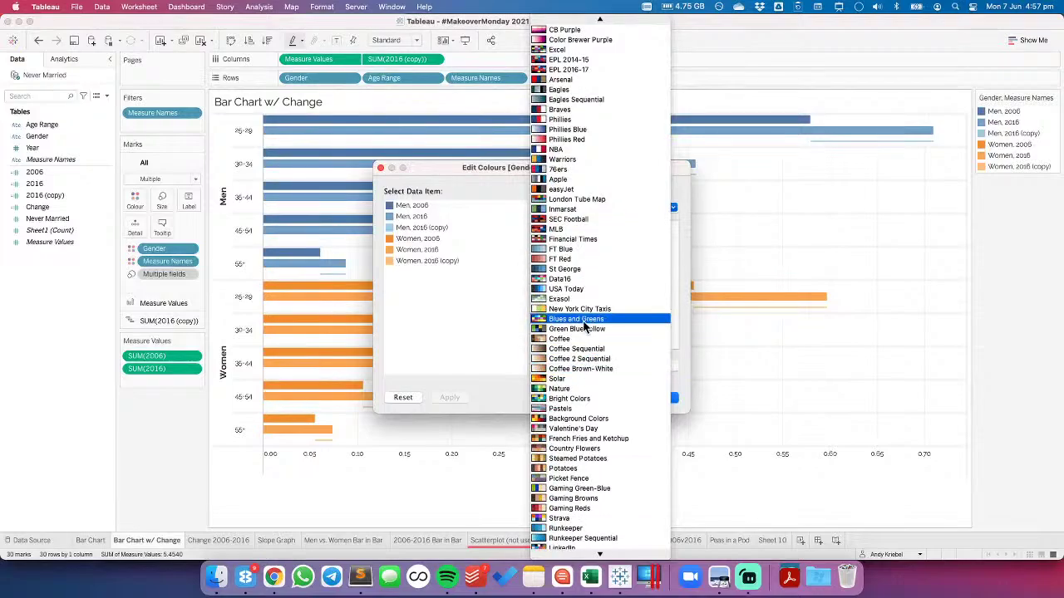
scroll(591, 399, down, 8)
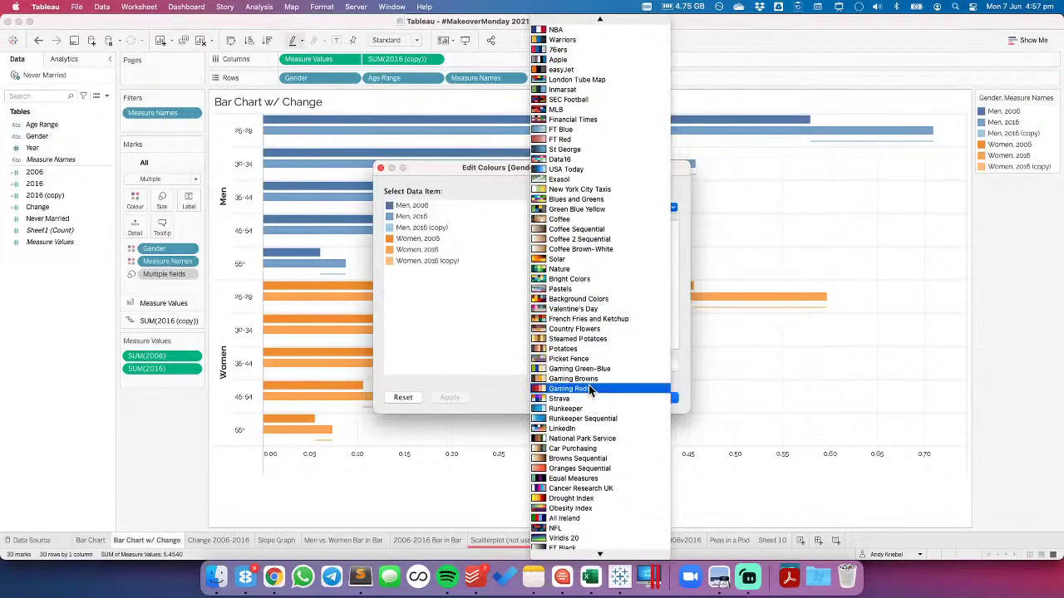
scroll(588, 388, down, 1)
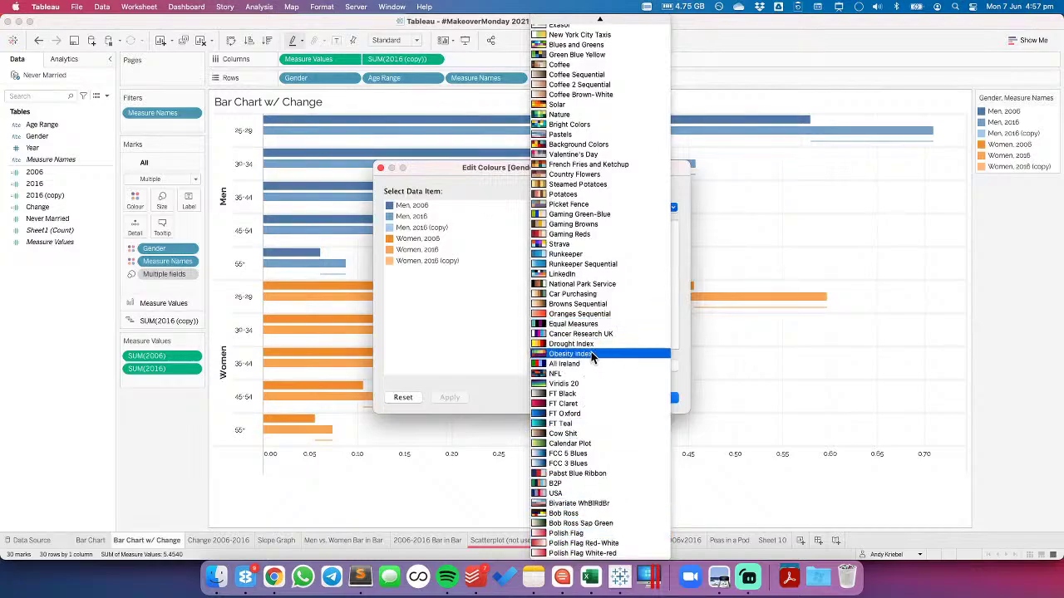
scroll(591, 356, up, 8)
scroll(592, 355, up, 10)
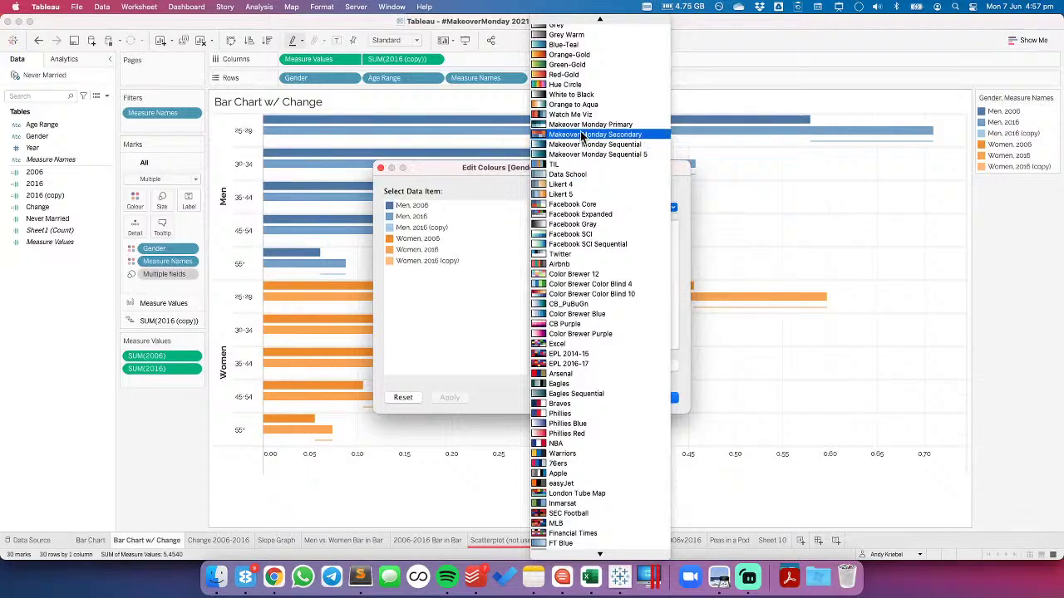
scroll(580, 199, up, 2)
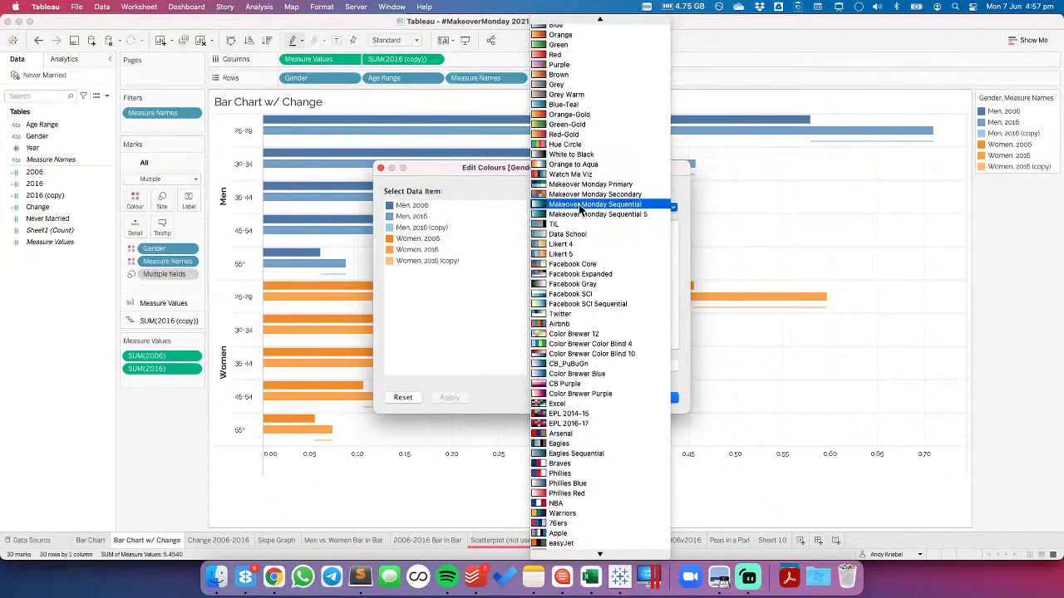
click(571, 164)
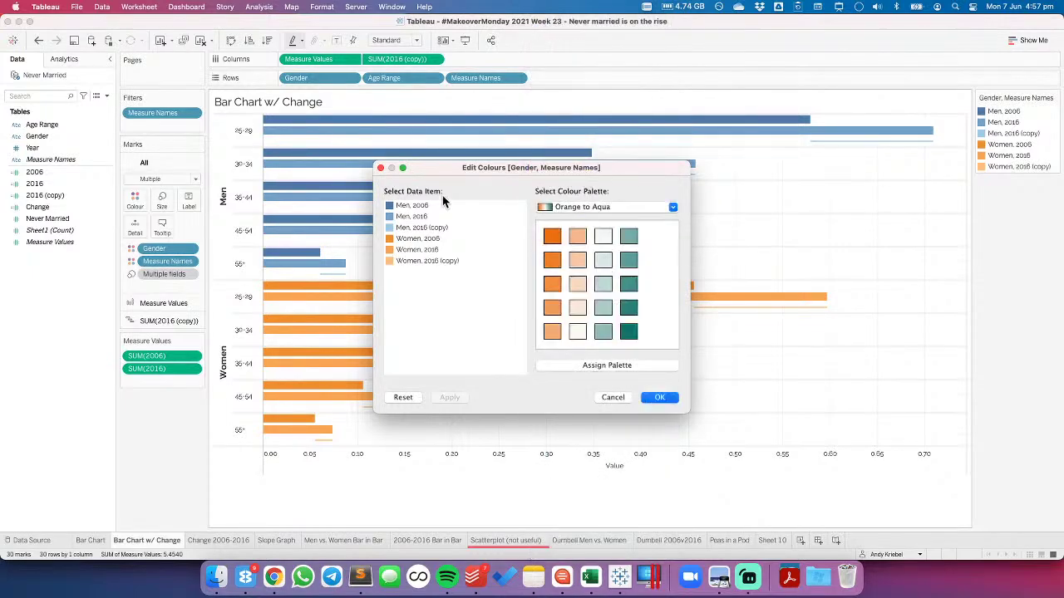
Assign light orange to Men, 2006 and dark orange #EB6F0D to Men, 2016 and Men, 2016 (copy)
click(411, 206)
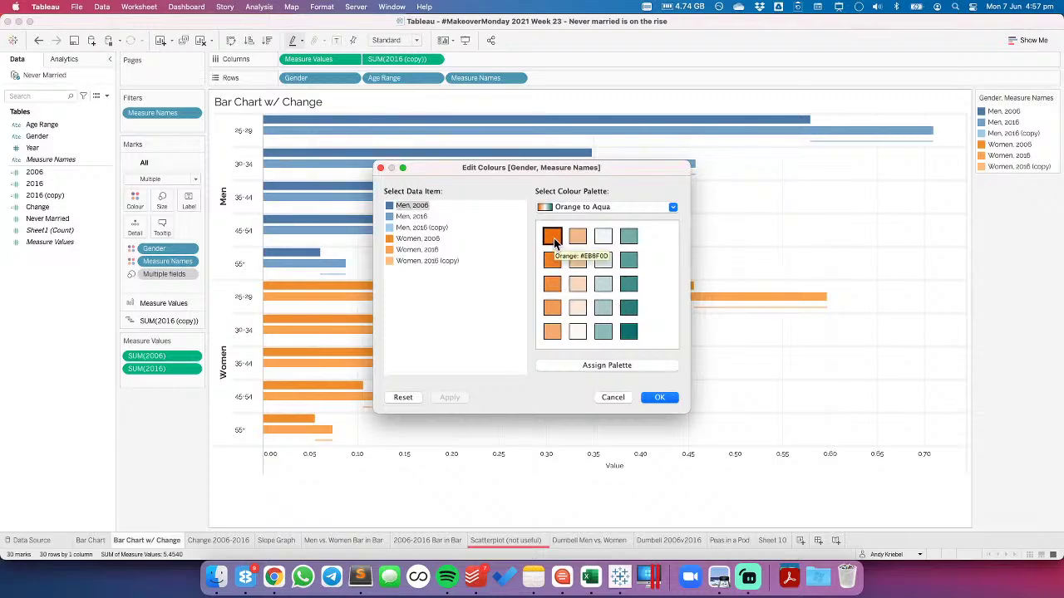
click(552, 332)
click(418, 218)
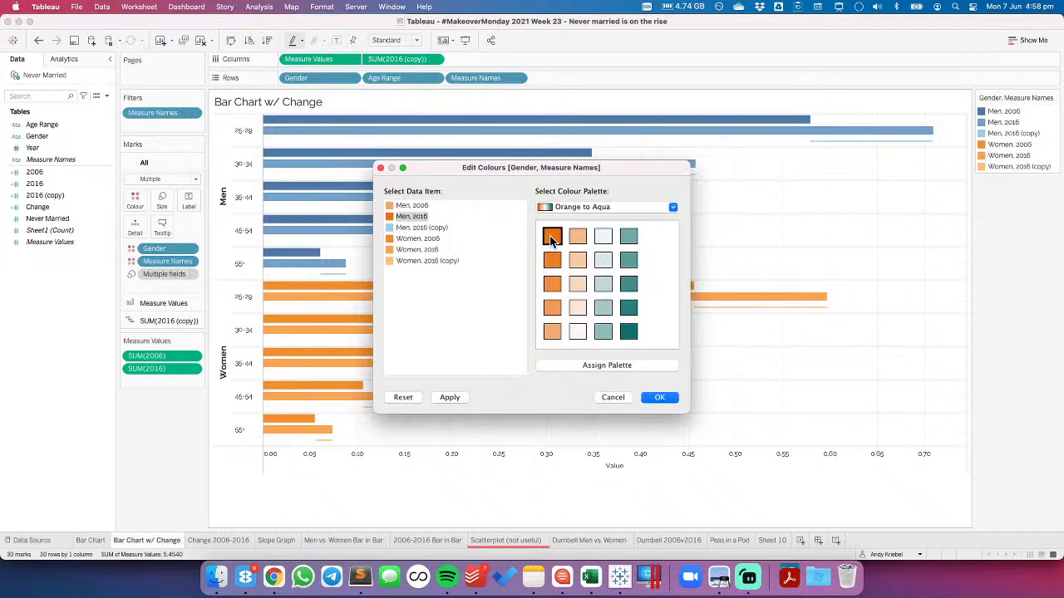
click(436, 229)
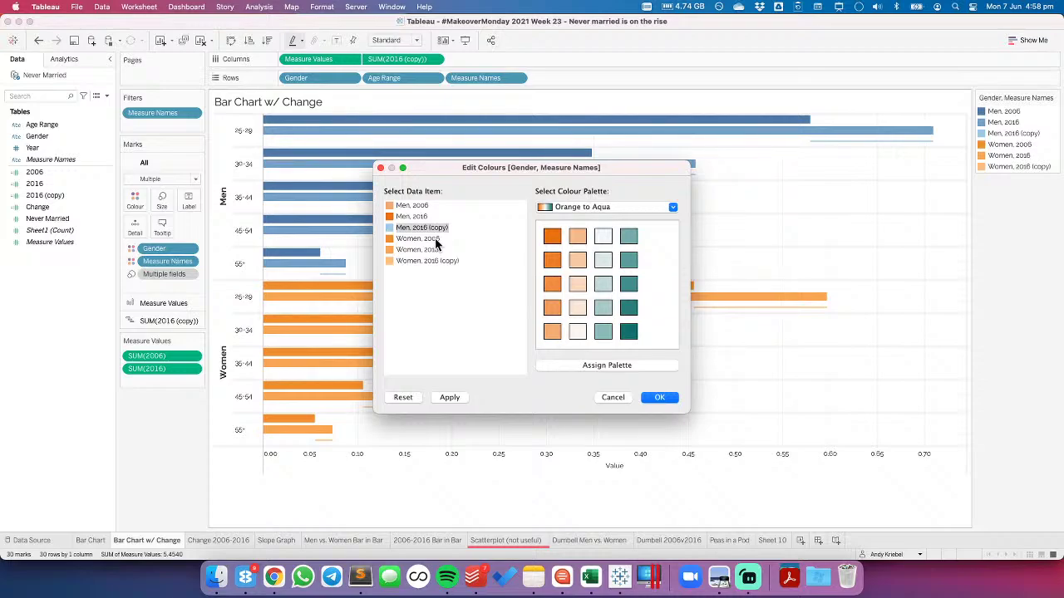
click(551, 236)
Assign light teal to Women, 2006 and dark teal #106F6E to Women, 2016 and Women, 2016 (copy), and apply the colours
click(432, 239)
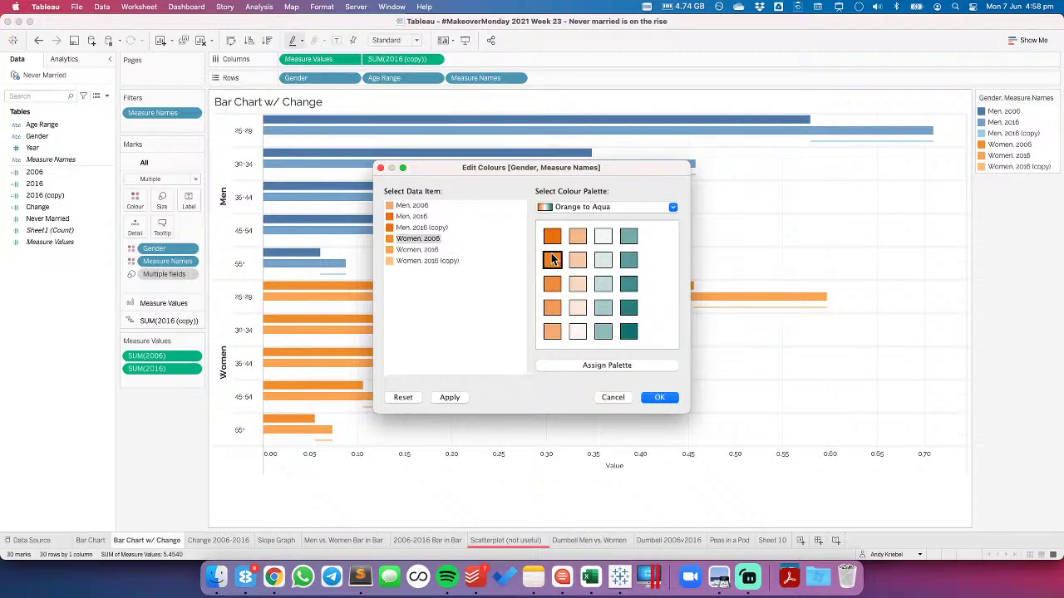
click(628, 237)
click(432, 251)
click(627, 332)
click(428, 260)
click(627, 333)
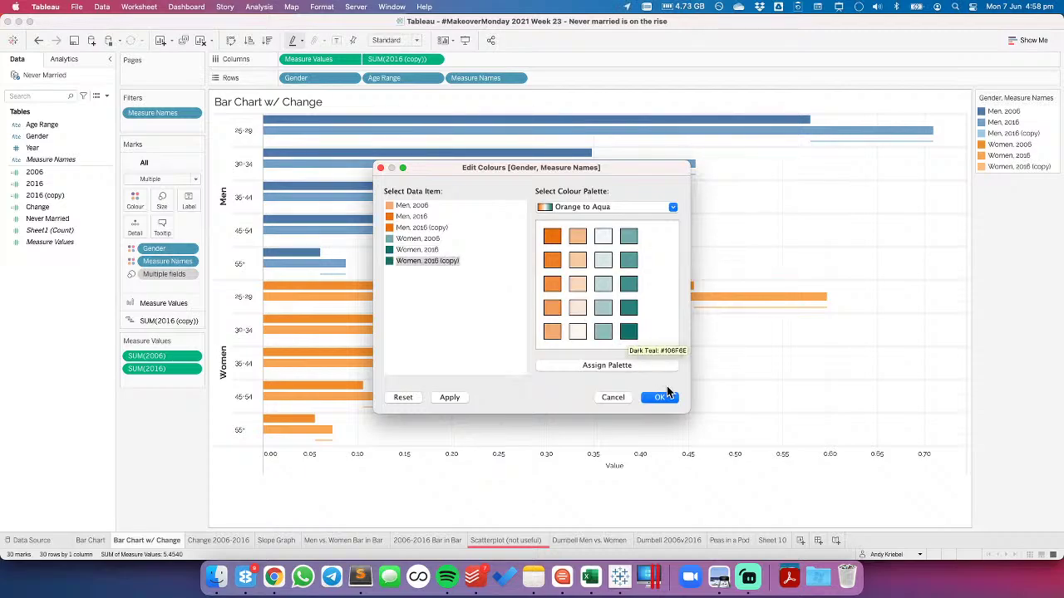
click(662, 395)
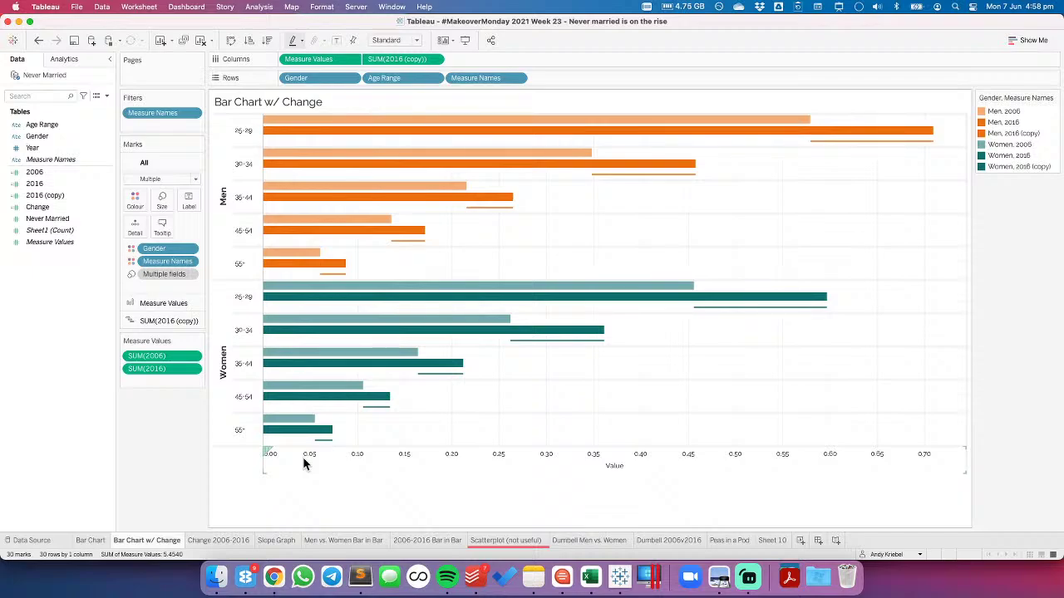
Display the Change 2006-2016 worksheet
click(229, 538)
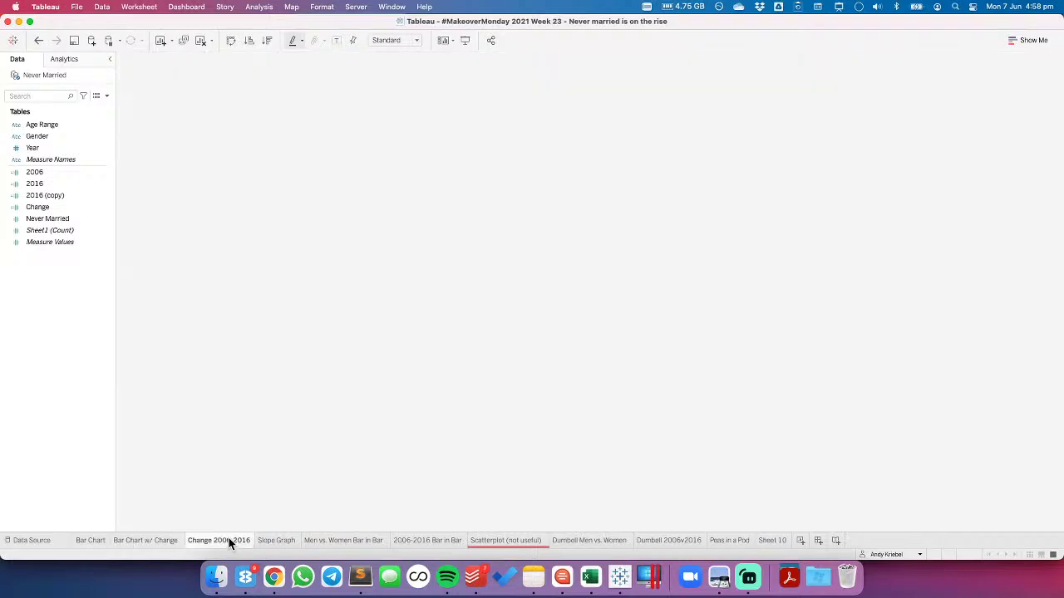
mouse_move(229, 538)
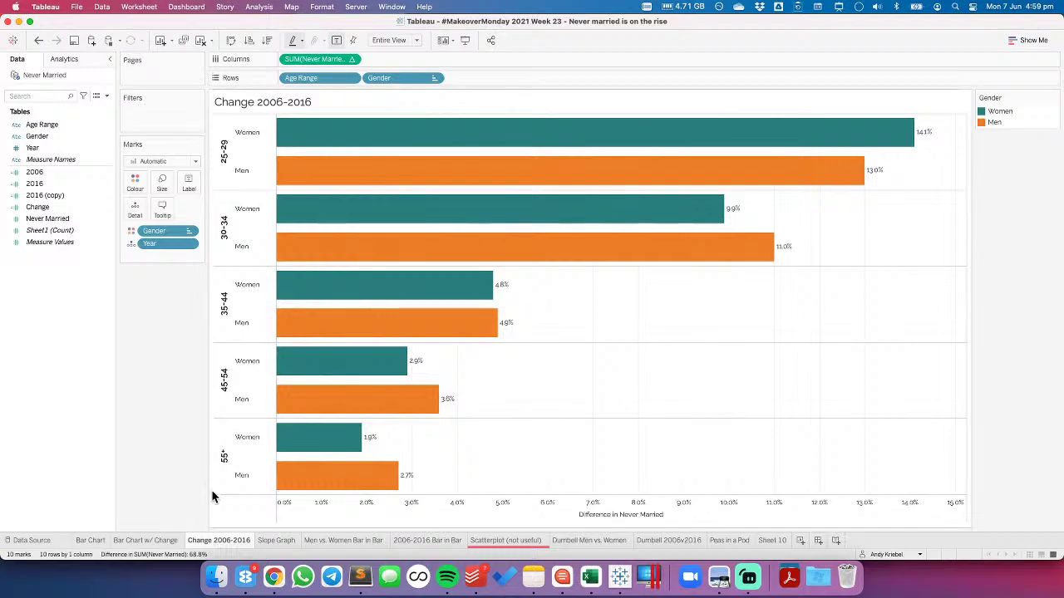
Open Preferences.tps from the My Tableau Repository folder in Sublime Text and move its window higher on the screen
click(216, 576)
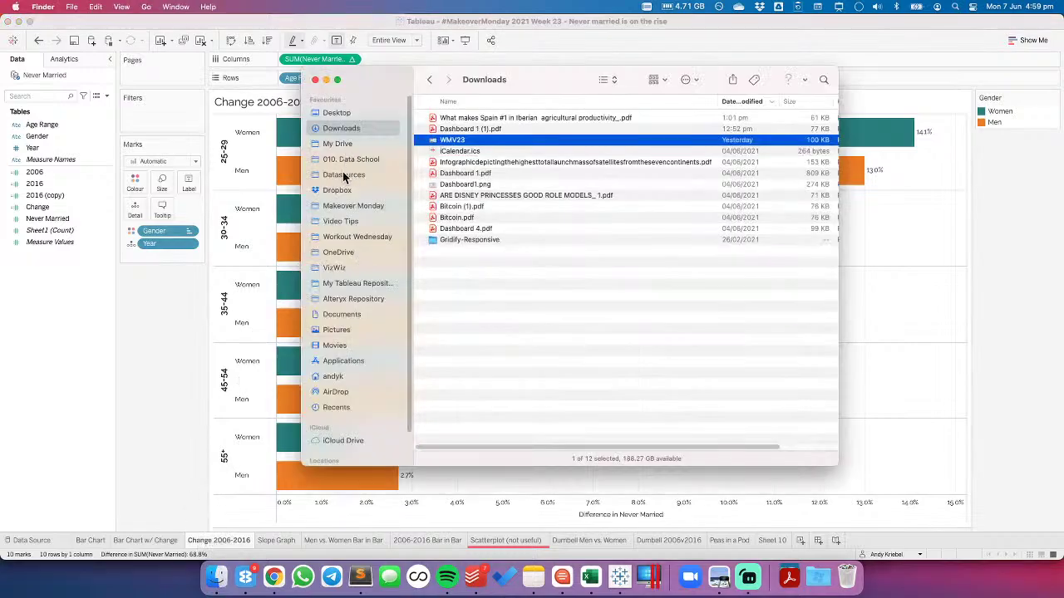
click(349, 283)
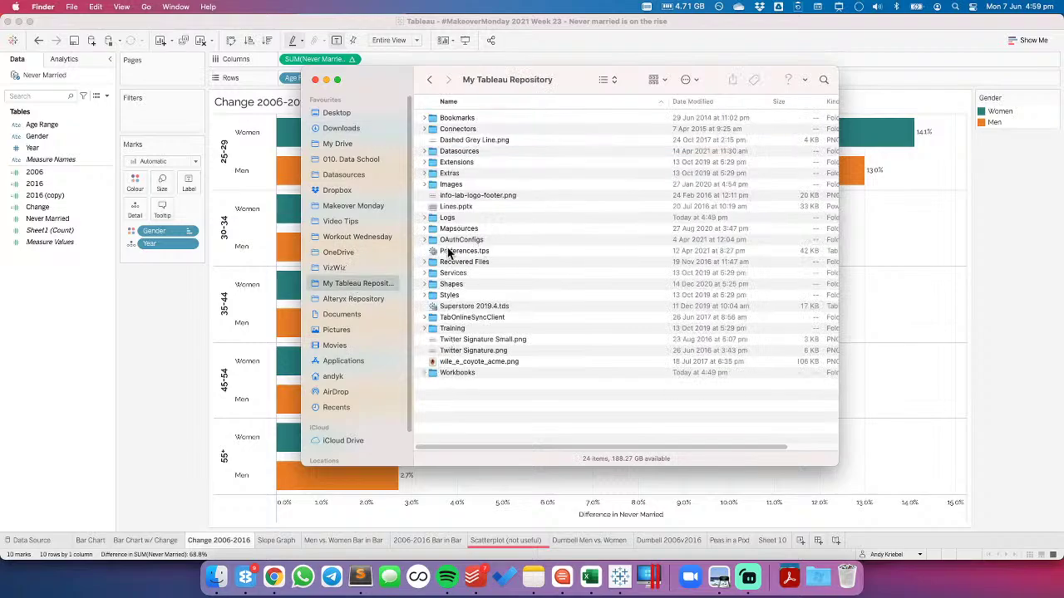
drag(455, 255, 360, 574)
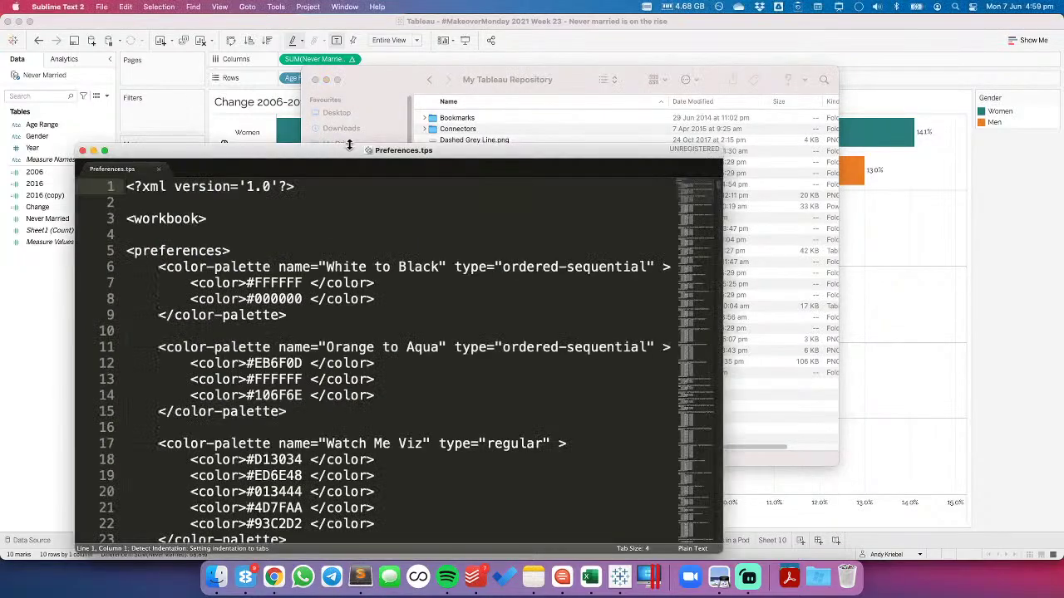
drag(350, 148, 453, 48)
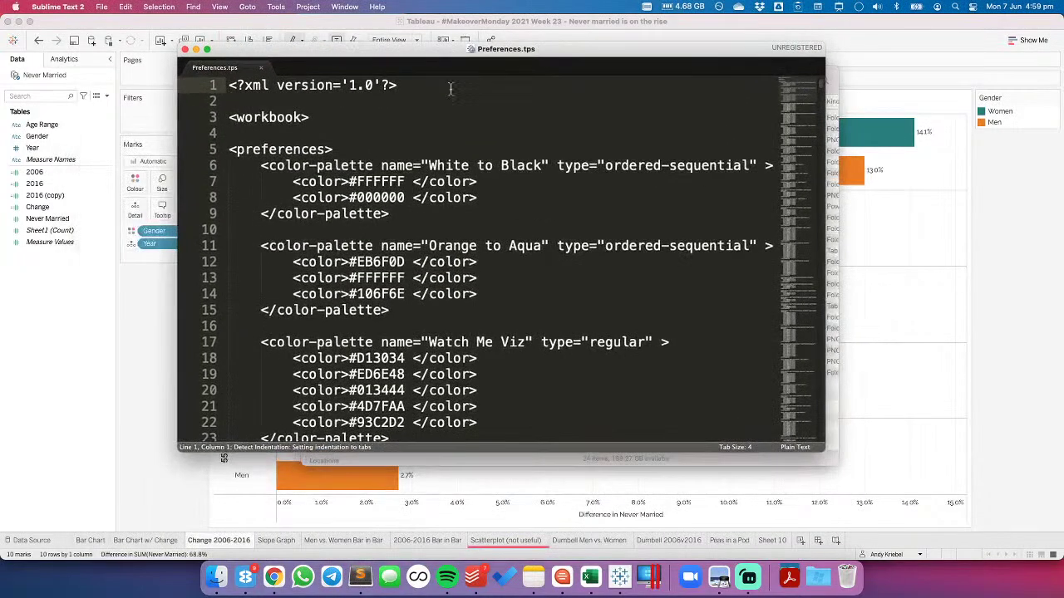
Try deleting all color-palette definitions between the preferences tags in Preferences.tps, and undo the deletion
click(350, 147)
key(Right)
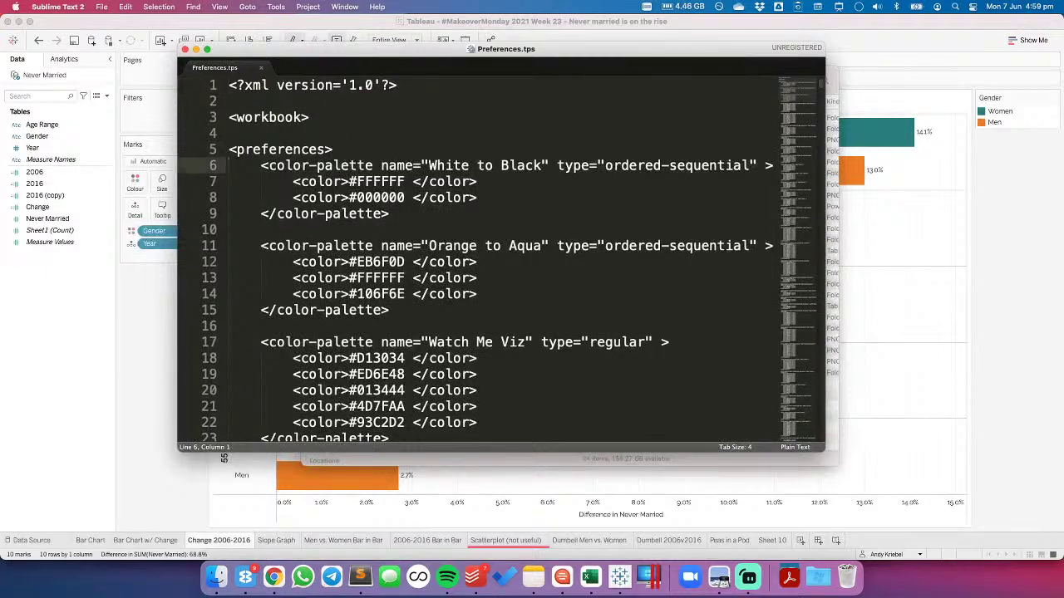
key(super+shift+Down)
key(shift+Up)
key(shift+Up)
key(shift+Up)
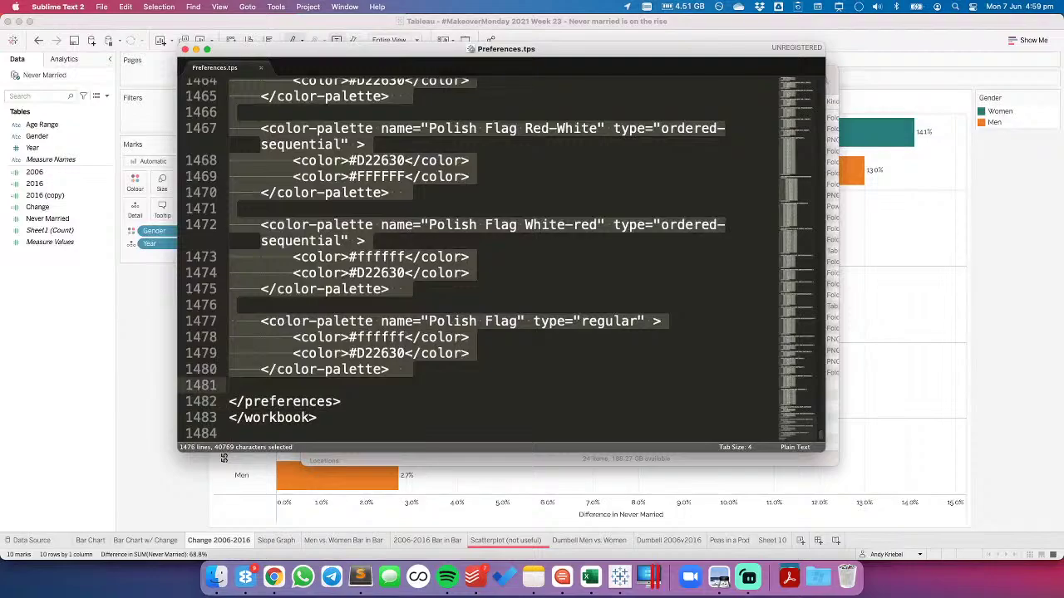
key(BackSpace)
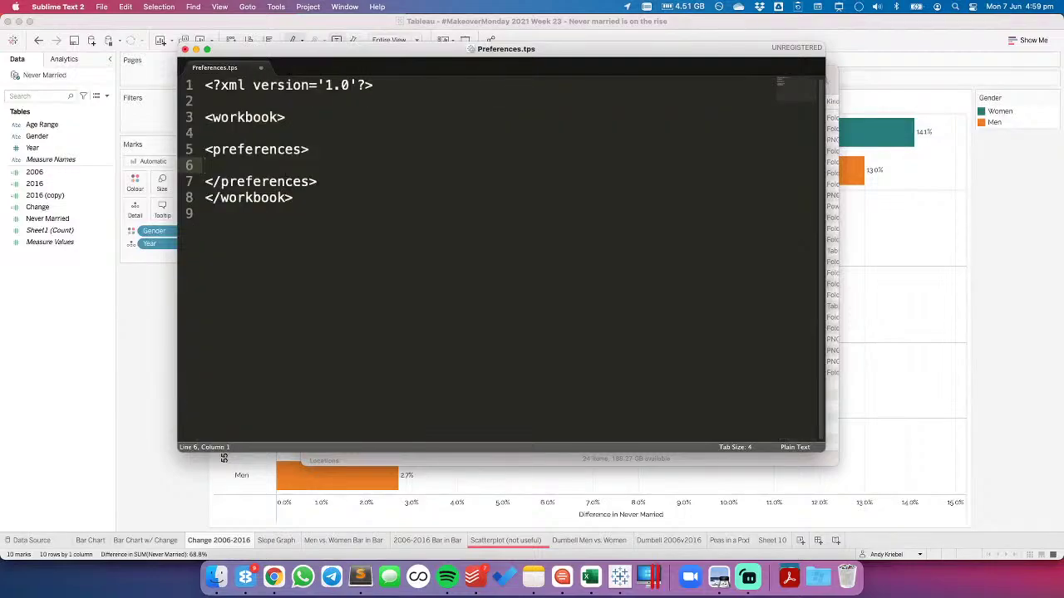
key(super+z)
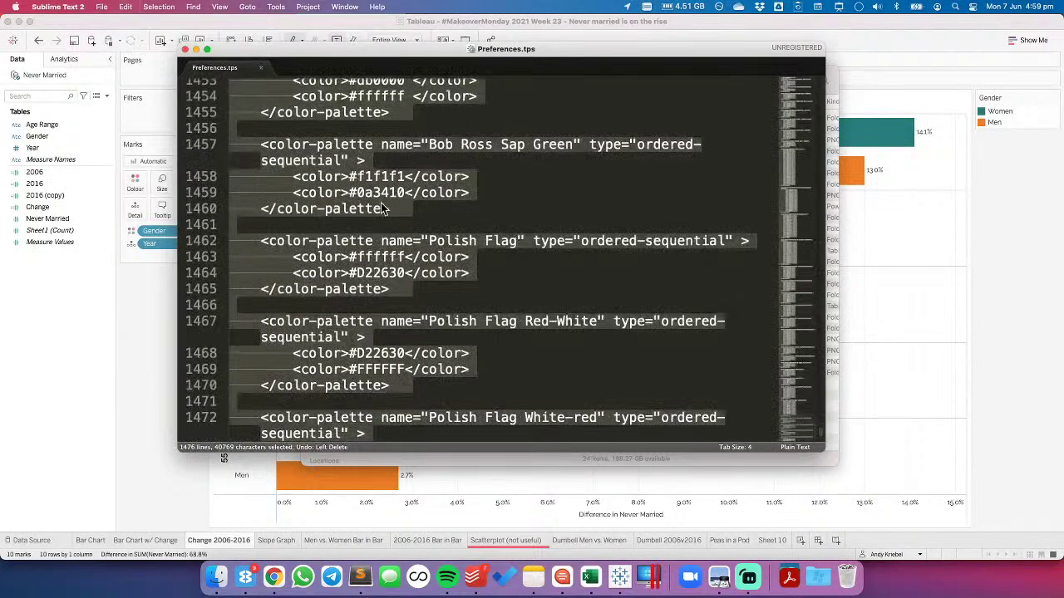
Examine the palette names, types and hex colours from the start of Preferences.tps, and close the file
click(404, 240)
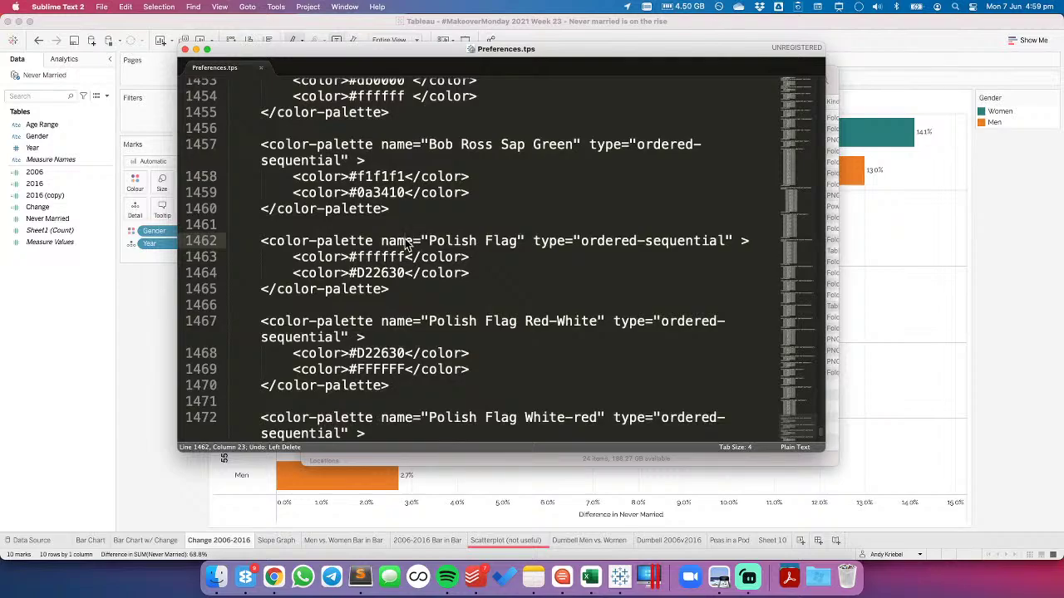
key(super+Up)
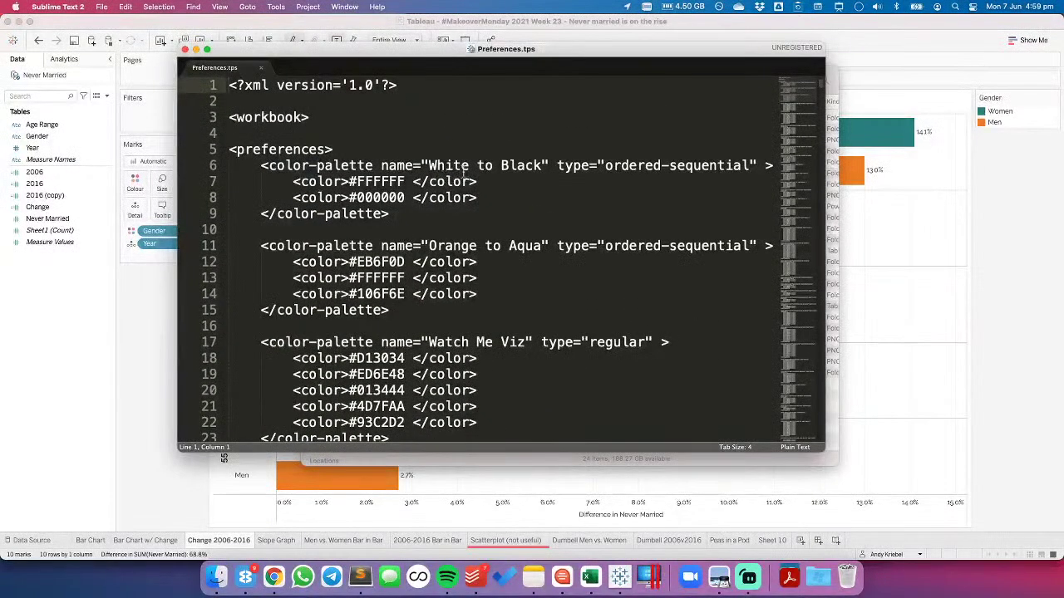
drag(605, 166, 757, 167)
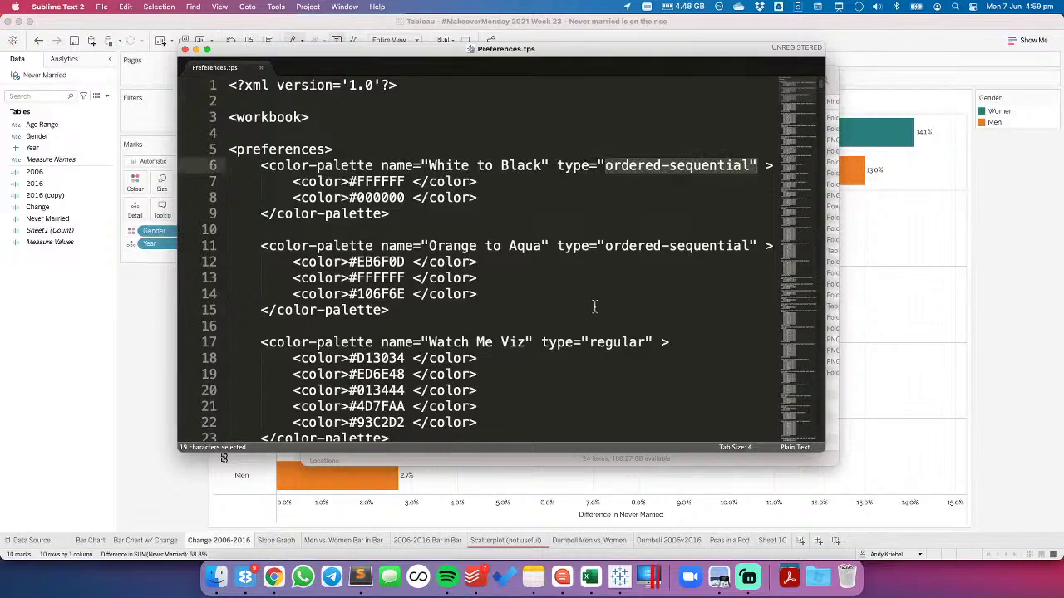
scroll(591, 288, down, 5)
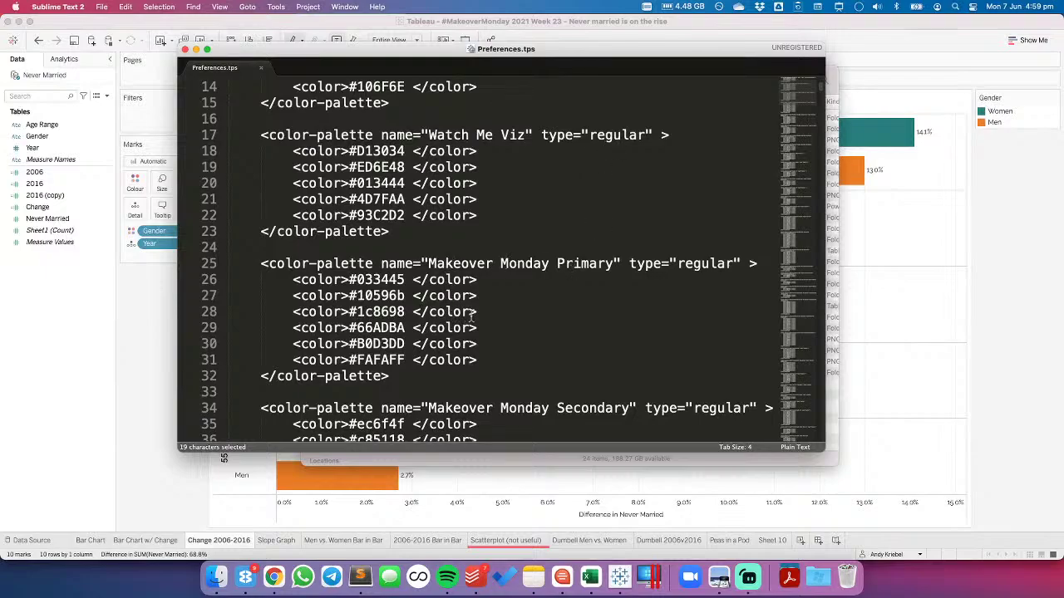
click(260, 67)
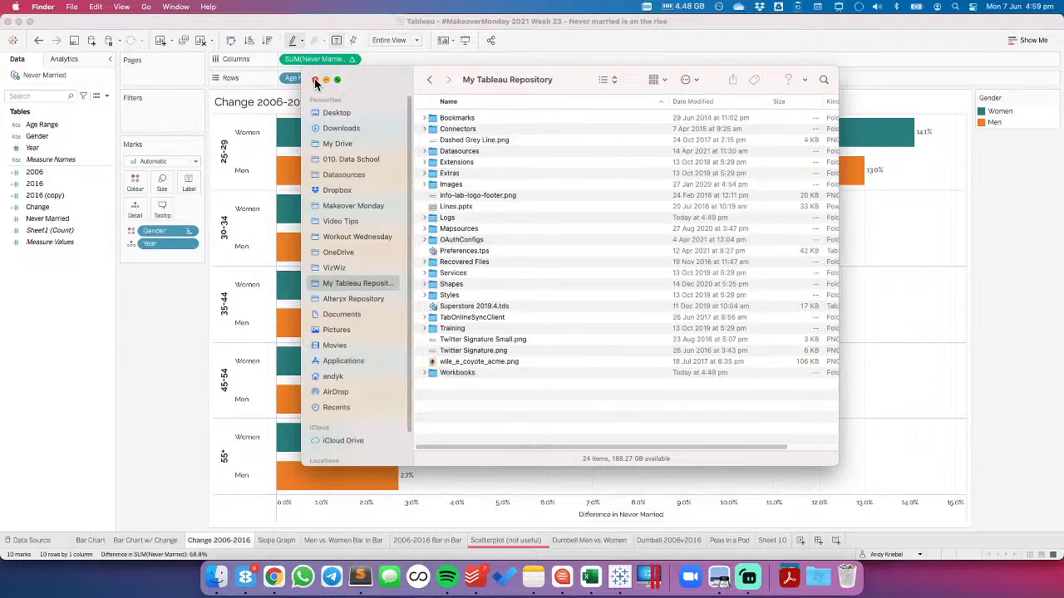
On the Bar Chart w/ Change worksheet, colour Men, 2016 (copy) and Women, 2016 (copy) dark grey from the White to Black palette
click(314, 80)
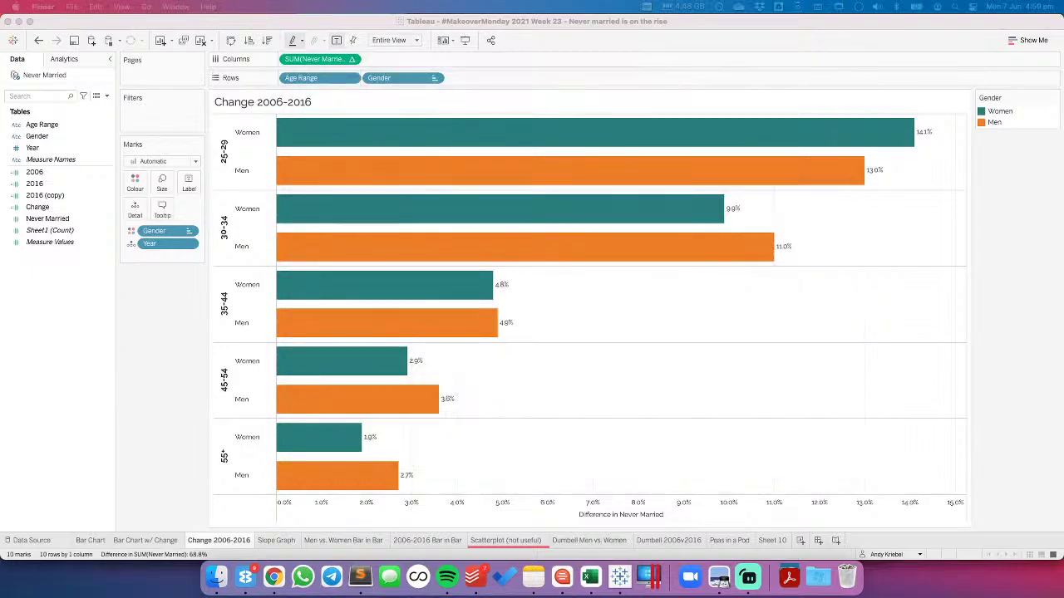
click(159, 544)
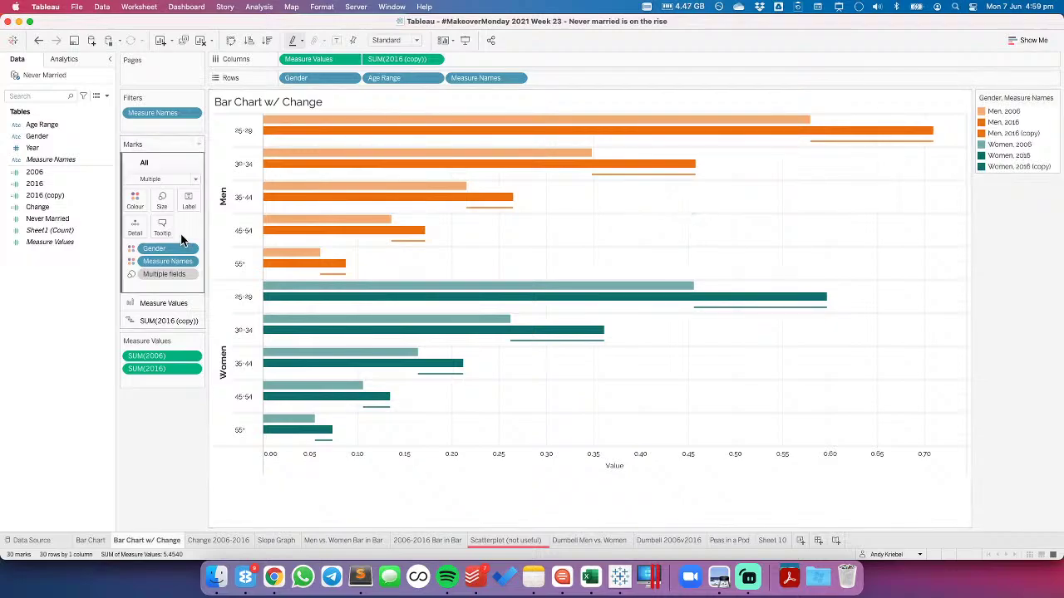
double_click(1045, 158)
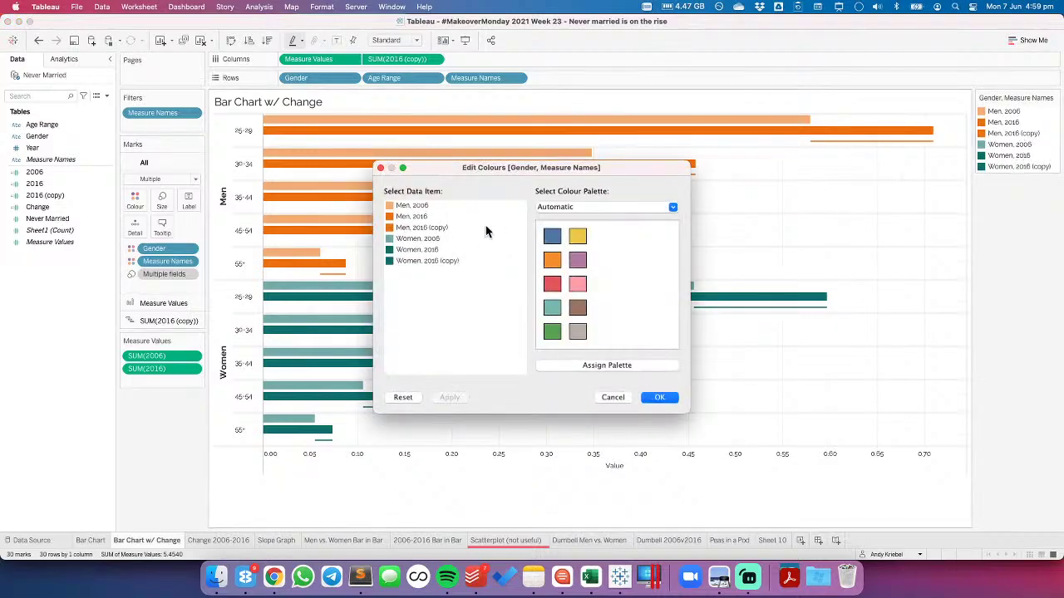
click(544, 210)
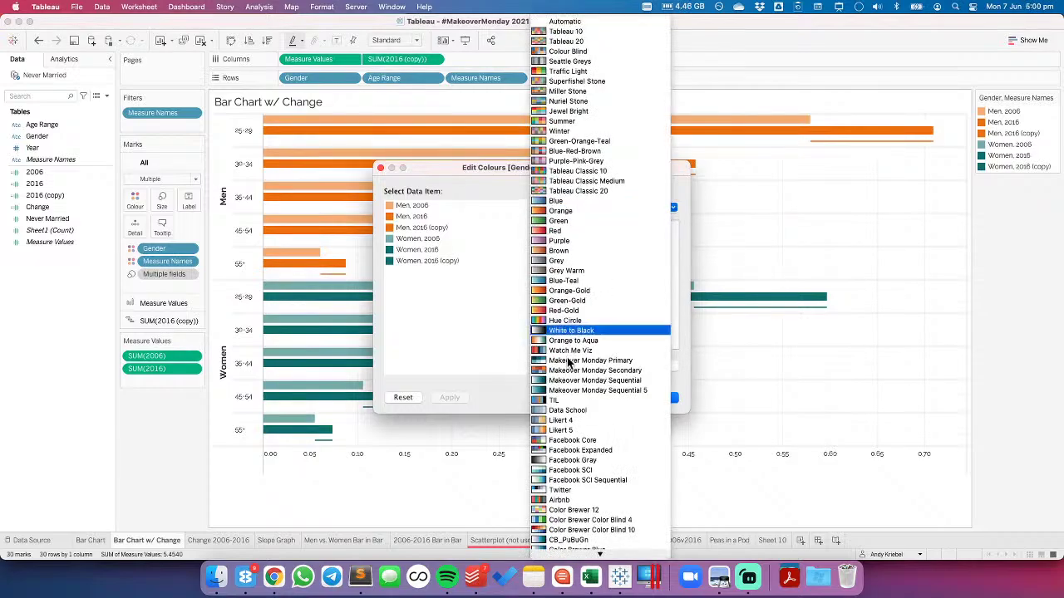
click(567, 331)
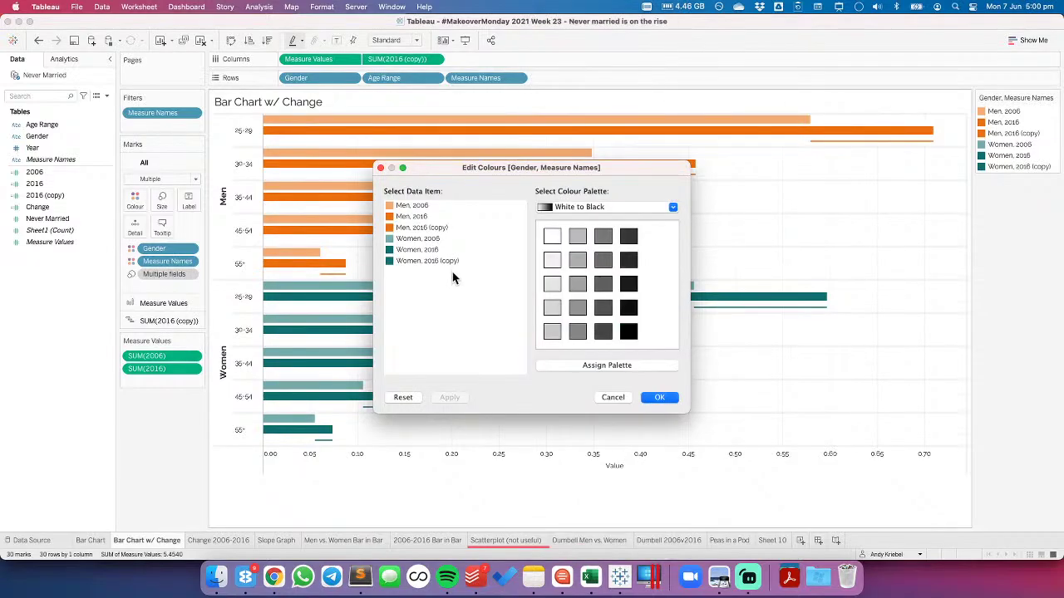
click(425, 229)
click(629, 239)
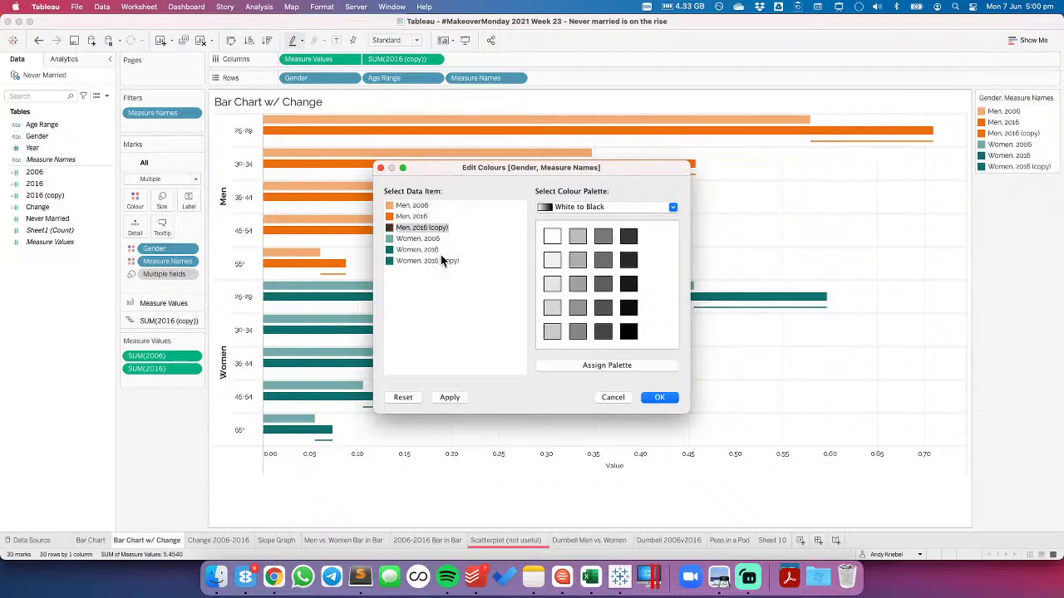
click(432, 261)
click(628, 240)
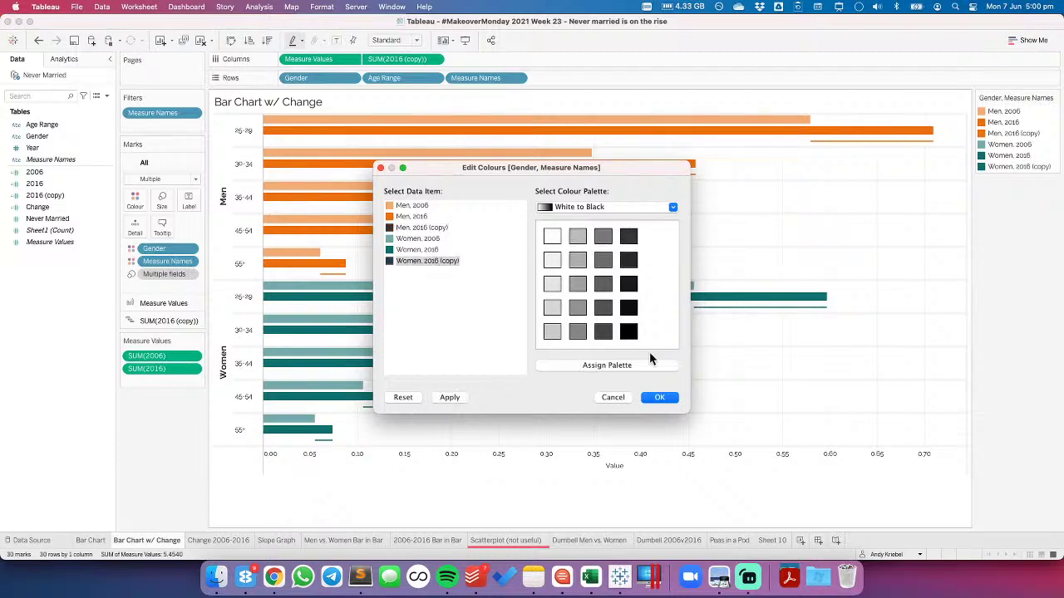
click(659, 398)
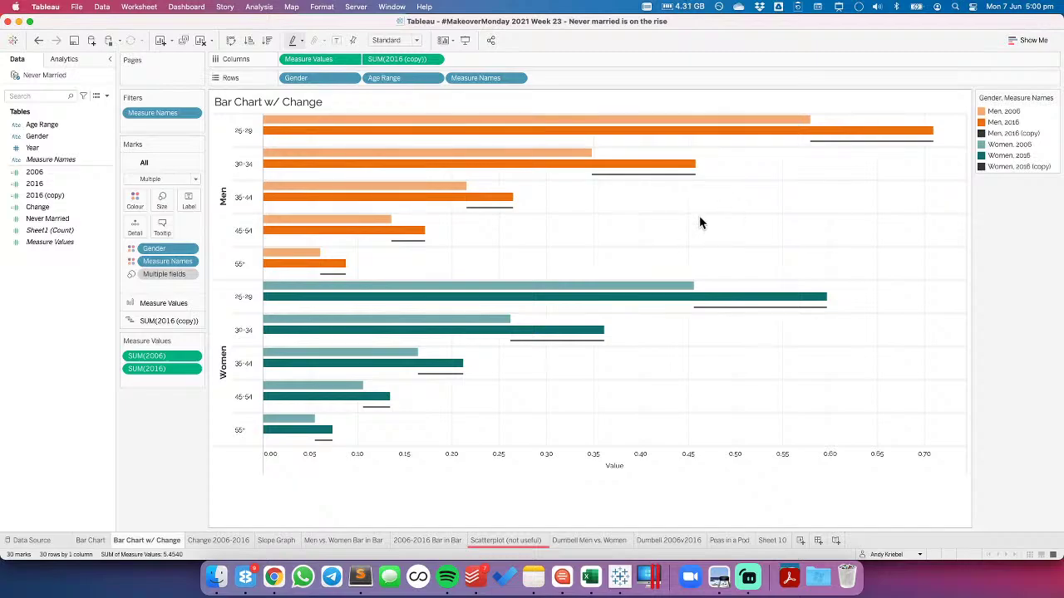
Label the Measure Values bars with Year and set the labels' horizontal alignment to left
mouse_move(372, 129)
click(153, 302)
drag(50, 145, 188, 220)
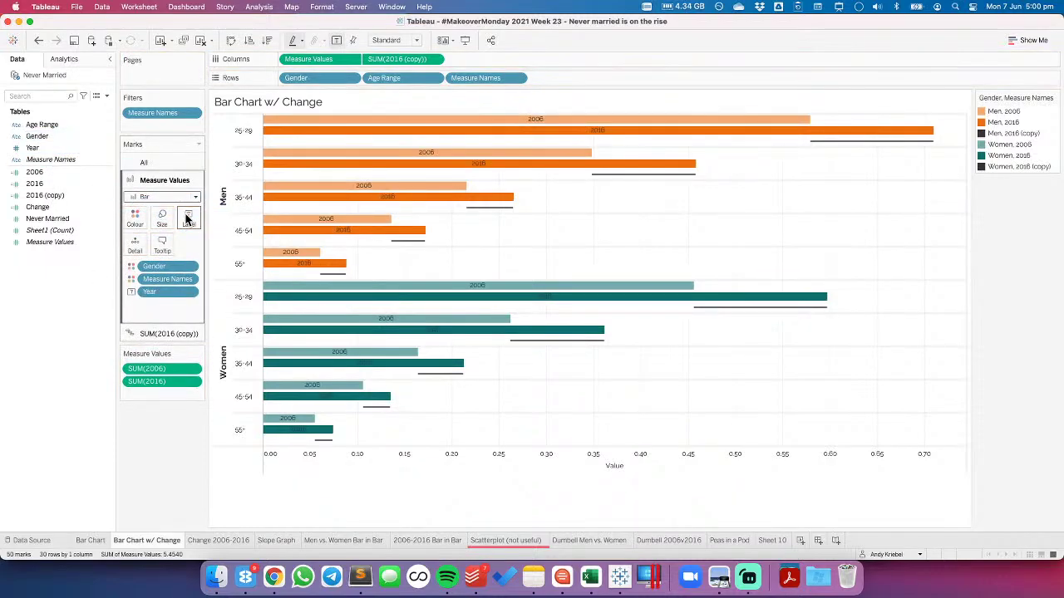
click(188, 221)
click(241, 306)
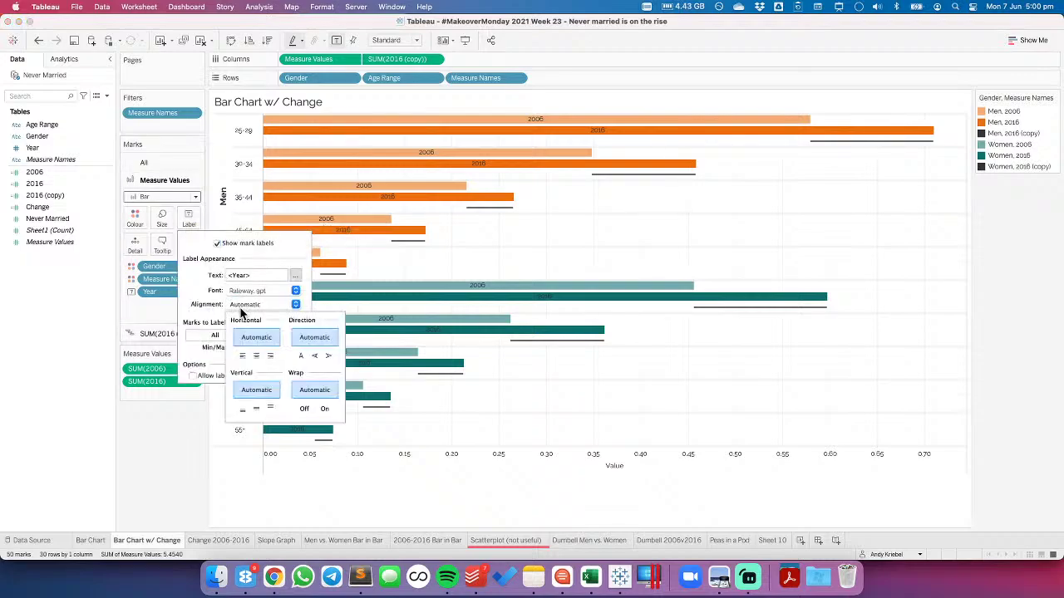
click(243, 356)
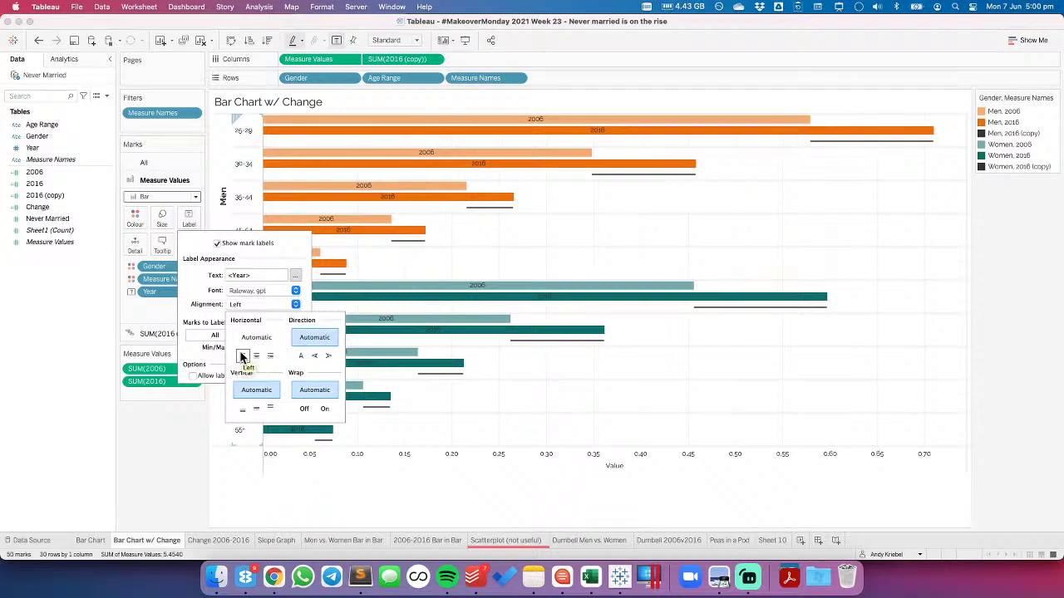
click(197, 307)
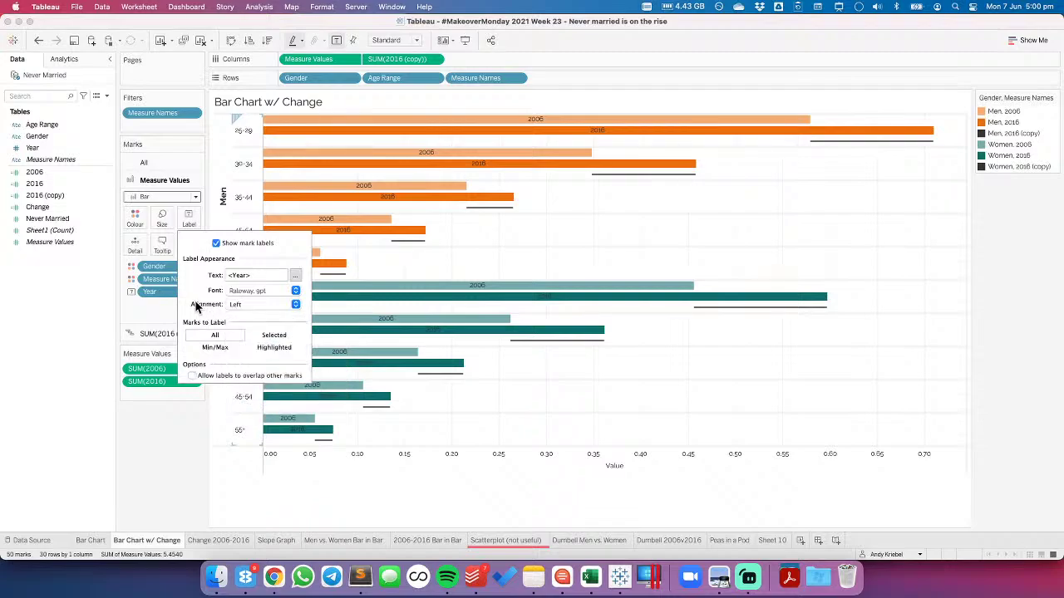
Allow the bar labels to overlap other marks and replace Year with Measure Names as the label field
click(191, 377)
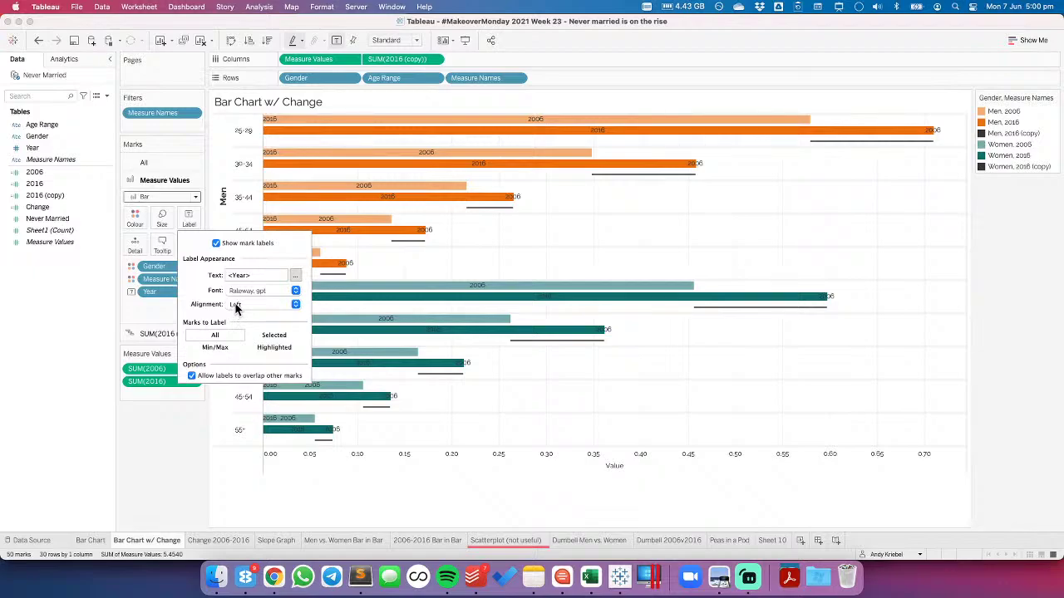
click(160, 315)
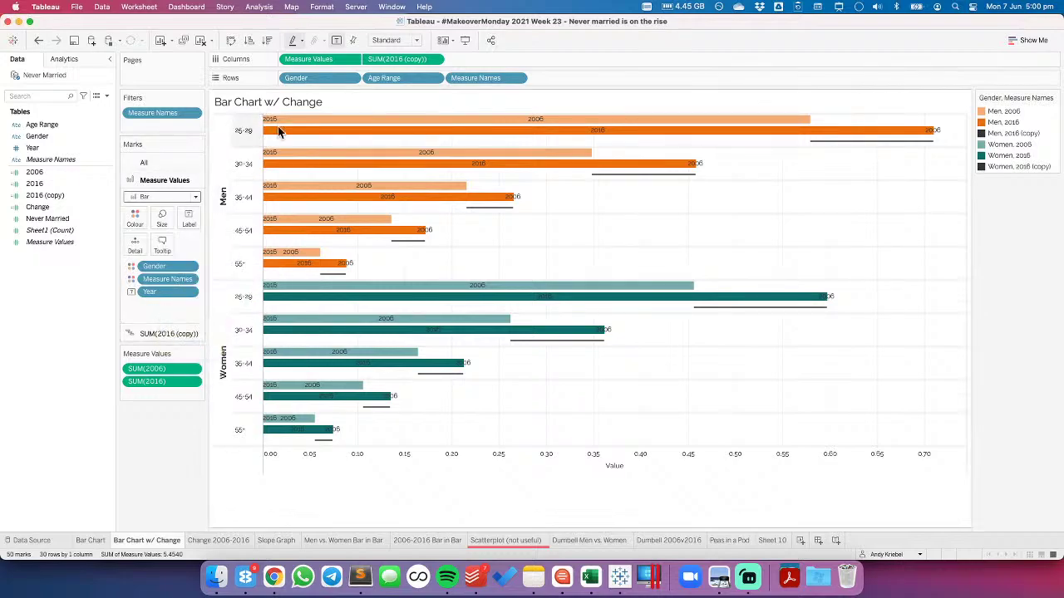
drag(49, 158, 168, 299)
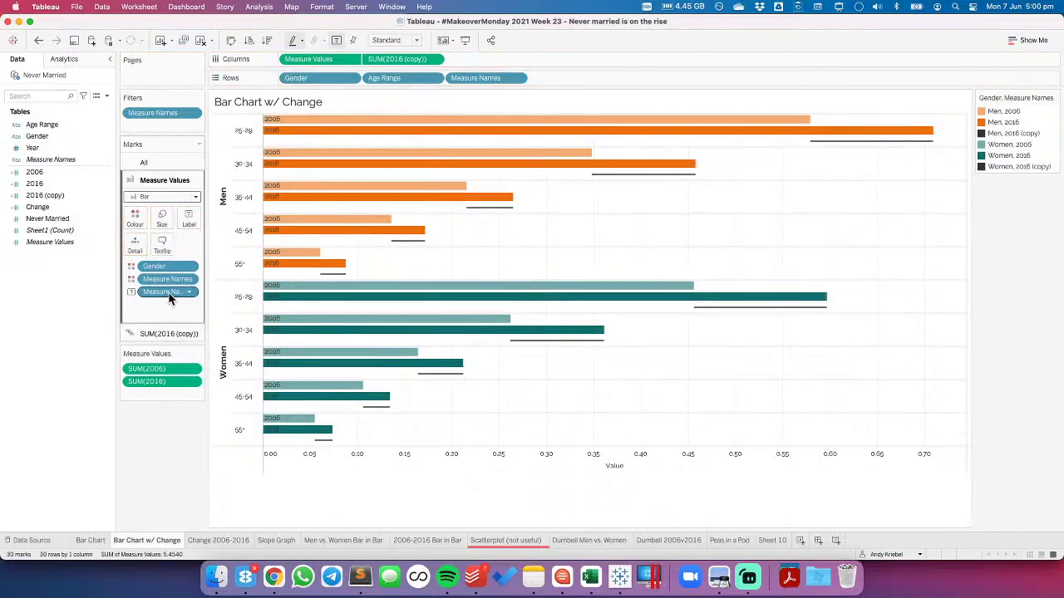
Set the mark labels of the men's bars from age 30-34 through 55+ to Never Show
drag(268, 147, 274, 274)
right_click(274, 264)
mouse_move(329, 356)
click(390, 382)
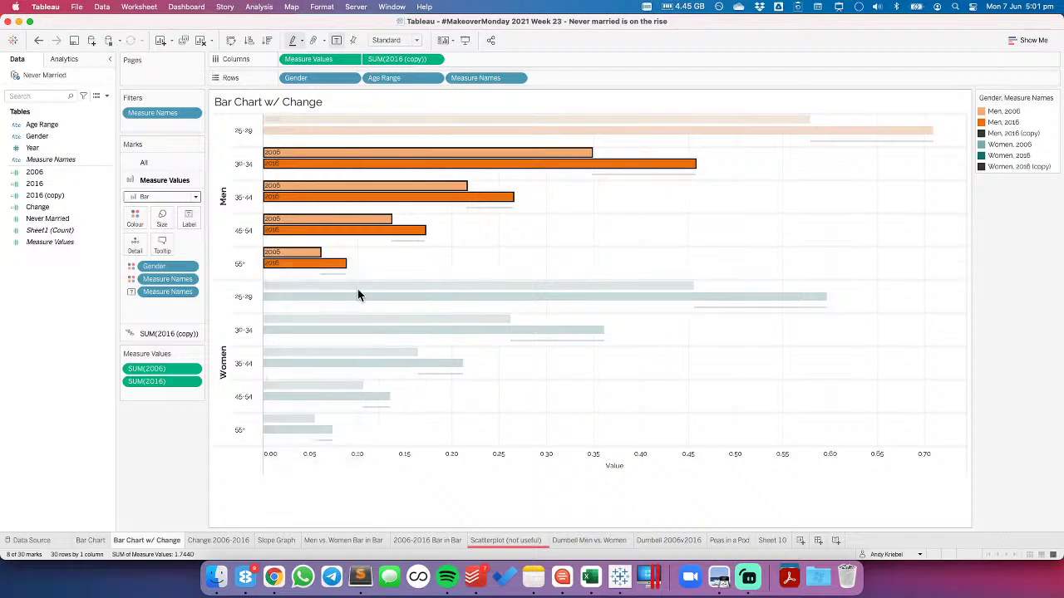
click(370, 276)
Set the mark labels of the women's bars from age 30-34 through 55+ to Never Show
drag(274, 326, 271, 435)
right_click(272, 435)
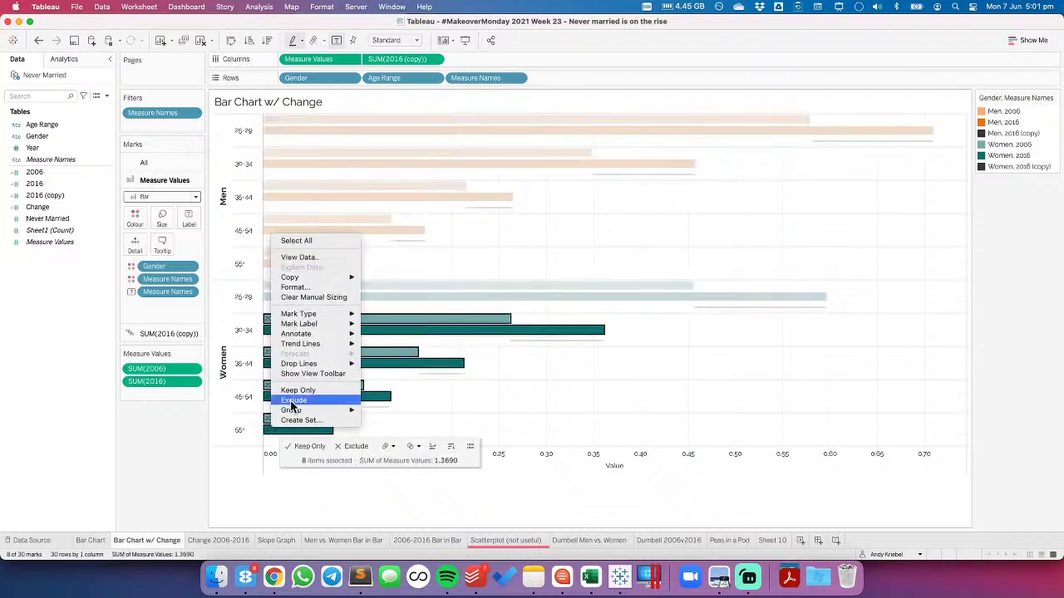
mouse_move(332, 324)
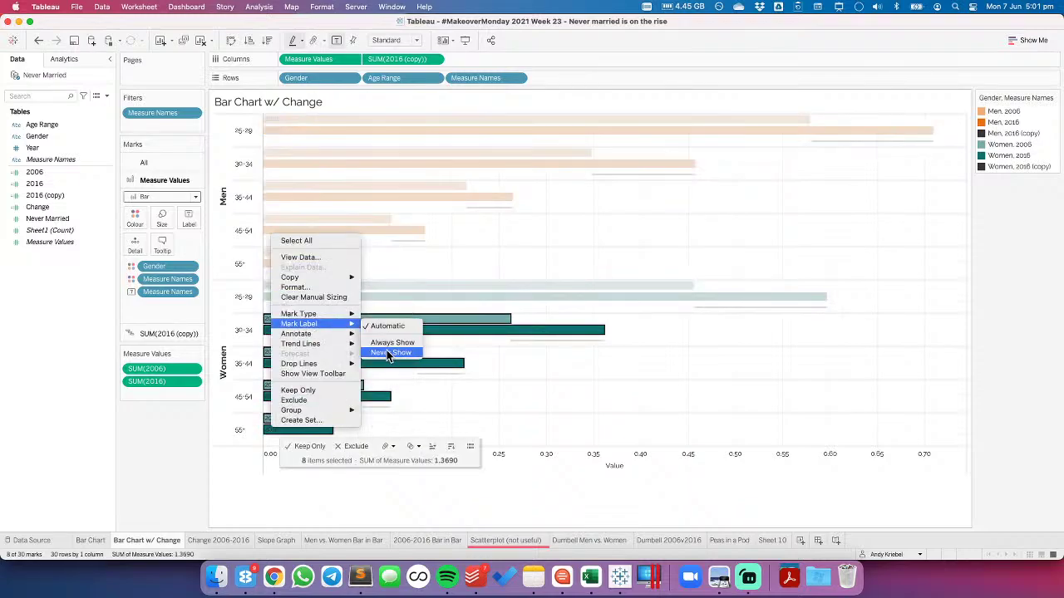
click(389, 353)
click(463, 266)
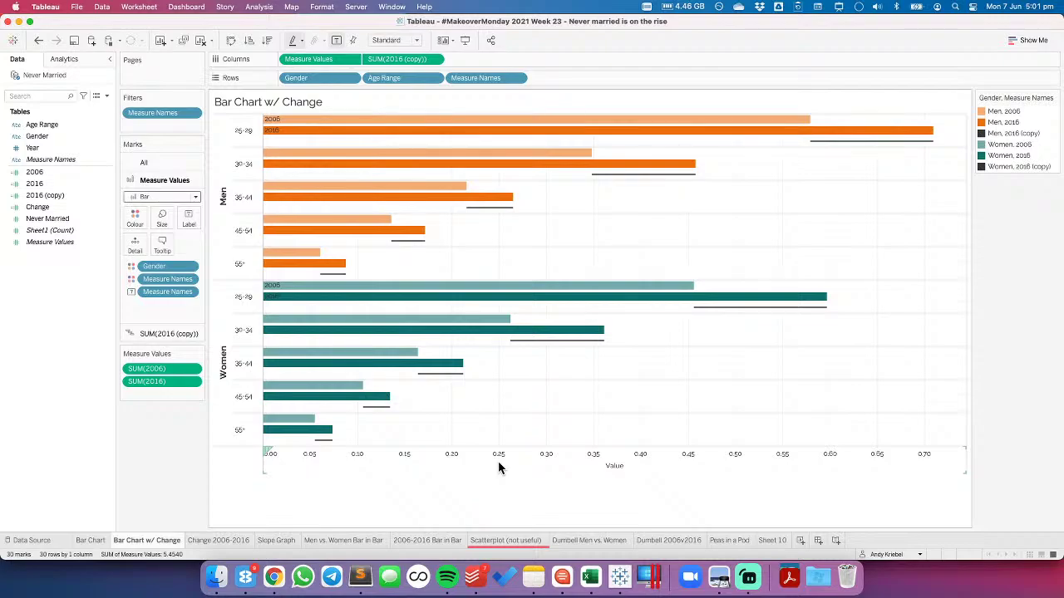
Label the SUM(2016 (copy)) Gantt bars with Change and align the labels horizontally to the left
click(151, 332)
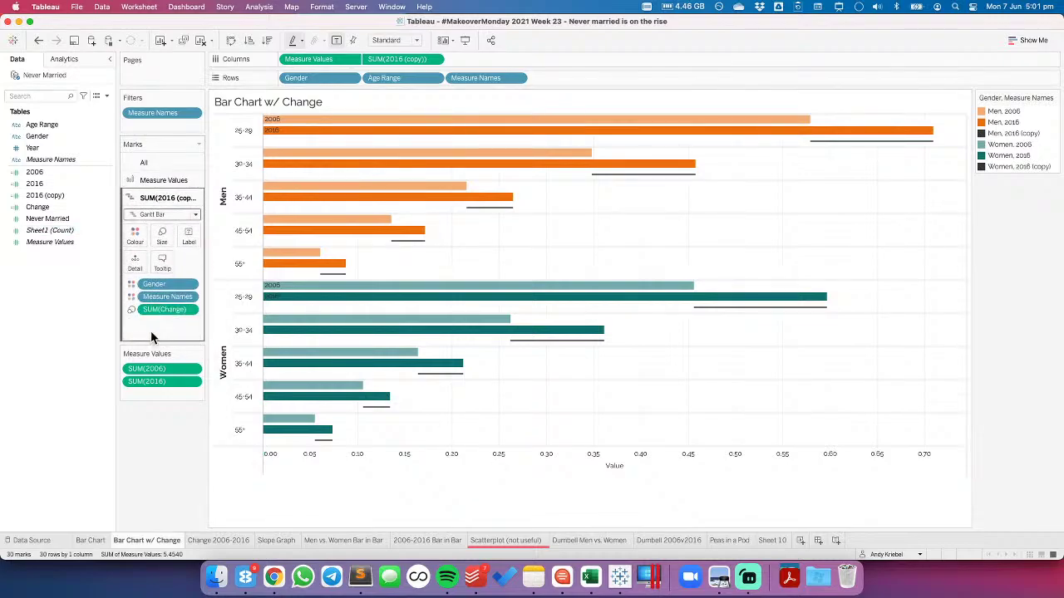
drag(37, 207, 189, 240)
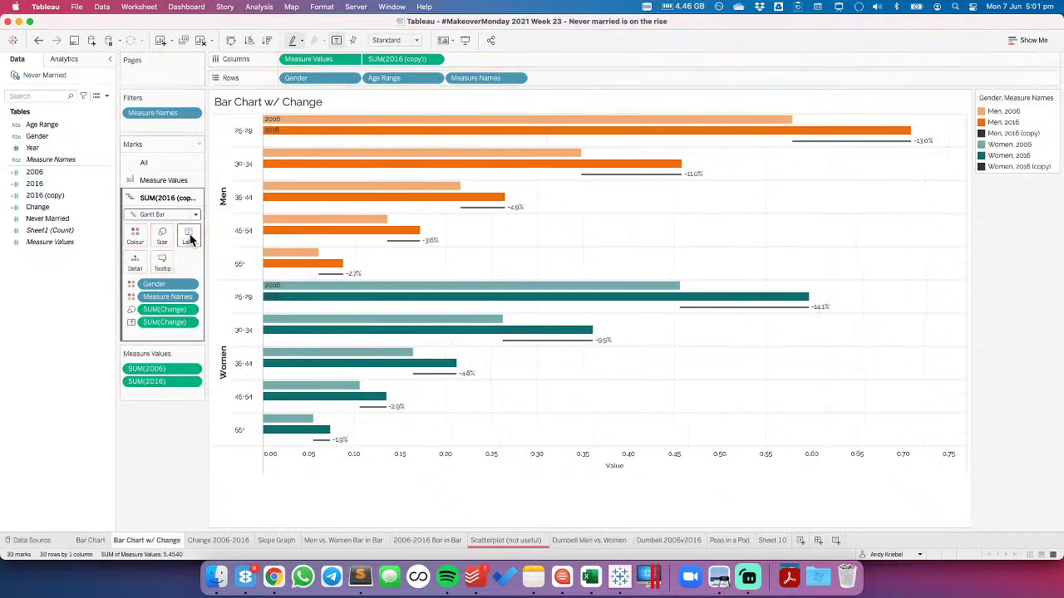
click(188, 238)
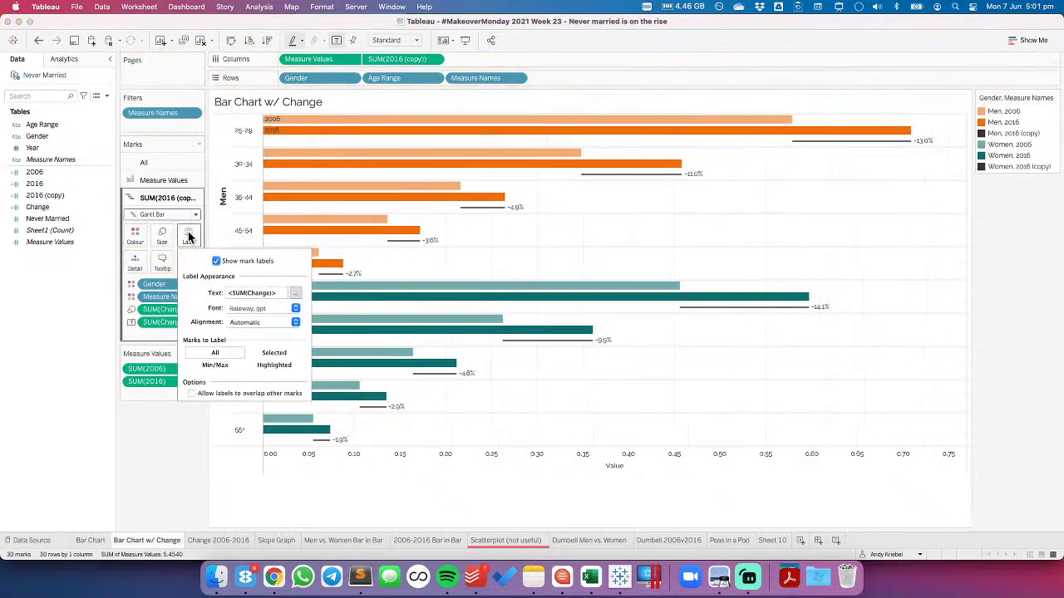
click(245, 322)
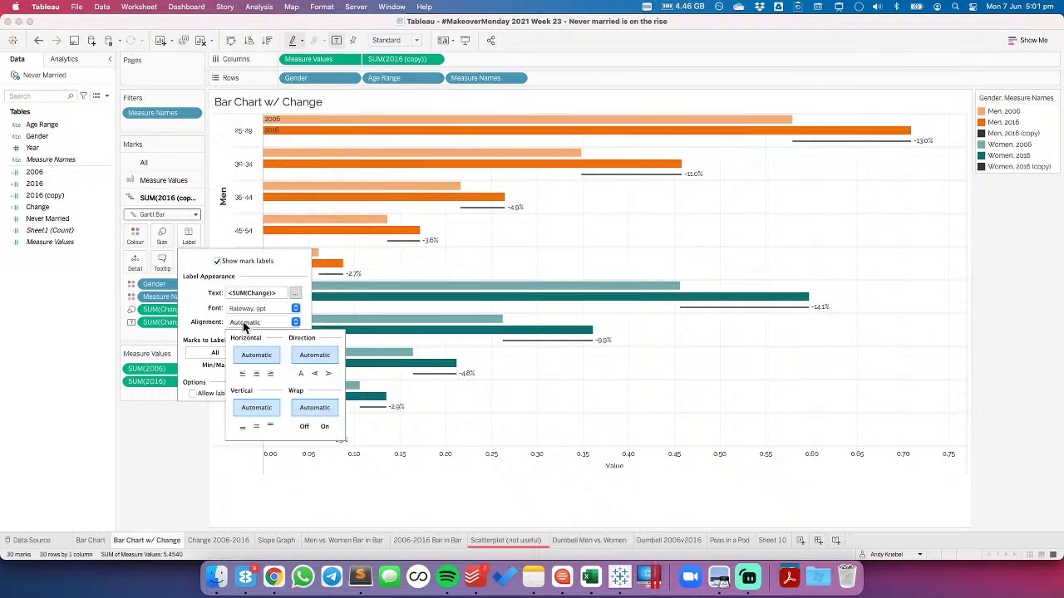
click(242, 373)
click(601, 235)
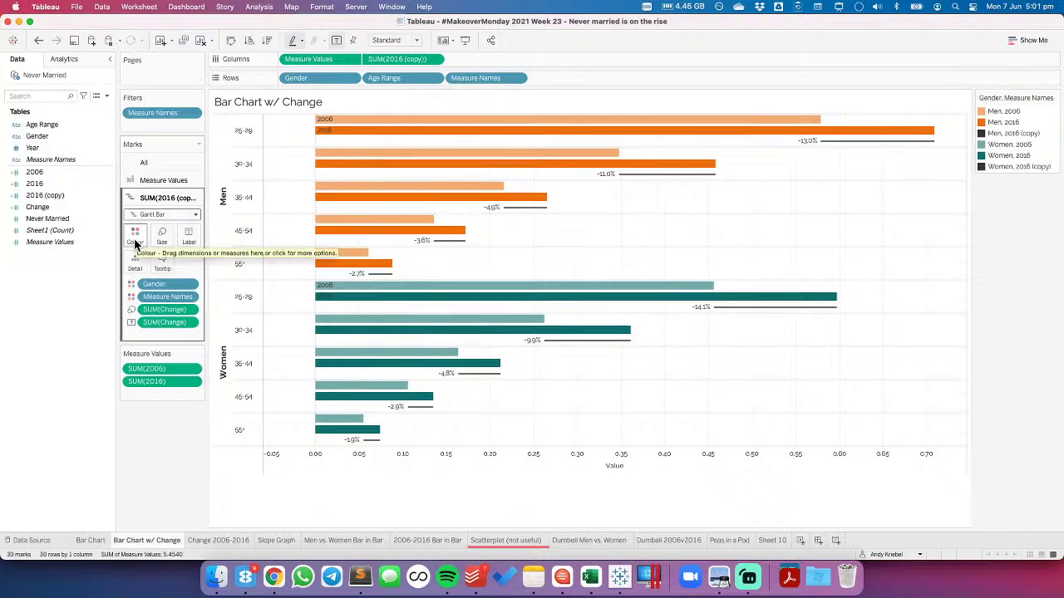
Make the Change labels on the Gantt bars bold
click(188, 235)
click(254, 307)
click(266, 343)
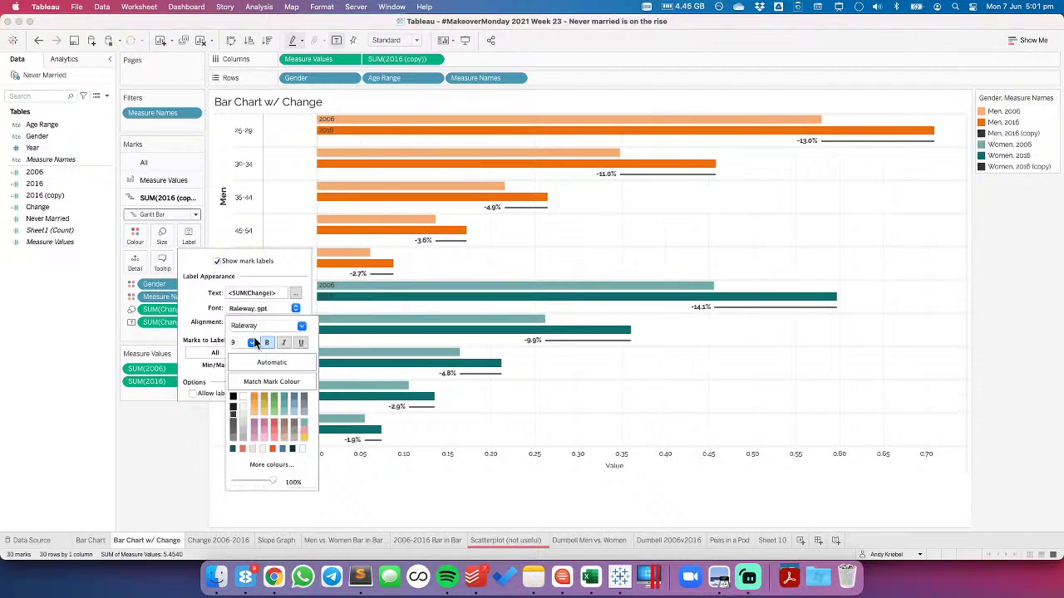
click(559, 260)
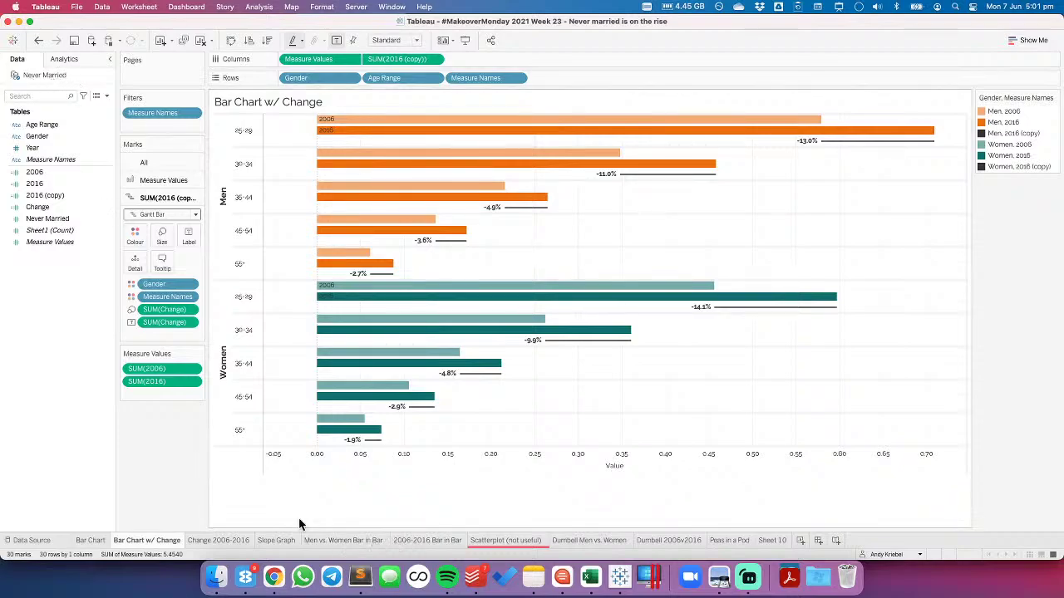
Fix the Value axis range from 0 to 0.75 and save the workbook
click(287, 464)
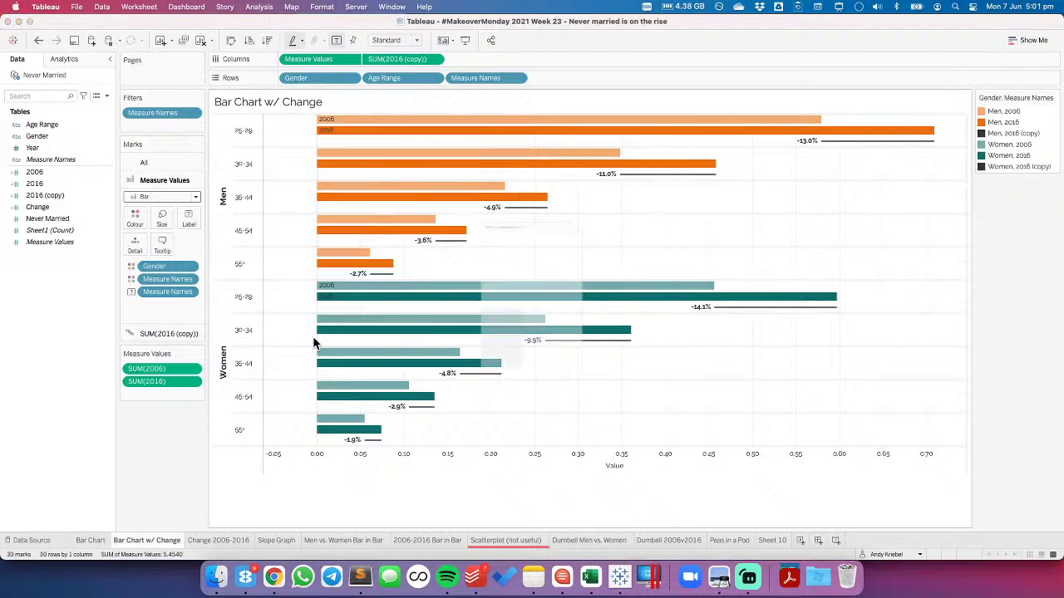
click(440, 231)
triple_click(477, 264)
text(0)
key(Tab)
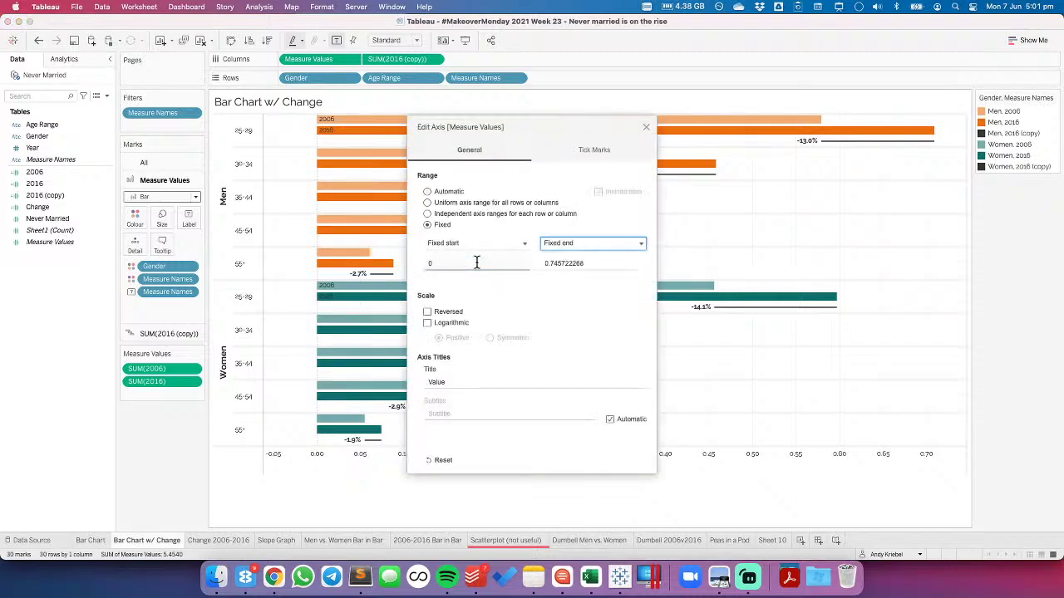
key(Tab)
key(BackSpace)
text(.75)
key(Tab)
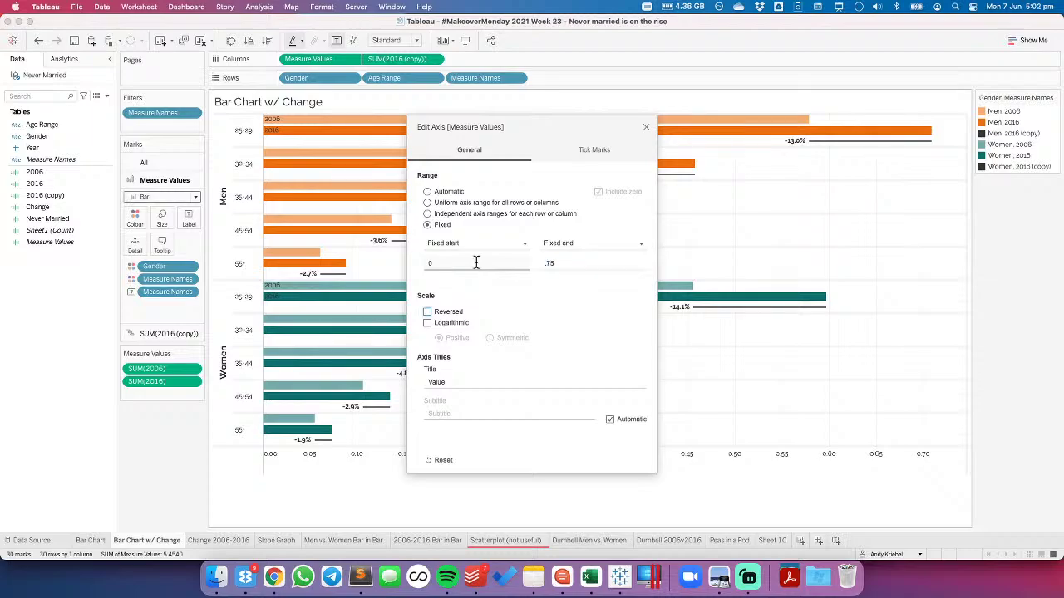
click(645, 129)
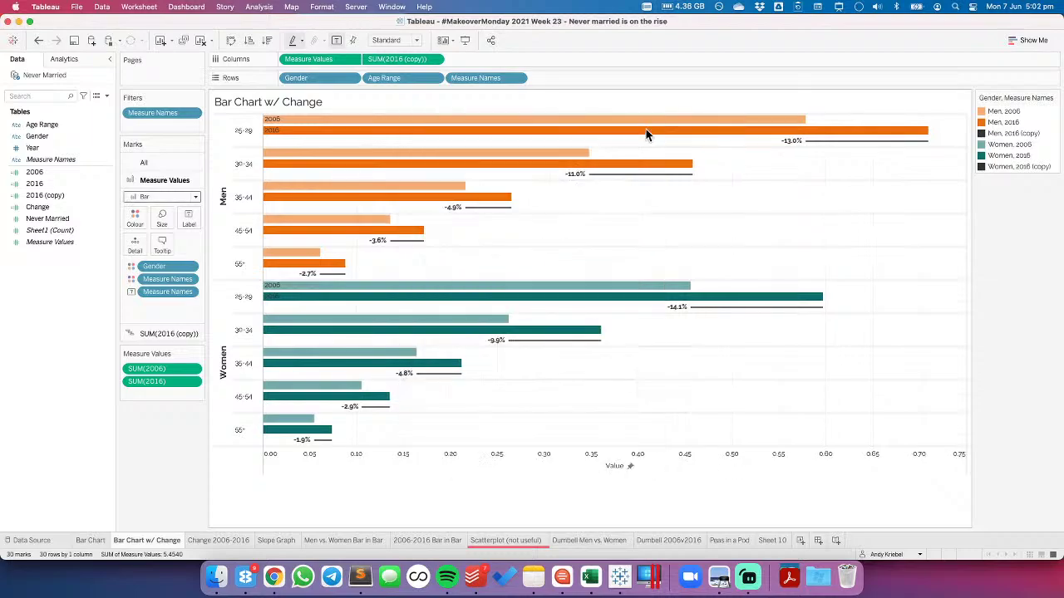
click(75, 41)
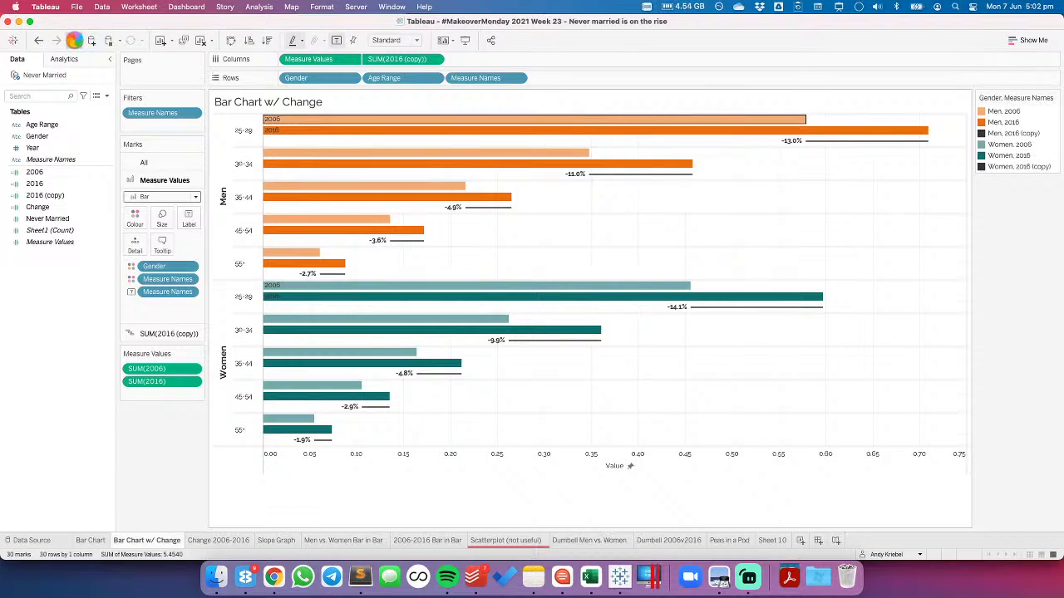
Set the default number format of Measure Values to Percentage with 0 decimal places
right_click(47, 241)
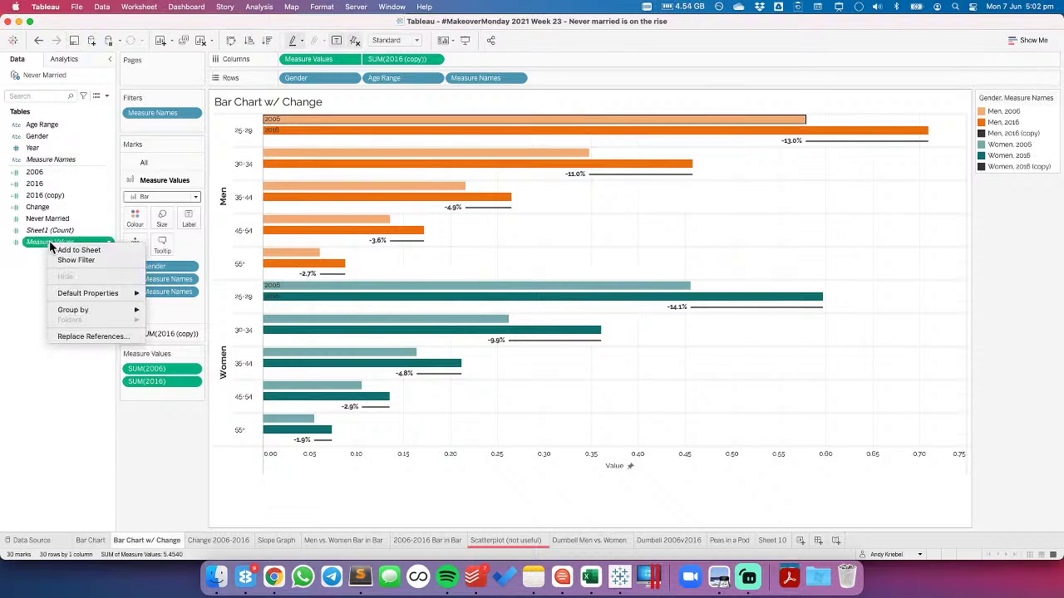
mouse_move(128, 293)
click(173, 306)
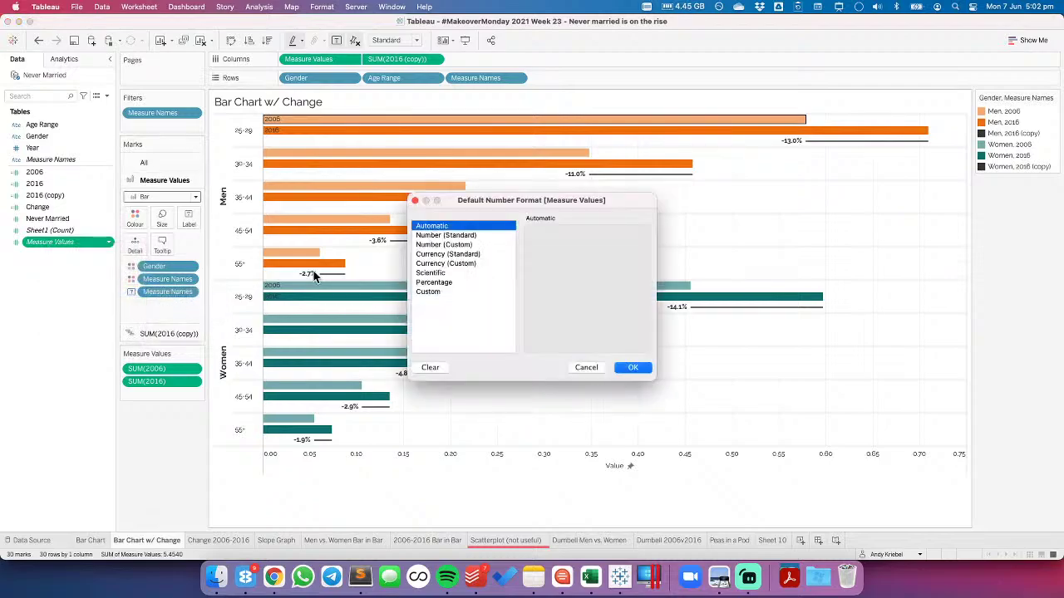
click(472, 282)
click(561, 246)
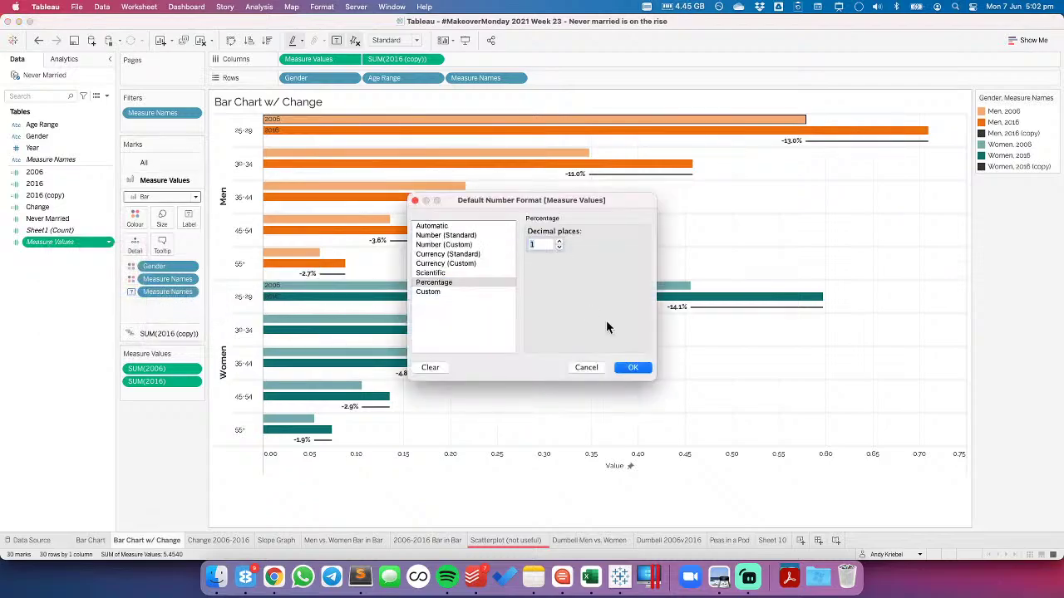
click(627, 368)
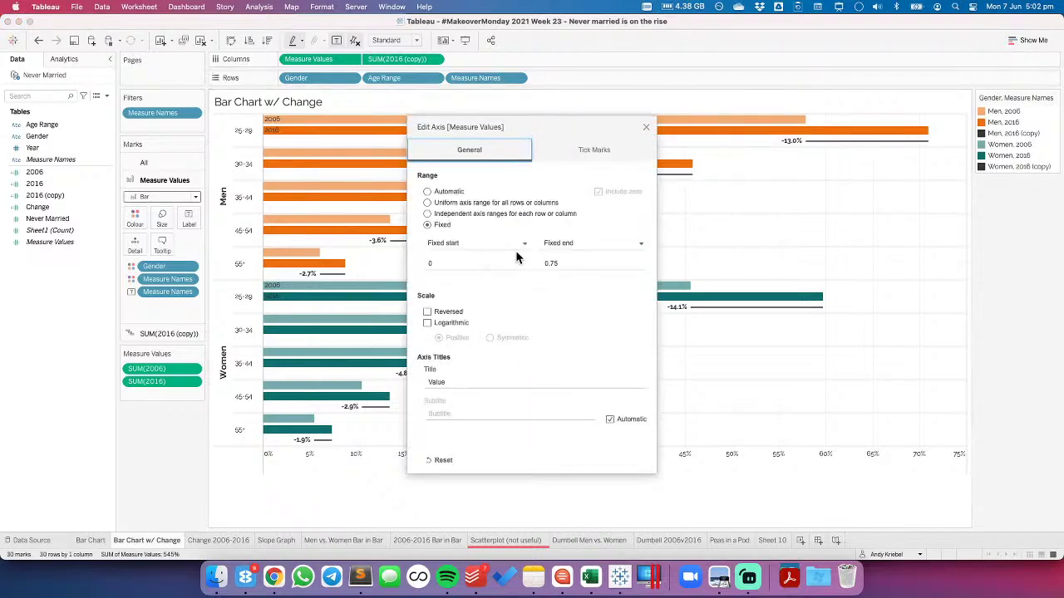
Fix the Value axis's major tick marks at origin 0 with an interval of 0.1
click(584, 151)
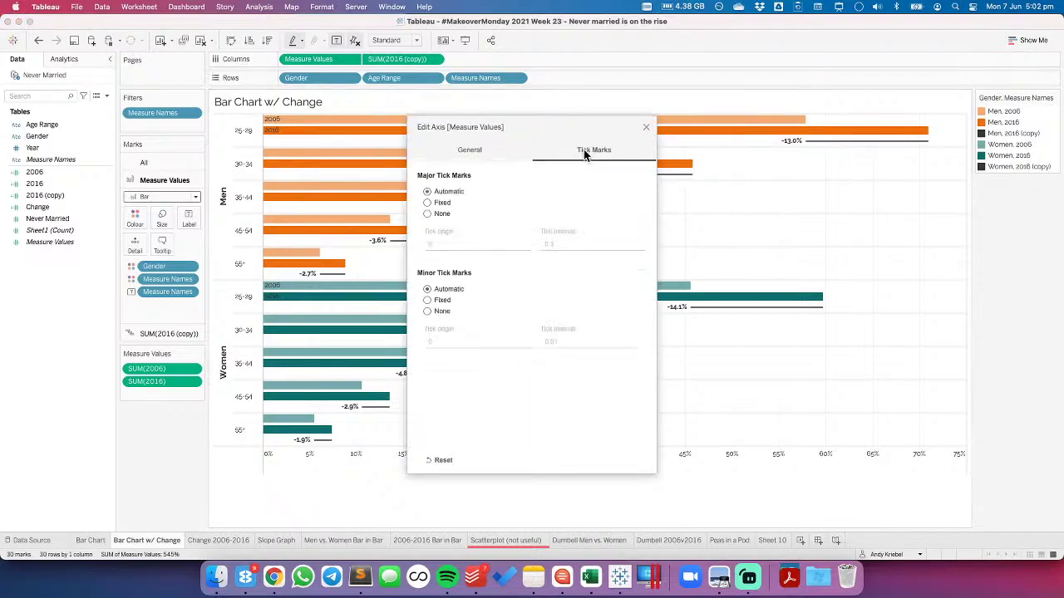
click(440, 202)
double_click(445, 243)
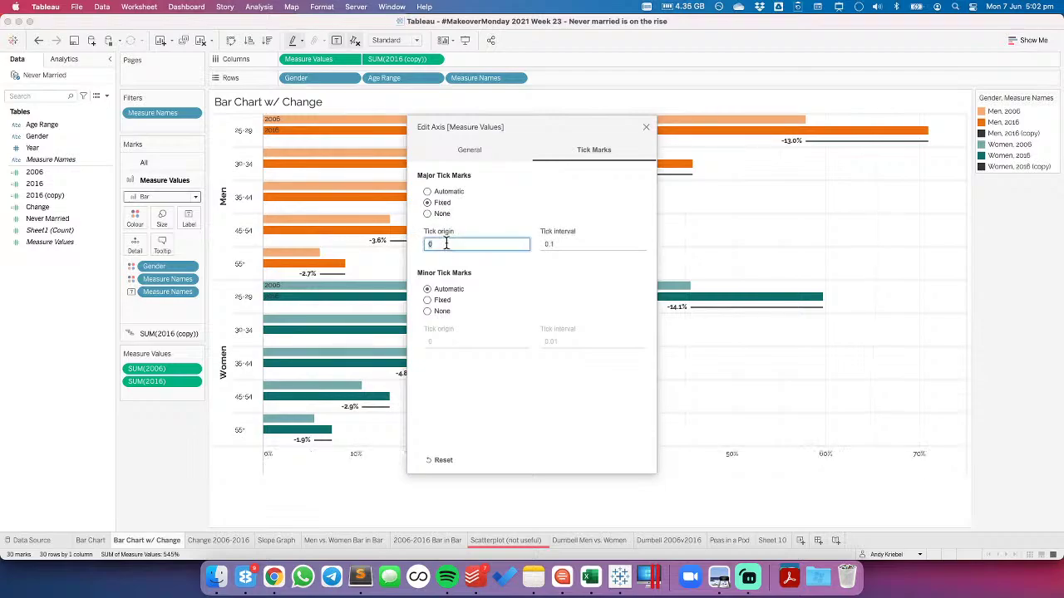
key(Tab)
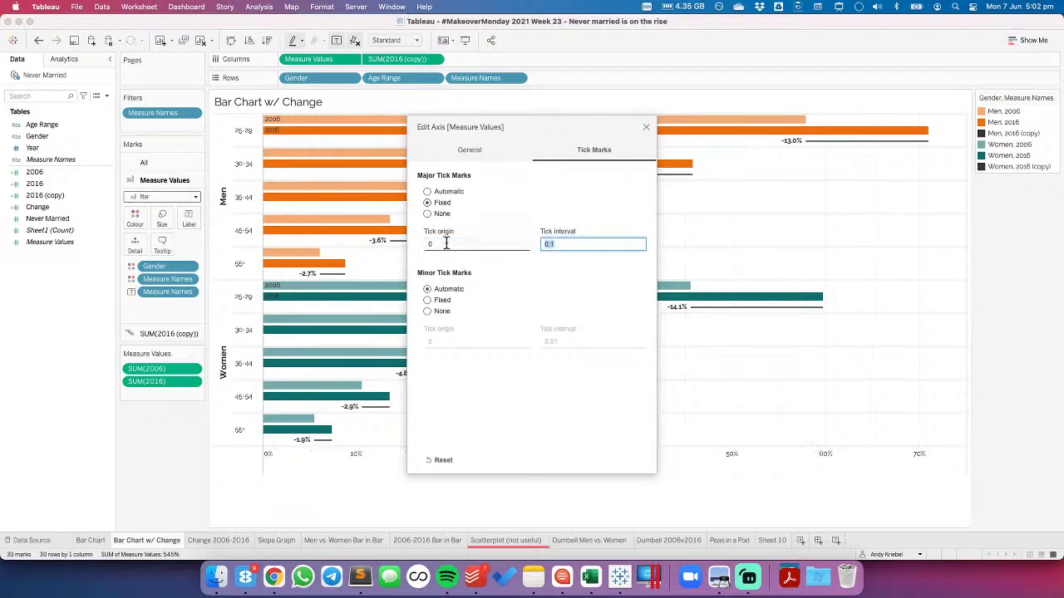
click(646, 130)
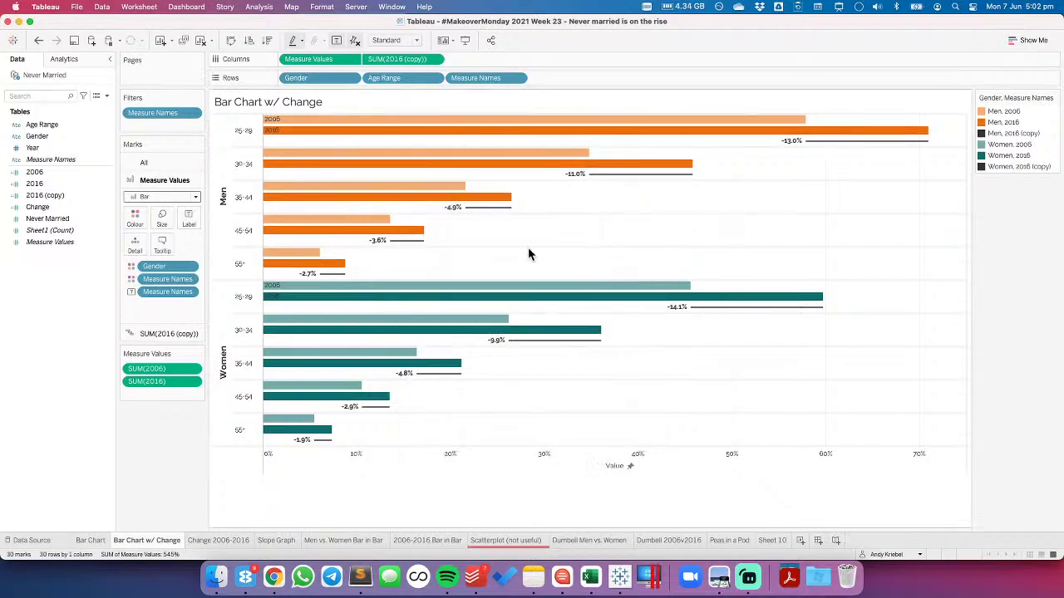
Lower the row divider level so lines separate only the genders, and remove the column divider borders
right_click(520, 269)
click(563, 317)
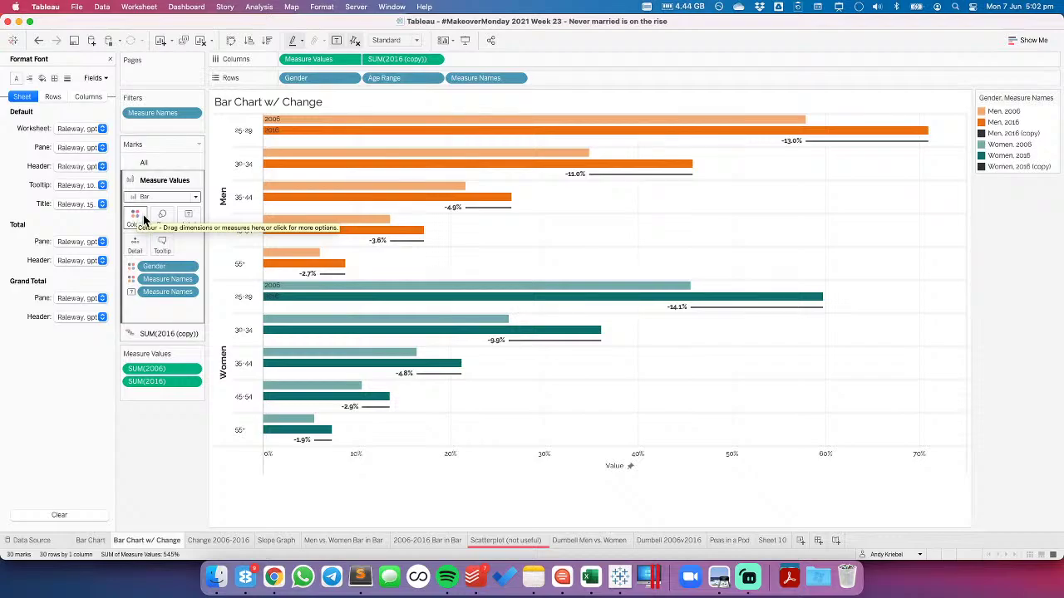
click(55, 79)
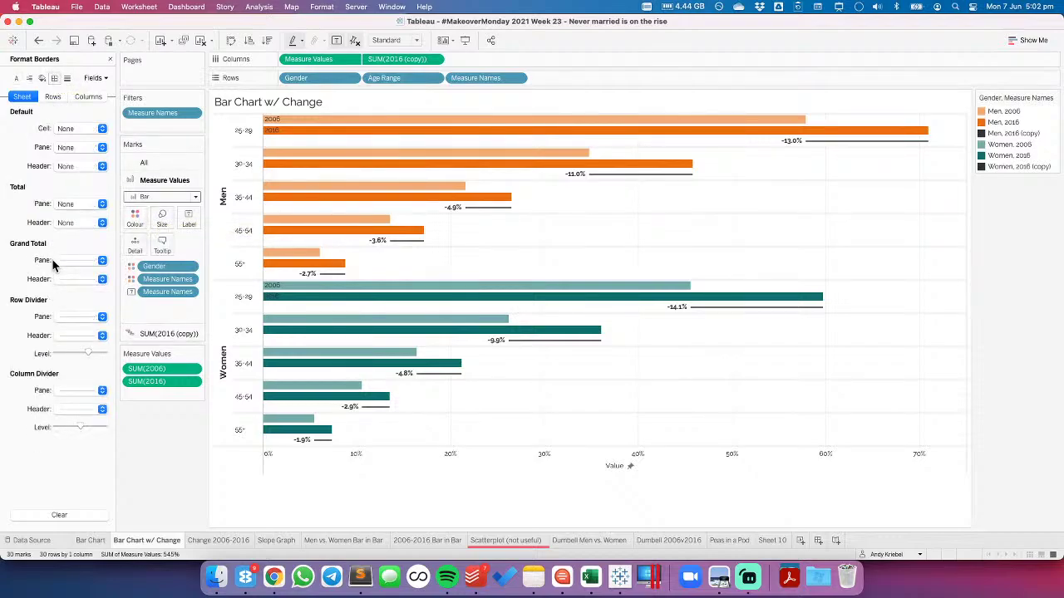
drag(86, 360, 72, 355)
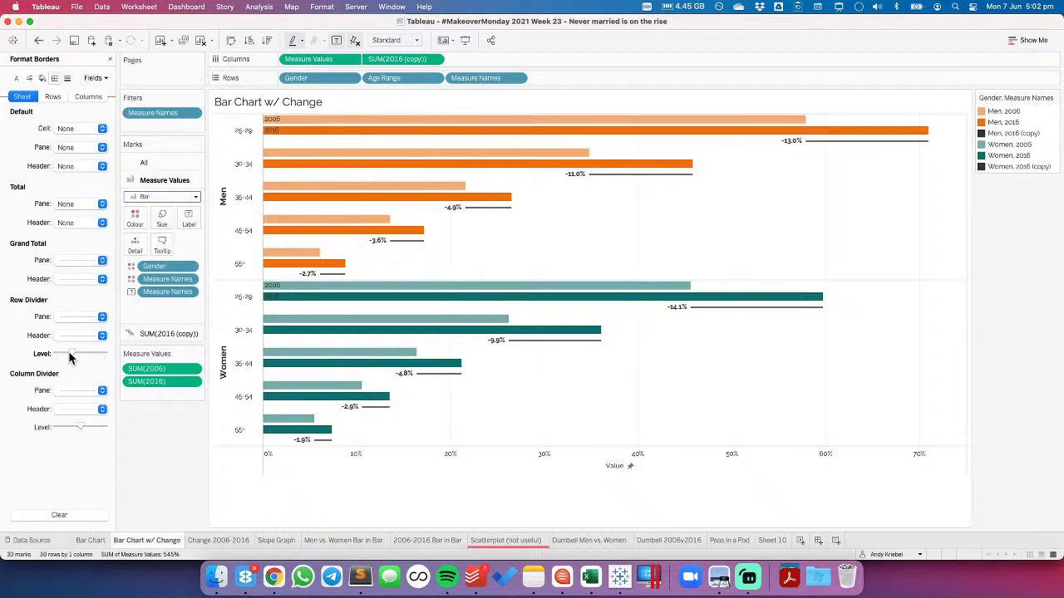
click(74, 389)
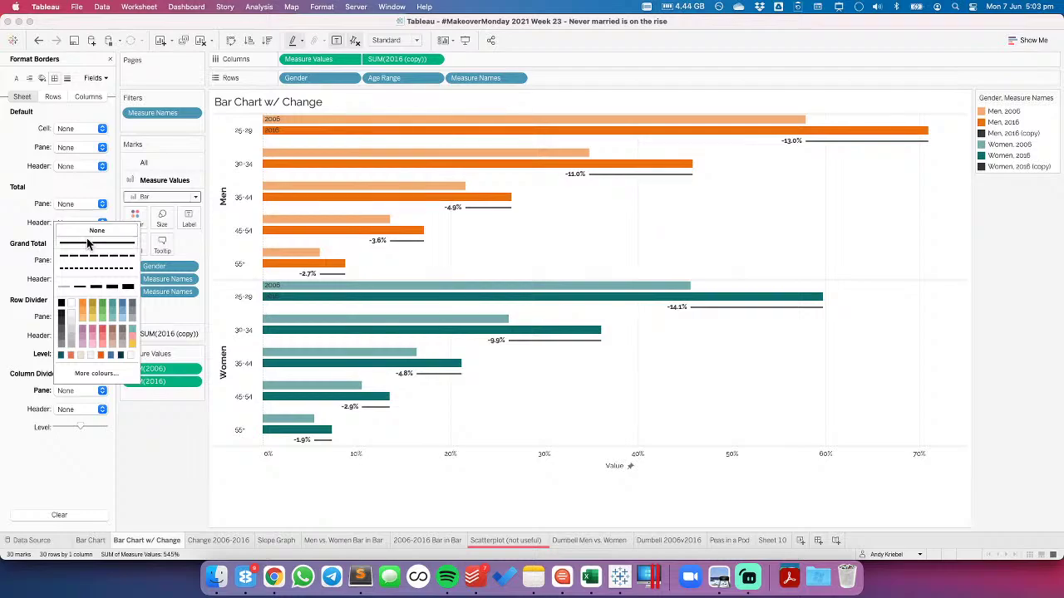
Format the column grid lines as thin dotted light-grey lines
click(67, 78)
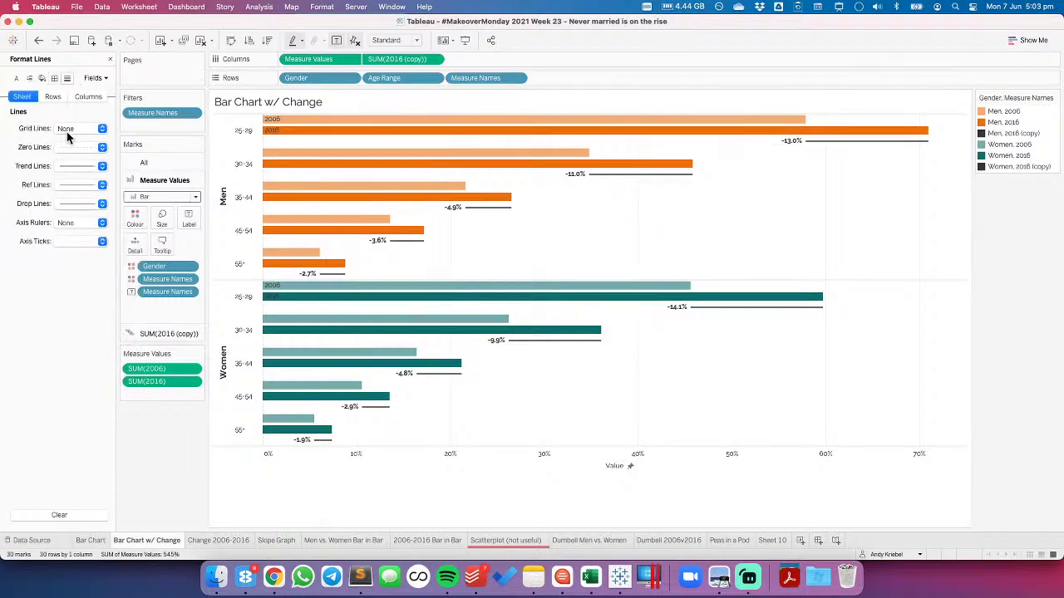
click(68, 149)
click(23, 149)
click(87, 97)
click(71, 128)
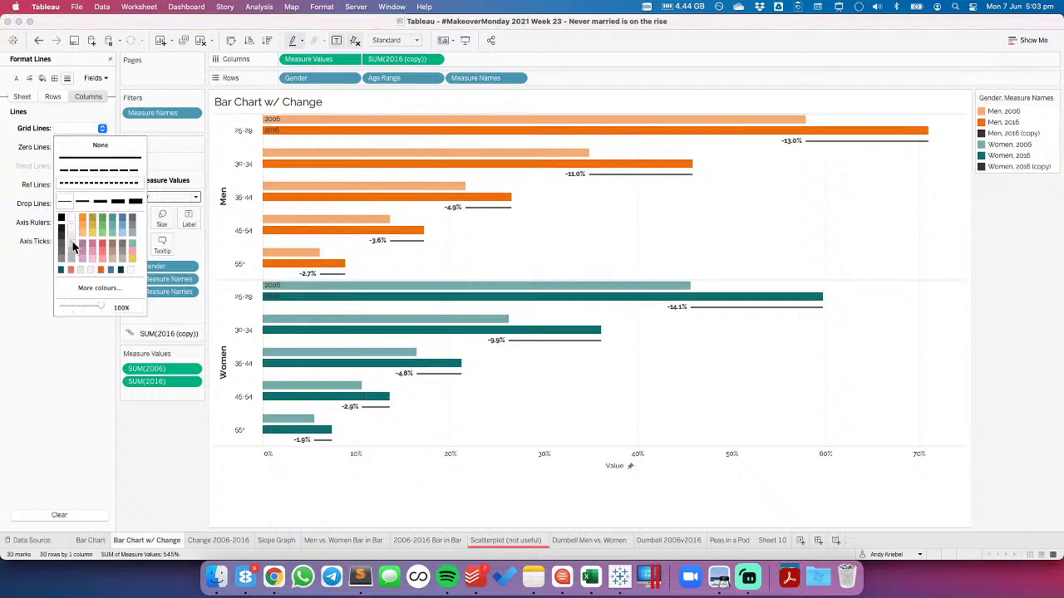
click(560, 417)
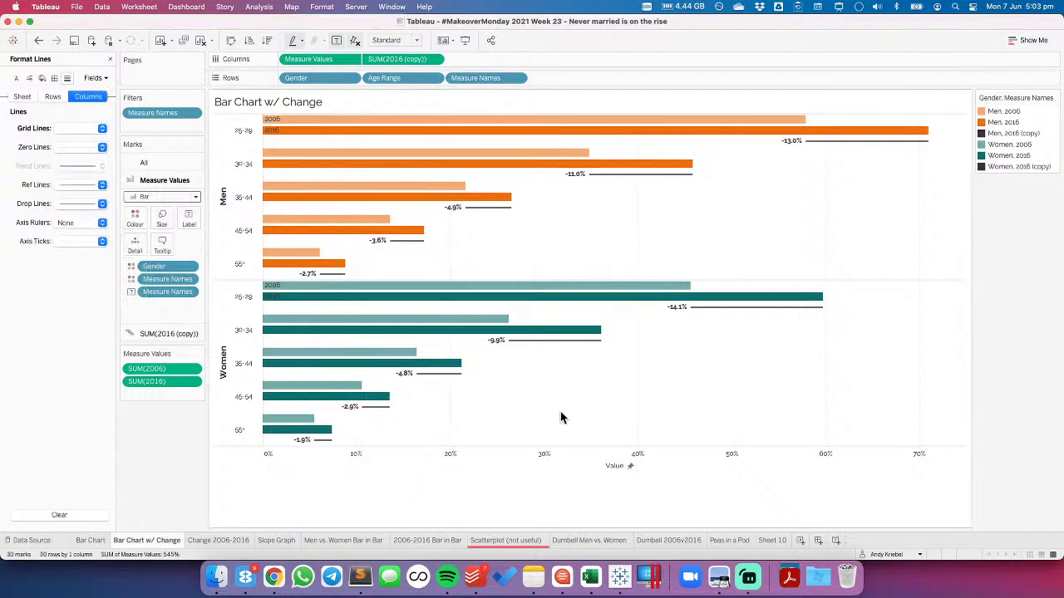
Remove the title from the Measure Values axis
right_click(536, 456)
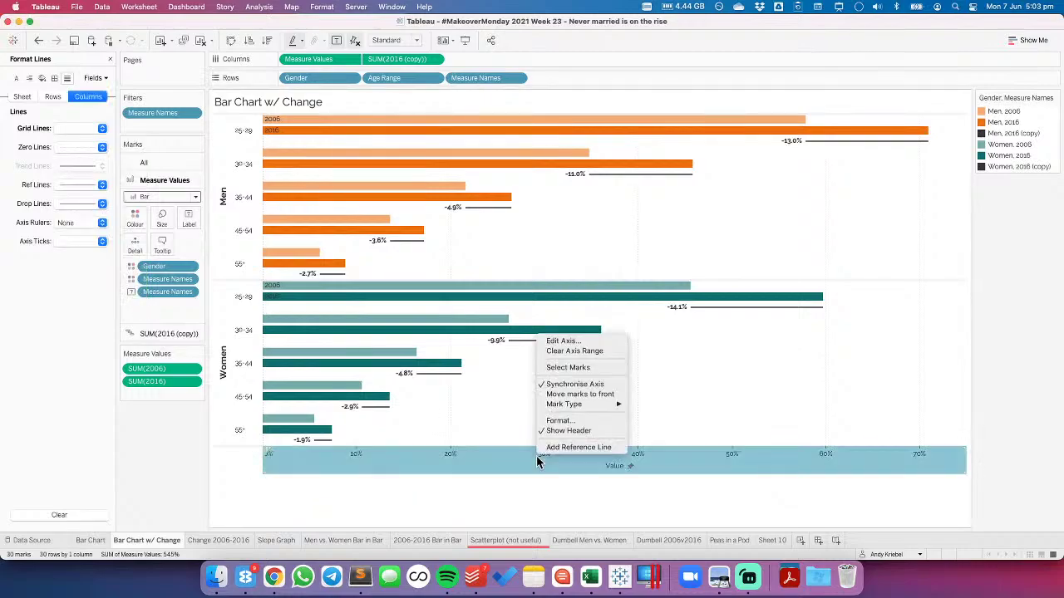
click(565, 347)
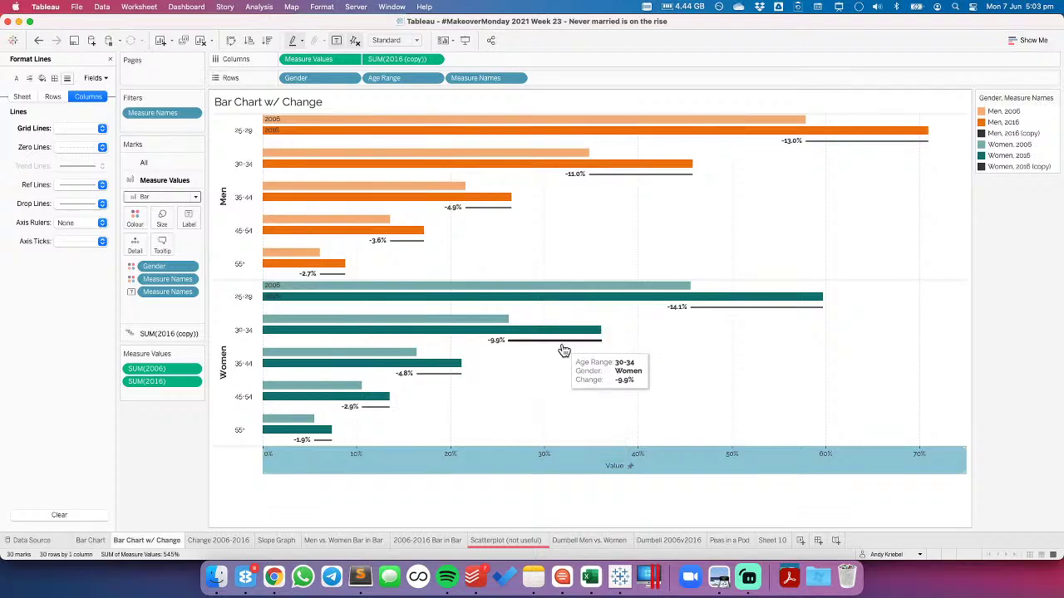
double_click(486, 384)
key(BackSpace)
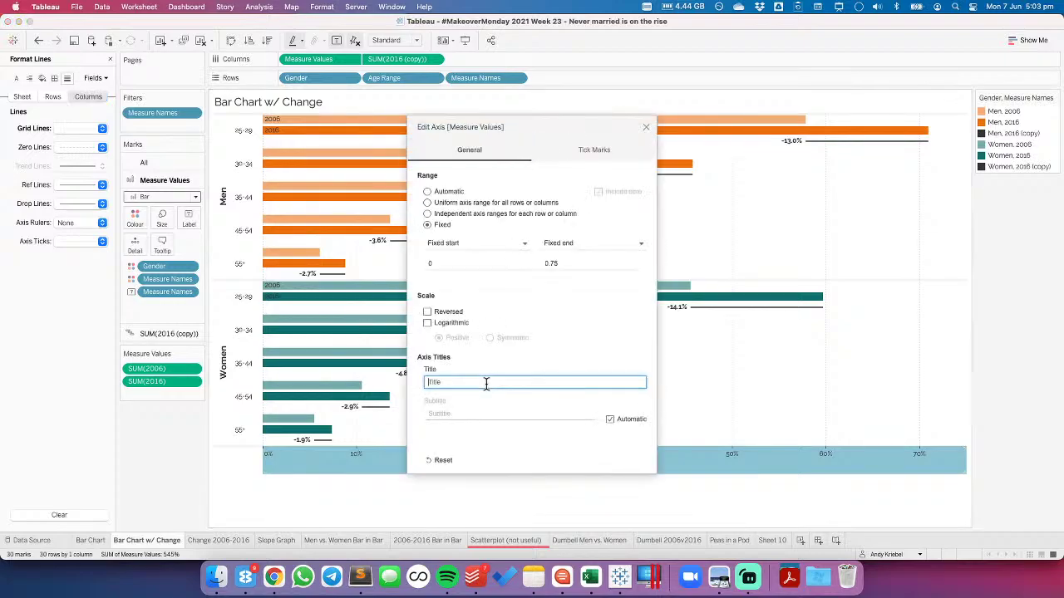
click(646, 128)
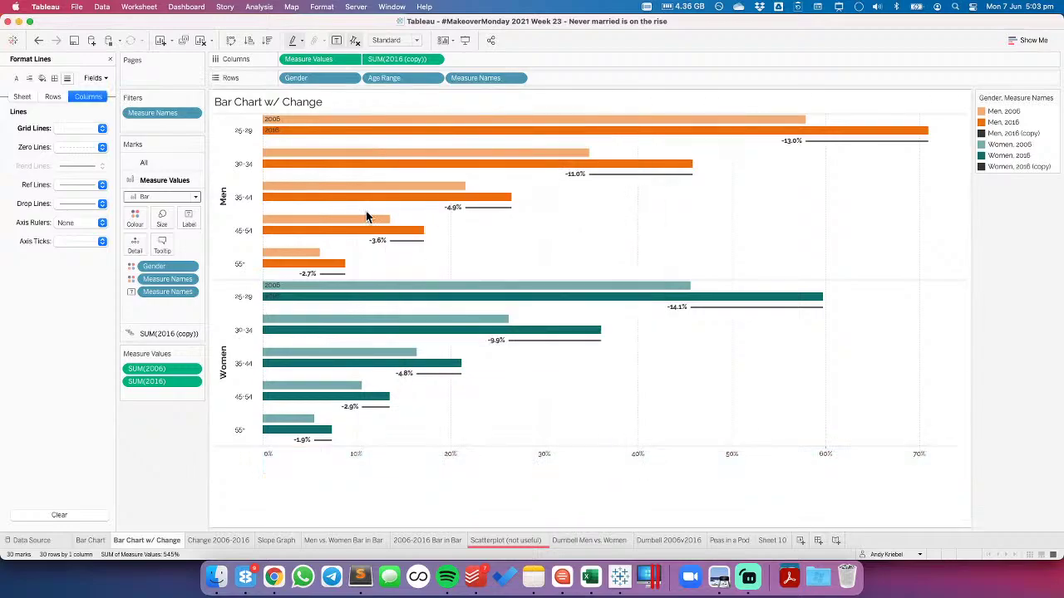
Set the sheet's zero lines to None and close the line formatting
click(75, 148)
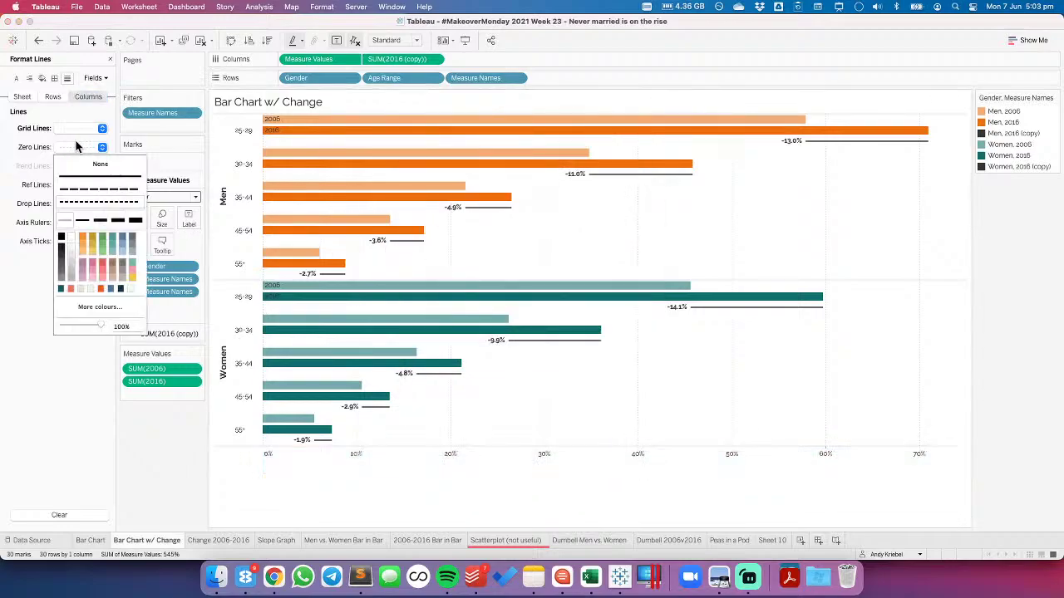
click(23, 98)
click(69, 148)
click(79, 164)
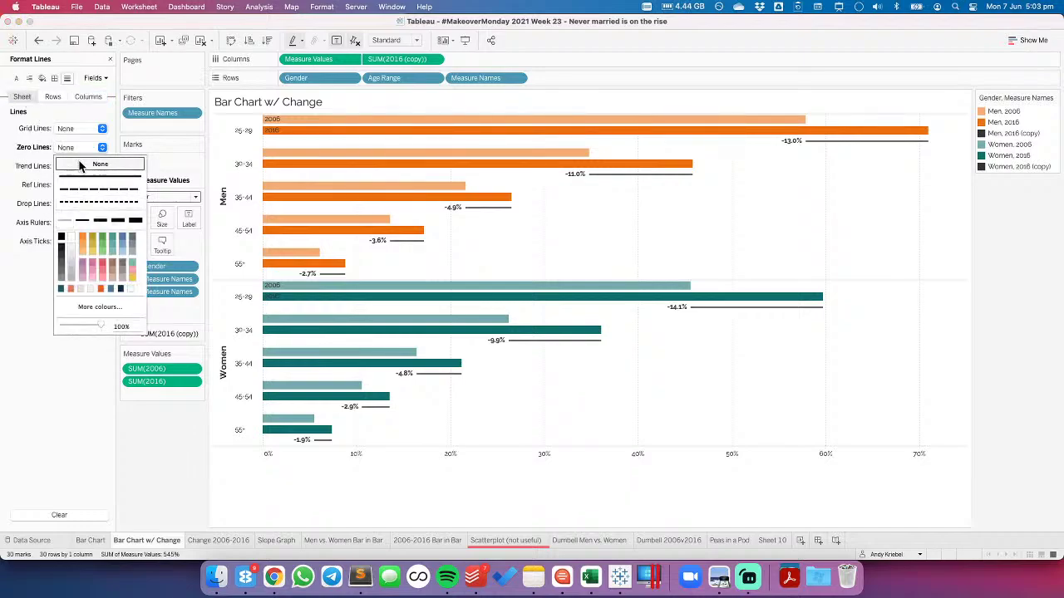
click(114, 405)
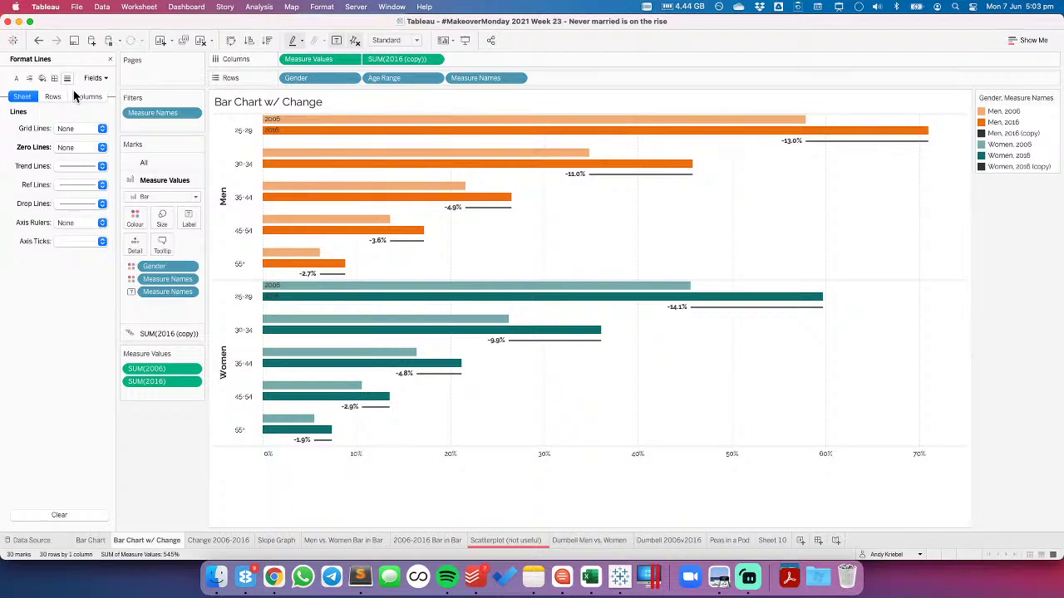
click(111, 60)
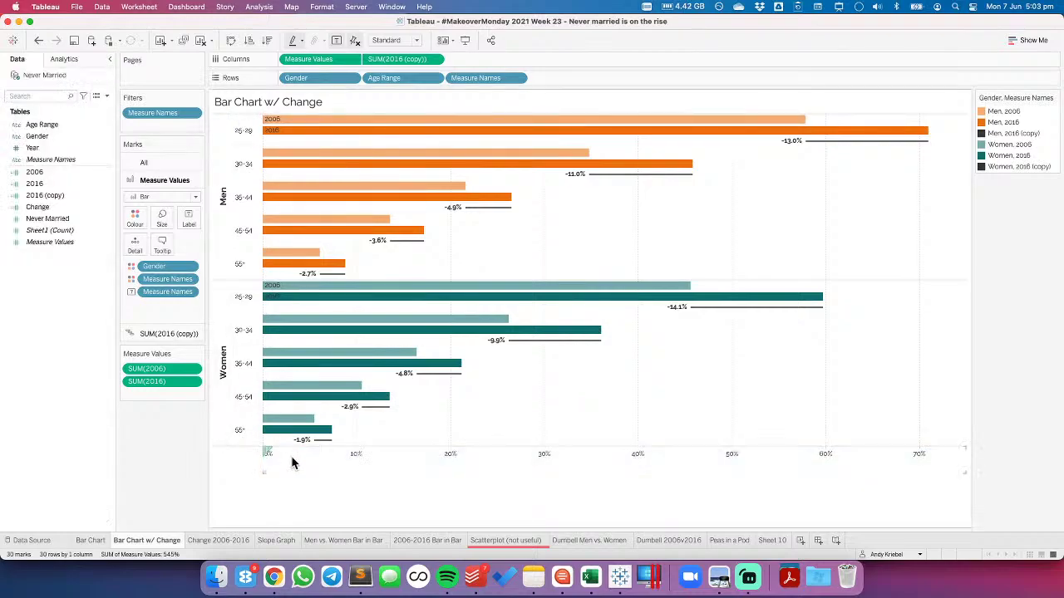
Move the Measure Values axis's fixed start below zero, trying -0.01 first and using -0.005 instead
mouse_move(376, 354)
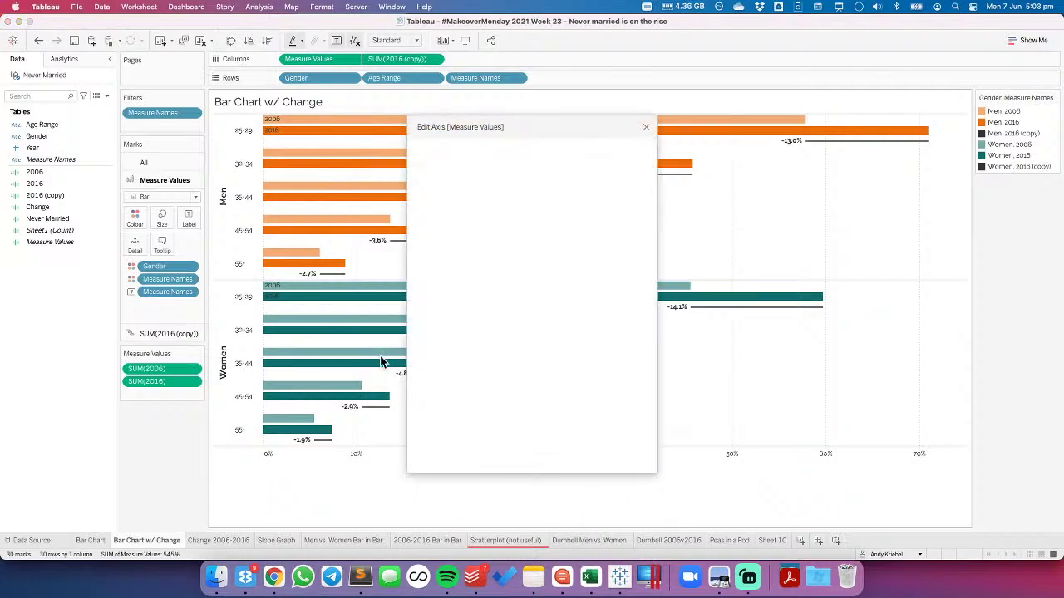
click(445, 263)
double_click(444, 264)
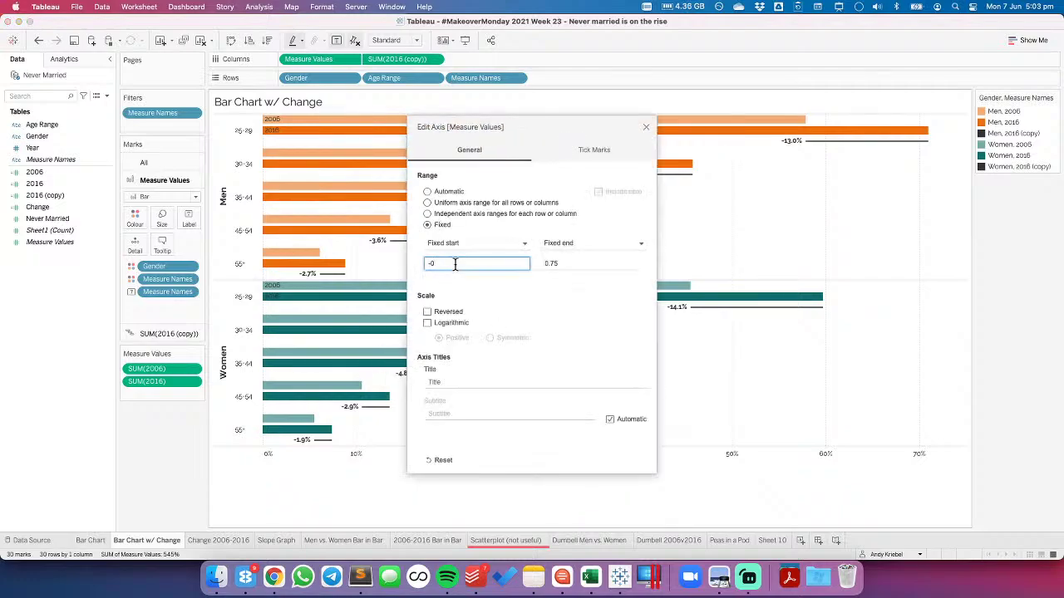
key(Tab)
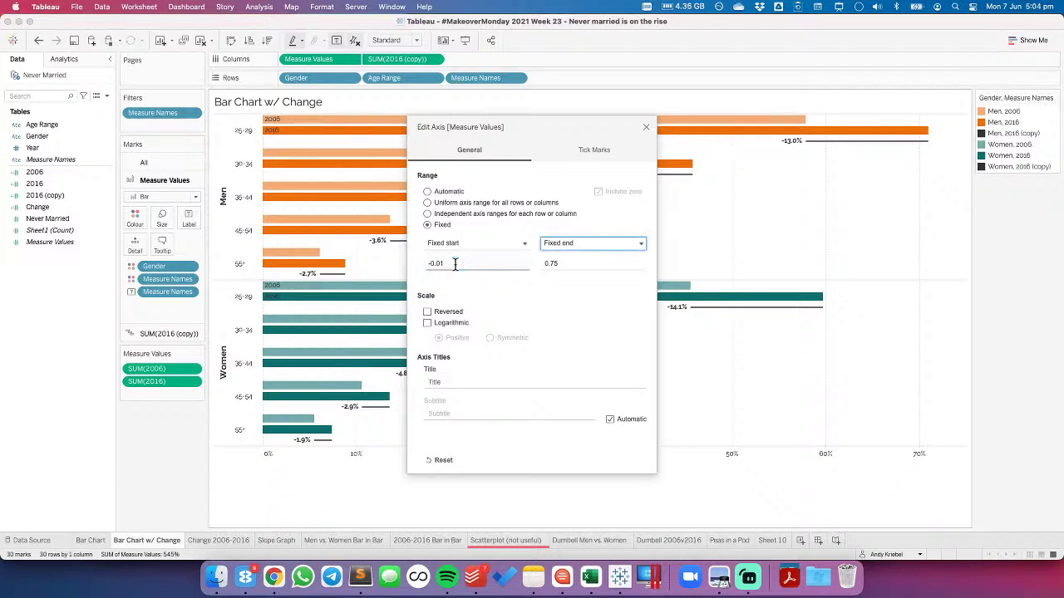
double_click(451, 262)
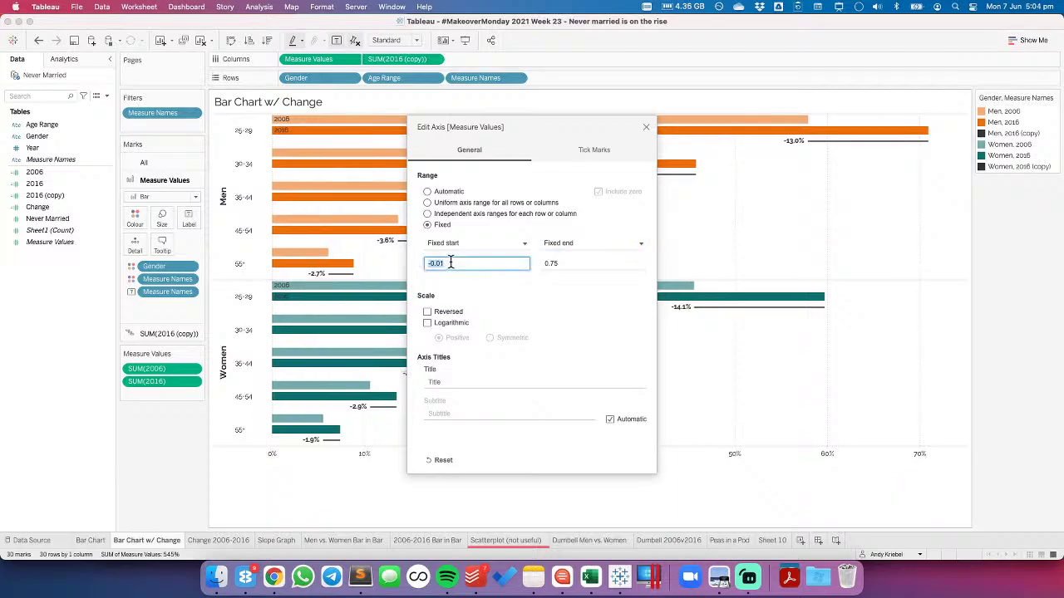
click(453, 262)
key(Tab)
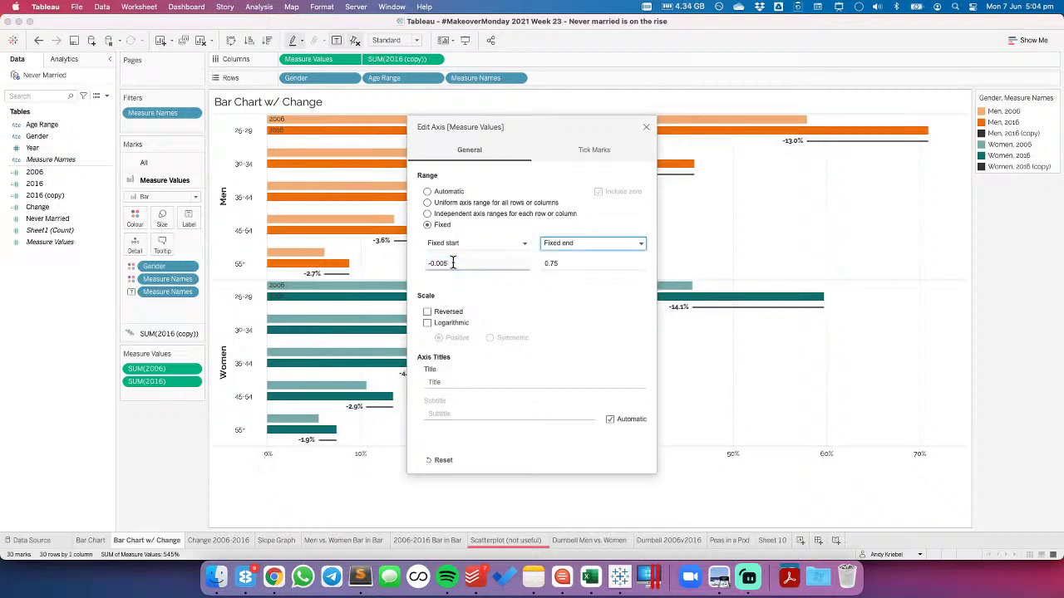
Try a fixed start of -0.001 for the Measure Values axis
key(shift+Tab)
click(452, 262)
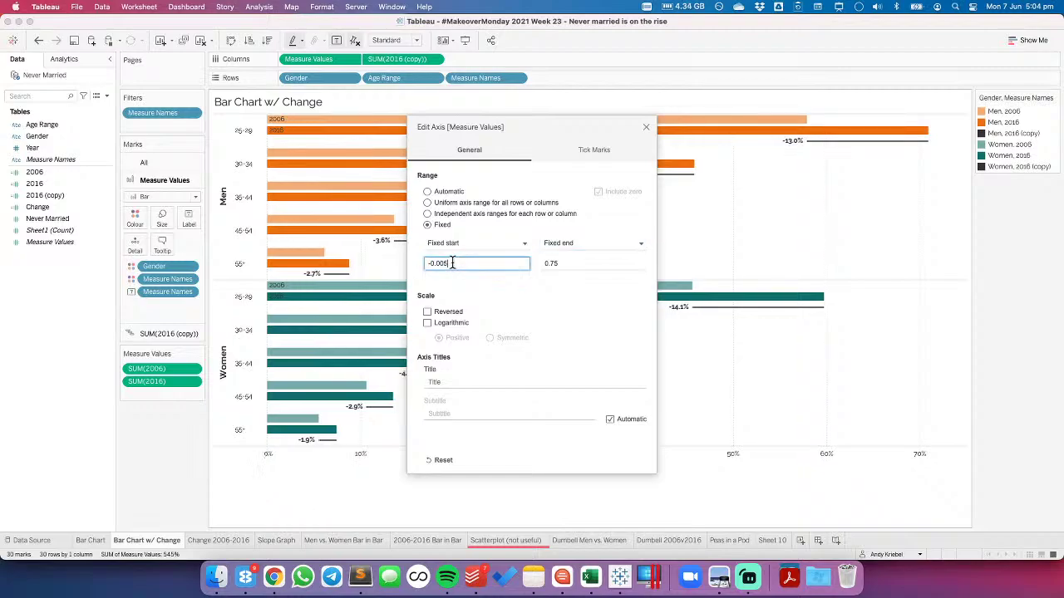
text(1)
key(Tab)
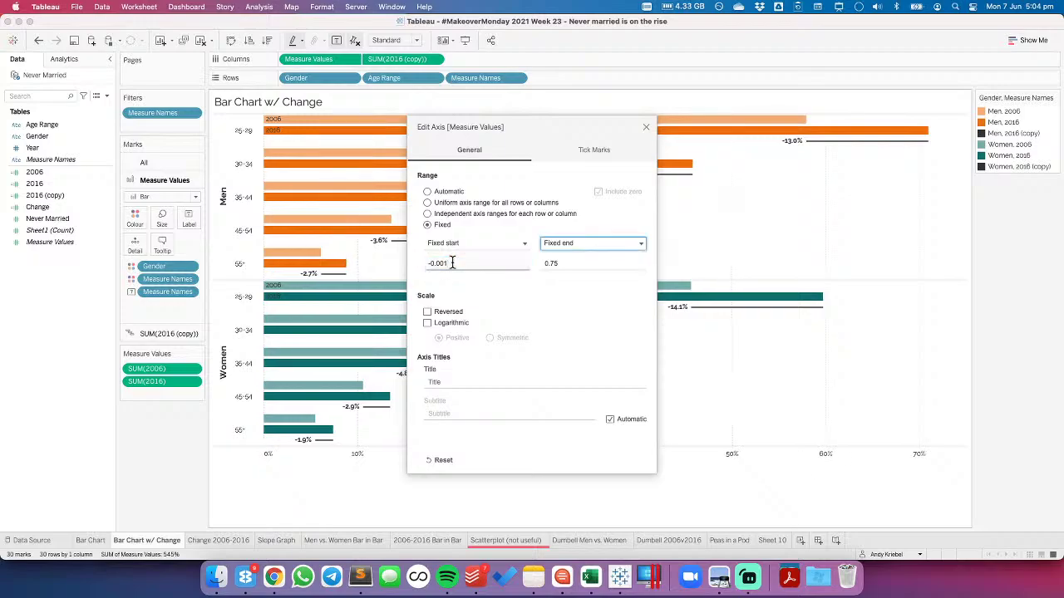
Set the axis's fixed start back to -0.005, close the axis settings and save the workbook
key(shift+Tab)
text(-0.005)
key(Tab)
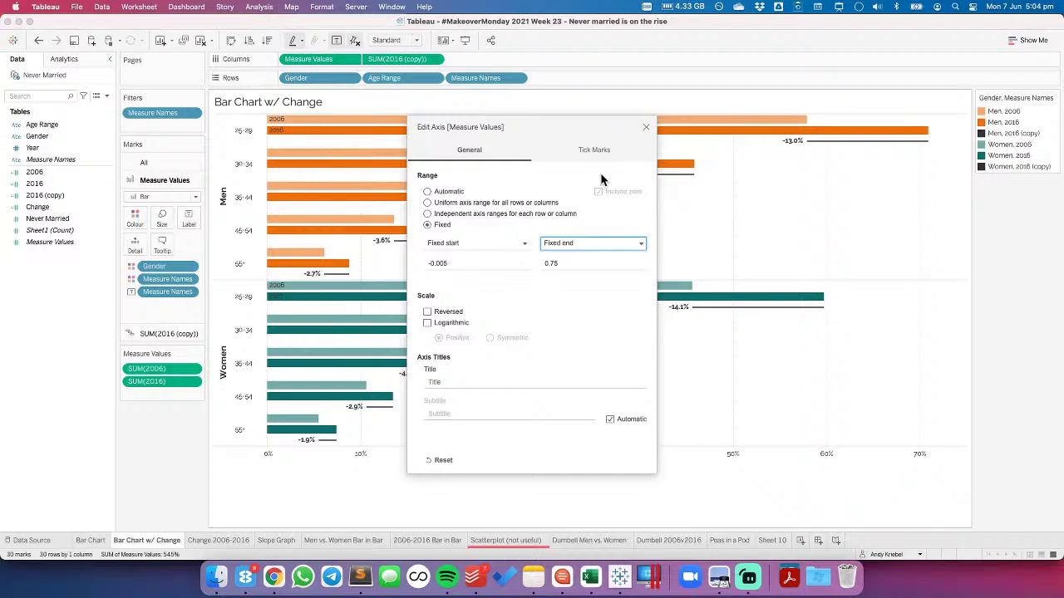
click(646, 127)
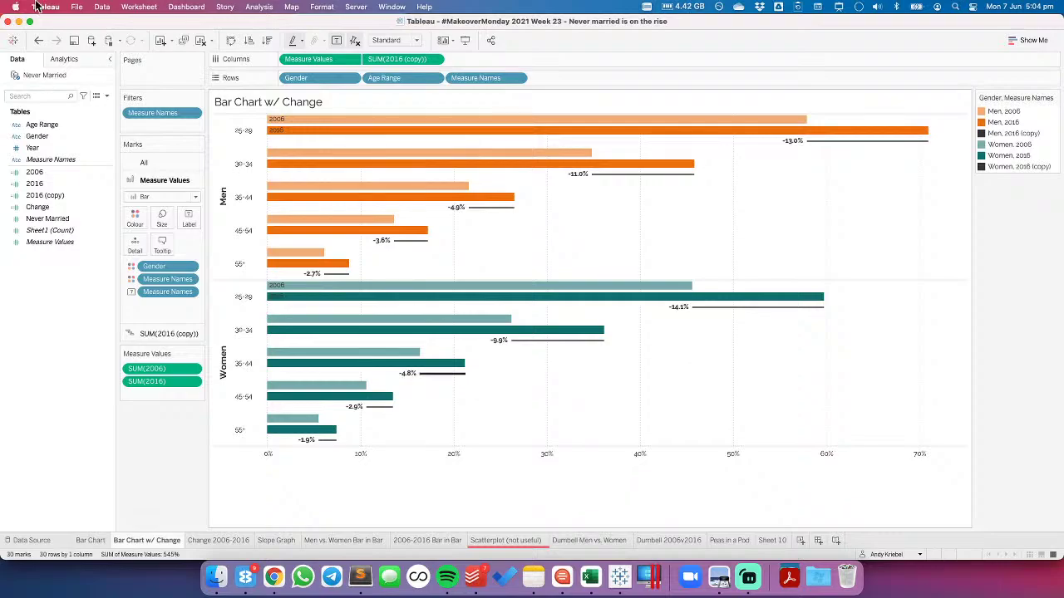
click(73, 42)
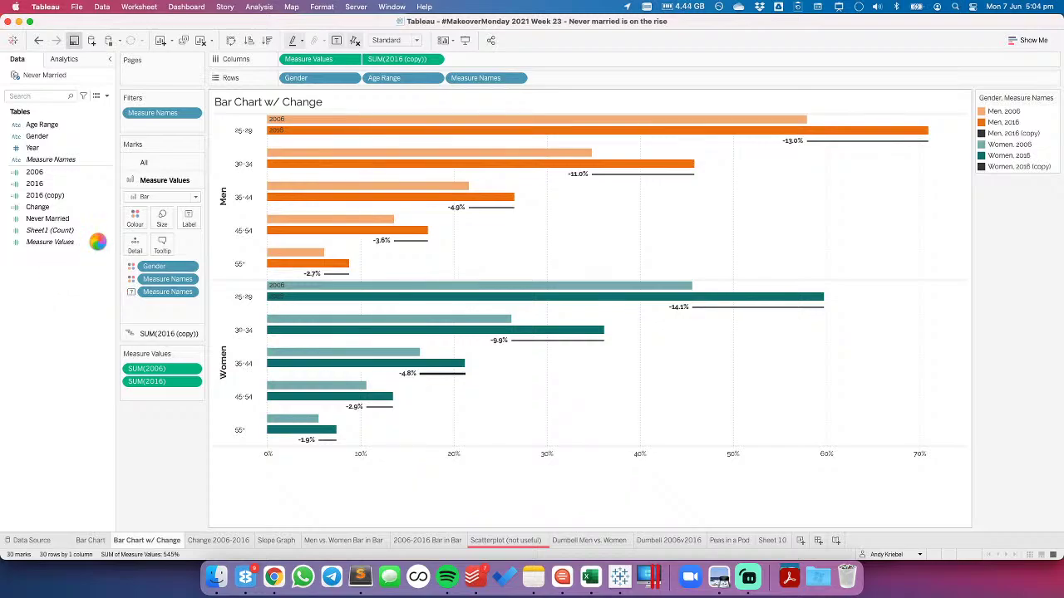
Rewrite the Measure Values tooltip's heading as <Gender> | <Age Range> on one line, removing the Age Range and Gender captions
mouse_move(387, 125)
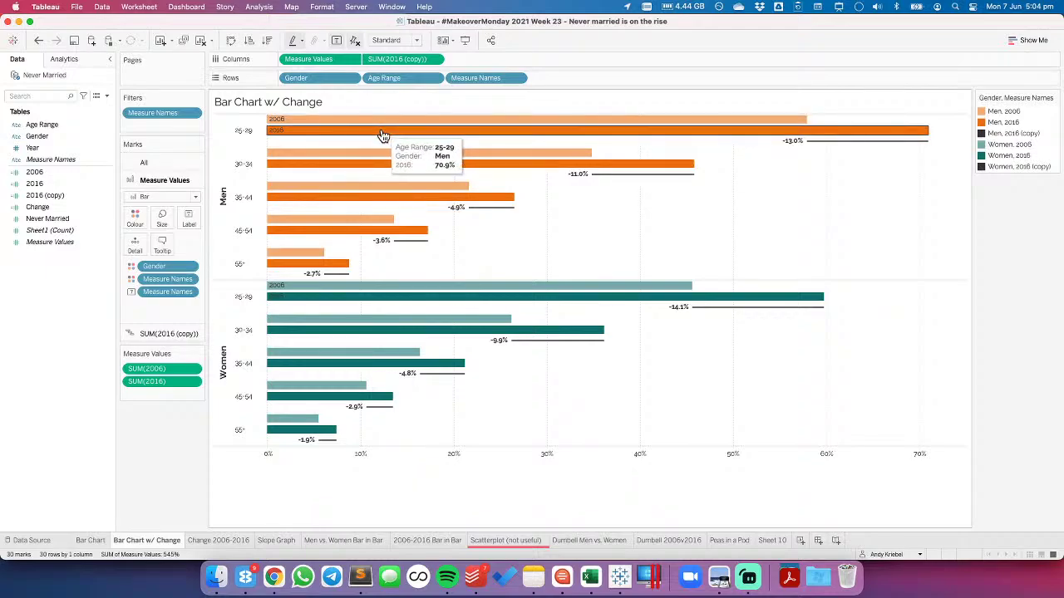
mouse_move(827, 147)
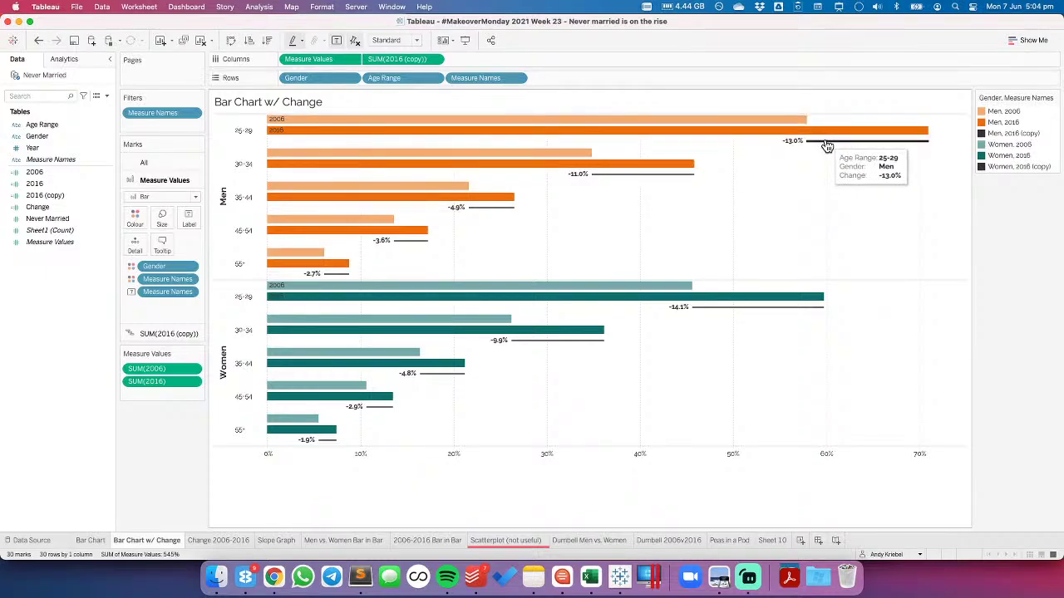
click(162, 245)
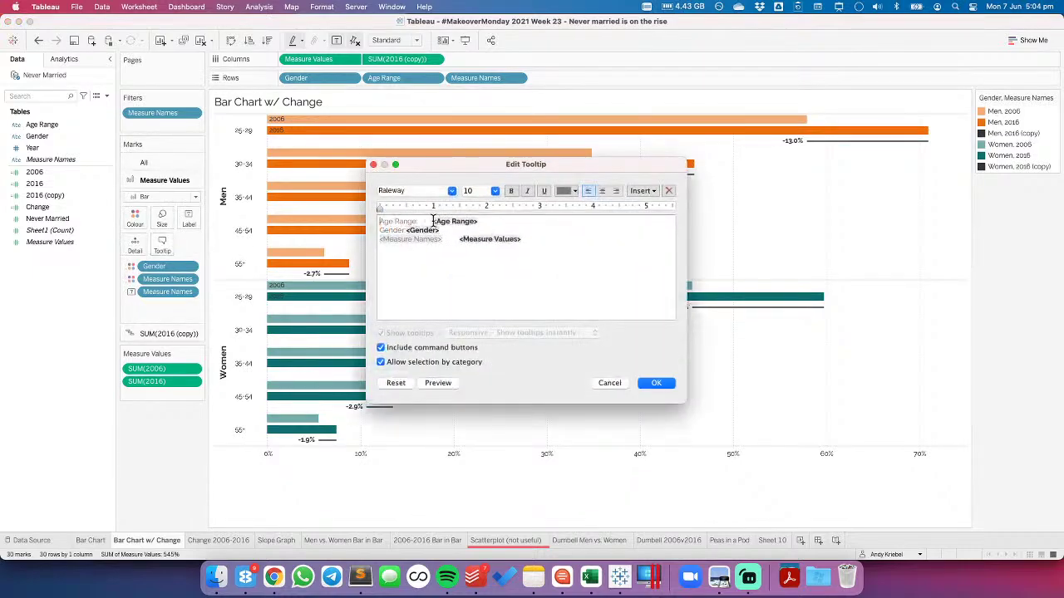
drag(432, 221, 379, 221)
key(BackSpace)
key(ctrl+v)
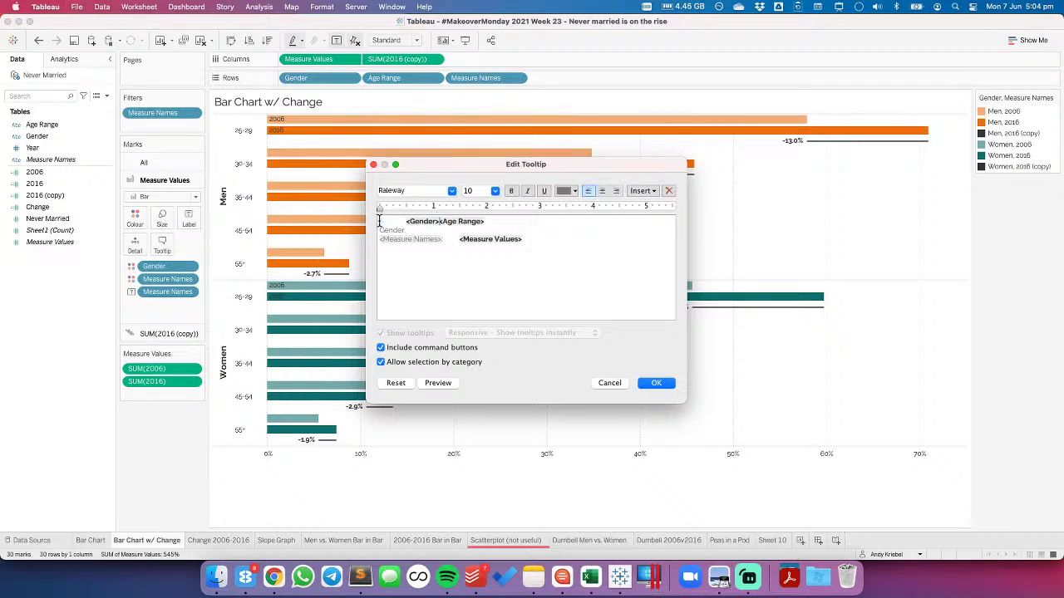
text(|)
click(407, 221)
key(BackSpace)
key(super+shift+Left)
key(BackSpace)
key(BackSpace)
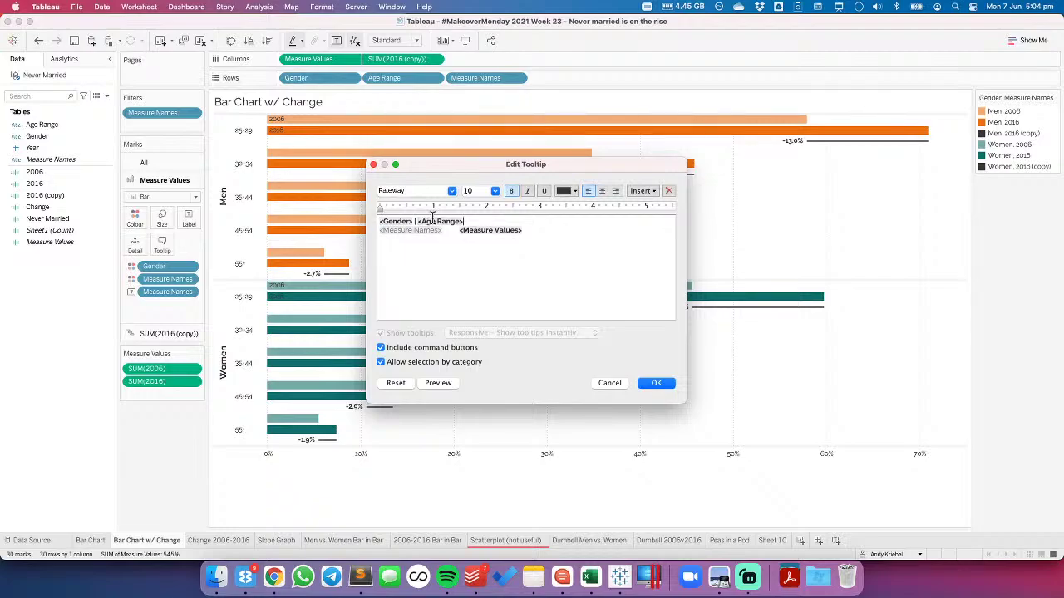
Exclude command buttons and selection by category from the Measure Values tooltip, set its <Measure Values> text to 12 pt and apply the changes
click(436, 349)
click(437, 363)
drag(525, 230, 465, 234)
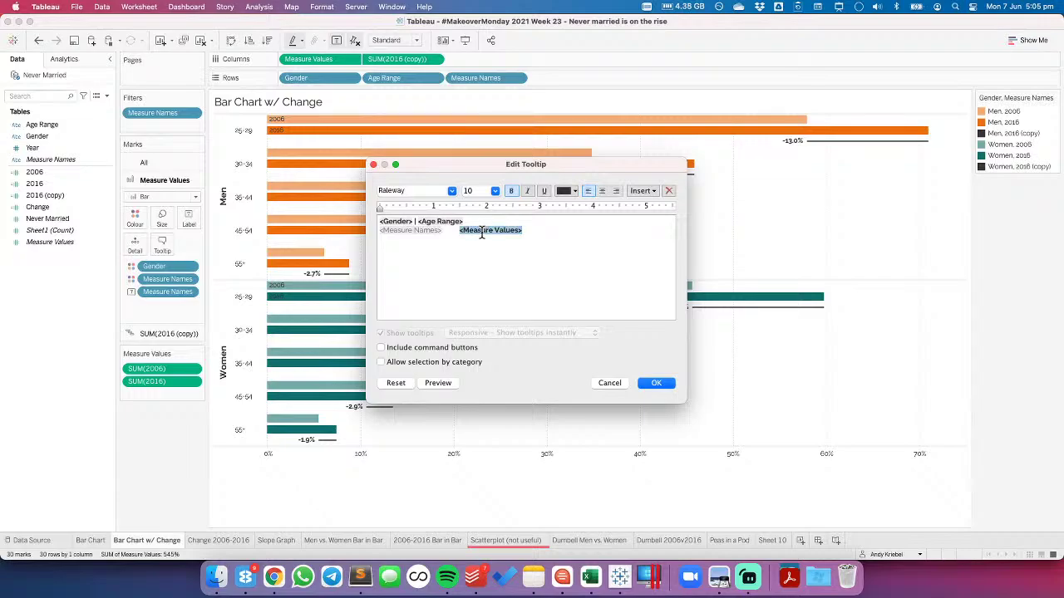
click(495, 191)
click(475, 240)
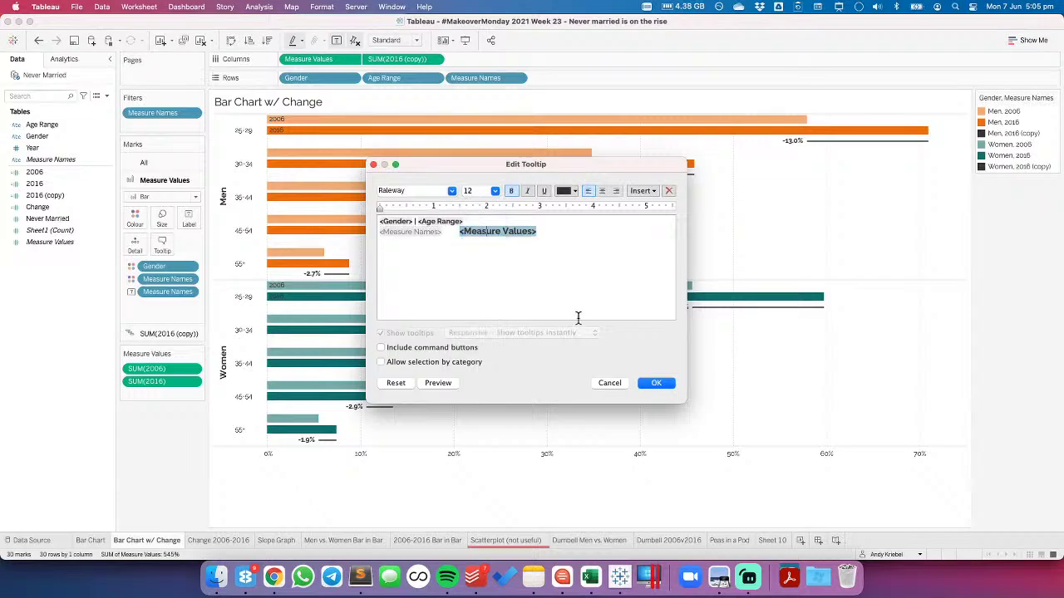
click(650, 383)
mouse_move(545, 129)
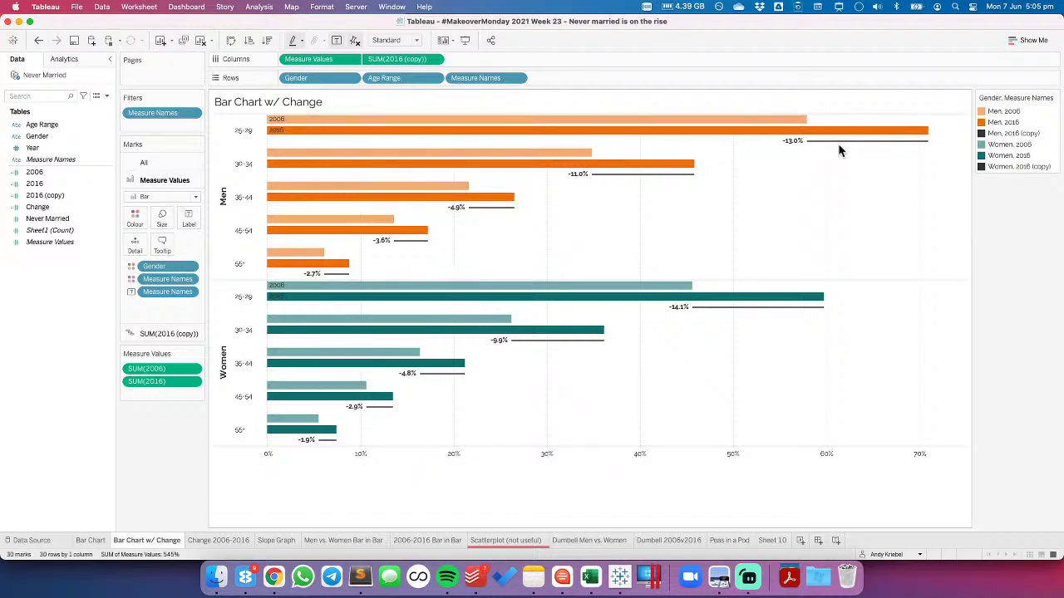
Edit the SUM(2016 (copy)) marks' tooltip and delete its Measure Names line
click(183, 335)
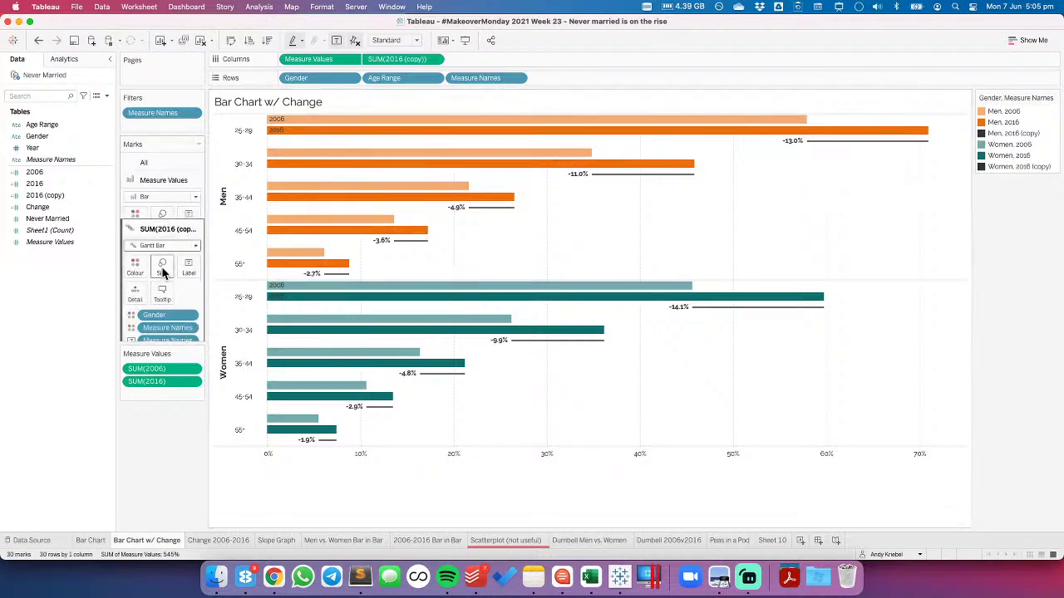
click(163, 263)
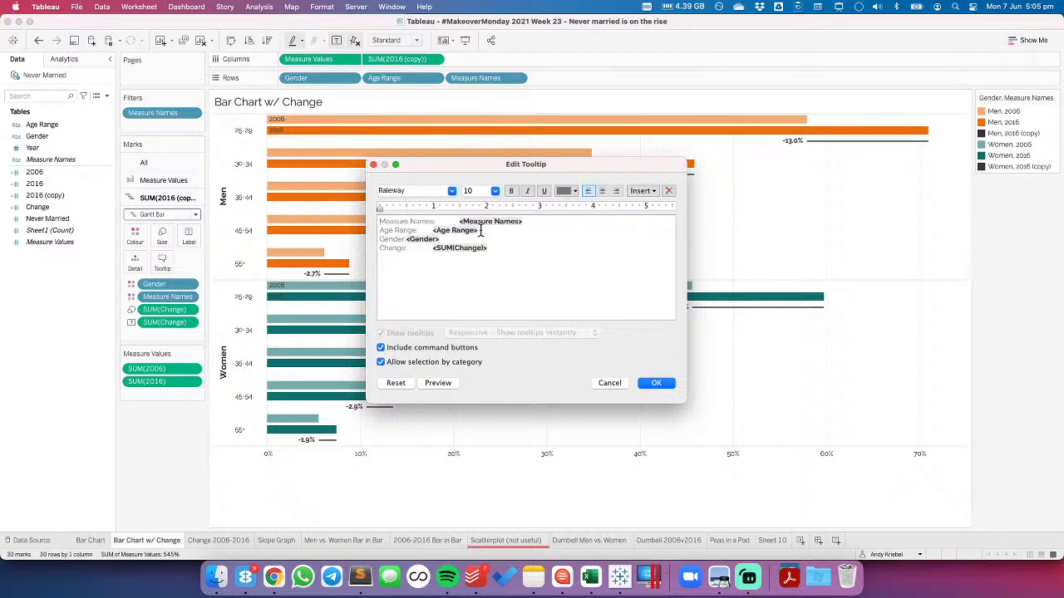
key(shift+Down)
key(BackSpace)
Rewrite the tooltip's heading as <Gender> | <Age Range> on one line, removing the Age Range and Gender captions and the empty line
double_click(417, 230)
key(super+c)
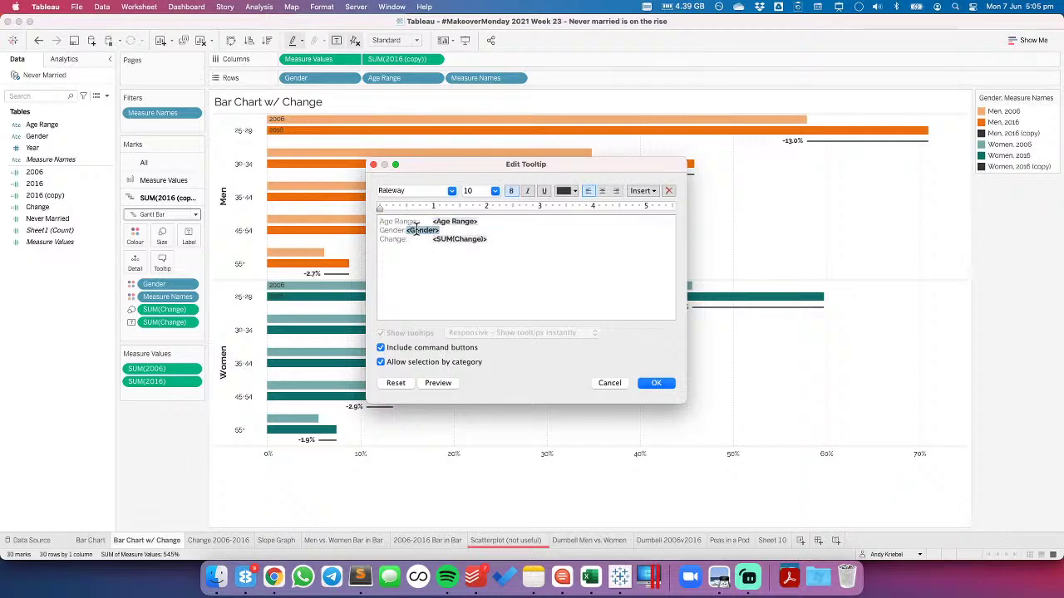
key(BackSpace)
key(Up)
key(Left)
key(shift+super+Left)
key(super+v)
text(|)
key(Down)
key(super+Left)
key(shift+Down)
key(BackSpace)
Enlarge the <SUM(Change)> text, turn off command buttons and selection by category, apply the tooltip and check it on the chart
double_click(463, 230)
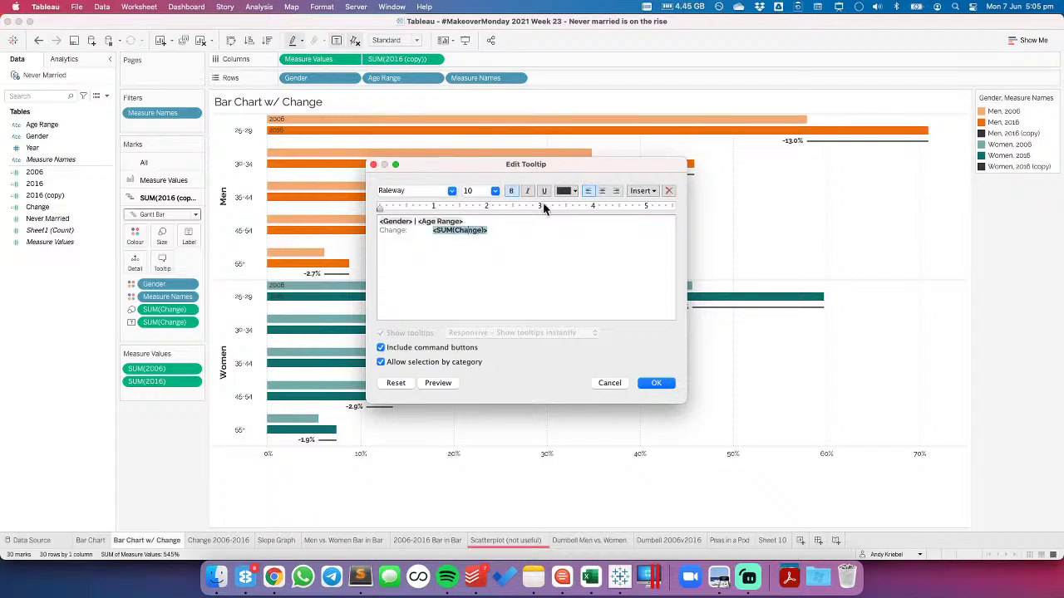
click(494, 192)
click(469, 236)
click(457, 348)
click(381, 362)
mouse_move(823, 147)
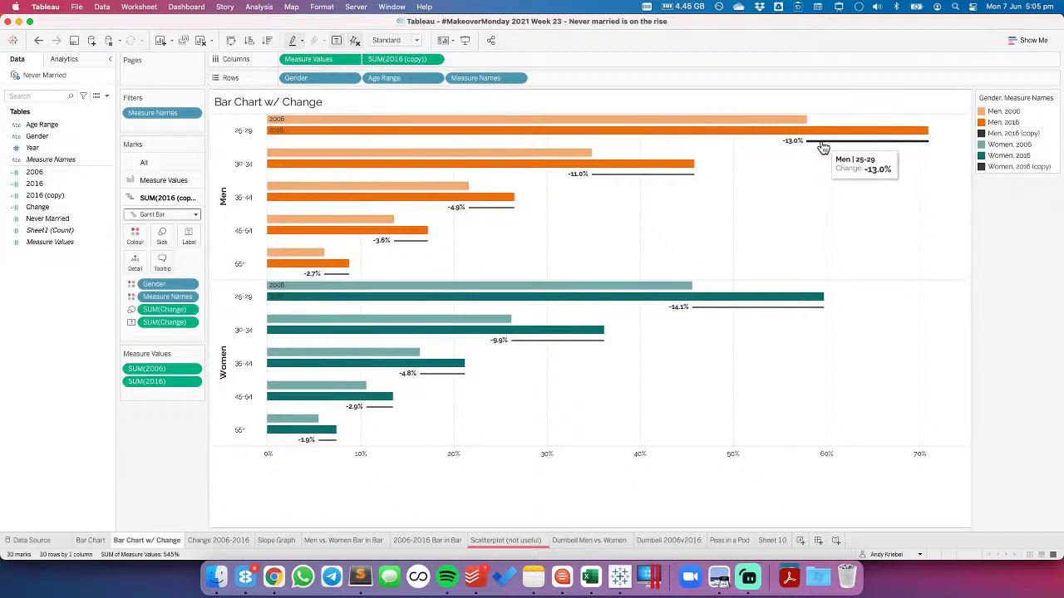
mouse_move(754, 124)
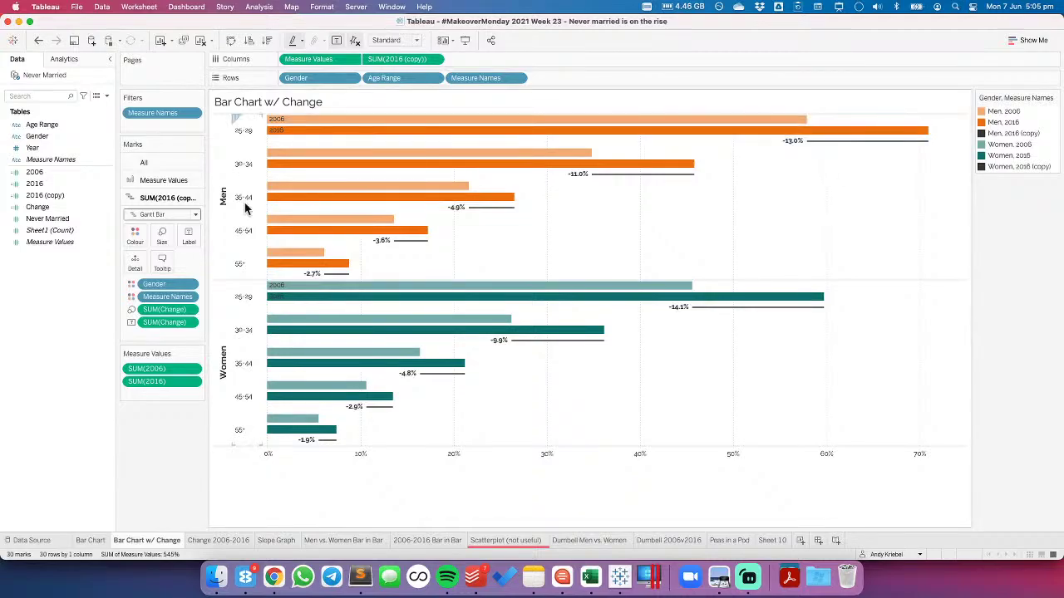
Add "years old" in non-bold text after <Age Range> in the Measure Values tooltip's heading
click(170, 180)
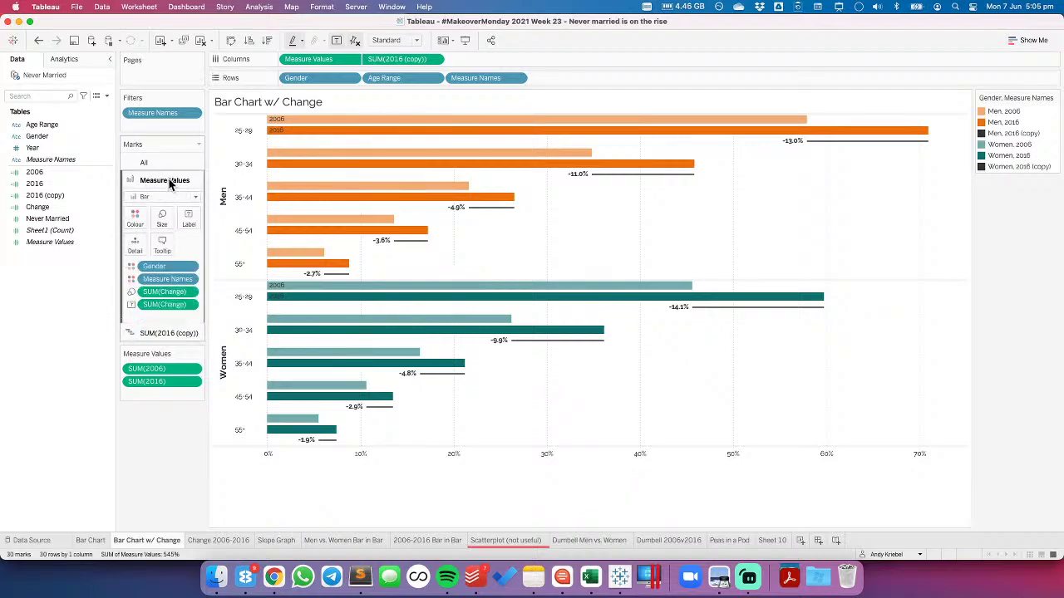
click(164, 243)
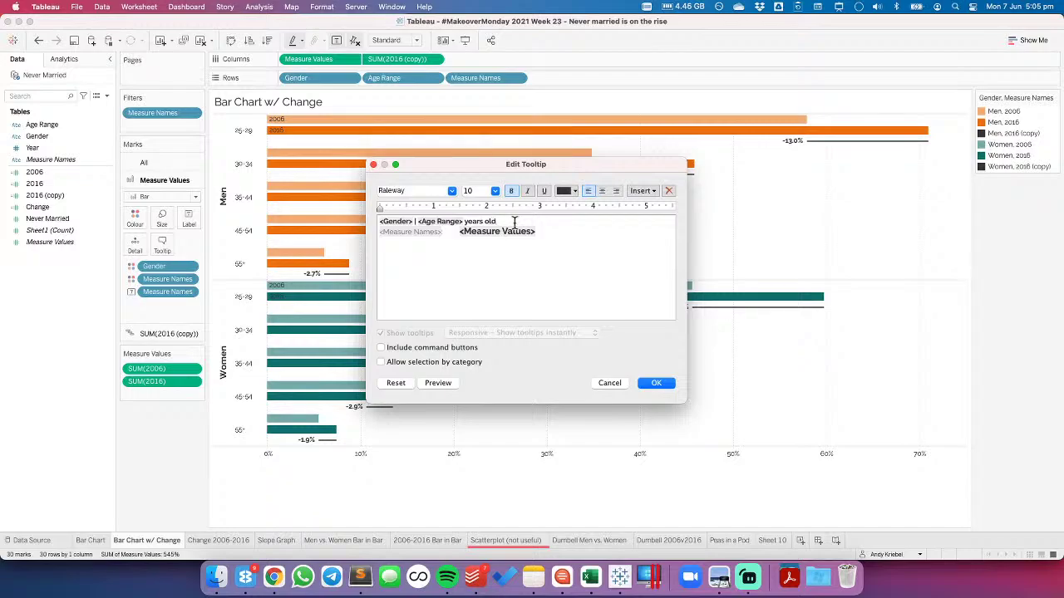
shift+click(464, 222)
click(511, 192)
click(655, 383)
mouse_move(591, 127)
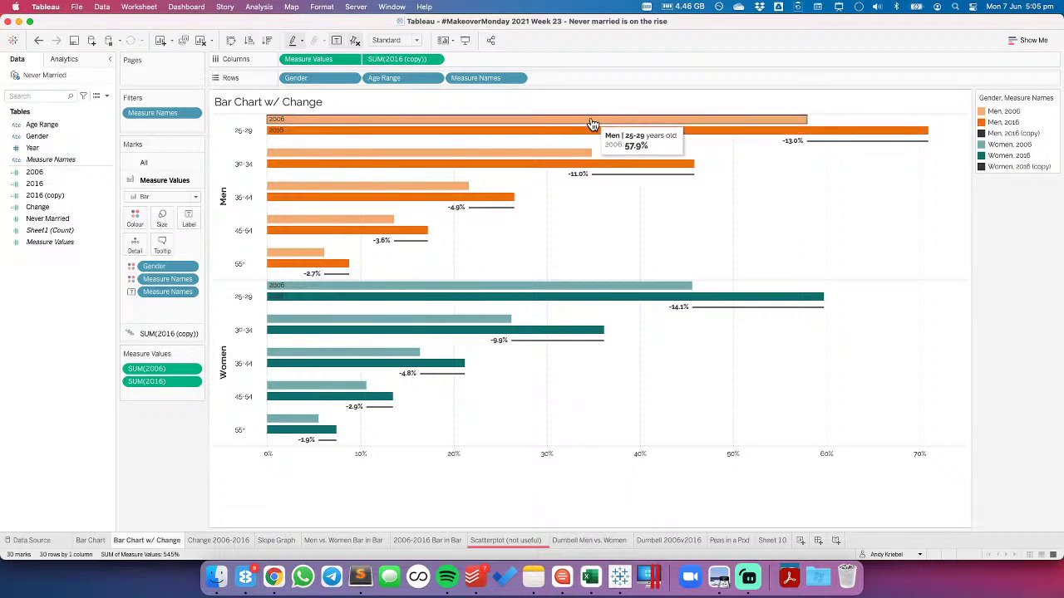
Add "years old" after <Age Range> in the SUM(2016 (copy)) tooltip's heading and save the workbook
click(168, 334)
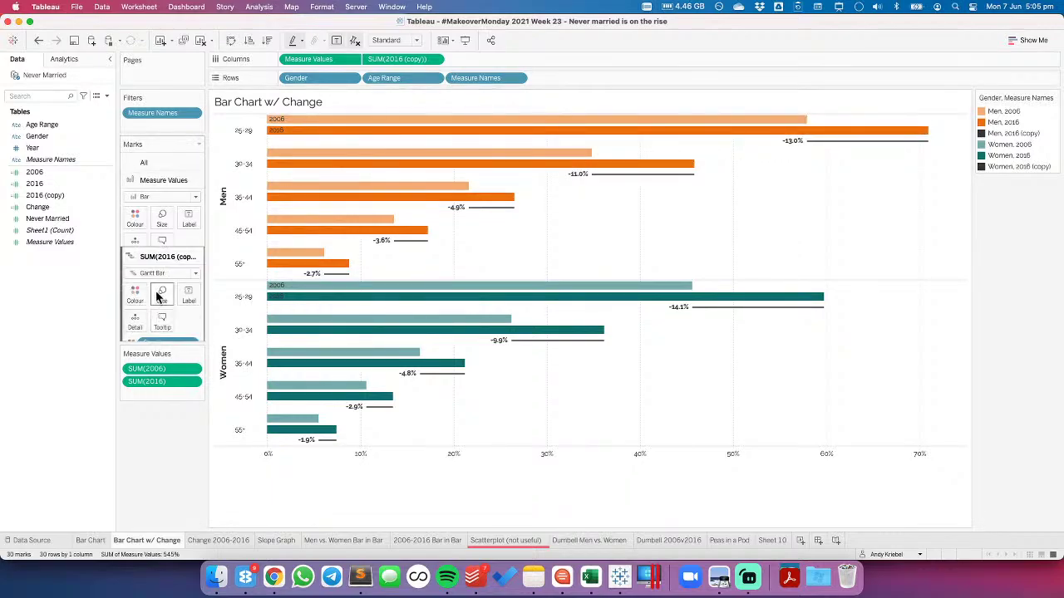
click(163, 262)
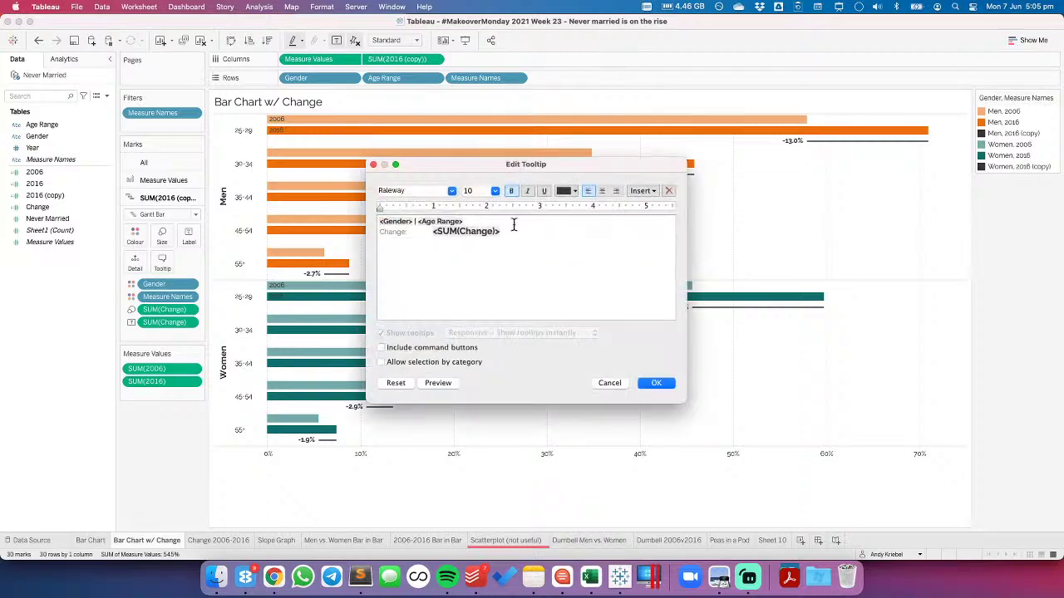
click(492, 220)
text(years old)
click(655, 383)
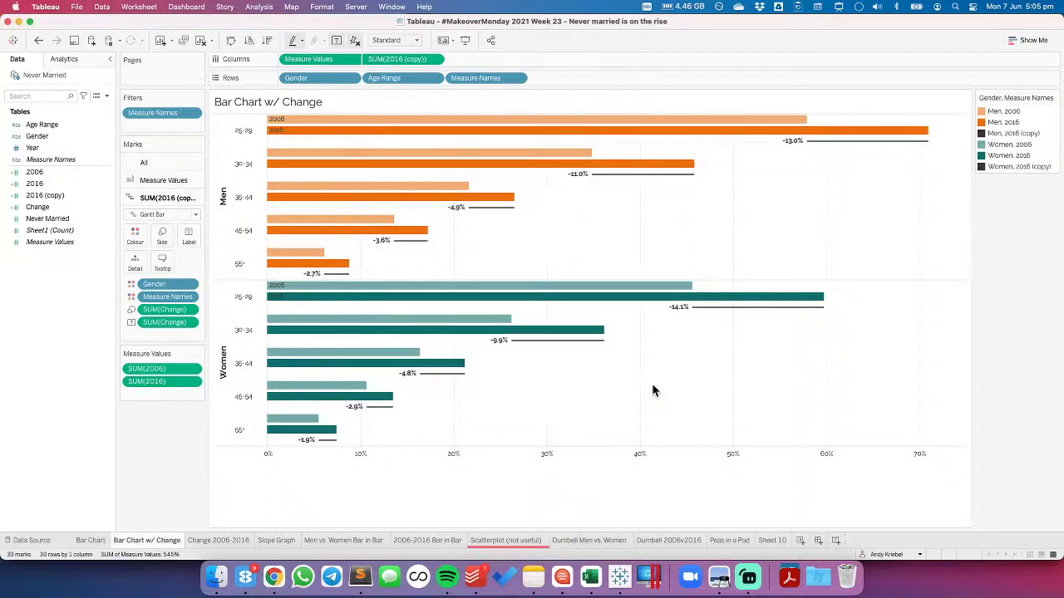
click(74, 43)
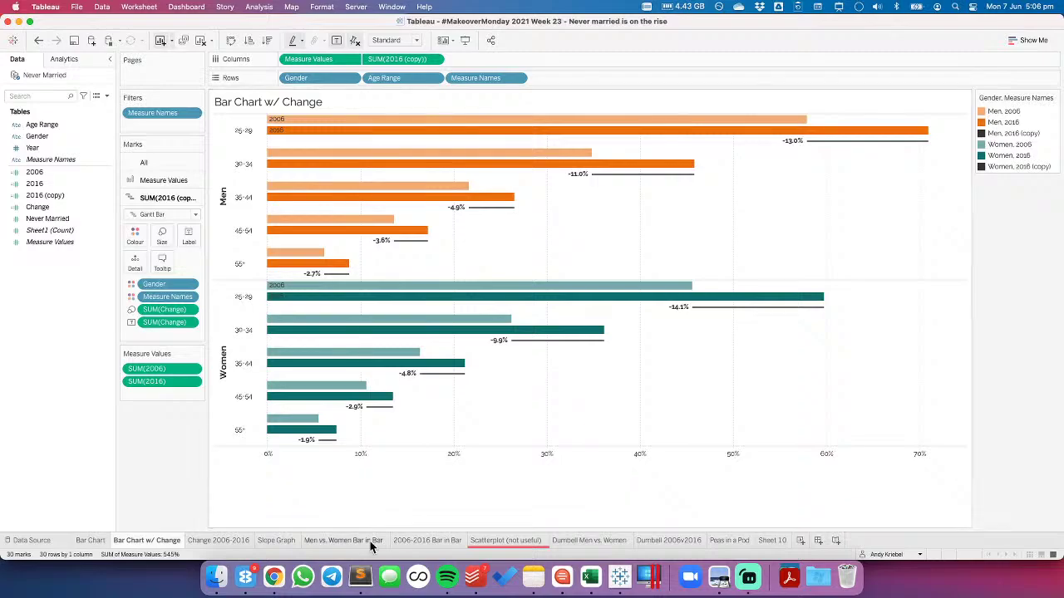
On the blank Sheet 10, place Year and Age Range on rows and Gender on columns
click(820, 541)
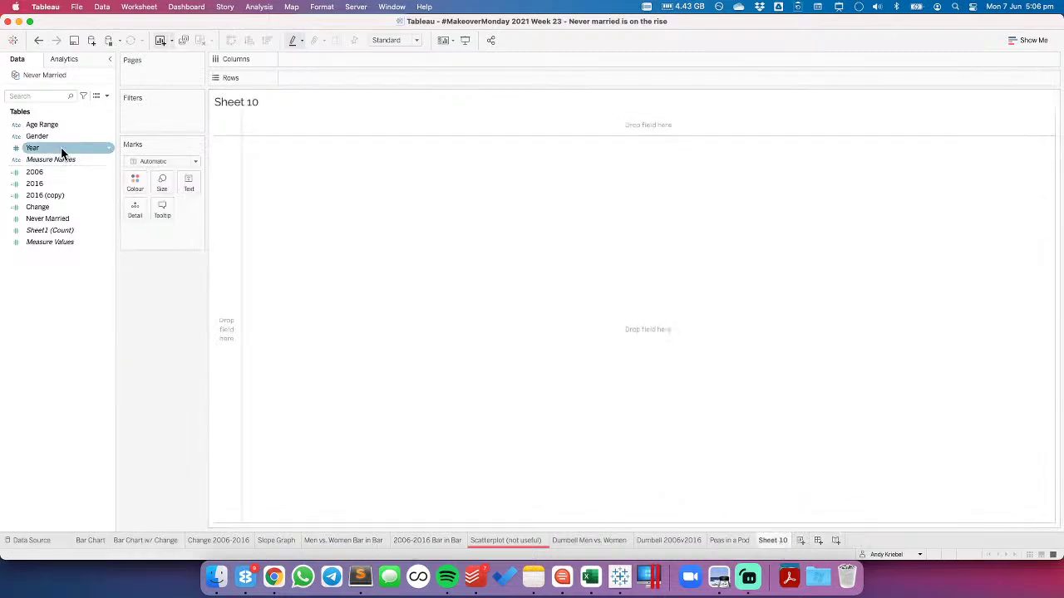
drag(63, 148, 299, 82)
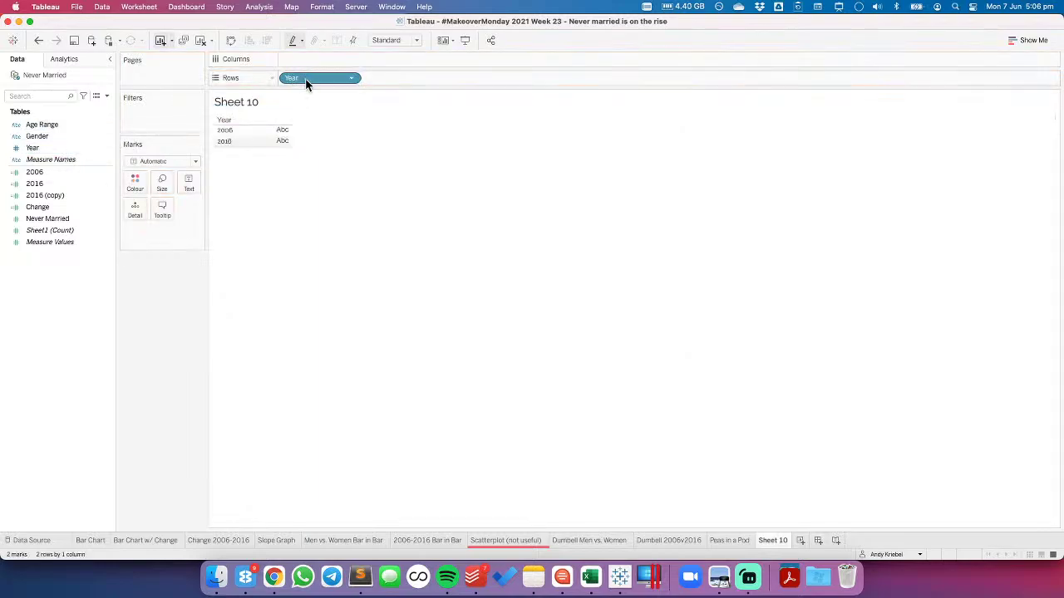
drag(70, 136, 337, 58)
click(51, 125)
drag(51, 125, 415, 78)
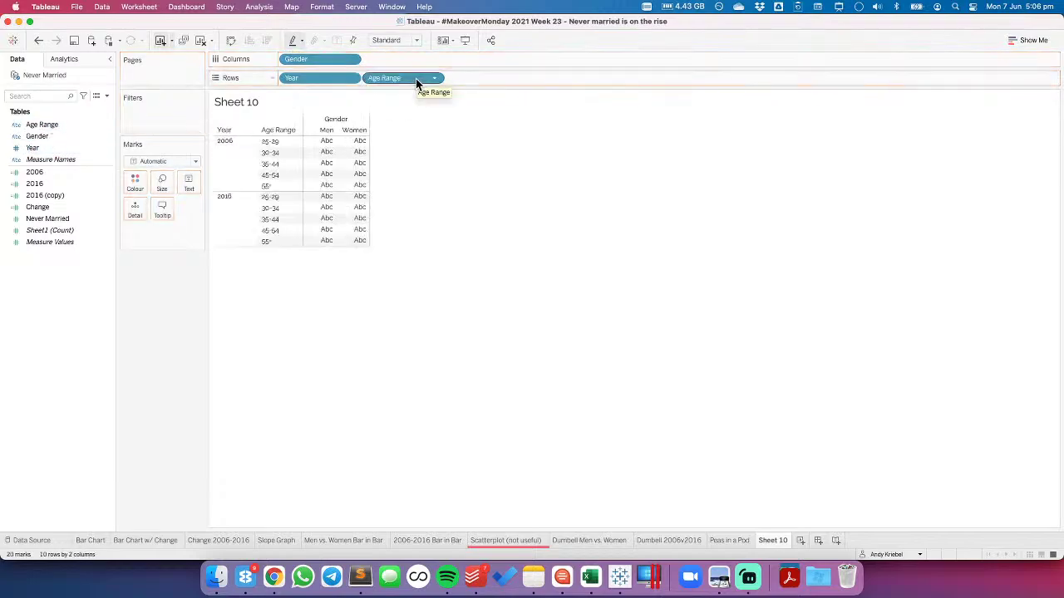
Try Year after Age Range on rows and before Gender on columns, and remove Year from the view
drag(340, 78, 459, 85)
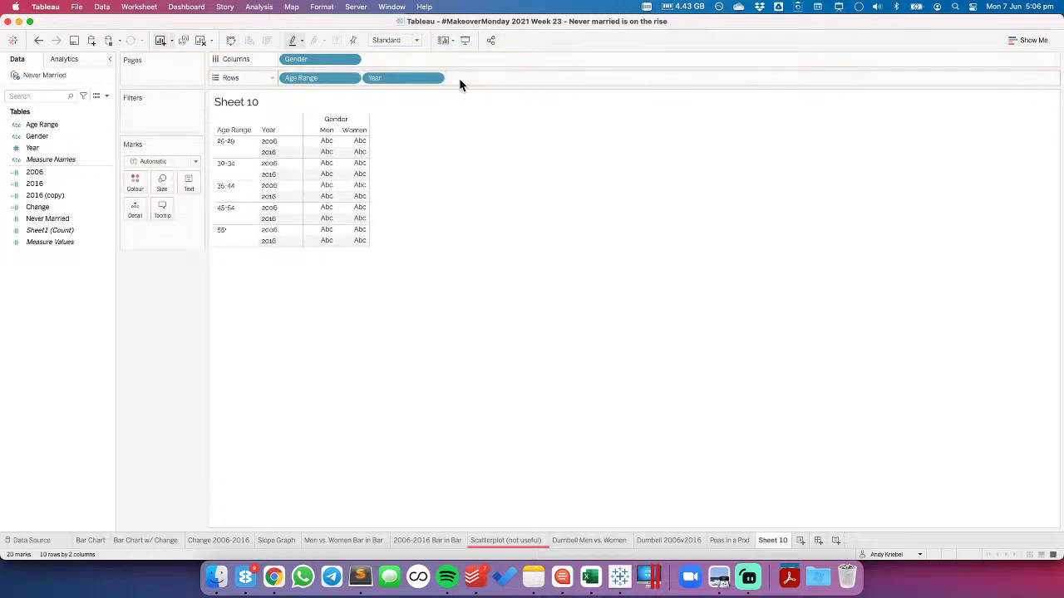
drag(366, 78, 285, 67)
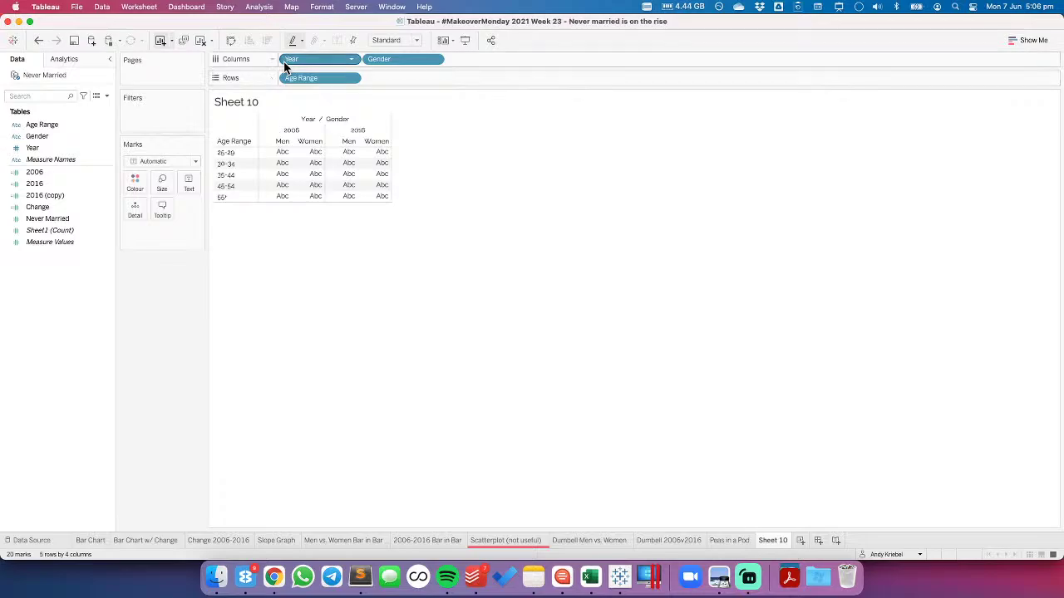
click(51, 195)
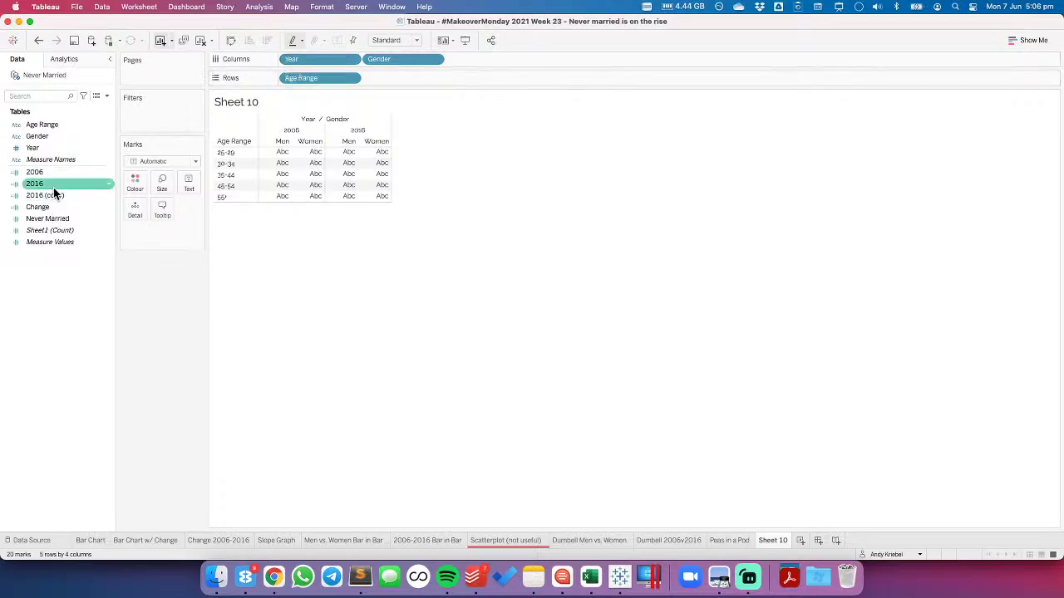
click(312, 77)
drag(309, 60, 167, 274)
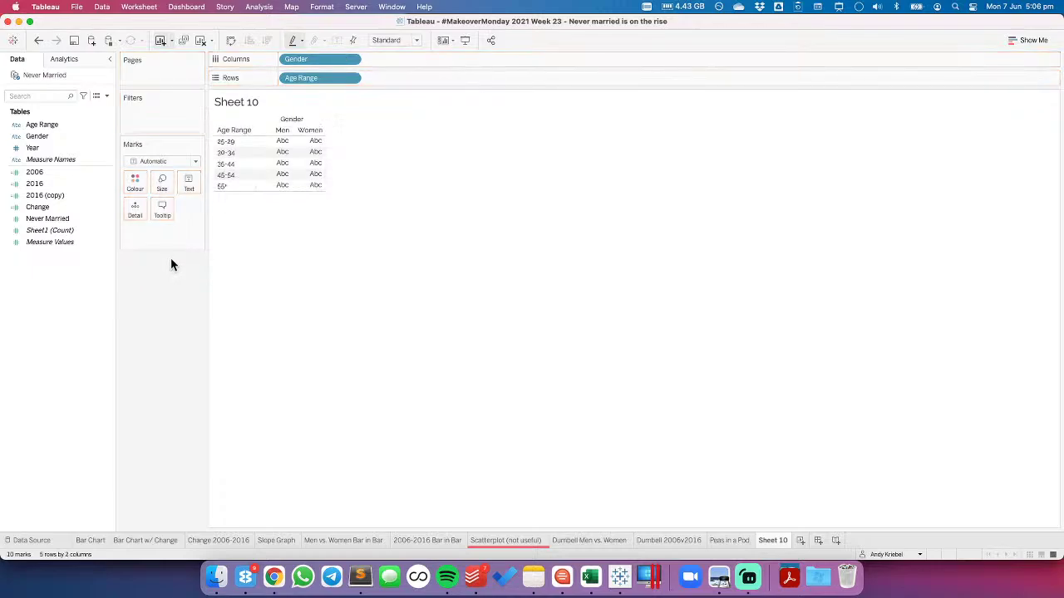
Add the 2006 measure to columns and combine 2016 with it on the same axis
drag(57, 172, 411, 61)
click(57, 188)
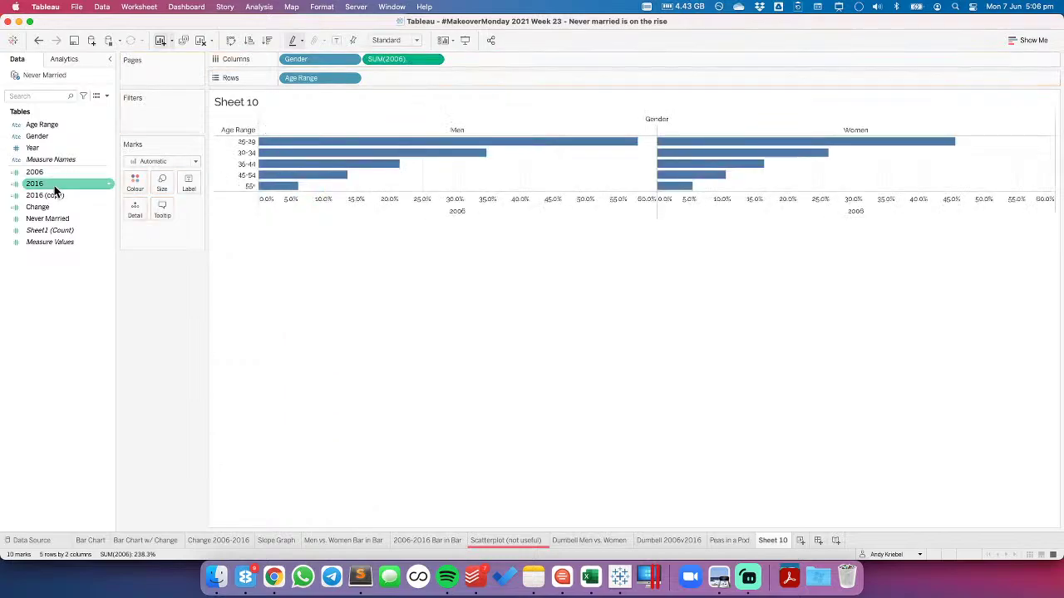
drag(56, 191, 374, 209)
right_click(380, 259)
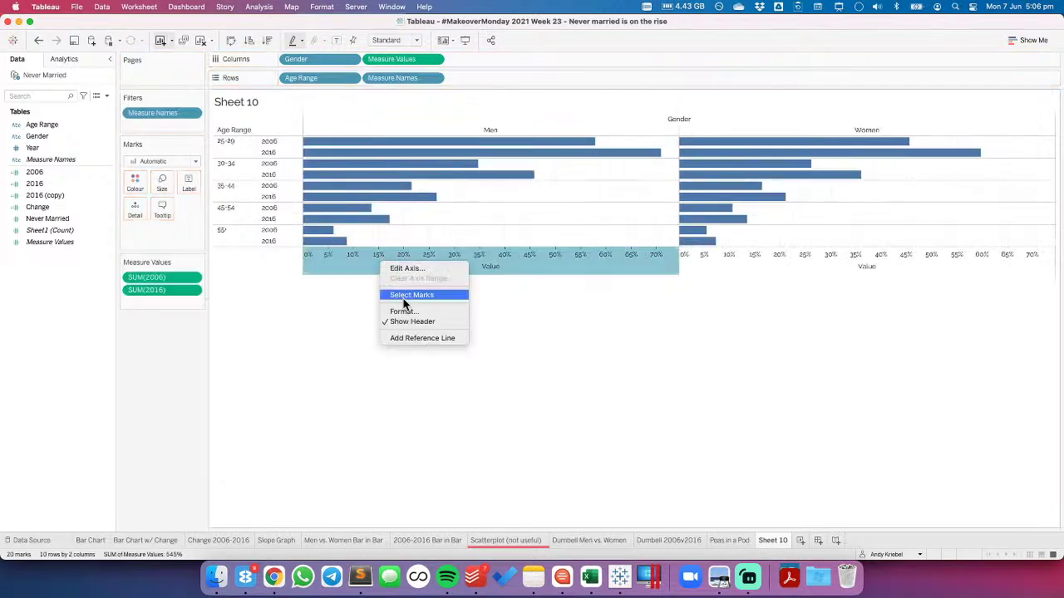
click(336, 298)
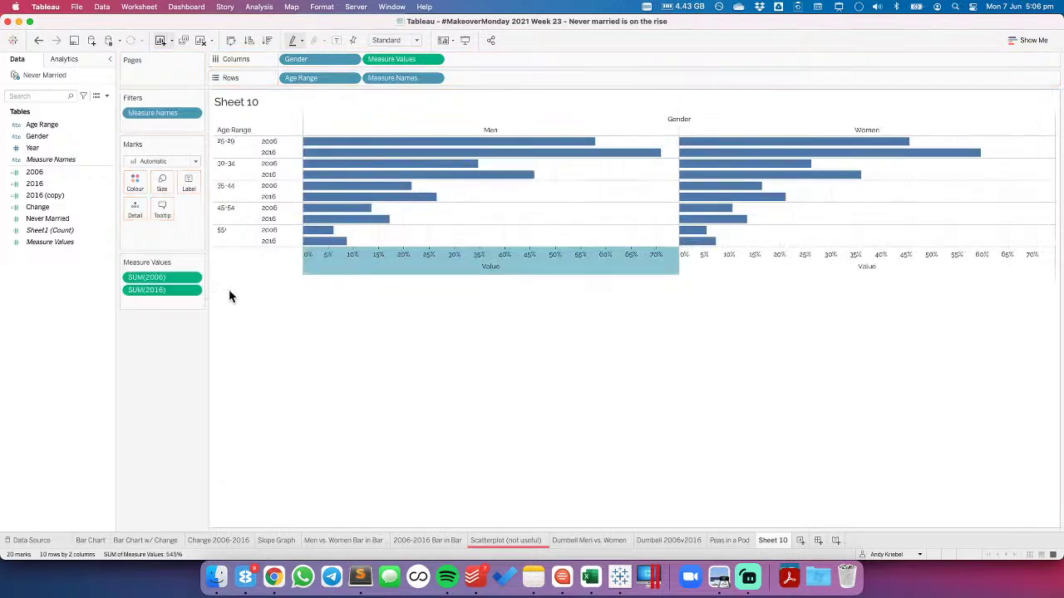
Change the 2006 measure to -SUM([2006]) and move Measure Names from rows to colour
double_click(148, 289)
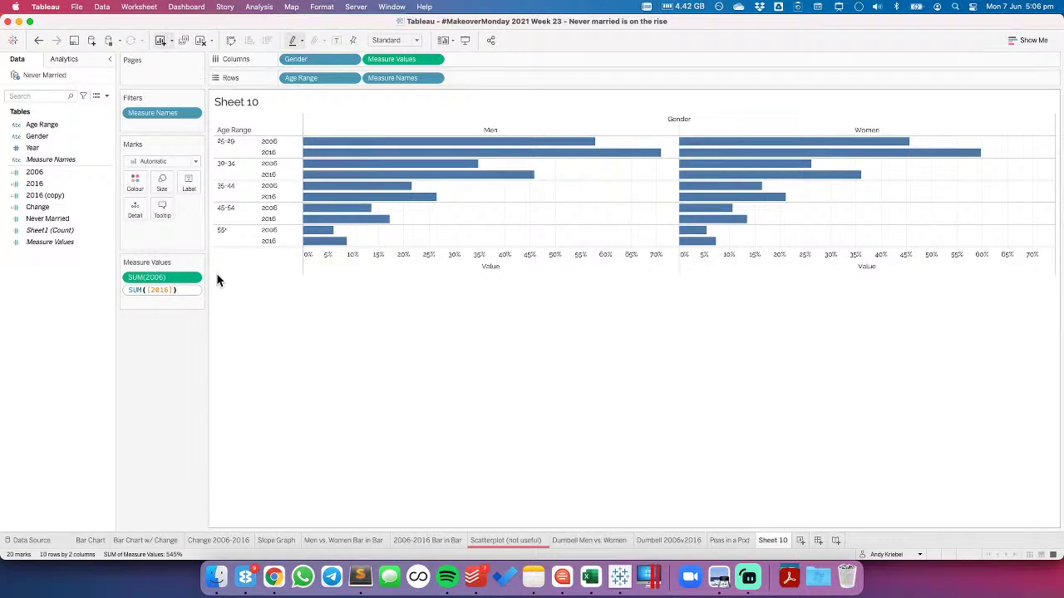
double_click(185, 278)
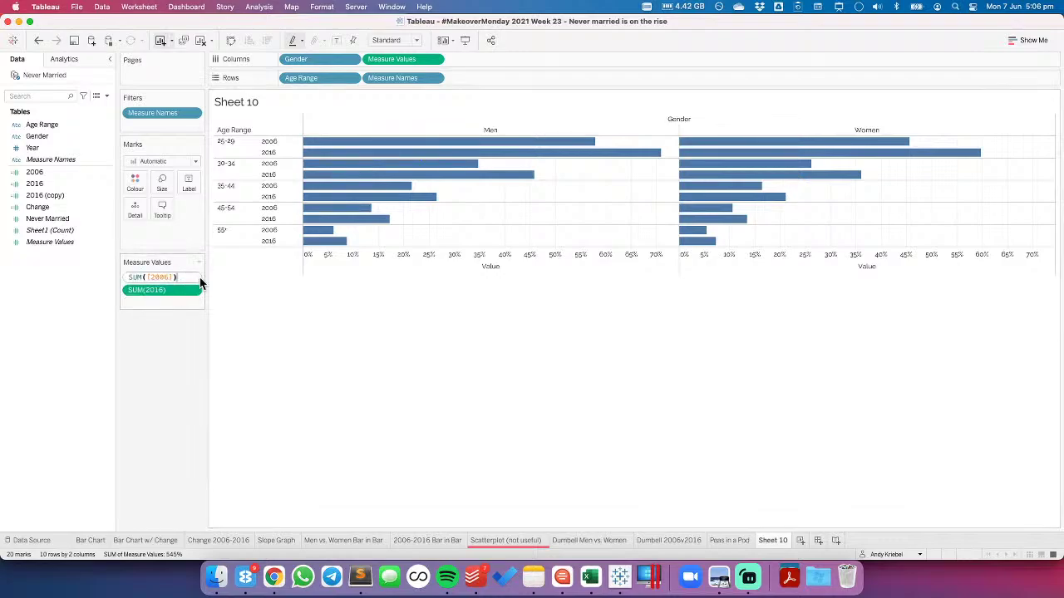
text(-)
key(Return)
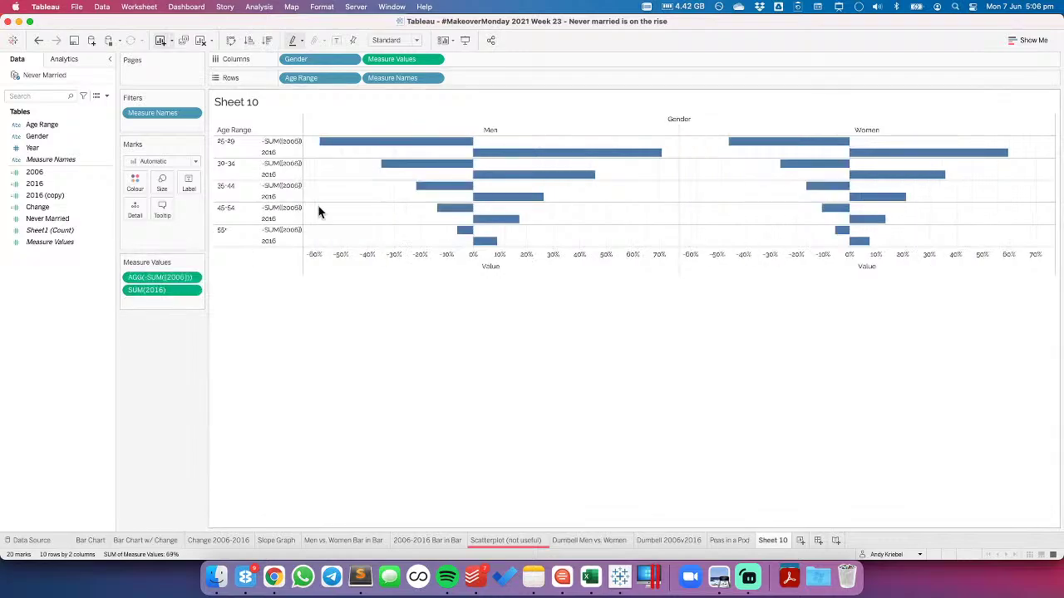
drag(400, 74, 137, 188)
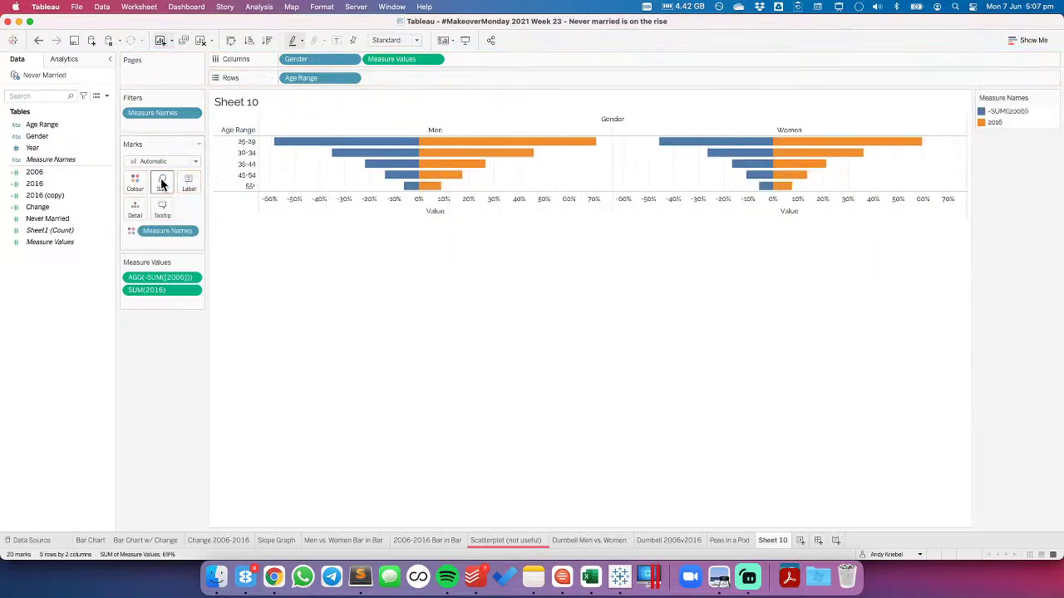
Try the Entire View fit on the sheet and switch back to Standard
click(395, 40)
click(386, 77)
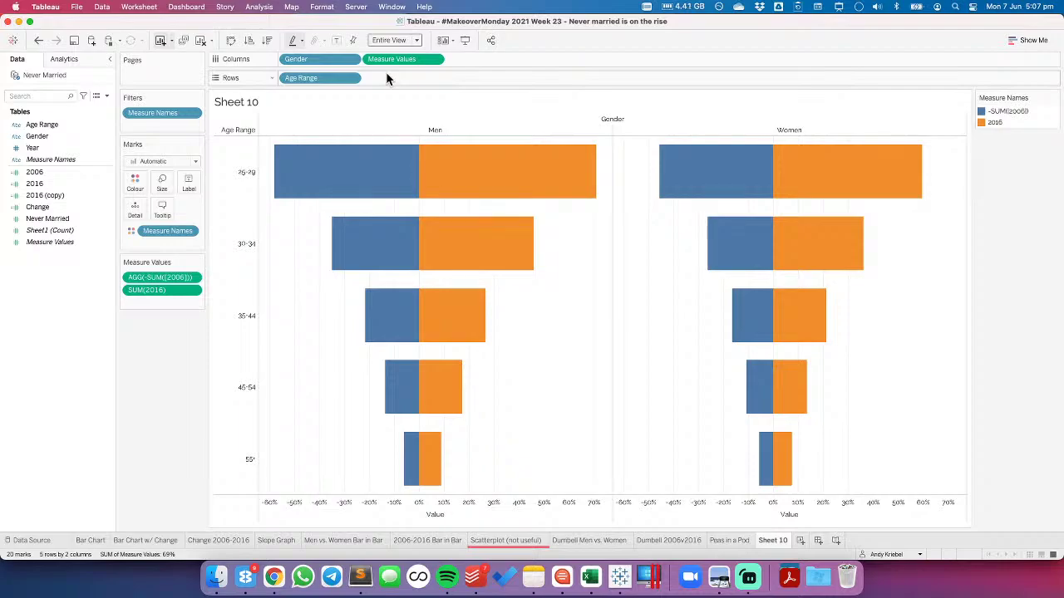
click(391, 40)
click(386, 52)
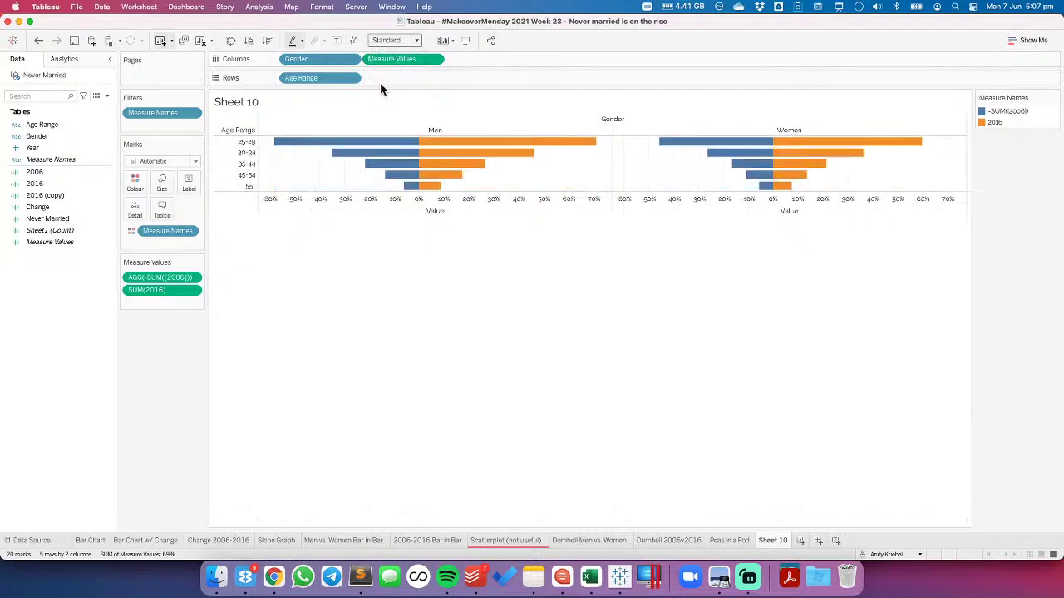
Make the age-range rows taller and rename Sheet 10 as Population Pyramid
mouse_move(245, 146)
mouse_down()
mouse_move(246, 169)
mouse_move(245, 152)
mouse_move(251, 159)
mouse_up()
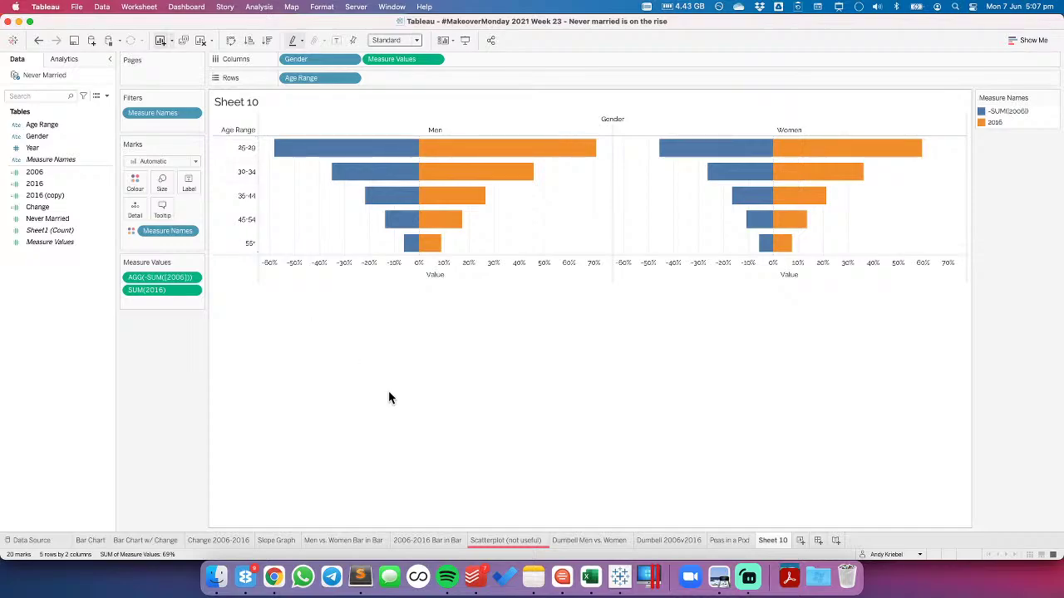
double_click(771, 540)
text(Population)
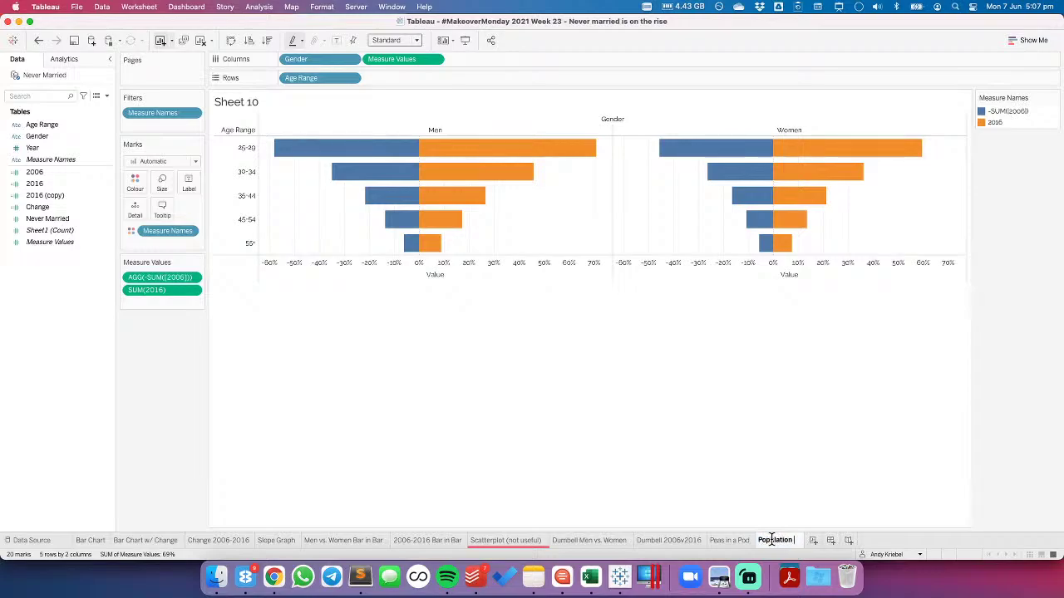
text( Pyra)
text(mid)
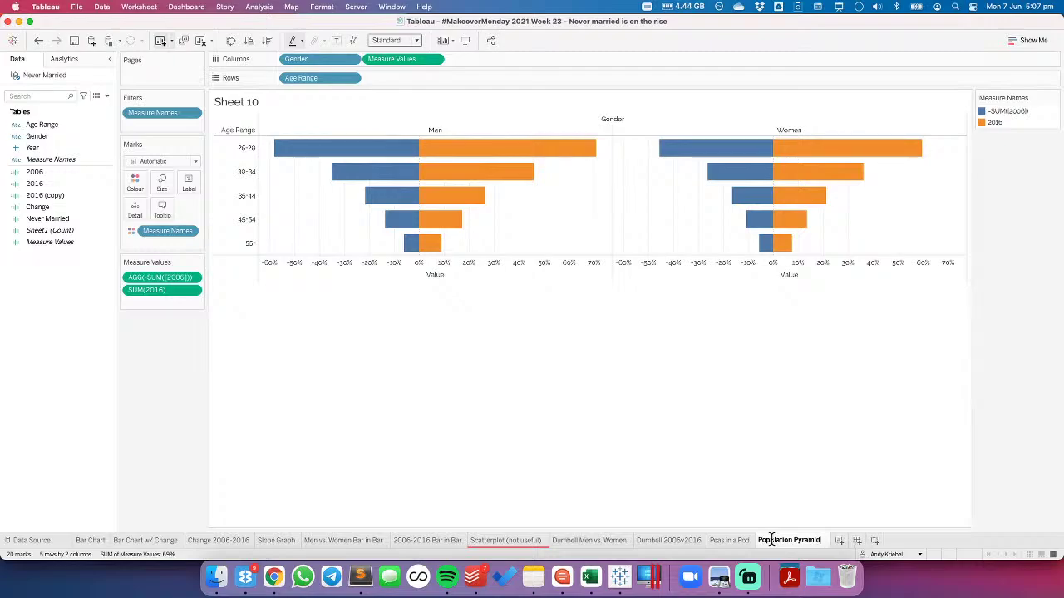
Confirm the Population Pyramid sheet name and add a new worksheet named Bump Chart
key(Return)
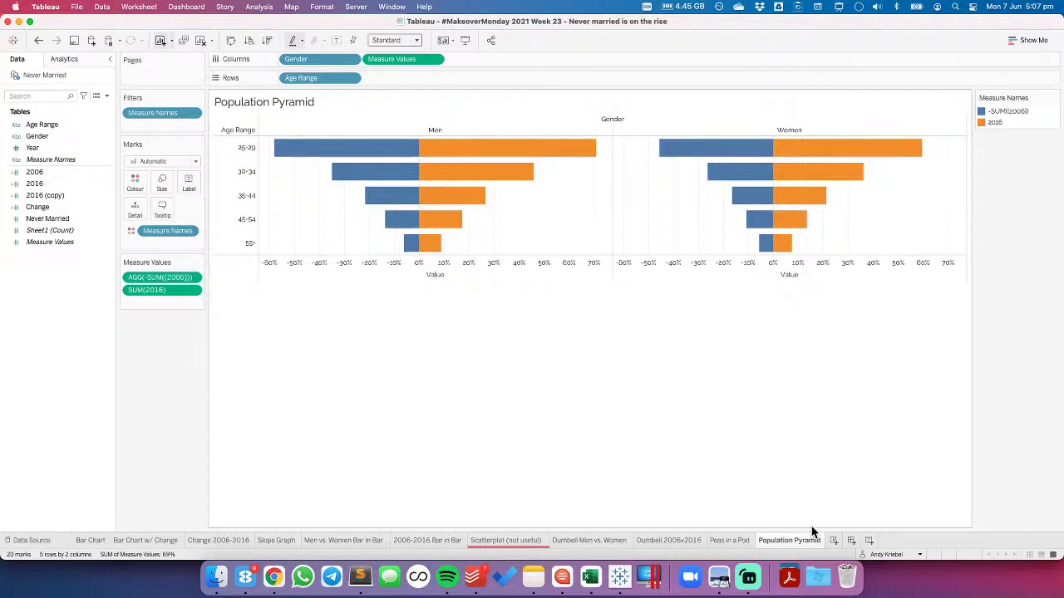
click(832, 540)
text(Dump Chart)
key(Return)
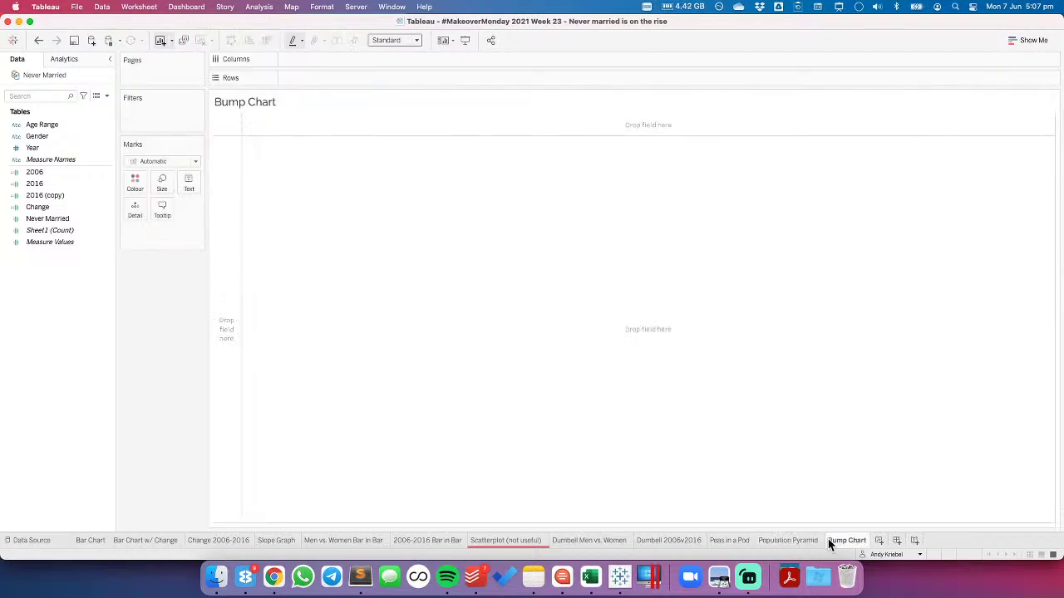
Put Age Range on columns and Gender, Year and Never Married on rows of the Bump Chart sheet
drag(52, 123, 333, 58)
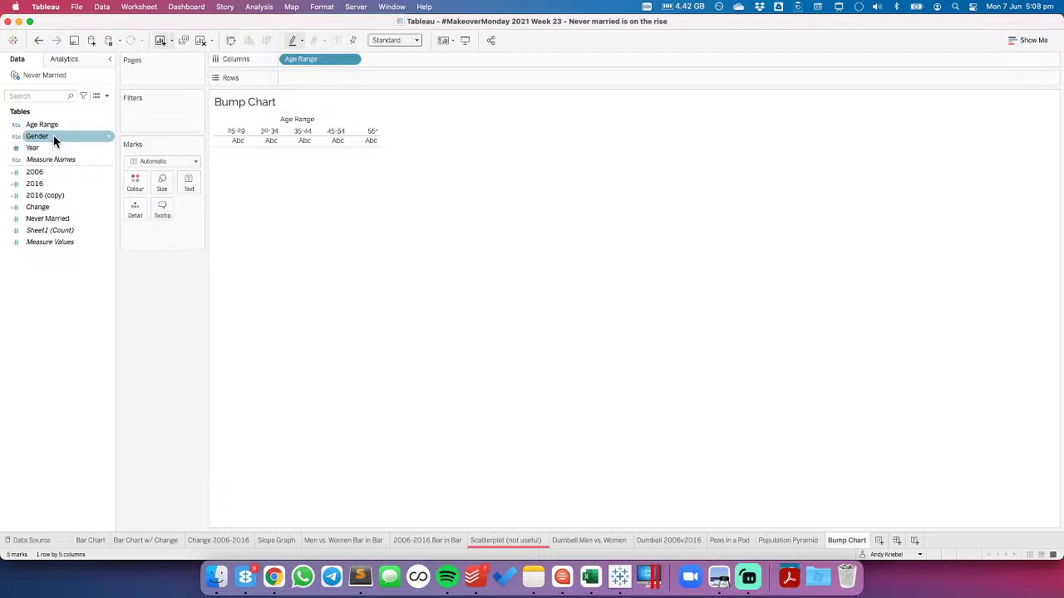
drag(53, 136, 301, 80)
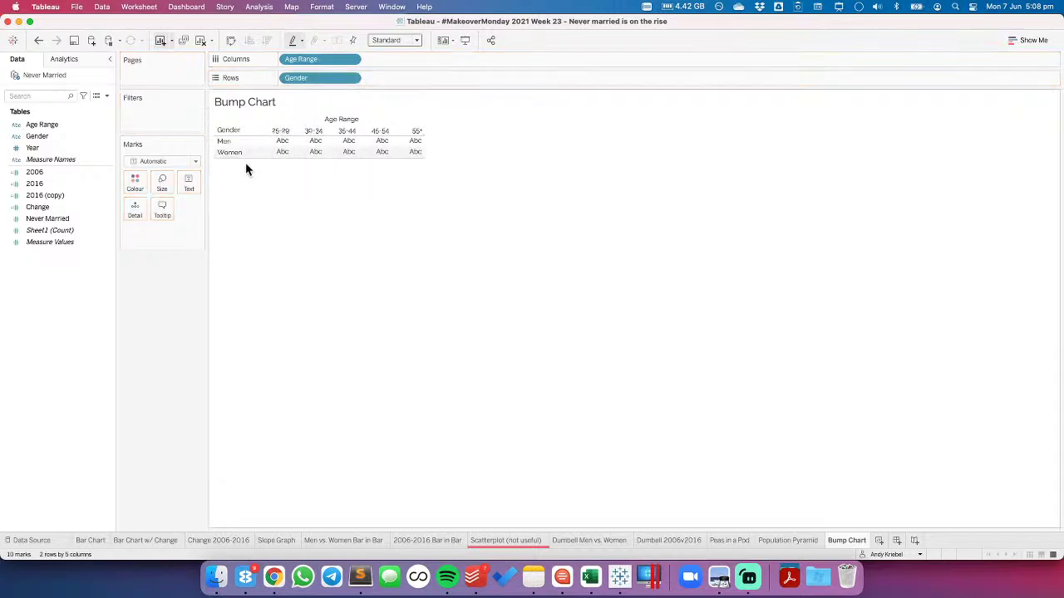
click(45, 208)
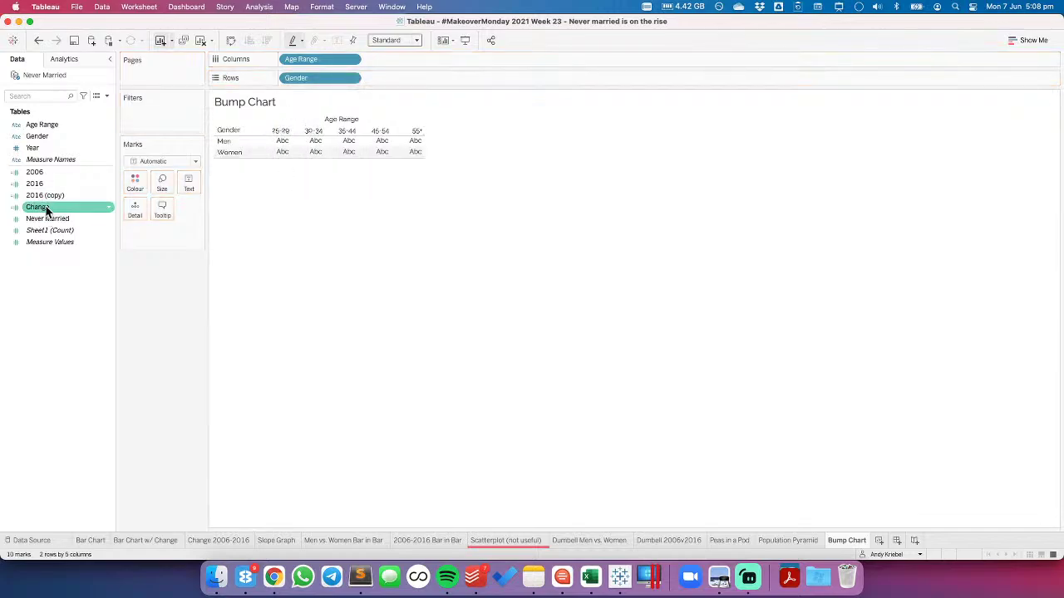
drag(43, 147, 377, 86)
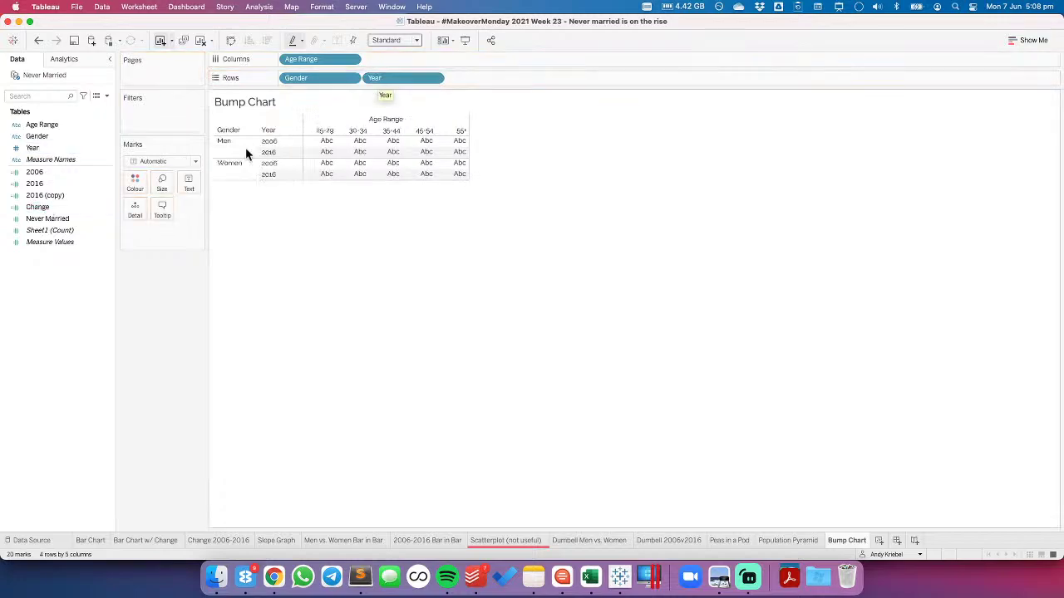
click(67, 220)
drag(68, 221, 485, 79)
Try the Circle and Line mark types on the chart, undoing each change
click(157, 163)
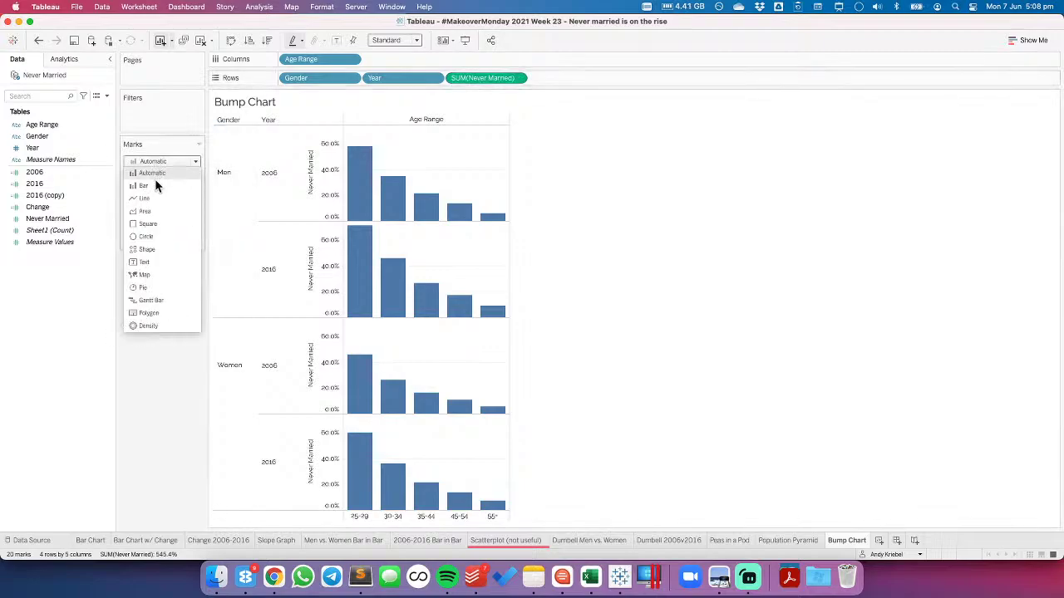
click(147, 237)
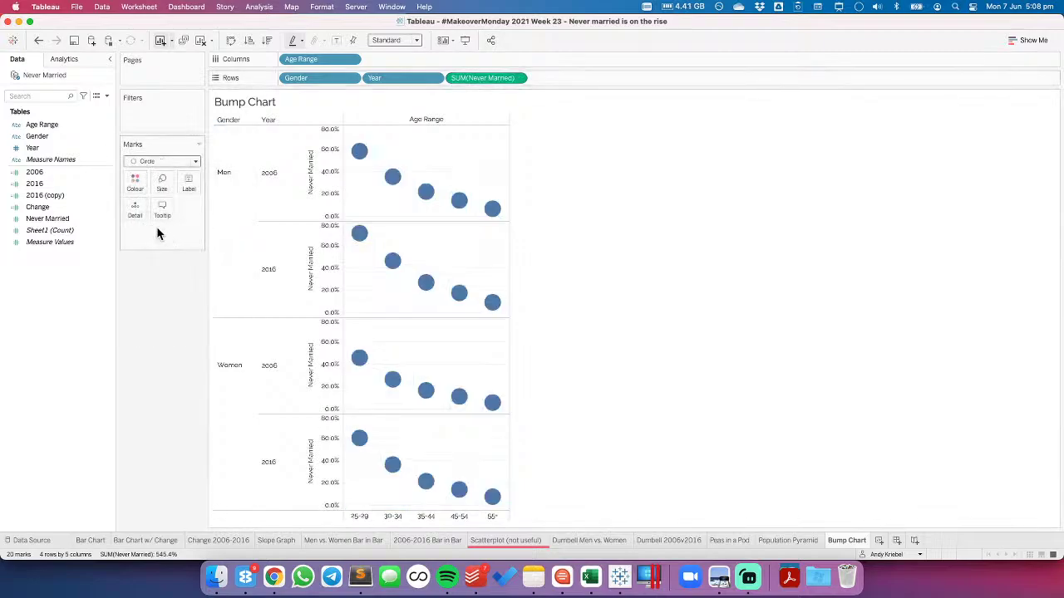
click(39, 41)
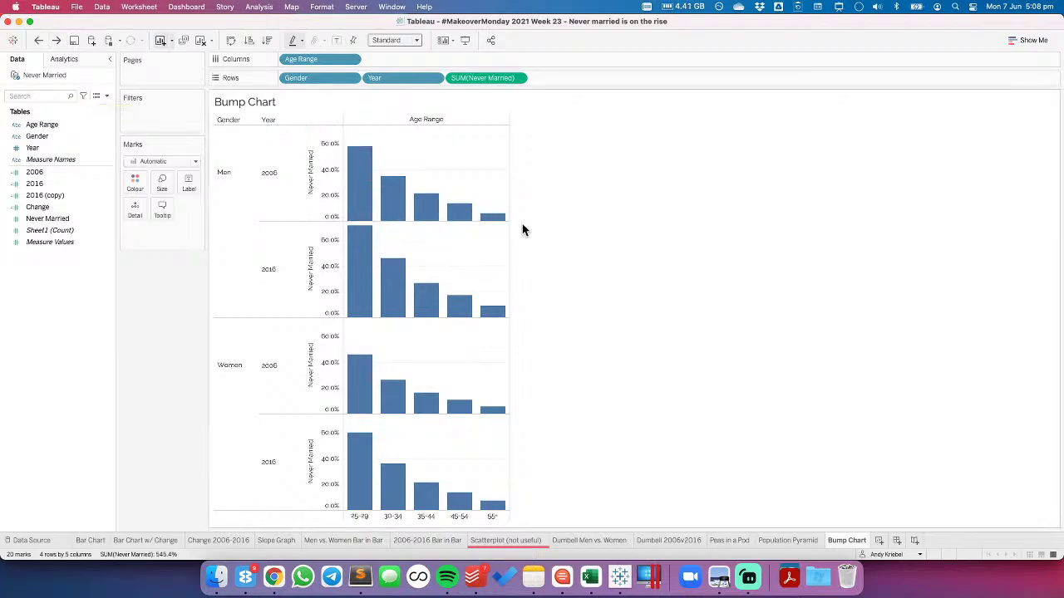
click(161, 164)
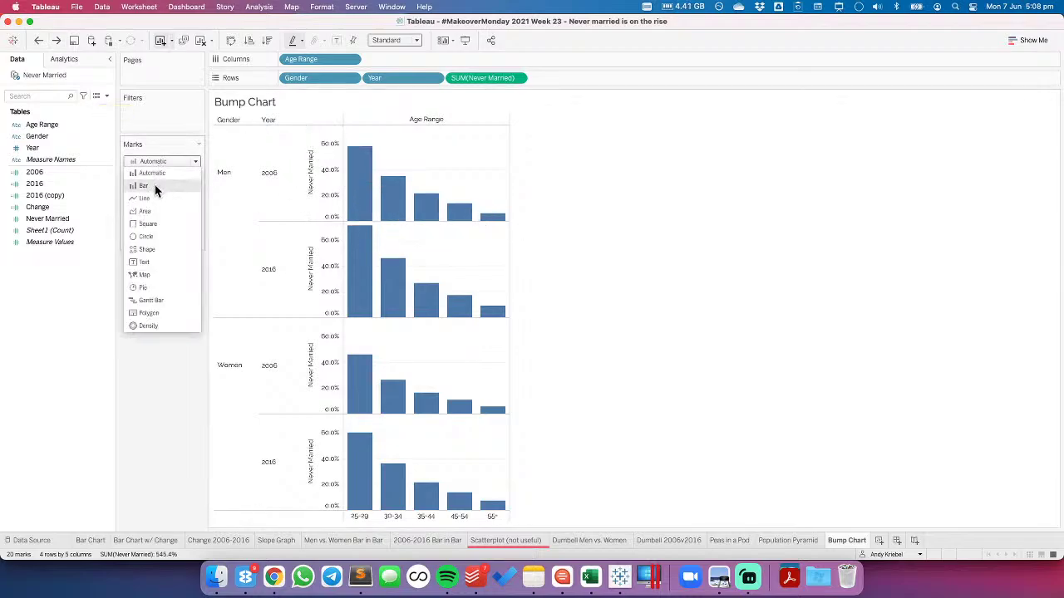
click(157, 201)
click(38, 39)
Move Gender from rows to columns ahead of Age Range and rename the Bump Chart sheet as Another Bar Chart
drag(320, 77, 136, 183)
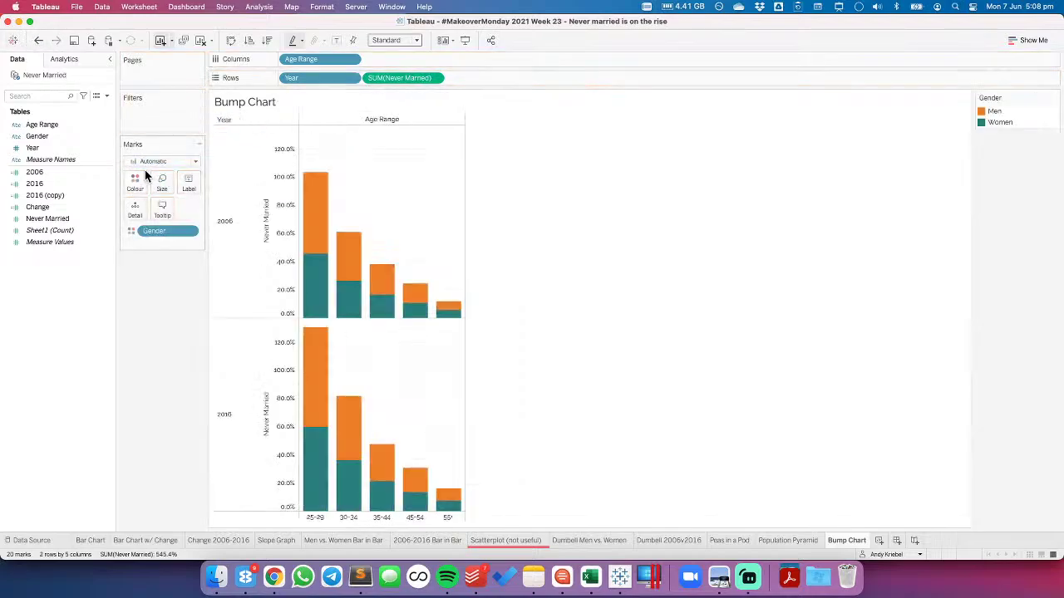
drag(160, 230, 283, 66)
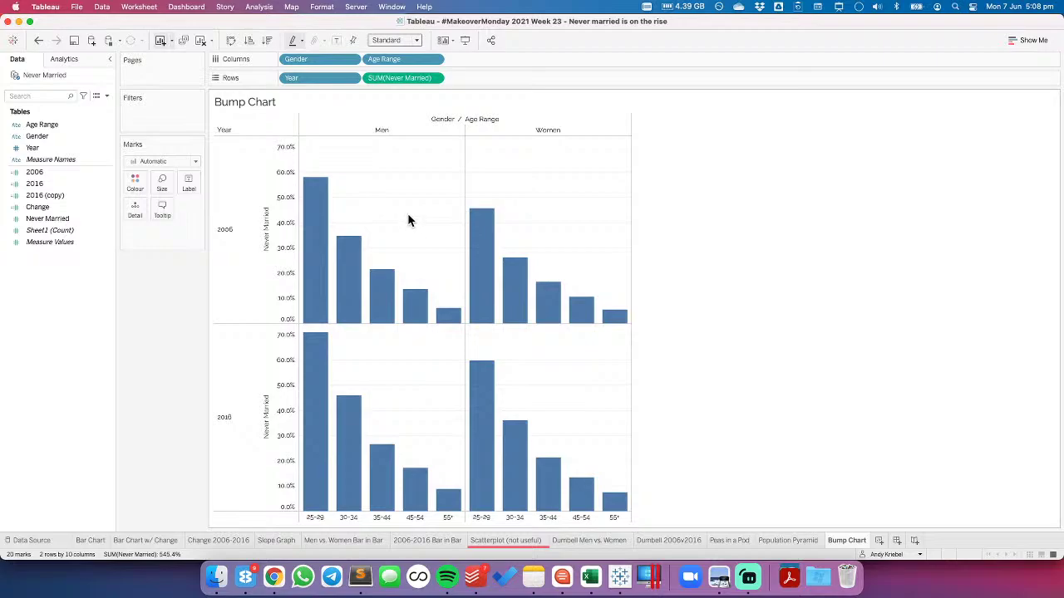
click(849, 539)
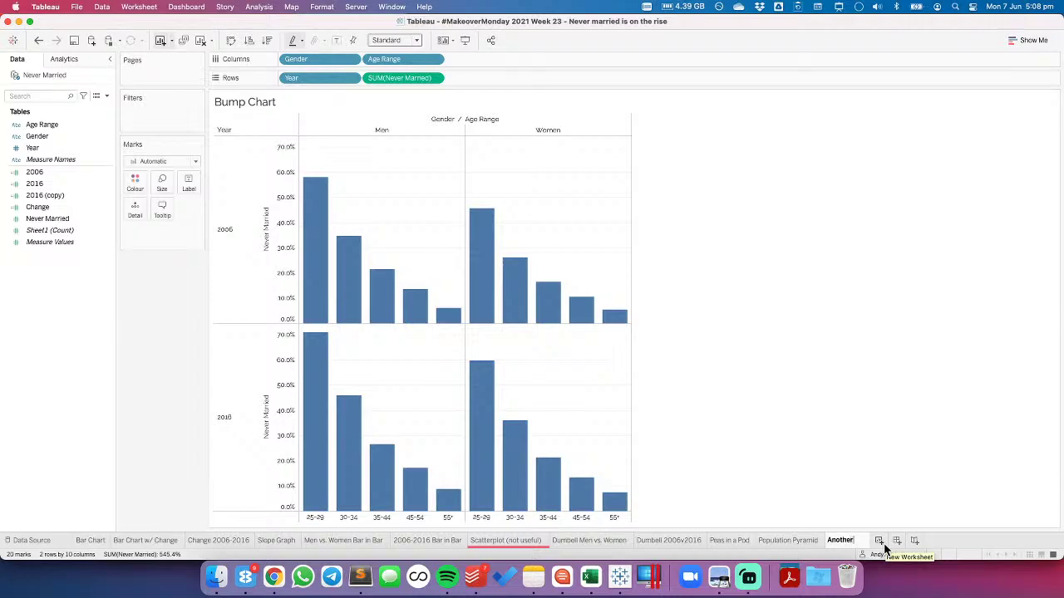
text(r Chart)
key(Return)
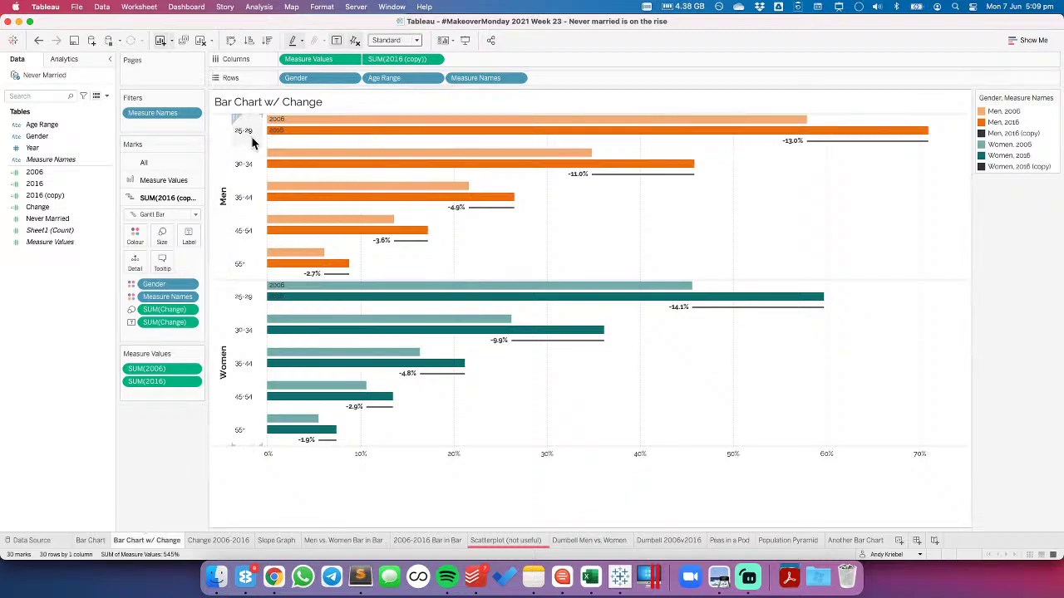
On Bar Chart w/ Change, create the calculated field AGE RANGE as [Age Range] plus a quoted line break, and substitute it for Age Range on rows
mouse_move(266, 150)
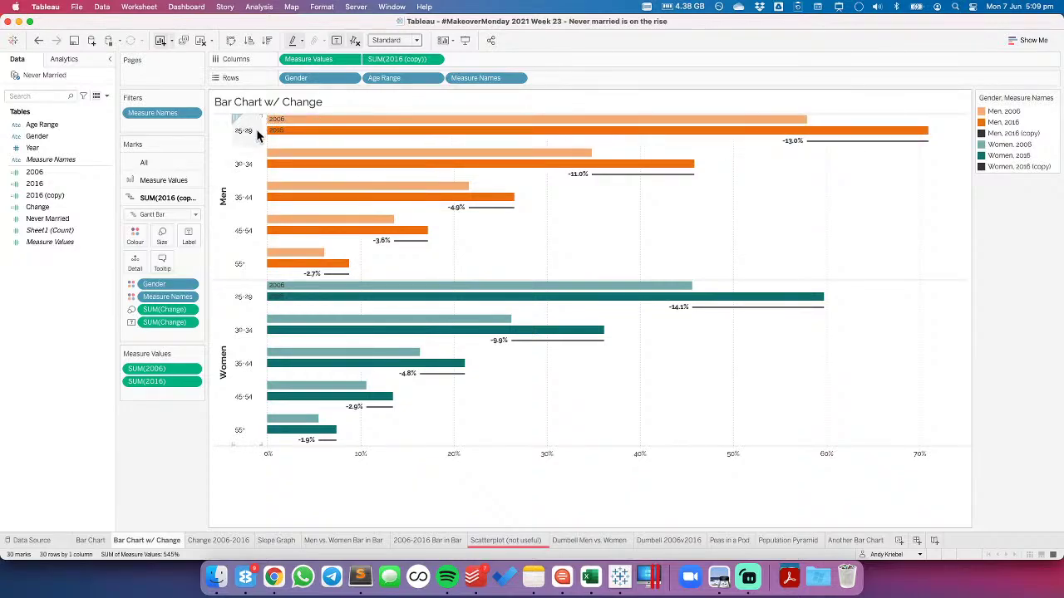
right_click(66, 271)
click(75, 276)
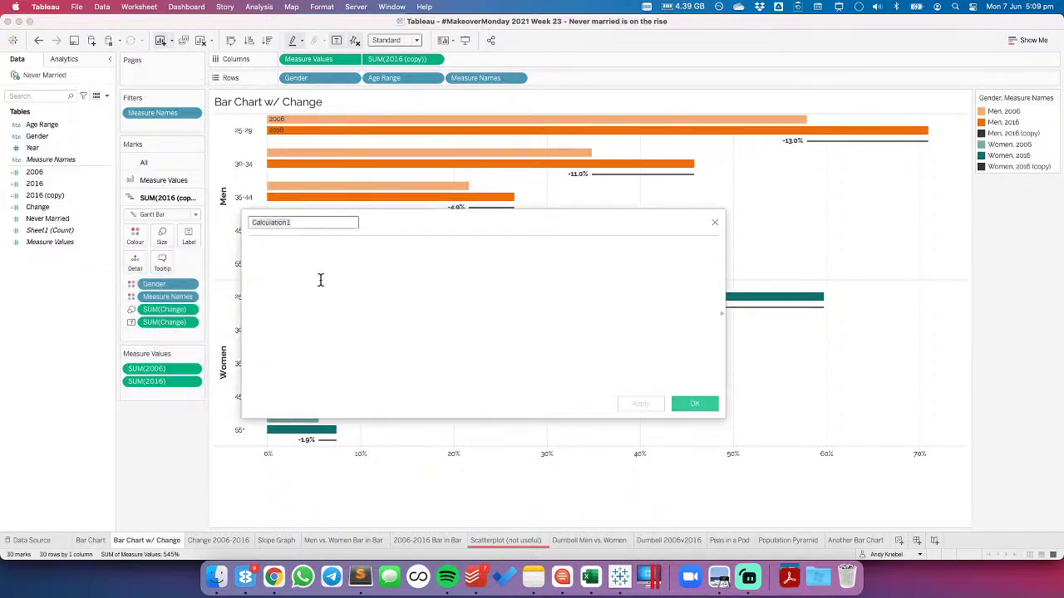
text(AGE RANGE)
click(320, 280)
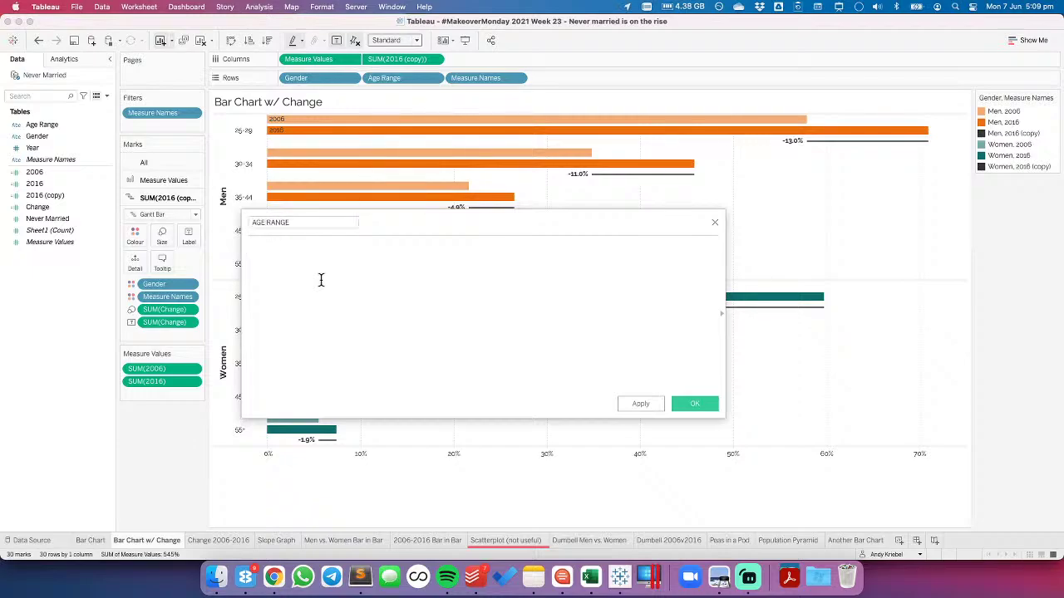
text(age)
key(Return)
text(+")
key(Return)
text(")
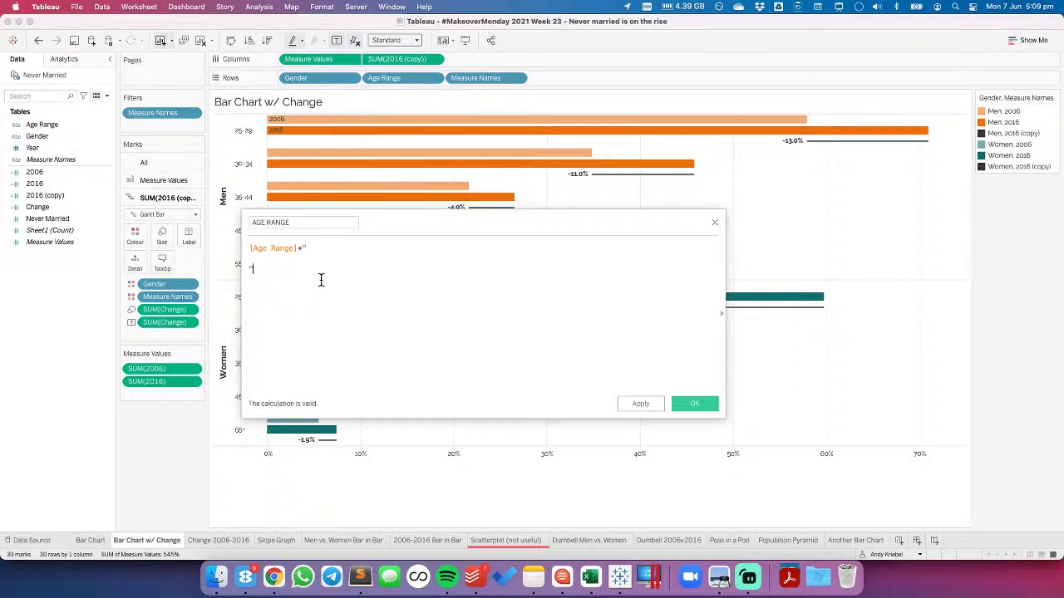
click(707, 406)
drag(46, 137, 398, 77)
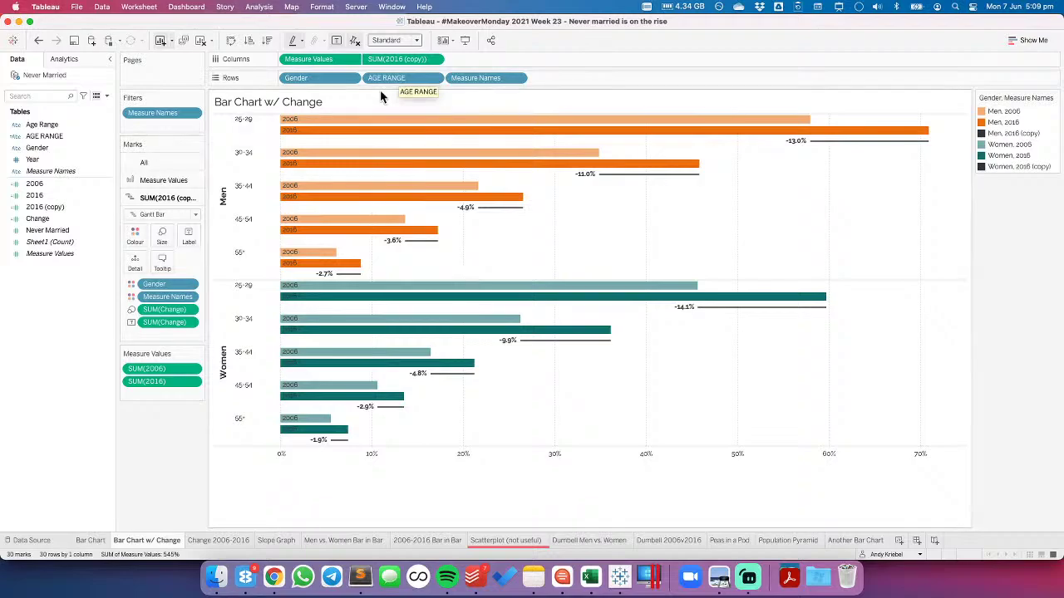
Align the AGE RANGE header labels vertically to the middle and narrow their header column
right_click(258, 125)
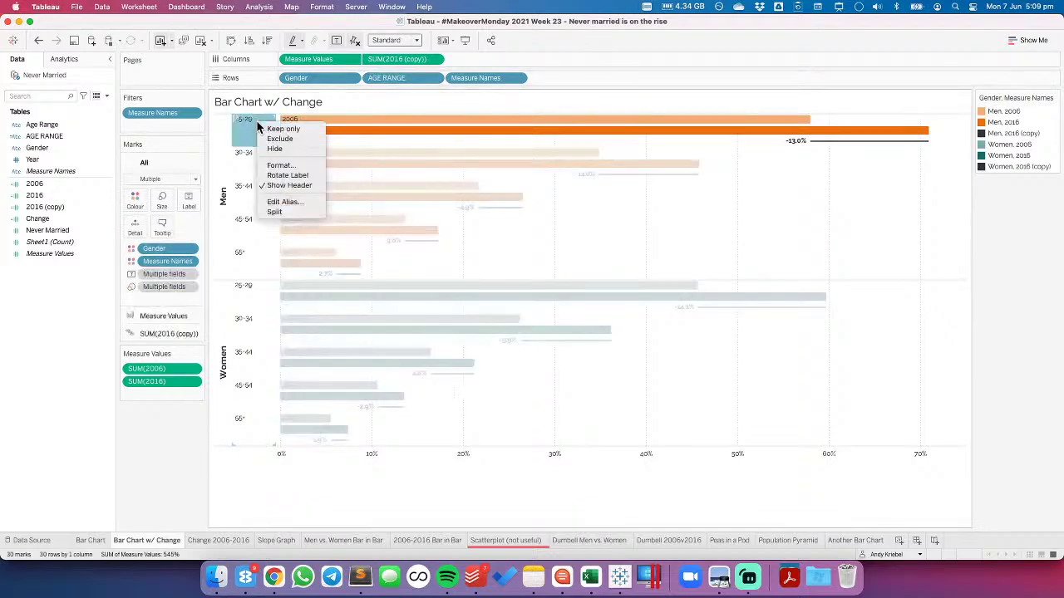
click(280, 165)
click(70, 147)
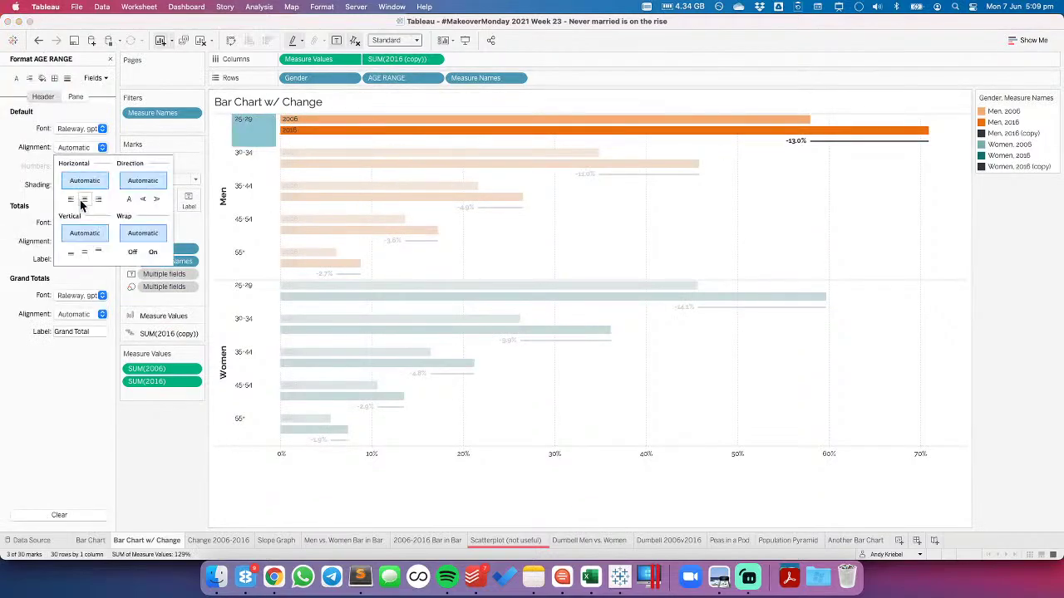
click(85, 253)
click(579, 215)
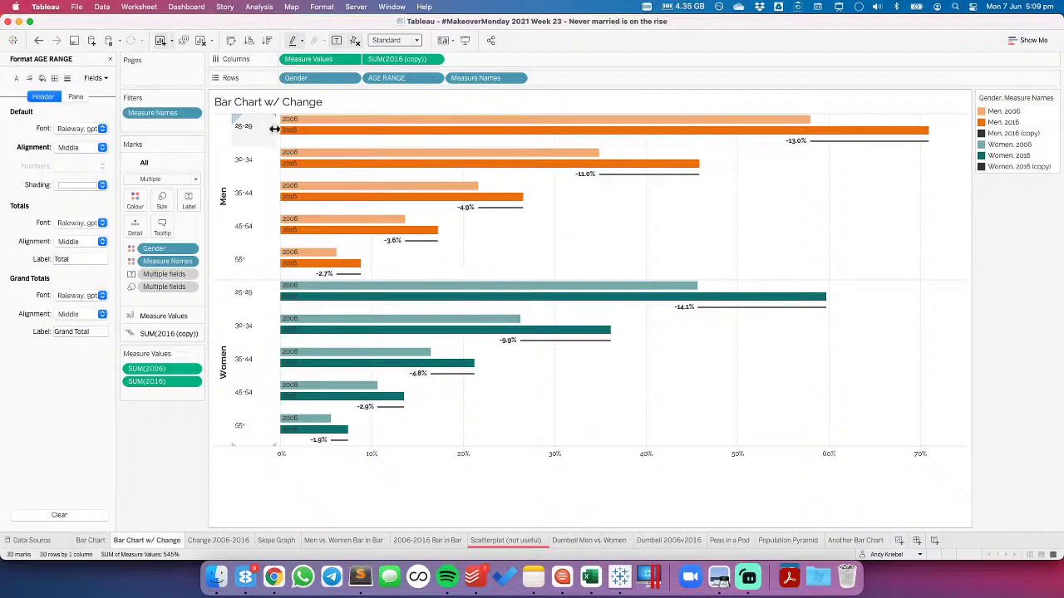
drag(274, 129, 255, 129)
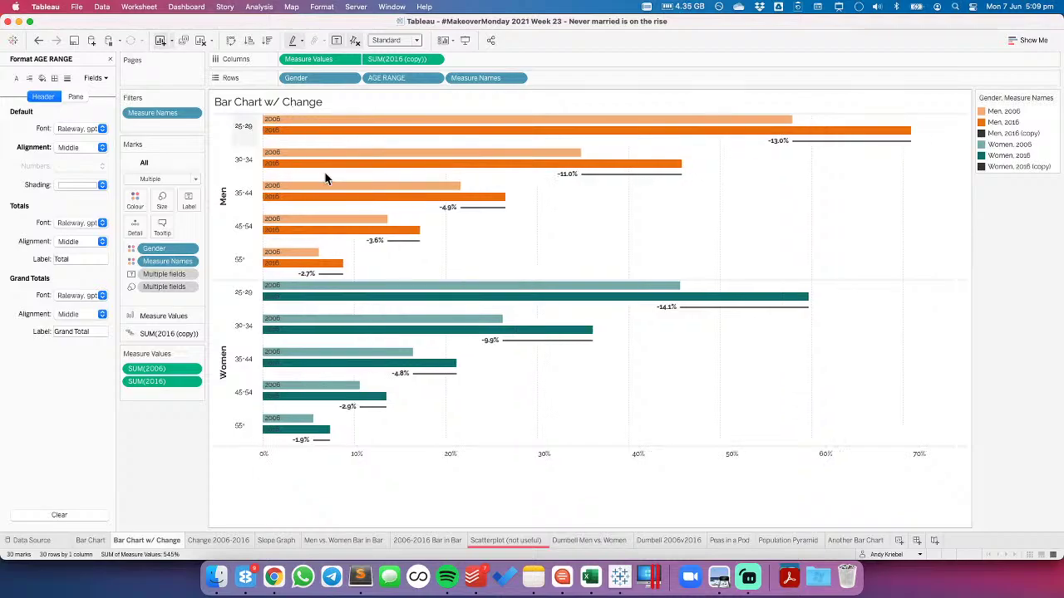
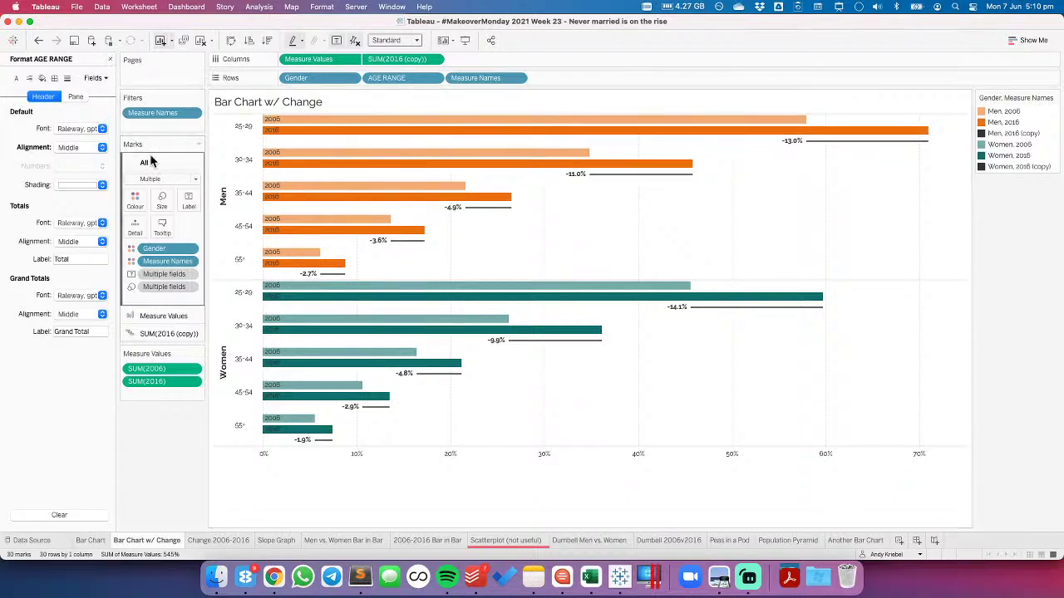
Add Age Range as detail for all marks and check the tooltip text of the Measure Values bars
click(111, 59)
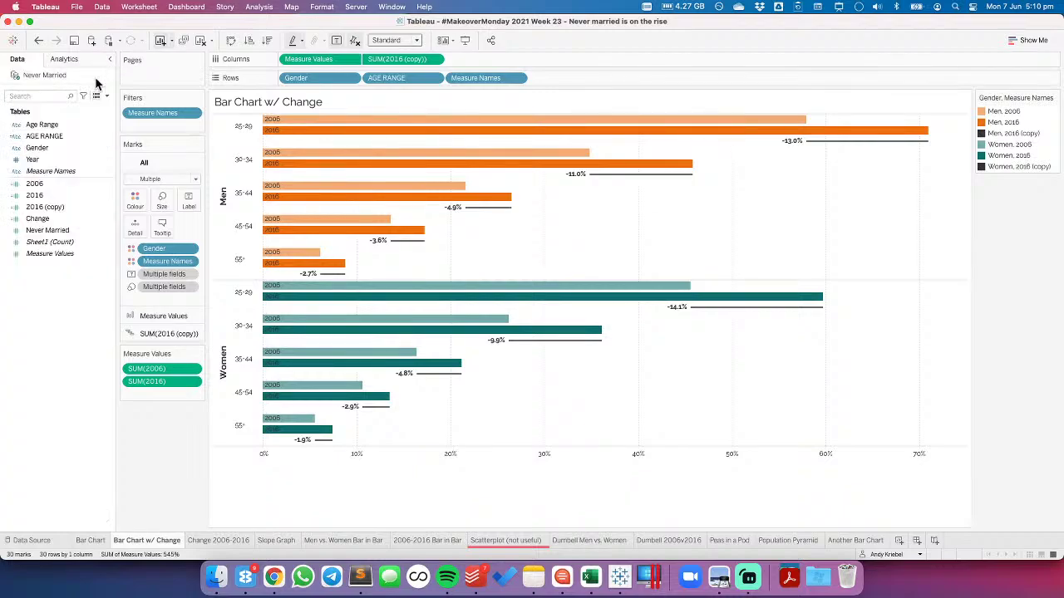
click(45, 125)
drag(45, 125, 135, 227)
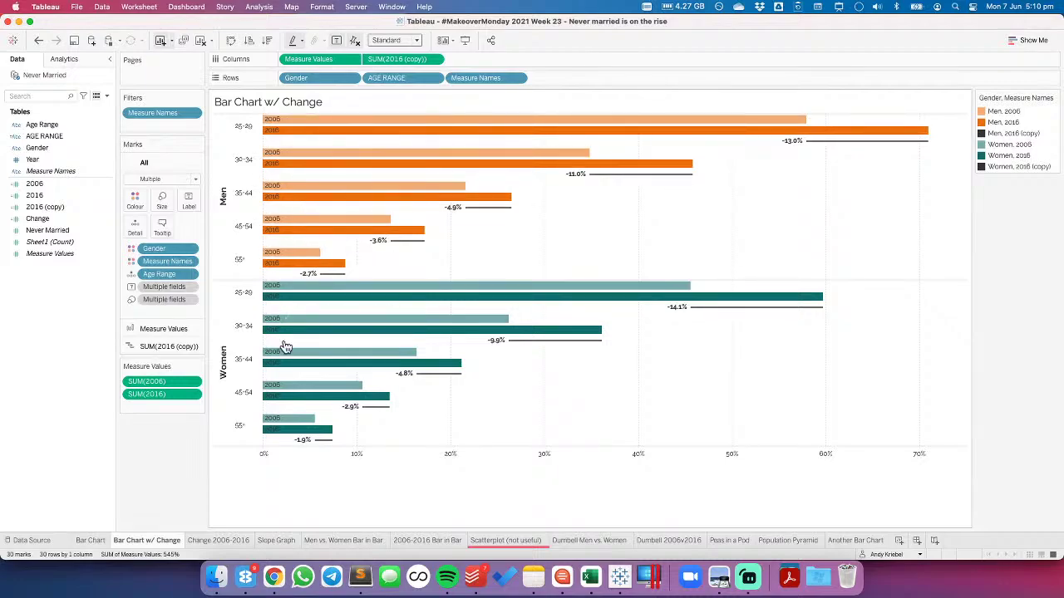
click(163, 229)
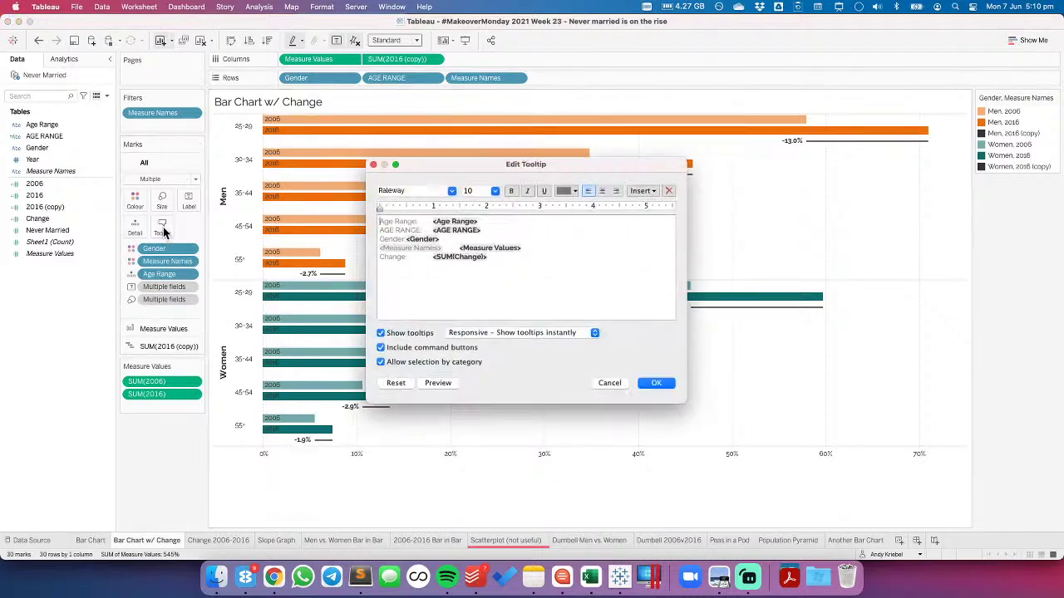
click(617, 383)
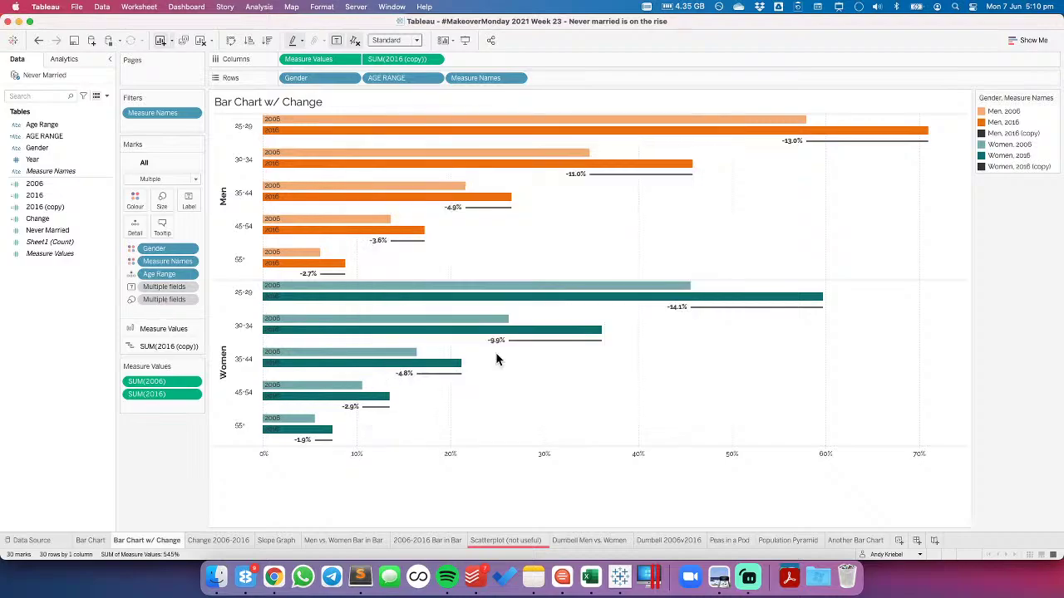
click(165, 327)
click(162, 243)
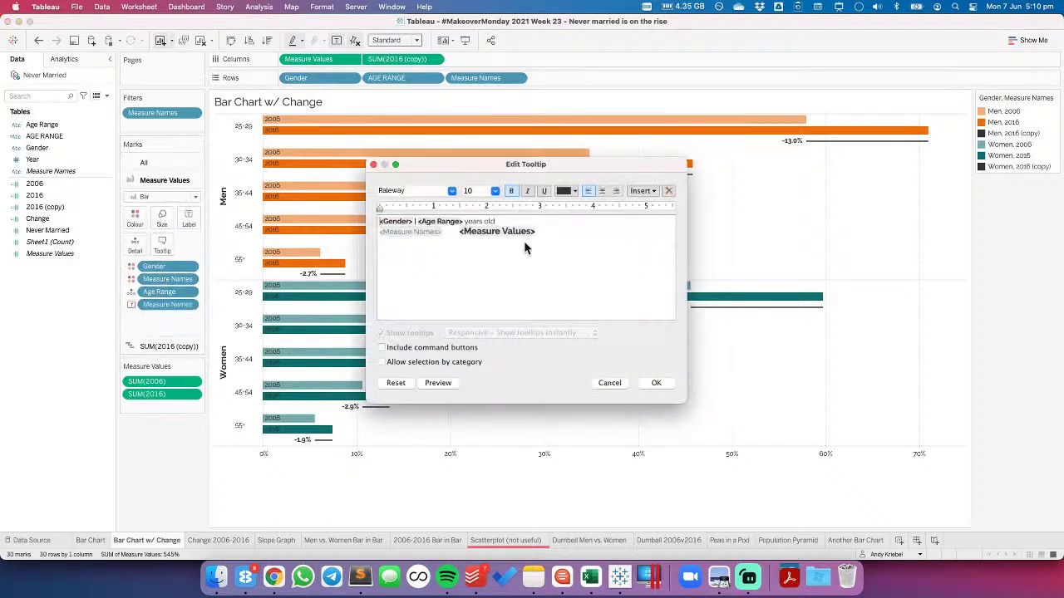
click(655, 383)
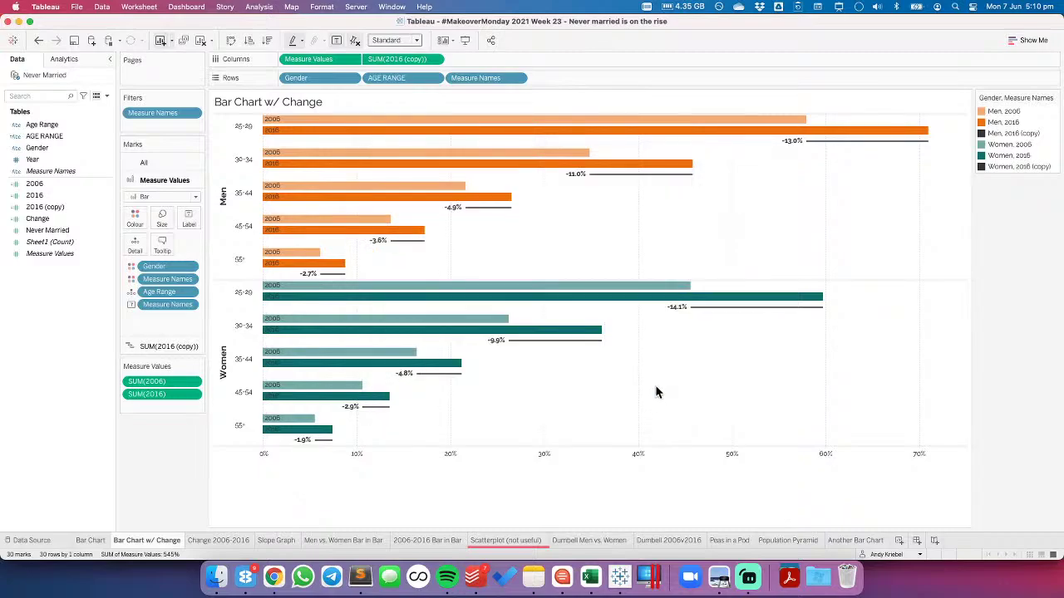
mouse_move(352, 171)
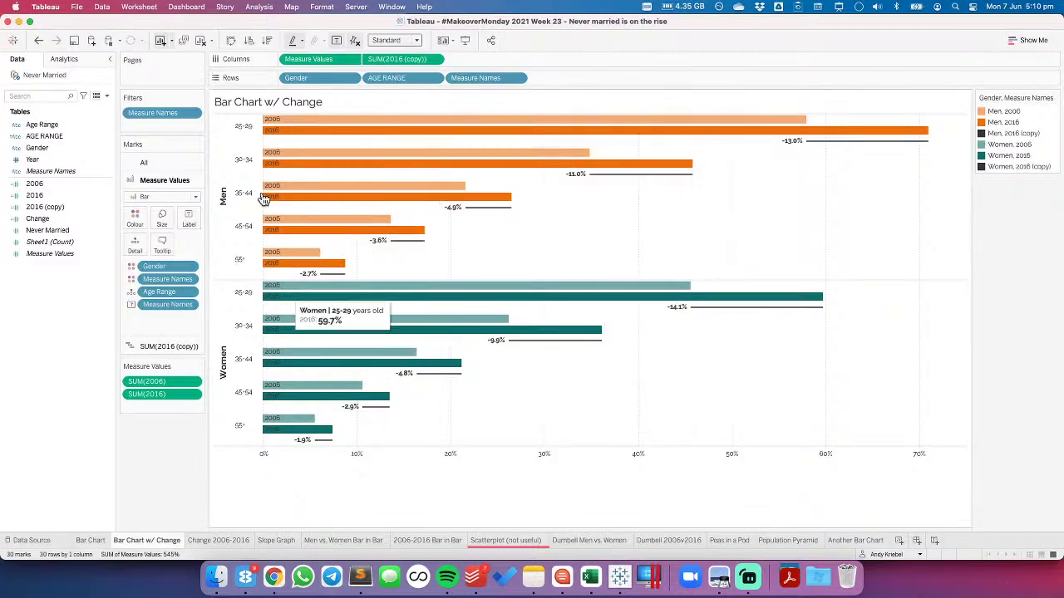
Set the mark labels of the men's 2006 and 2016 bars for ages 30-34 and older to never show
drag(267, 191, 273, 275)
right_click(273, 167)
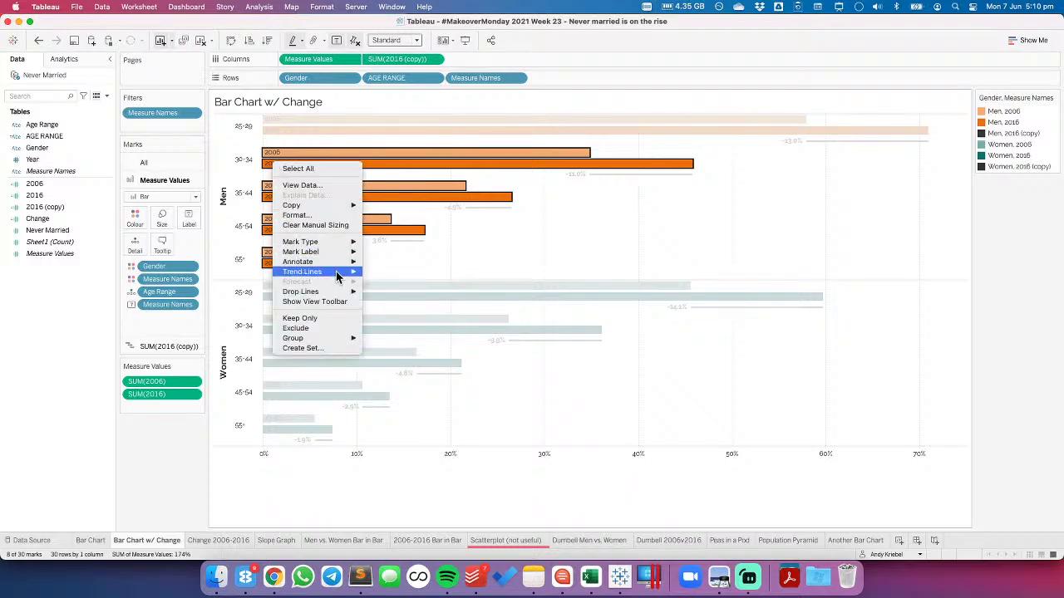
mouse_move(337, 272)
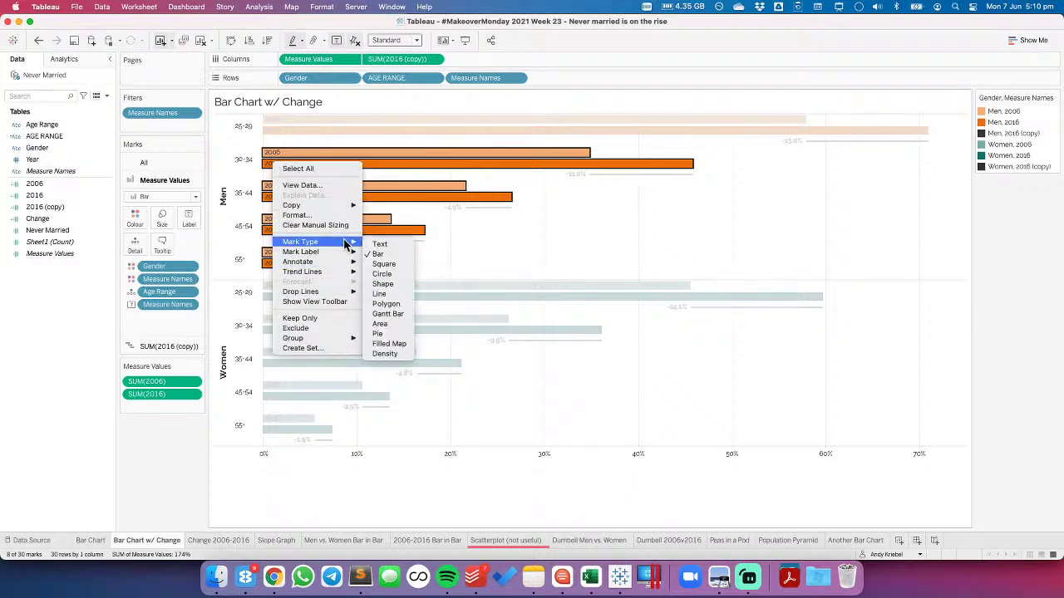
mouse_move(336, 252)
click(387, 271)
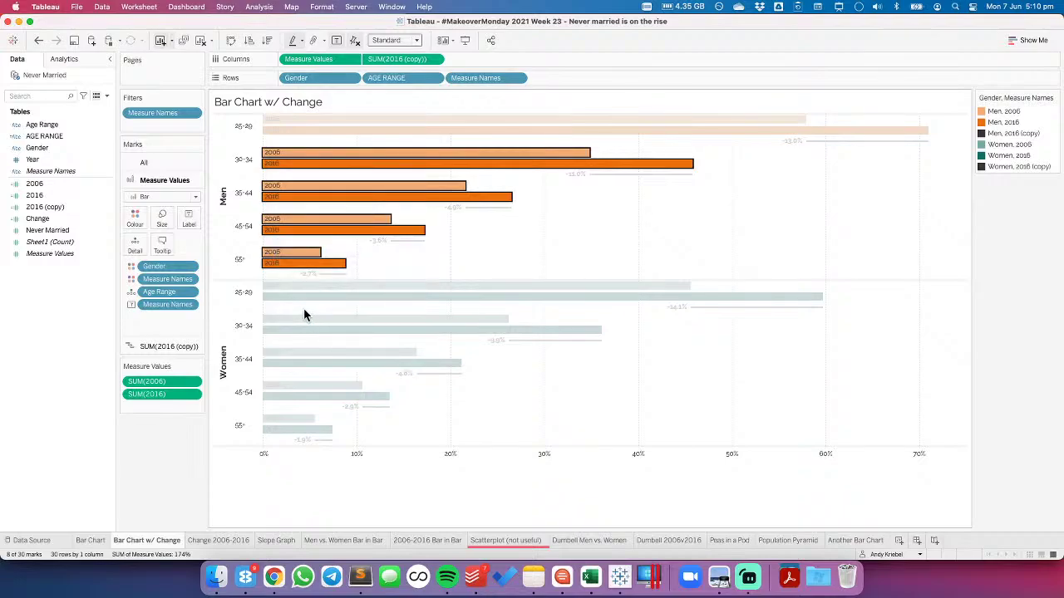
Set the mark labels of the women's 2006 and 2016 bars for ages 30-34 and older to never show
drag(269, 308, 275, 449)
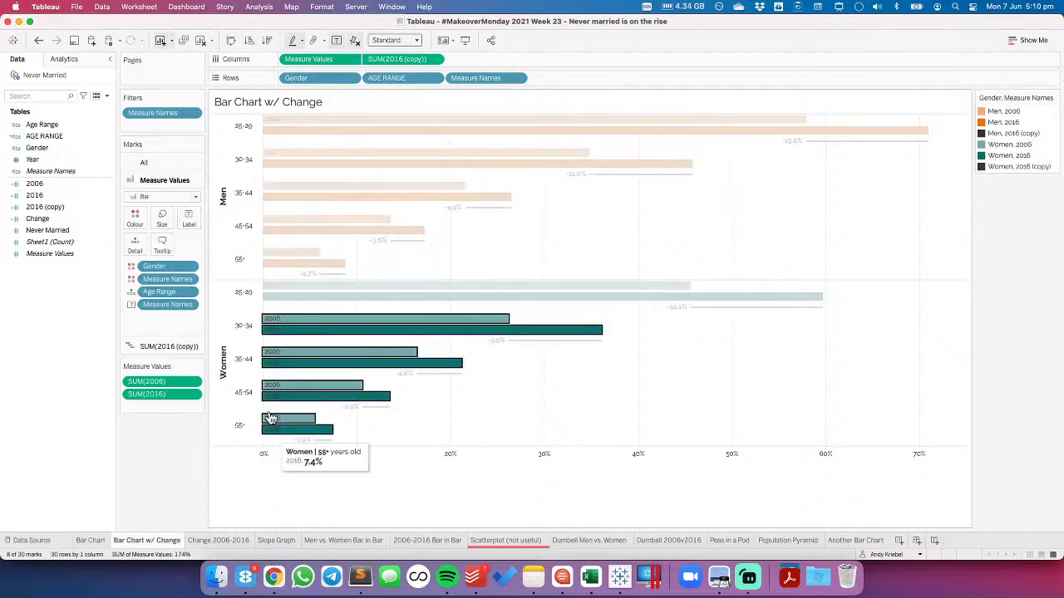
right_click(273, 353)
mouse_move(332, 438)
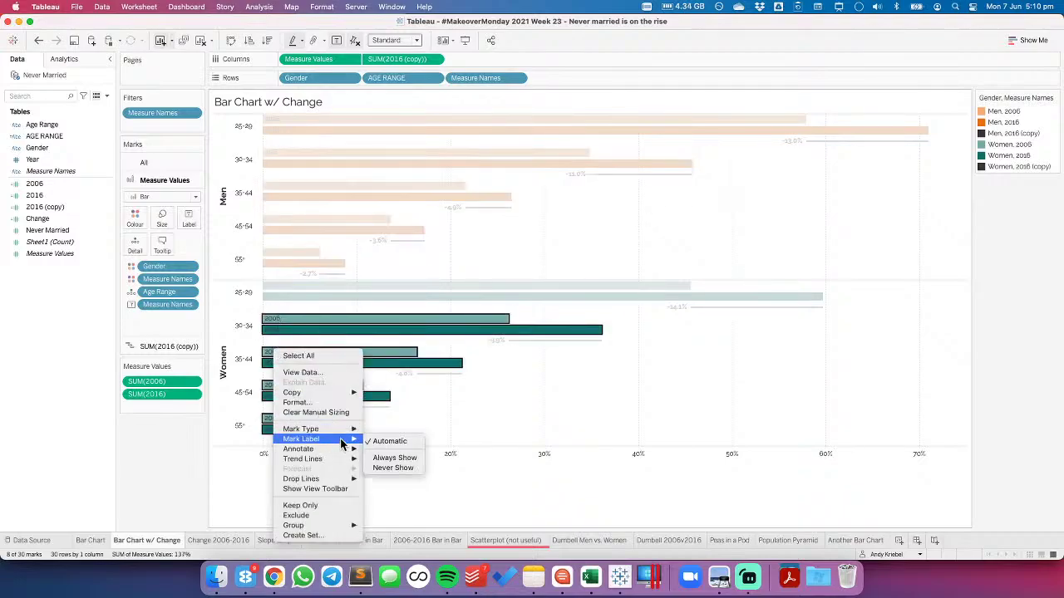
click(392, 468)
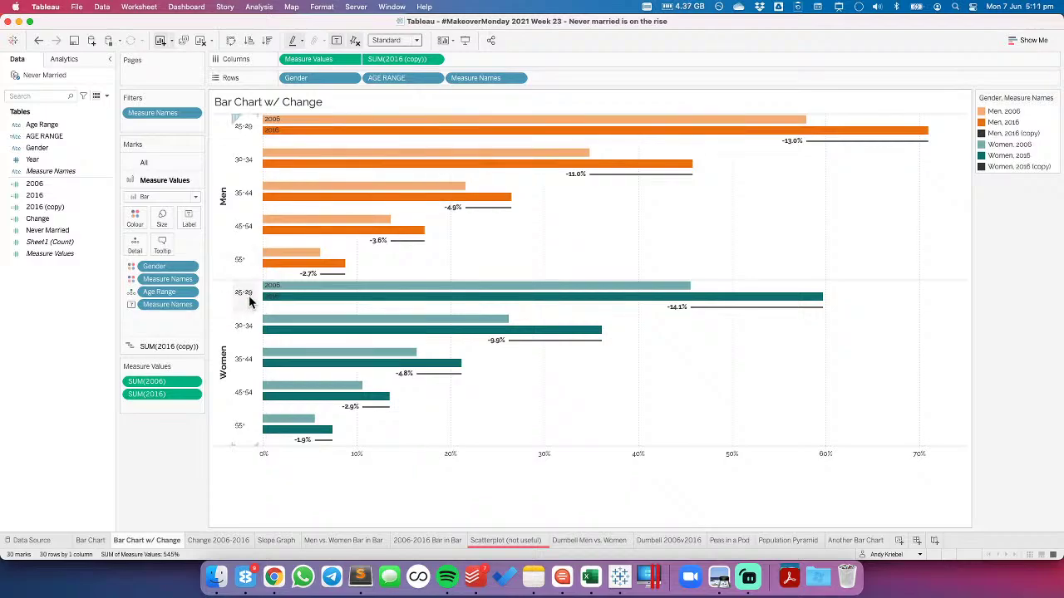
Try adding grand totals to the bar chart and undo the addition
mouse_move(395, 359)
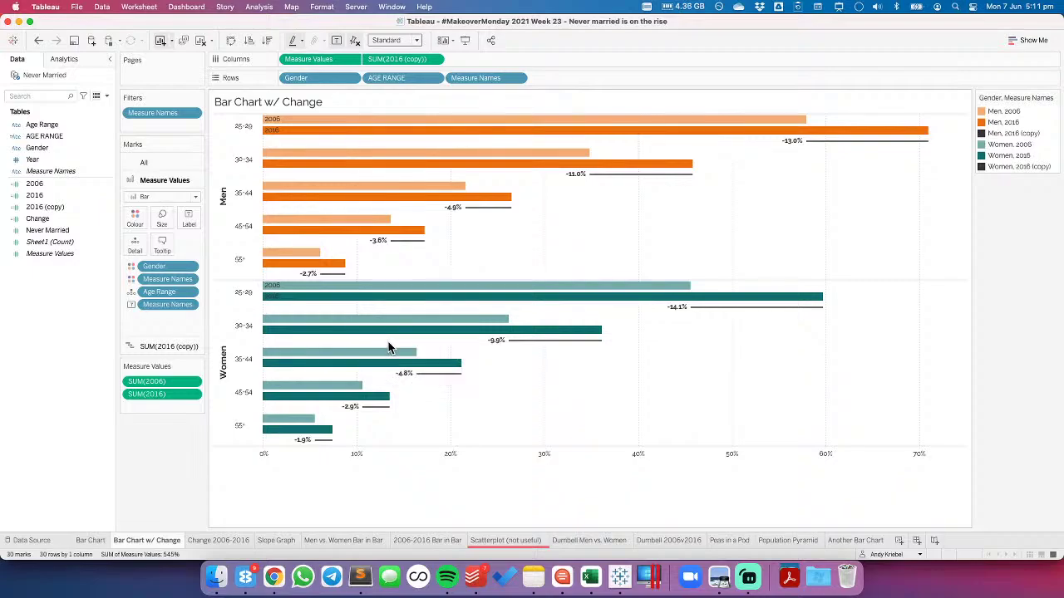
click(64, 59)
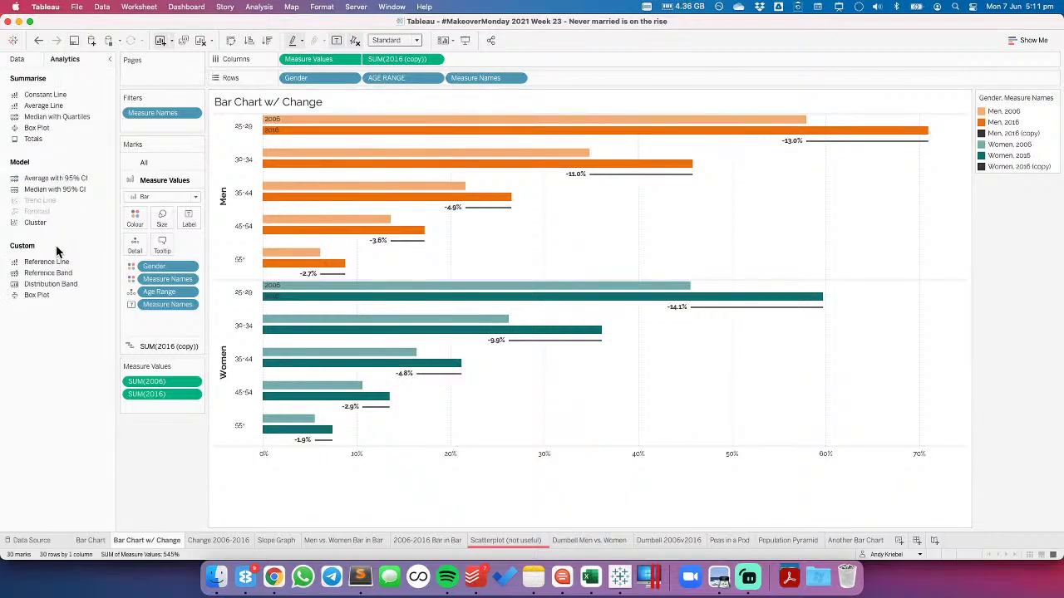
drag(60, 139, 372, 135)
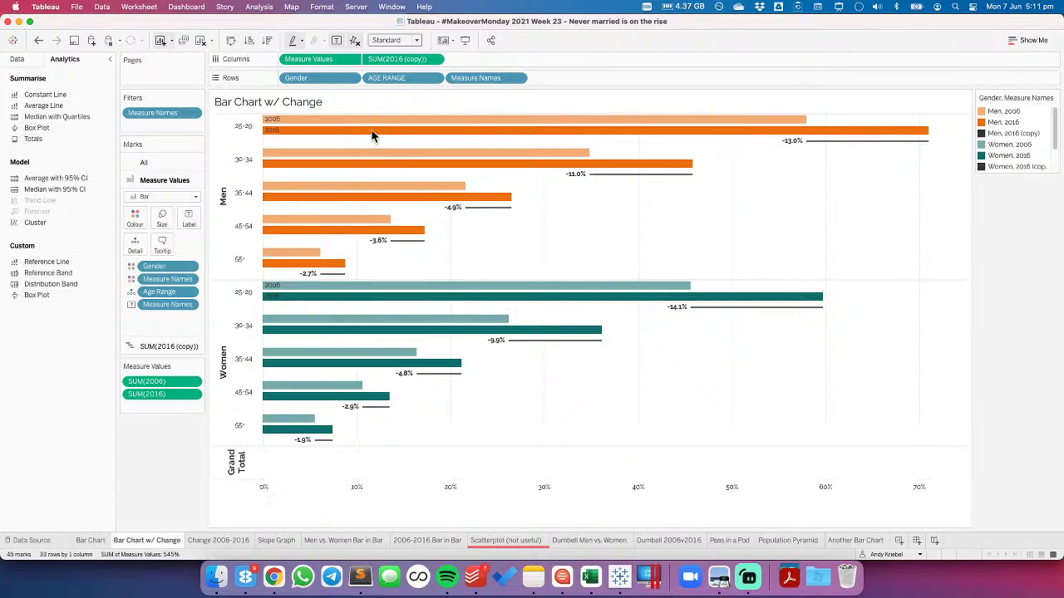
click(18, 59)
click(39, 137)
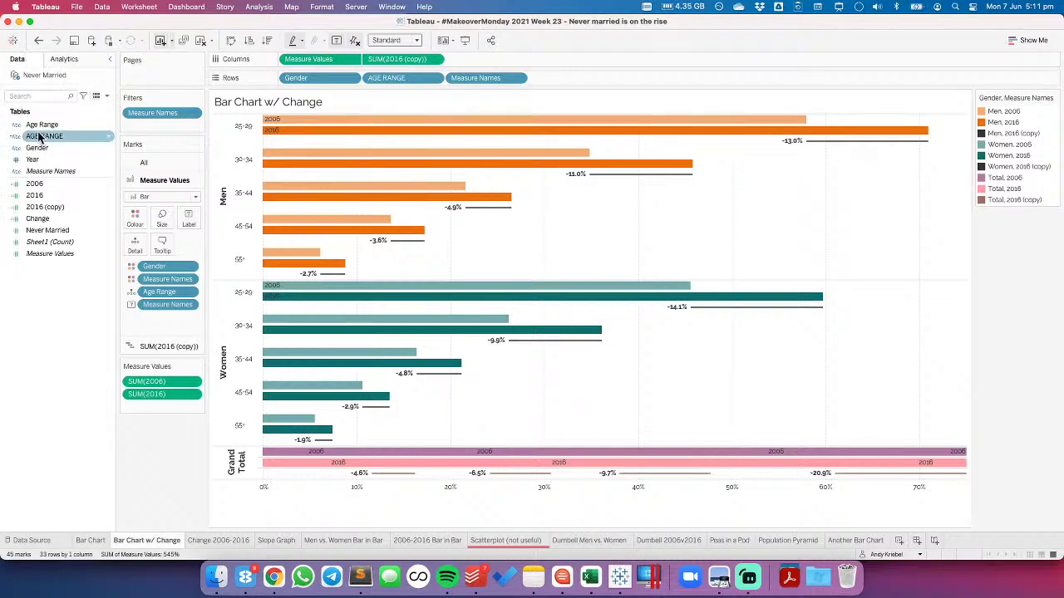
click(39, 40)
click(63, 59)
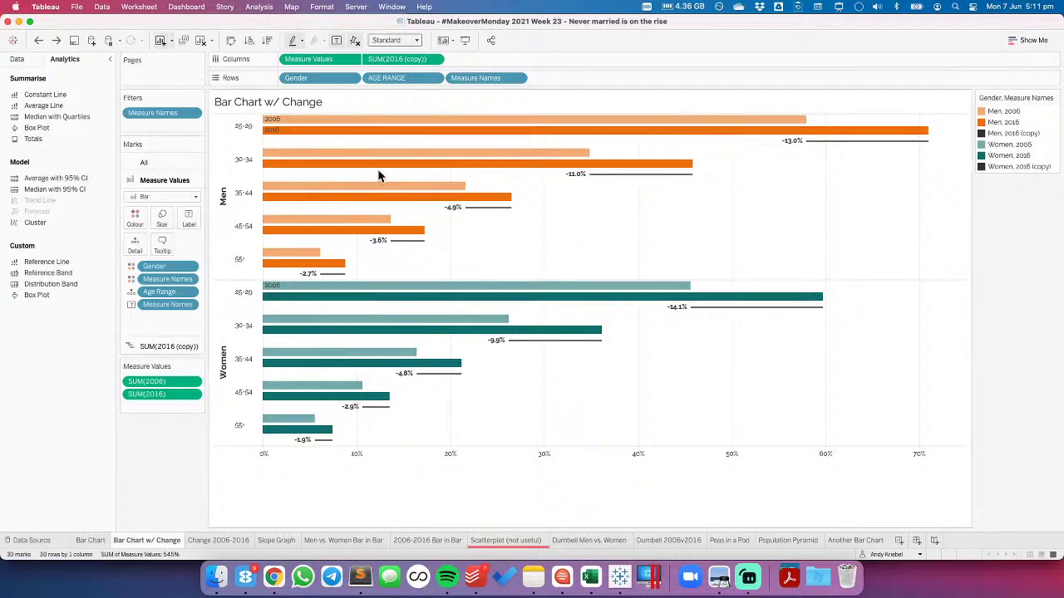
Add the ad-hoc calculation AVG(0) to Measure Values and place it ahead of SUM(2006)
double_click(156, 407)
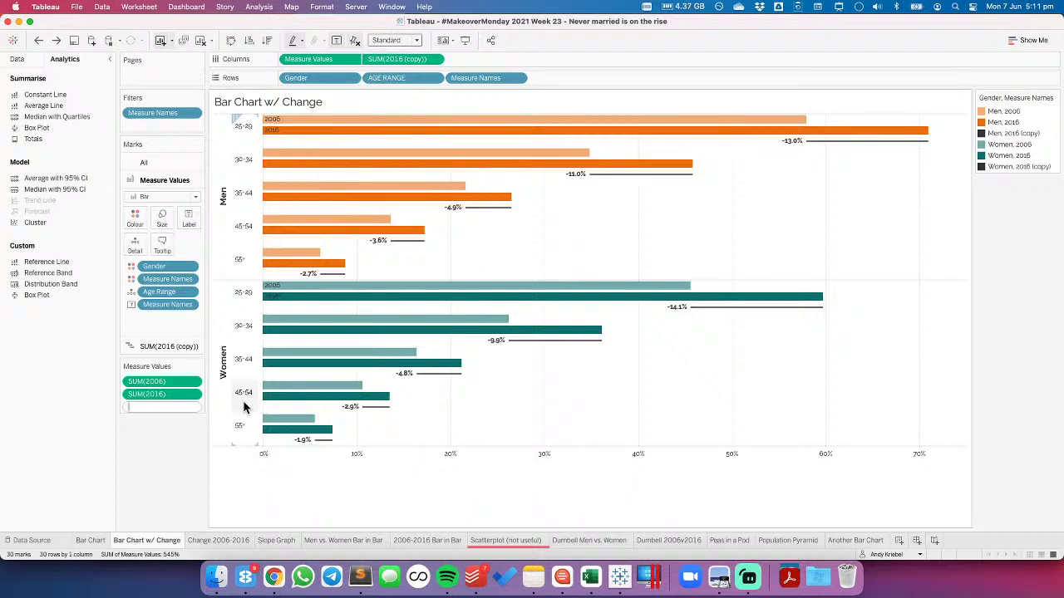
text(AVG(0))
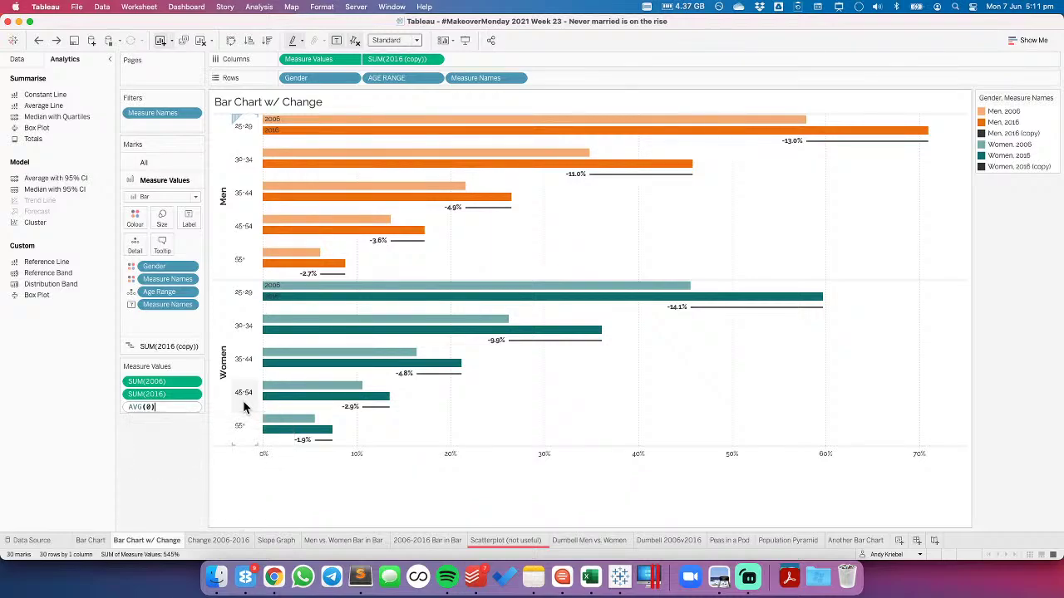
key(Return)
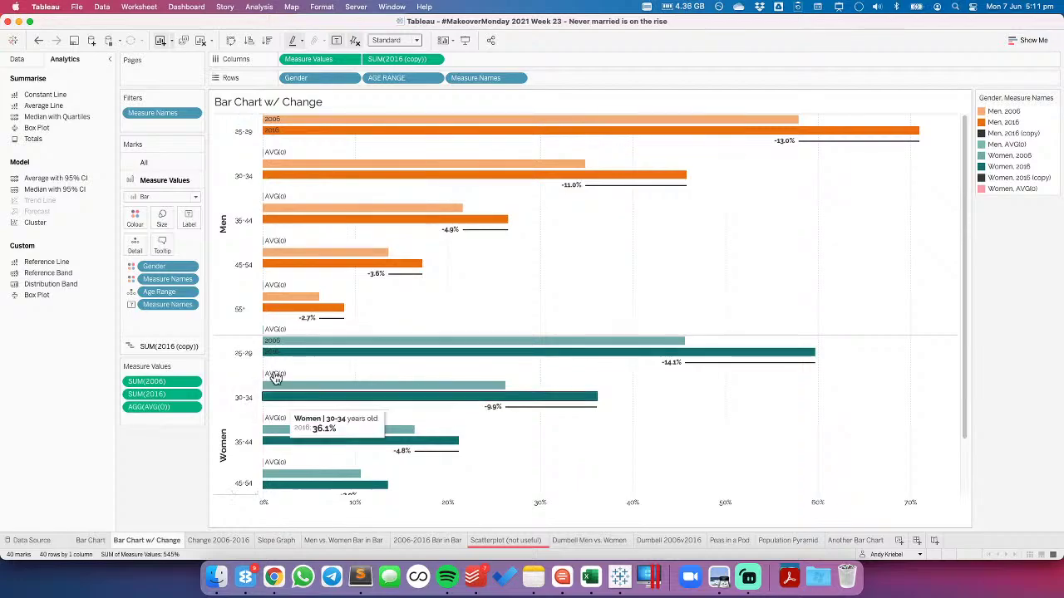
drag(165, 408, 170, 380)
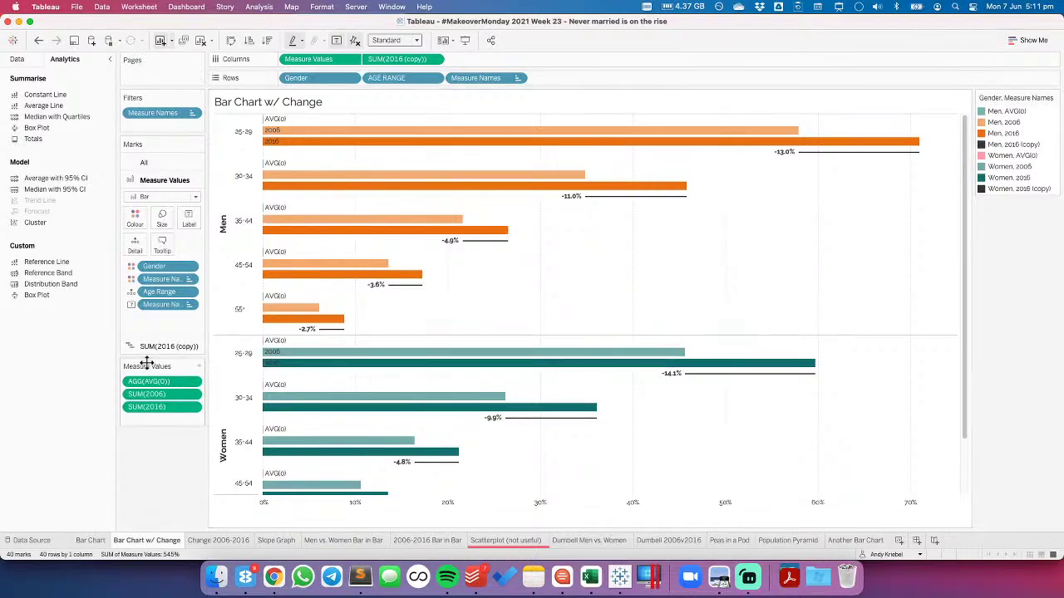
Edit the Gender, Measure Names colours and give Men, AVG(0) the hex colour ffffff
double_click(1039, 129)
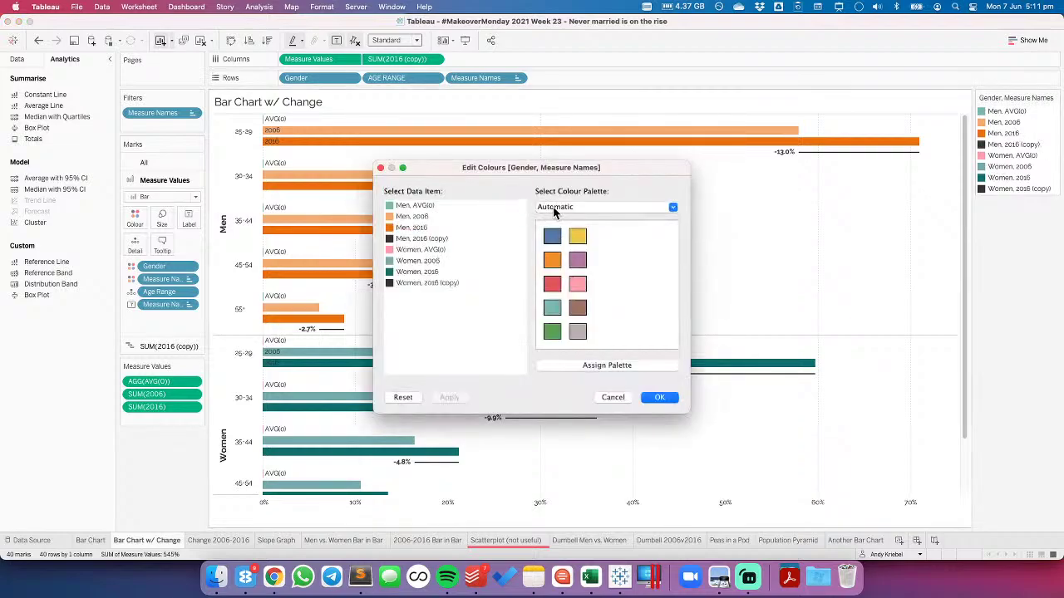
click(554, 207)
click(572, 361)
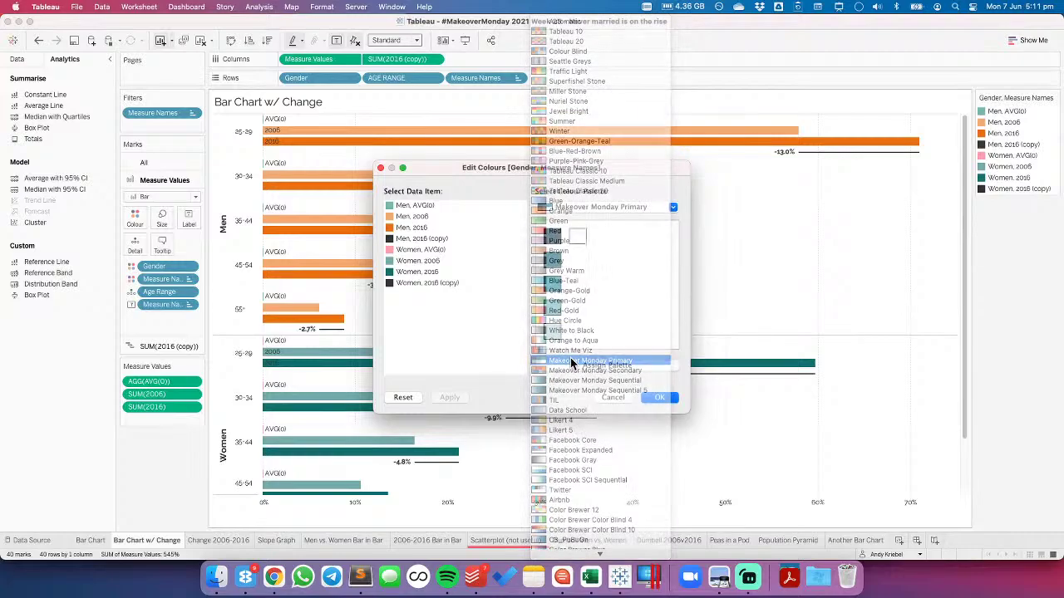
click(409, 207)
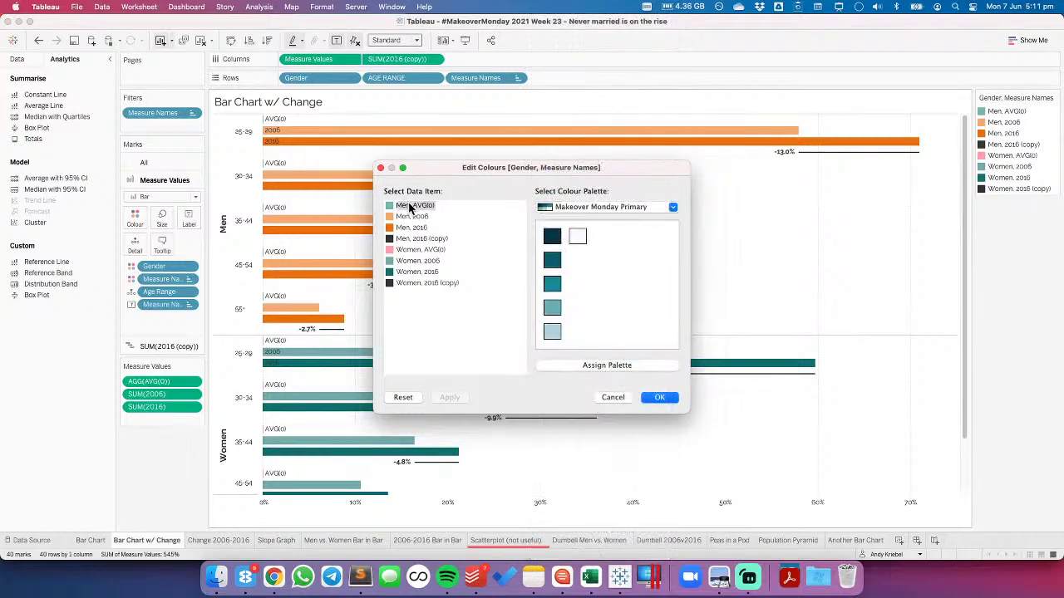
click(414, 210)
double_click(284, 300)
text(fff)
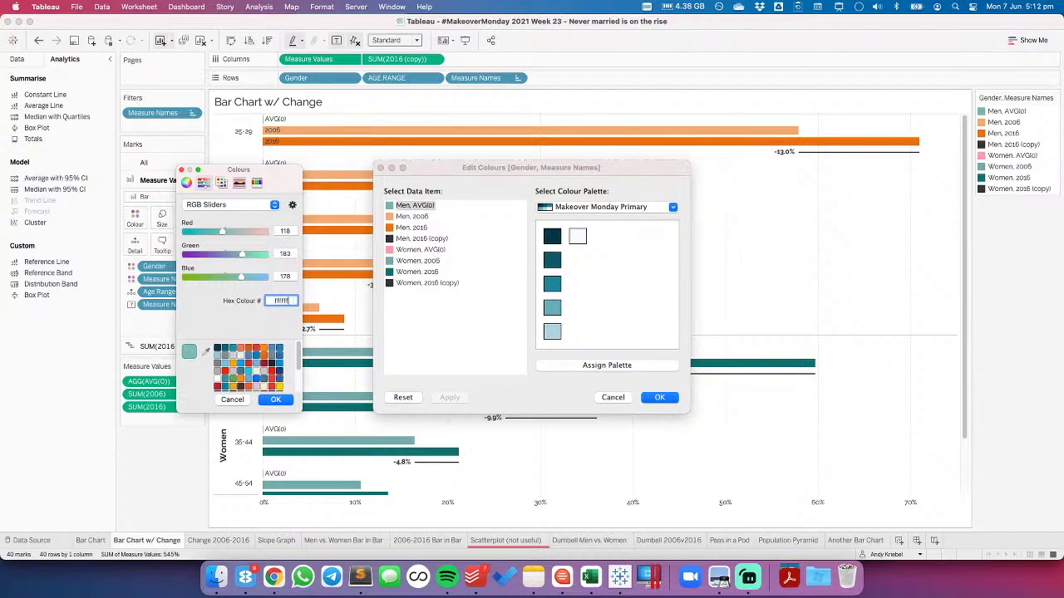
text(fff)
key(Return)
click(275, 399)
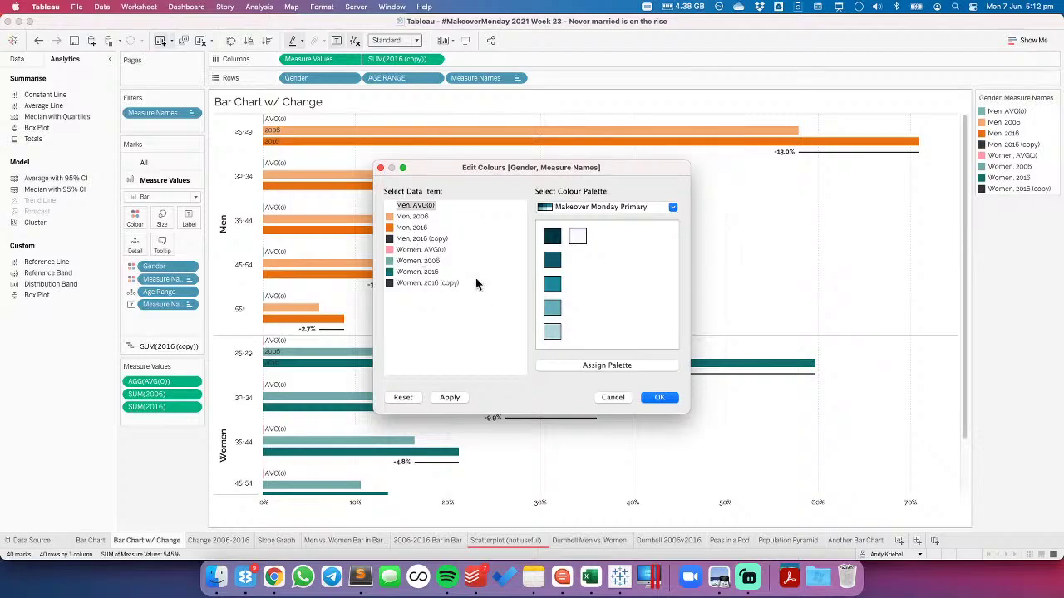
Give Women, AVG(0) the hex colour ffffff and apply the colour changes to the chart
click(432, 251)
double_click(432, 251)
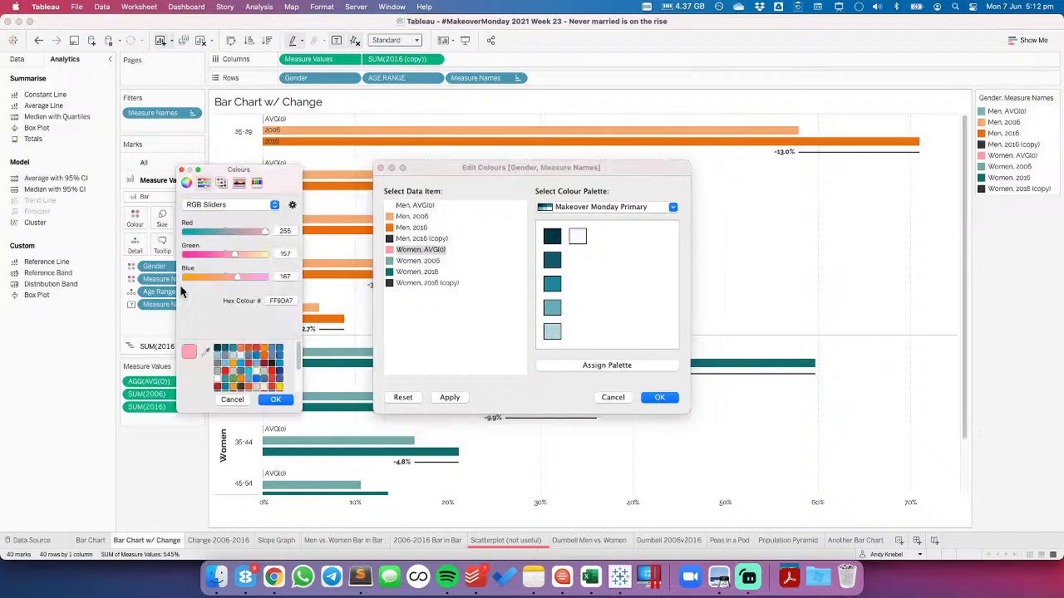
double_click(280, 300)
text(ffffff)
key(Return)
click(276, 400)
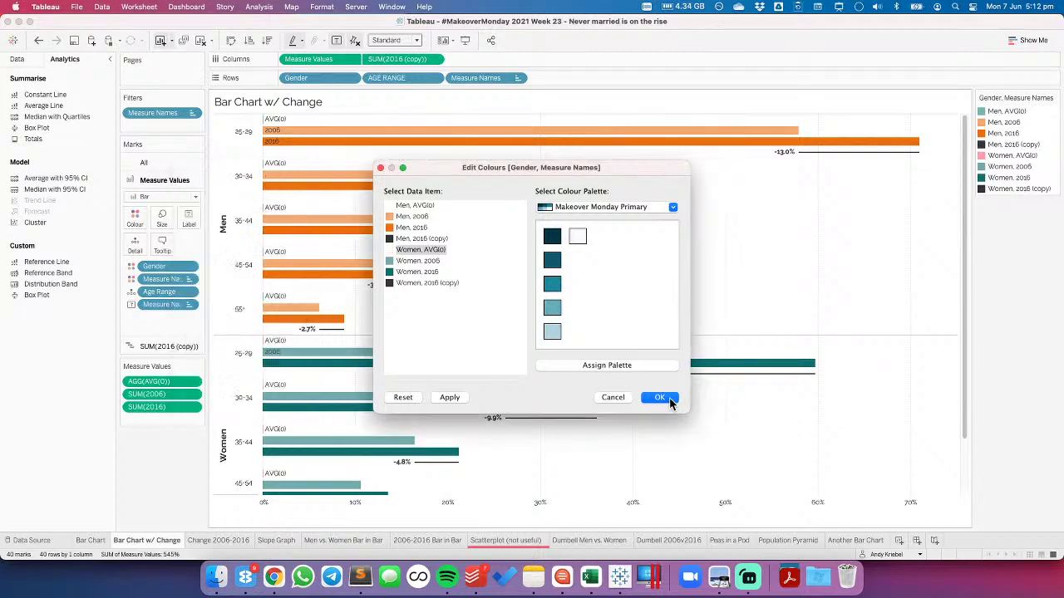
click(659, 397)
Set the AVG(0) mark labels to never show for all men's age groups and women aged 25-29 through 45-54
click(274, 121)
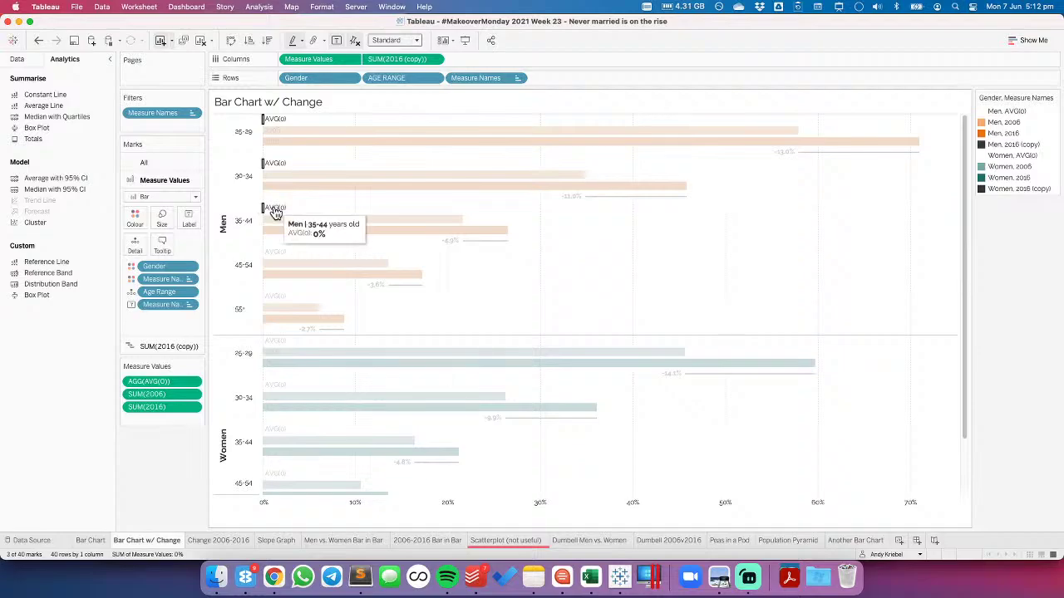
mouse_move(275, 300)
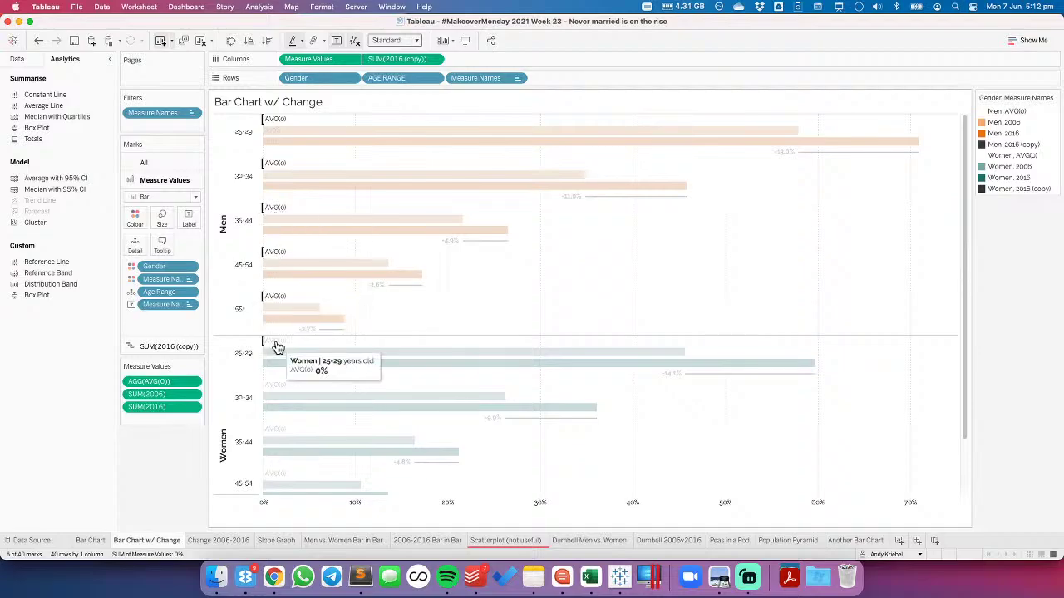
mouse_move(273, 389)
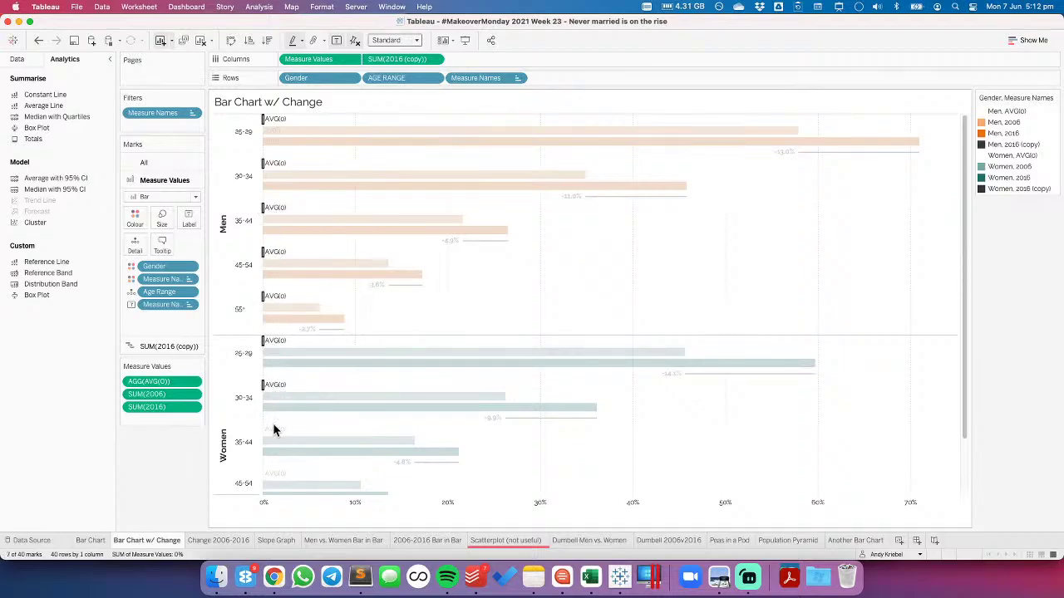
right_click(275, 479)
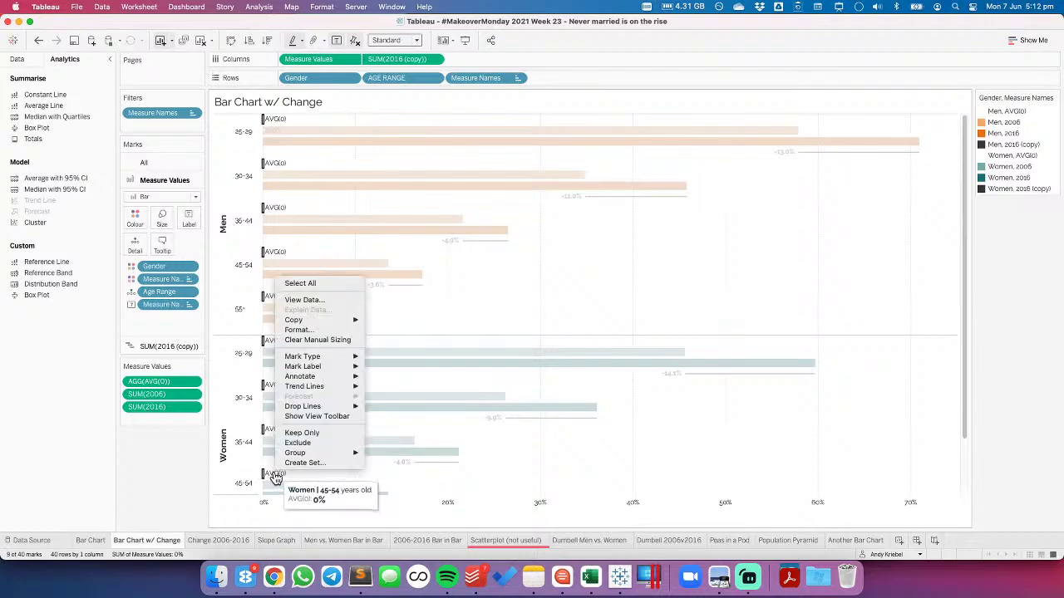
mouse_move(332, 368)
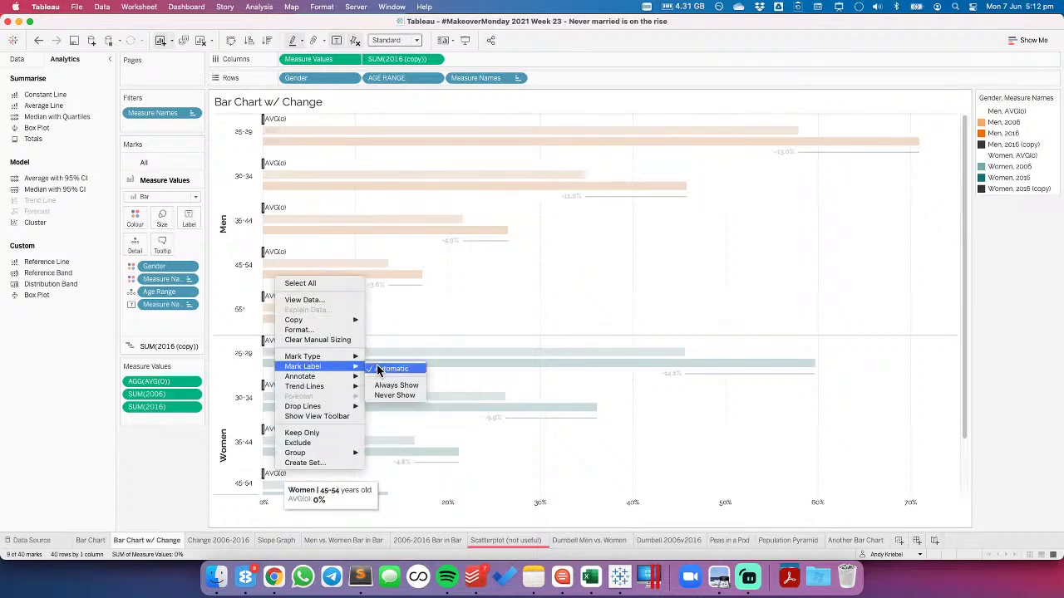
click(384, 398)
click(442, 323)
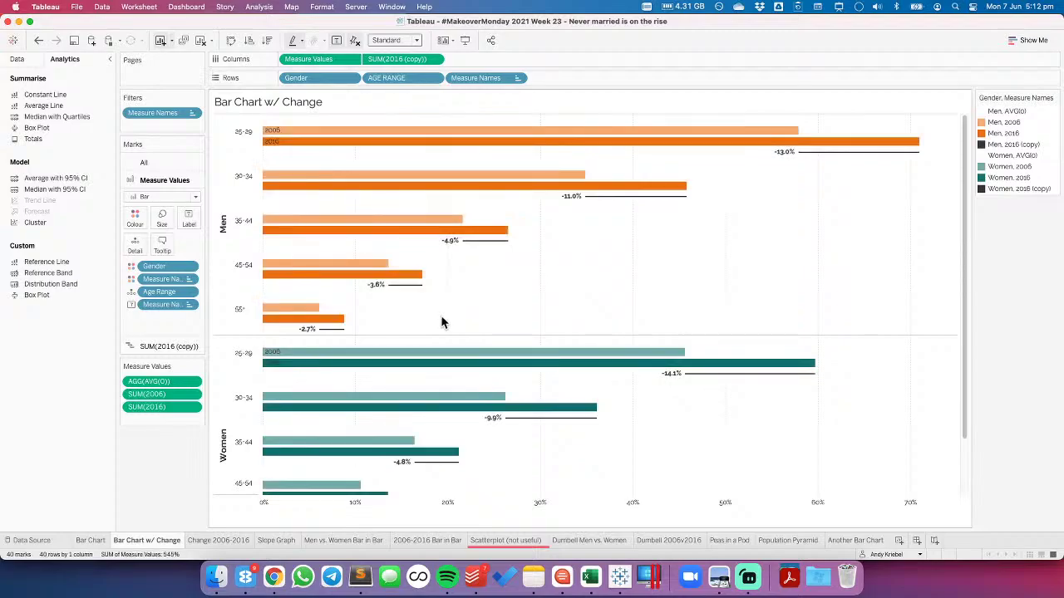
Open the border formatting settings for the Bar Chart w/ Change sheet
mouse_move(311, 360)
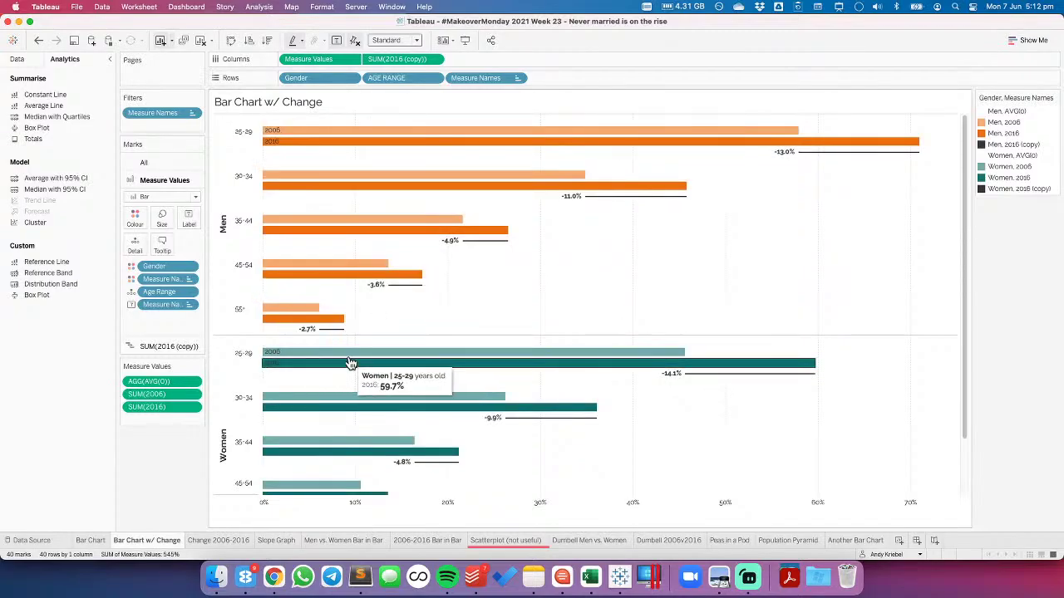
right_click(422, 313)
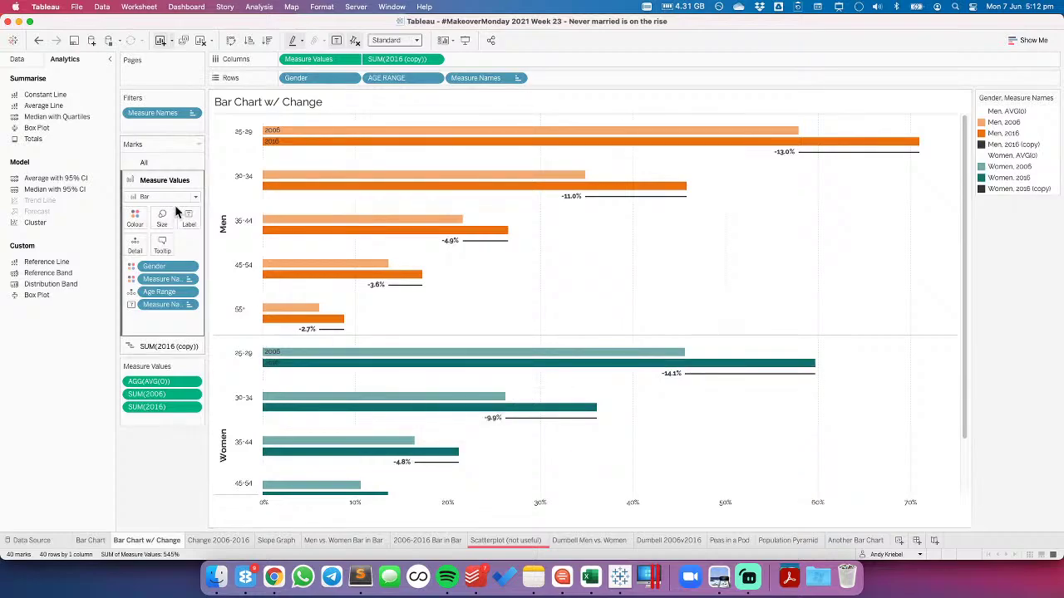
click(54, 77)
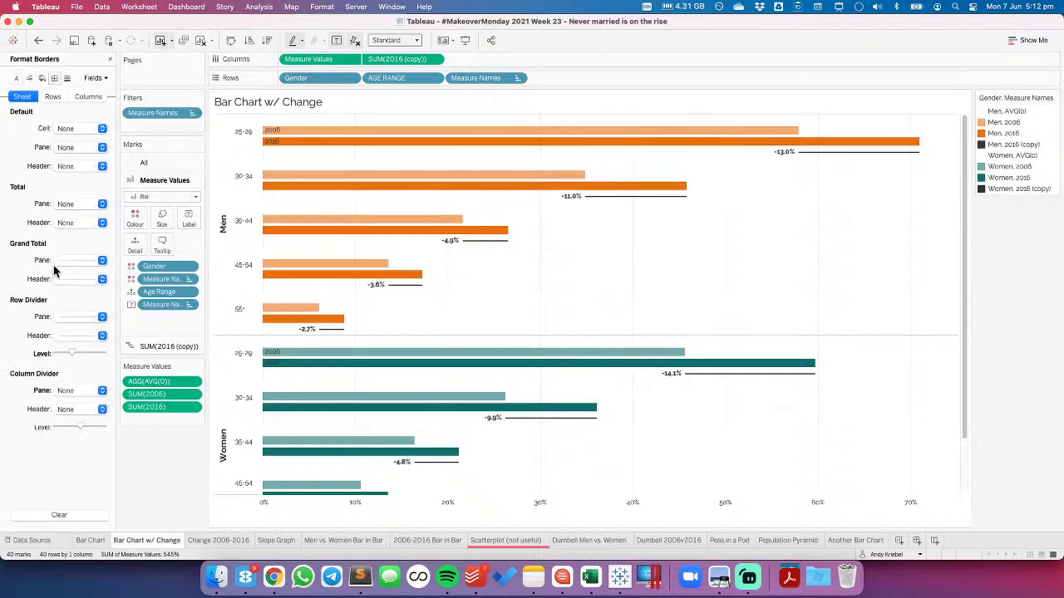
Try setting the row divider to None and undo the change
click(70, 317)
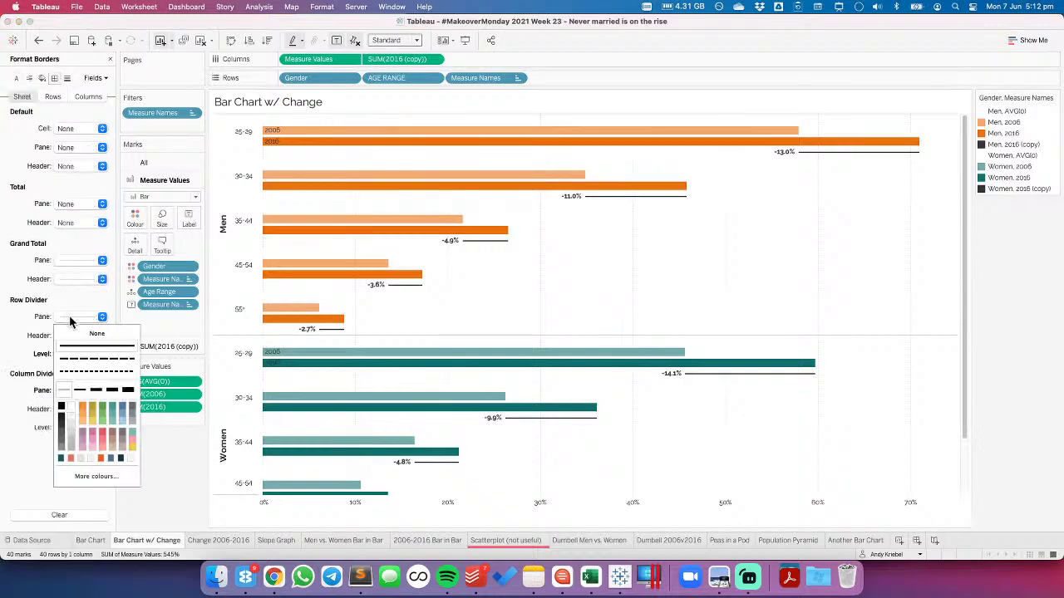
click(487, 312)
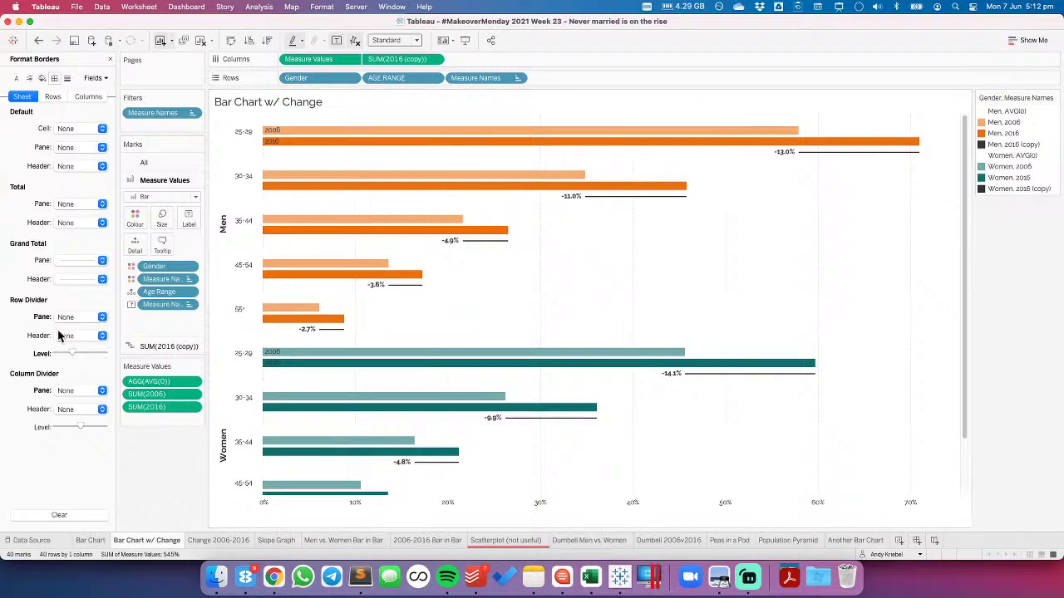
click(38, 40)
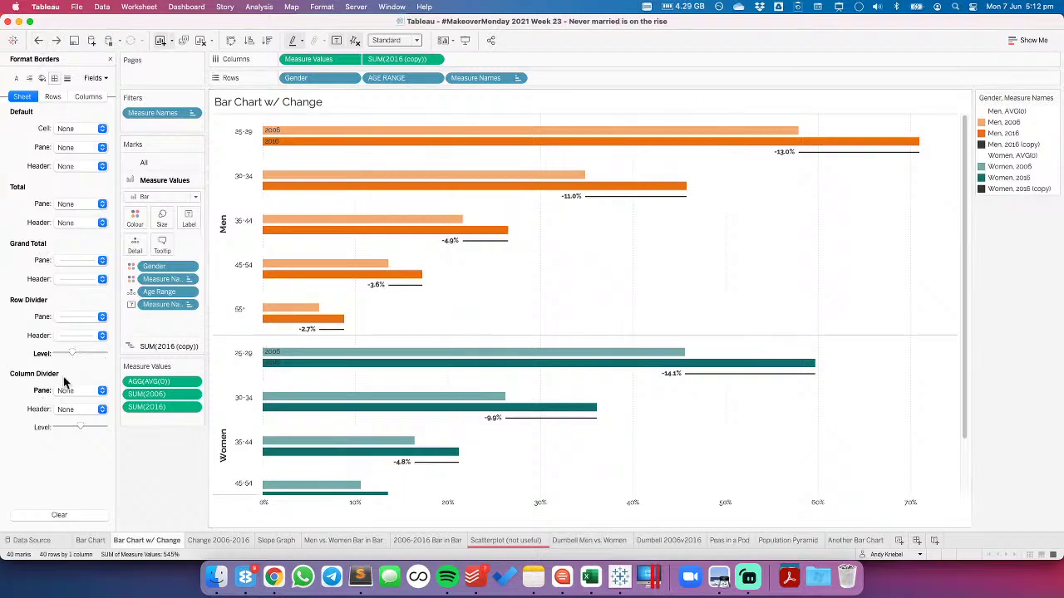
Set the pane's row divider to the thickest line width in white
click(68, 318)
click(127, 390)
click(68, 408)
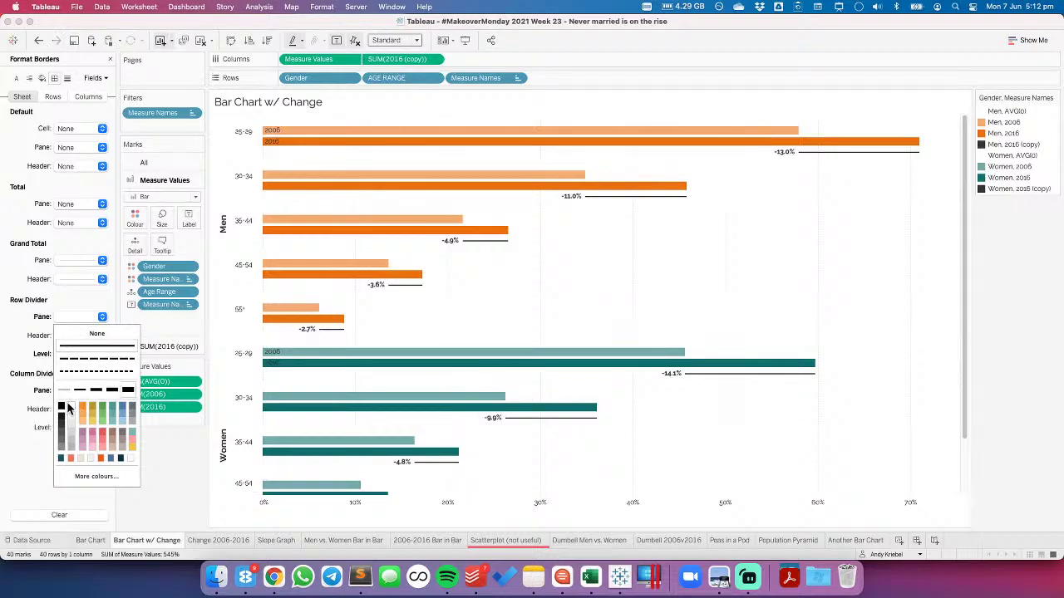
Close the border formatting and replace AGE RANGE on Rows with the Age Range field from the All marks card
click(512, 308)
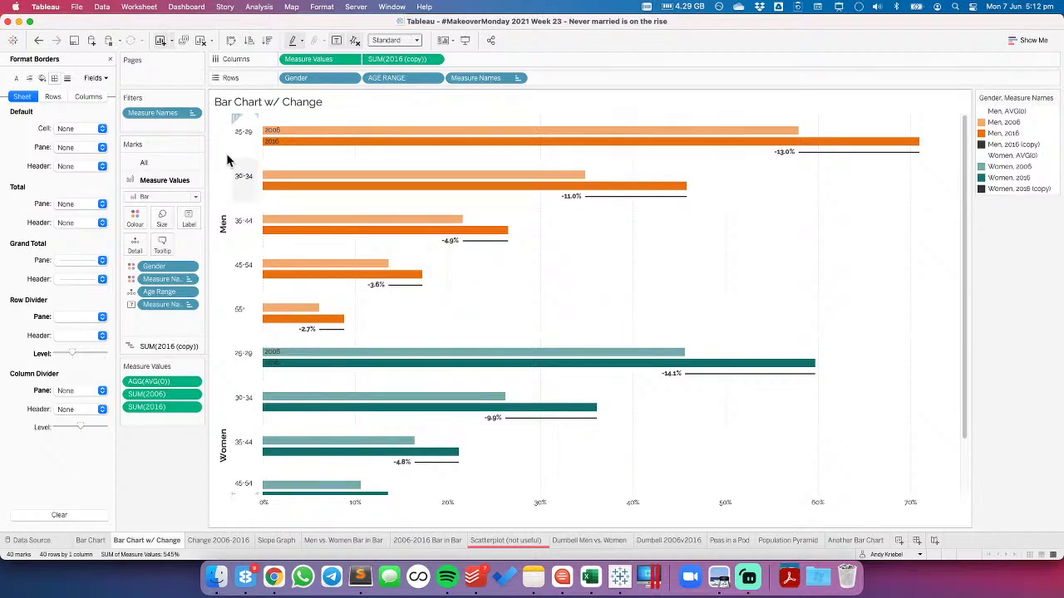
click(111, 63)
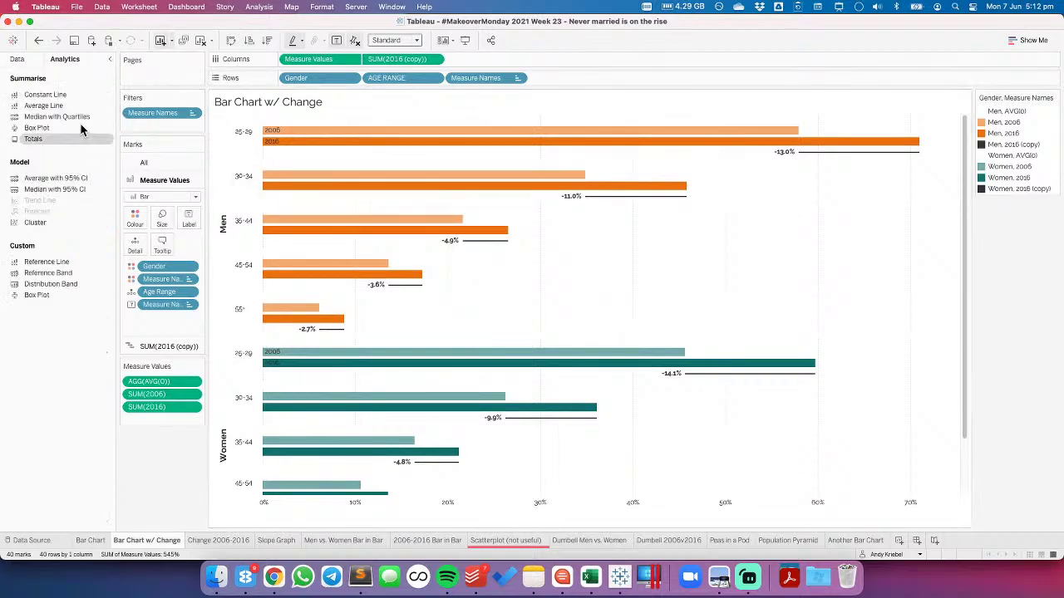
click(144, 162)
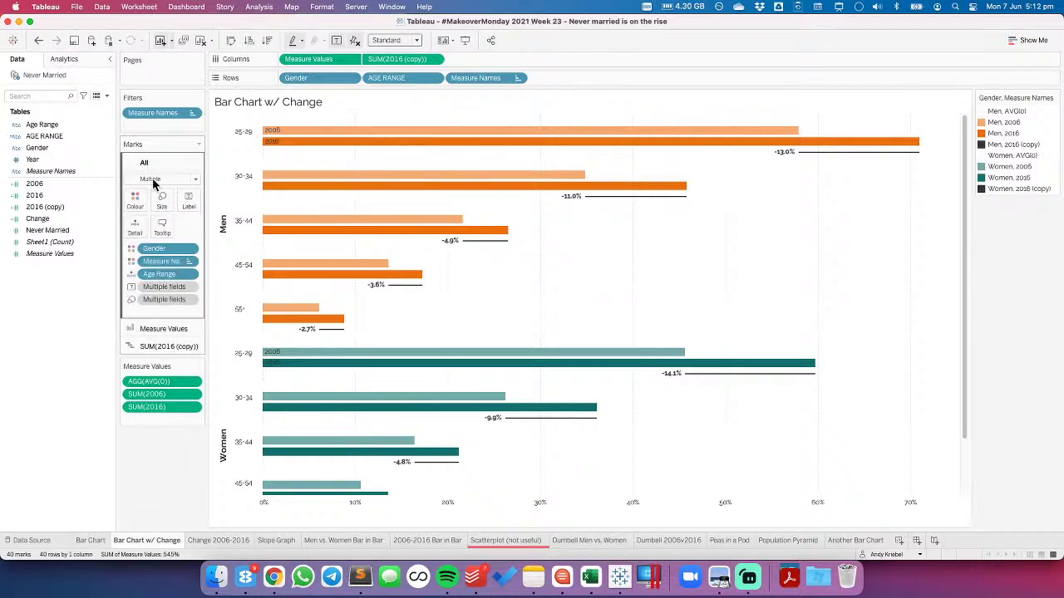
drag(158, 274, 386, 79)
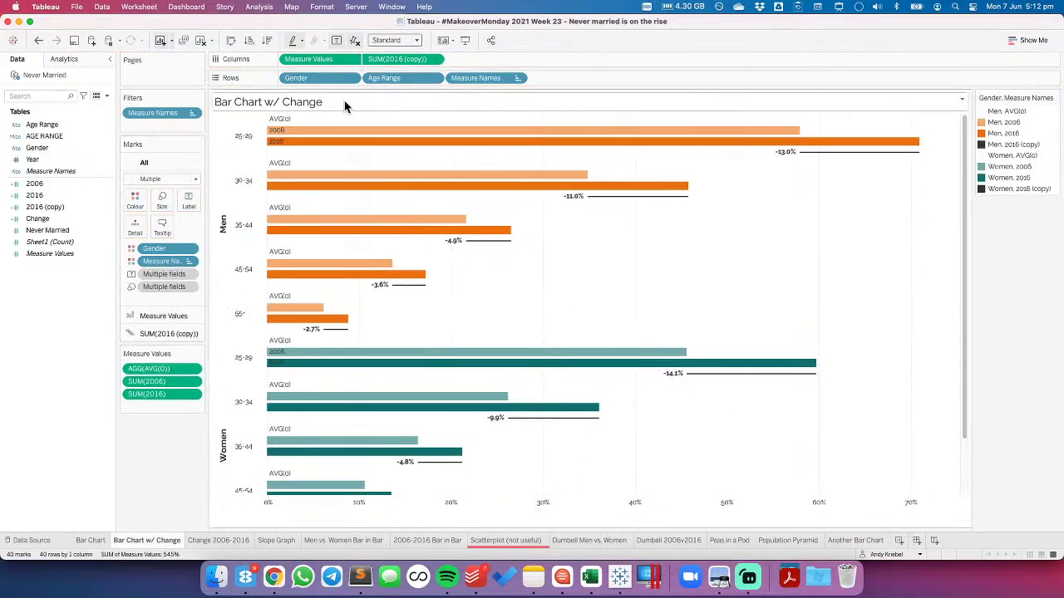
Set the AVG(0) mark labels to never show for every age group of both men and women
click(283, 120)
super+click(279, 164)
super+click(280, 208)
super+click(276, 253)
super+click(275, 297)
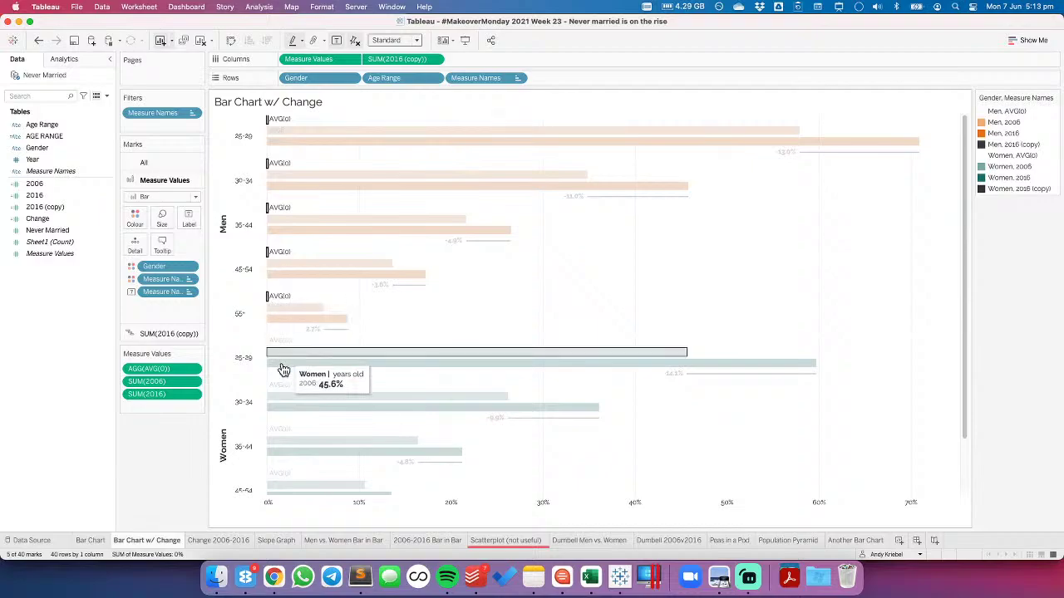
super+click(282, 342)
super+click(281, 343)
super+click(281, 385)
super+click(280, 430)
super+click(281, 474)
scroll(316, 399, down, 3)
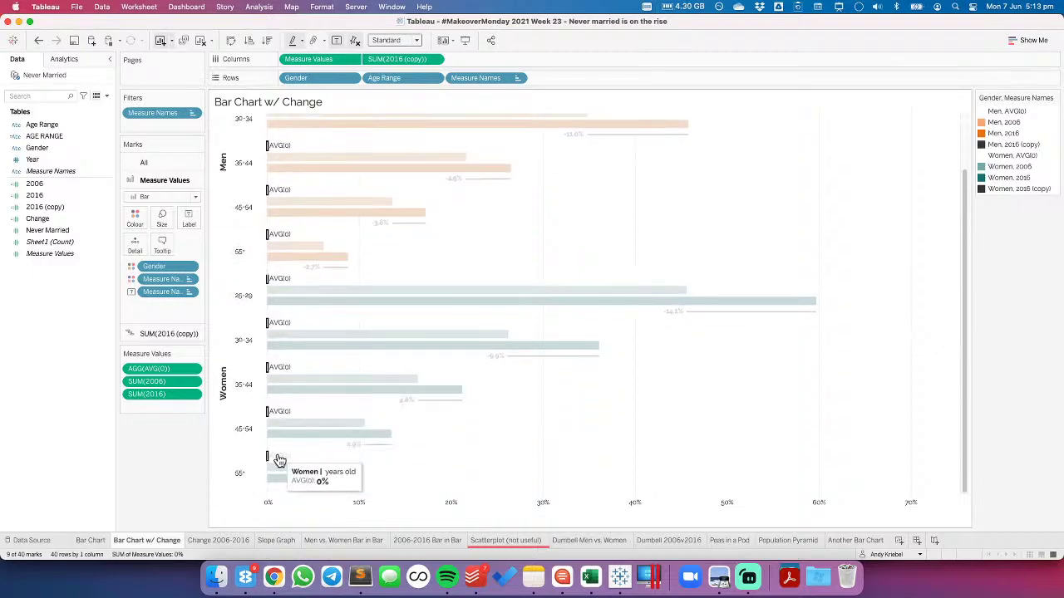
super+click(281, 456)
right_click(282, 456)
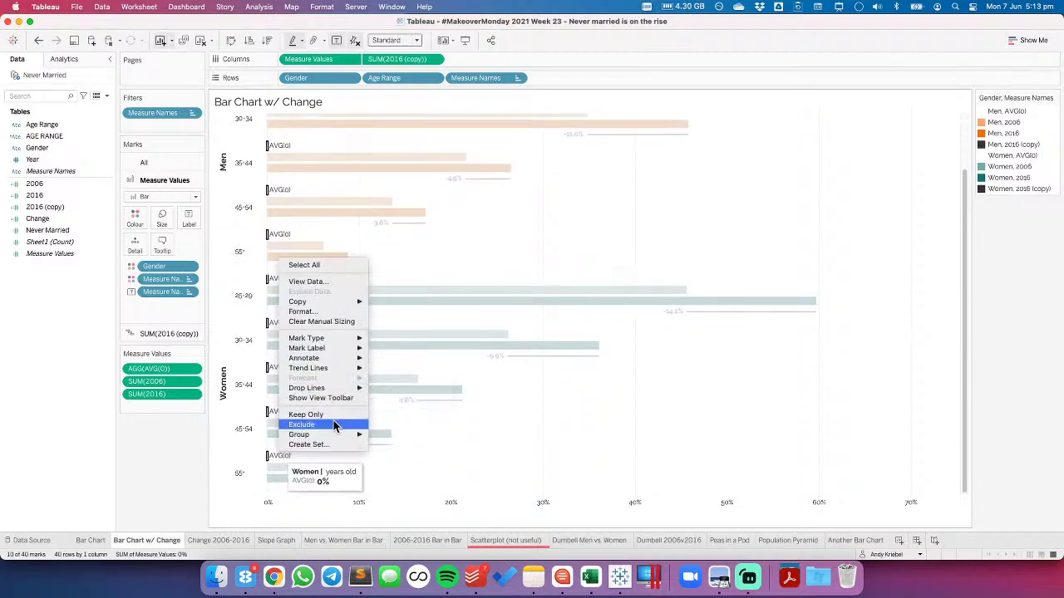
mouse_move(347, 357)
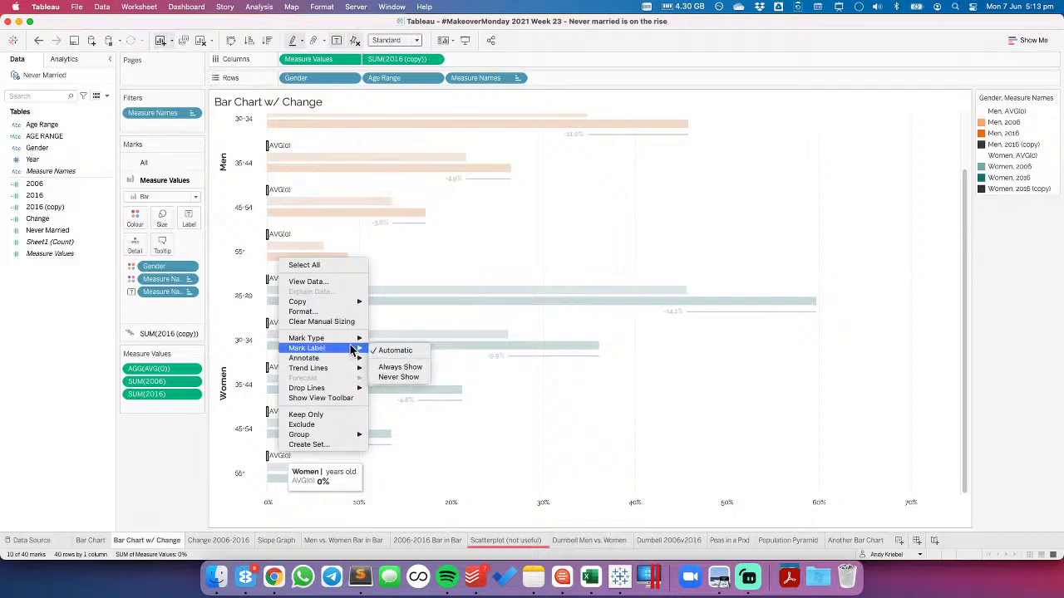
click(387, 369)
click(387, 270)
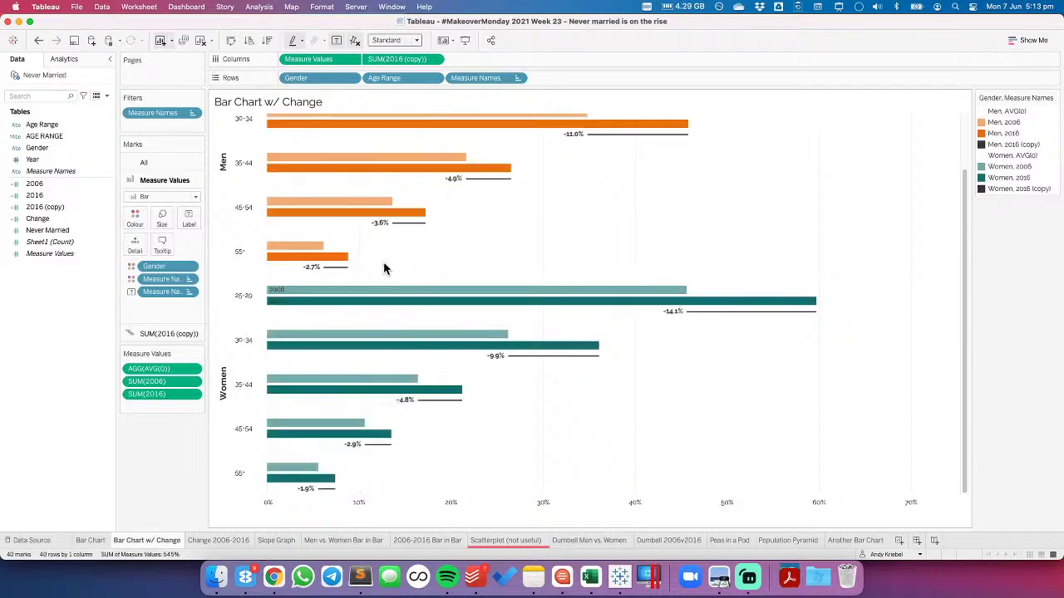
Narrow the age group header column slightly and hide the Gender, Measure Names colour legend
scroll(385, 268, up, 3)
drag(261, 157, 256, 158)
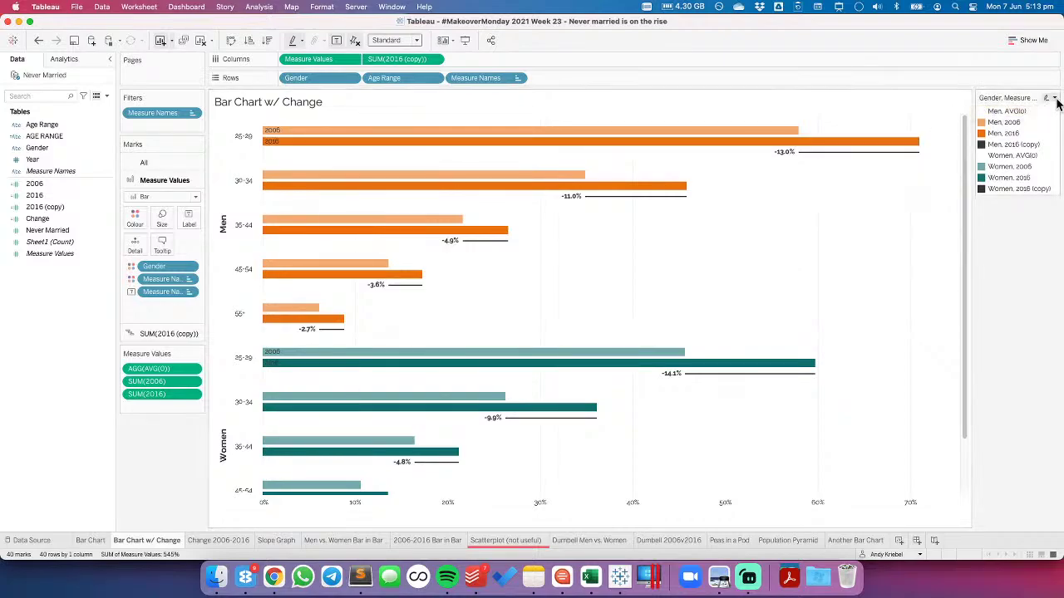
click(1053, 98)
click(977, 172)
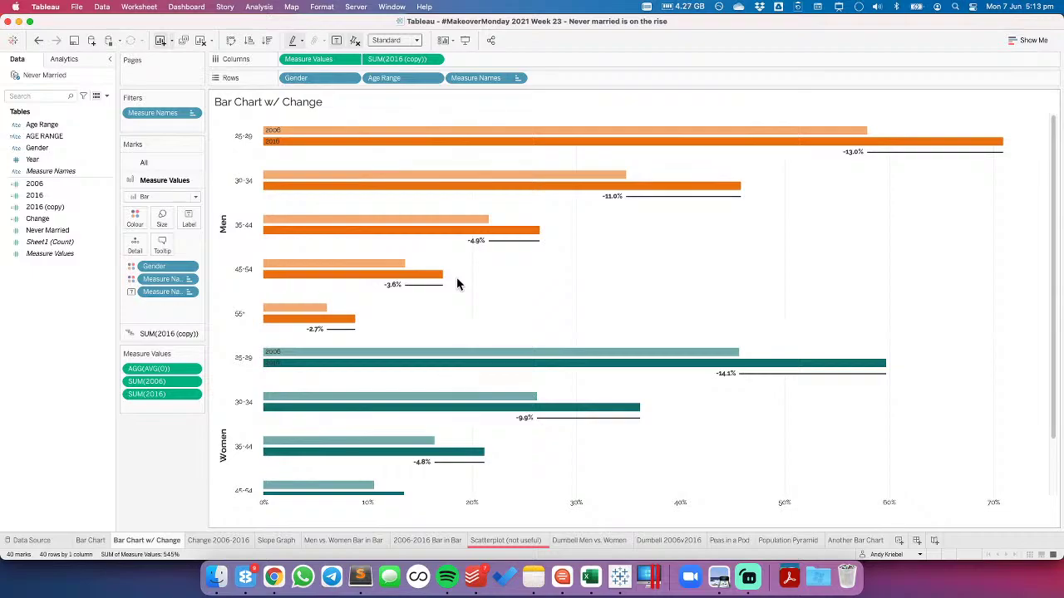
Compare the bar chart with the original Never Married on the Rise visualization on data.world in Chrome, returning to Tableau
click(273, 576)
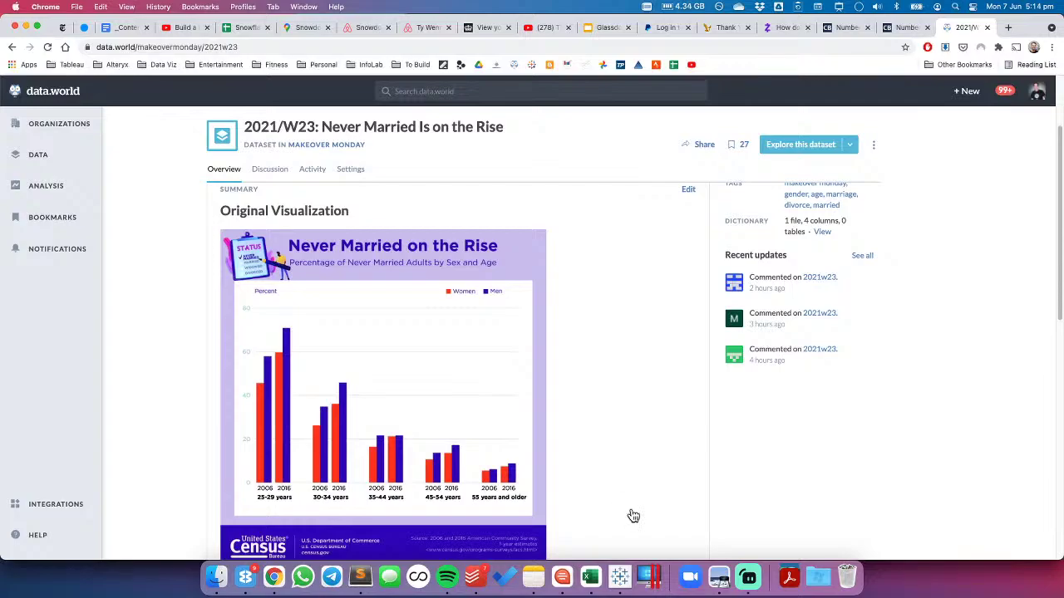
click(621, 580)
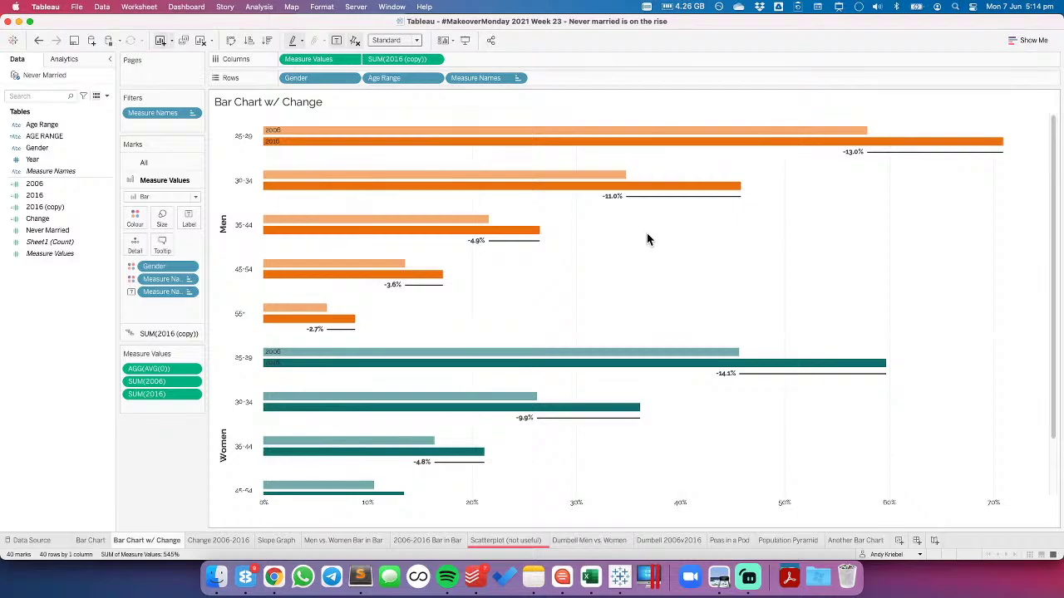
mouse_move(1003, 158)
key(super+Tab)
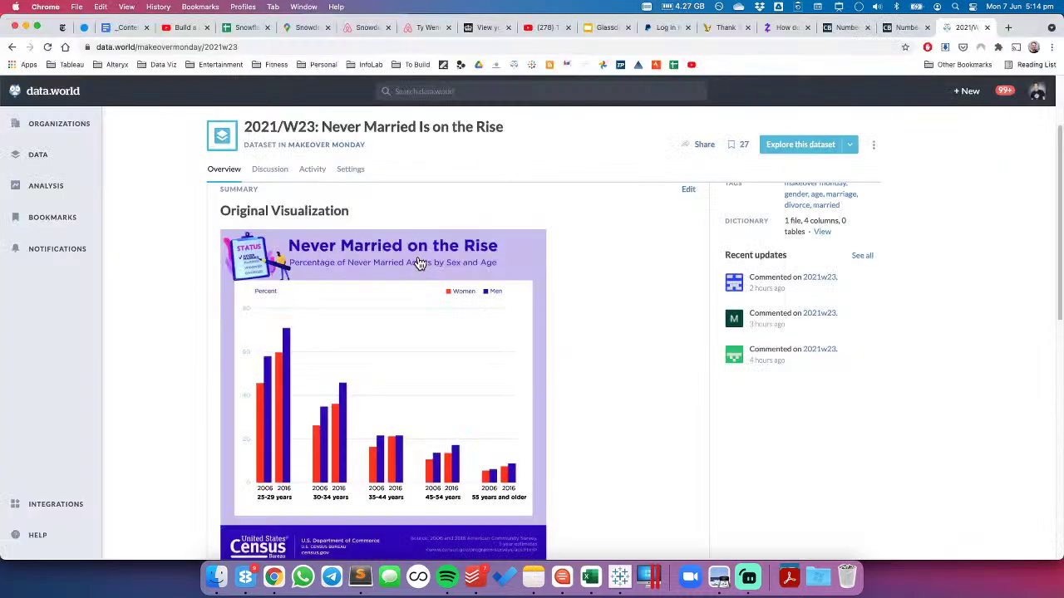
key(super+Tab)
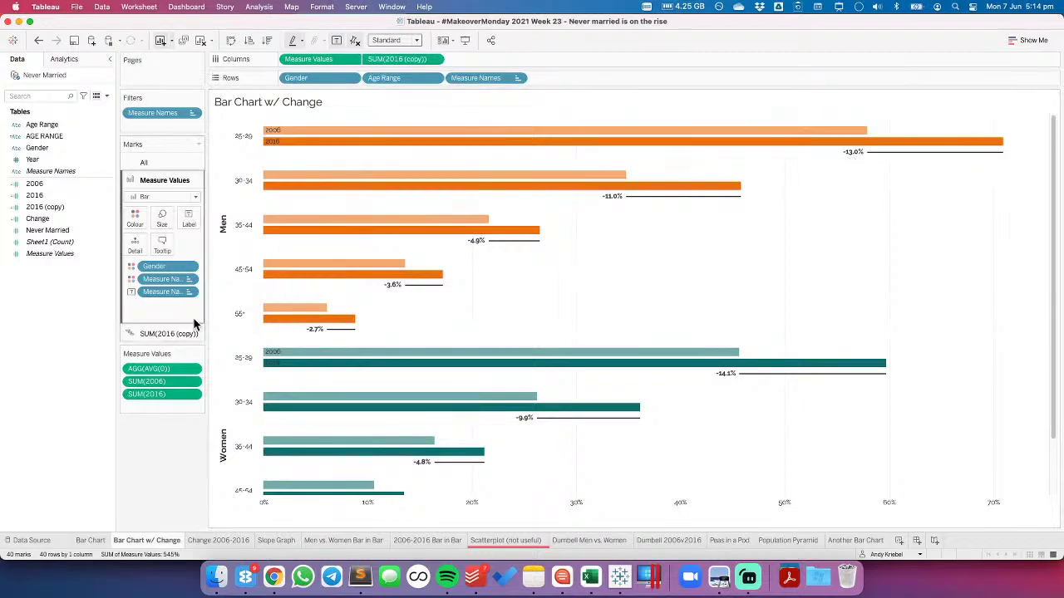
Rename the 2016 (copy) calculated field to 2006 (Copy) and set its formula to INT([Year]=2006)*[Never Married]
click(154, 333)
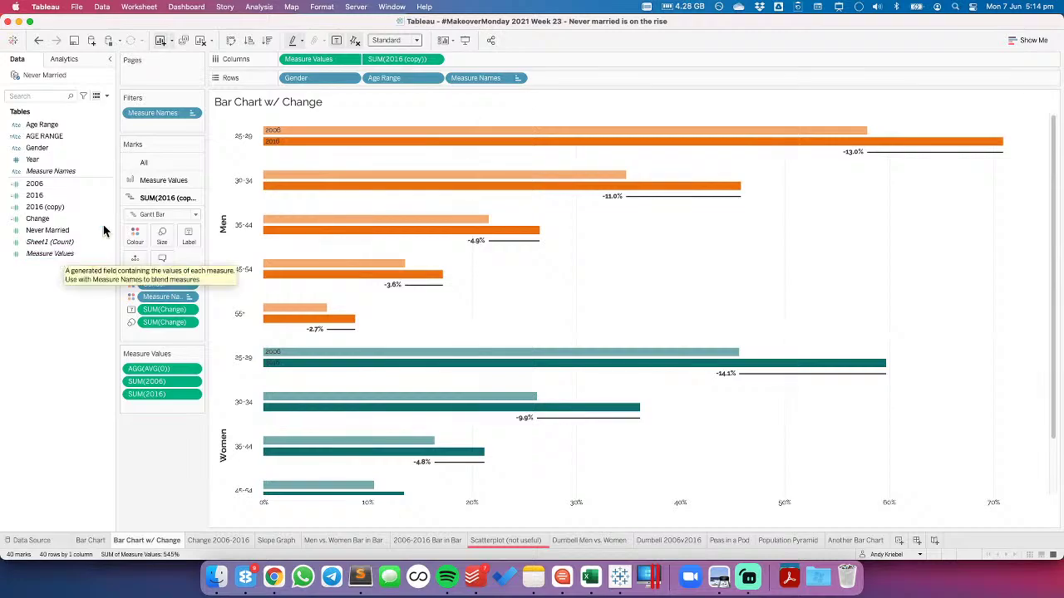
right_click(60, 209)
click(83, 269)
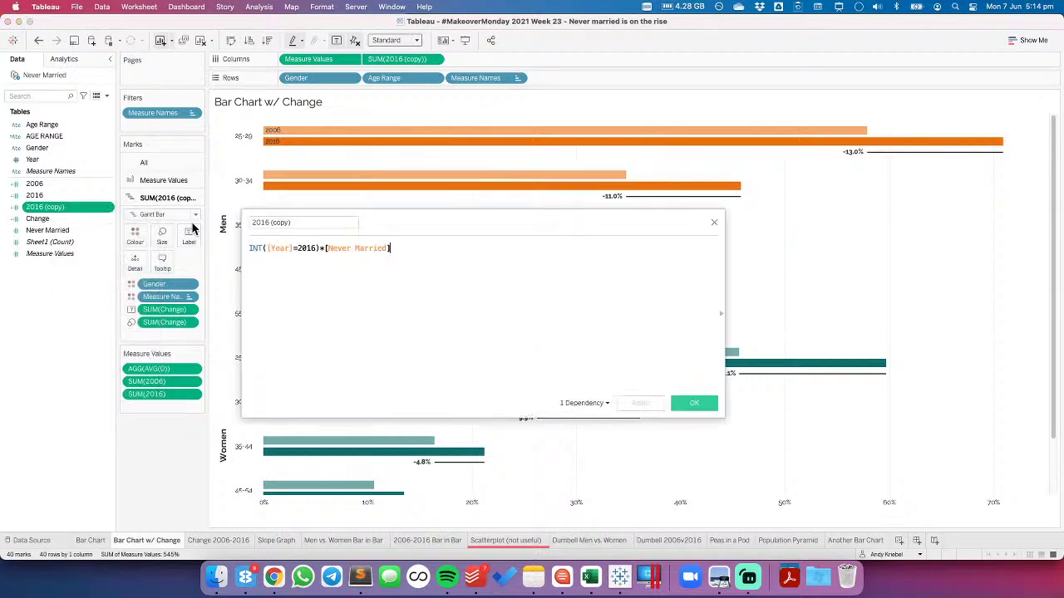
click(286, 223)
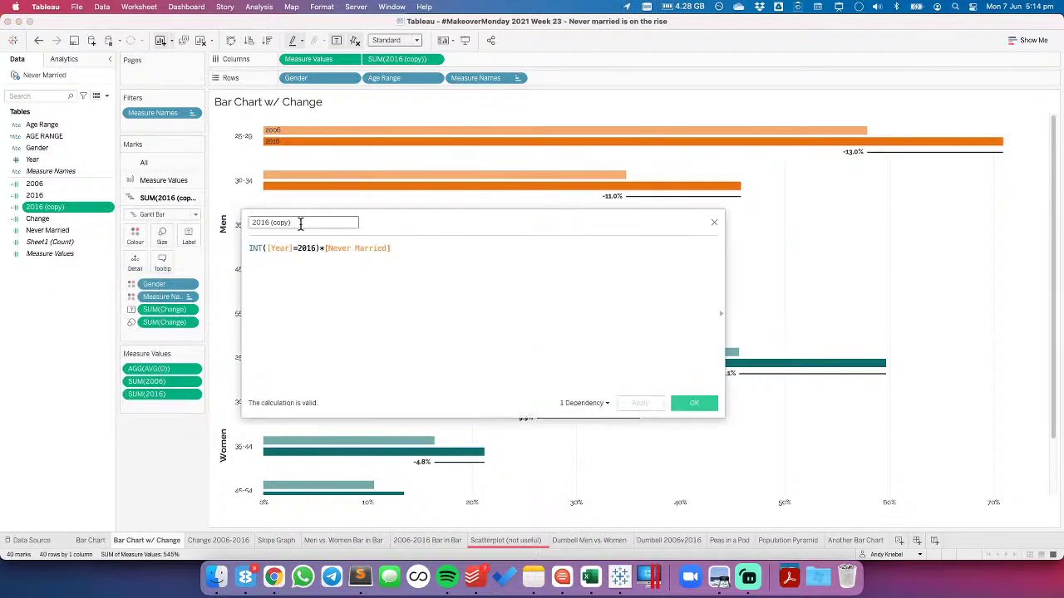
key(ctrl+a)
text(2006)
click(310, 246)
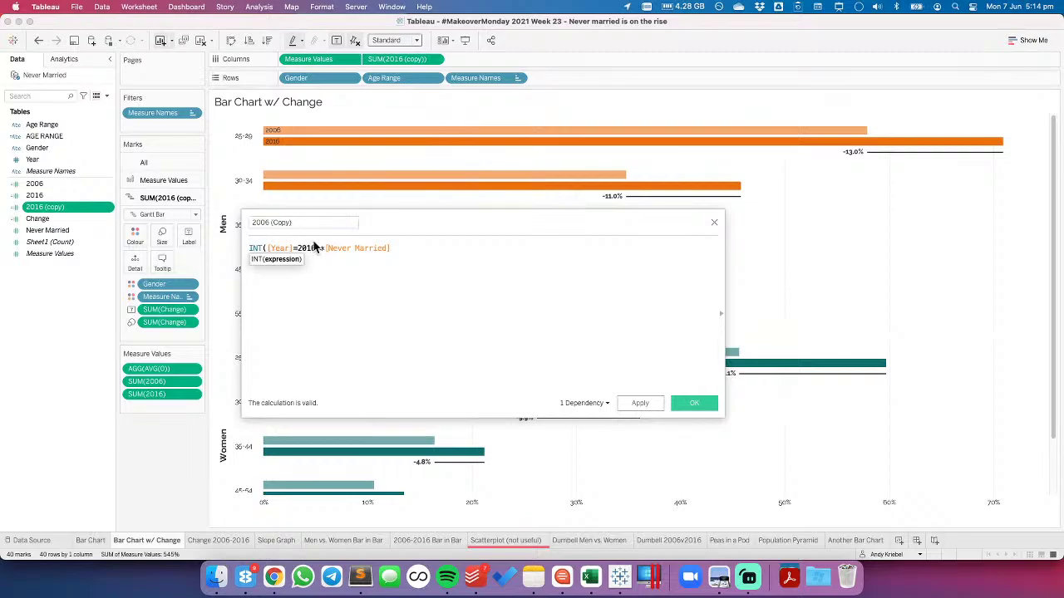
key(BackSpace)
text(0)
click(692, 403)
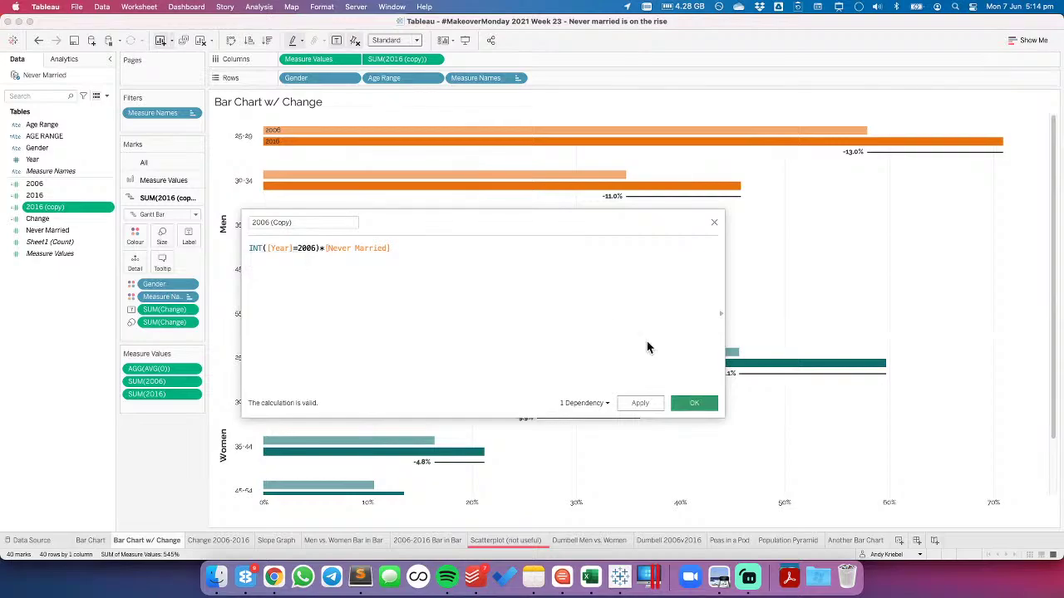
Change the Change calculated field's formula to [2016]-[2006]
right_click(51, 220)
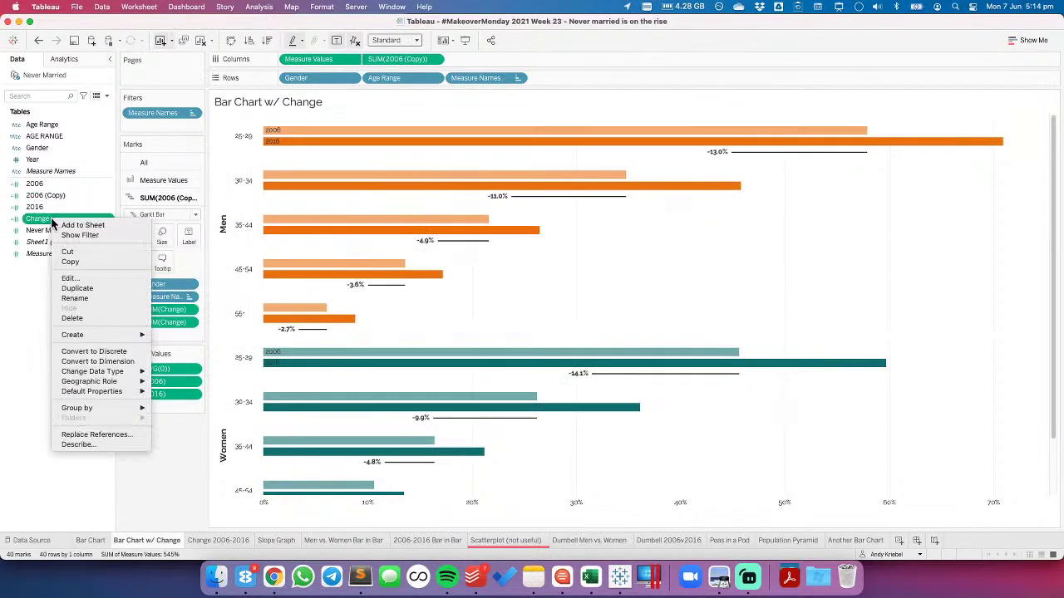
click(70, 277)
drag(281, 248, 337, 251)
key(ctrl+c)
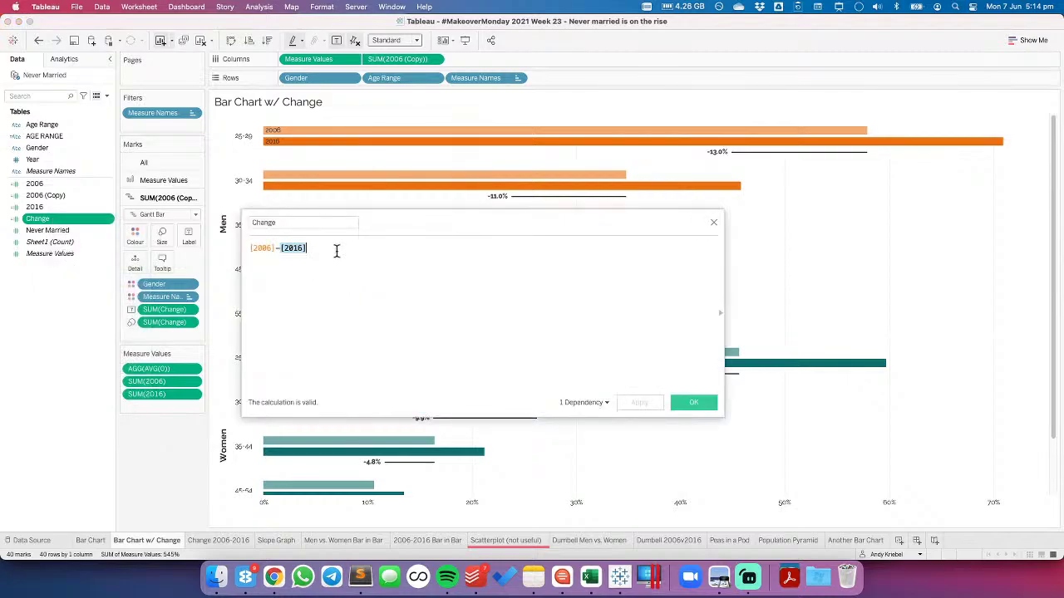
key(BackSpace)
key(BackSpace)
key(ctrl+v)
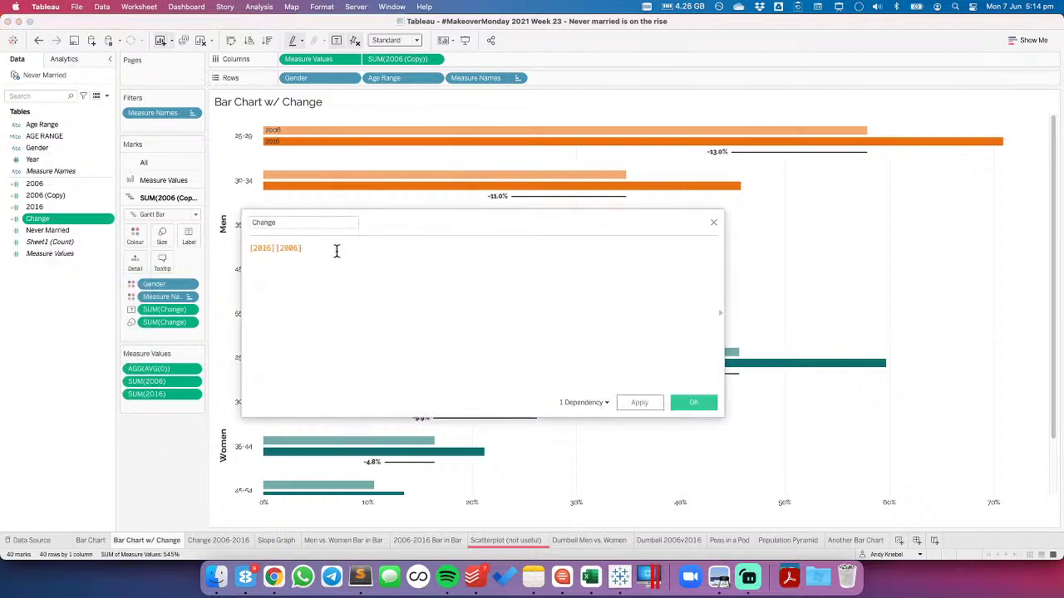
text(-)
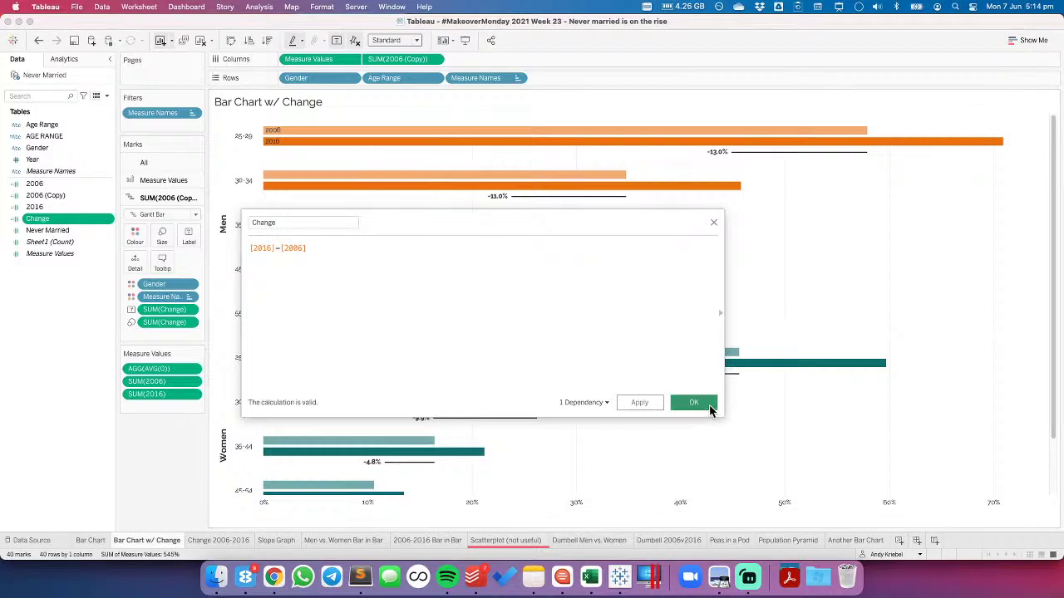
click(706, 405)
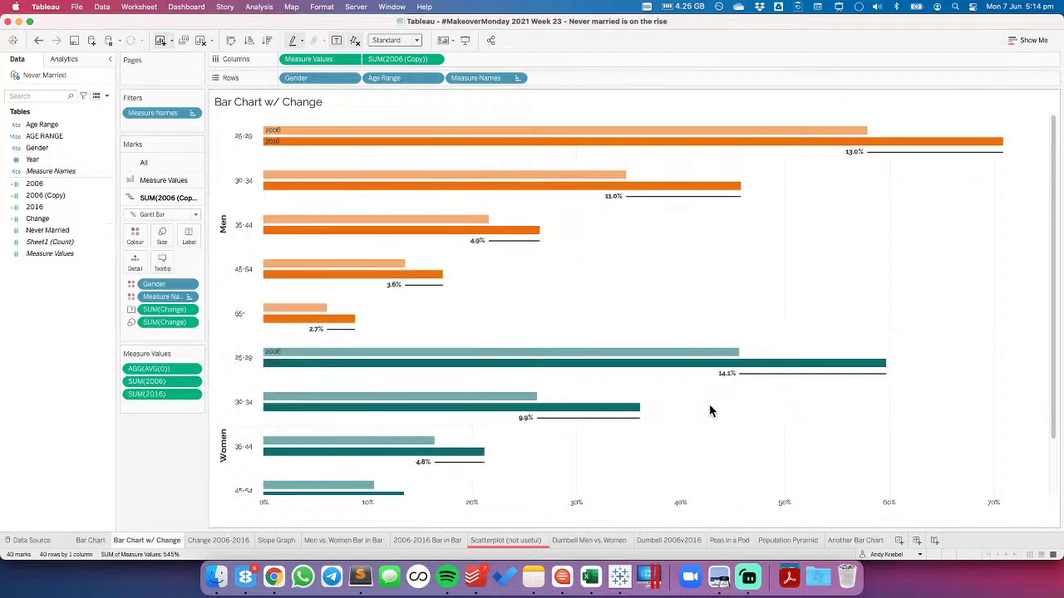
Set the horizontal alignment of the Gantt bars' change labels to Right
click(189, 242)
click(249, 323)
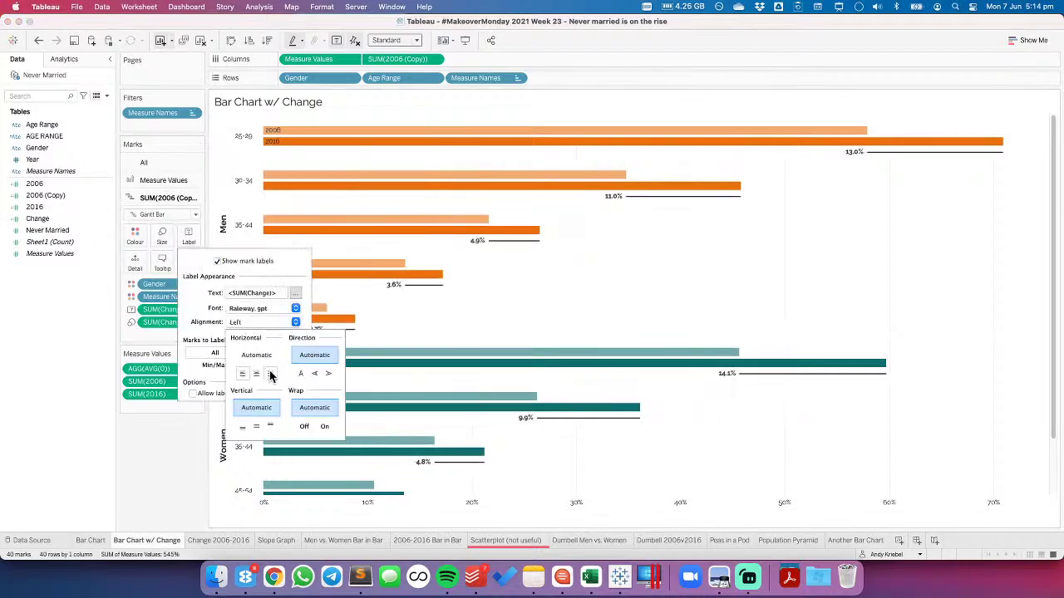
click(271, 375)
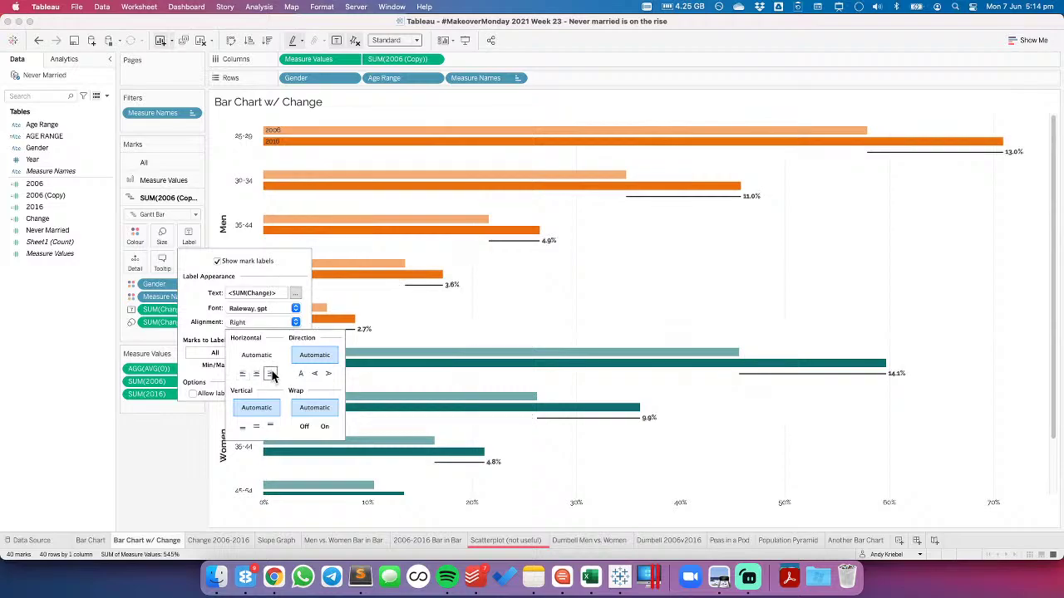
click(617, 283)
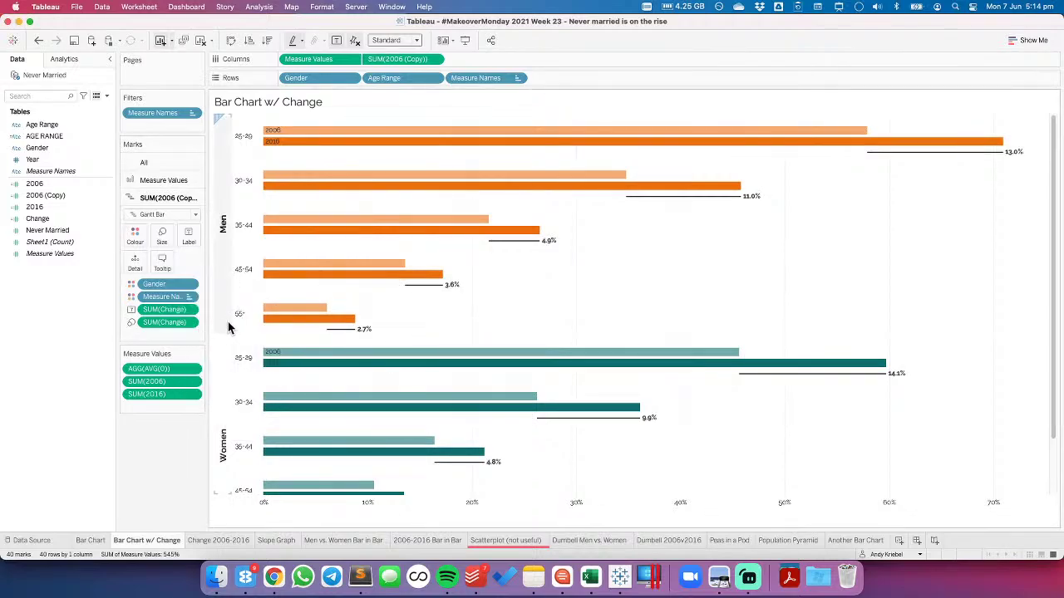
Set the Change field's default number format to the custom format +0.0%
right_click(38, 218)
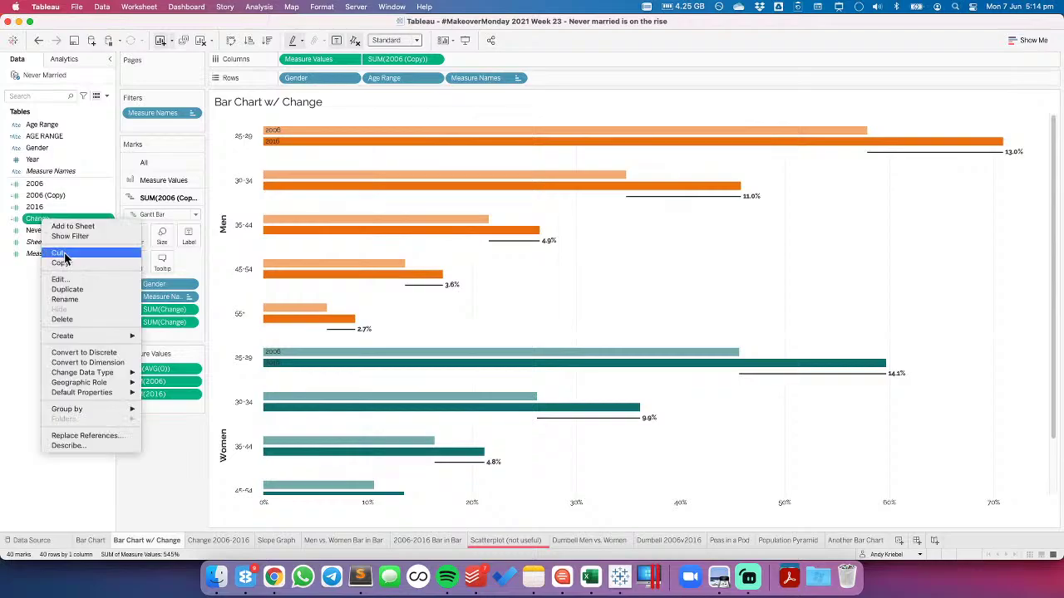
mouse_move(112, 394)
click(170, 411)
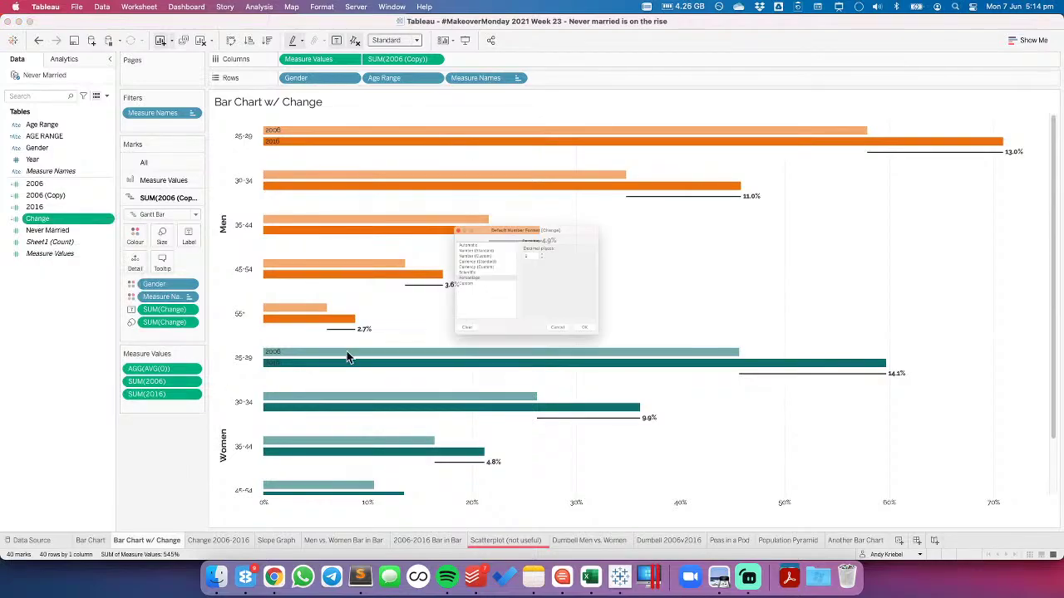
click(465, 292)
click(529, 243)
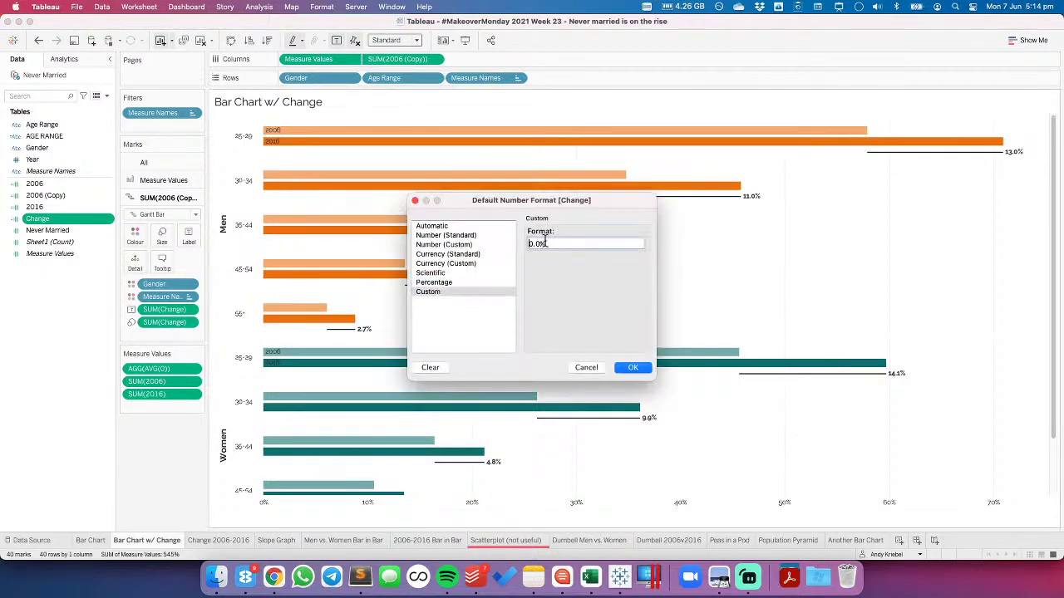
text(+)
click(633, 368)
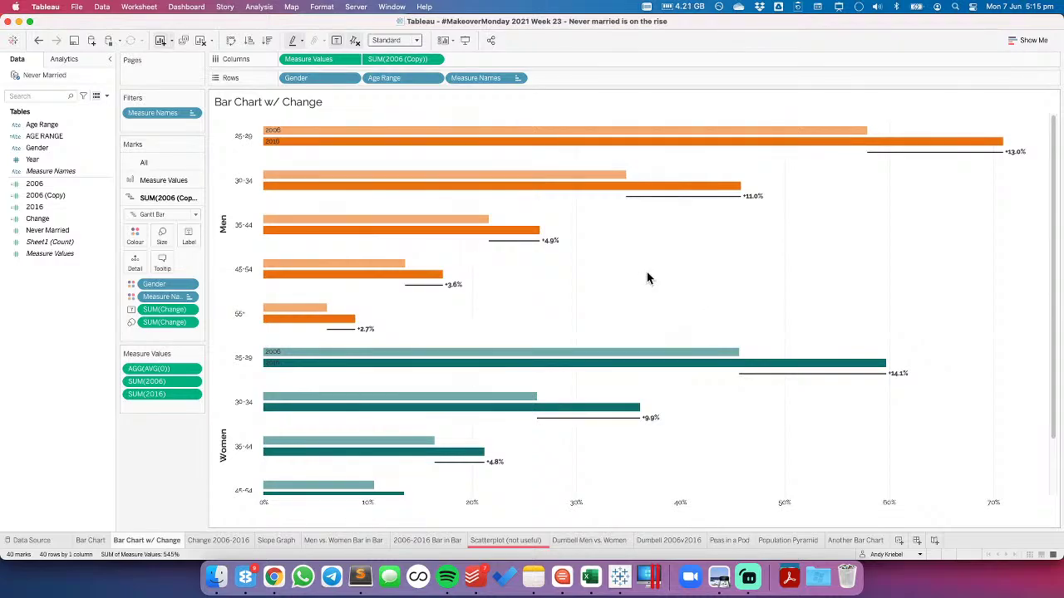
Switch to Chrome and examine the Census report's passages on the rising proportion of never-married men and women
key(super+Tab)
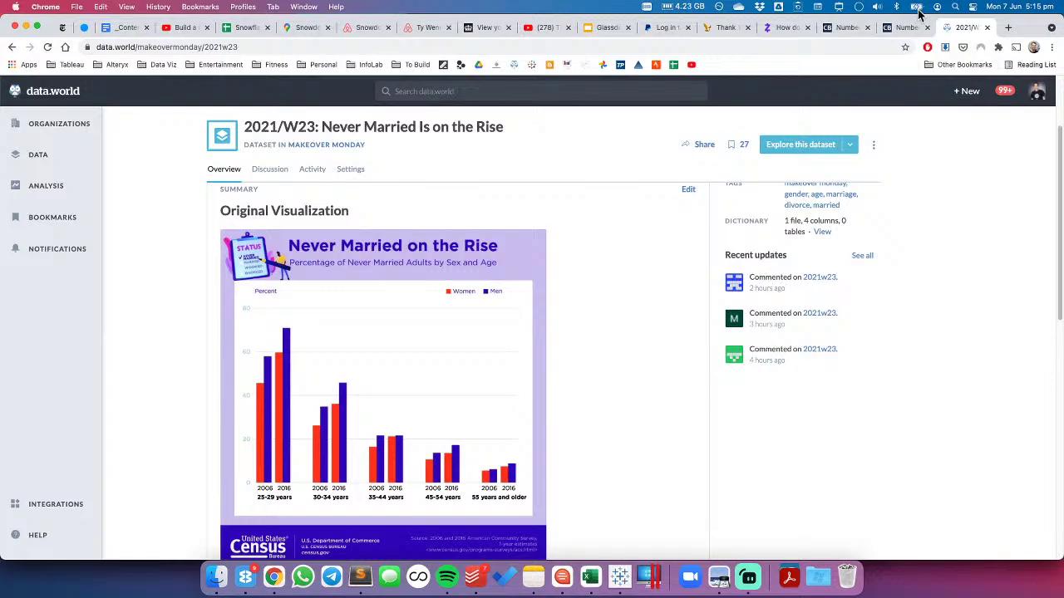
click(906, 28)
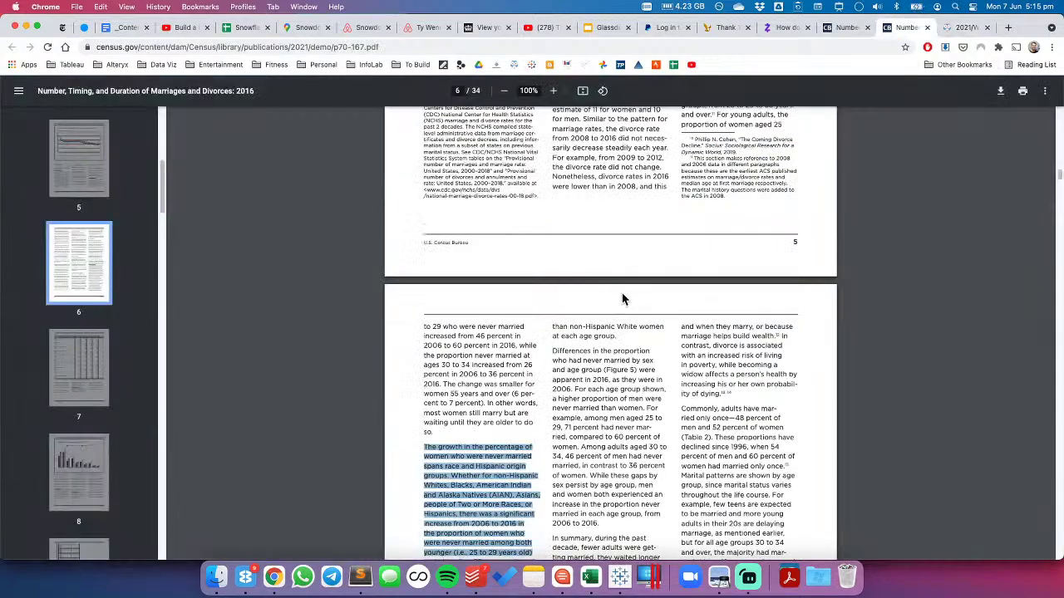
scroll(623, 299, up, 15)
scroll(622, 293, down, 10)
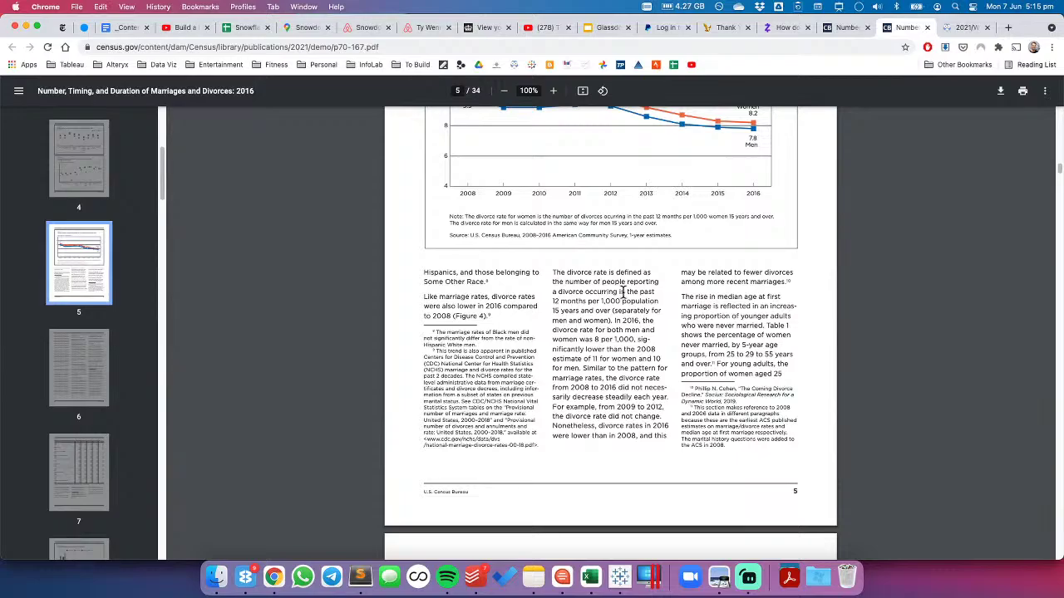
scroll(623, 292, down, 8)
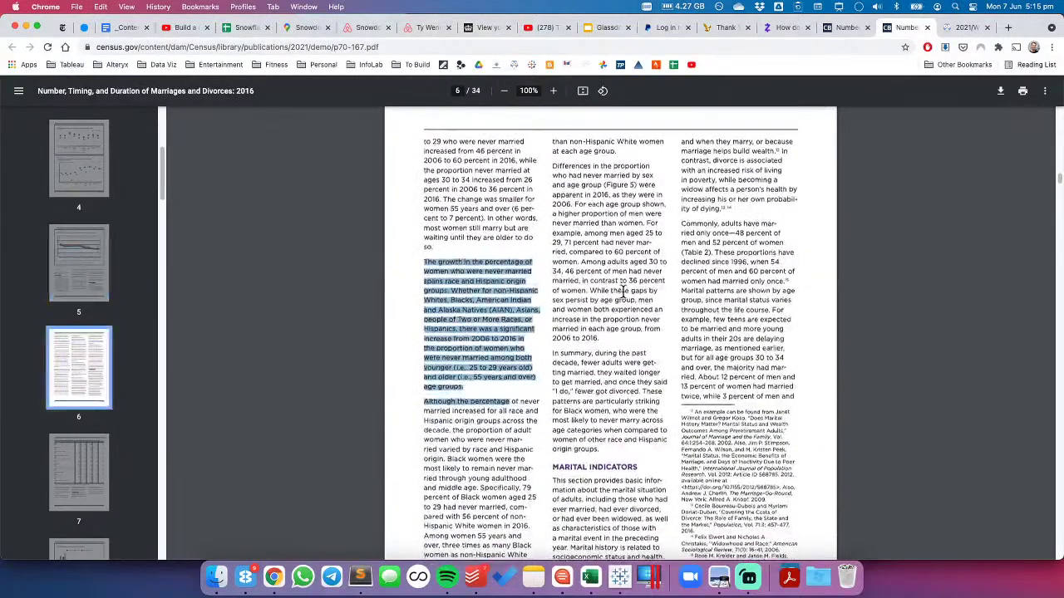
scroll(605, 251, up, 8)
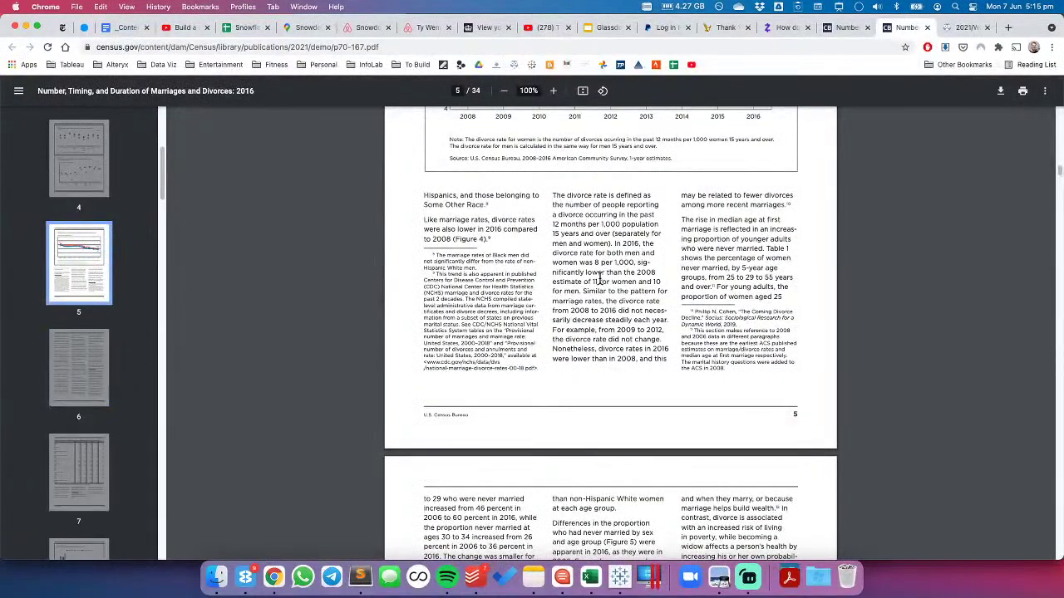
scroll(600, 278, down, 1)
scroll(600, 277, down, 5)
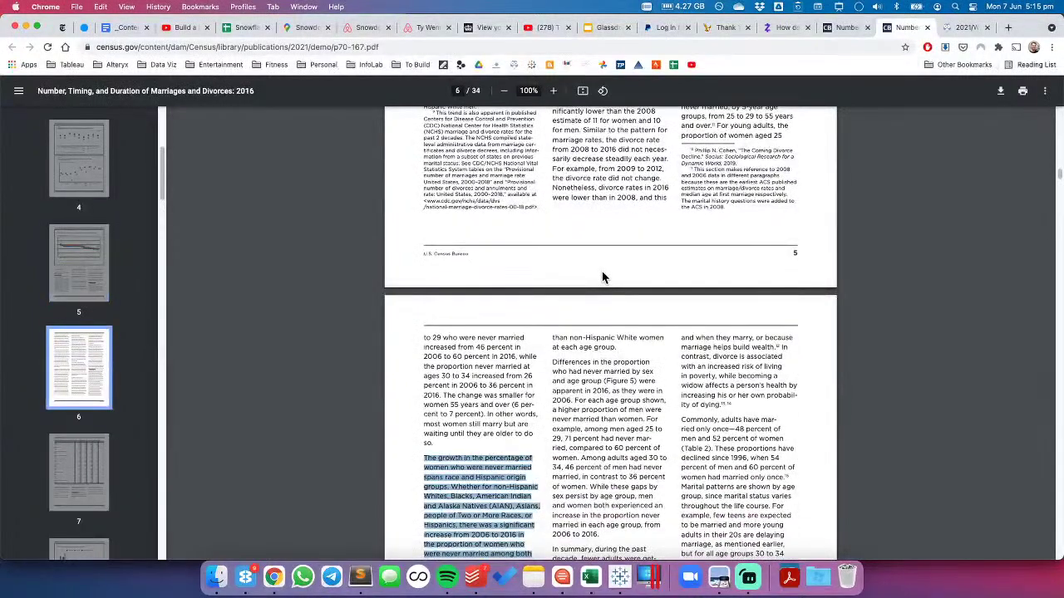
Switch back to Tableau, create a dashboard named MM2021 W23 and place it ahead of all the worksheets
key(super+Tab)
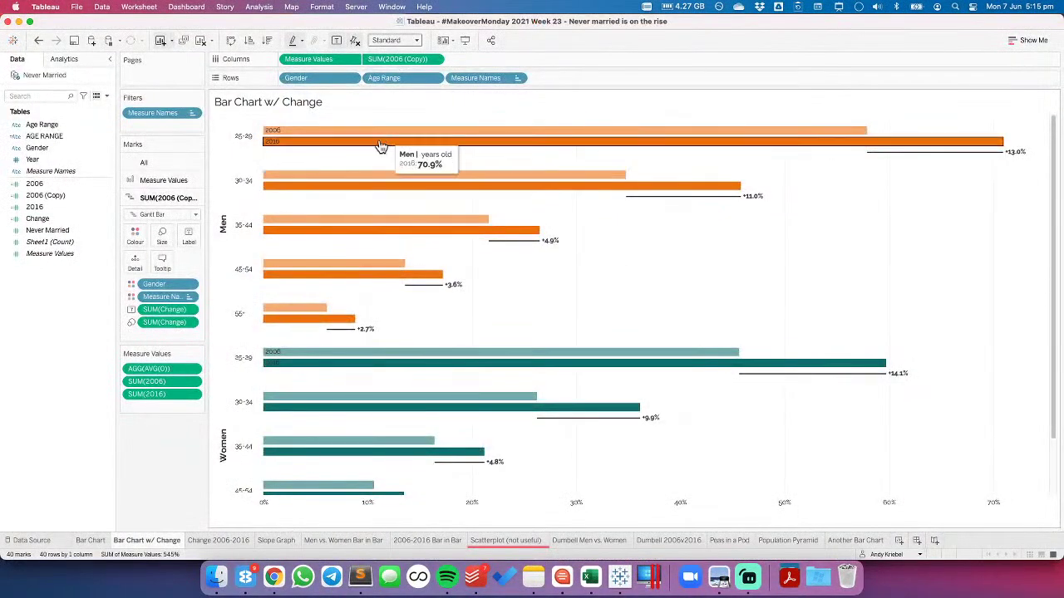
right_click(161, 544)
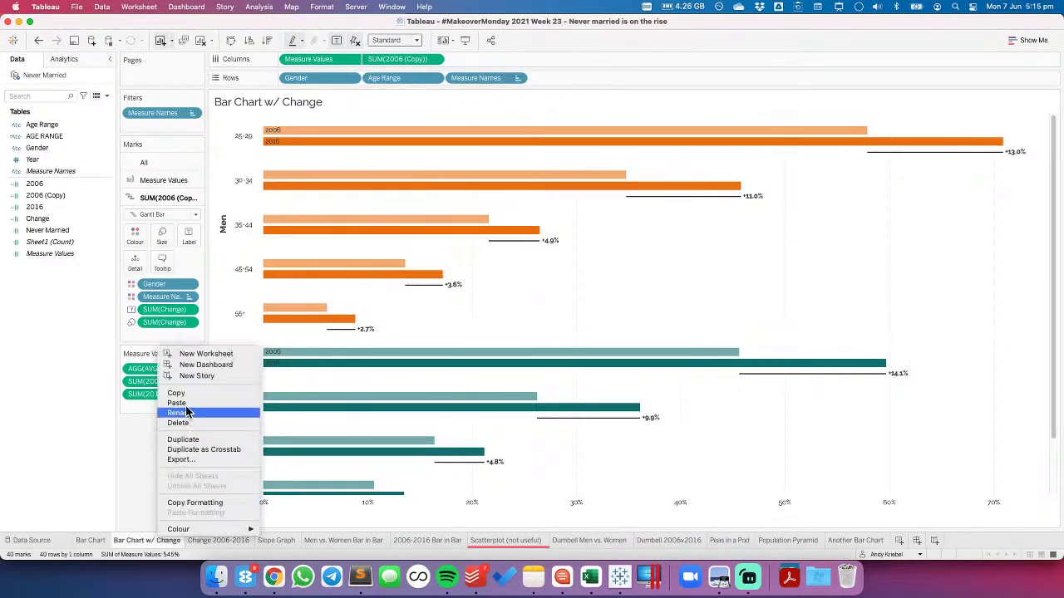
click(198, 366)
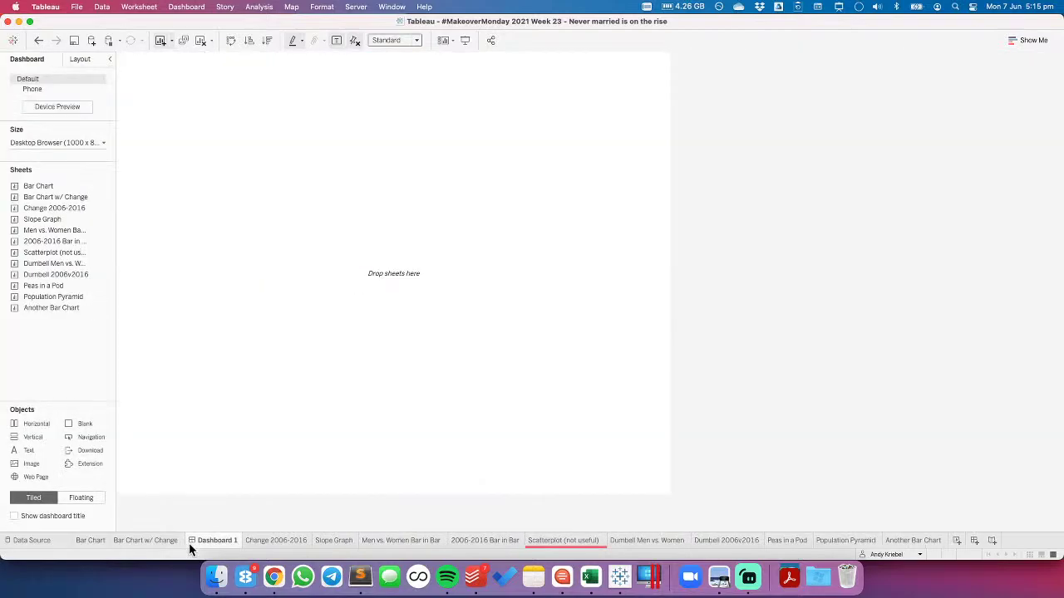
drag(76, 539, 75, 540)
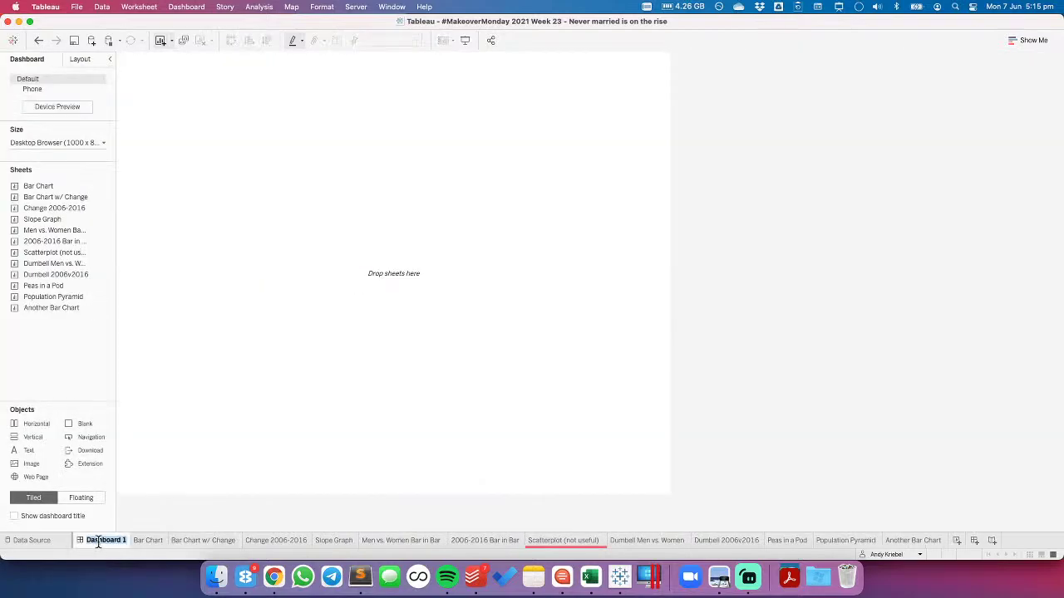
text(MM2021 W23)
key(Return)
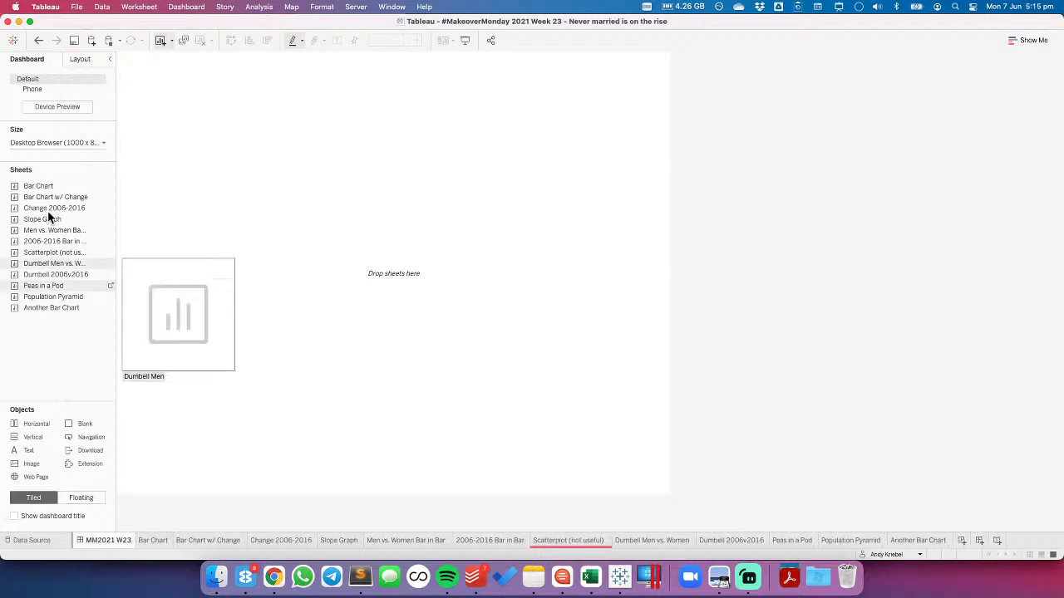
Set the dashboard size to Laptop Browser (800 x 600) and remove its phone layout
click(70, 142)
click(58, 214)
click(58, 213)
click(108, 214)
click(108, 213)
click(184, 439)
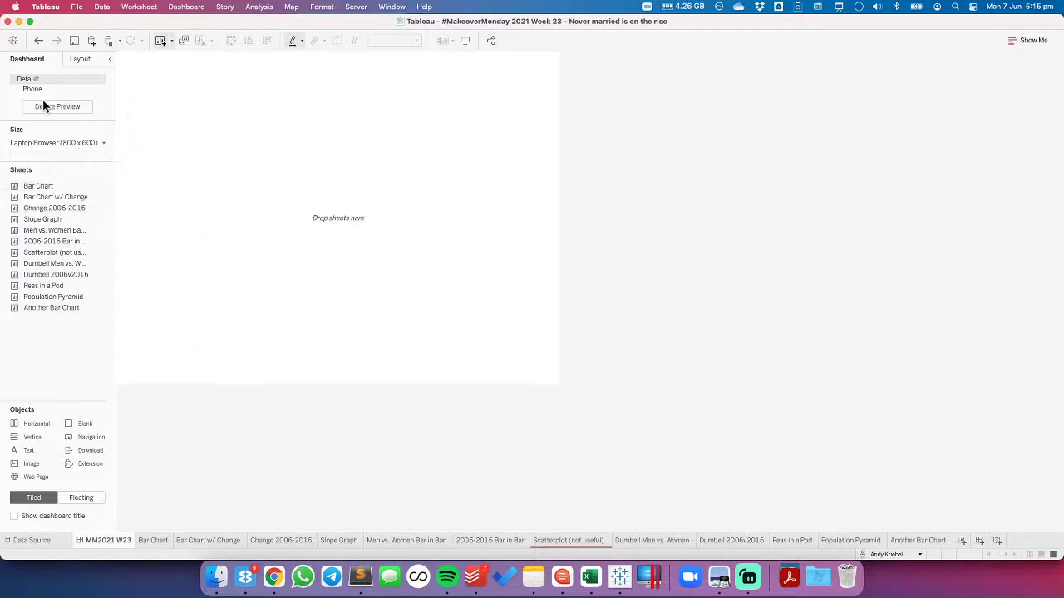
click(98, 89)
click(115, 121)
Add the Bar Chart w/ Change sheet to the dashboard as a floating item at x 0, y 0, sized 800 by 600
mouse_move(60, 275)
drag(54, 171, 185, 119)
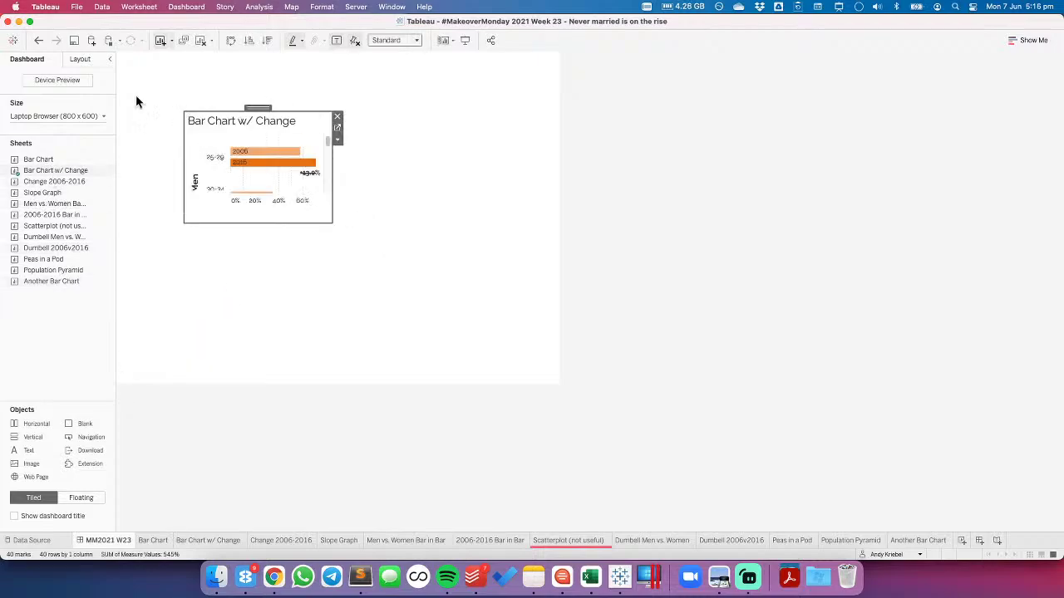
click(89, 60)
text(0)
key(Tab)
text(0)
key(Tab)
text(800)
key(Tab)
text(600)
key(Return)
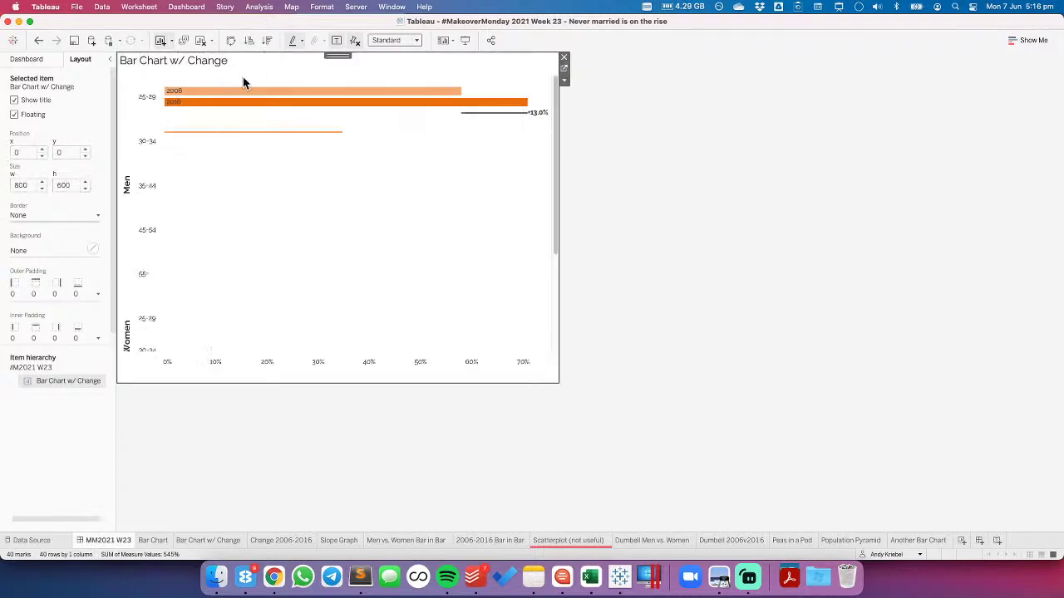
Fit the dashboard chart to Entire View and set its inner padding to 20 on all sides
click(388, 40)
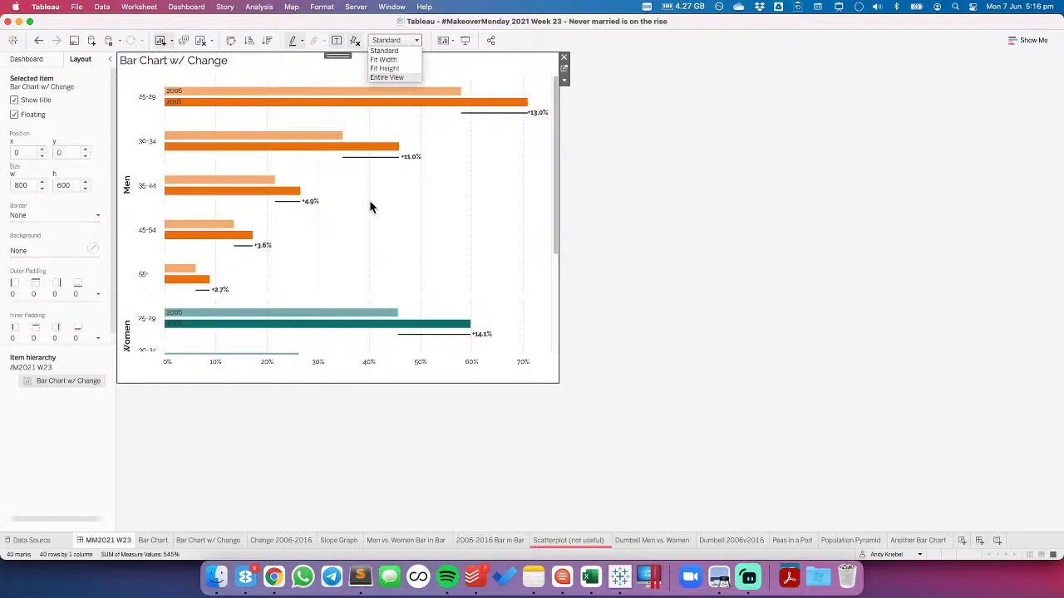
key(Return)
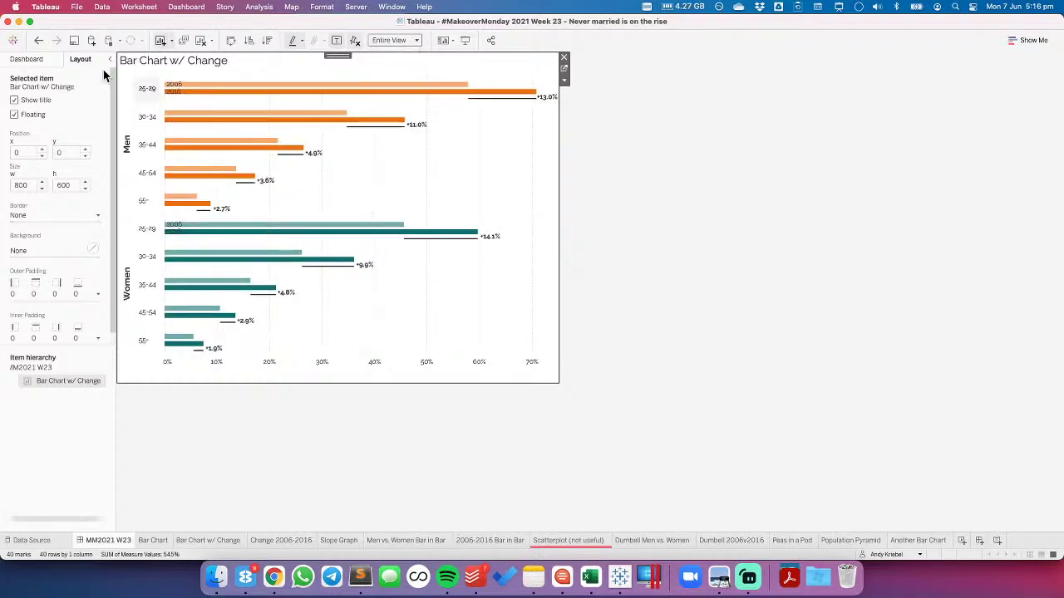
click(43, 58)
click(38, 116)
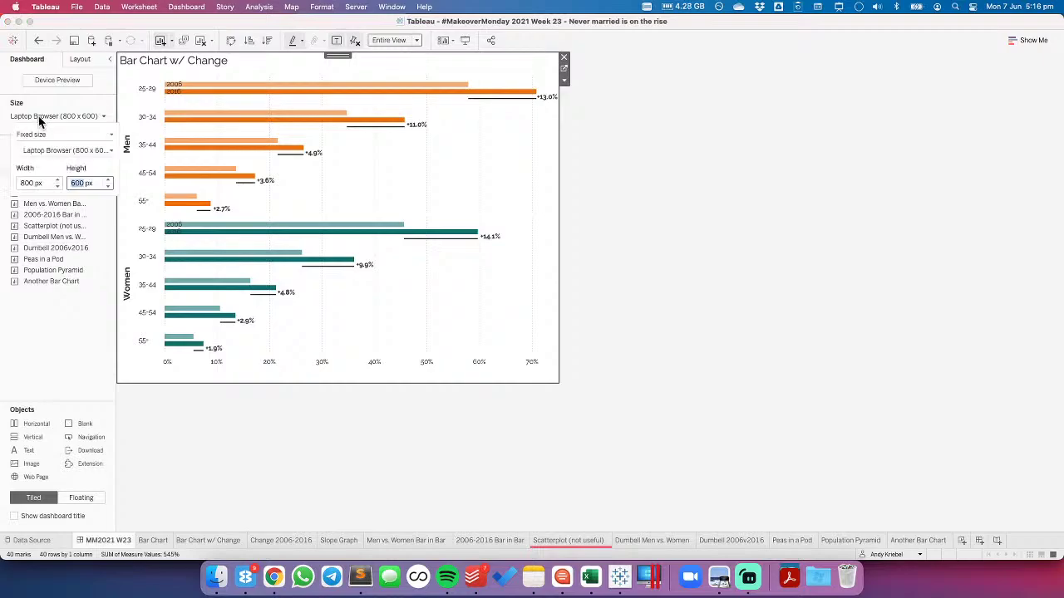
click(73, 58)
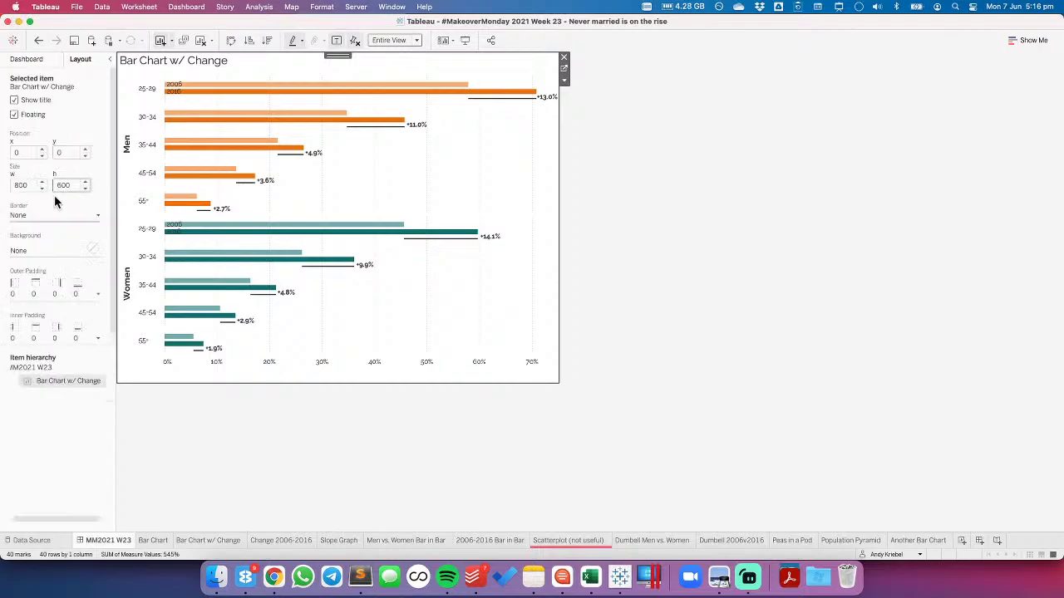
click(32, 338)
text(20)
key(Return)
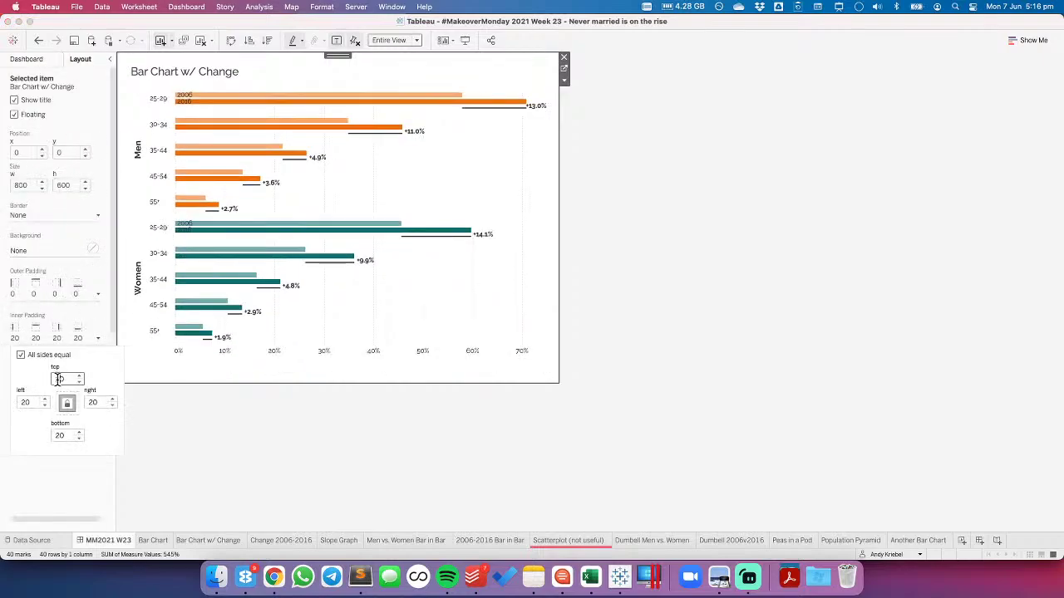
Increase the dashboard's height to 1000 px
click(27, 58)
click(55, 116)
click(74, 183)
text(800)
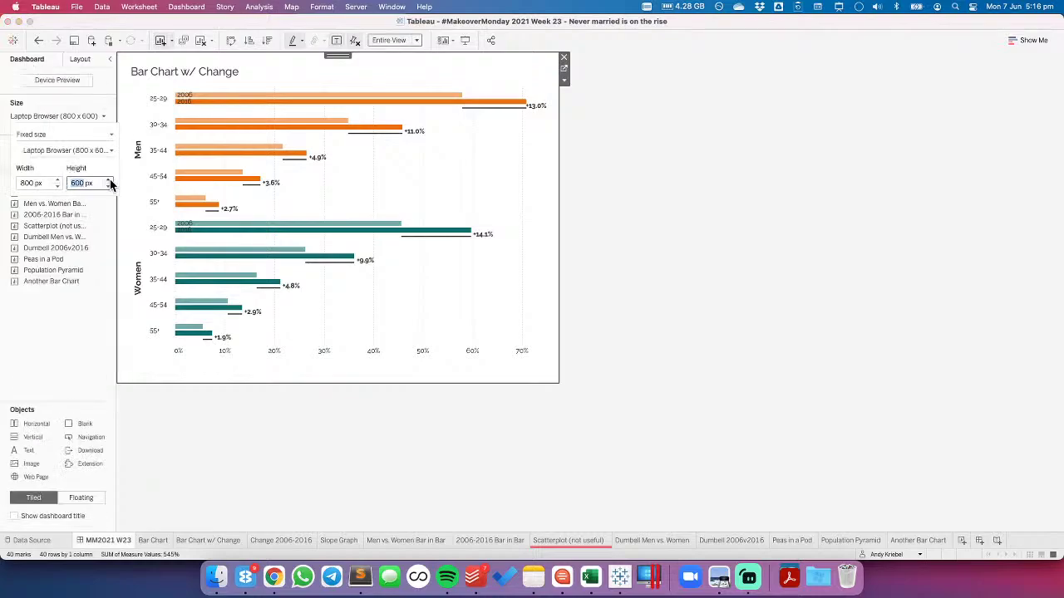
key(Return)
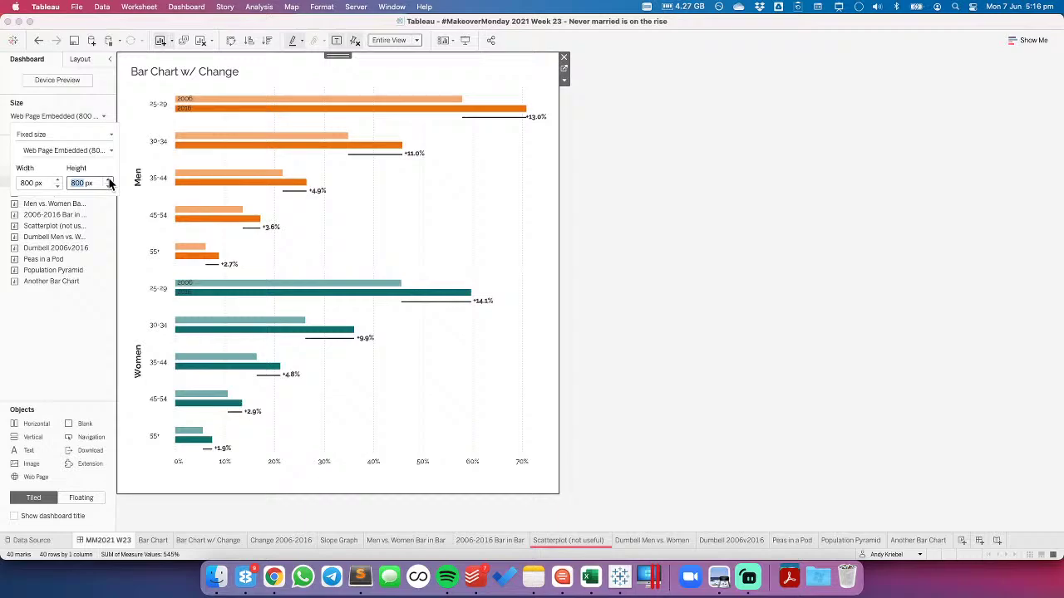
click(108, 179)
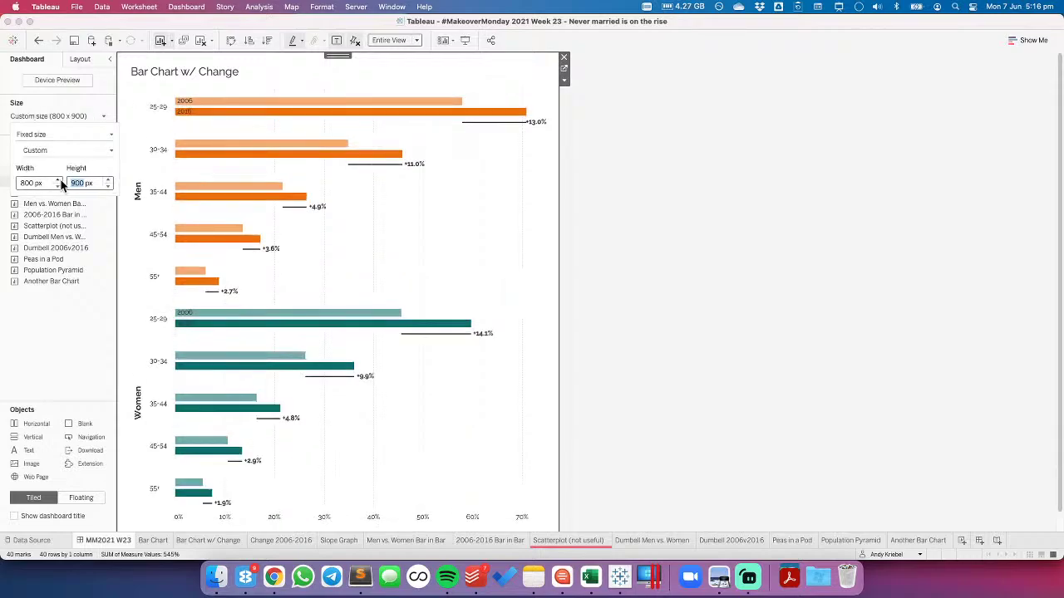
click(108, 180)
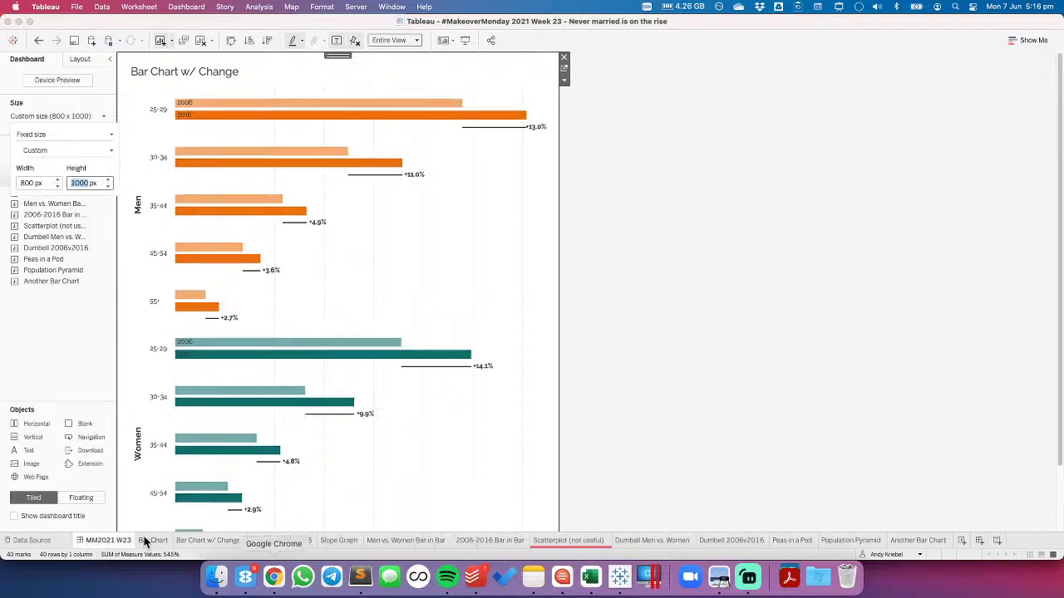
Make the Measure Values bars on the Bar Chart w/ Change sheet slightly thicker and check them on the dashboard
click(188, 540)
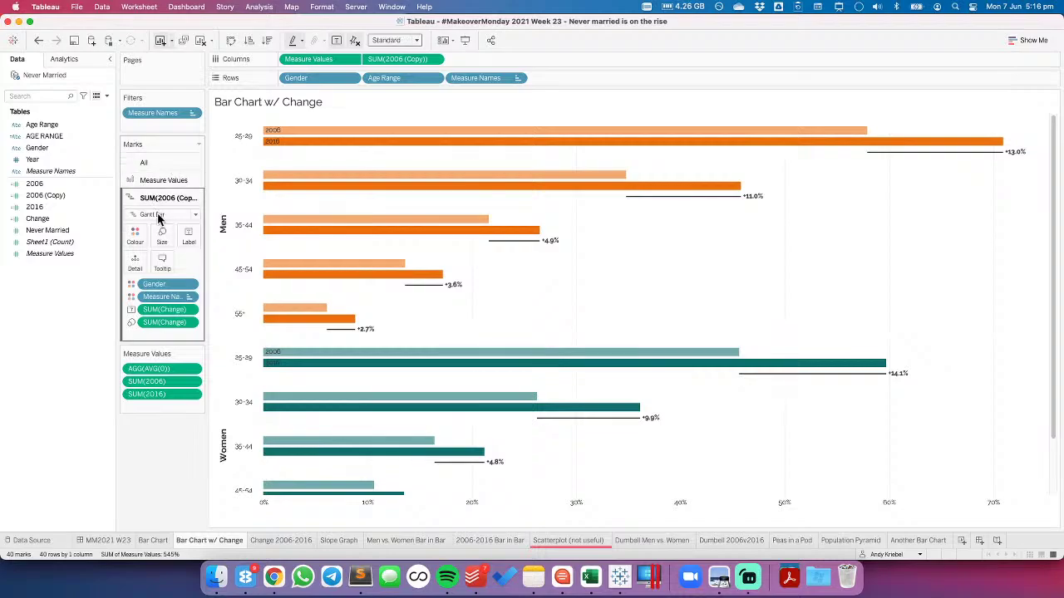
click(158, 181)
click(161, 218)
drag(227, 248, 238, 247)
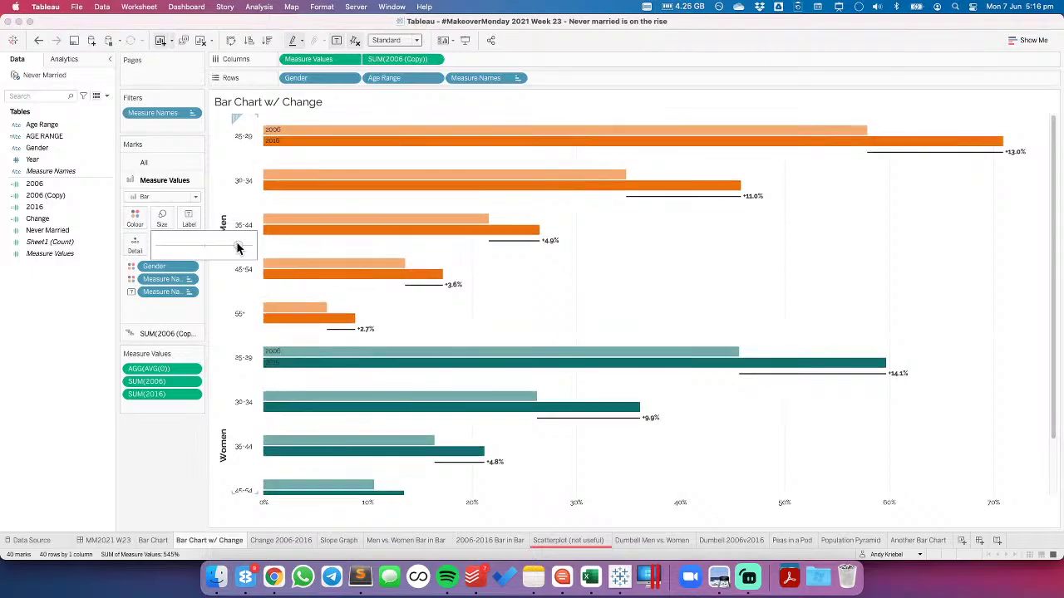
click(131, 540)
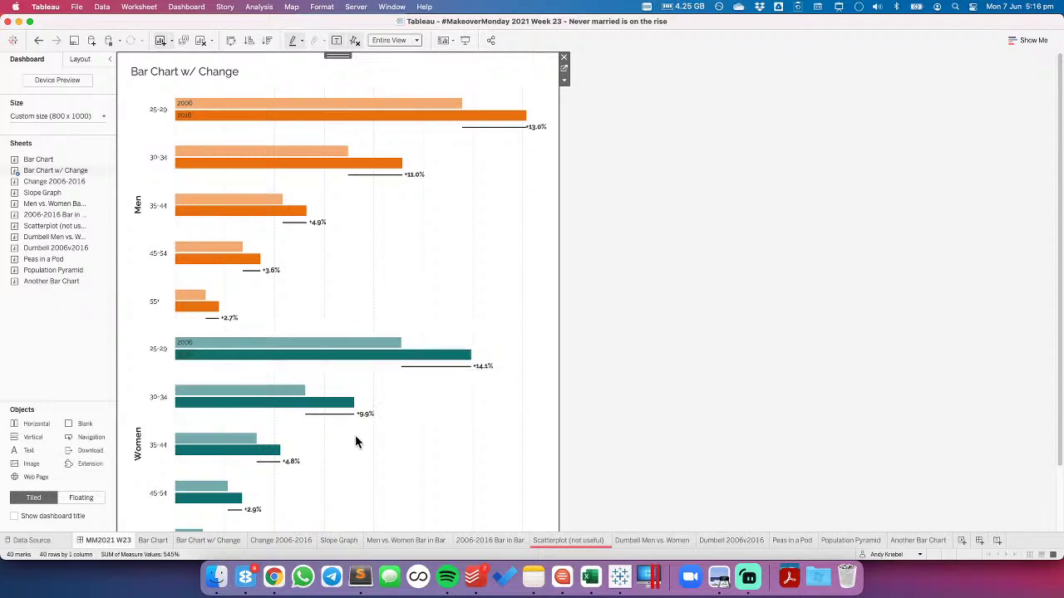
Set the font colour of the bars' year labels to Match Mark Colour and check the dashboard
click(203, 542)
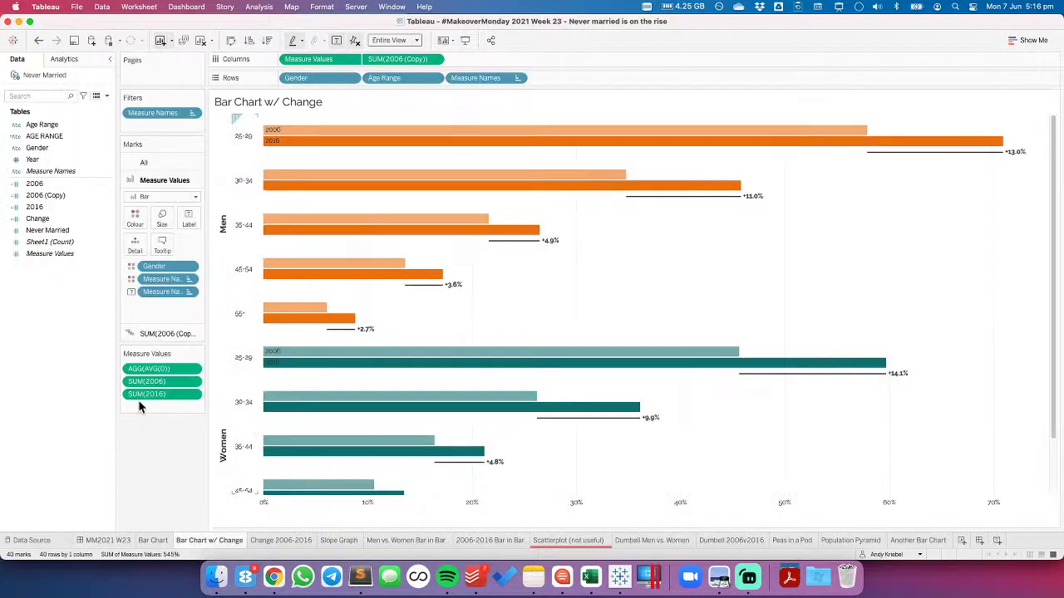
click(188, 218)
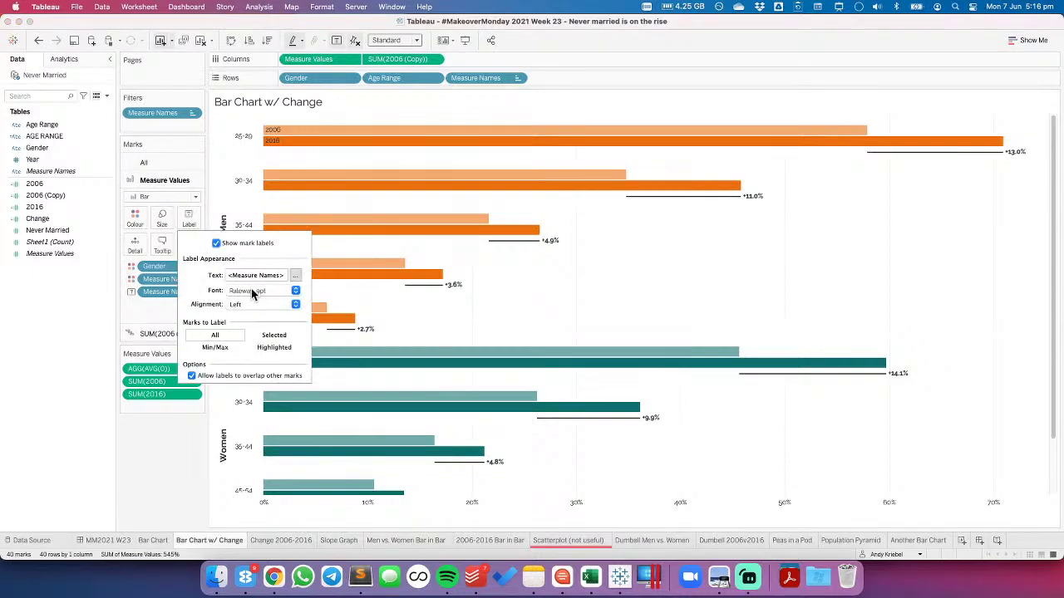
click(258, 293)
click(271, 364)
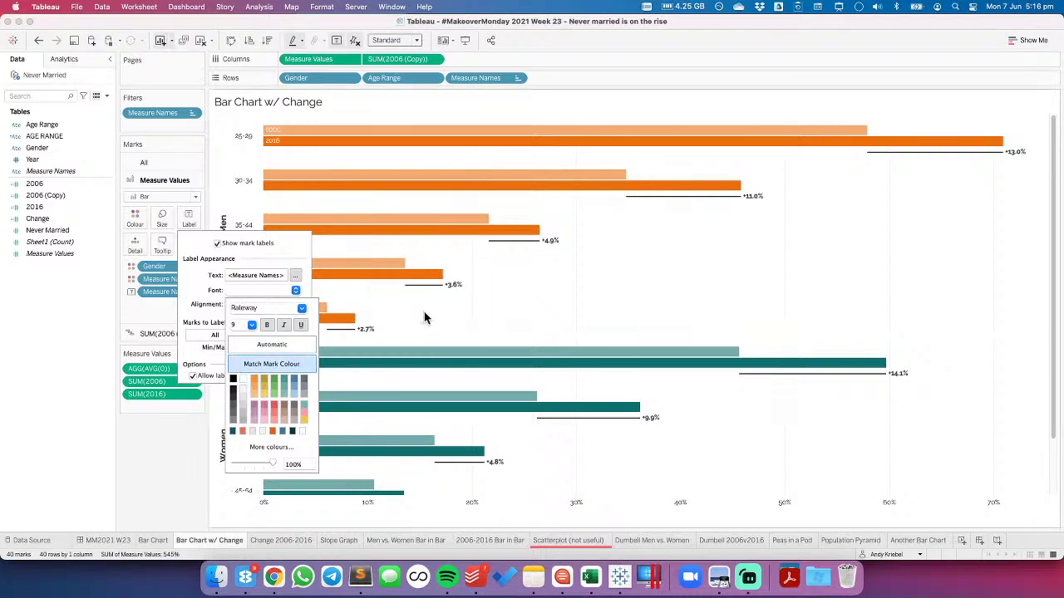
click(109, 541)
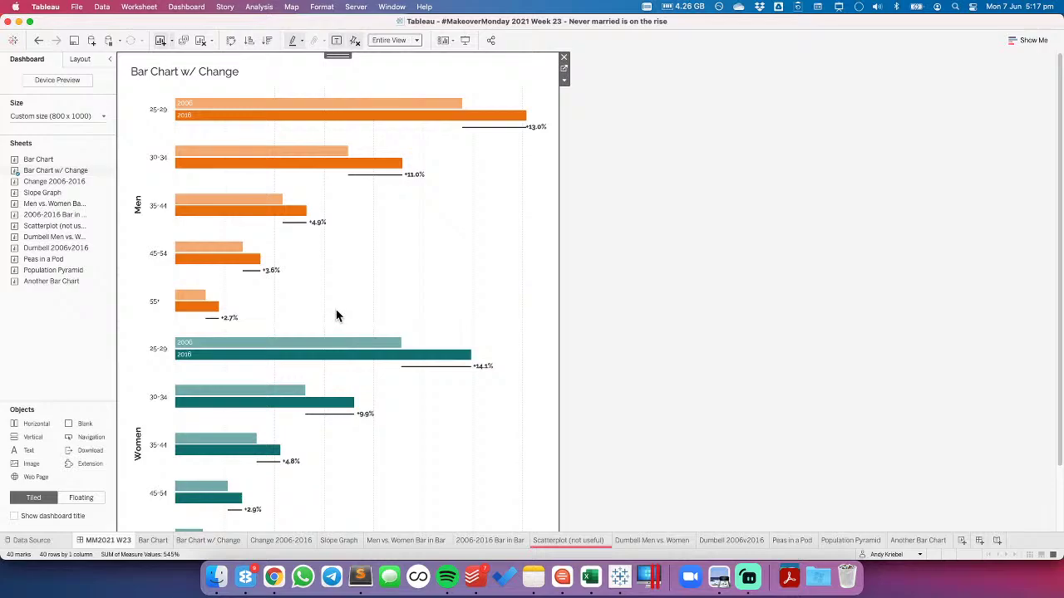
Fine-tune the size of the Measure Values bars on the chart sheet and review the whole dashboard
click(205, 545)
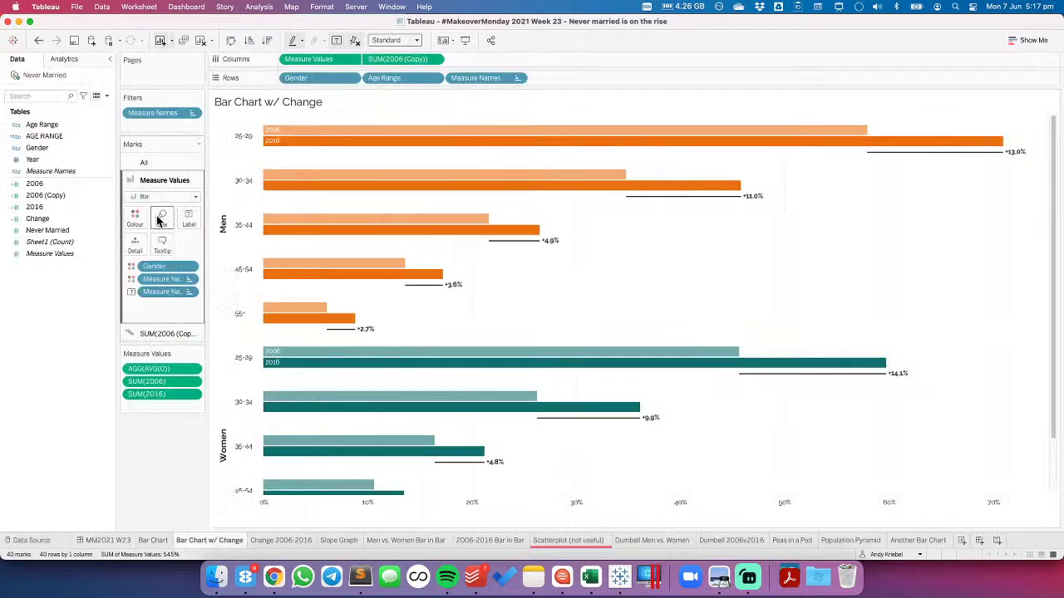
click(161, 214)
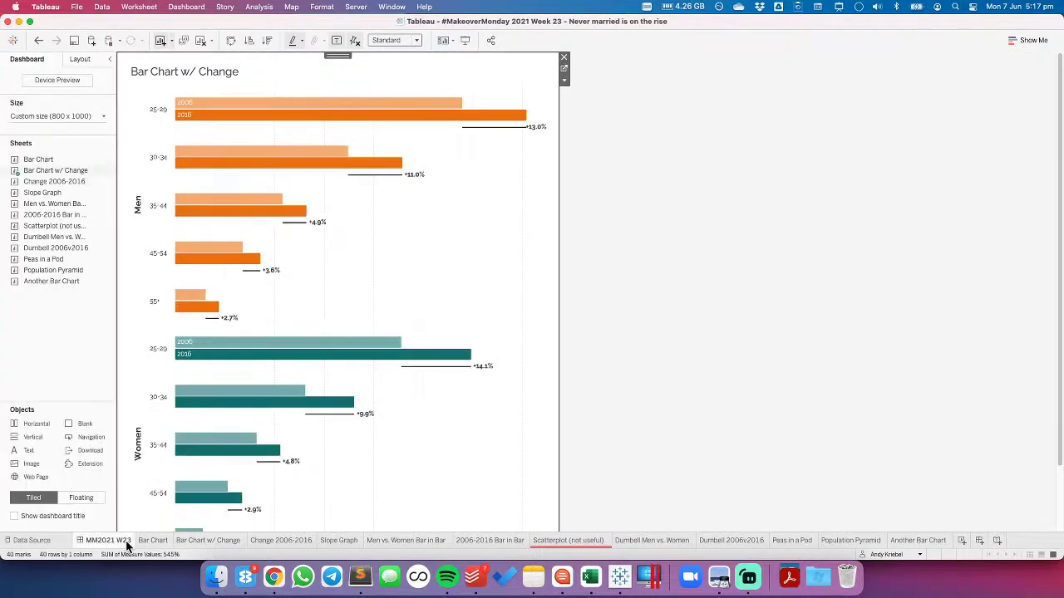
click(125, 541)
scroll(465, 286, down, 5)
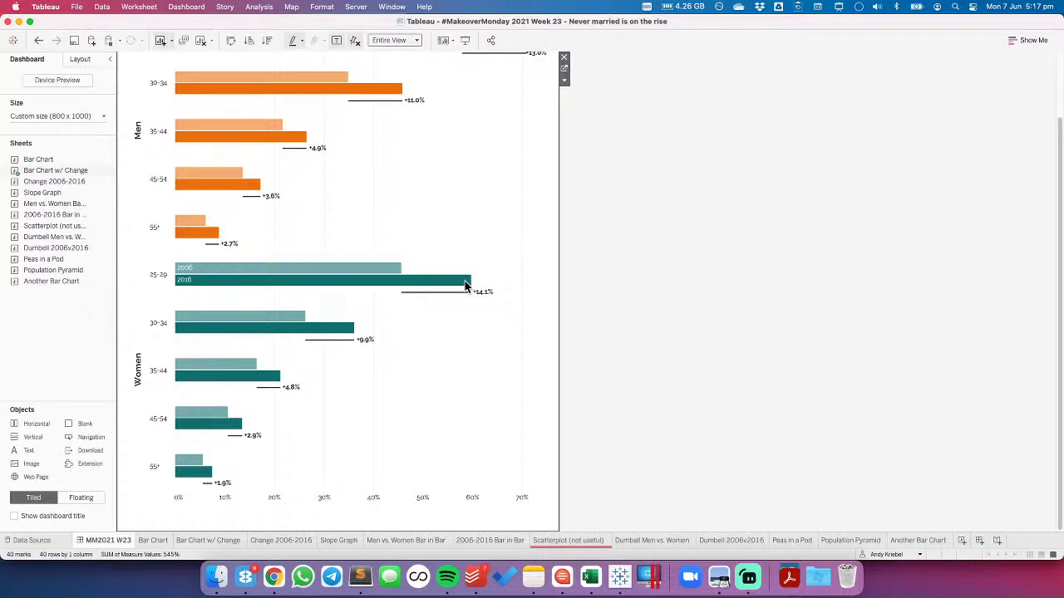
scroll(465, 286, up, 5)
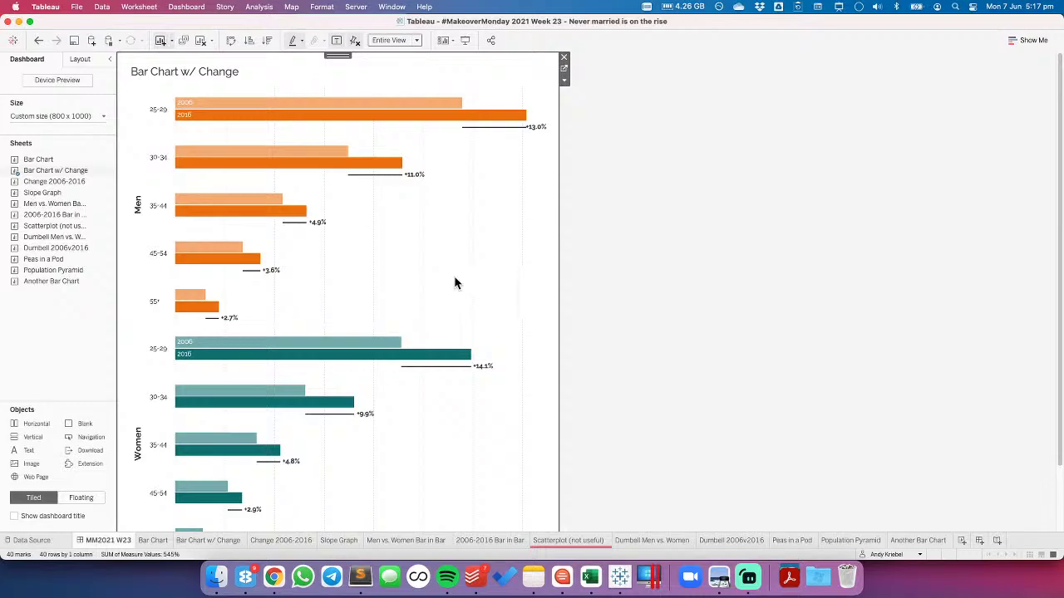
Replace the chart title's sheet-name placeholder on the dashboard with "ACROSS ALL AGE GROUPS, THE PERCENTAGE OF NEVER MARRIED"
double_click(260, 76)
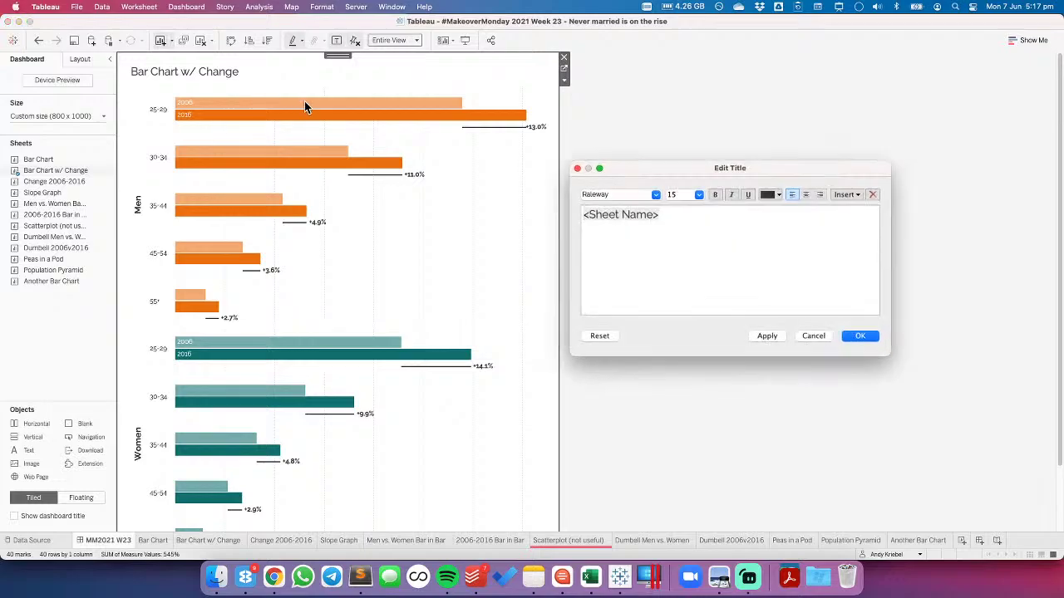
key(super+a)
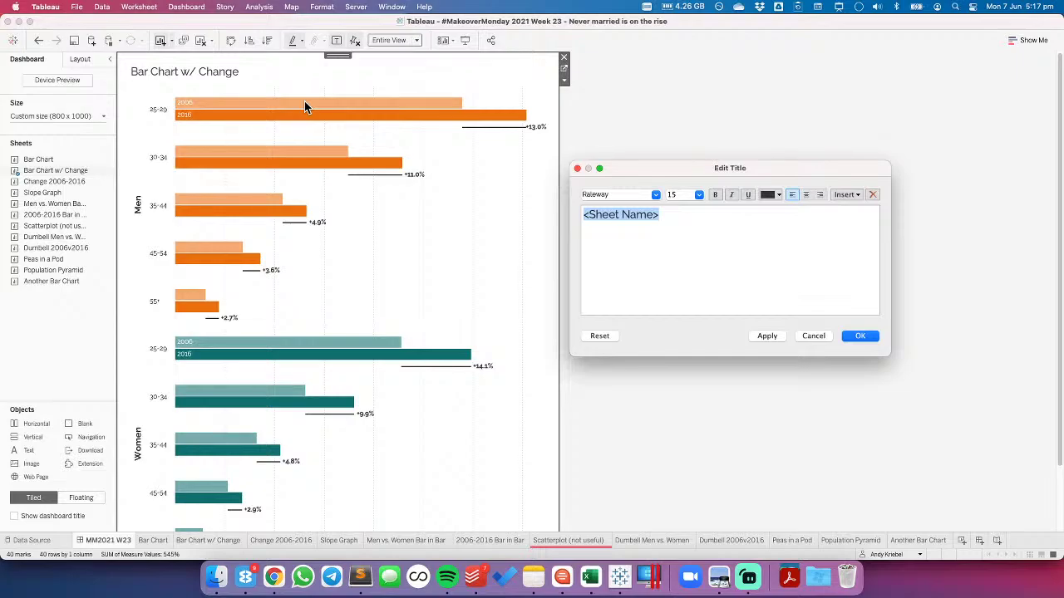
text(For)
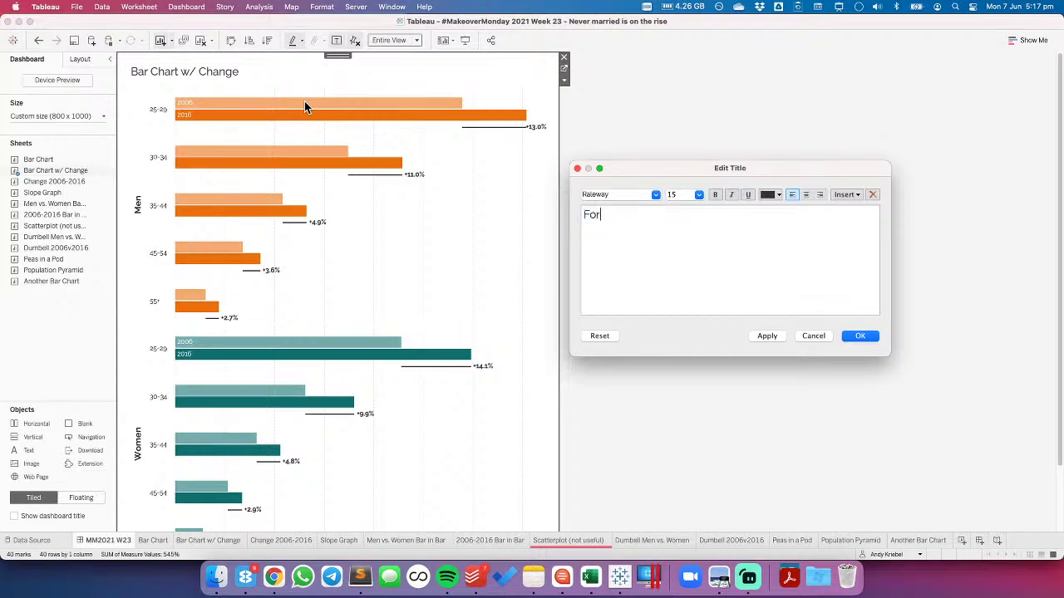
key(BackSpace)
text(ACROSS ALL AGE GROUPS)
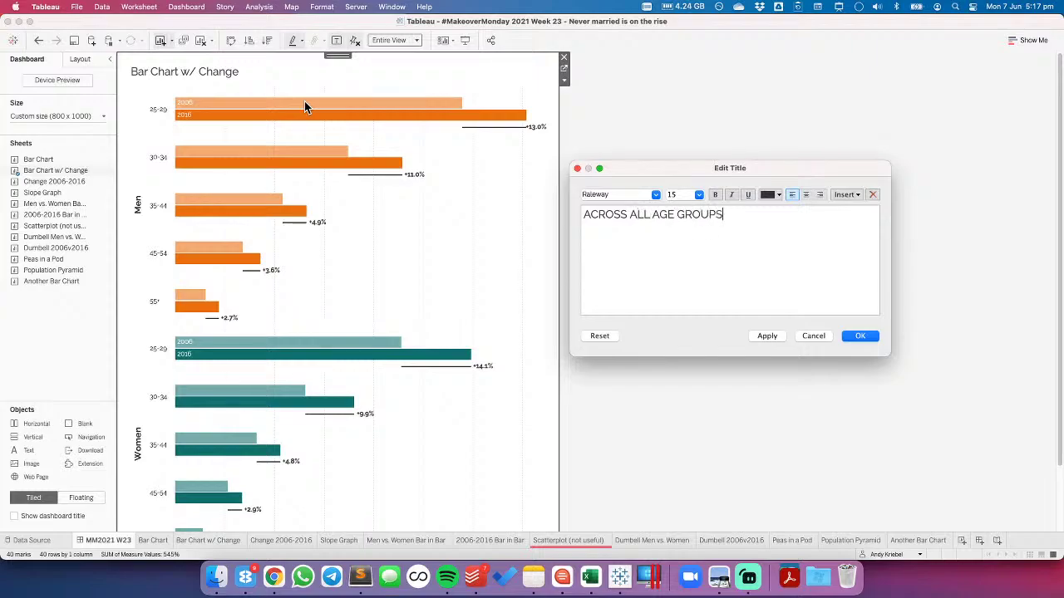
text(, THE )
text(NU)
key(BackSpace)
key(BackSpace)
text(PERCENTAGE OF NEVER MARRIES)
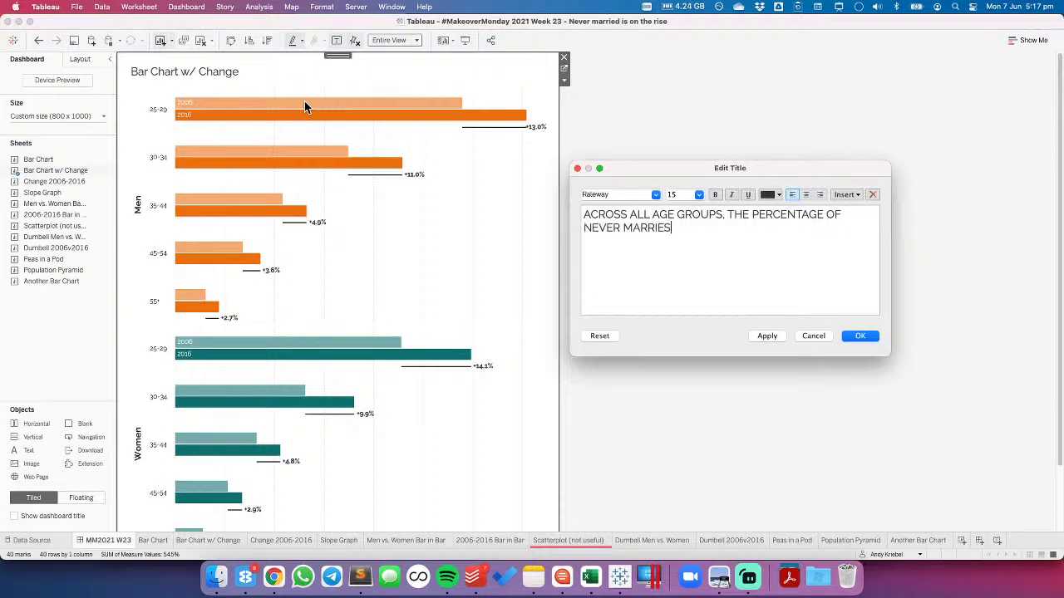
text( H)
key(BackSpace)
key(BackSpace)
key(BackSpace)
Insert "FOR BOTH WOMEN AND MEN," at the beginning of the chart title
click(723, 215)
text(FO)
text(R ME)
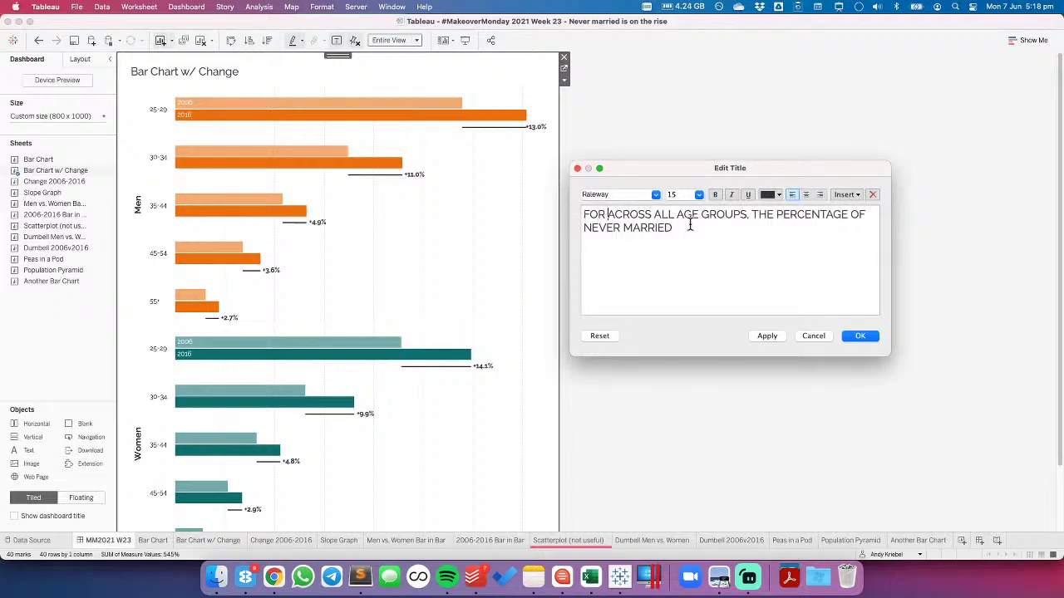
key(BackSpace)
key(BackSpace)
text(BOTH )
text(WOMEN AND)
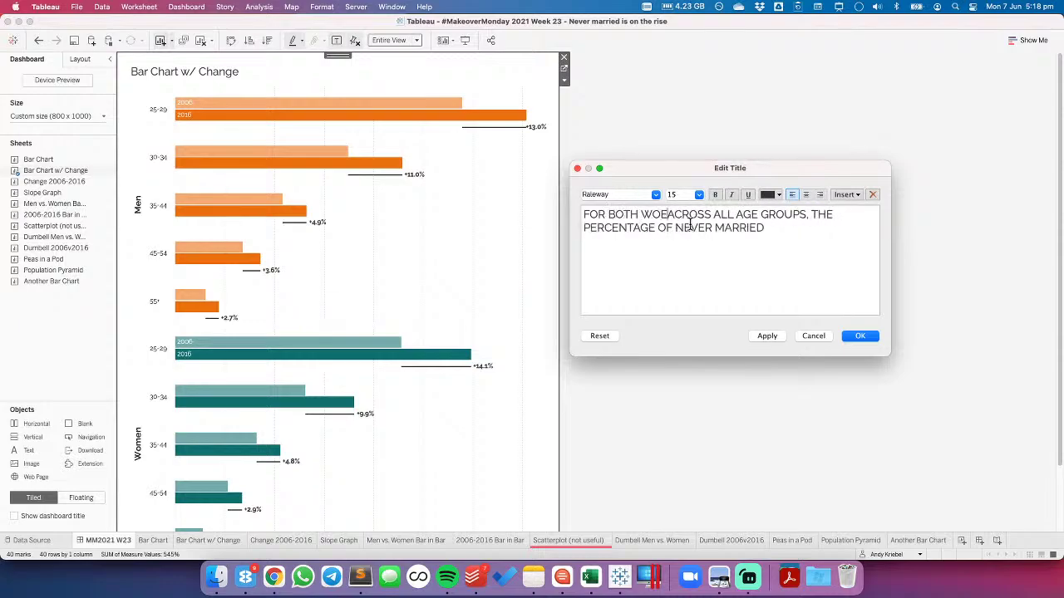
text( MEN)
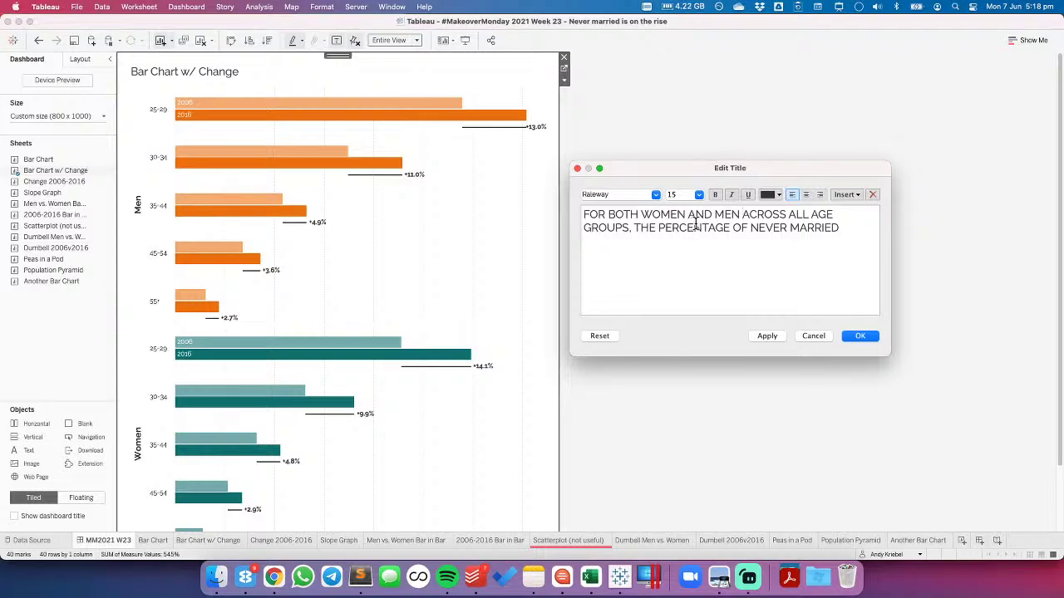
key(BackSpace)
text(,)
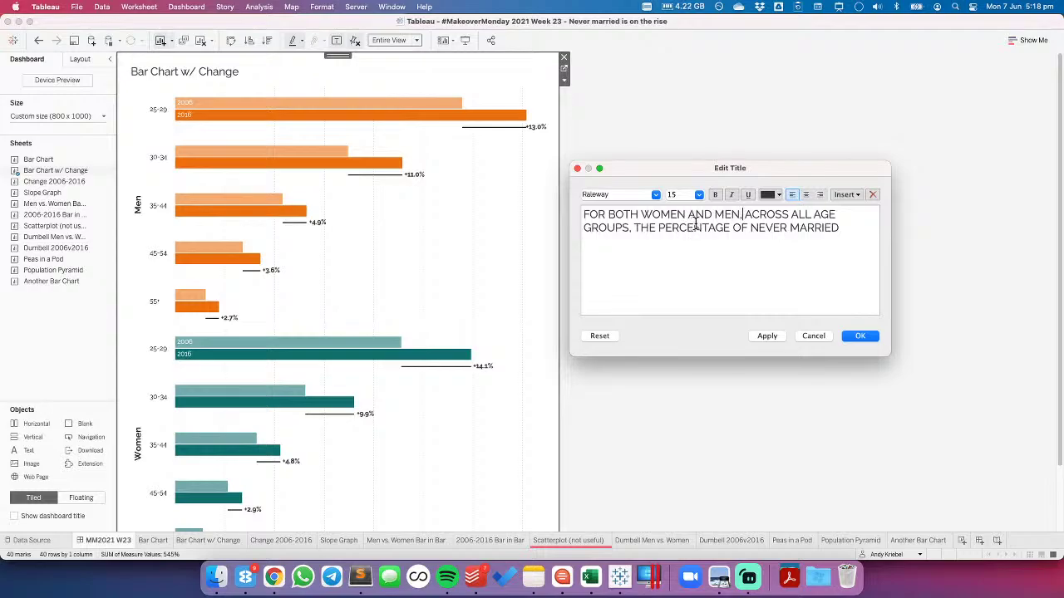
End the chart title with "HAS INCREASED FROM 2006 TO 2016", apply it and select the word WOMEN
click(844, 228)
text(HAS INCREASED)
text( FROM 200)
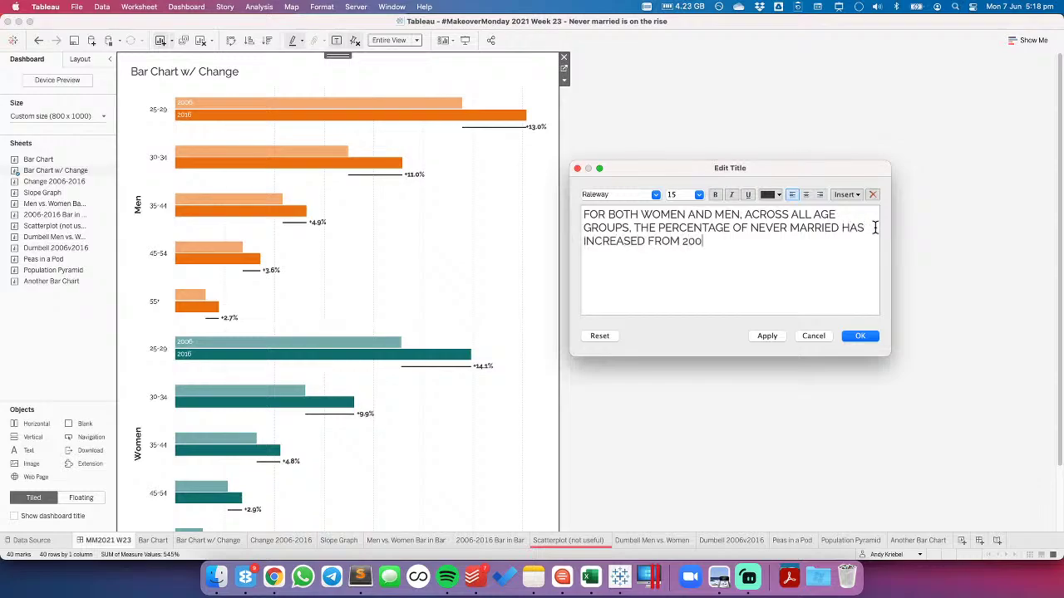
text(6 TO 201)
key(BackSpace)
key(BackSpace)
text(01)
click(765, 334)
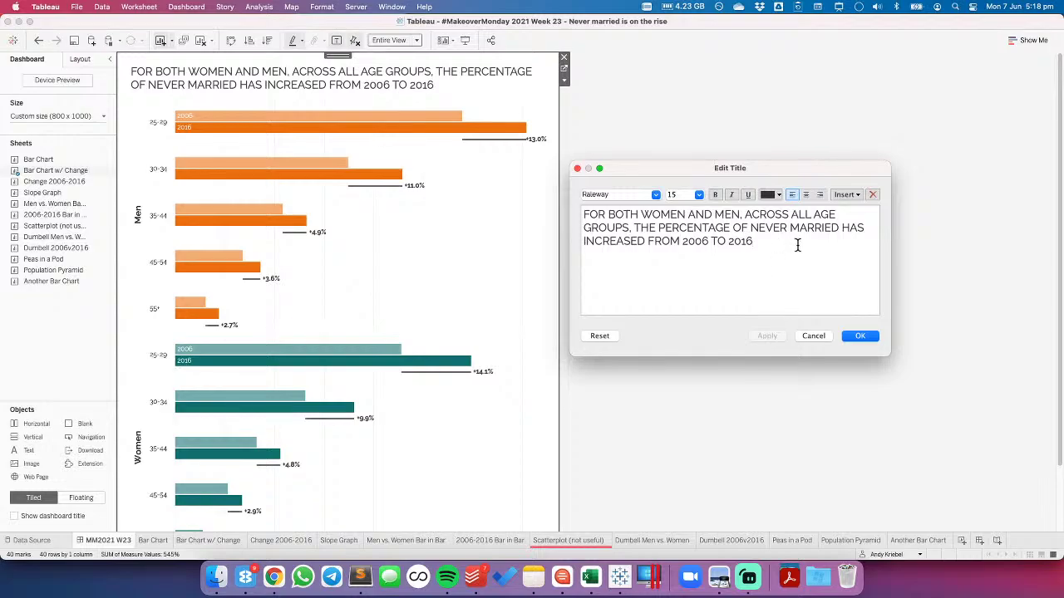
key(Return)
double_click(652, 215)
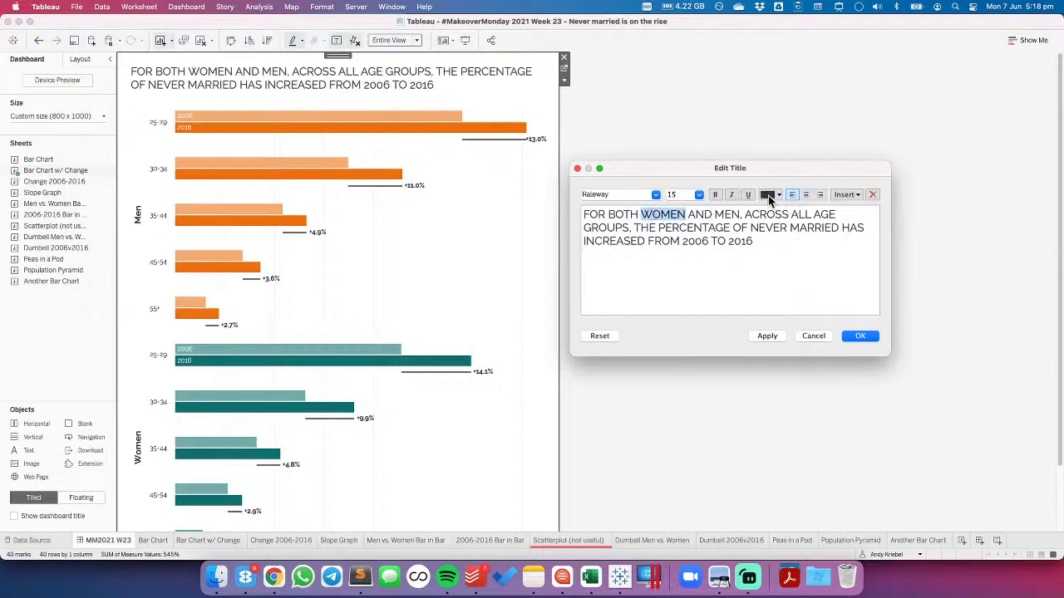
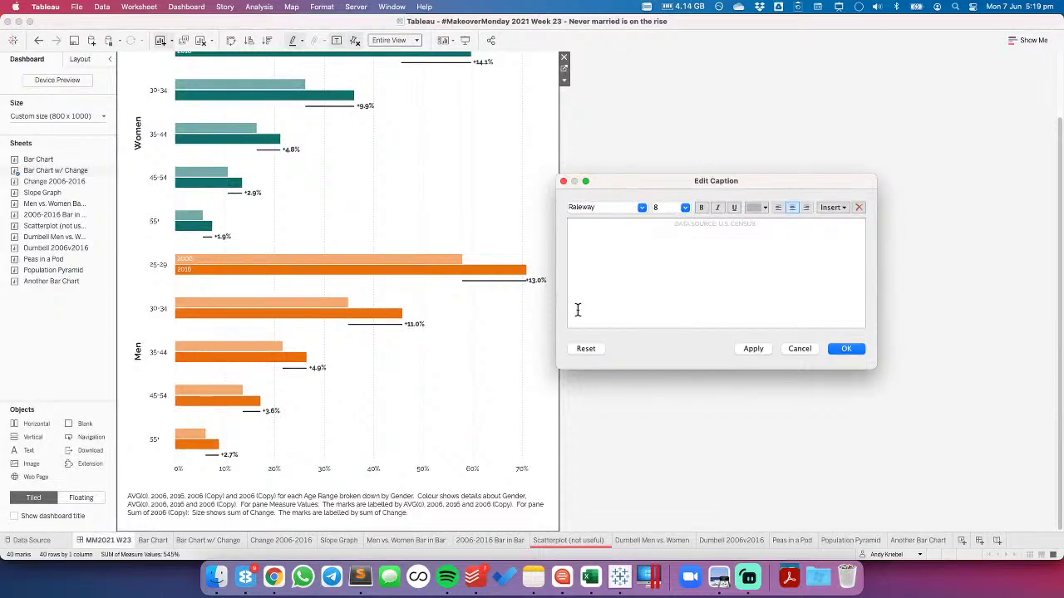
Complete the chart caption with U.S. CENSUS as the data source and a "CREATED BY" credit giving the author's name and handle
text(CENSUS - CREATED BY: ANDY KRIEBEL | @VIZWIZBI)
click(843, 349)
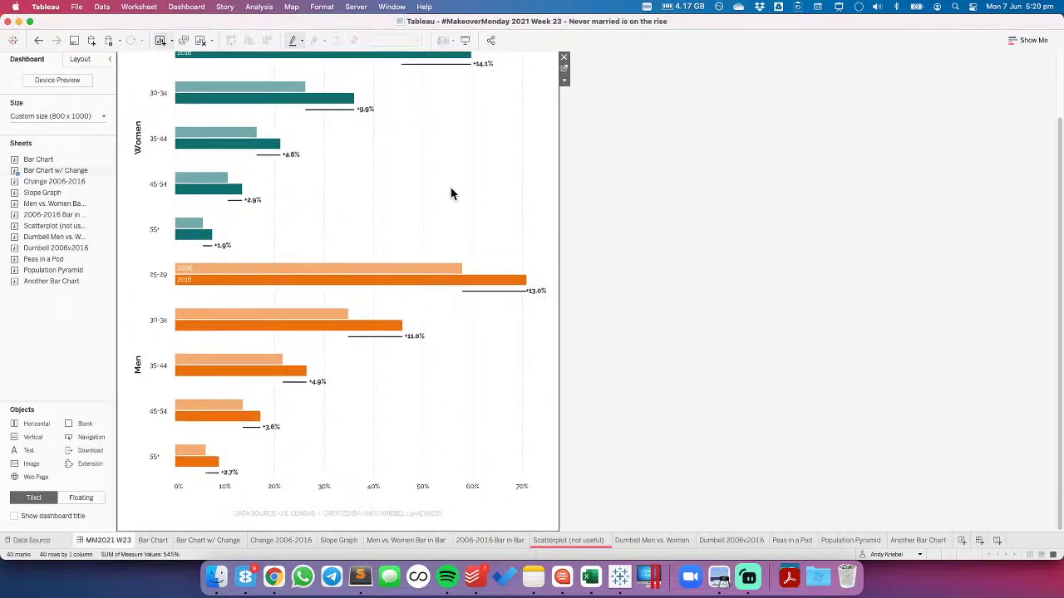
Set the font size of the years 2006 and 2016 in the chart title to 18
scroll(442, 214, up, 3)
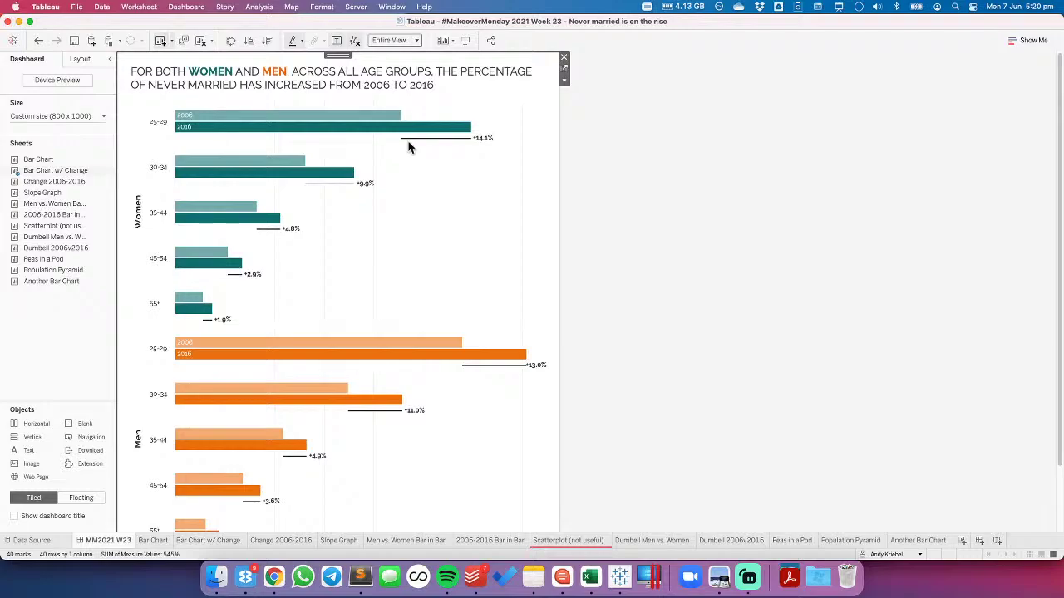
double_click(404, 85)
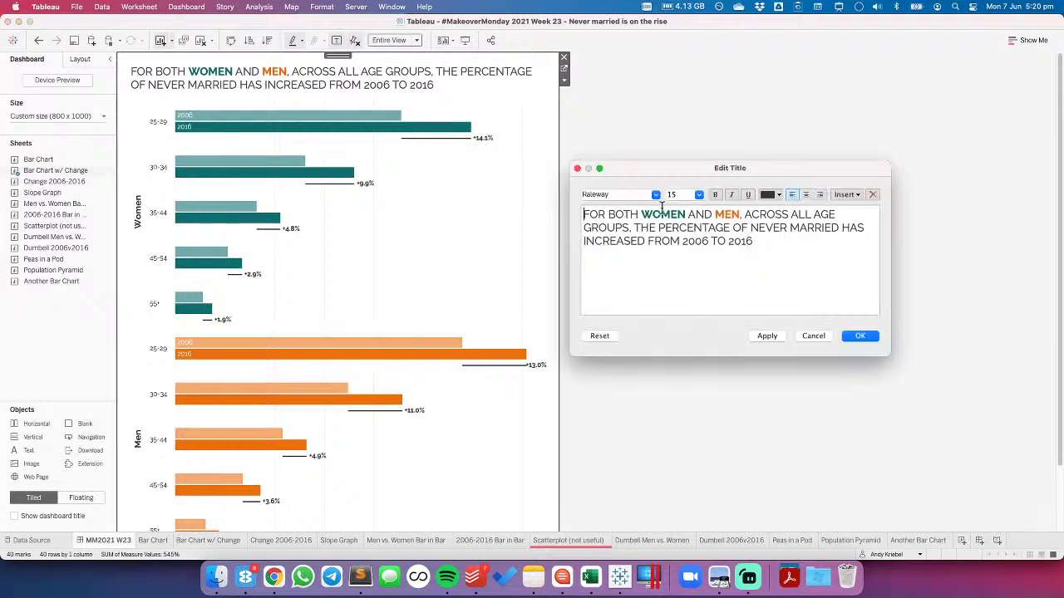
double_click(701, 241)
click(698, 194)
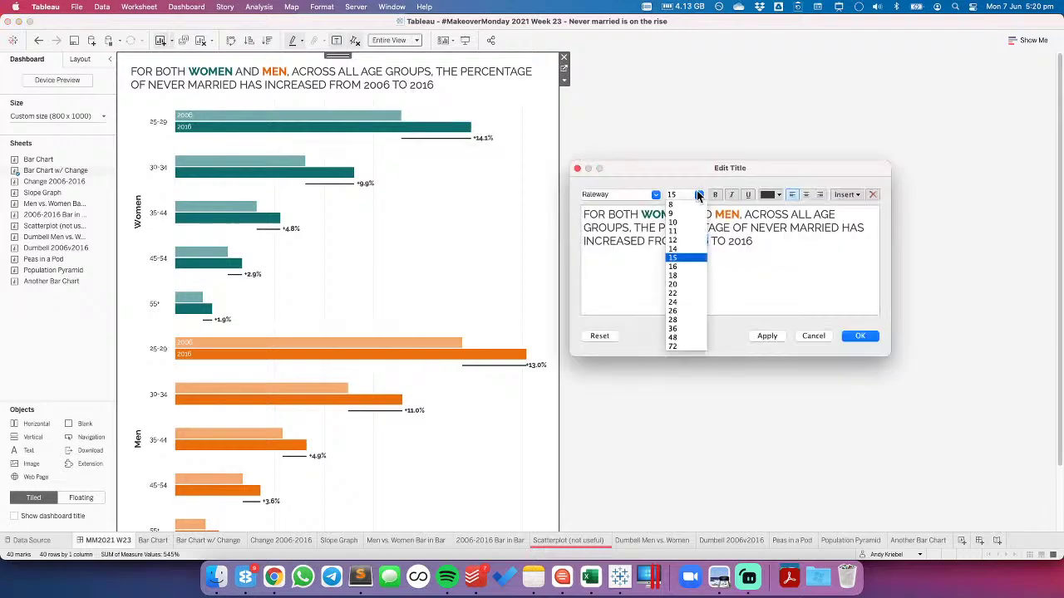
click(688, 267)
double_click(741, 241)
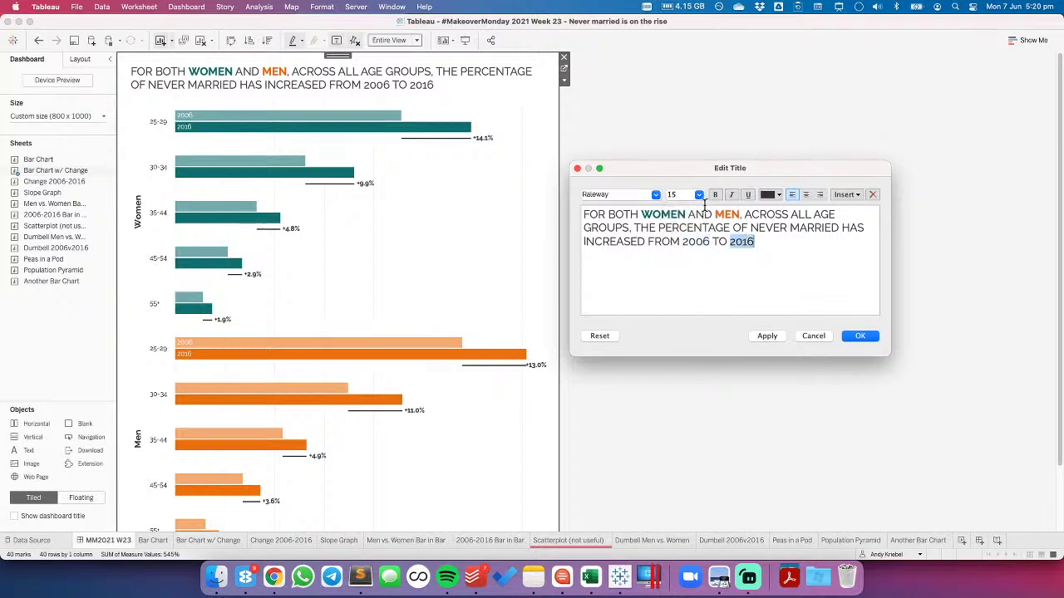
click(699, 194)
click(694, 275)
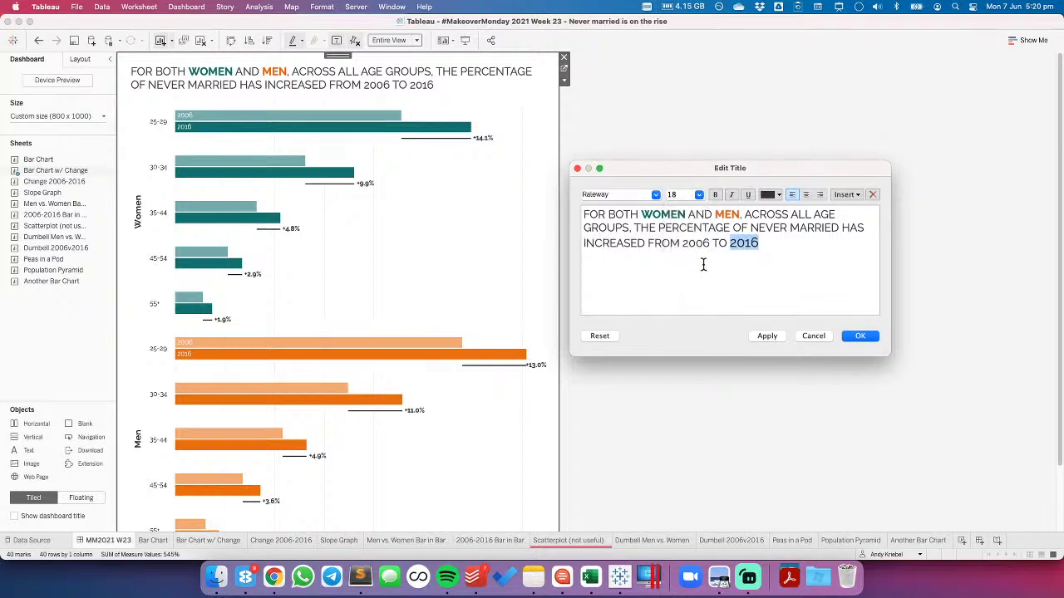
double_click(695, 242)
click(698, 194)
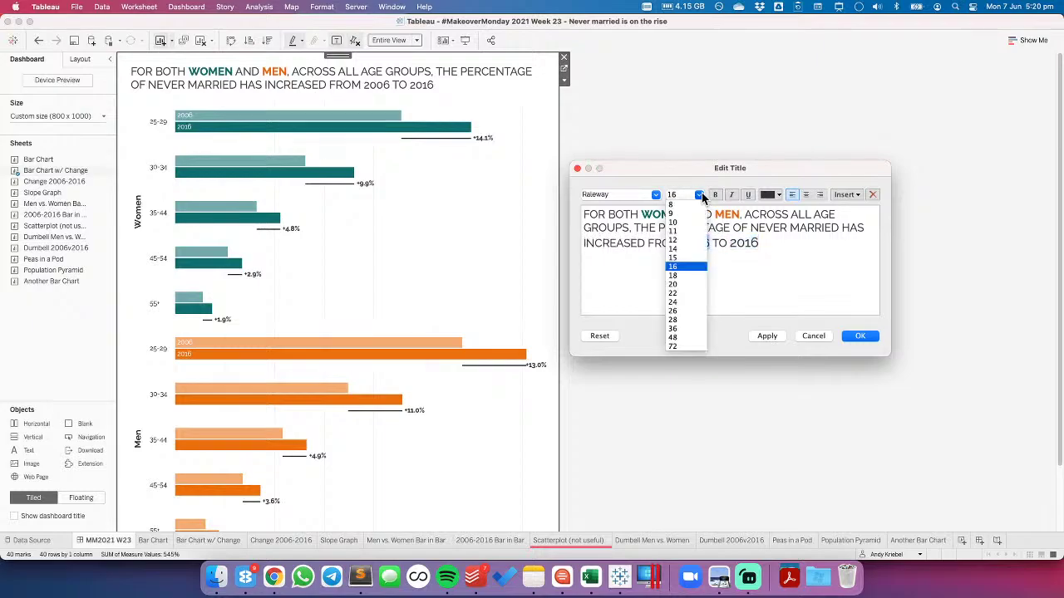
click(686, 276)
click(764, 336)
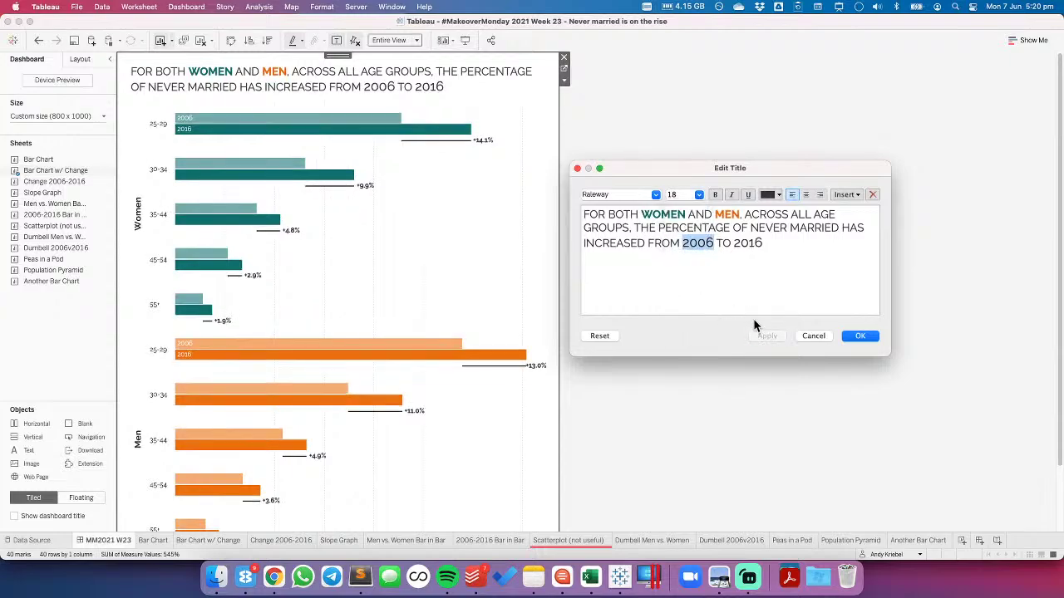
click(858, 336)
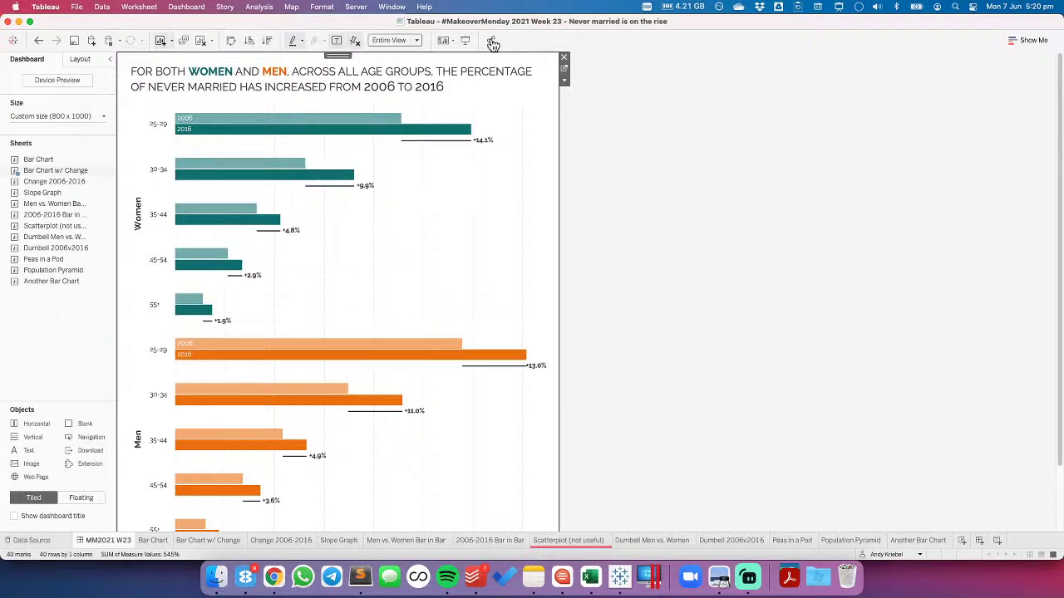
Try removing AGG(AVG(0)) from Measure Values on the Bar Chart w/ Change sheet, check the dashboard and undo the removal
click(565, 75)
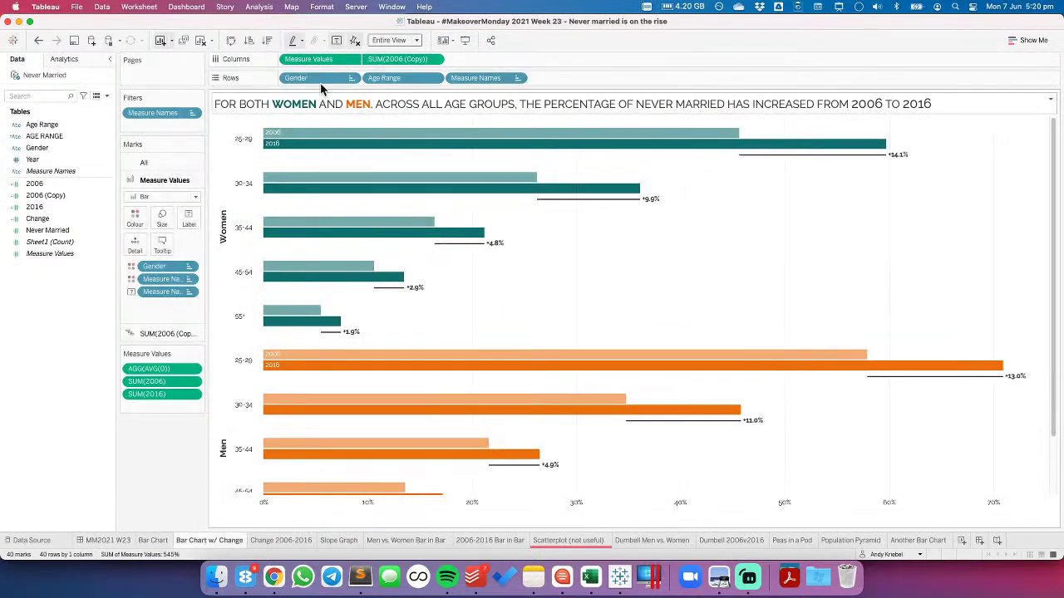
drag(155, 370, 157, 467)
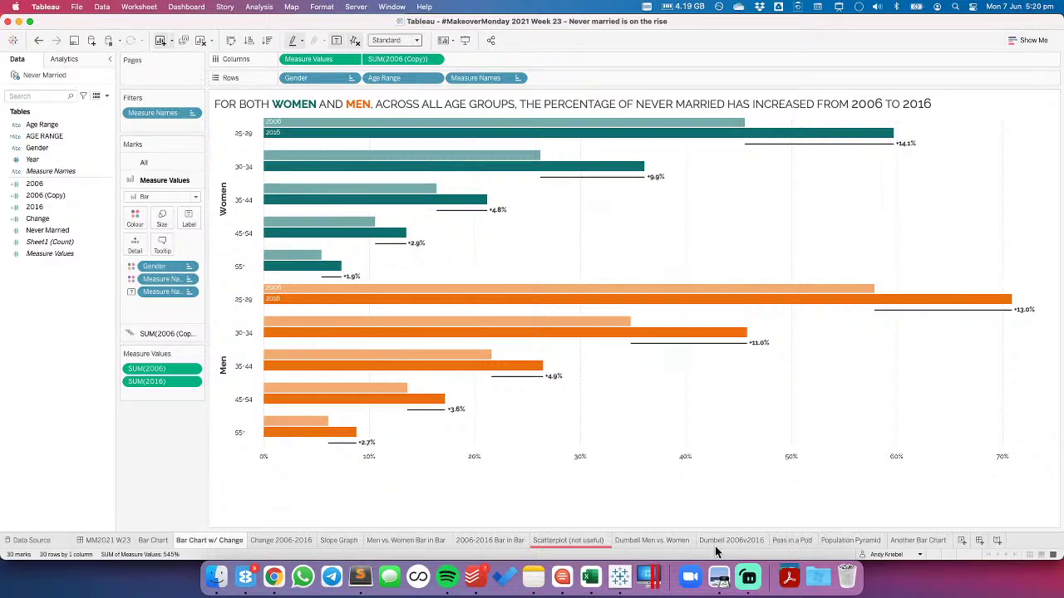
click(94, 546)
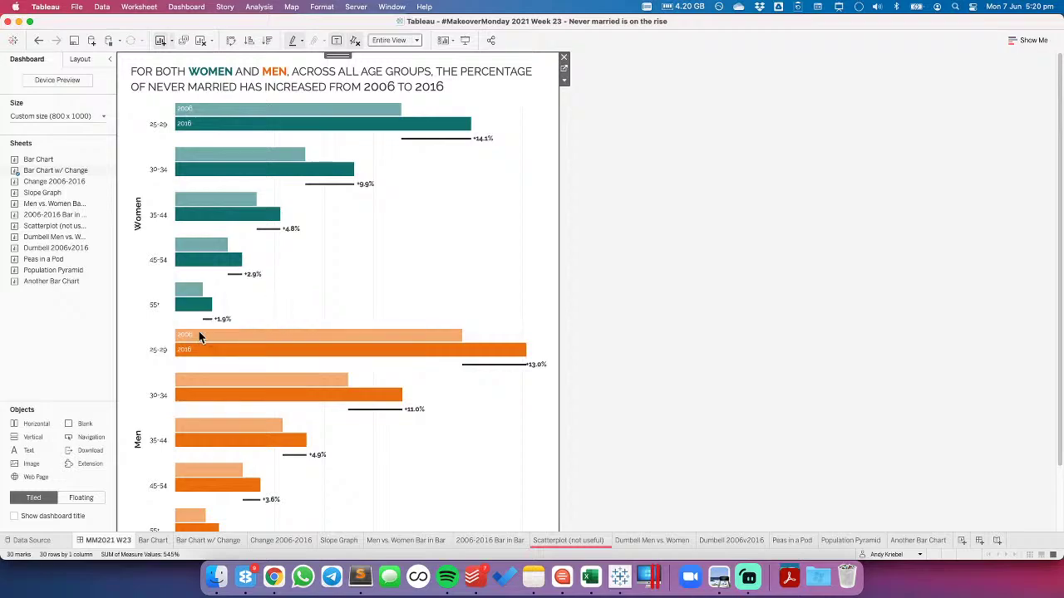
mouse_move(200, 331)
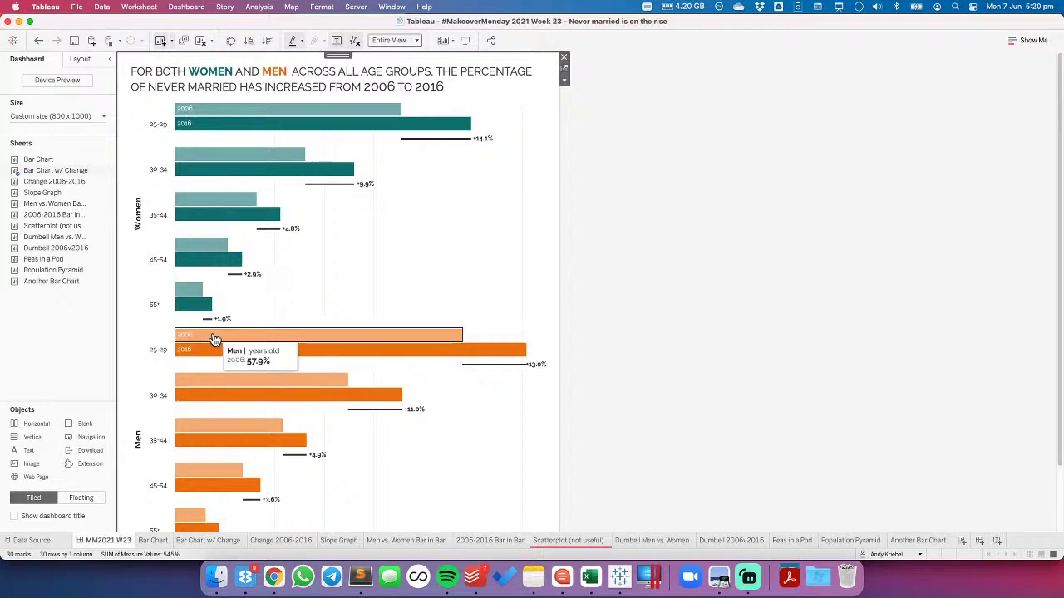
click(38, 40)
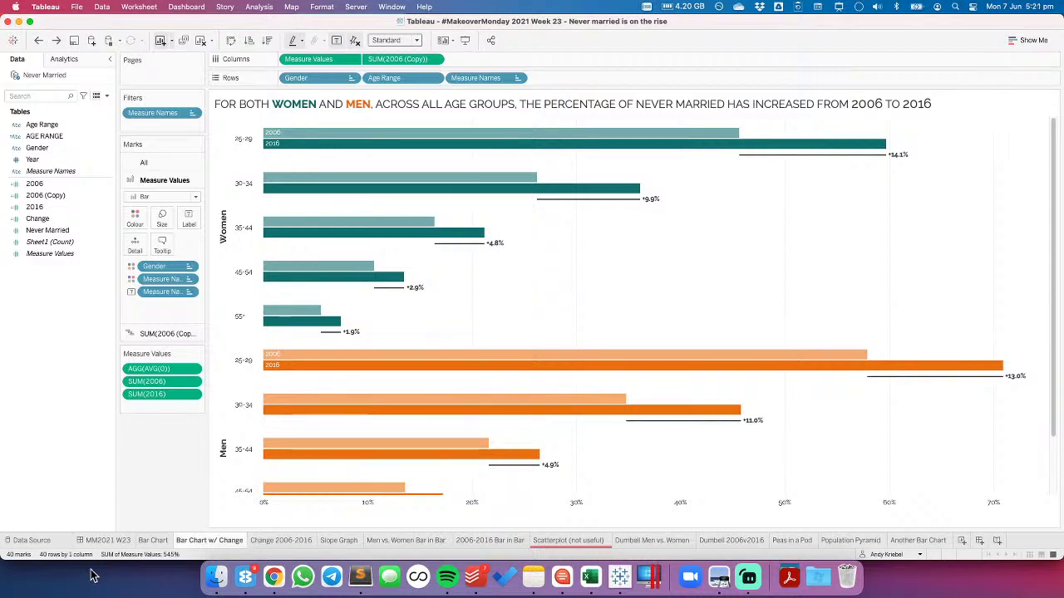
Insert the Age Range field before "years old" in the tooltip of the Measure Values bars on the Bar Chart w/ Change sheet
click(114, 541)
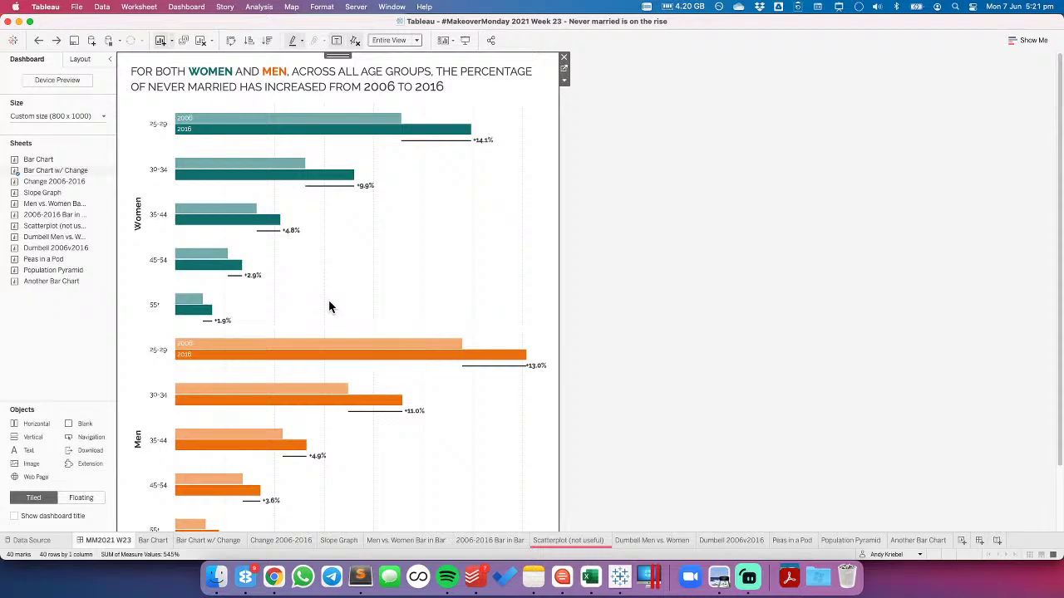
mouse_move(209, 119)
click(563, 68)
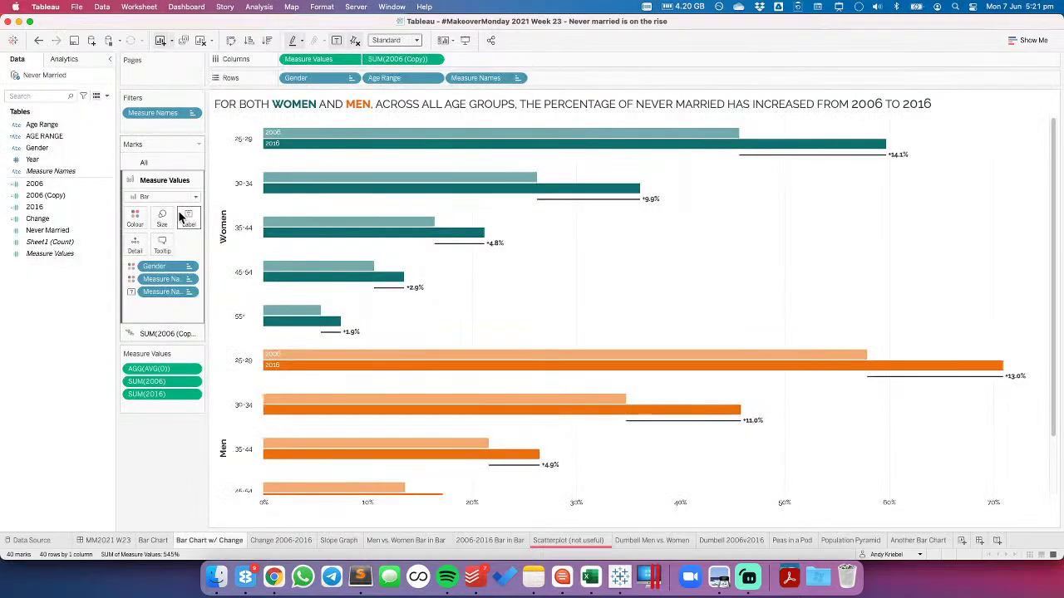
click(165, 245)
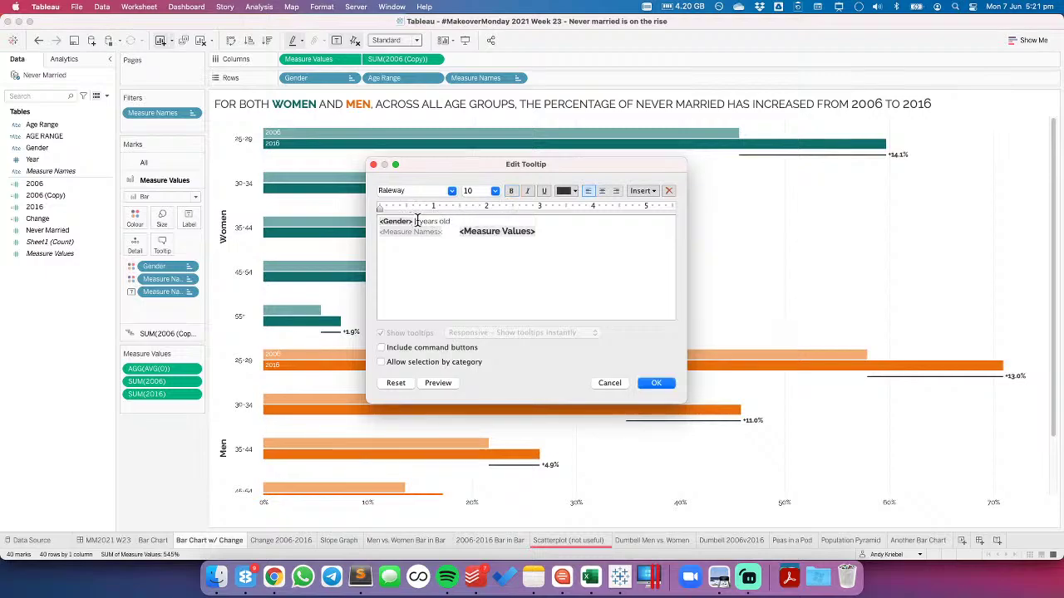
click(417, 221)
click(642, 190)
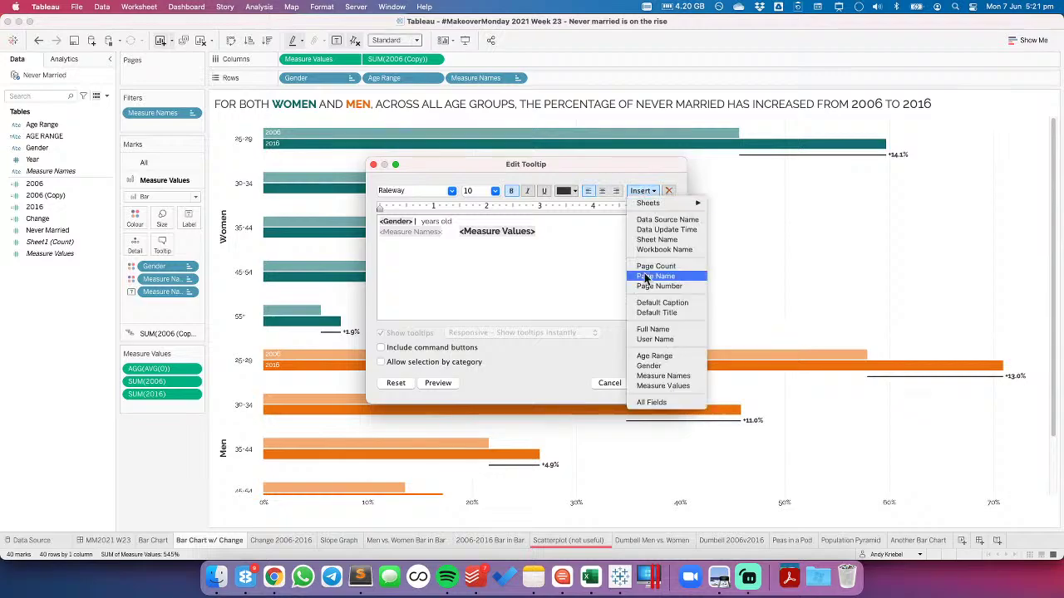
click(654, 356)
key(BackSpace)
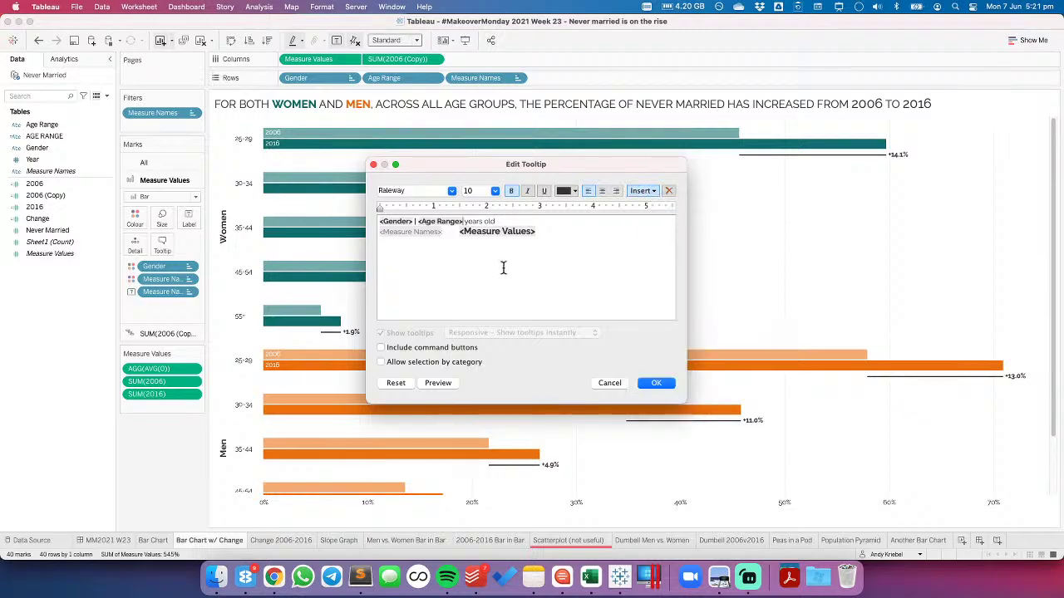
click(656, 382)
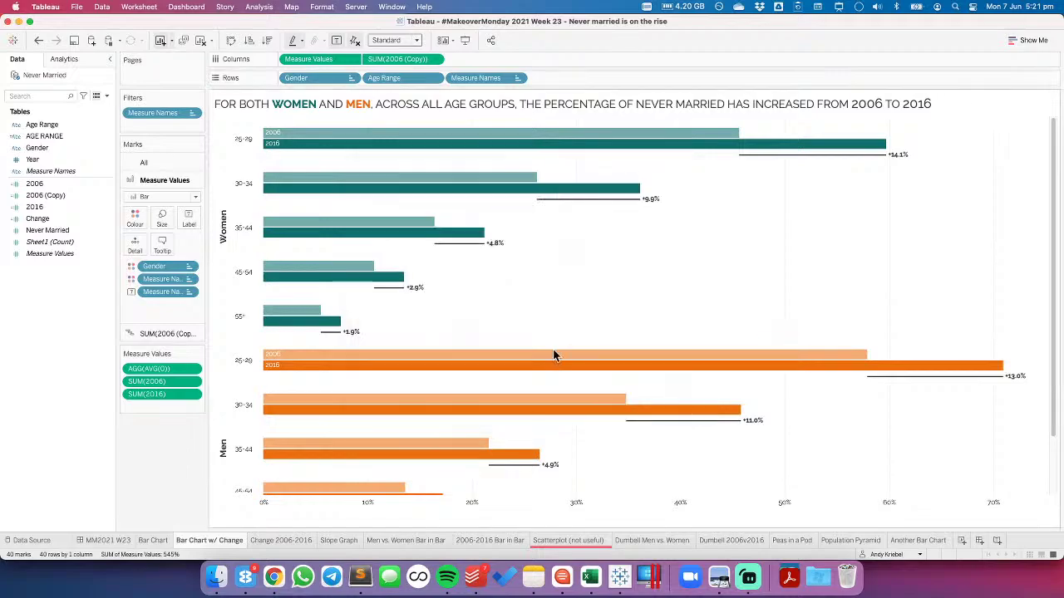
Insert the Age Range field before "years old" in the tooltip of the SUM(2006 (Copy)) Gantt marks and check the bar tooltip
click(166, 333)
click(162, 262)
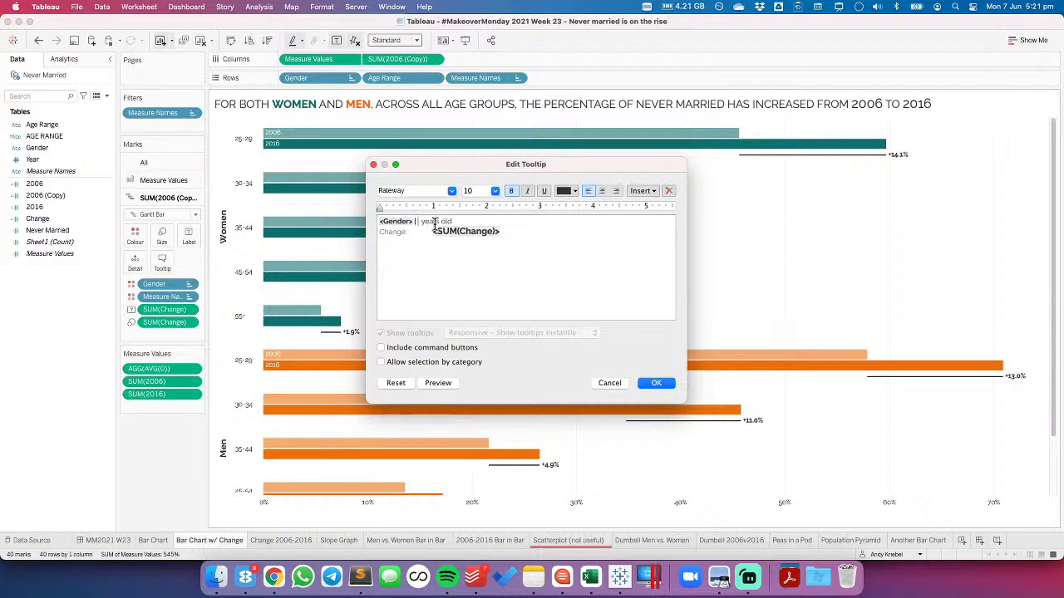
click(641, 191)
click(655, 356)
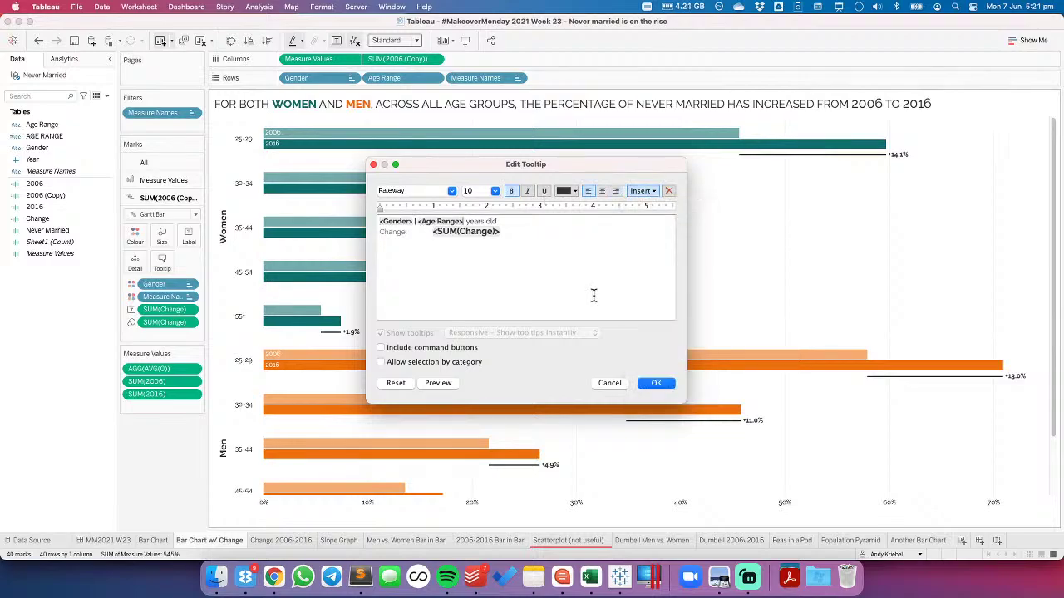
key(Delete)
click(665, 383)
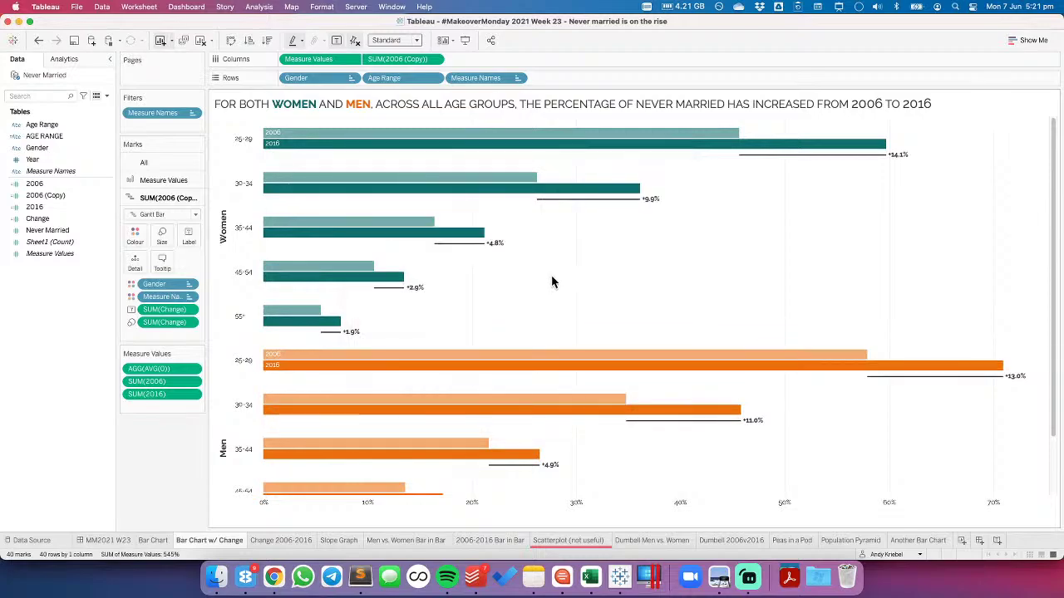
mouse_move(300, 142)
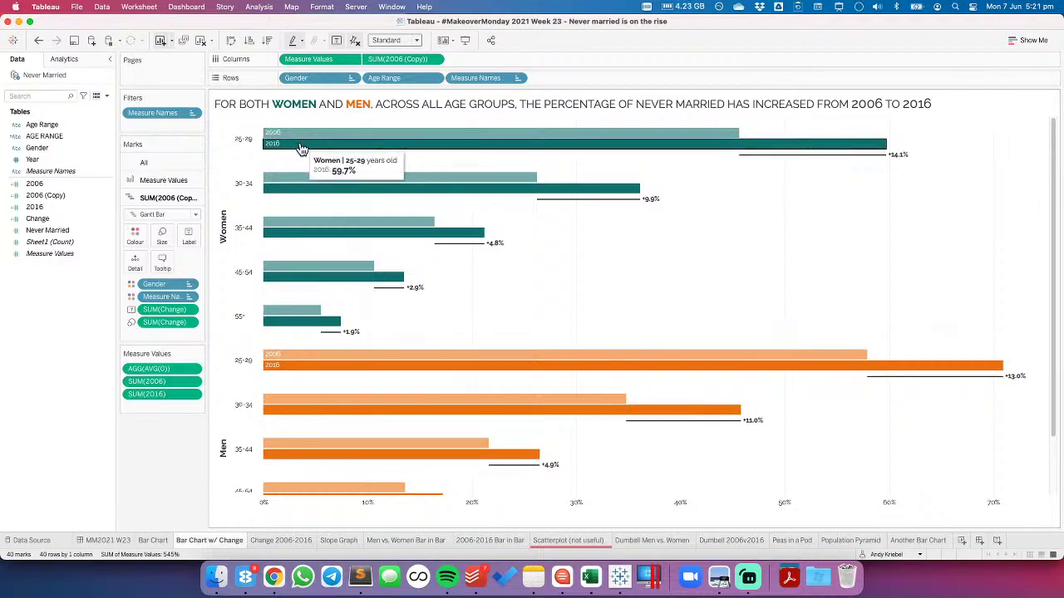
Review the MM2021 W23 dashboard and move the Bar Chart w/ Change sheet ahead of the Bar Chart sheet
click(108, 541)
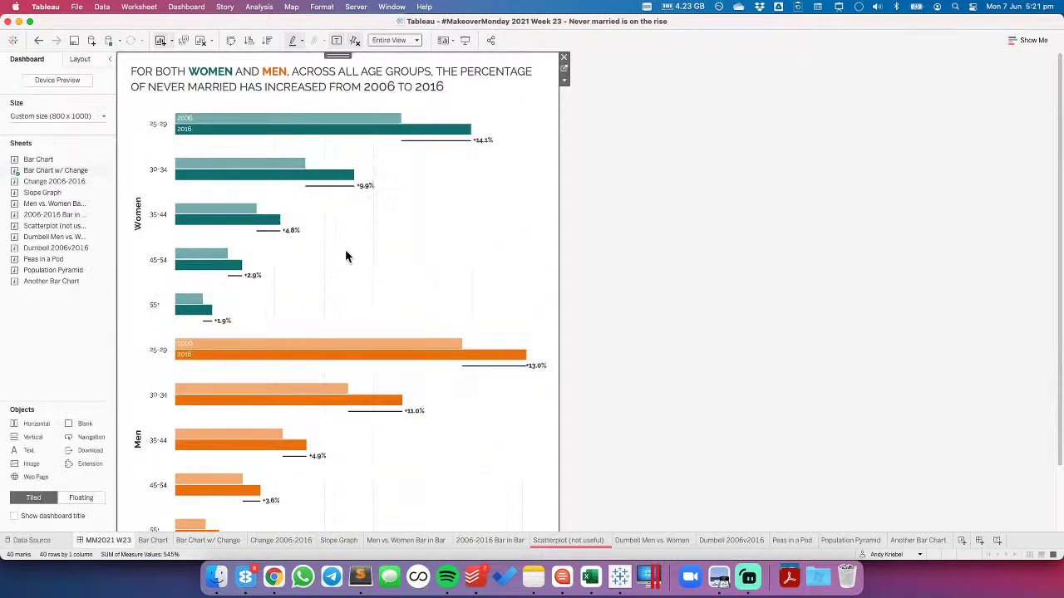
scroll(351, 255, down, 3)
scroll(353, 255, up, 3)
click(198, 542)
drag(197, 542, 143, 541)
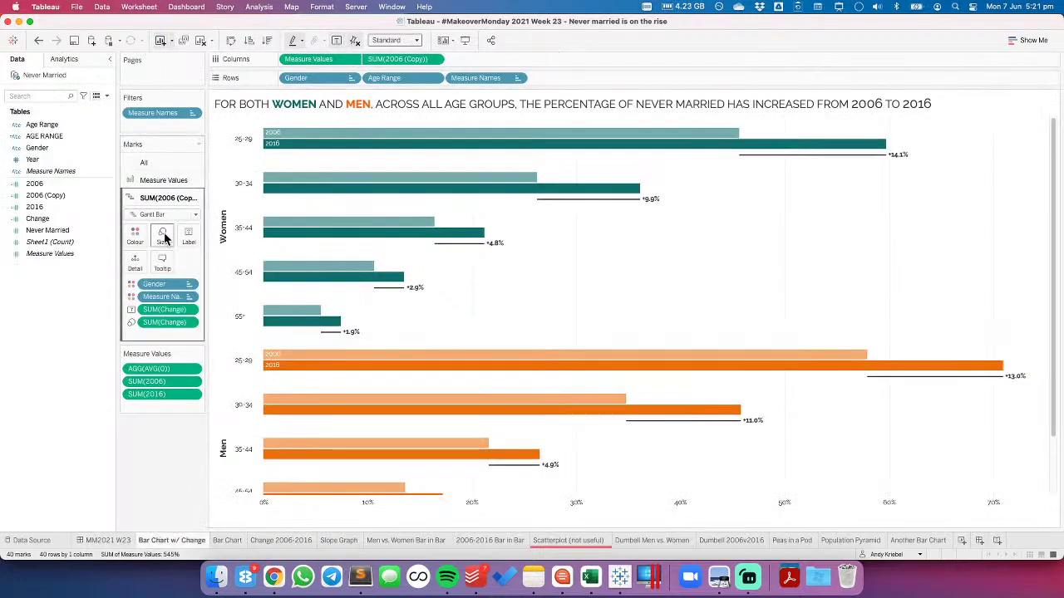
Set the font size of the year labels on the Measure Values bars to 8
click(165, 180)
click(188, 221)
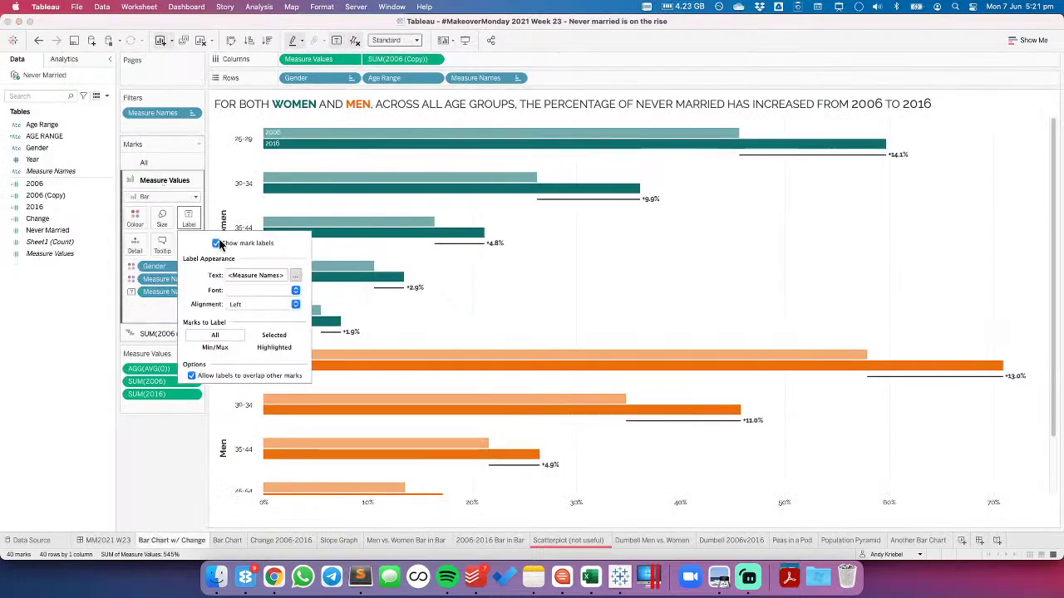
click(249, 290)
click(251, 326)
click(251, 326)
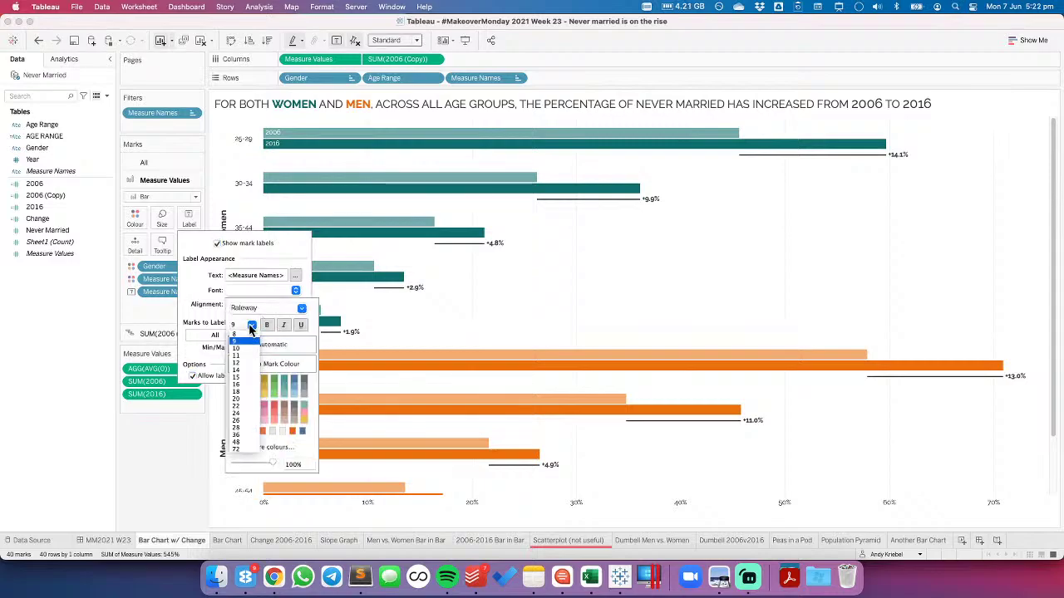
click(242, 334)
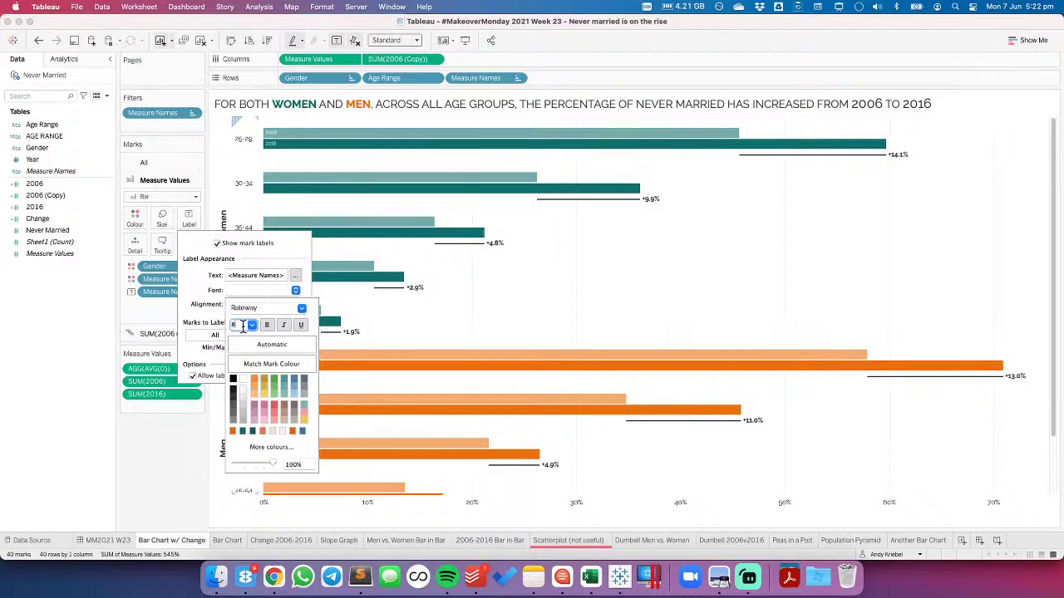
click(406, 329)
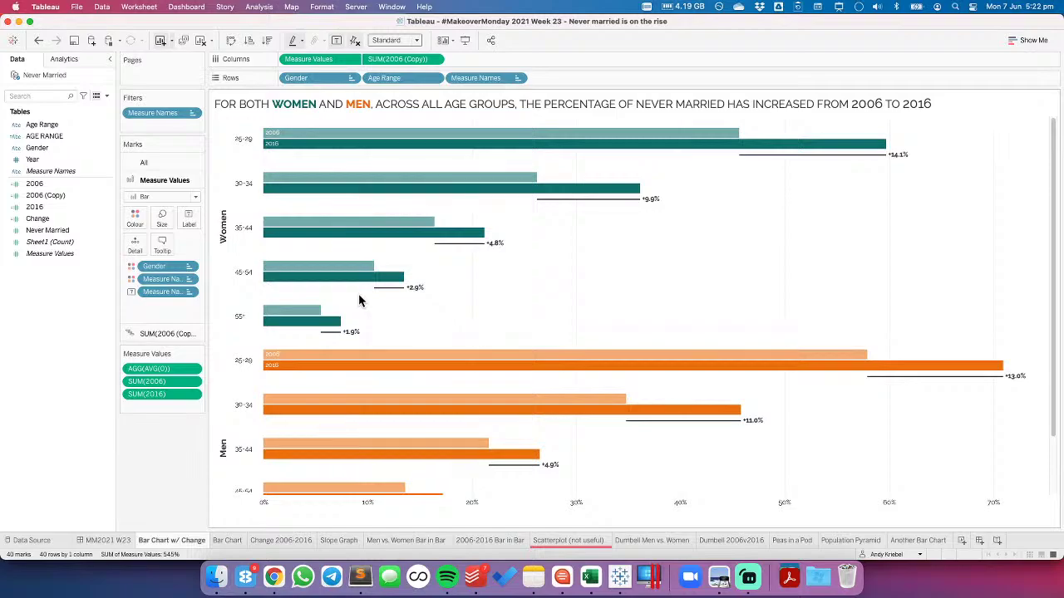
Set the height of the MM2021 W23 dashboard to 900 px
click(129, 539)
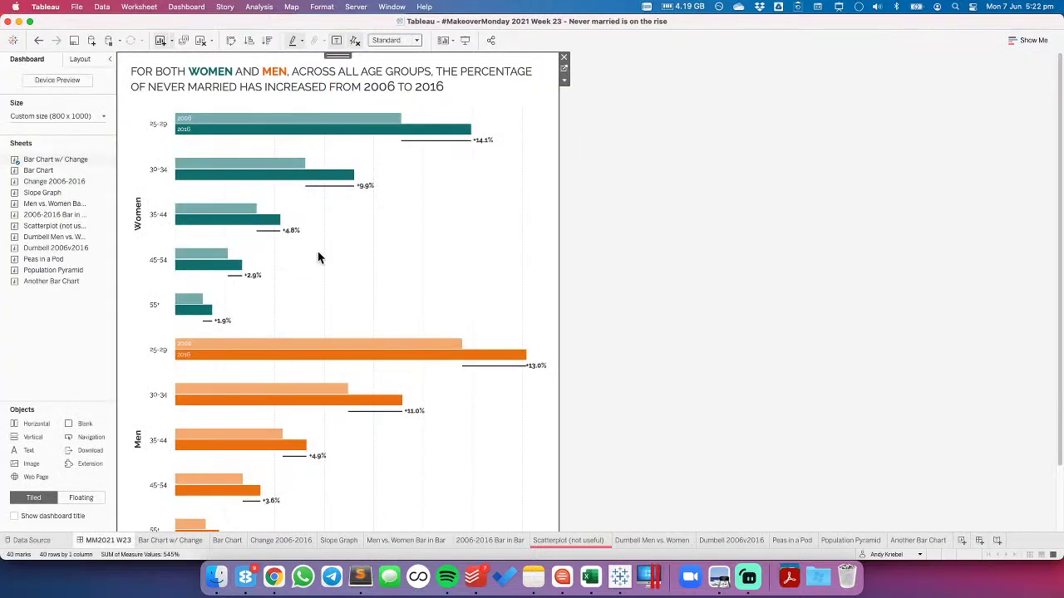
click(402, 40)
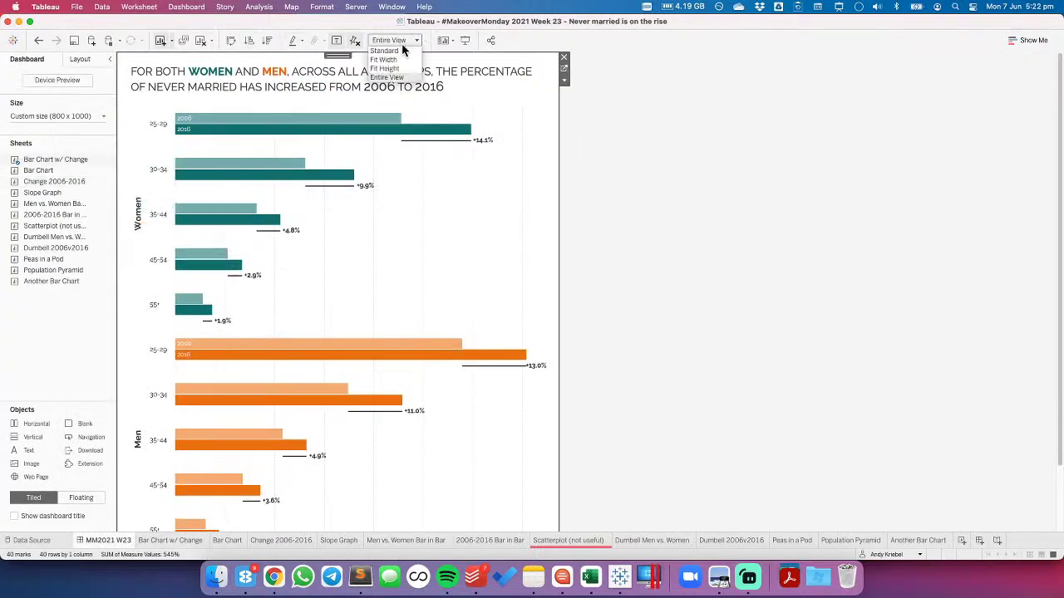
click(305, 23)
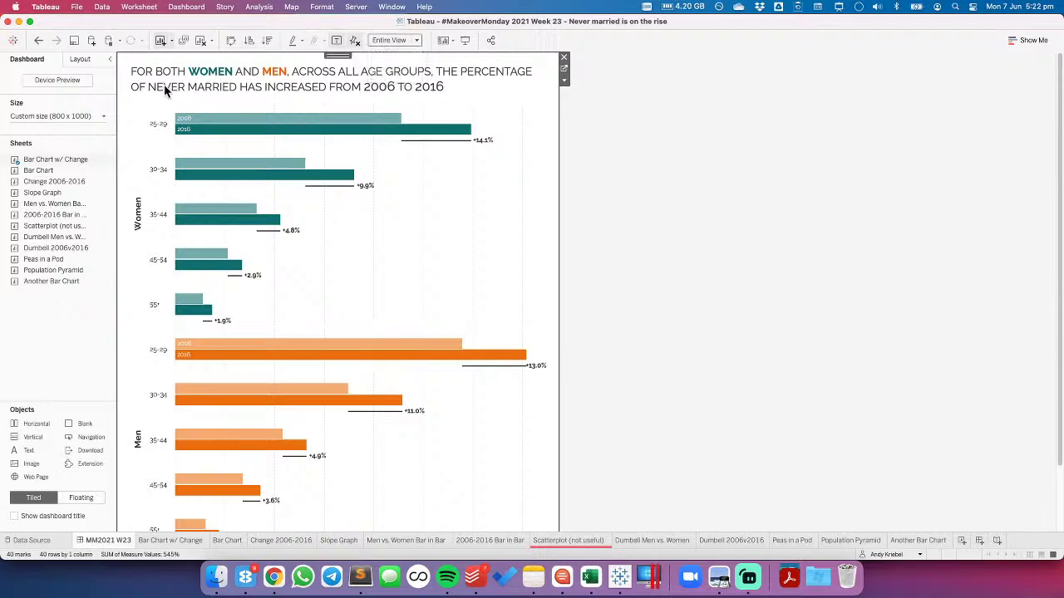
click(50, 116)
click(108, 188)
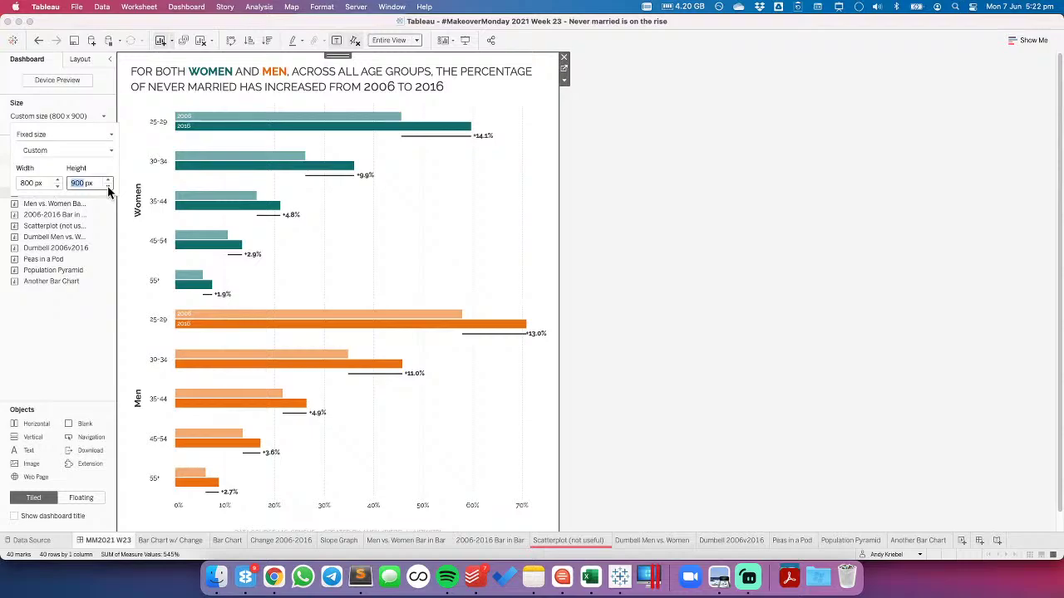
scroll(359, 430, down, 2)
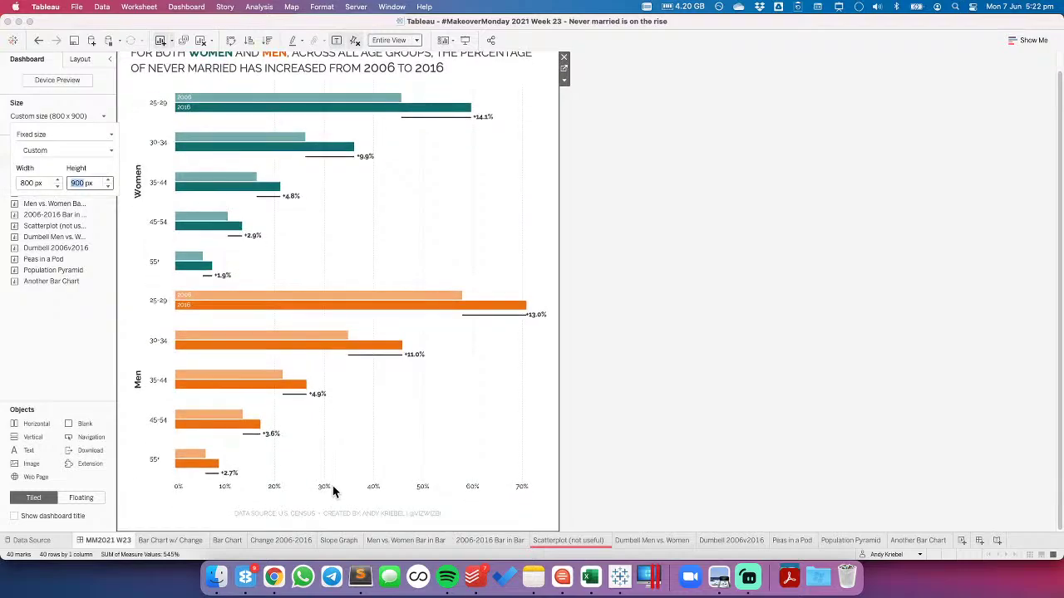
Show the header of the SUM(2006 (Copy)) axis on the Bar Chart w/ Change sheet and clear its axis title
click(563, 69)
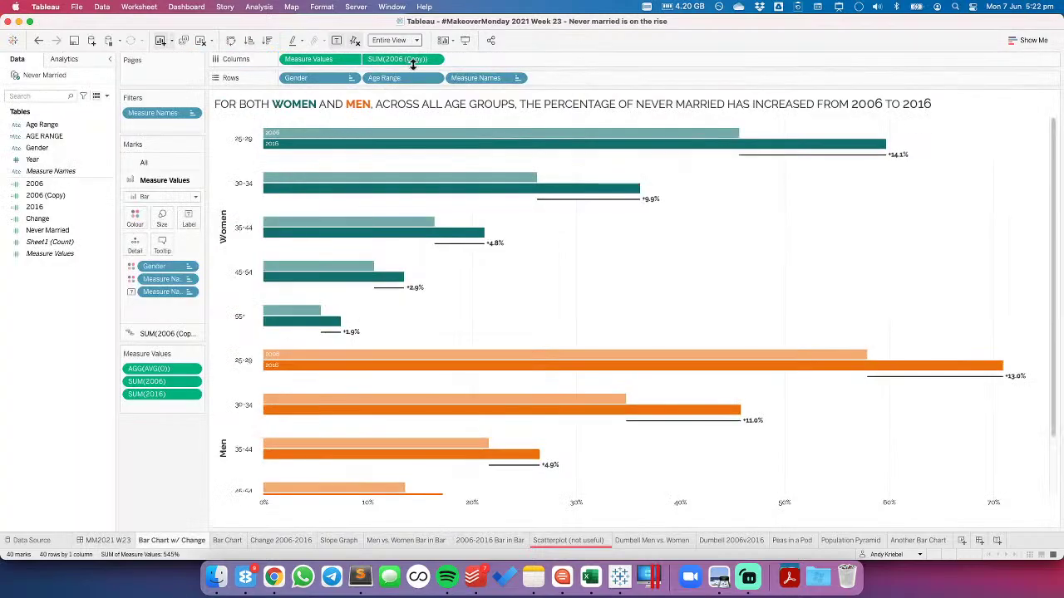
click(439, 64)
click(421, 117)
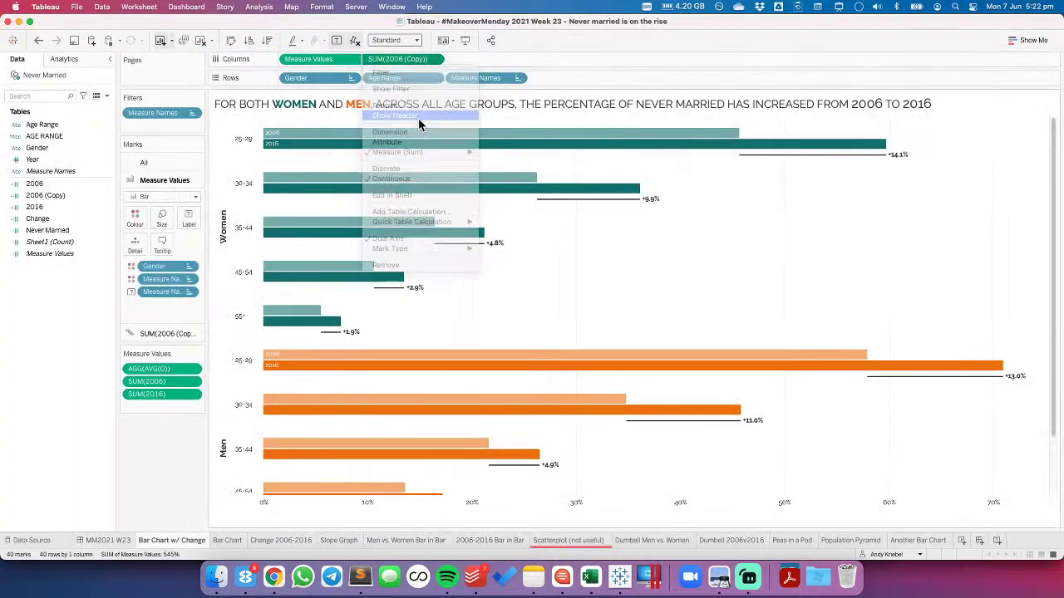
right_click(535, 137)
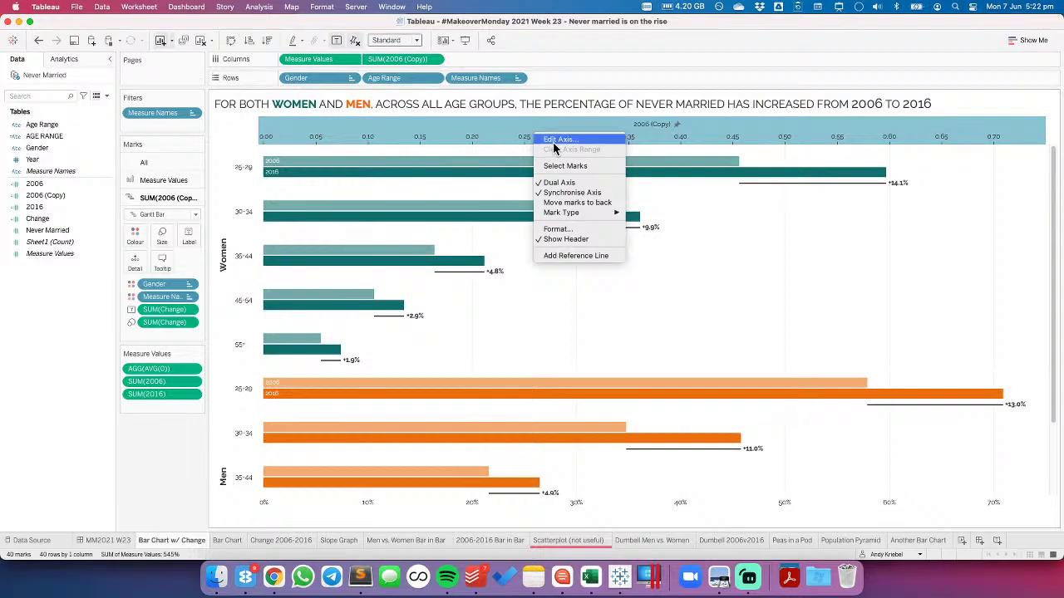
click(512, 299)
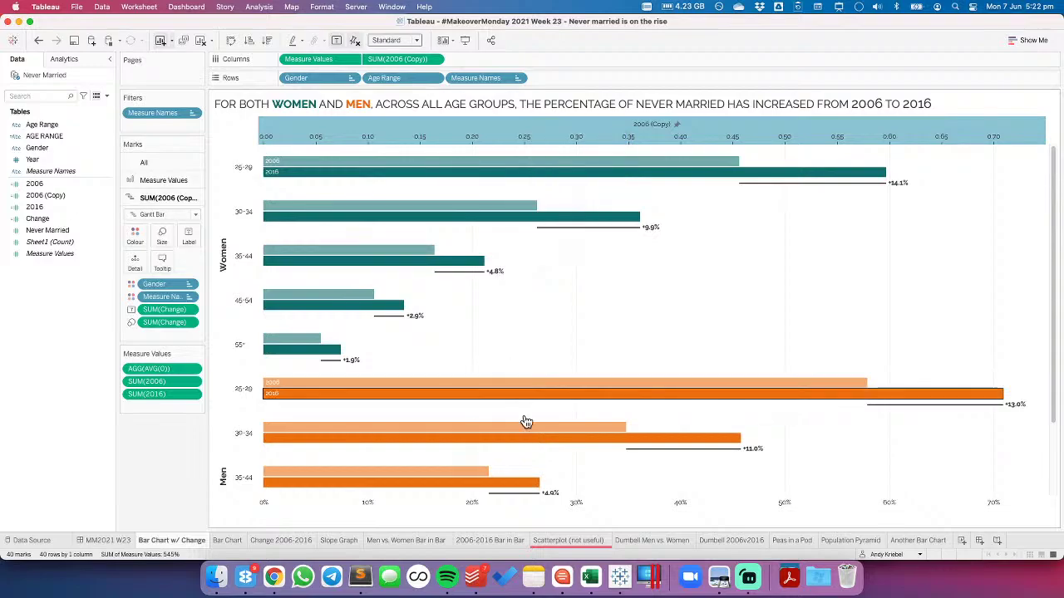
triple_click(510, 389)
key(BackSpace)
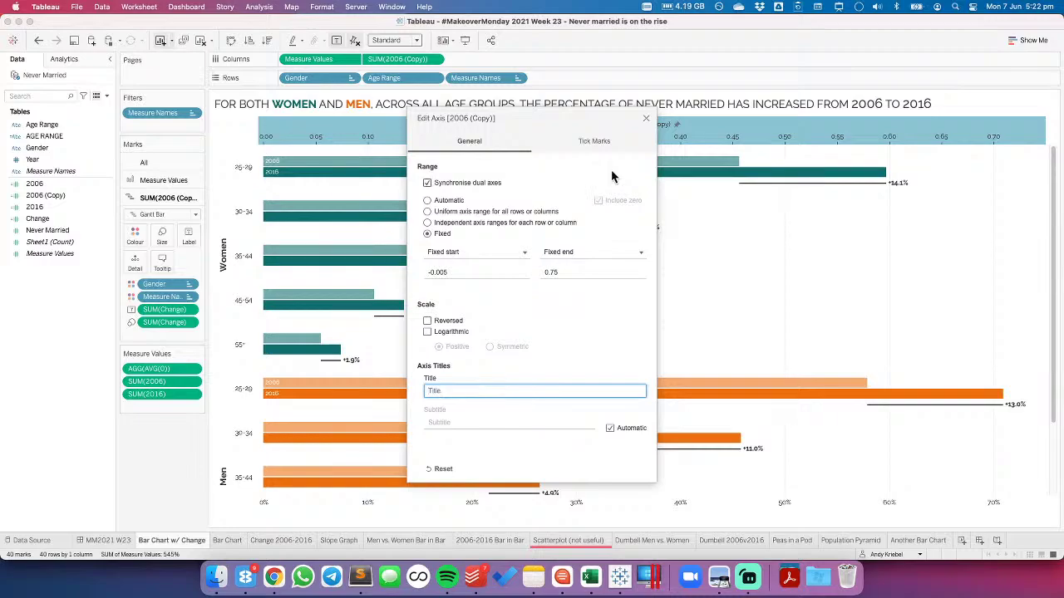
click(645, 118)
mouse_move(649, 124)
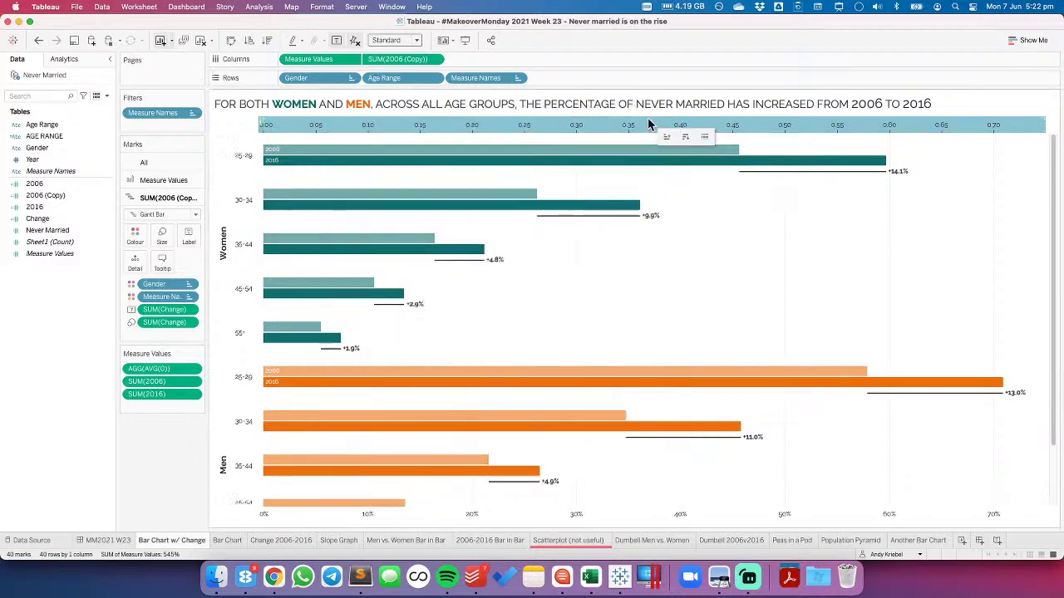